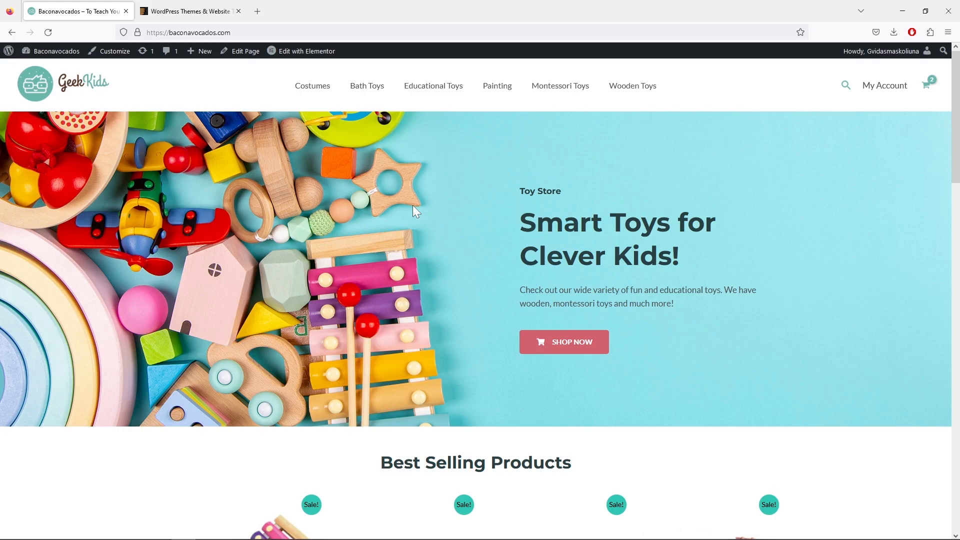
Step: Switch to ThemeForest, search for the Flatsome theme, and open the Flatsome Multi-Purpose Responsive WooCommerce Theme item page
{"action": "left_click", "coordinate": [207, 17]}
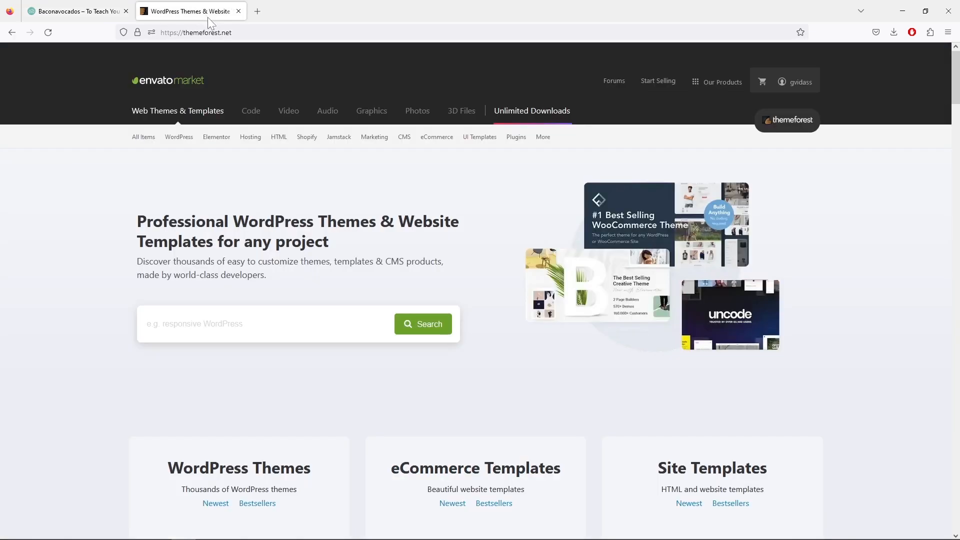
{"action": "left_click", "coordinate": [271, 313]}
{"action": "left_click", "coordinate": [287, 354]}
{"action": "left_click", "coordinate": [419, 329]}
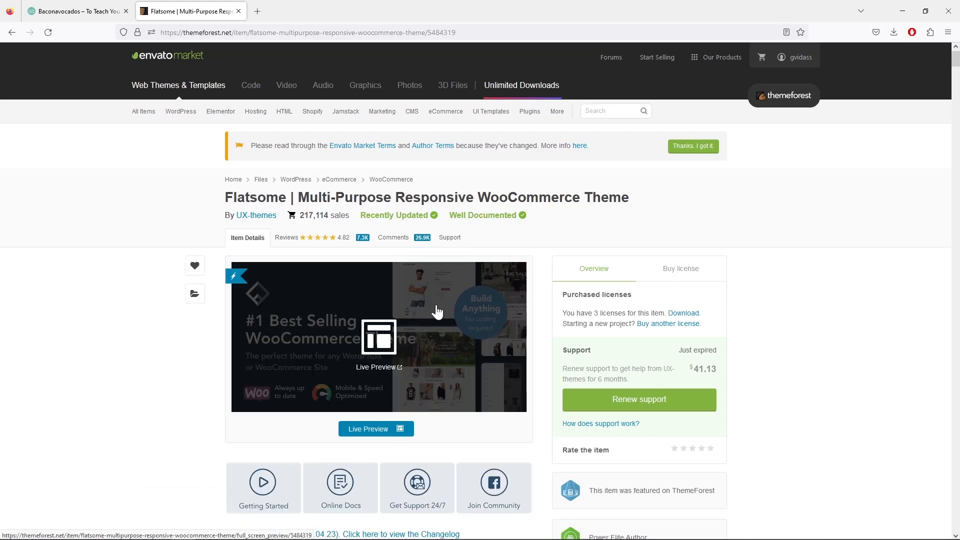
{"action": "scroll", "coordinate": [165, 302], "scroll_direction": "down", "scroll_amount": 1}
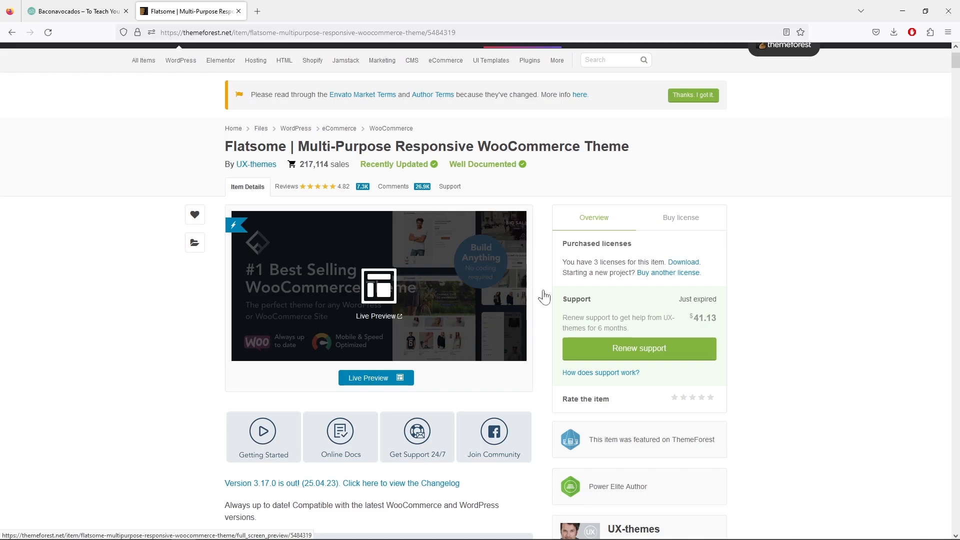
{"action": "scroll", "coordinate": [828, 297], "scroll_direction": "up", "scroll_amount": 1}
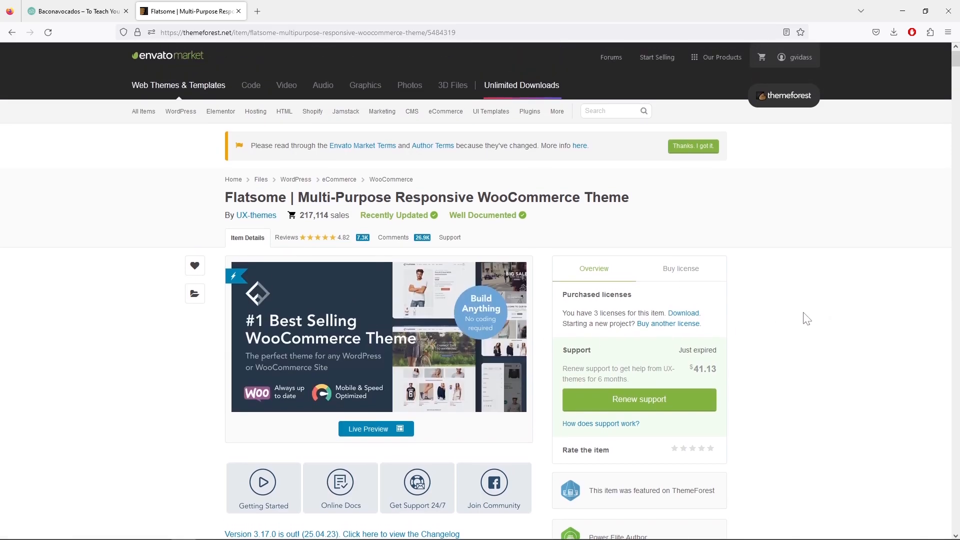
Step: Open the account's purchased downloads and locate the Flatsome entry between Samui and WooCommerce Free Shipping Bar
{"action": "mouse_move", "coordinate": [796, 57]}
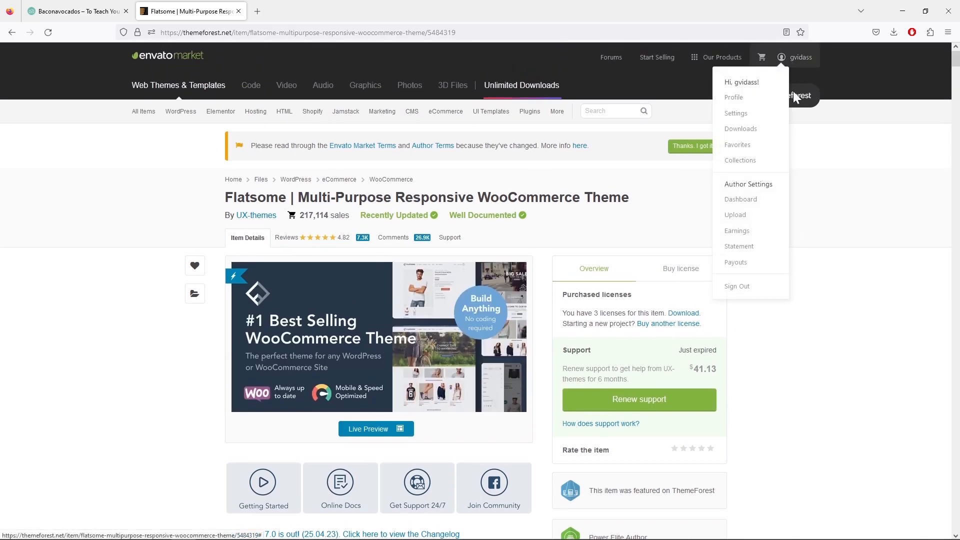
{"action": "left_click", "coordinate": [751, 132]}
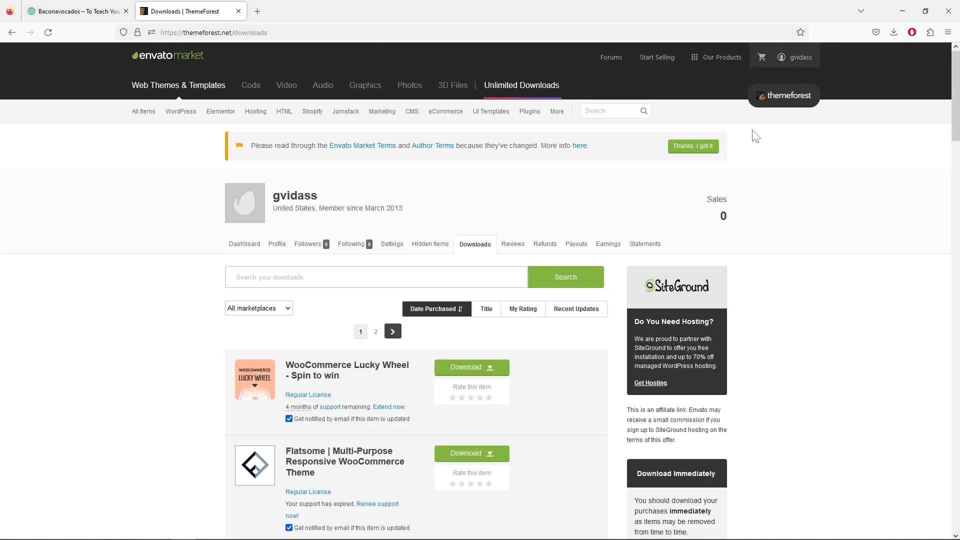
{"action": "scroll", "coordinate": [756, 136], "scroll_direction": "down", "scroll_amount": 3}
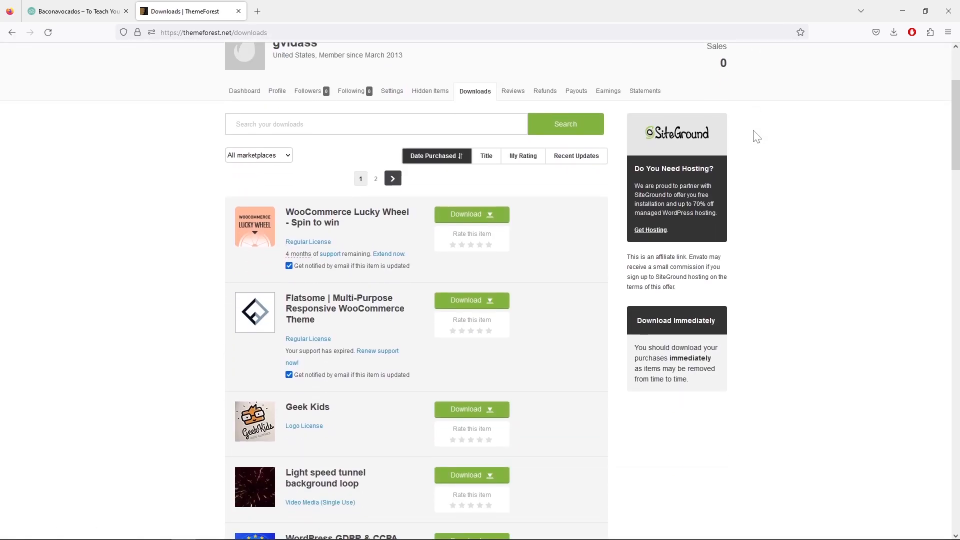
{"action": "scroll", "coordinate": [757, 137], "scroll_direction": "down", "scroll_amount": 3}
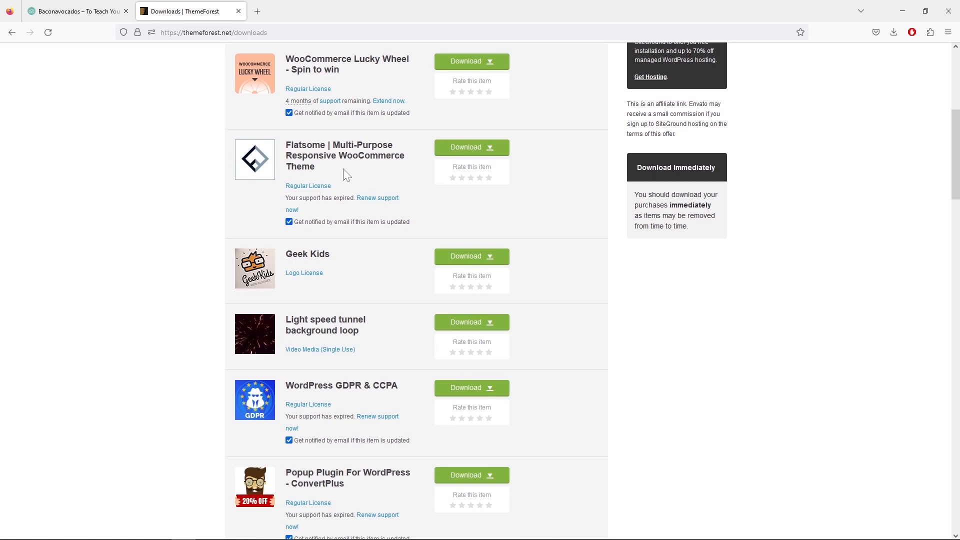
{"action": "scroll", "coordinate": [421, 195], "scroll_direction": "down", "scroll_amount": 12}
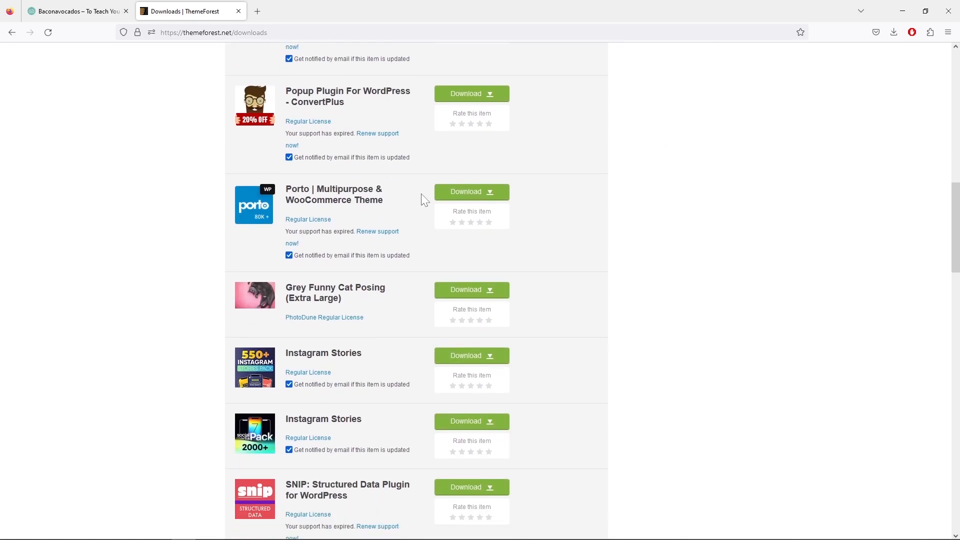
{"action": "scroll", "coordinate": [425, 200], "scroll_direction": "down", "scroll_amount": 12}
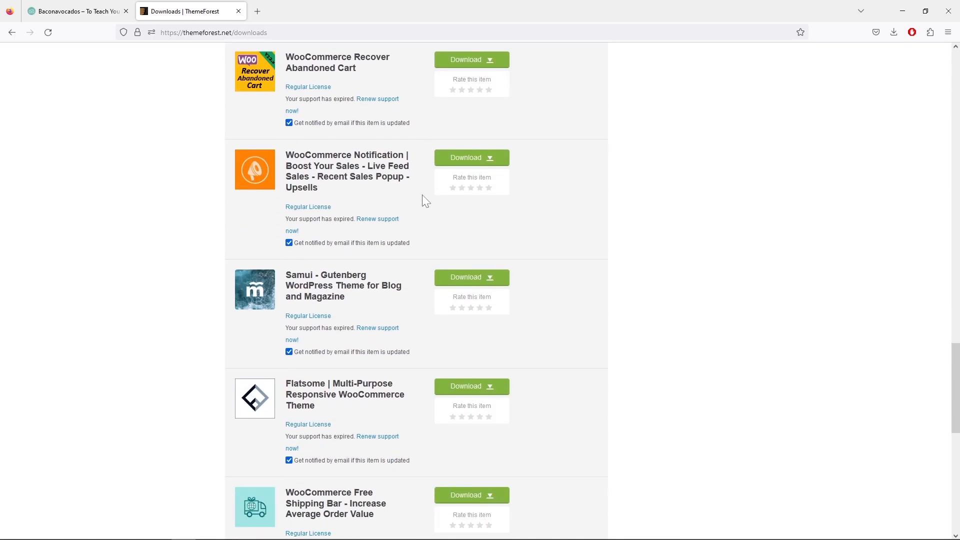
{"action": "scroll", "coordinate": [426, 200], "scroll_direction": "down", "scroll_amount": 3}
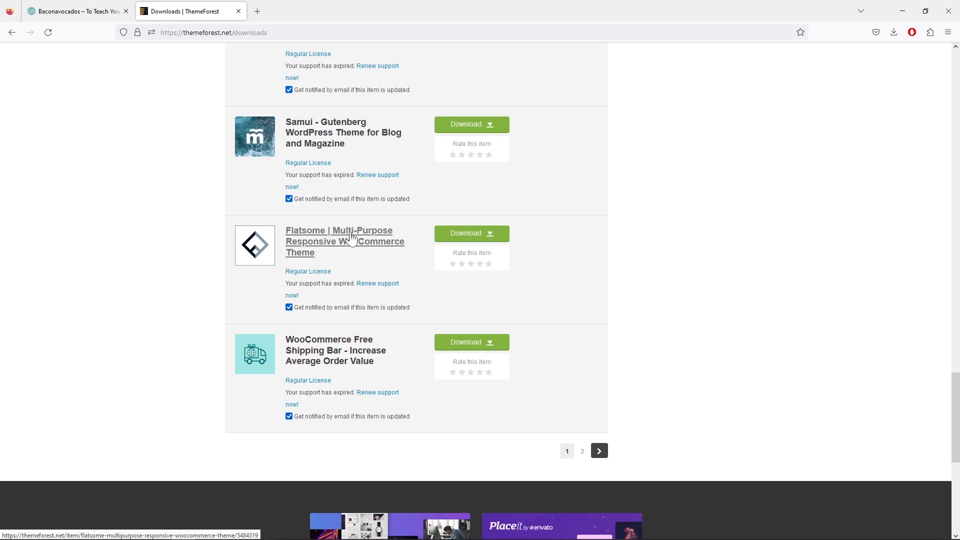
Step: Download Flatsome's installable WordPress file and its license certificate and purchase code as a PDF
{"action": "left_click", "coordinate": [489, 237]}
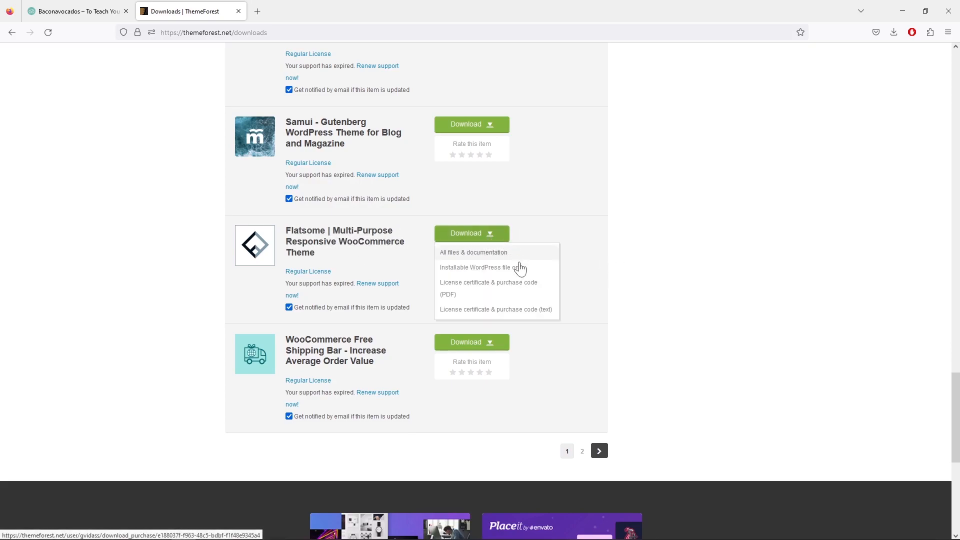
{"action": "left_click", "coordinate": [521, 275]}
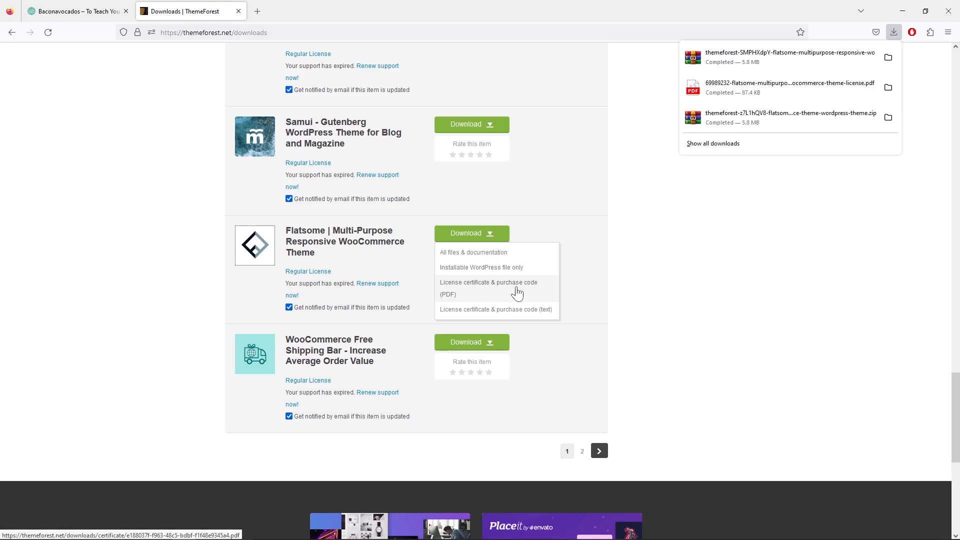
{"action": "left_click", "coordinate": [519, 293]}
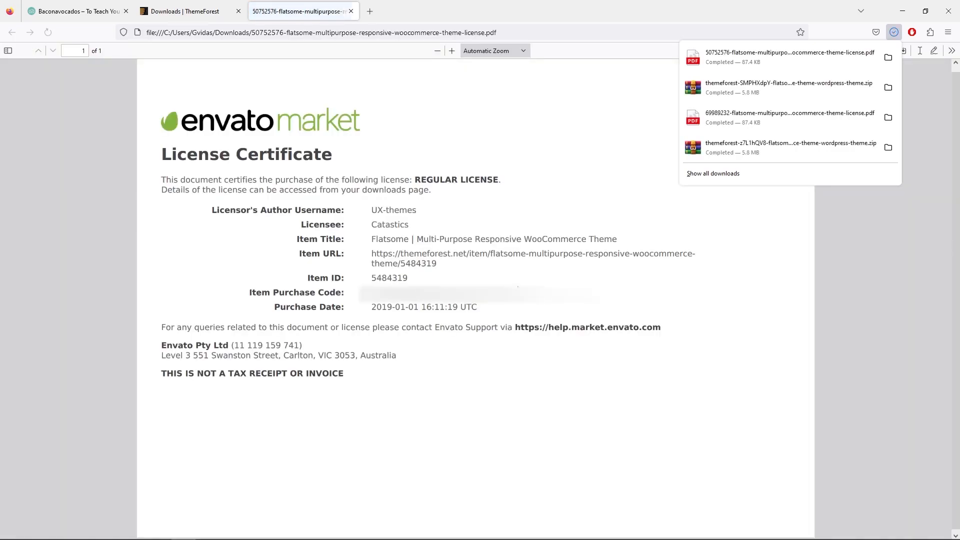
{"action": "left_click", "coordinate": [503, 239]}
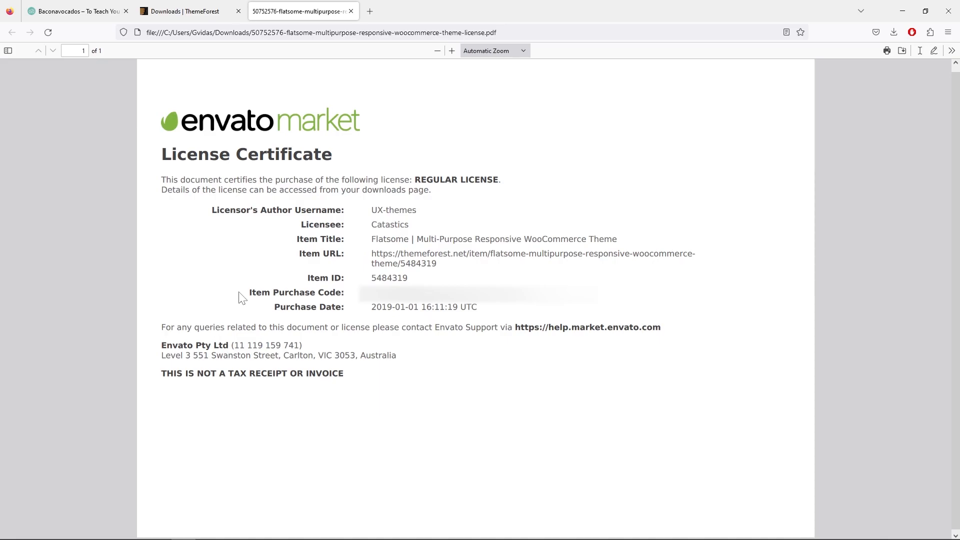
Step: Open the live preview from the Flatsome item page, look through the theme's shop demos, and close the preview
{"action": "left_click", "coordinate": [190, 15]}
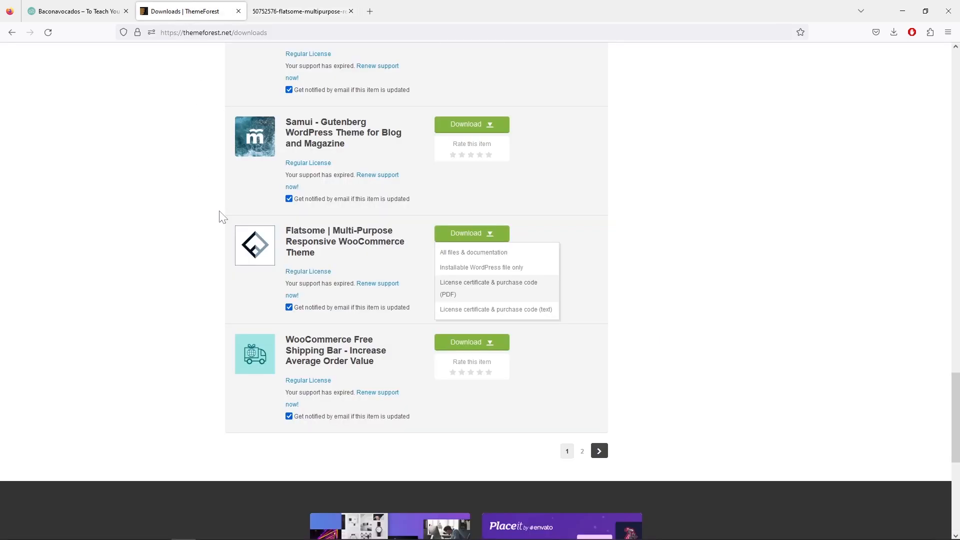
{"action": "scroll", "coordinate": [223, 216], "scroll_direction": "up", "scroll_amount": 4}
{"action": "scroll", "coordinate": [310, 195], "scroll_direction": "down", "scroll_amount": 5}
{"action": "left_click", "coordinate": [314, 186]}
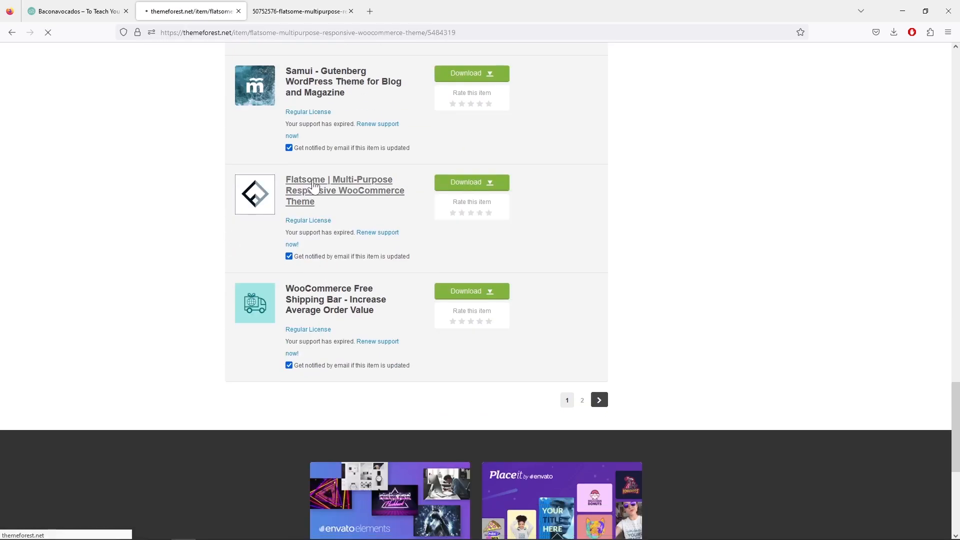
{"action": "scroll", "coordinate": [379, 272], "scroll_direction": "down", "scroll_amount": 2}
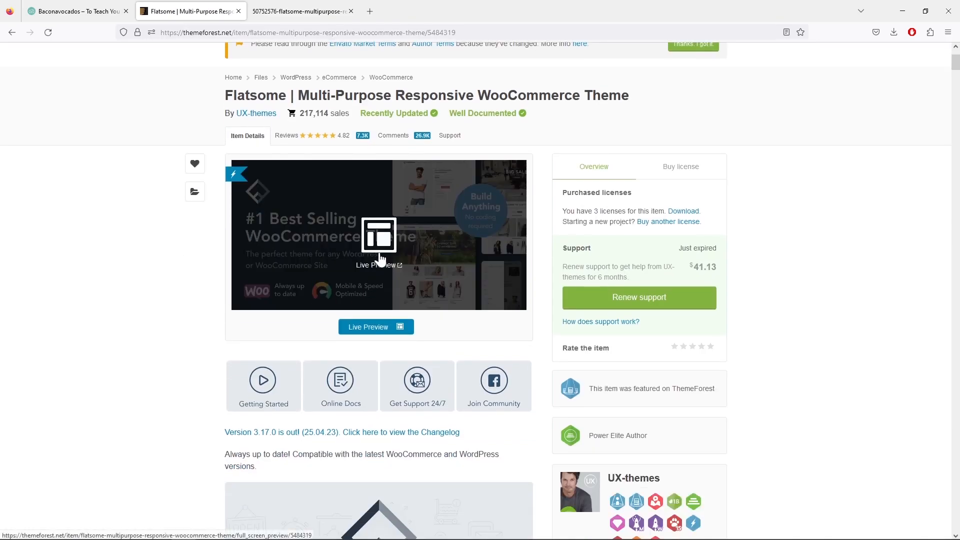
{"action": "left_click", "coordinate": [380, 258]}
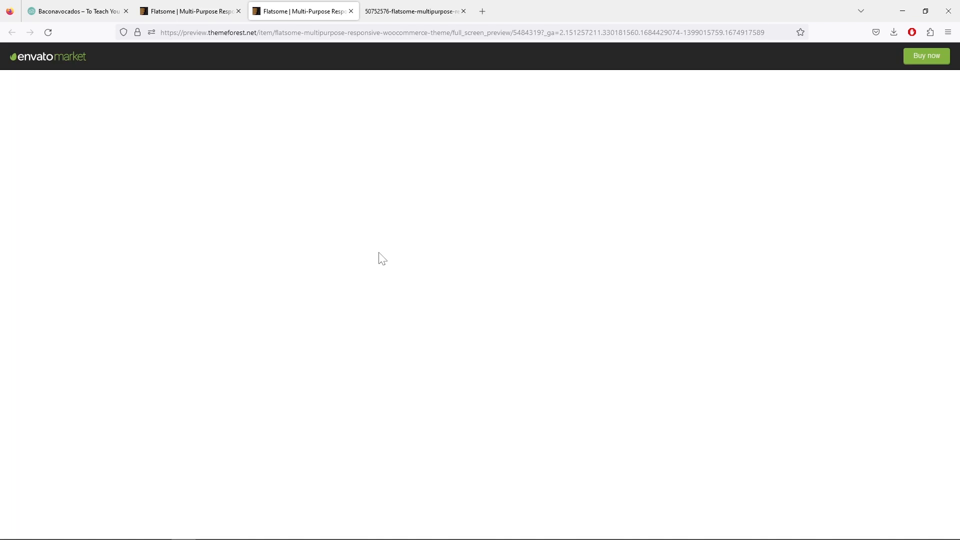
{"action": "scroll", "coordinate": [457, 278], "scroll_direction": "down", "scroll_amount": 15}
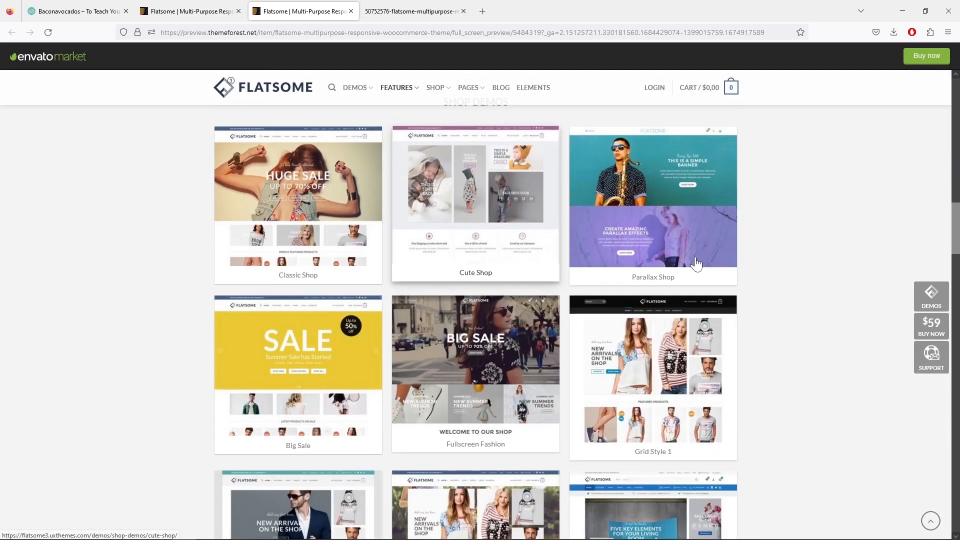
{"action": "scroll", "coordinate": [182, 339], "scroll_direction": "down", "scroll_amount": 5}
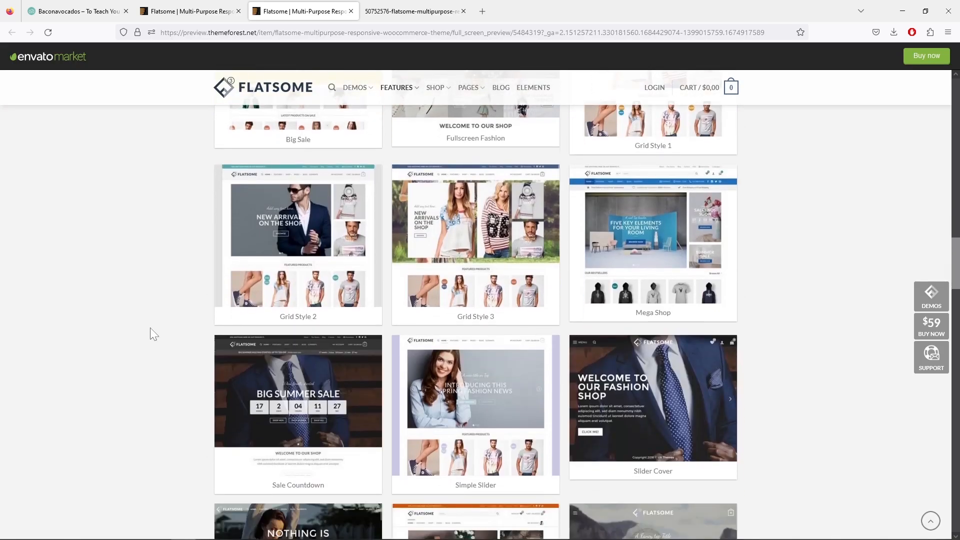
{"action": "scroll", "coordinate": [150, 328], "scroll_direction": "down", "scroll_amount": 4}
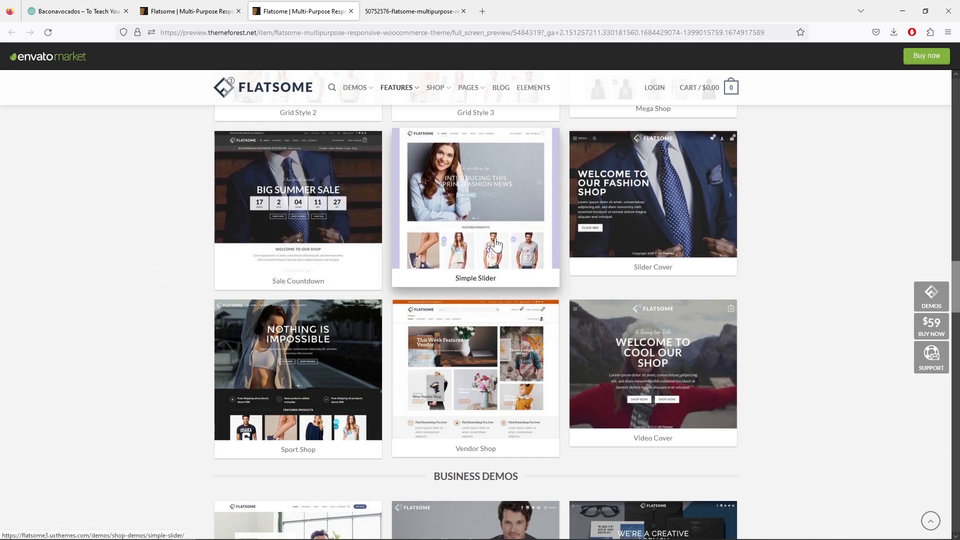
{"action": "left_click", "coordinate": [351, 11]}
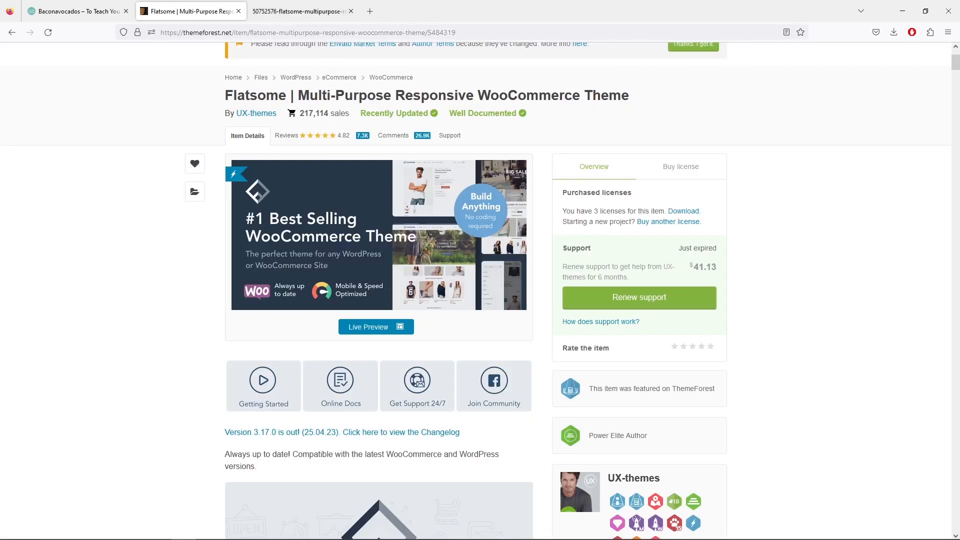
Step: Return to the Baconavocados site and open the installed themes page in its WordPress dashboard
{"action": "left_click", "coordinate": [72, 14]}
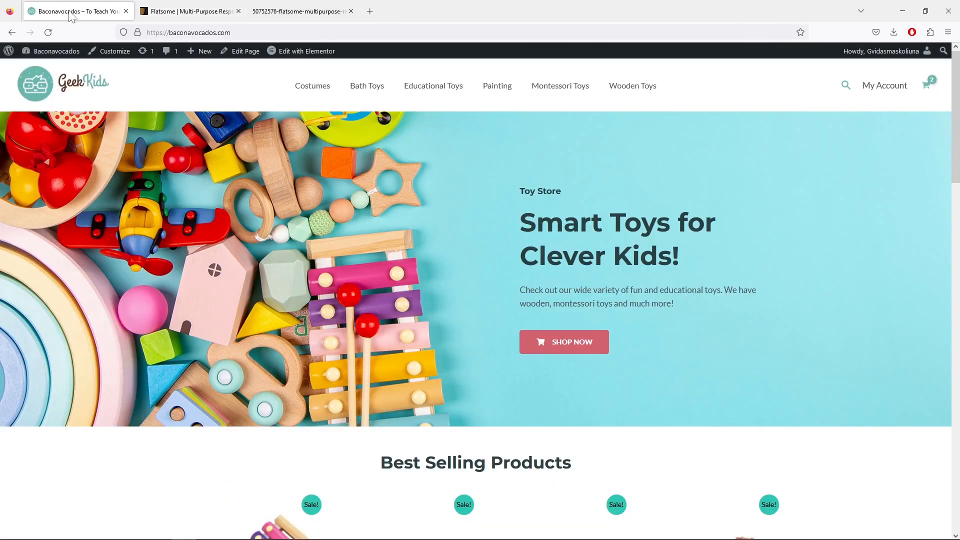
{"action": "mouse_move", "coordinate": [55, 52]}
{"action": "left_click", "coordinate": [47, 72]}
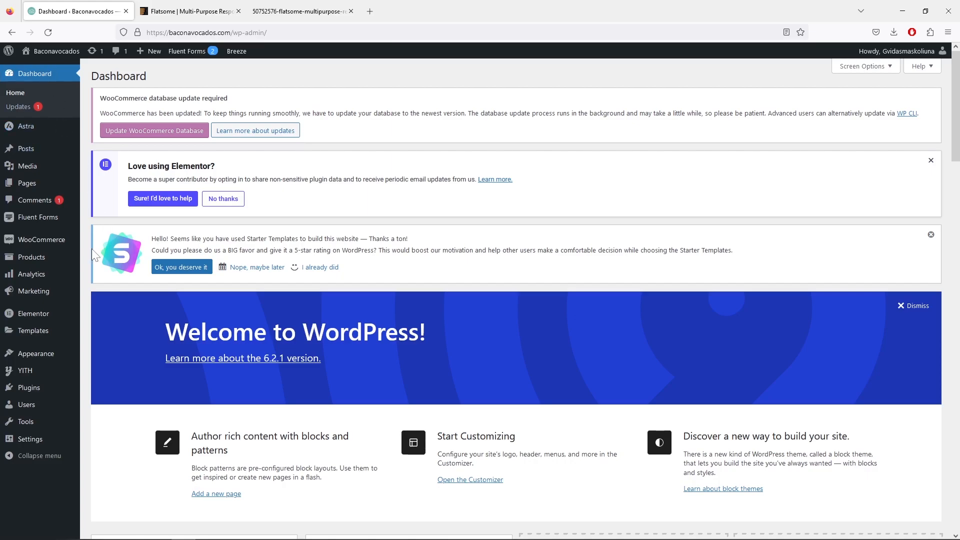
{"action": "mouse_move", "coordinate": [61, 355]}
{"action": "left_click", "coordinate": [101, 356]}
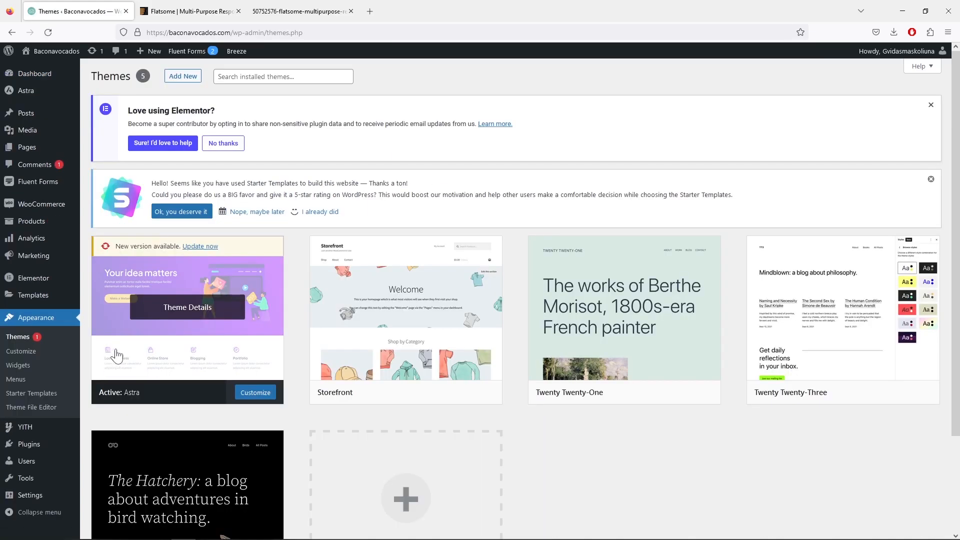
Step: Upload and install themeforest-SMPHXdpY-flatsome-multipurpose-responsive-woocommerce-theme-wordpress-theme.zip as a new theme, and activate it
{"action": "left_click", "coordinate": [185, 80]}
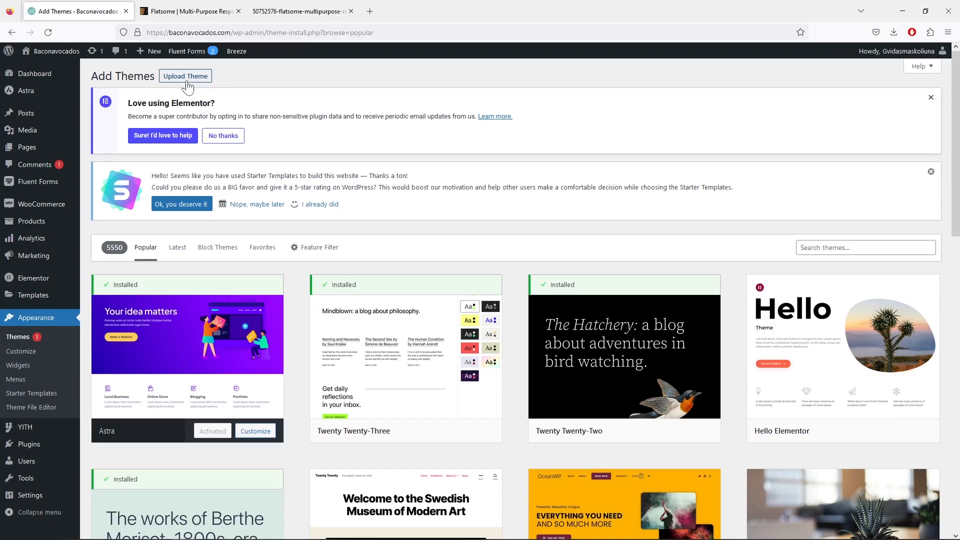
{"action": "left_click", "coordinate": [186, 78]}
{"action": "left_click", "coordinate": [450, 314]}
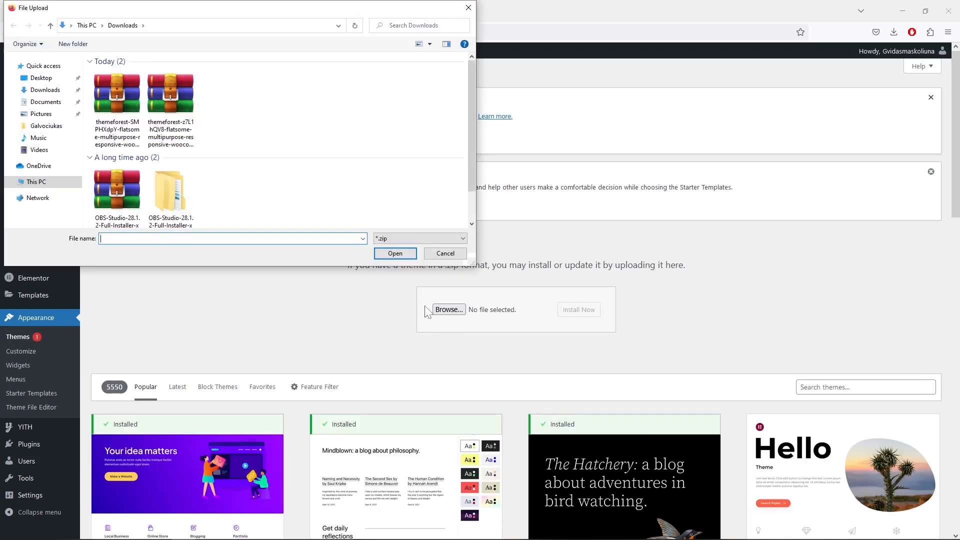
{"action": "left_click", "coordinate": [127, 114]}
{"action": "left_click", "coordinate": [390, 253]}
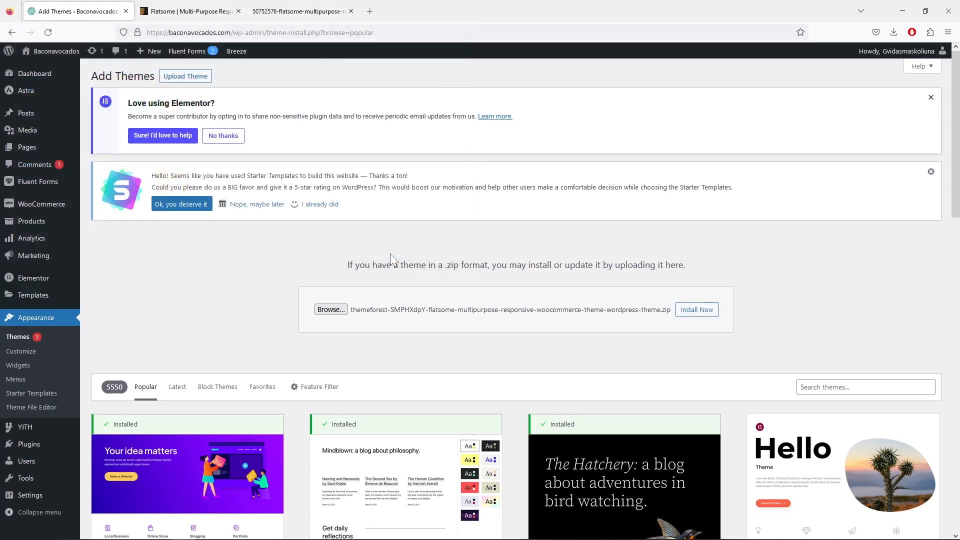
{"action": "left_click", "coordinate": [698, 312]}
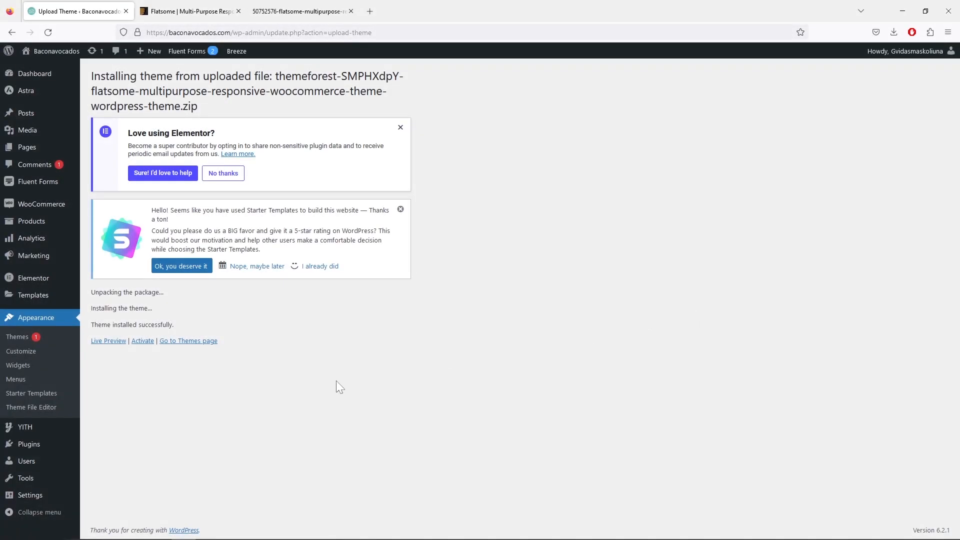
{"action": "left_click", "coordinate": [143, 344]}
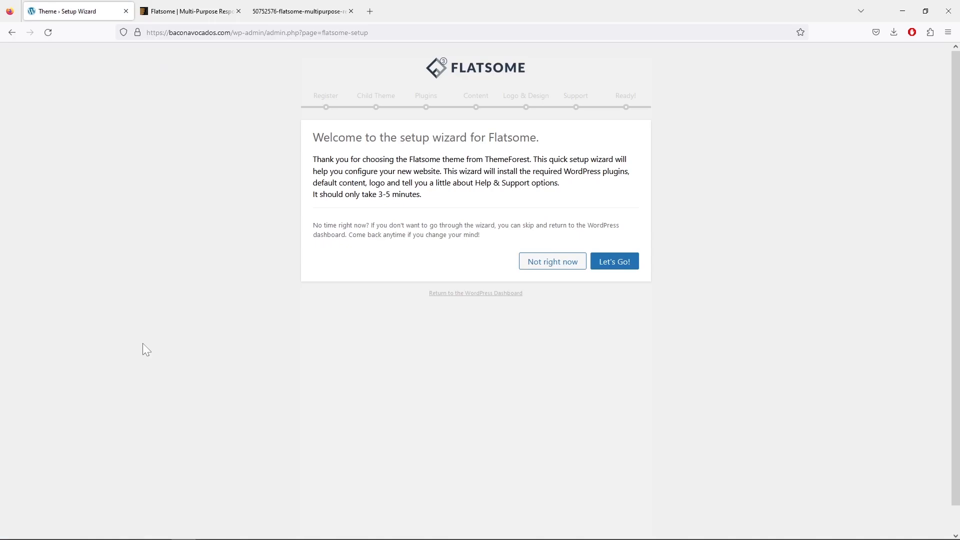
Step: Start the Flatsome setup wizard, copy the item purchase code from the license certificate PDF, and return to the theme registration form
{"action": "left_click", "coordinate": [619, 265]}
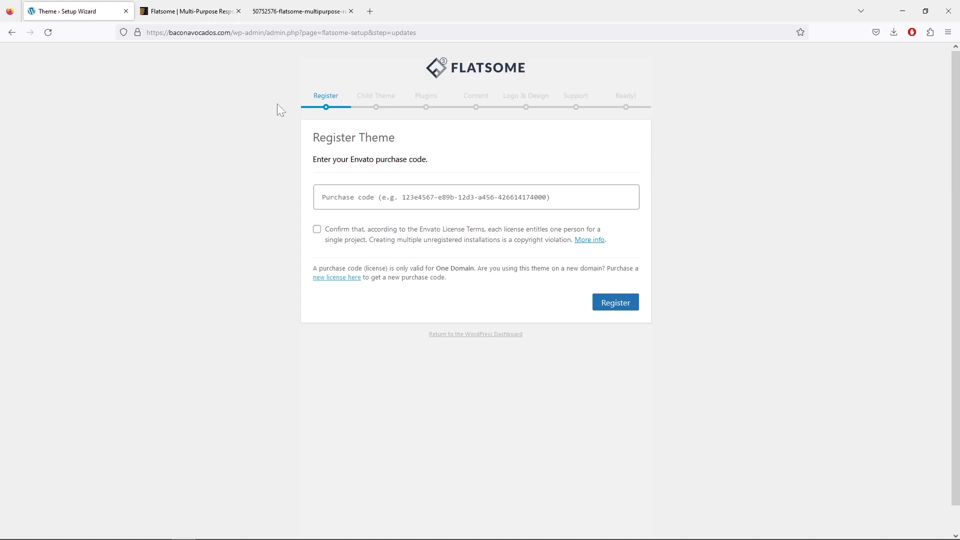
{"action": "left_click", "coordinate": [273, 13]}
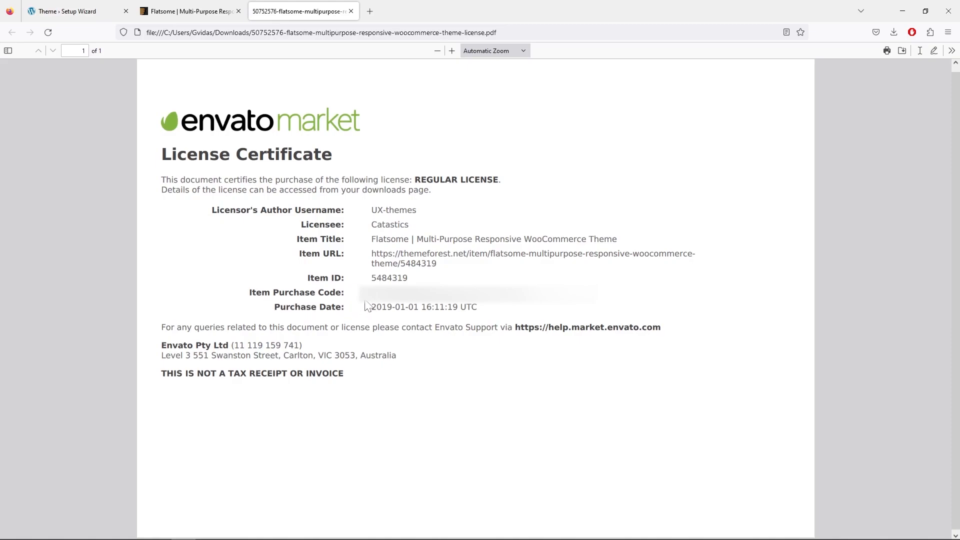
{"action": "right_click", "coordinate": [489, 294]}
{"action": "left_click", "coordinate": [481, 304]}
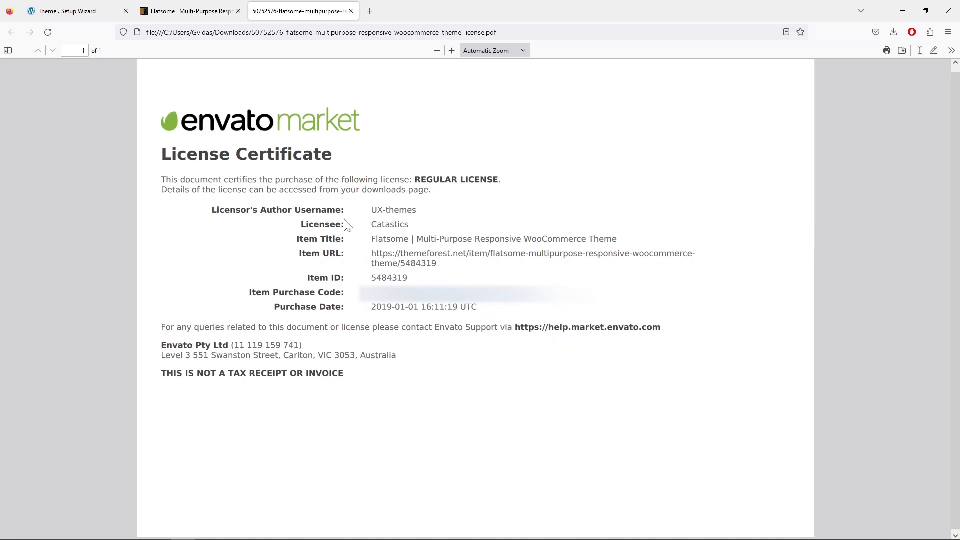
{"action": "left_click", "coordinate": [82, 13]}
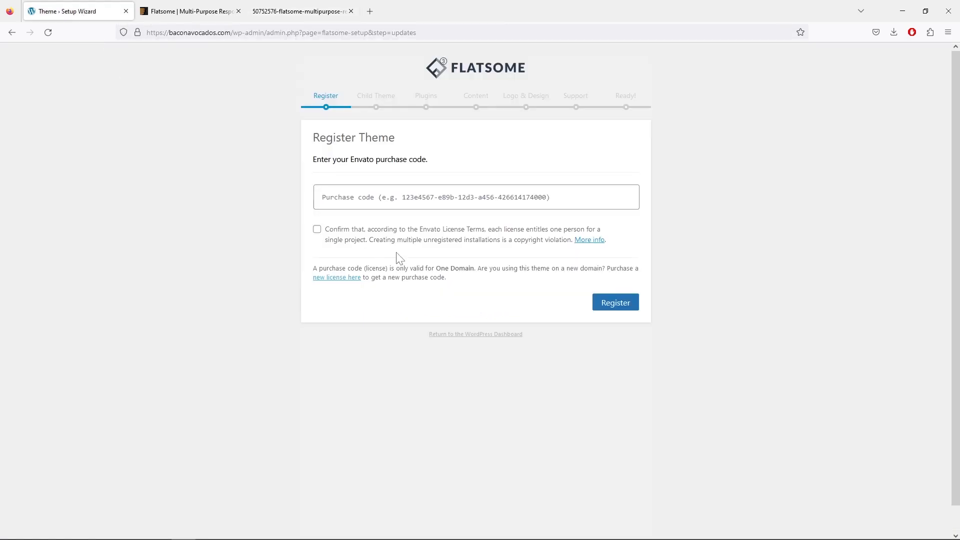
Step: Close the two extra ThemeForest and license tabs, paste the purchase code, accept the Envato license confirmation, and register the theme
{"action": "left_click", "coordinate": [238, 11]}
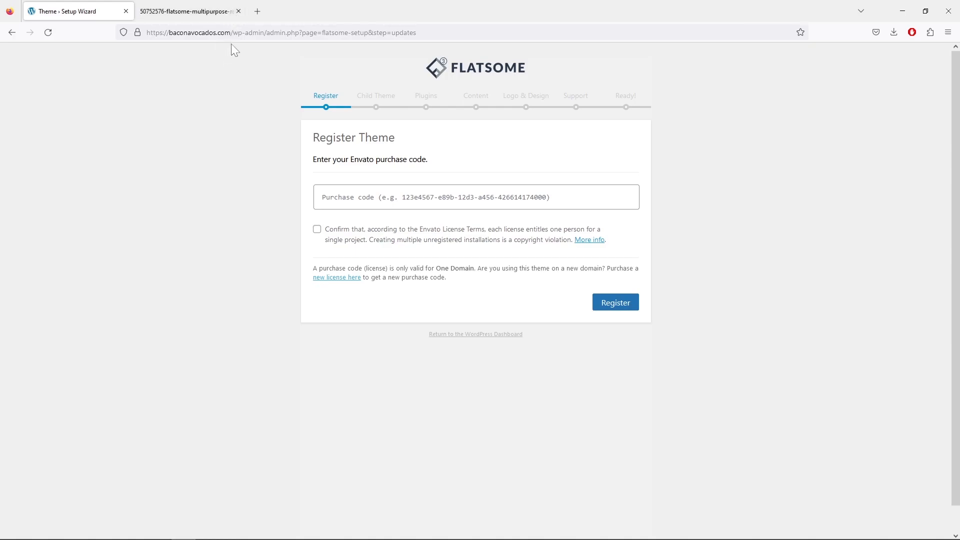
{"action": "left_click", "coordinate": [238, 11]}
{"action": "right_click", "coordinate": [335, 197]}
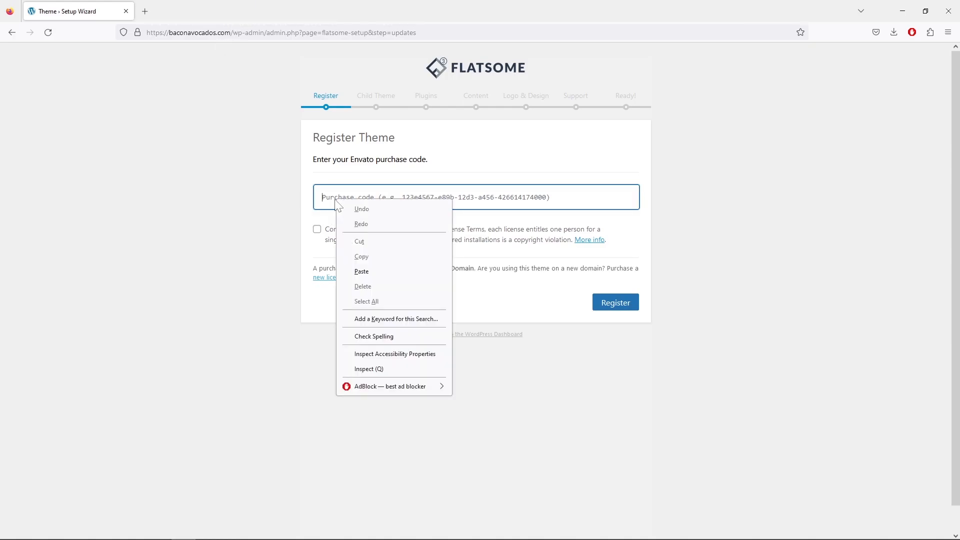
{"action": "left_click", "coordinate": [378, 271]}
{"action": "left_click", "coordinate": [317, 229]}
{"action": "left_click", "coordinate": [610, 304]}
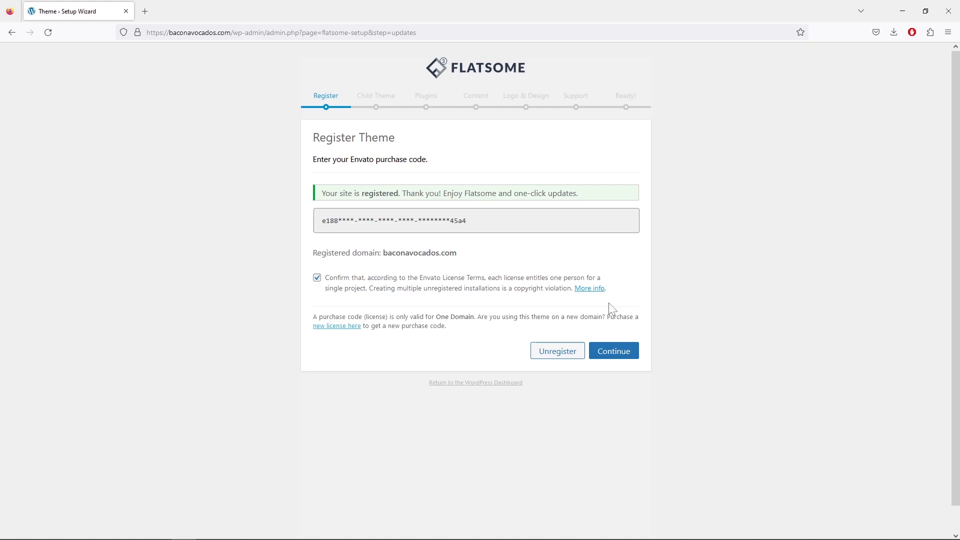
Step: Continue to the child theme setup, create and use the child theme titled Flatsome Child, and proceed to the default plugins
{"action": "left_click", "coordinate": [613, 351]}
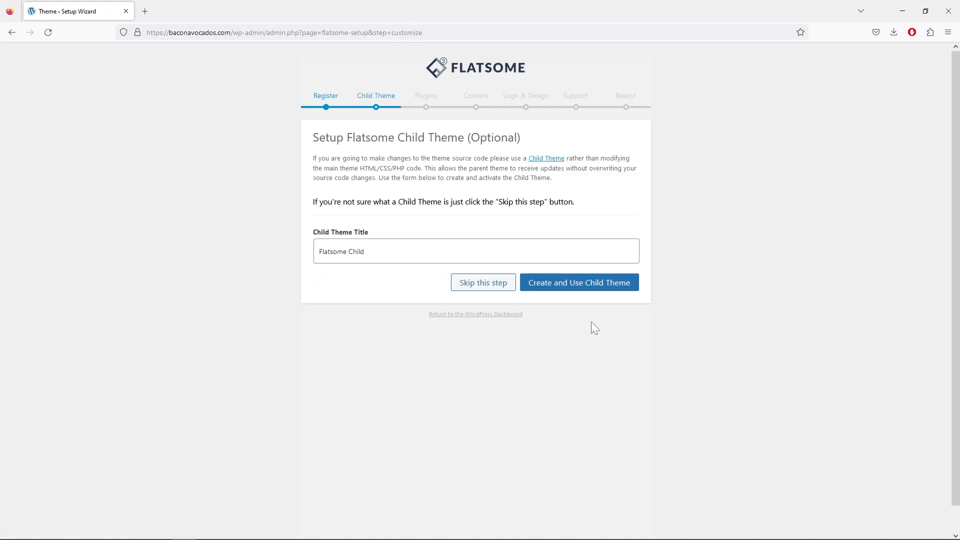
{"action": "left_click", "coordinate": [587, 294]}
{"action": "left_click", "coordinate": [603, 250]}
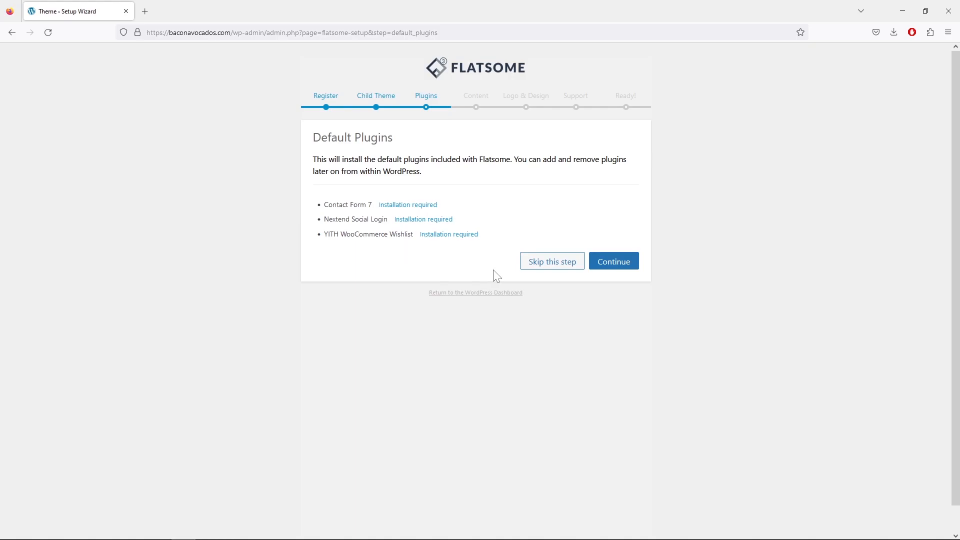
Step: Skip the default plugins, demo content, and logo and design stages, and agree to the support terms to finish the wizard
{"action": "left_click", "coordinate": [552, 262]}
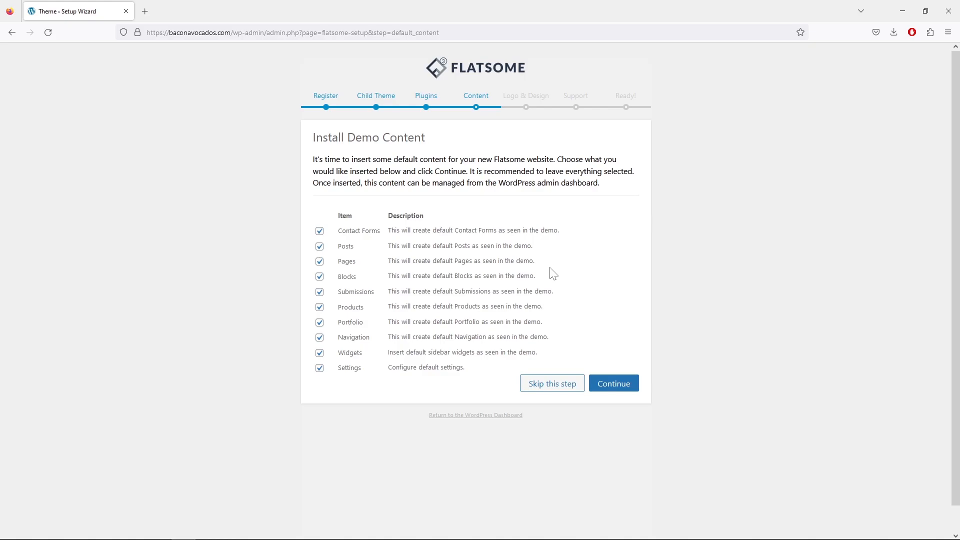
{"action": "left_click", "coordinate": [559, 385]}
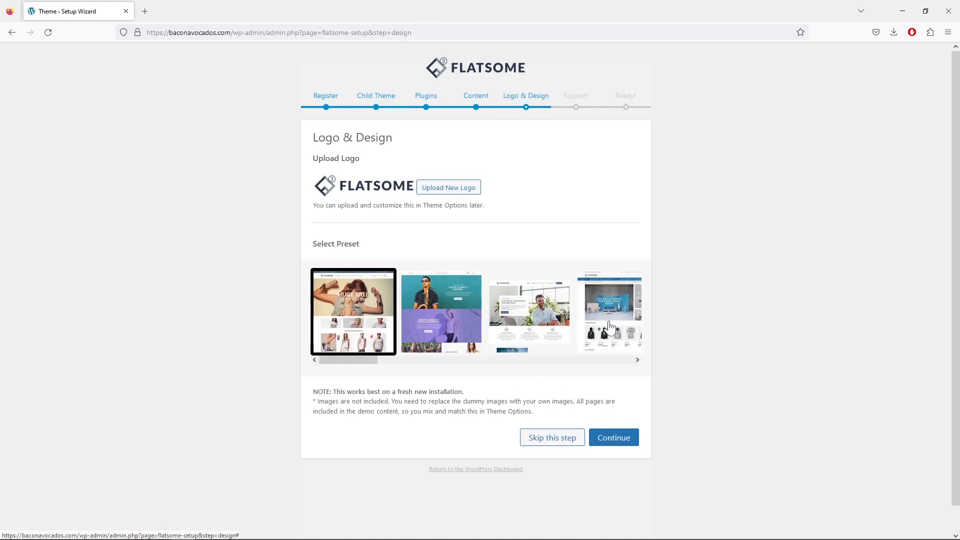
{"action": "left_click", "coordinate": [638, 360]}
{"action": "left_click", "coordinate": [638, 359]}
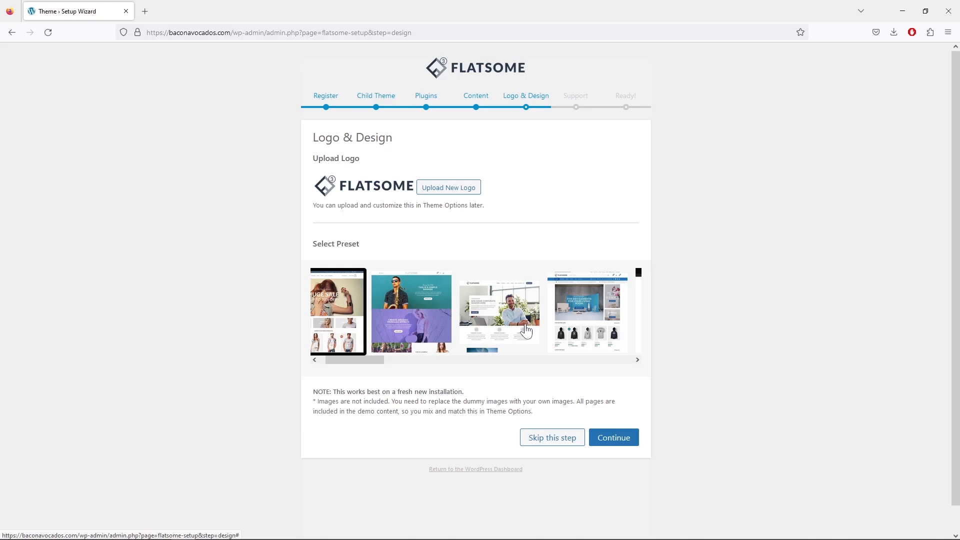
{"action": "left_click", "coordinate": [550, 439]}
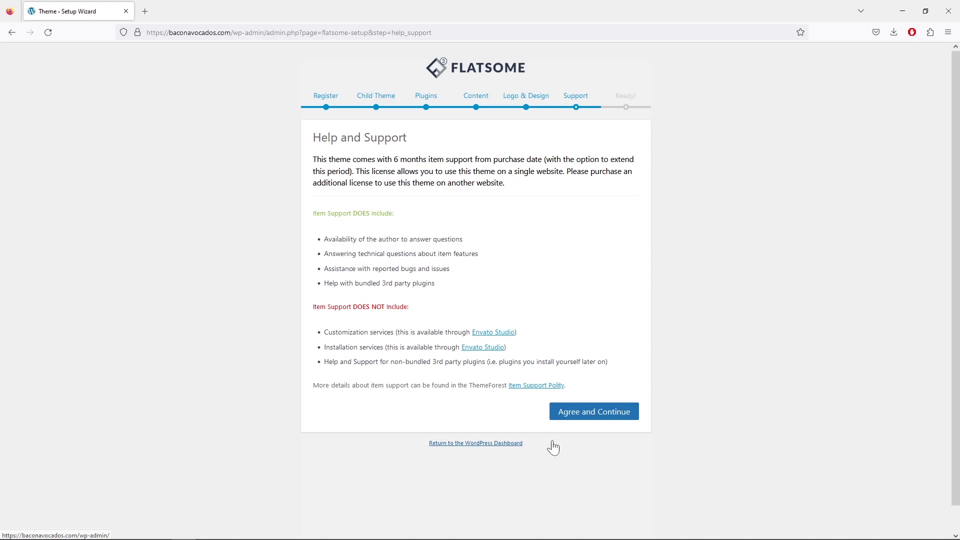
{"action": "left_click", "coordinate": [571, 416]}
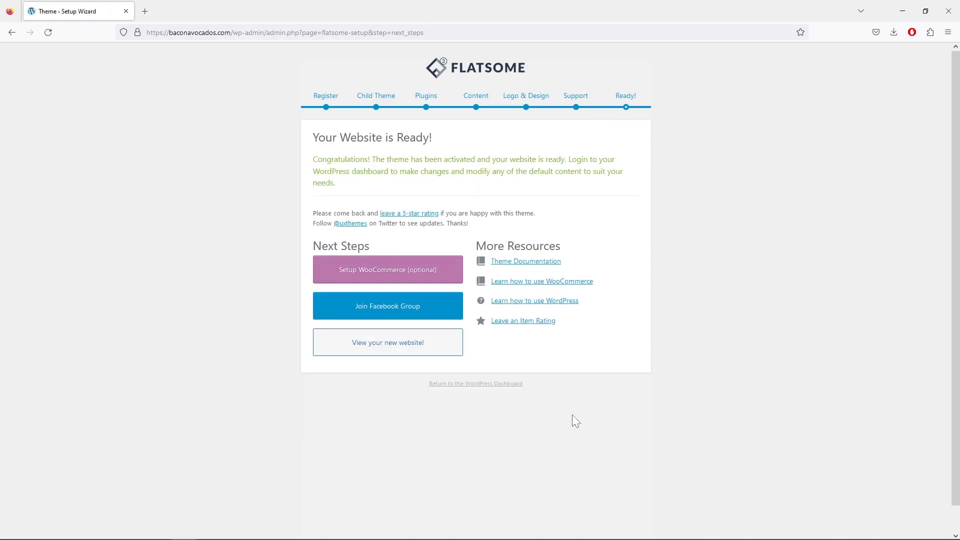
Step: View the new website and look through the homepage from its header to the footer to check how Flatsome displays it
{"action": "left_click", "coordinate": [385, 348]}
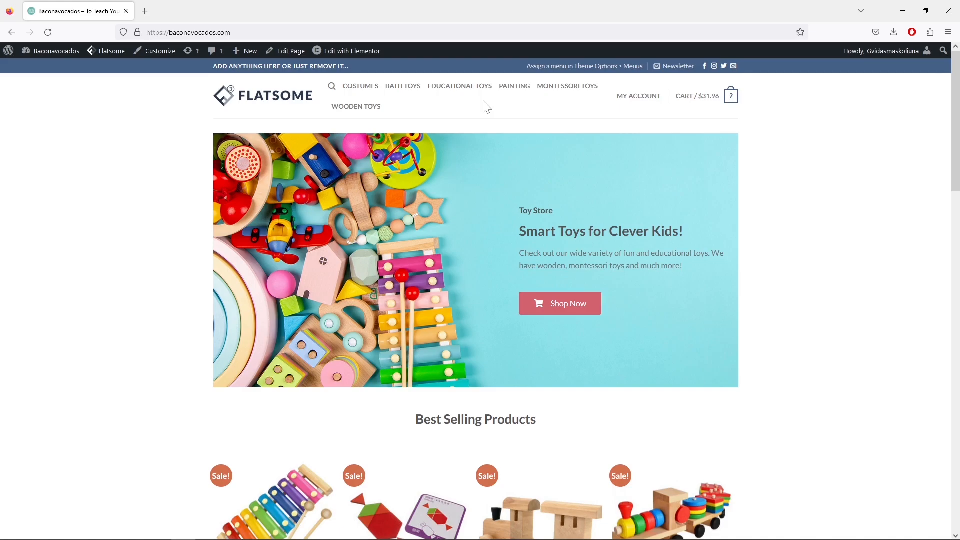
{"action": "scroll", "coordinate": [176, 214], "scroll_direction": "down", "scroll_amount": 3}
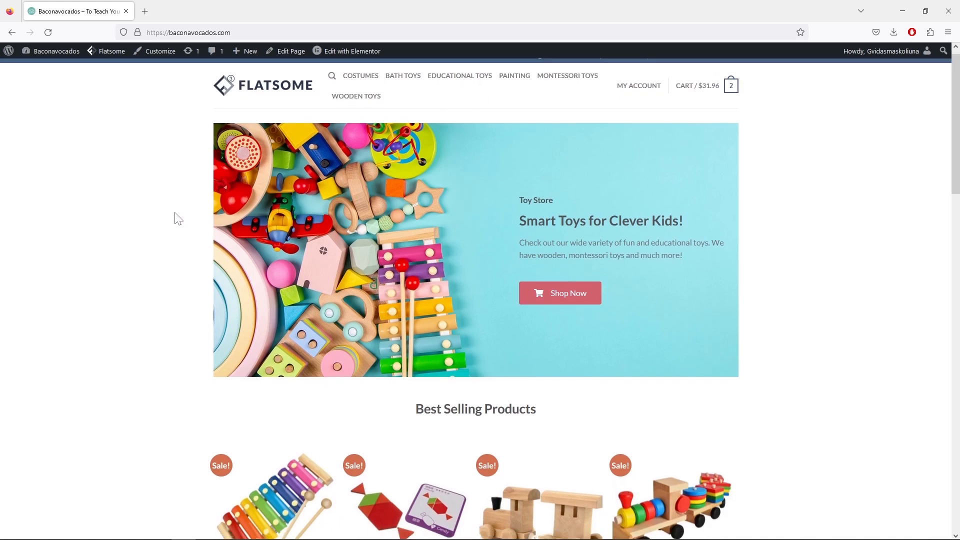
{"action": "scroll", "coordinate": [178, 215], "scroll_direction": "up", "scroll_amount": 3}
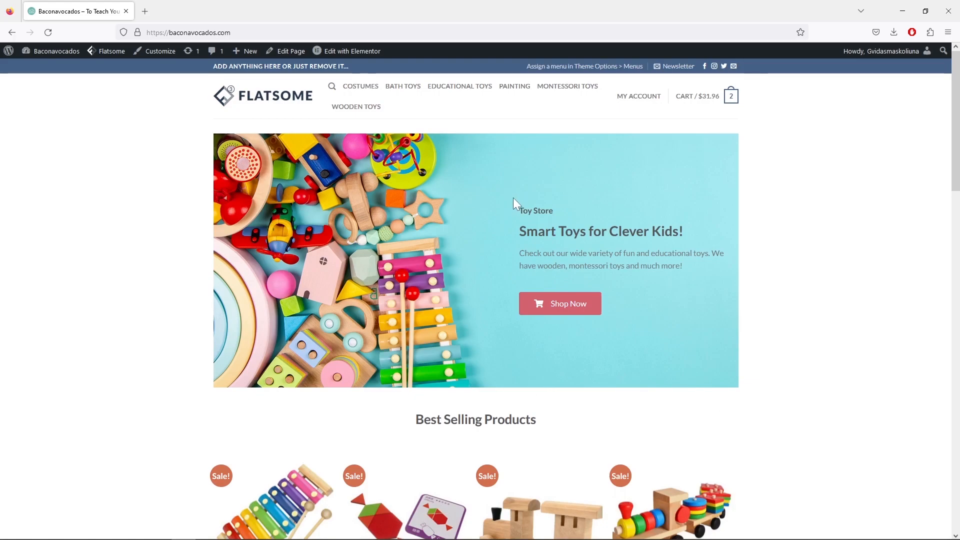
{"action": "scroll", "coordinate": [512, 197], "scroll_direction": "down", "scroll_amount": 6}
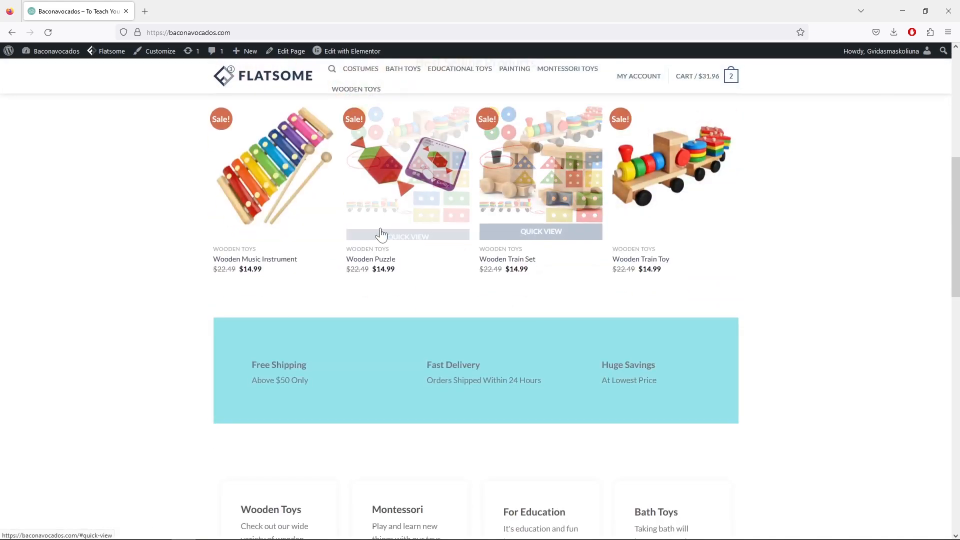
{"action": "scroll", "coordinate": [766, 265], "scroll_direction": "up", "scroll_amount": 2}
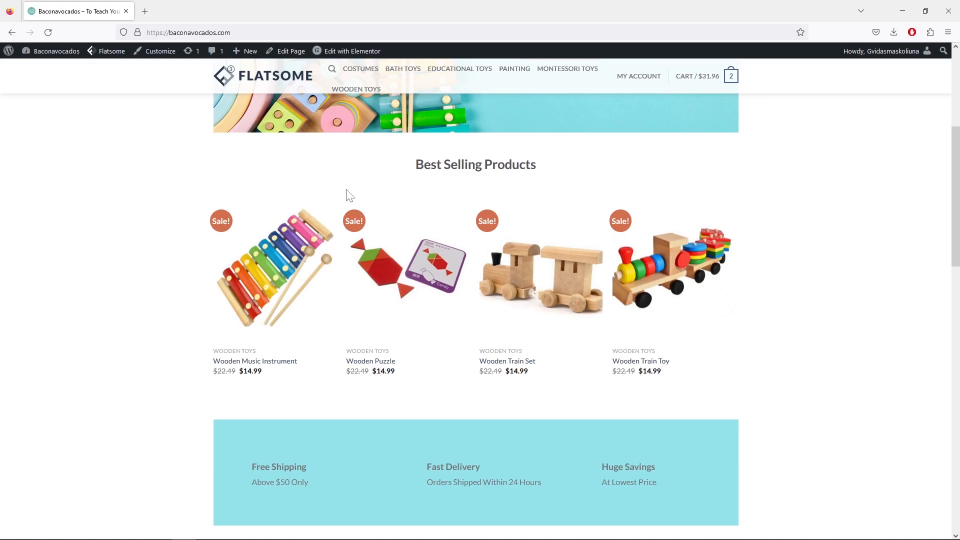
{"action": "scroll", "coordinate": [170, 251], "scroll_direction": "down", "scroll_amount": 1}
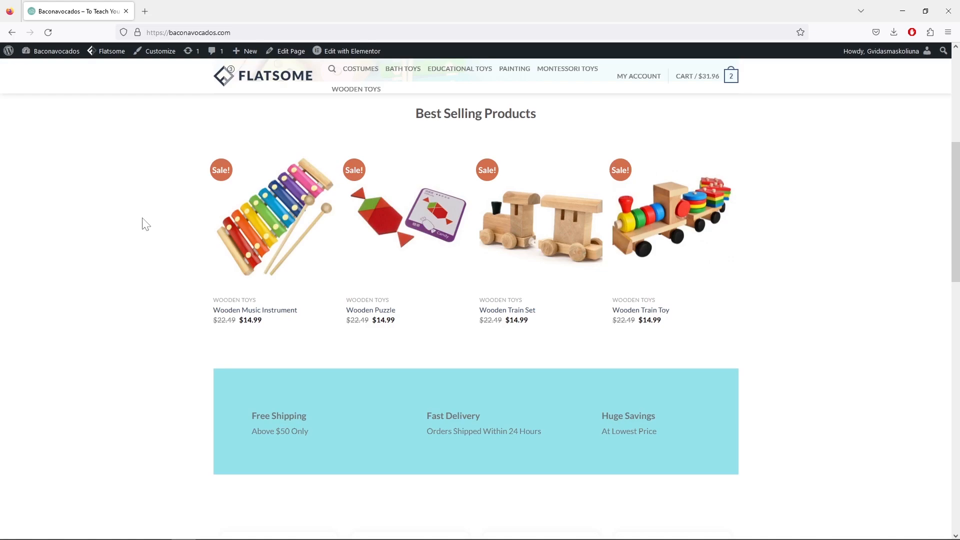
{"action": "scroll", "coordinate": [144, 224], "scroll_direction": "down", "scroll_amount": 15}
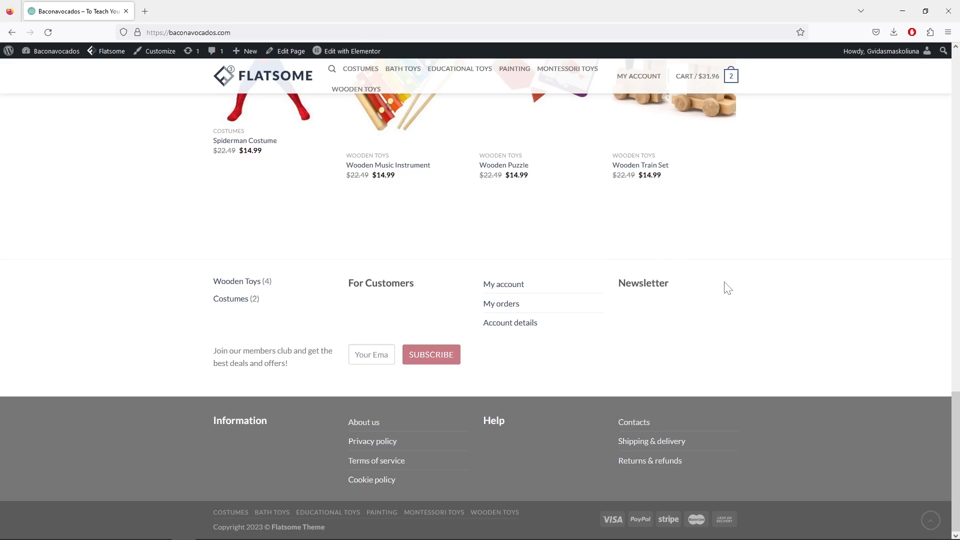
{"action": "scroll", "coordinate": [728, 289], "scroll_direction": "up", "scroll_amount": 15}
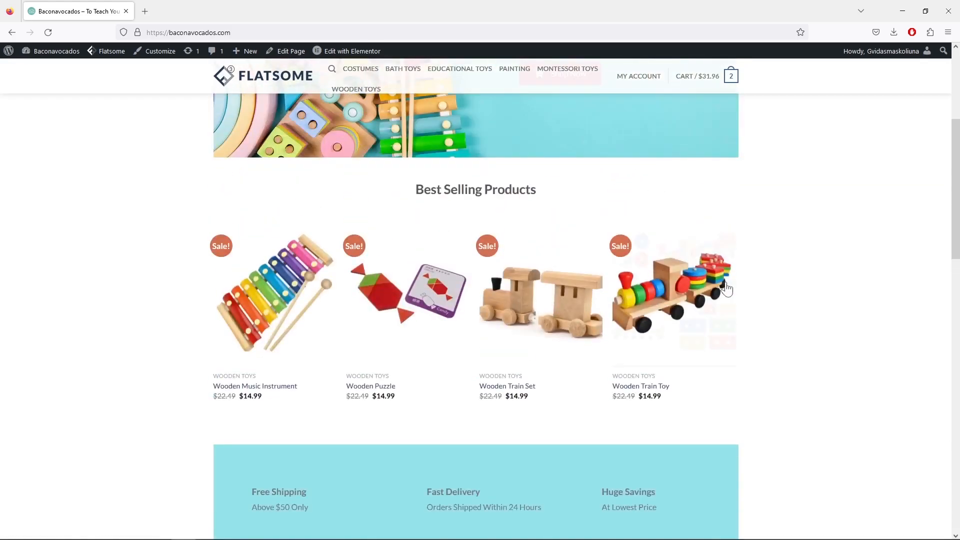
{"action": "scroll", "coordinate": [726, 288], "scroll_direction": "up", "scroll_amount": 5}
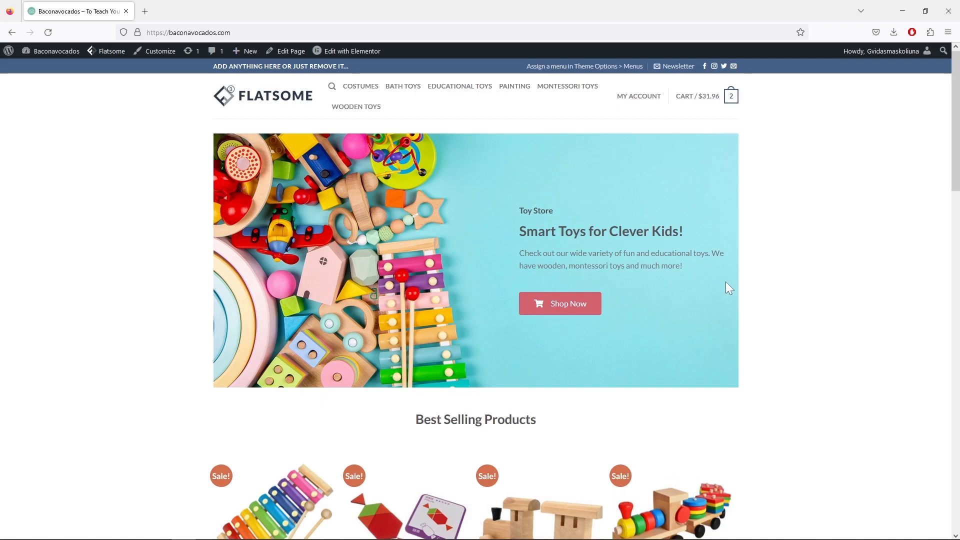
Step: Open the installed plugins page in the WordPress dashboard and deactivate Elementor, skipping the feedback submission
{"action": "left_click", "coordinate": [44, 70]}
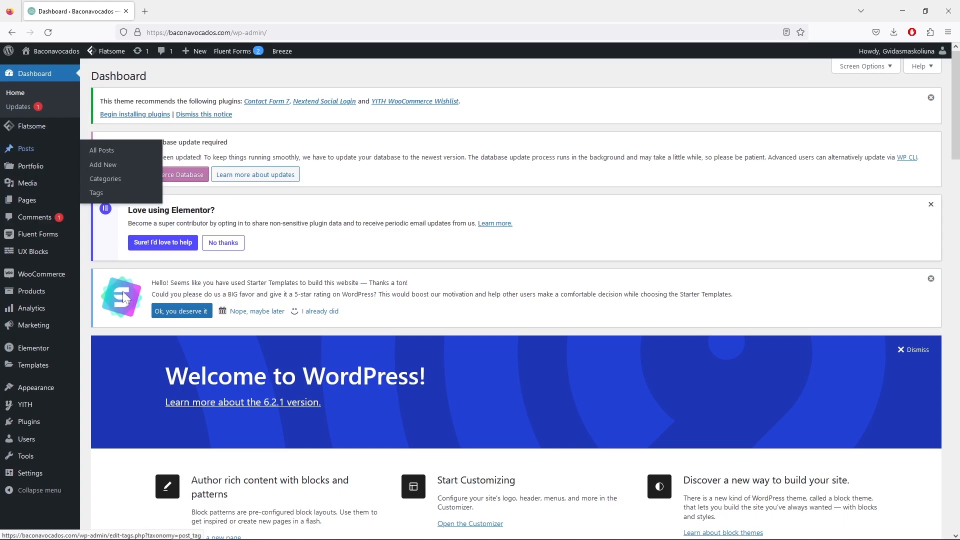
{"action": "mouse_move", "coordinate": [65, 429]}
{"action": "left_click", "coordinate": [121, 426]}
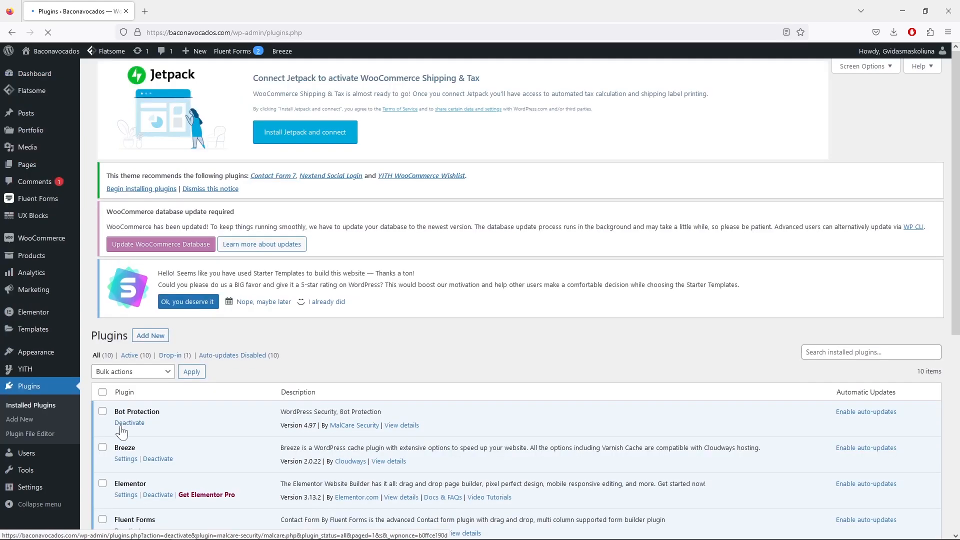
{"action": "scroll", "coordinate": [266, 391], "scroll_direction": "down", "scroll_amount": 3}
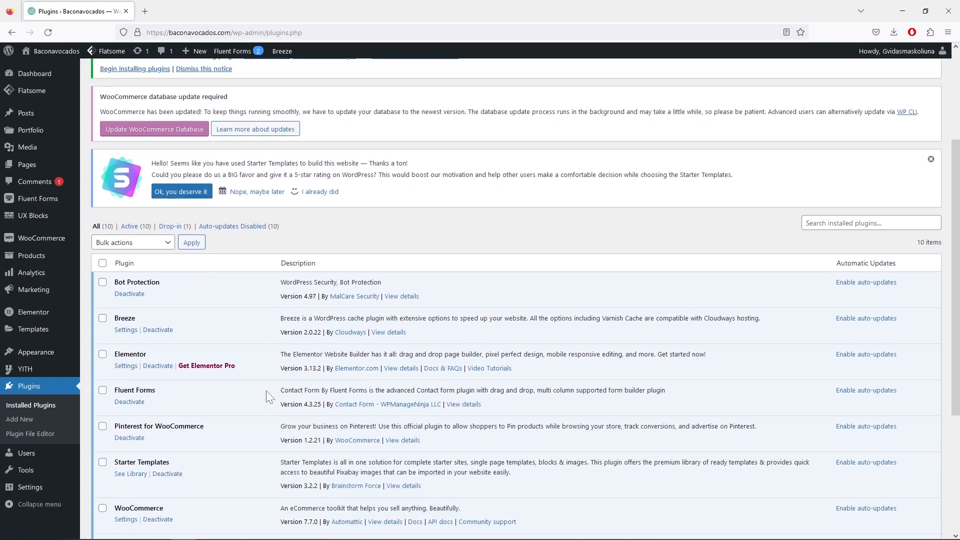
{"action": "left_click", "coordinate": [157, 364]}
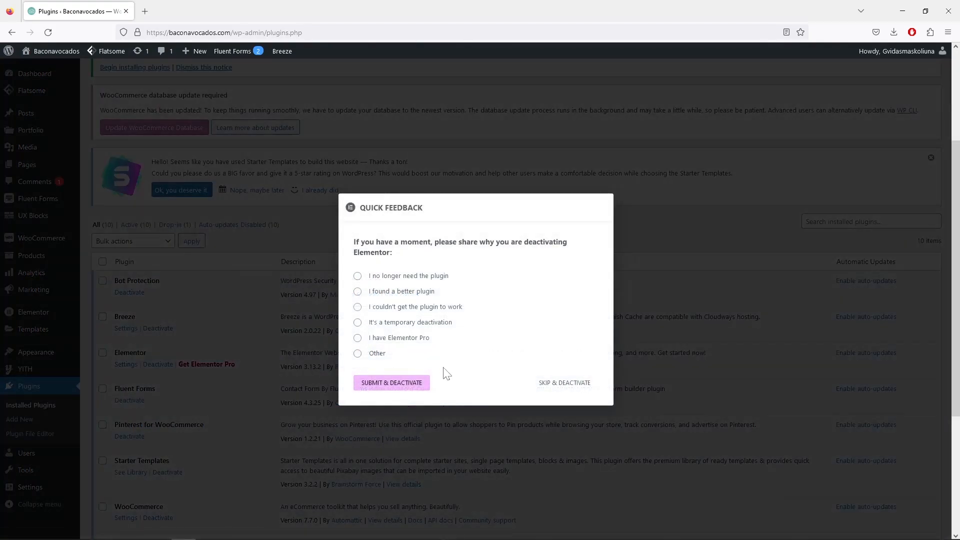
{"action": "left_click", "coordinate": [370, 354]}
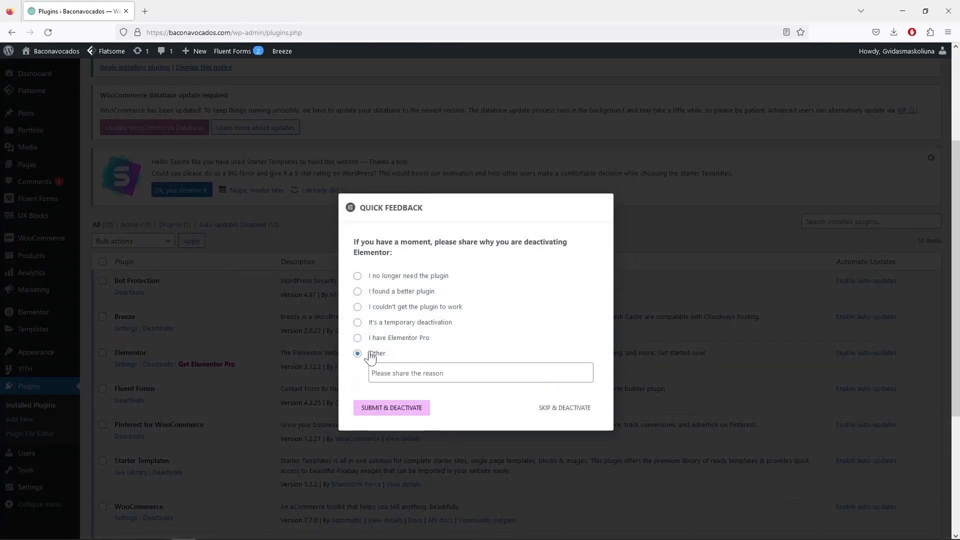
{"action": "left_click", "coordinate": [576, 413]}
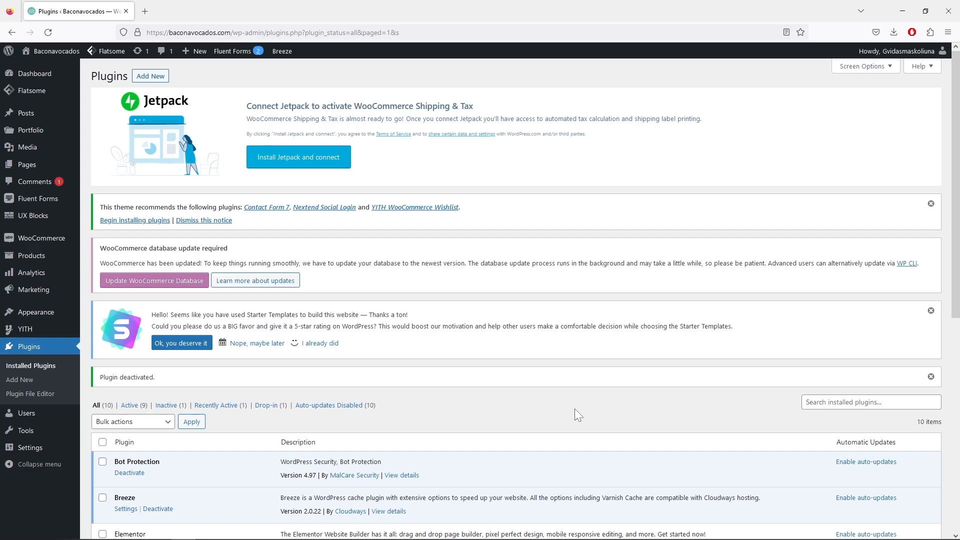
Step: Deactivate the Starter Templates plugin in the installed plugins list
{"action": "scroll", "coordinate": [574, 409], "scroll_direction": "down", "scroll_amount": 5}
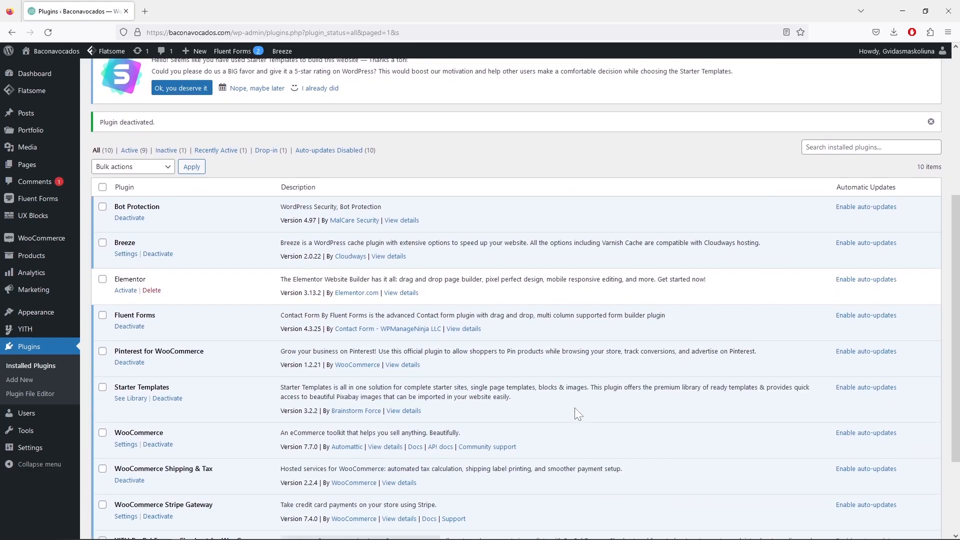
{"action": "scroll", "coordinate": [574, 409], "scroll_direction": "down", "scroll_amount": 2}
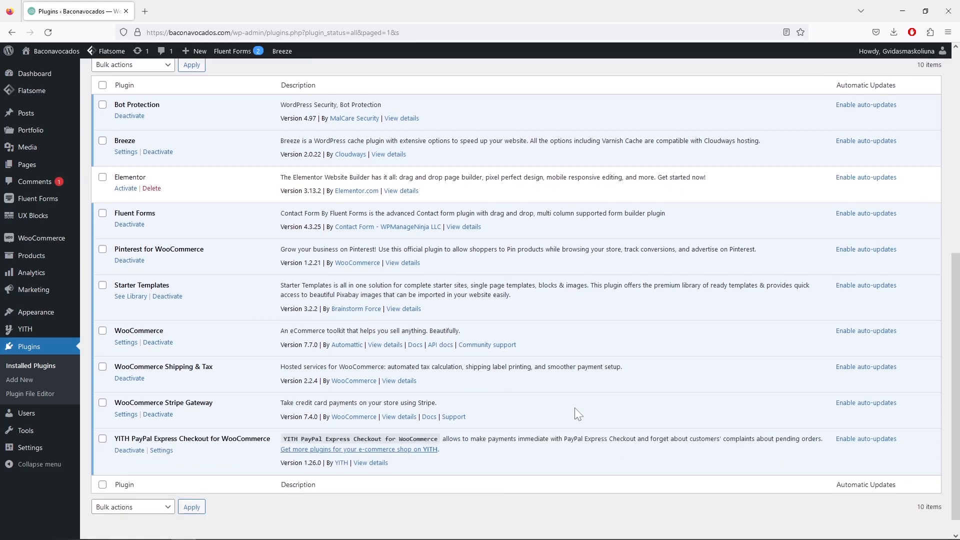
{"action": "left_click", "coordinate": [170, 297]}
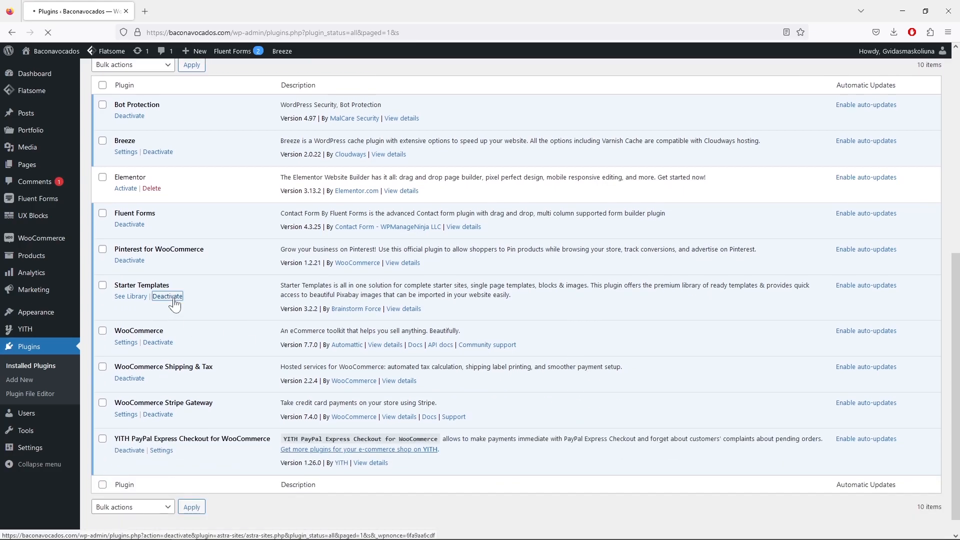
Step: Delete the deactivated Elementor and Starter Templates plugins together with a bulk action and confirm the deletion
{"action": "scroll", "coordinate": [101, 217], "scroll_direction": "down", "scroll_amount": 5}
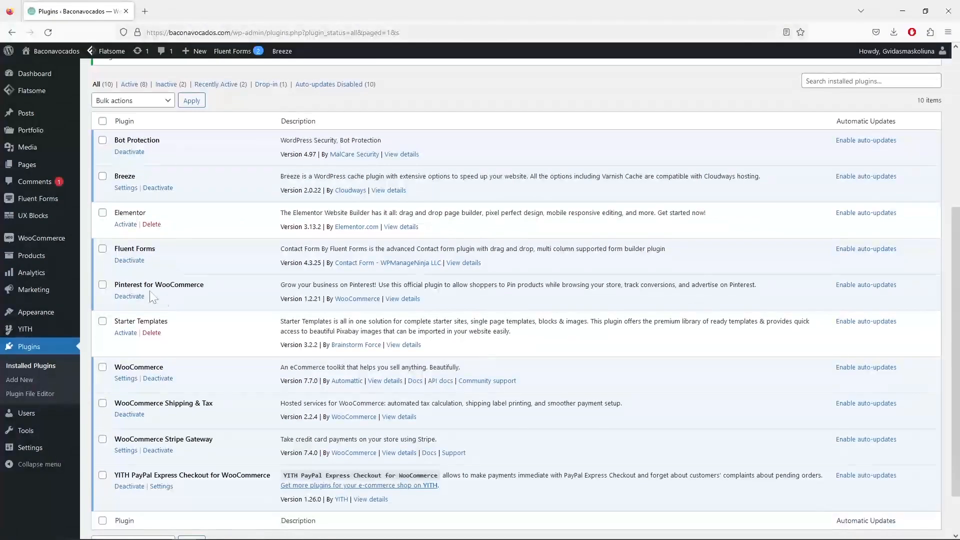
{"action": "left_click", "coordinate": [102, 213]}
{"action": "left_click", "coordinate": [102, 322]}
{"action": "left_click", "coordinate": [160, 102]}
{"action": "left_click", "coordinate": [146, 174]}
{"action": "left_click", "coordinate": [195, 106]}
{"action": "left_click", "coordinate": [527, 309]}
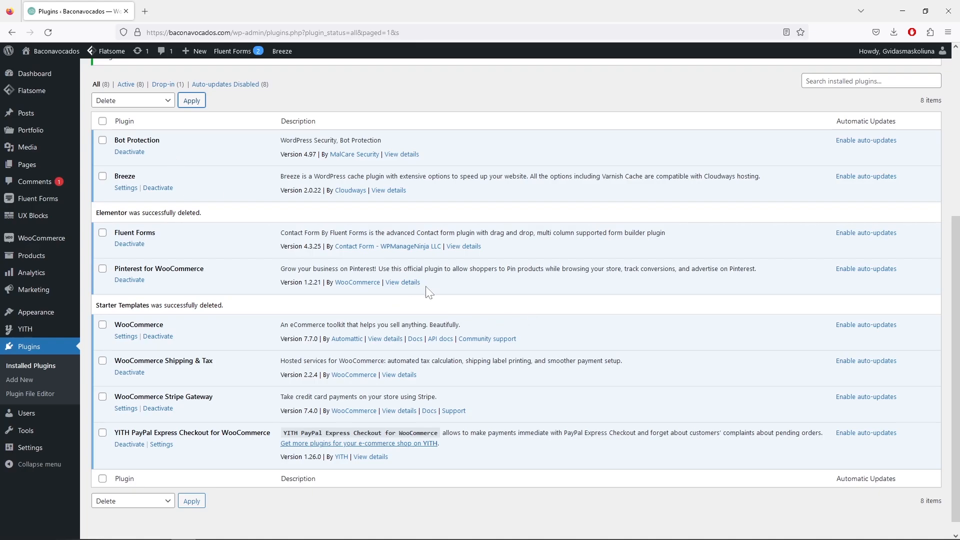
Step: Visit the store's front page and examine its whole layout with Elementor and Starter Templates removed
{"action": "scroll", "coordinate": [429, 292], "scroll_direction": "up", "scroll_amount": 2}
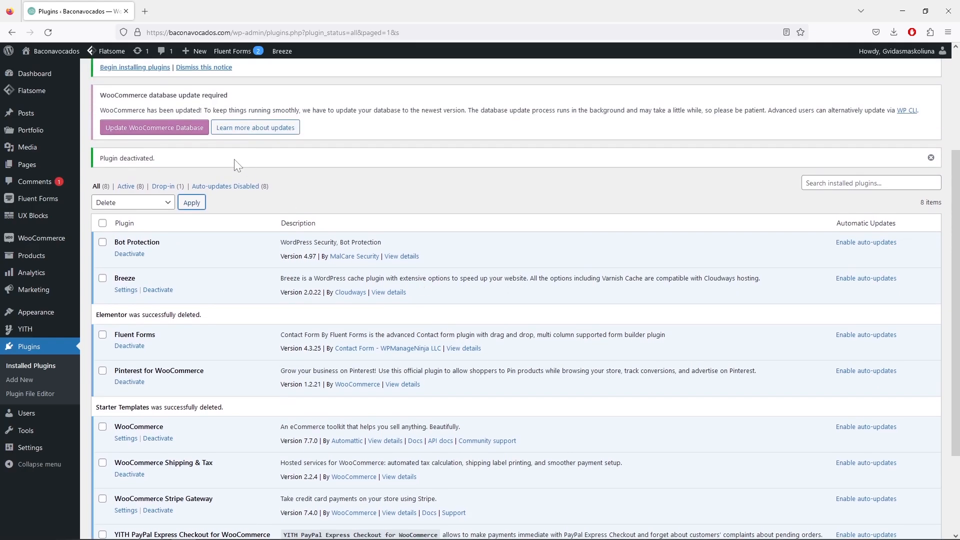
{"action": "mouse_move", "coordinate": [50, 51]}
{"action": "left_click", "coordinate": [35, 71]}
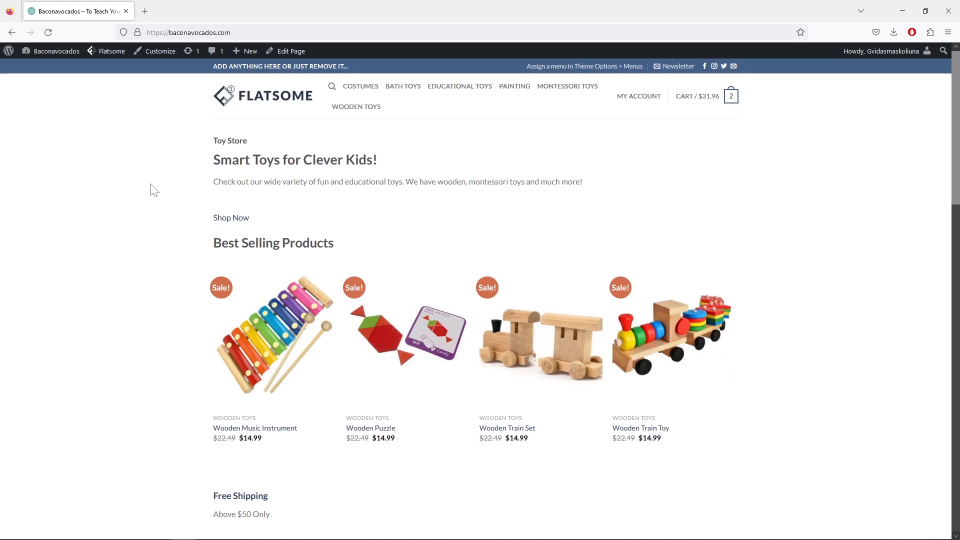
{"action": "scroll", "coordinate": [151, 189], "scroll_direction": "down", "scroll_amount": 4}
{"action": "scroll", "coordinate": [352, 174], "scroll_direction": "down", "scroll_amount": 4}
{"action": "scroll", "coordinate": [347, 180], "scroll_direction": "down", "scroll_amount": 10}
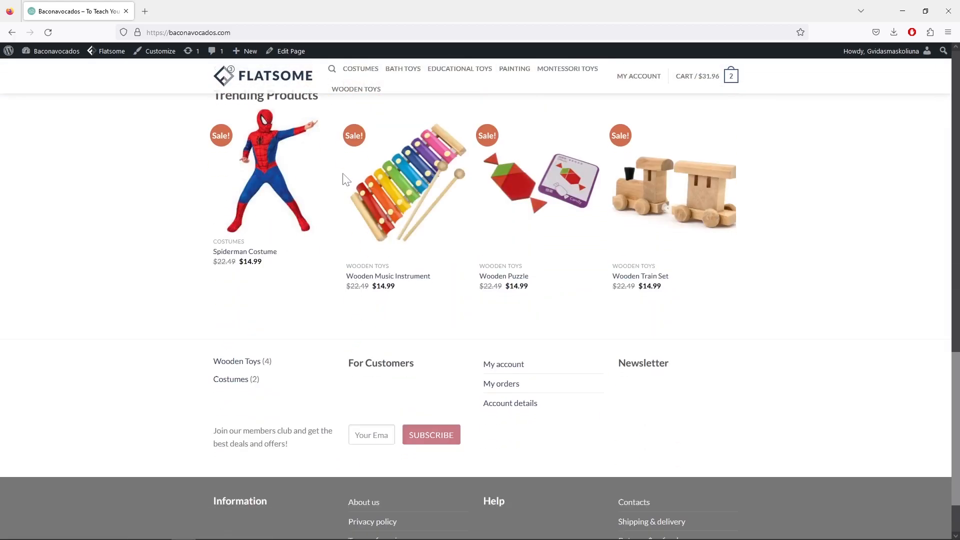
{"action": "scroll", "coordinate": [218, 208], "scroll_direction": "up", "scroll_amount": 13}
{"action": "scroll", "coordinate": [242, 214], "scroll_direction": "up", "scroll_amount": 5}
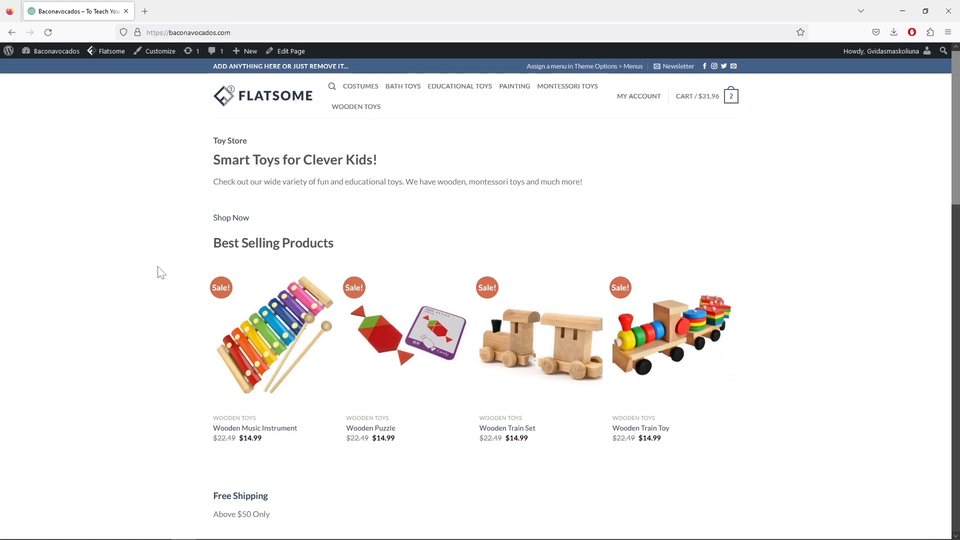
{"action": "scroll", "coordinate": [161, 272], "scroll_direction": "down", "scroll_amount": 10}
{"action": "scroll", "coordinate": [161, 272], "scroll_direction": "up", "scroll_amount": 10}
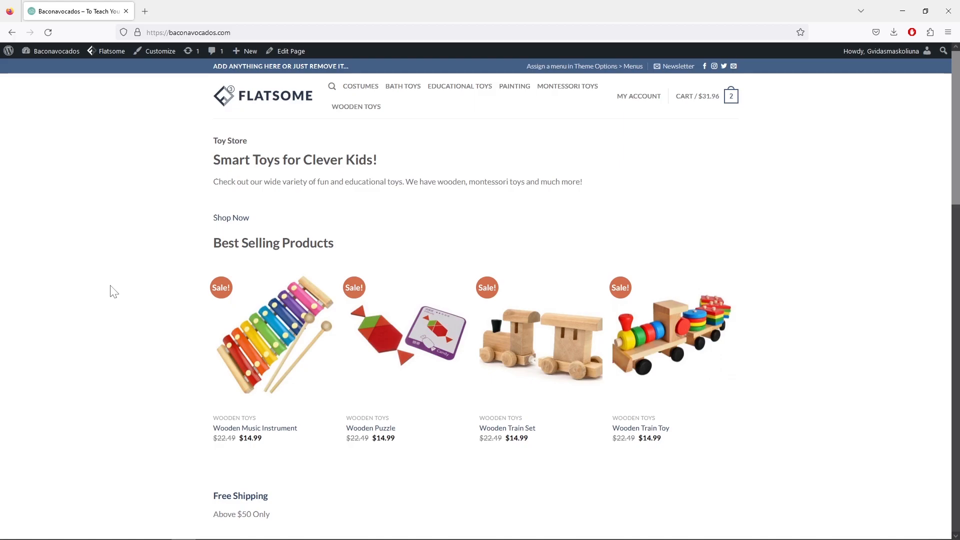
Step: From the WordPress dashboard's pages list, open the About page for editing and switch to UX Builder
{"action": "left_click", "coordinate": [42, 63]}
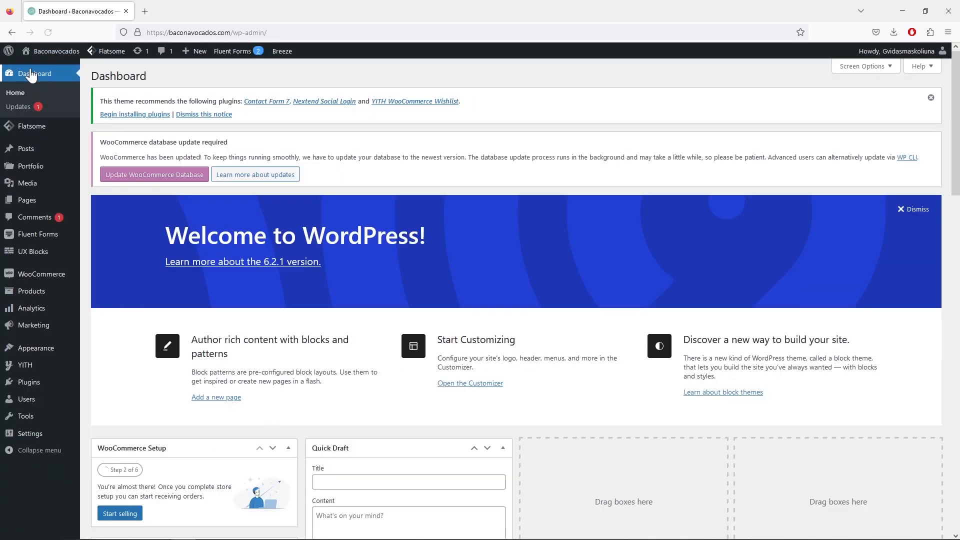
{"action": "mouse_move", "coordinate": [64, 202]}
{"action": "left_click", "coordinate": [94, 202]}
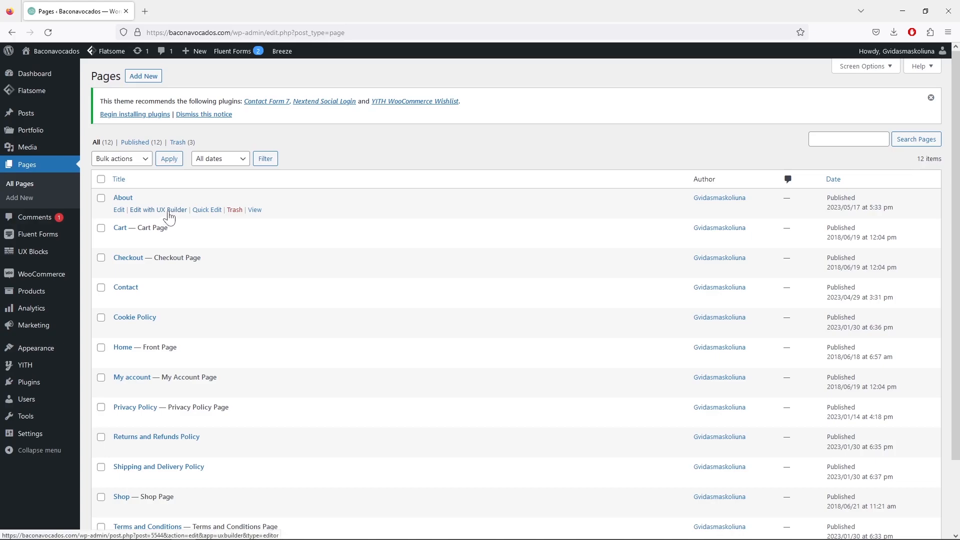
{"action": "left_click", "coordinate": [127, 199]}
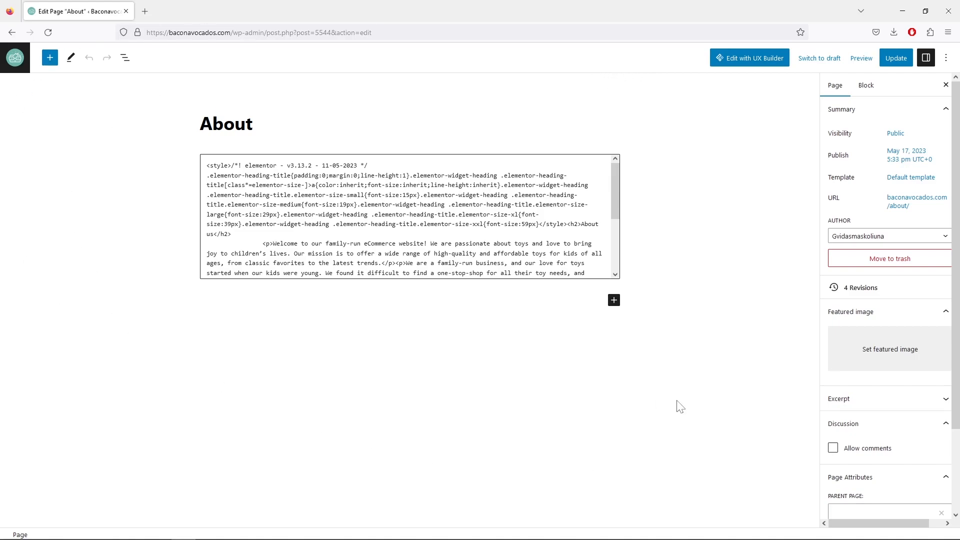
{"action": "left_click", "coordinate": [749, 63]}
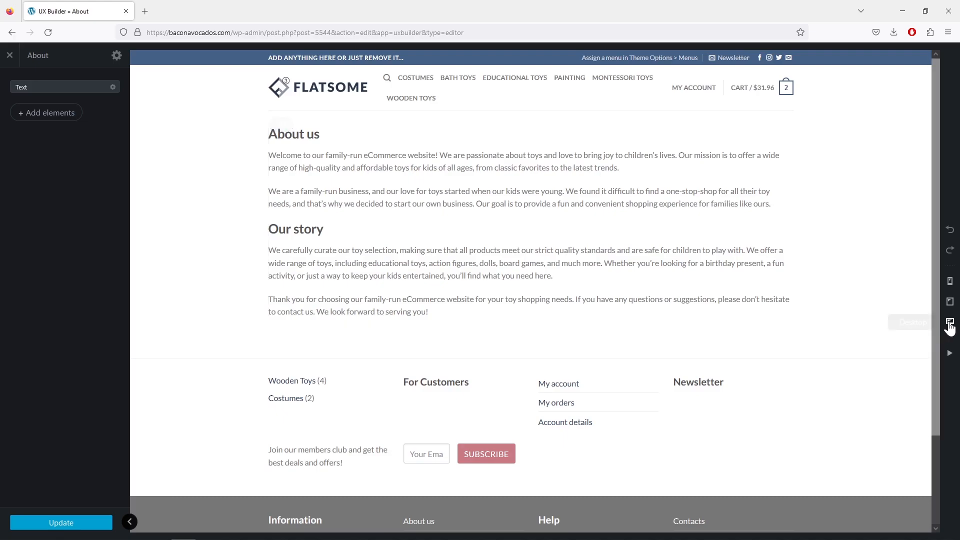
Step: Preview the About page in tablet, mobile and desktop views, and look through its post settings
{"action": "left_click", "coordinate": [951, 306]}
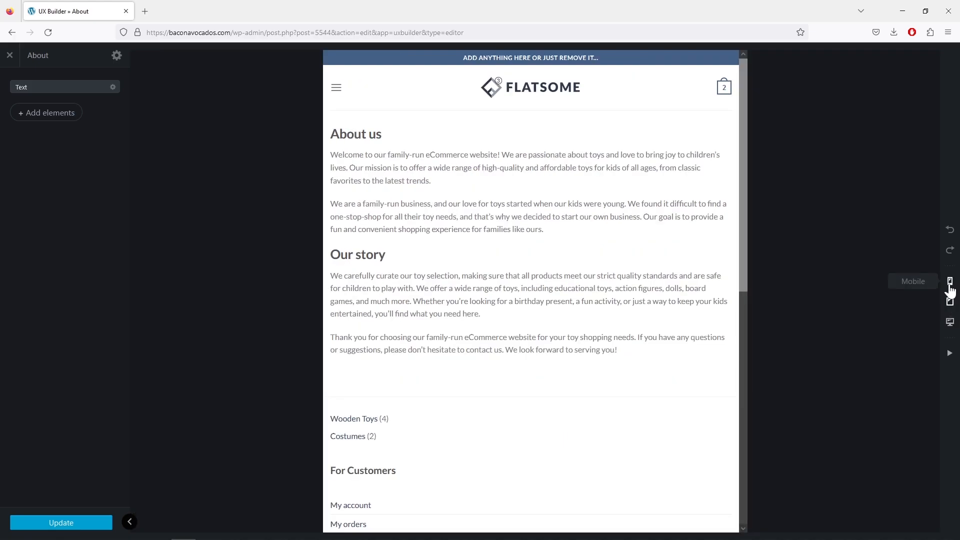
{"action": "left_click", "coordinate": [949, 287]}
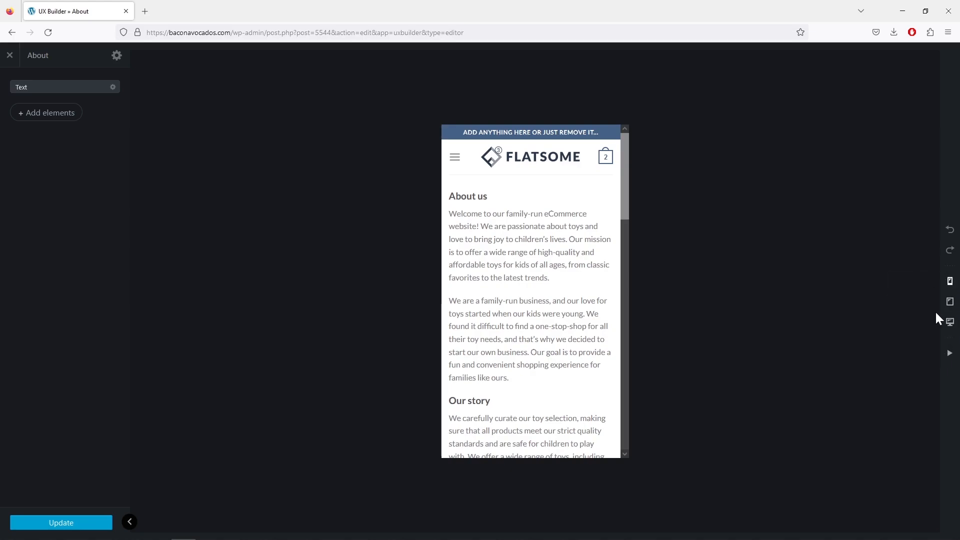
{"action": "left_click", "coordinate": [950, 327]}
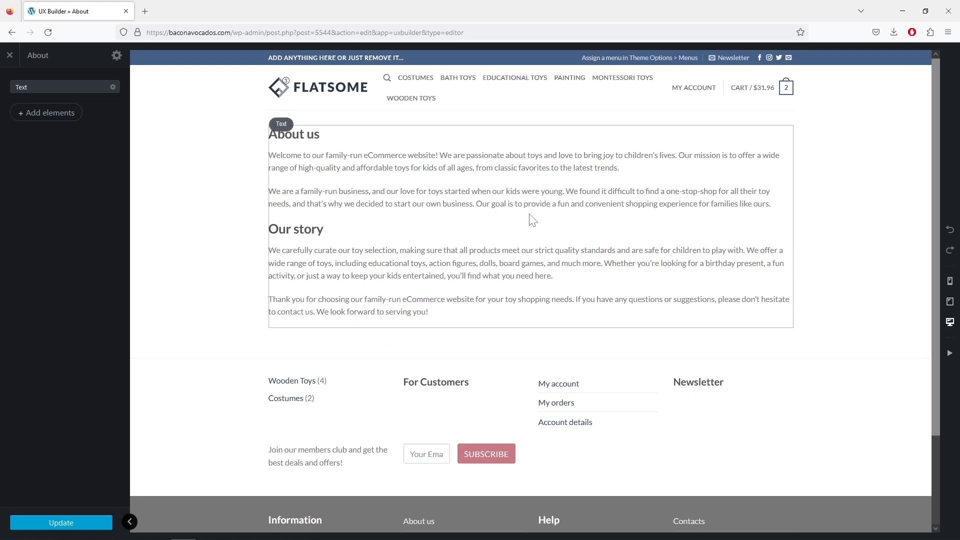
{"action": "left_click", "coordinate": [949, 302]}
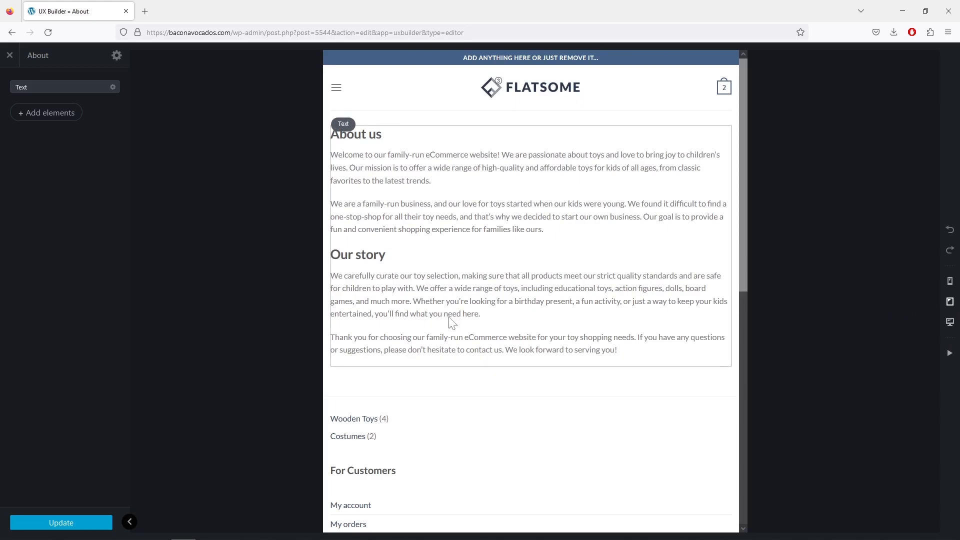
{"action": "left_click", "coordinate": [949, 283]}
{"action": "left_click", "coordinate": [949, 322]}
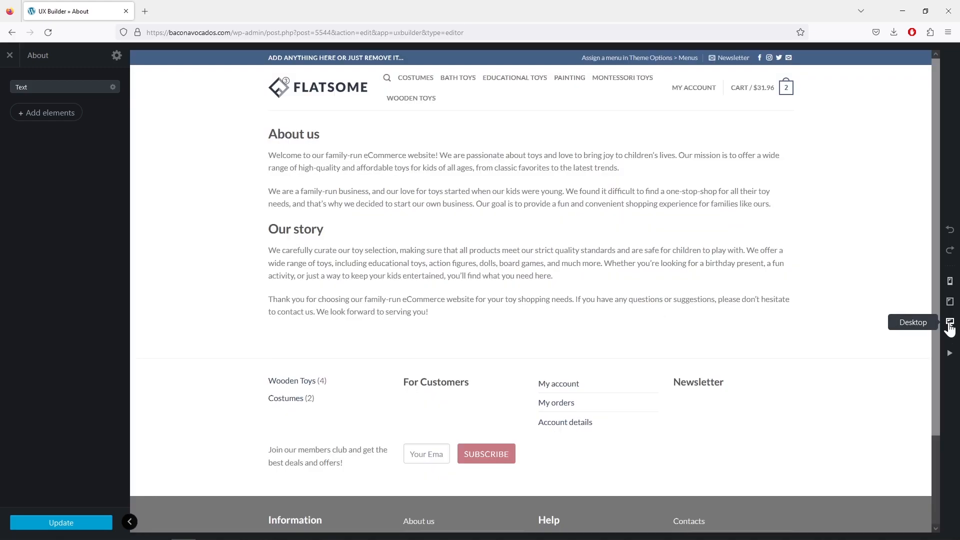
{"action": "left_click", "coordinate": [117, 56]}
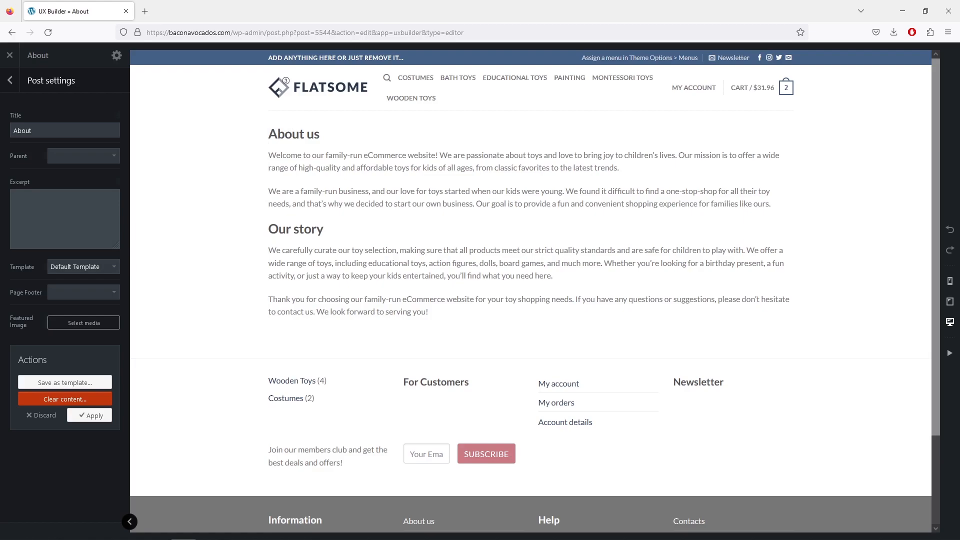
{"action": "left_click", "coordinate": [9, 80]}
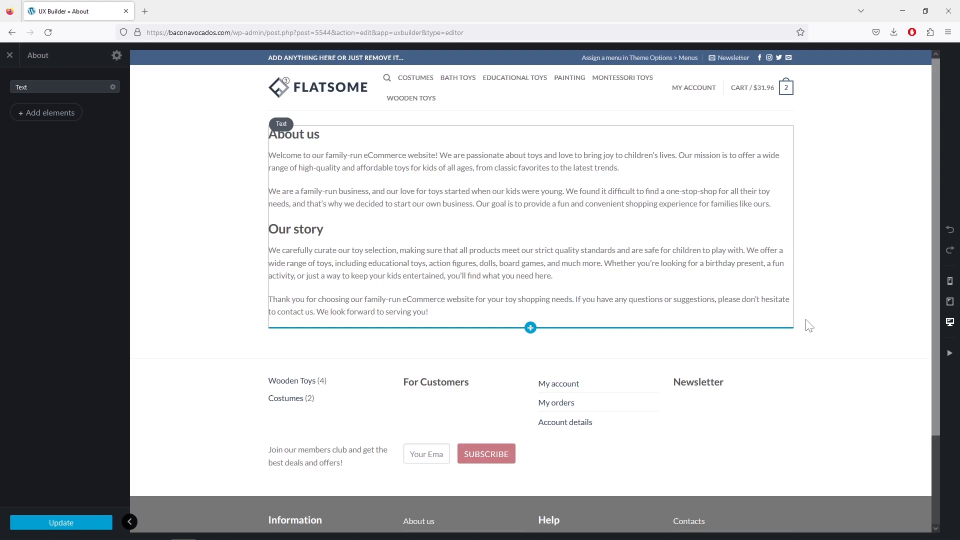
Step: Add a row element below the About page's text, using the 4 Columns preset
{"action": "left_click", "coordinate": [55, 115]}
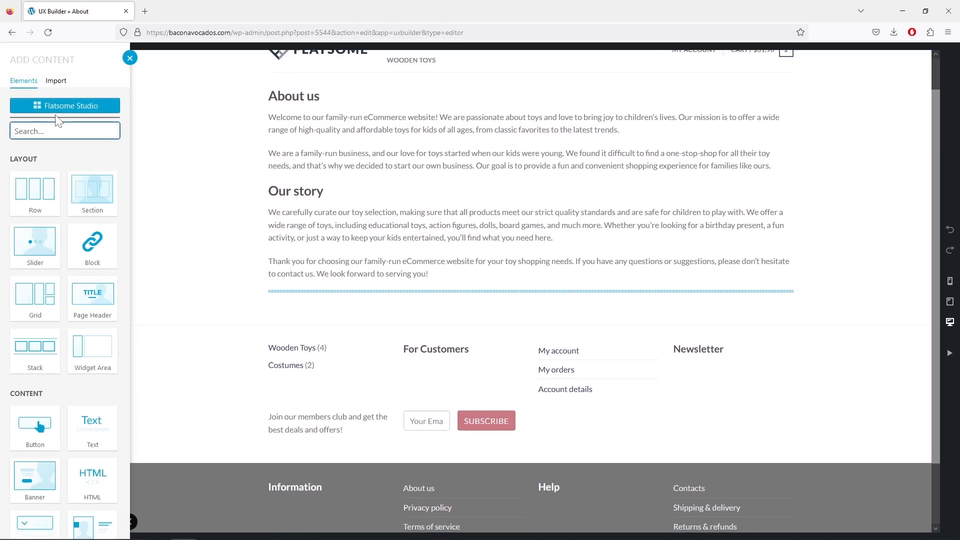
{"action": "scroll", "coordinate": [48, 156], "scroll_direction": "down", "scroll_amount": 2}
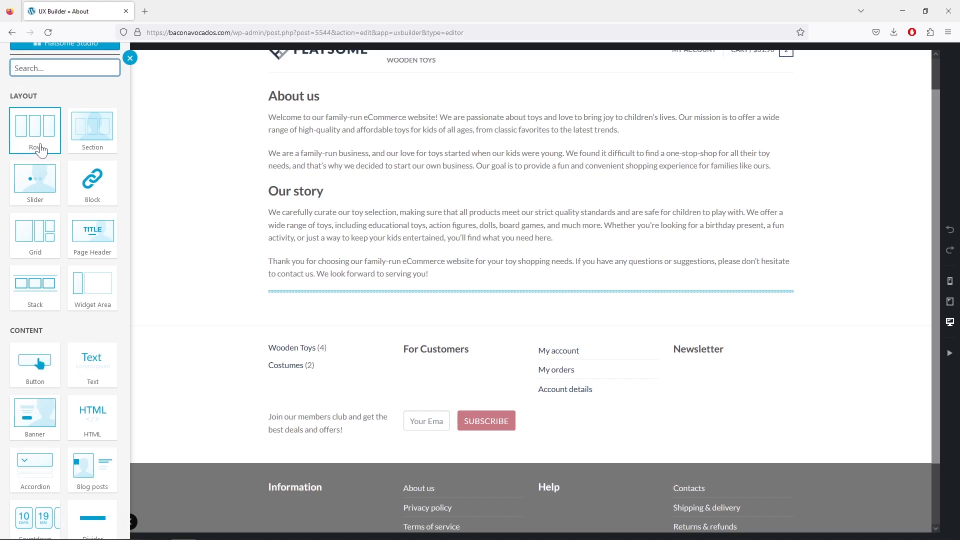
{"action": "left_click", "coordinate": [36, 145]}
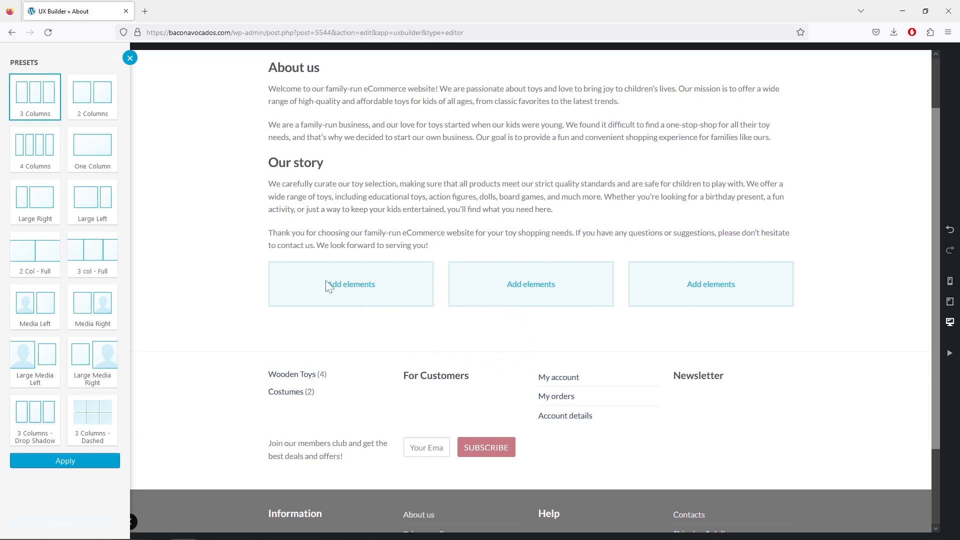
{"action": "left_click", "coordinate": [48, 161]}
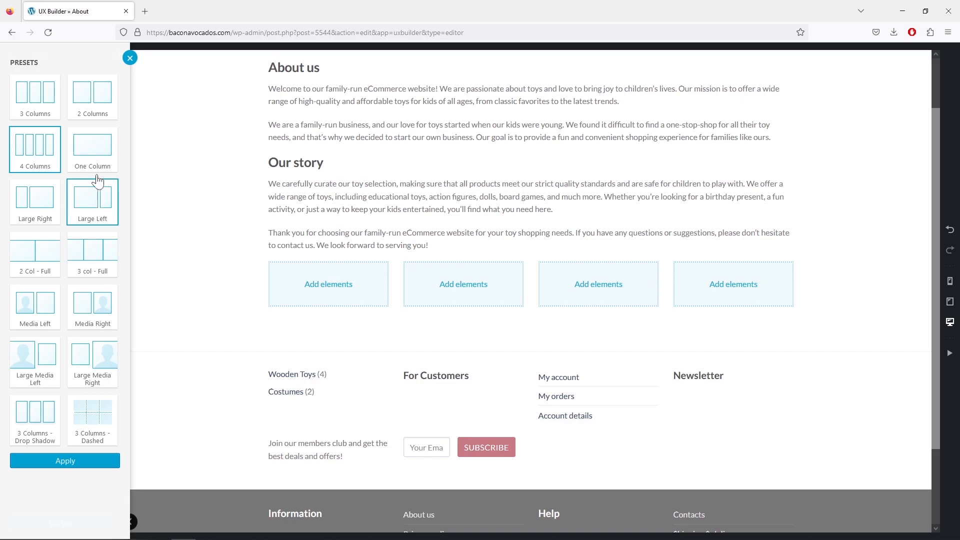
{"action": "left_click", "coordinate": [129, 58]}
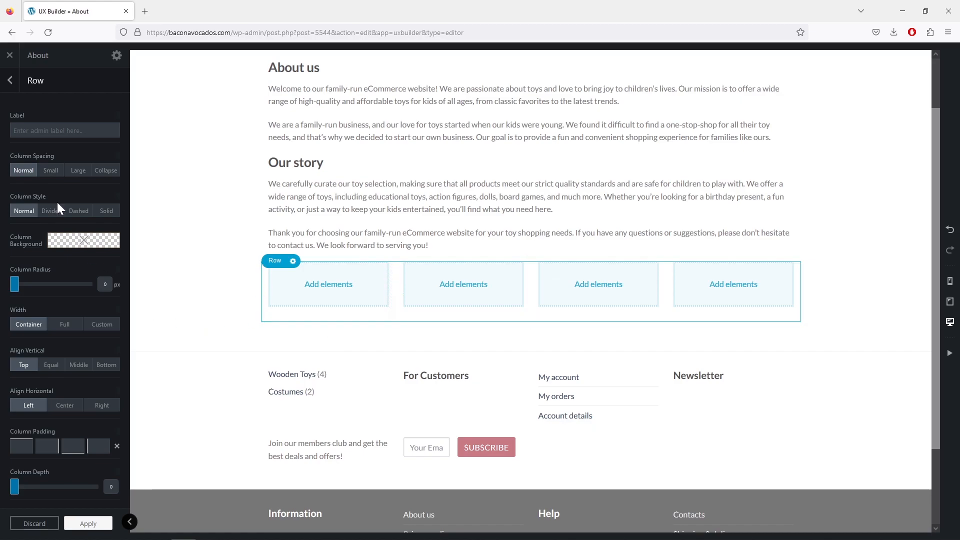
Step: Look through the new row's options, from column spacing and style to alignment, depth and advanced settings
{"action": "scroll", "coordinate": [91, 218], "scroll_direction": "down", "scroll_amount": 3}
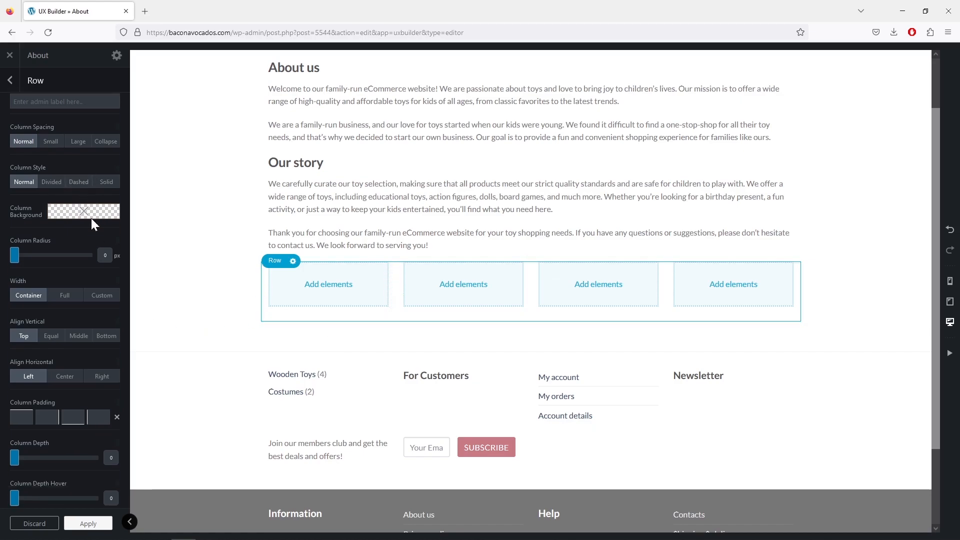
{"action": "scroll", "coordinate": [94, 219], "scroll_direction": "up", "scroll_amount": 3}
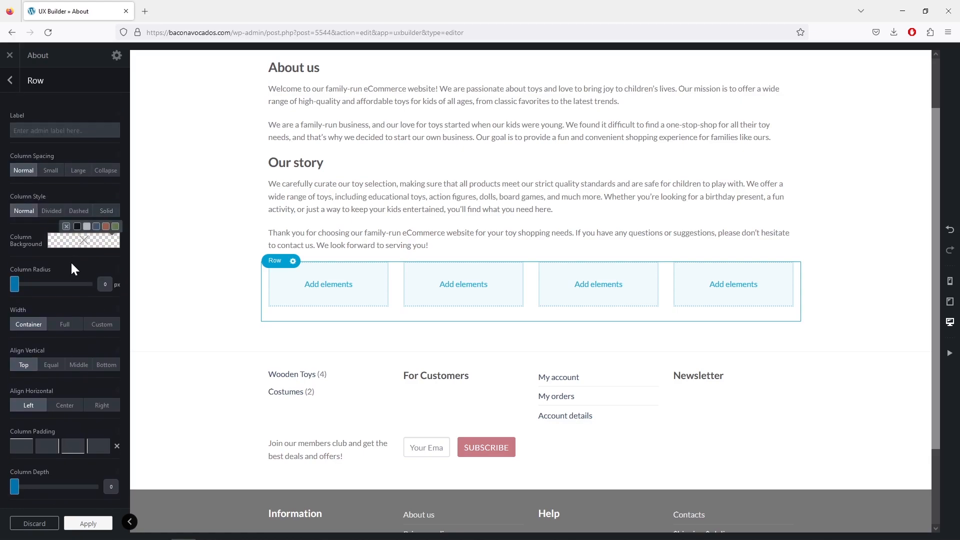
{"action": "scroll", "coordinate": [74, 266], "scroll_direction": "down", "scroll_amount": 1}
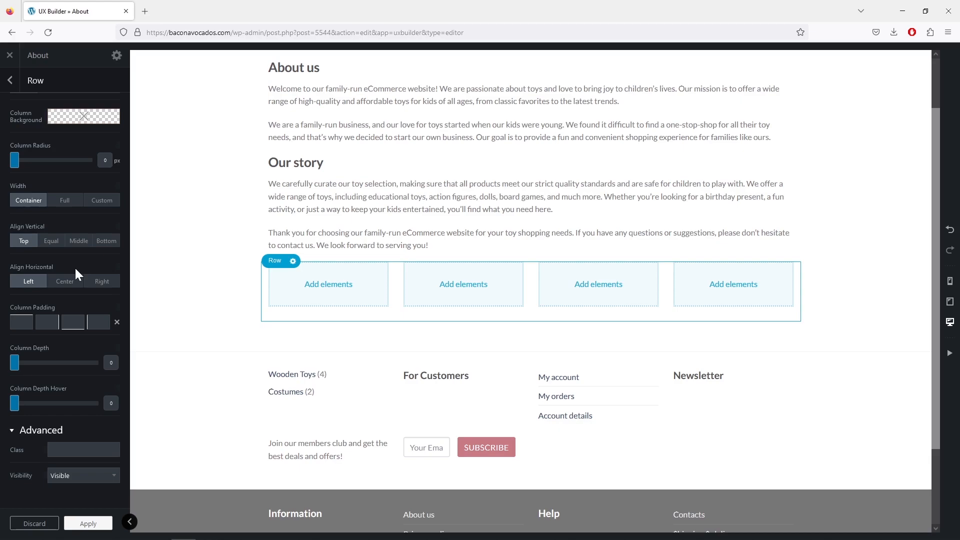
{"action": "left_click", "coordinate": [12, 79]}
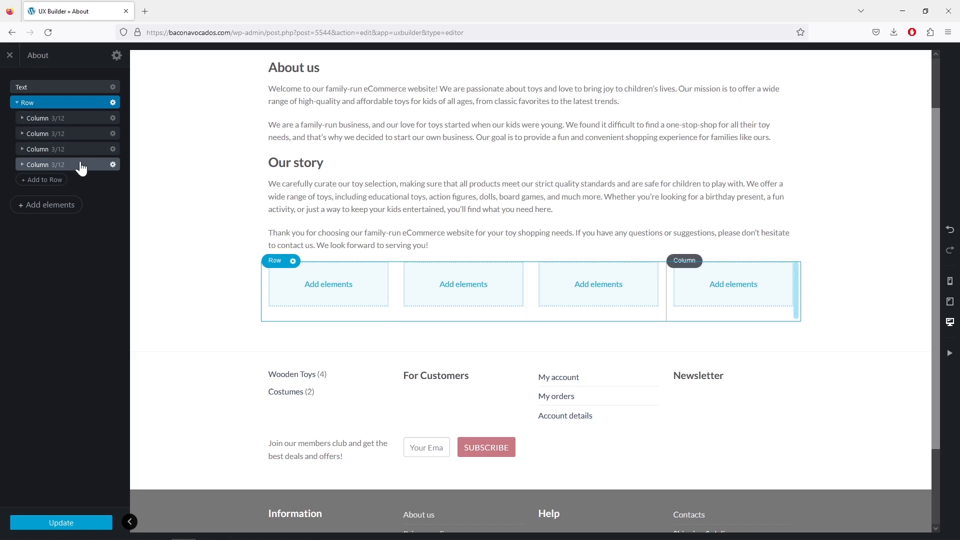
Step: Expand the row's last column in the page structure and browse the elements available for its first column
{"action": "left_click", "coordinate": [23, 165]}
{"action": "left_click", "coordinate": [22, 165]}
{"action": "left_click", "coordinate": [22, 165]}
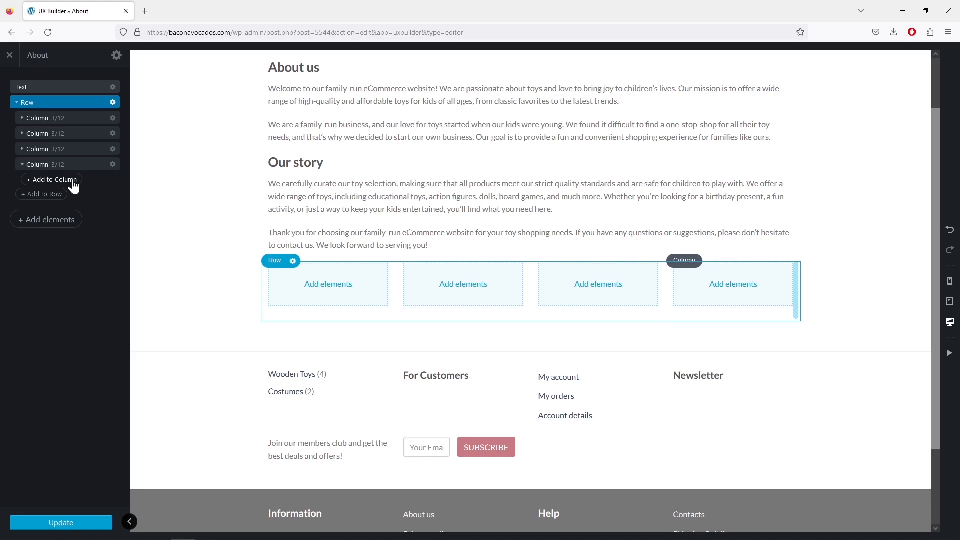
{"action": "left_click", "coordinate": [330, 284]}
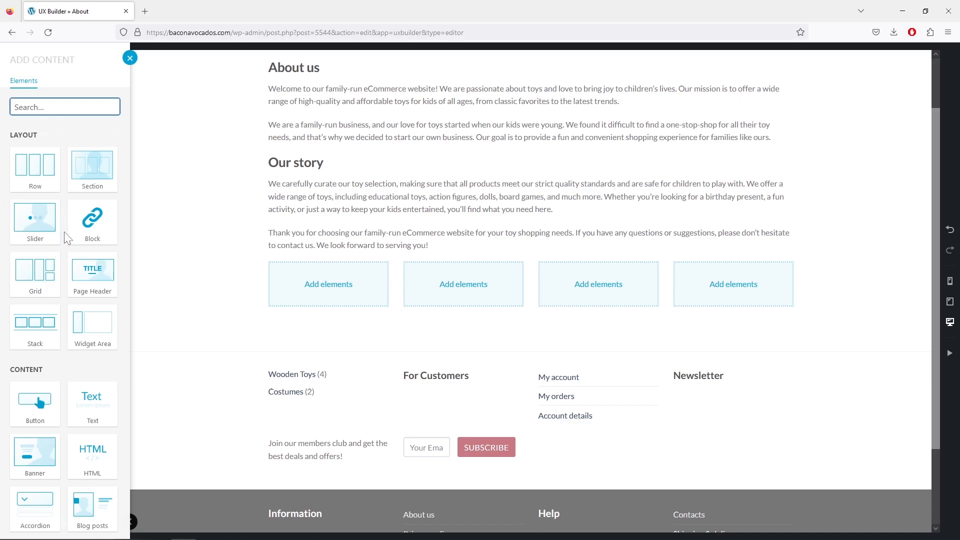
{"action": "scroll", "coordinate": [68, 239], "scroll_direction": "down", "scroll_amount": 4}
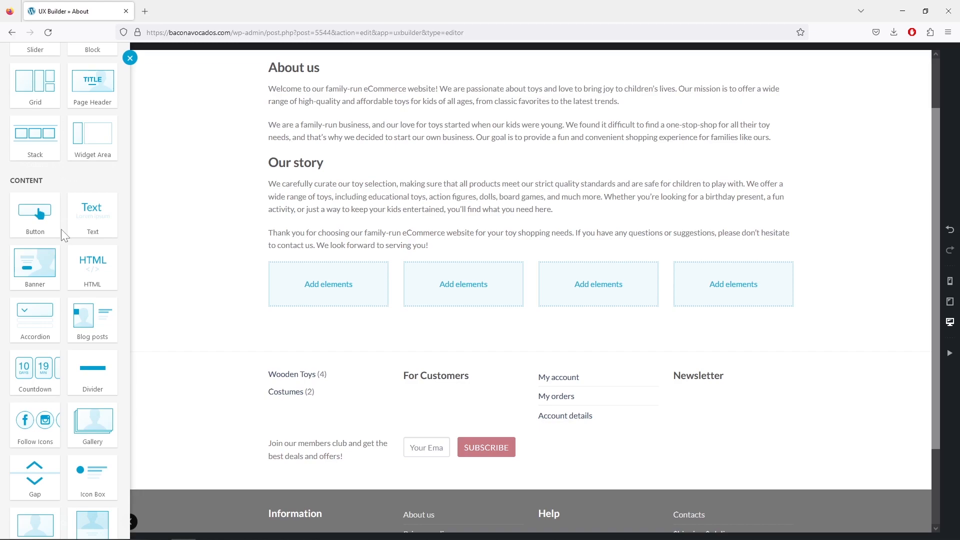
{"action": "scroll", "coordinate": [61, 229], "scroll_direction": "down", "scroll_amount": 10}
{"action": "scroll", "coordinate": [61, 229], "scroll_direction": "up", "scroll_amount": 10}
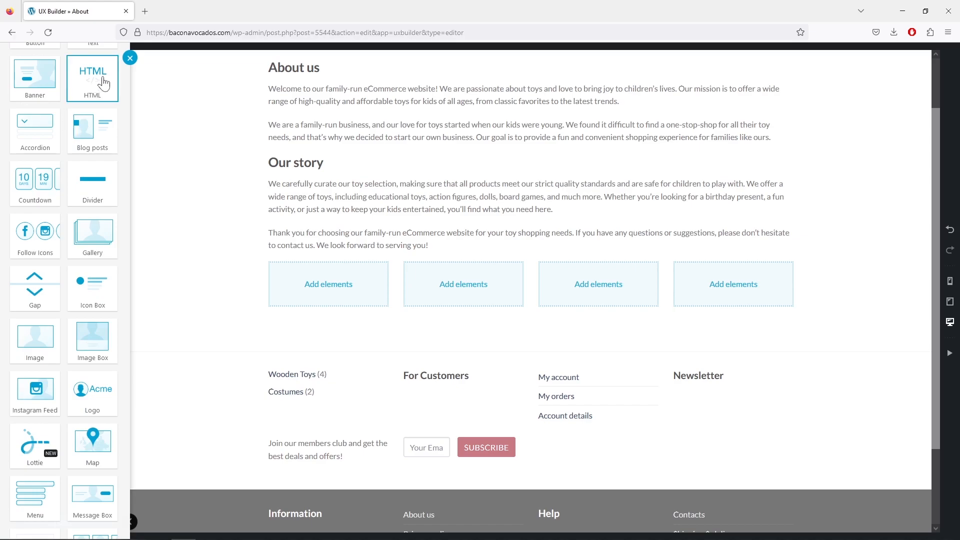
{"action": "left_click", "coordinate": [130, 57]}
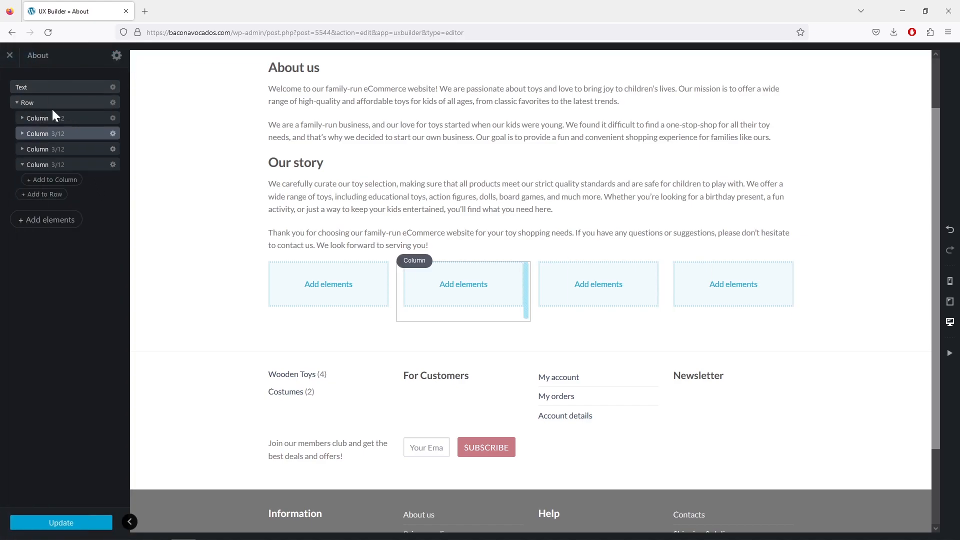
Step: Collapse the four-column row in the page structure and delete it from the About page
{"action": "left_click", "coordinate": [16, 102]}
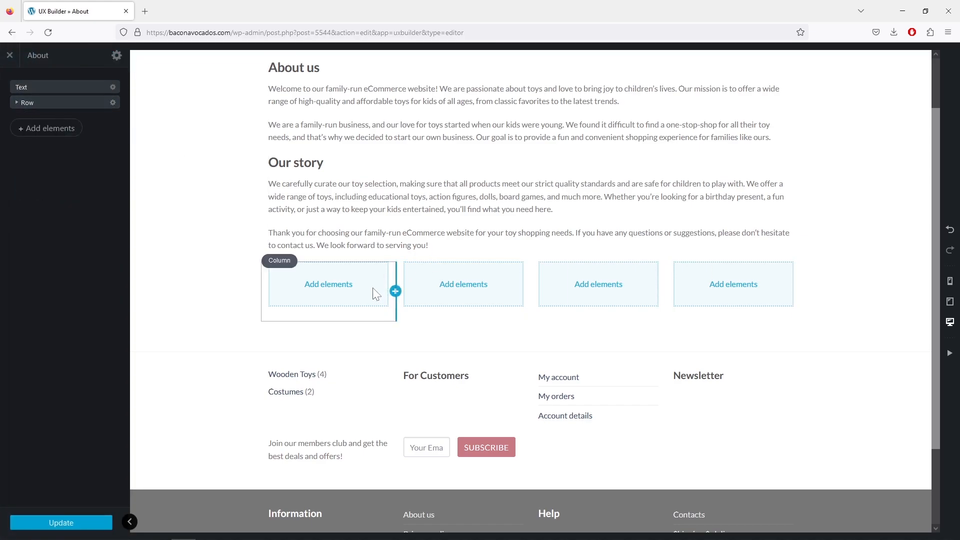
{"action": "left_click", "coordinate": [113, 103]}
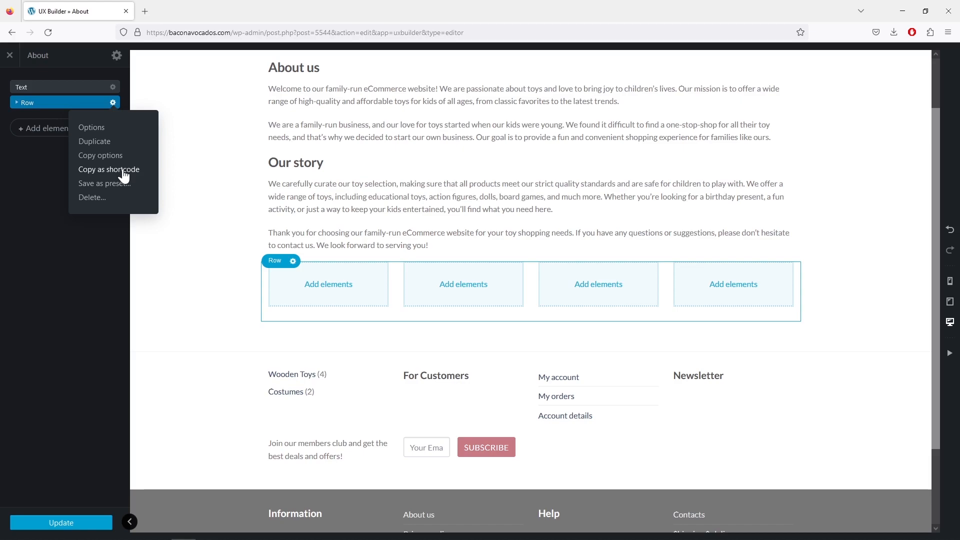
{"action": "left_click", "coordinate": [95, 198]}
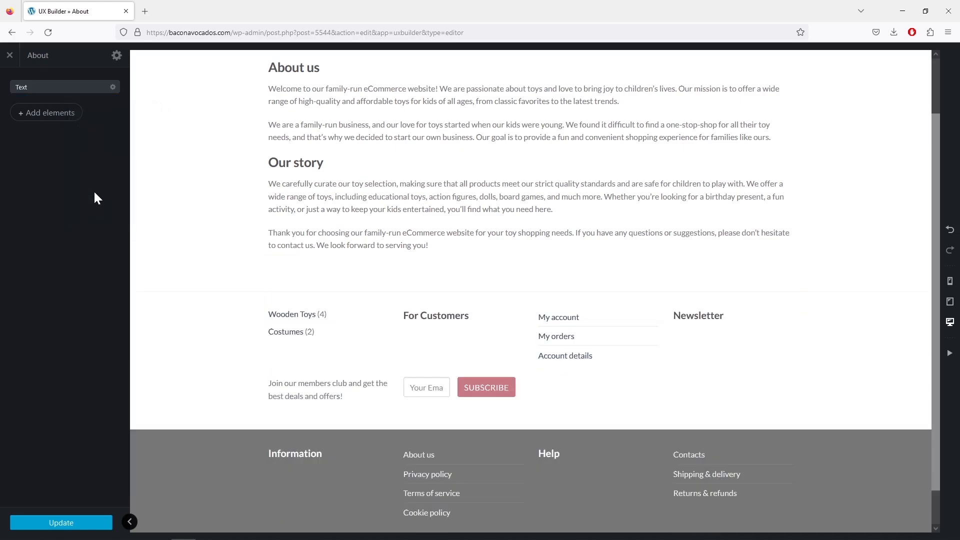
Step: Add an Accordion content element below the text on the About page
{"action": "left_click", "coordinate": [52, 115]}
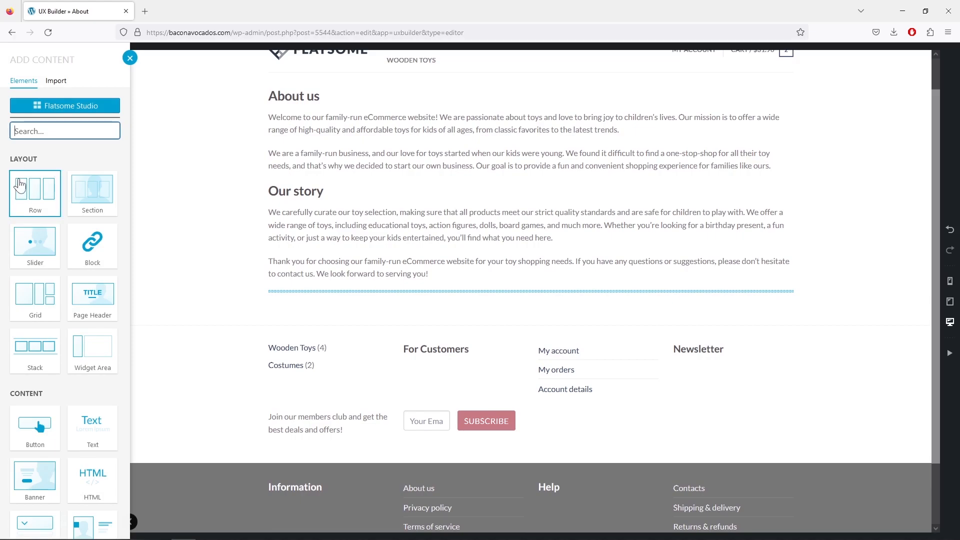
{"action": "scroll", "coordinate": [35, 239], "scroll_direction": "down", "scroll_amount": 3}
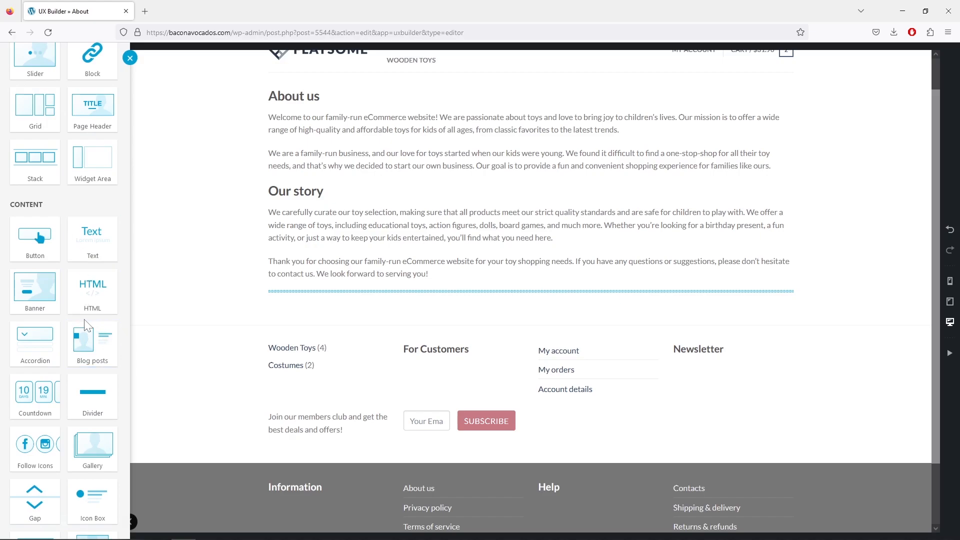
{"action": "left_click", "coordinate": [38, 350]}
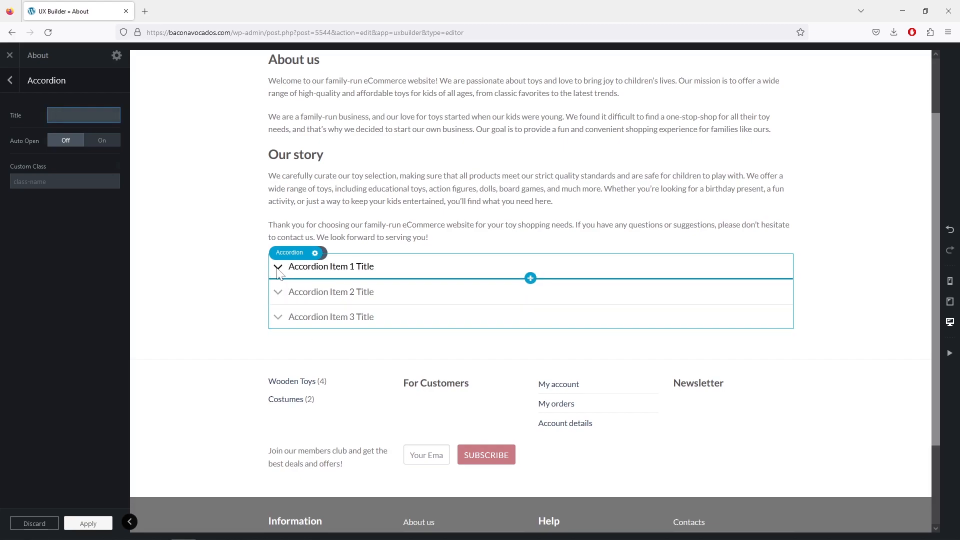
Step: Test expanding and collapsing the accordion's first panel, leave it open and return to the page structure
{"action": "left_click", "coordinate": [278, 269]}
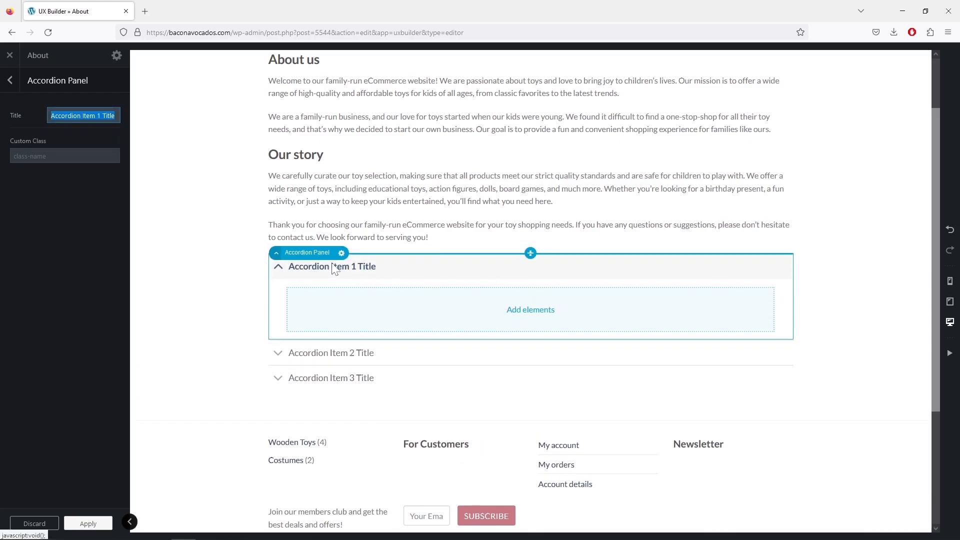
{"action": "left_click", "coordinate": [279, 270]}
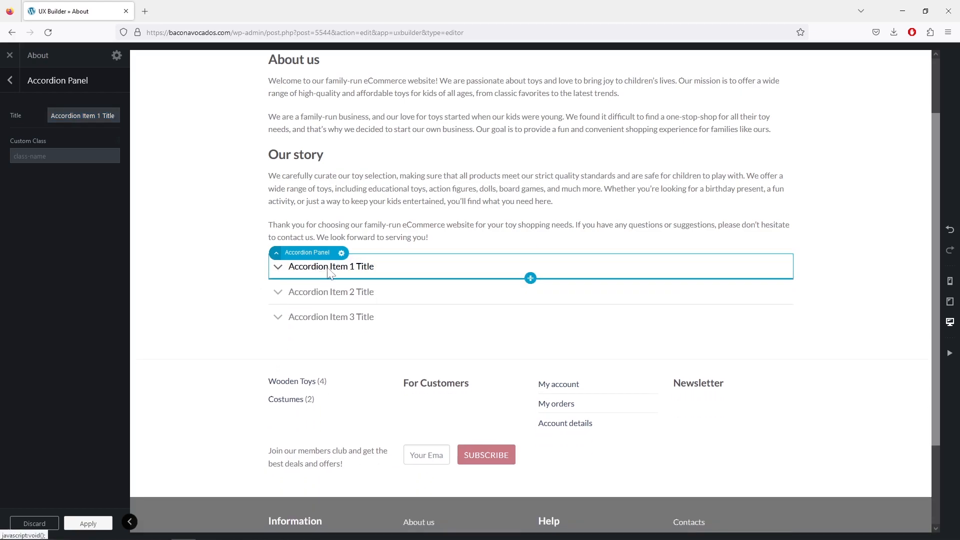
{"action": "left_click", "coordinate": [278, 270]}
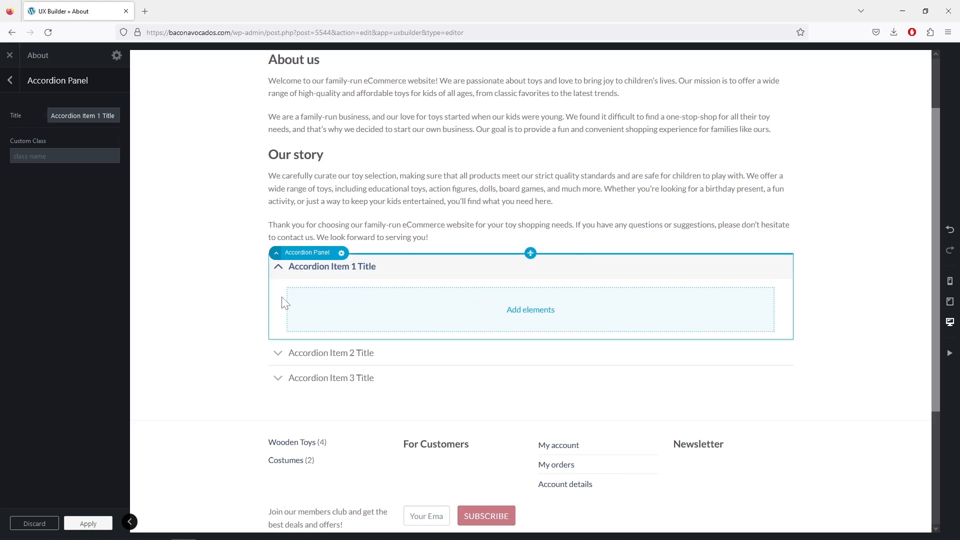
{"action": "left_click", "coordinate": [11, 81]}
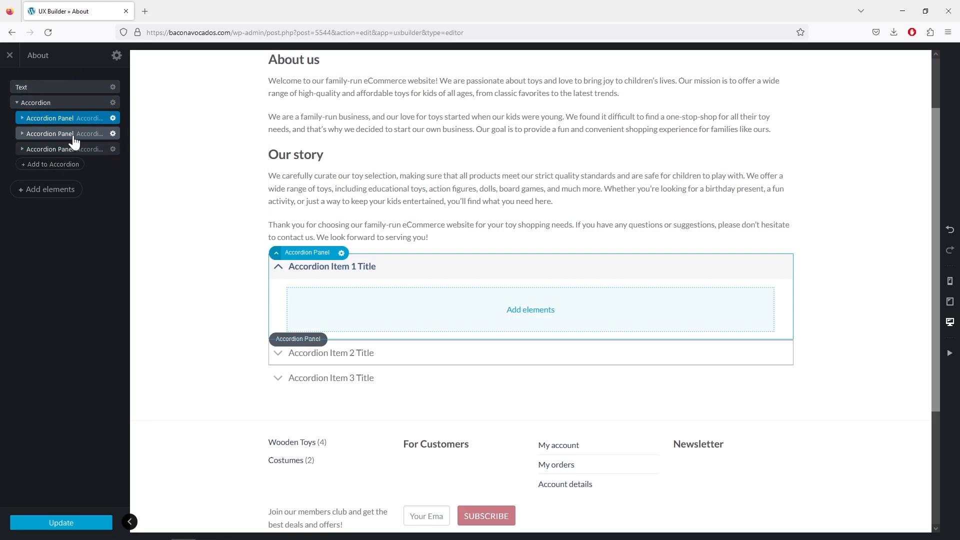
Step: Add a fourth panel to the accordion, keep its default title and return to the page structure
{"action": "left_click", "coordinate": [68, 164]}
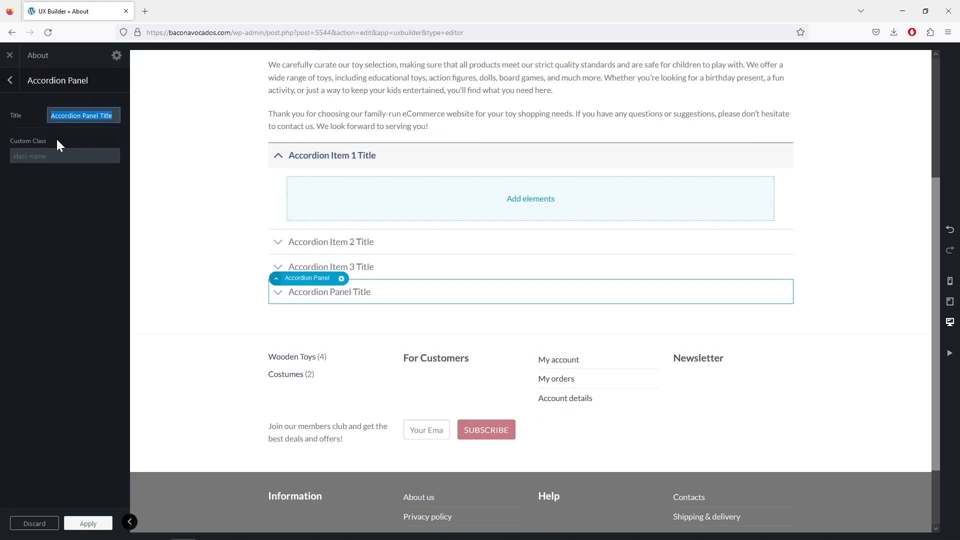
{"action": "left_click", "coordinate": [10, 80]}
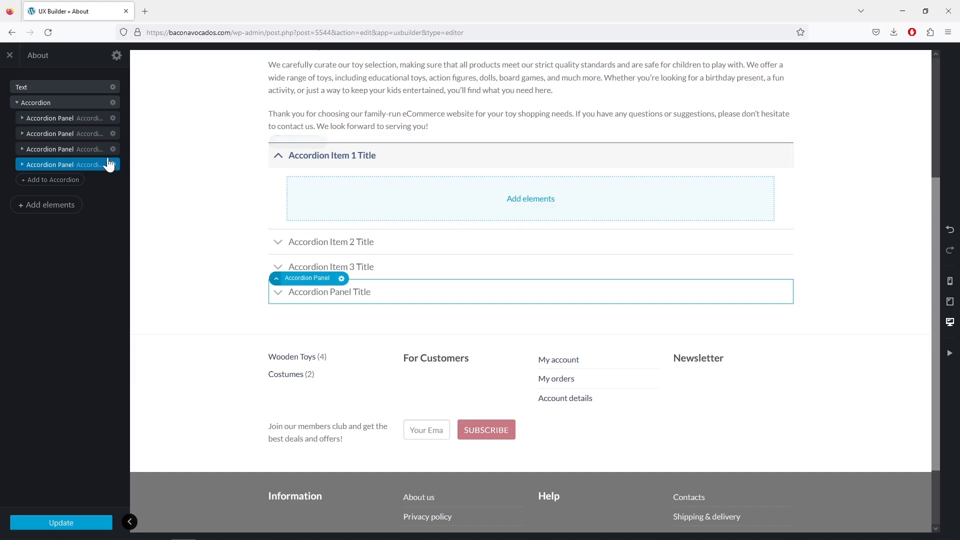
Step: Delete the accordion from the About page
{"action": "left_click", "coordinate": [60, 103]}
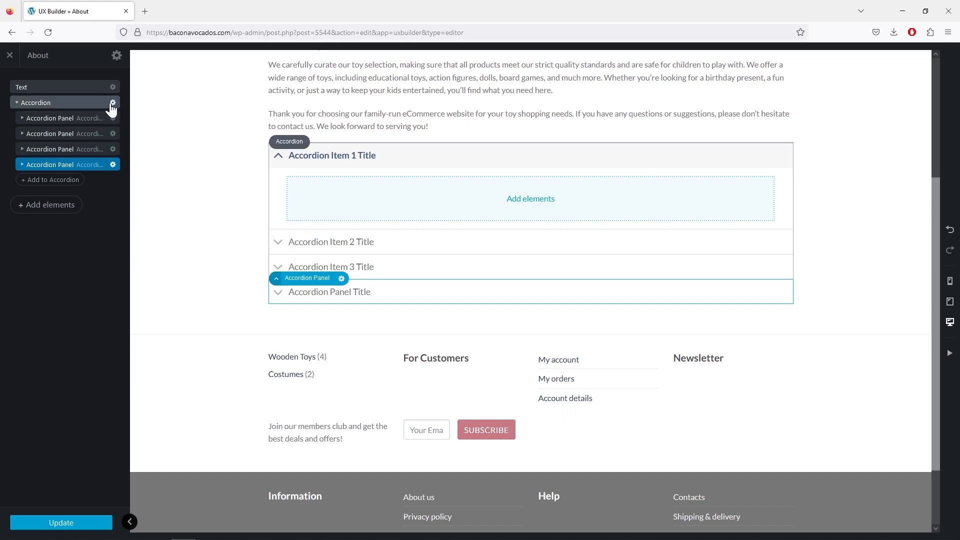
{"action": "left_click", "coordinate": [113, 102]}
{"action": "left_click", "coordinate": [96, 198]}
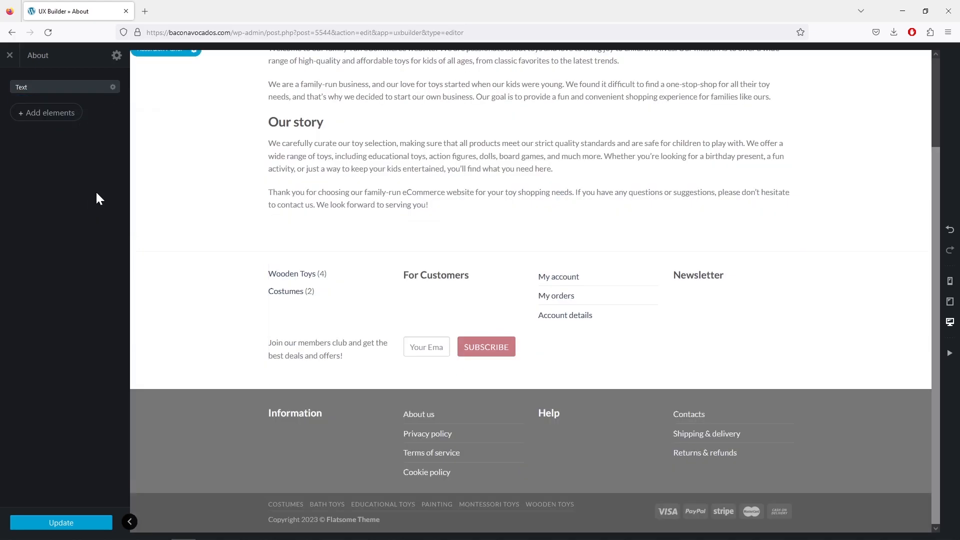
Step: Add the Products - Best Selling shop element below the text, review its product grid and return to the page structure
{"action": "left_click", "coordinate": [58, 113]}
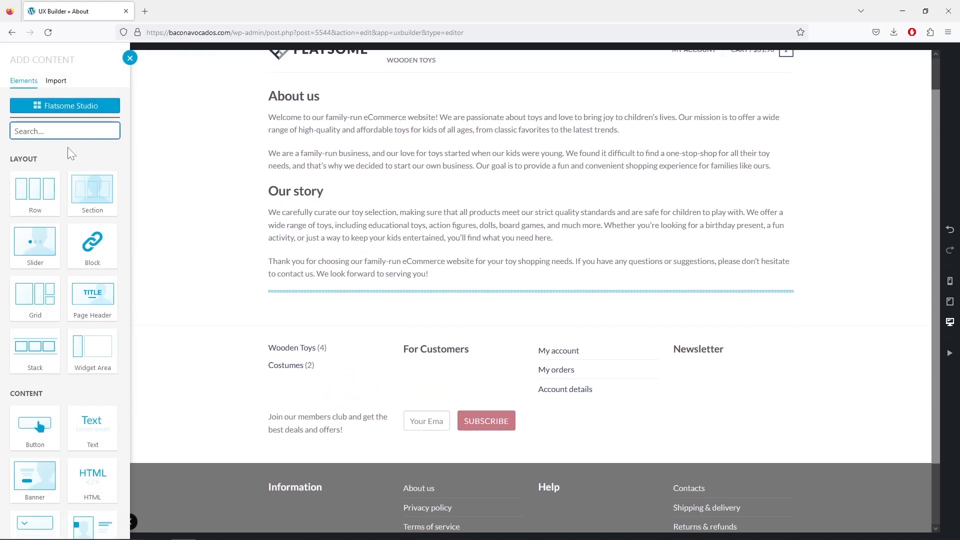
{"action": "scroll", "coordinate": [69, 150], "scroll_direction": "down", "scroll_amount": 12}
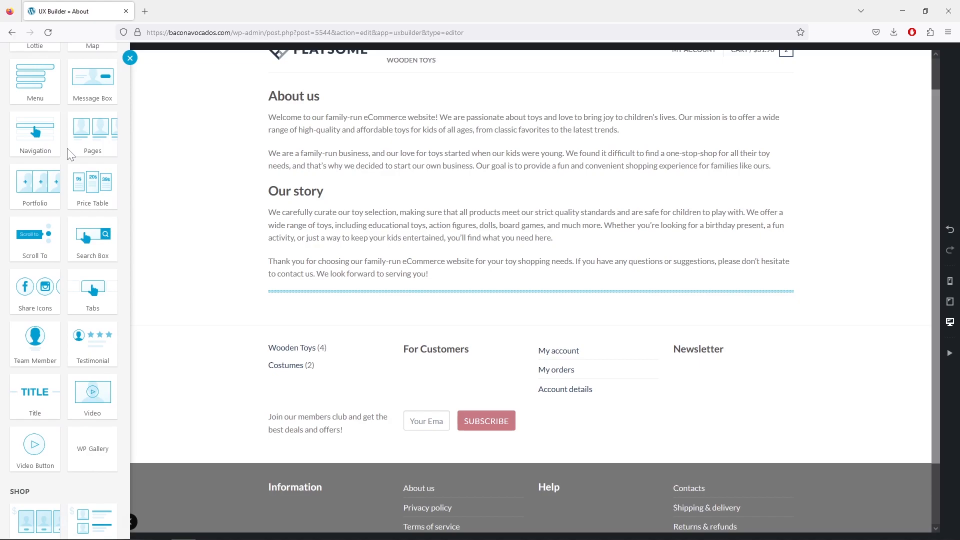
{"action": "scroll", "coordinate": [70, 155], "scroll_direction": "down", "scroll_amount": 5}
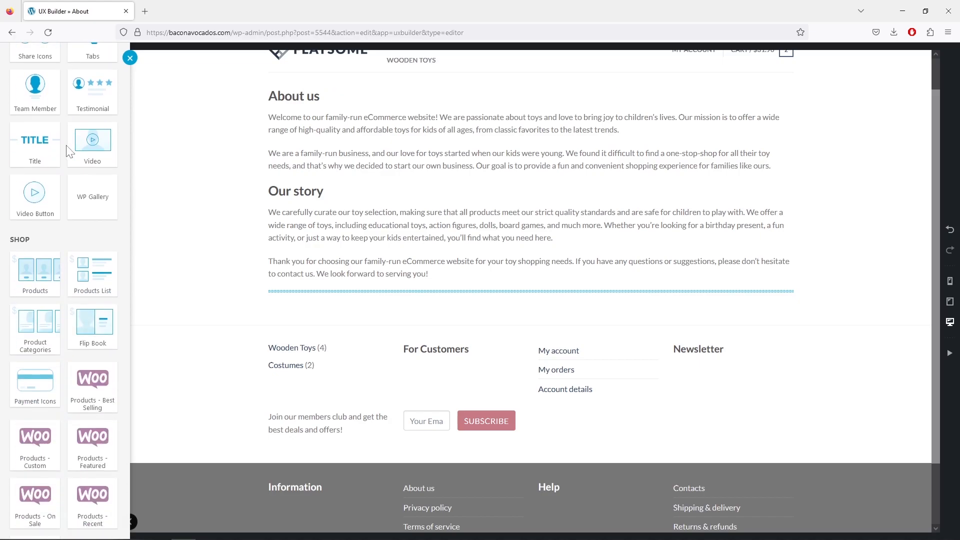
{"action": "scroll", "coordinate": [70, 152], "scroll_direction": "down", "scroll_amount": 2}
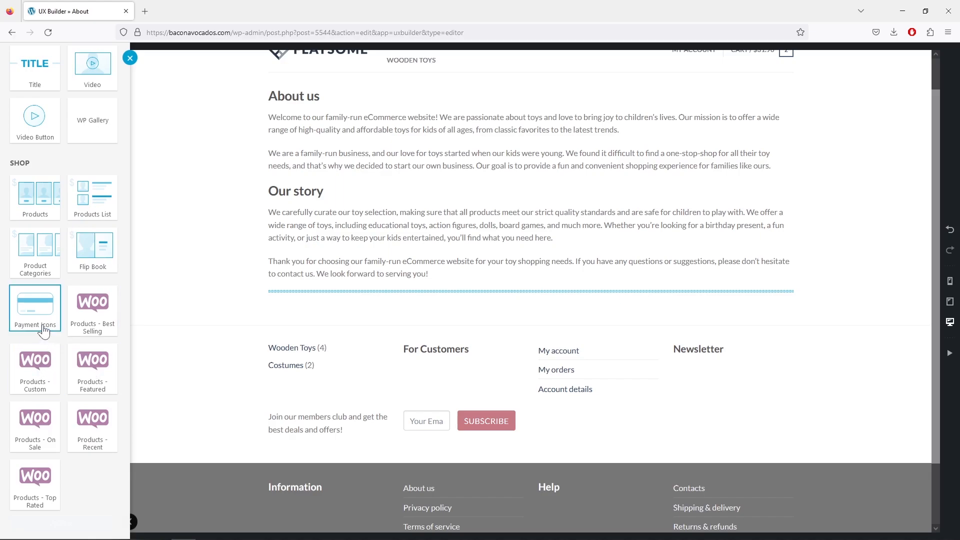
{"action": "left_click", "coordinate": [84, 323]}
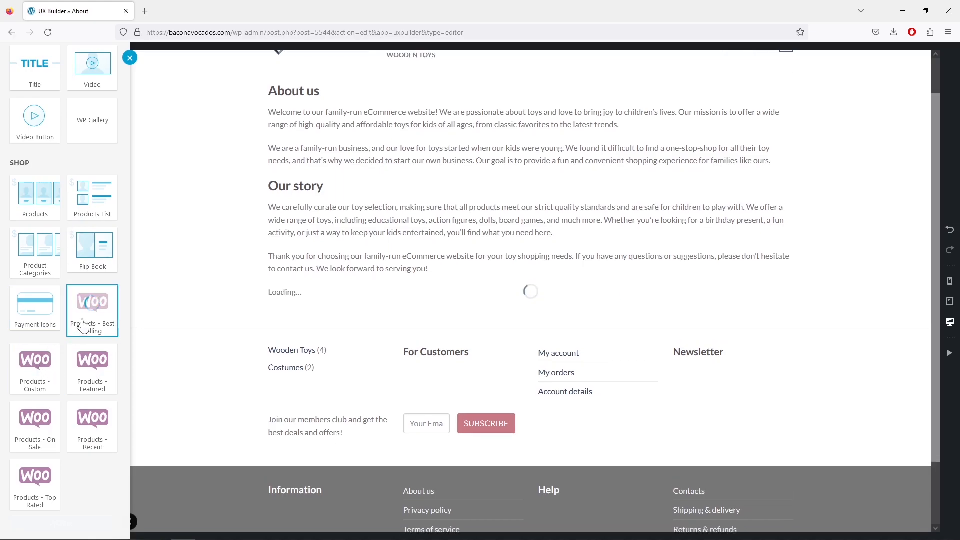
{"action": "scroll", "coordinate": [486, 369], "scroll_direction": "down", "scroll_amount": 2}
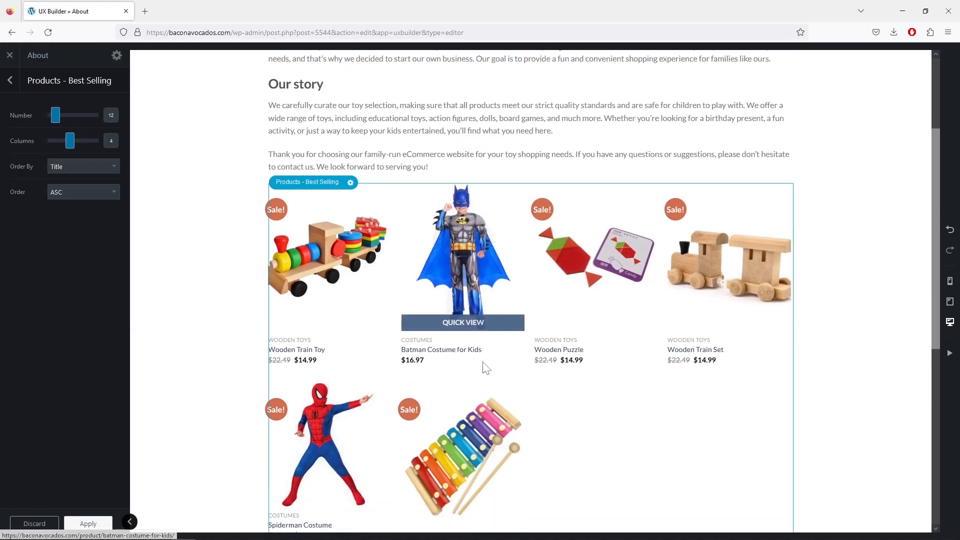
{"action": "scroll", "coordinate": [575, 366], "scroll_direction": "down", "scroll_amount": 1}
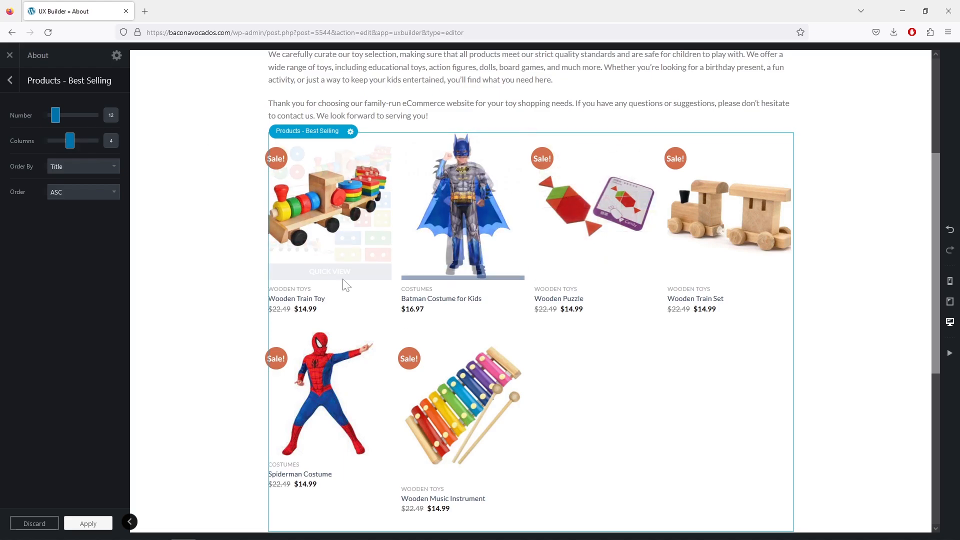
{"action": "scroll", "coordinate": [481, 312], "scroll_direction": "down", "scroll_amount": 2}
{"action": "scroll", "coordinate": [413, 277], "scroll_direction": "up", "scroll_amount": 2}
{"action": "scroll", "coordinate": [412, 276], "scroll_direction": "up", "scroll_amount": 1}
{"action": "left_click", "coordinate": [10, 81]}
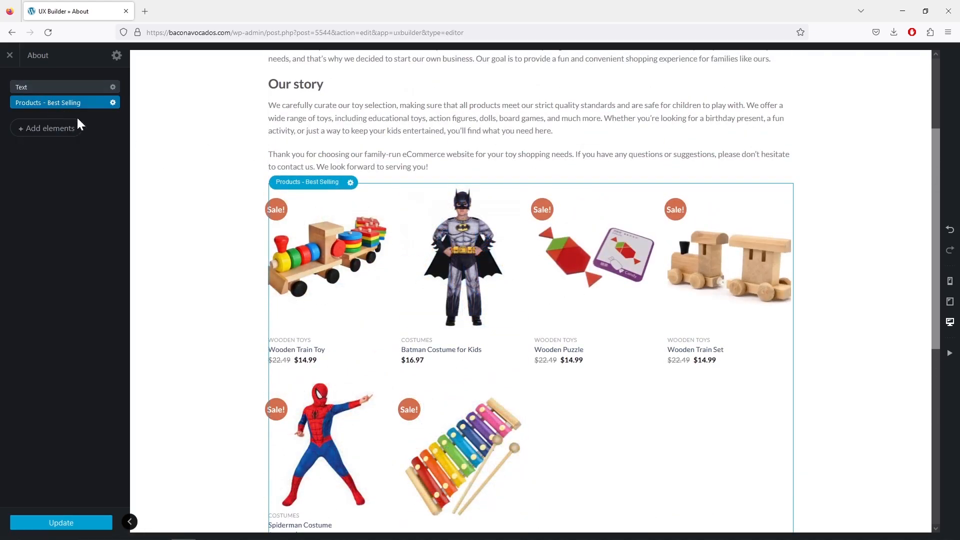
Step: Delete the Products - Best Selling element from the About page
{"action": "left_click", "coordinate": [113, 103]}
{"action": "left_click", "coordinate": [103, 198]}
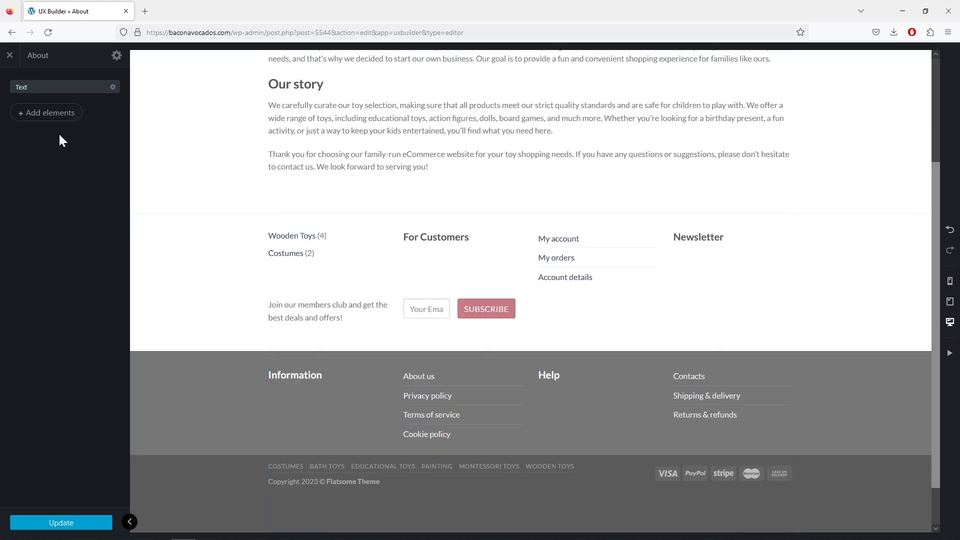
Step: Look at the option for importing exported code or shortcodes, and return to the list of elements to add
{"action": "left_click", "coordinate": [52, 115]}
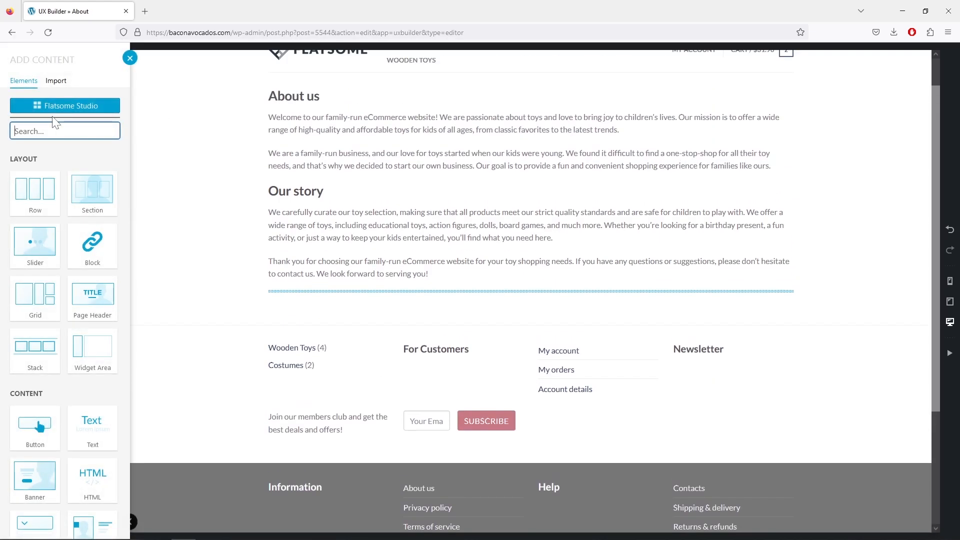
{"action": "left_click", "coordinate": [55, 82]}
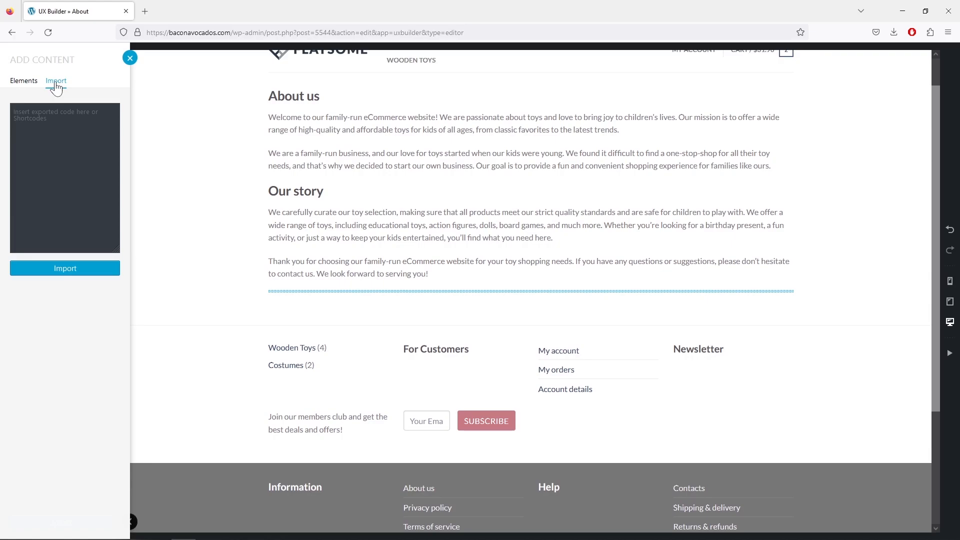
{"action": "left_click", "coordinate": [20, 84]}
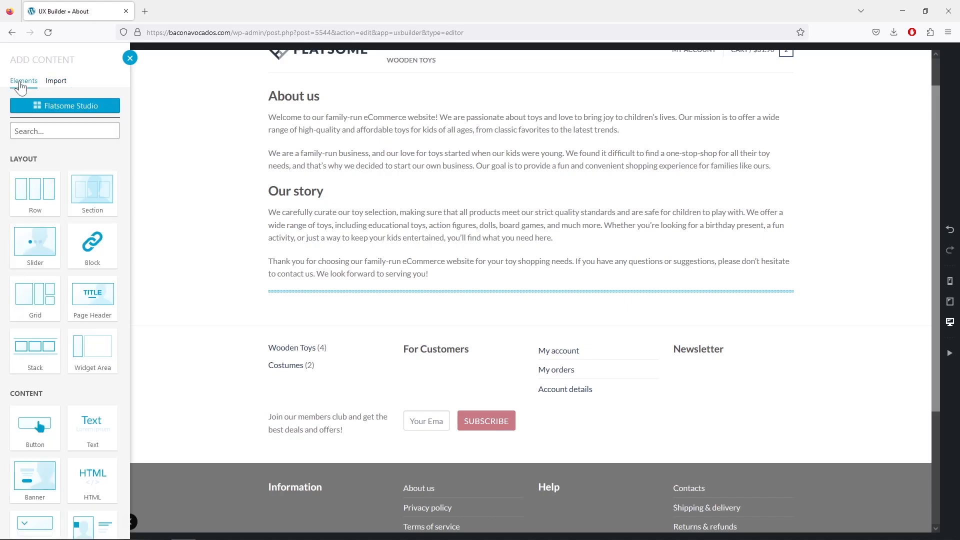
Step: Browse the pre-designed E-Commerce and About layouts in Flatsome Studio
{"action": "left_click", "coordinate": [68, 104]}
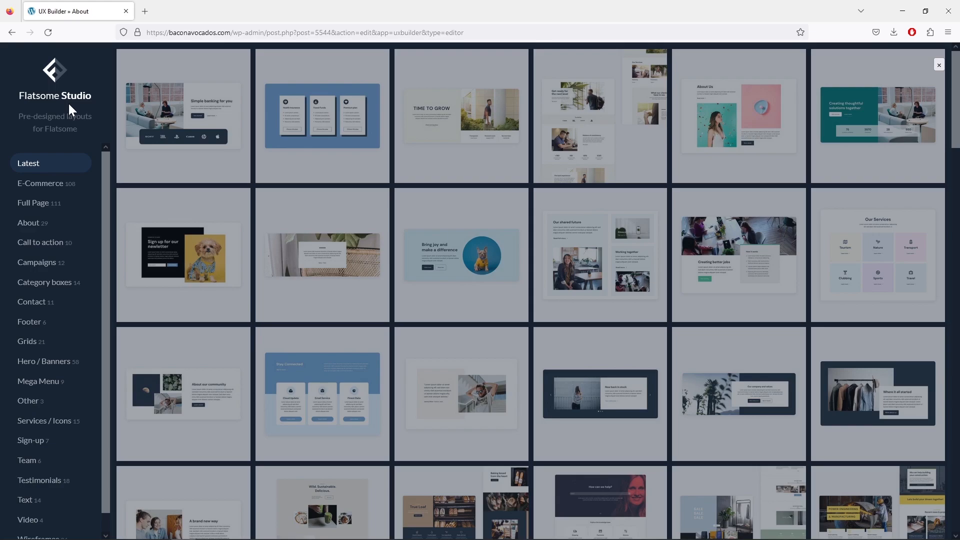
{"action": "left_click", "coordinate": [60, 188]}
{"action": "mouse_move", "coordinate": [440, 271]}
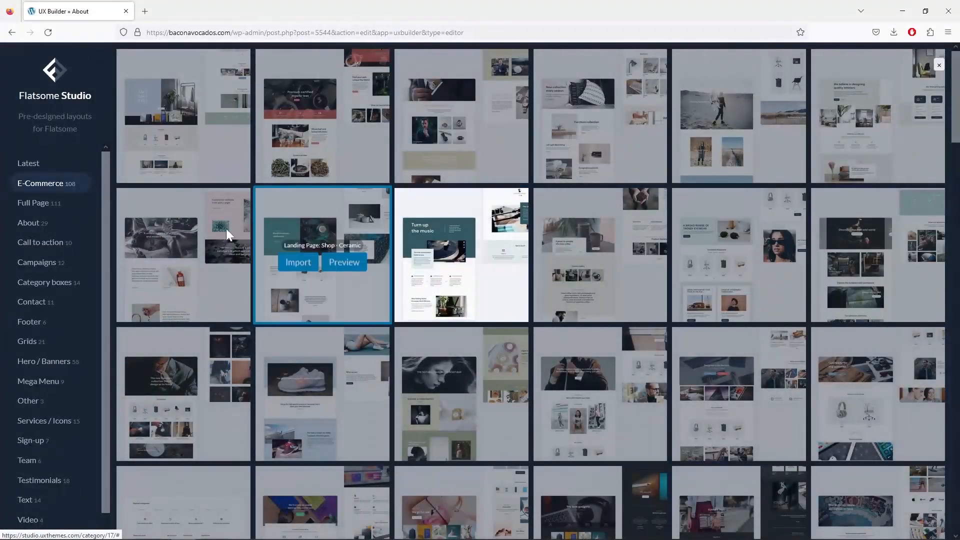
{"action": "left_click", "coordinate": [40, 223]}
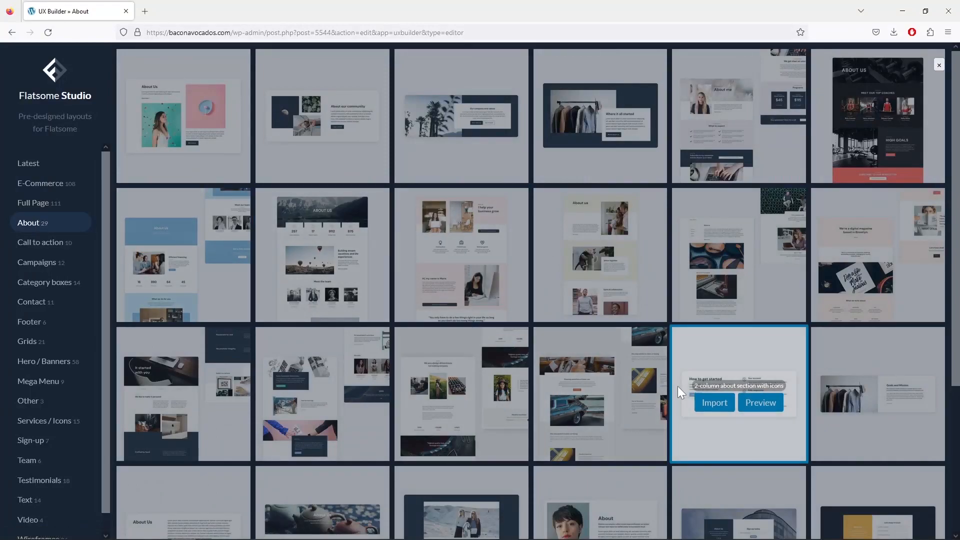
{"action": "mouse_move", "coordinate": [445, 304]}
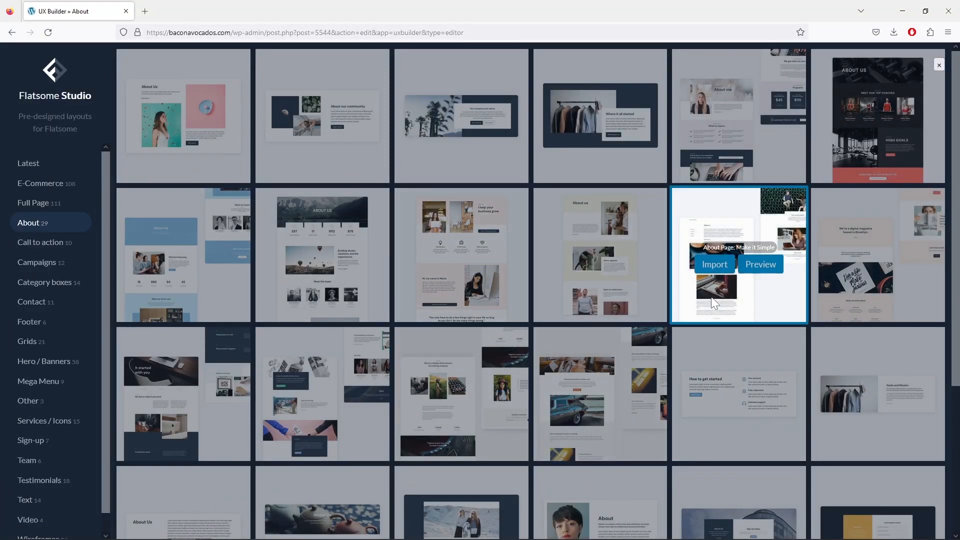
{"action": "mouse_move", "coordinate": [420, 358]}
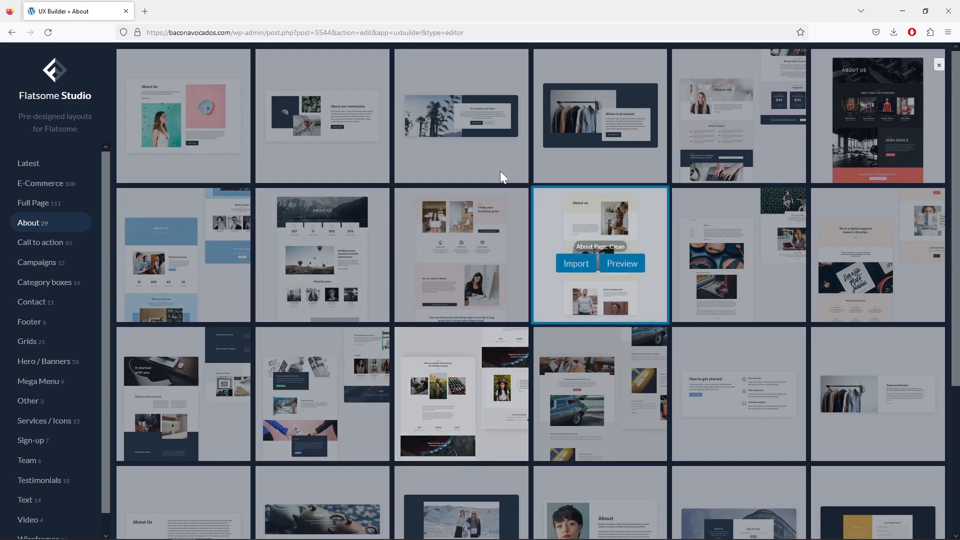
{"action": "mouse_move", "coordinate": [338, 209]}
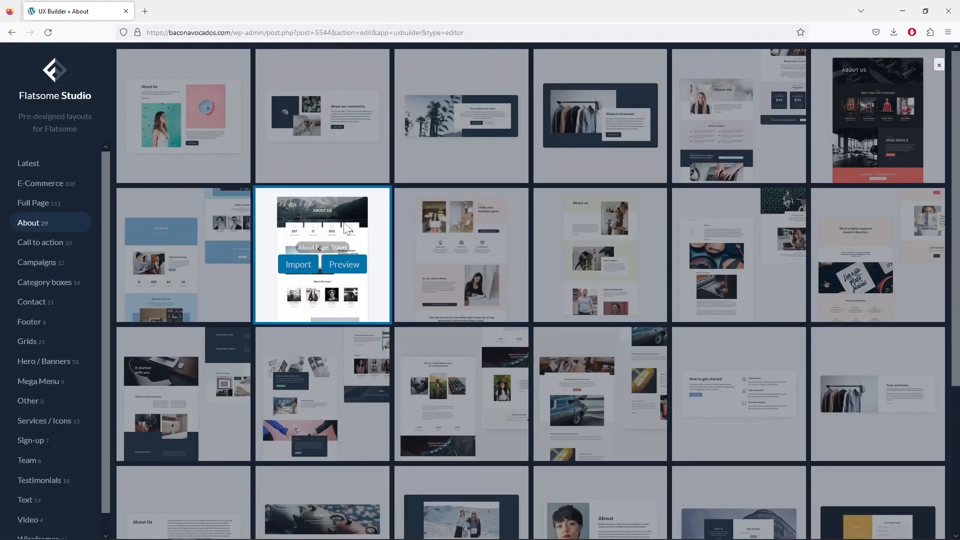
{"action": "mouse_move", "coordinate": [444, 230]}
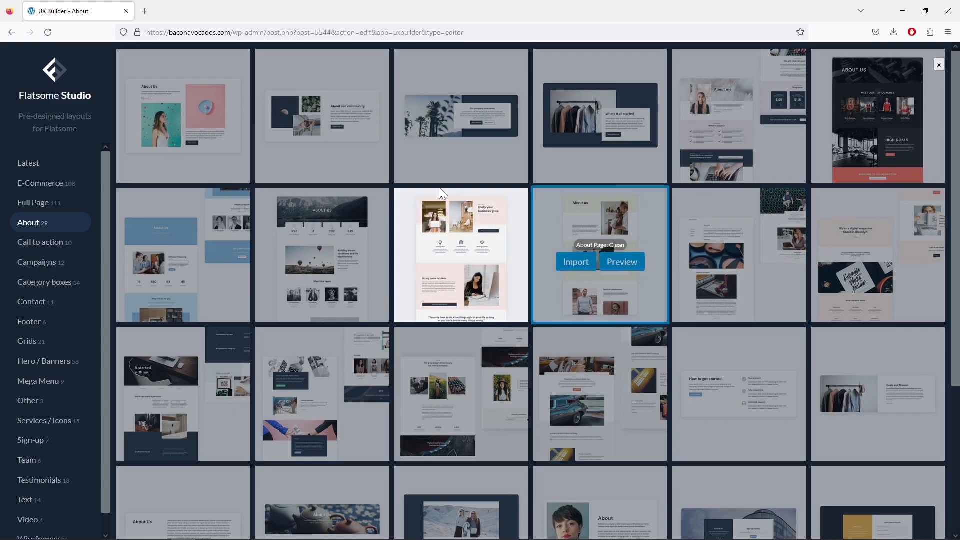
{"action": "scroll", "coordinate": [431, 241], "scroll_direction": "down", "scroll_amount": 2}
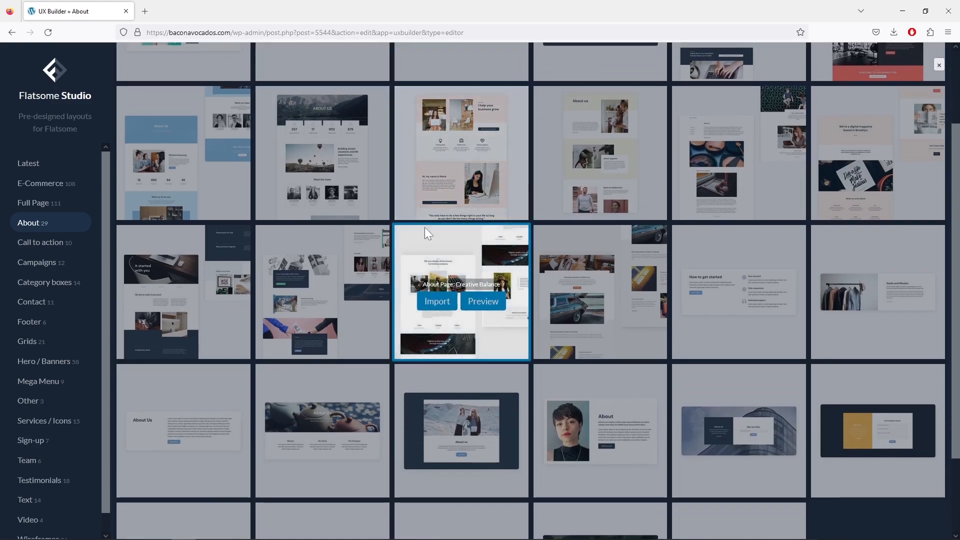
Step: Import the "About Page: Travel" layout into the About page without its images and review the imported sections
{"action": "left_click", "coordinate": [291, 164]}
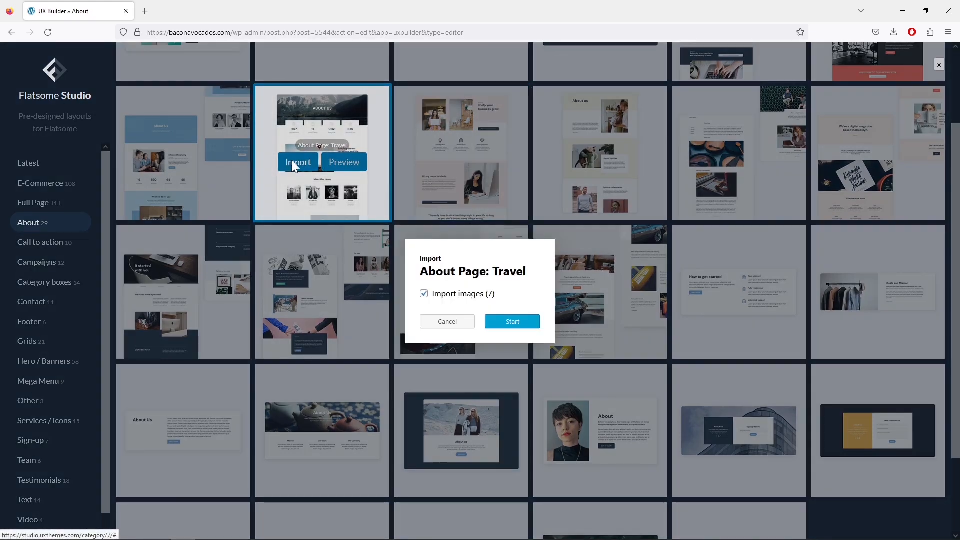
{"action": "left_click", "coordinate": [423, 296]}
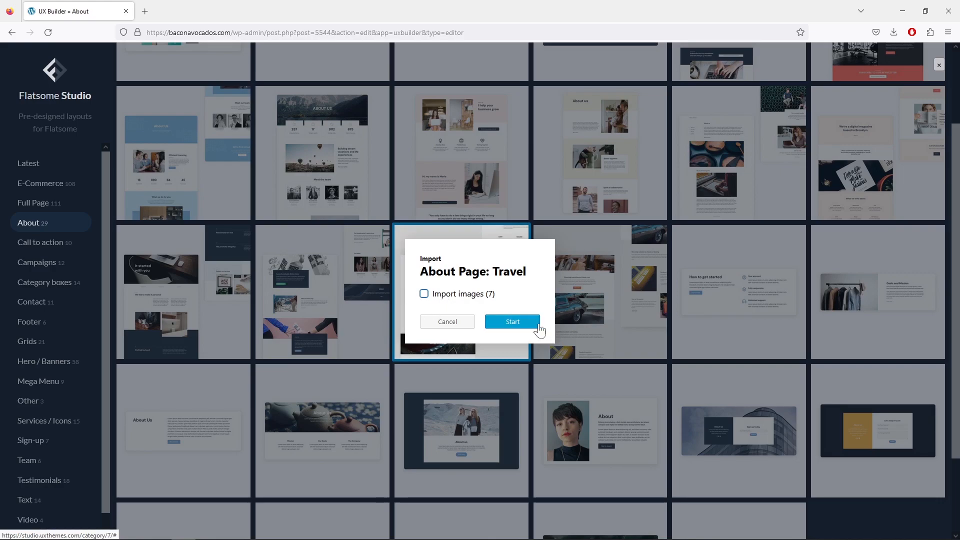
{"action": "left_click", "coordinate": [528, 322]}
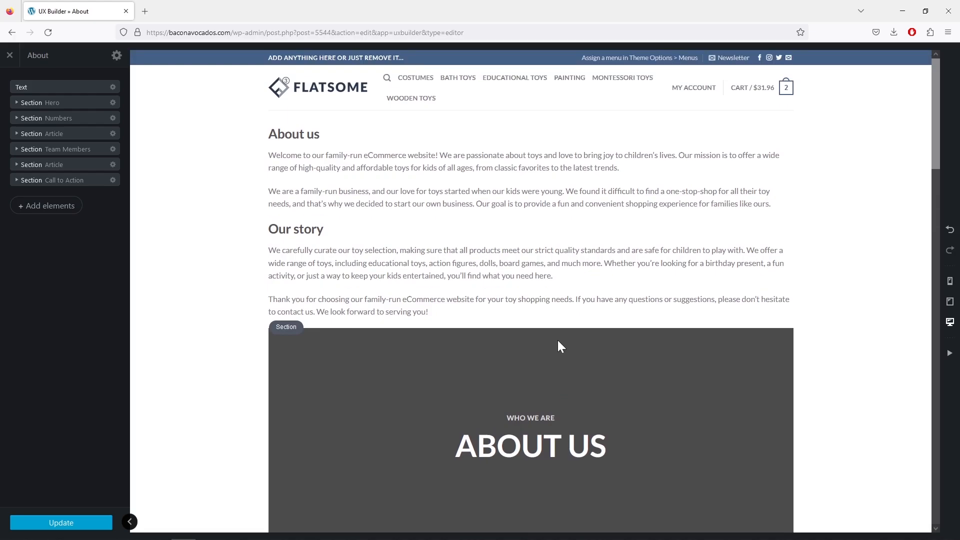
{"action": "scroll", "coordinate": [515, 210], "scroll_direction": "down", "scroll_amount": 4}
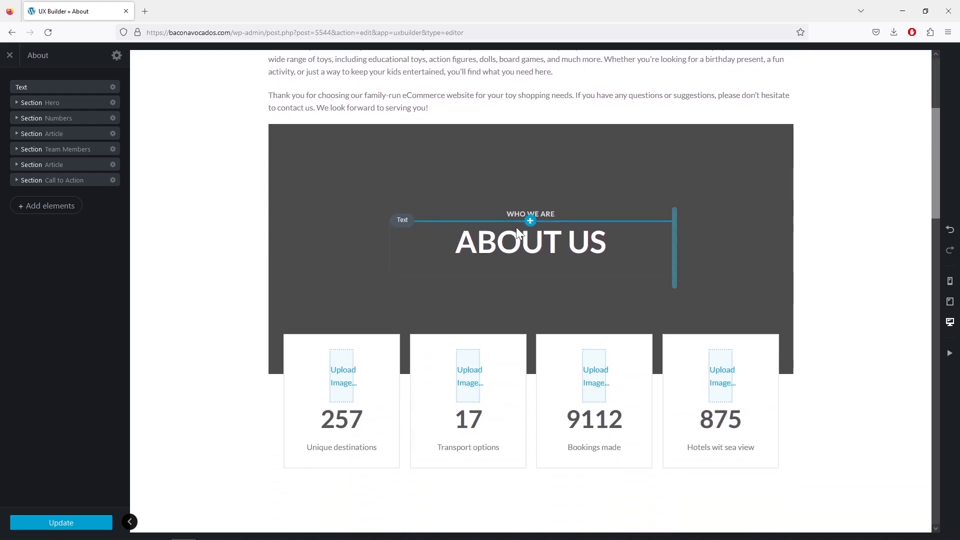
{"action": "scroll", "coordinate": [516, 227], "scroll_direction": "down", "scroll_amount": 6}
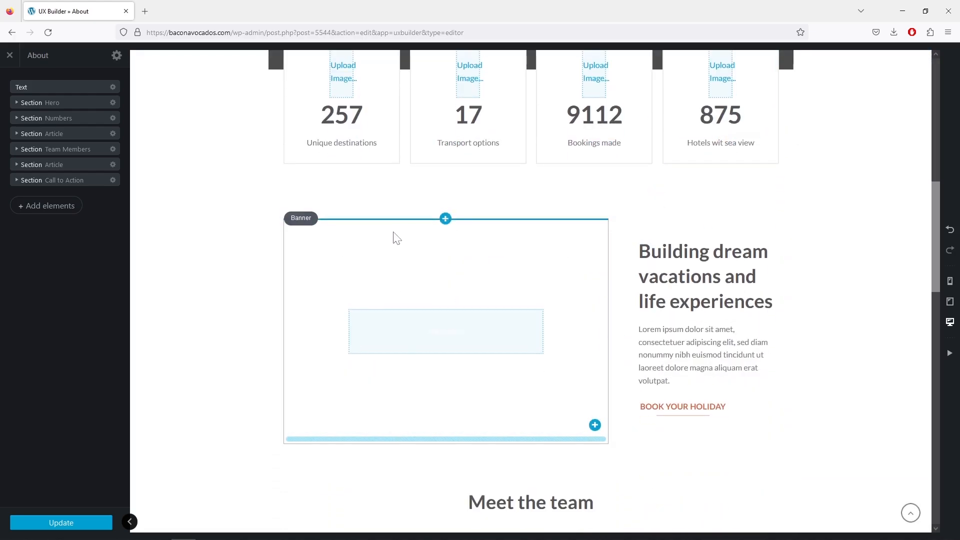
{"action": "scroll", "coordinate": [395, 237], "scroll_direction": "up", "scroll_amount": 6}
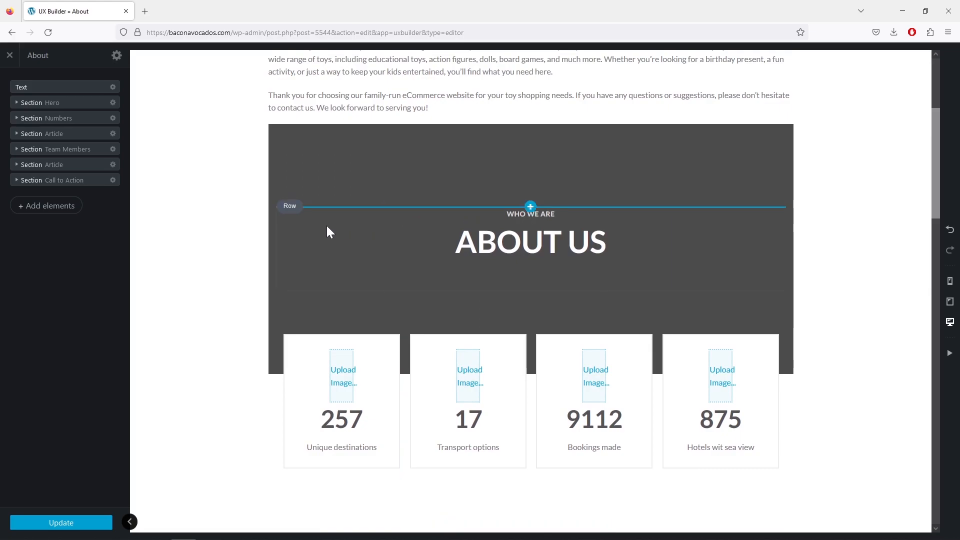
{"action": "scroll", "coordinate": [327, 232], "scroll_direction": "up", "scroll_amount": 4}
{"action": "scroll", "coordinate": [218, 247], "scroll_direction": "down", "scroll_amount": 1}
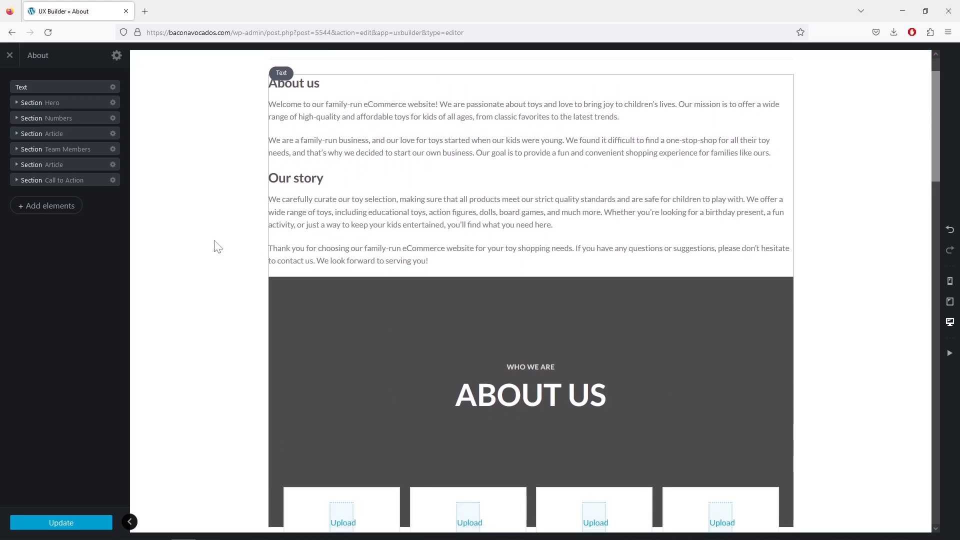
Step: Expand the Hero section, its row and its column in the page structure to reach the text elements inside
{"action": "left_click", "coordinate": [16, 103]}
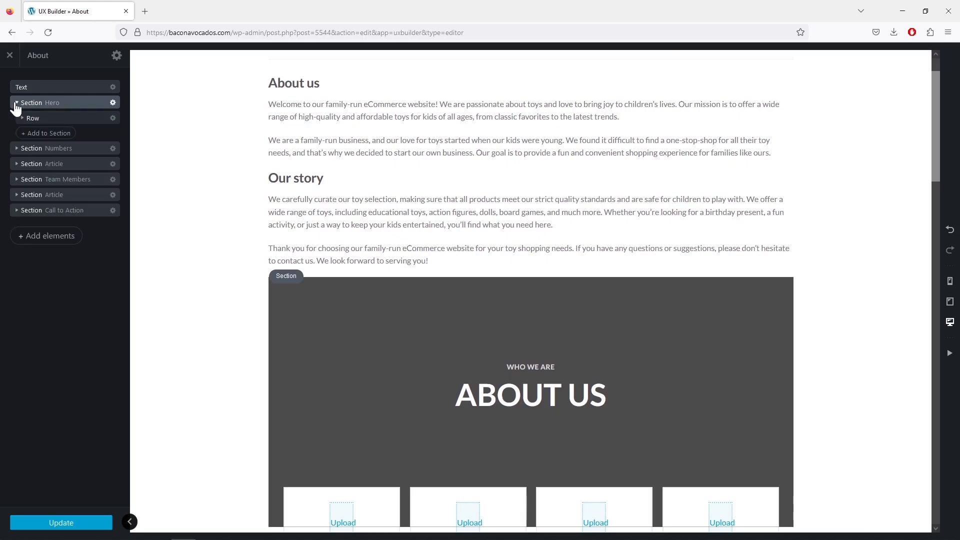
{"action": "left_click", "coordinate": [22, 119]}
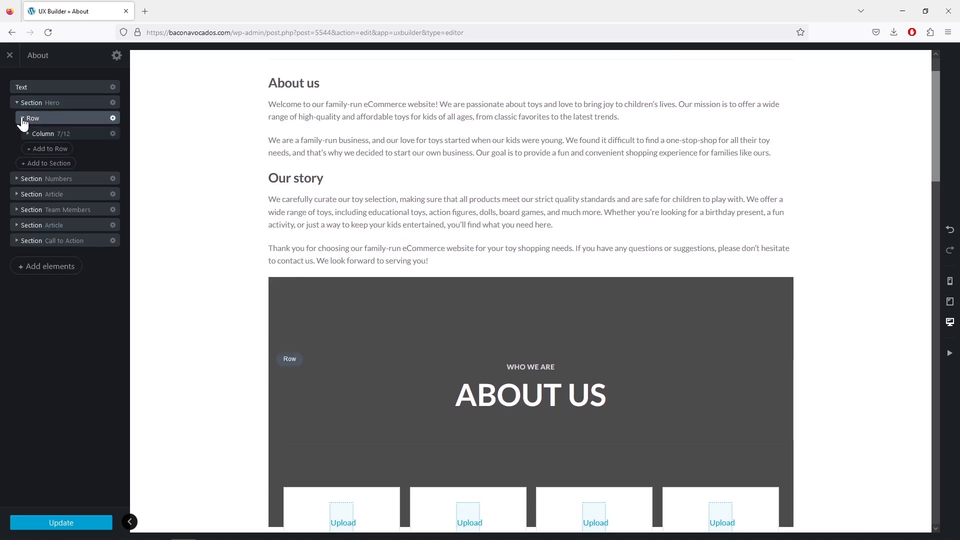
{"action": "scroll", "coordinate": [330, 305], "scroll_direction": "down", "scroll_amount": 3}
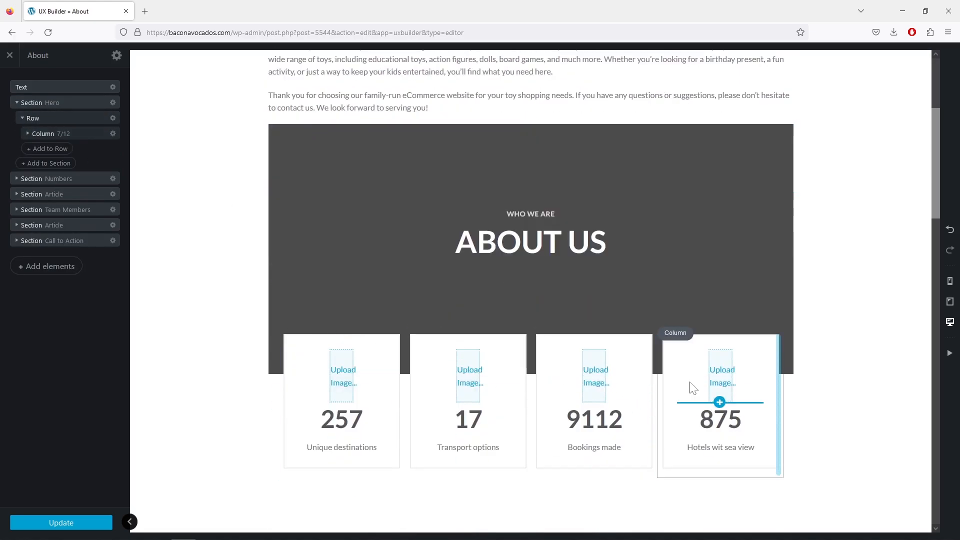
{"action": "left_click", "coordinate": [28, 134]}
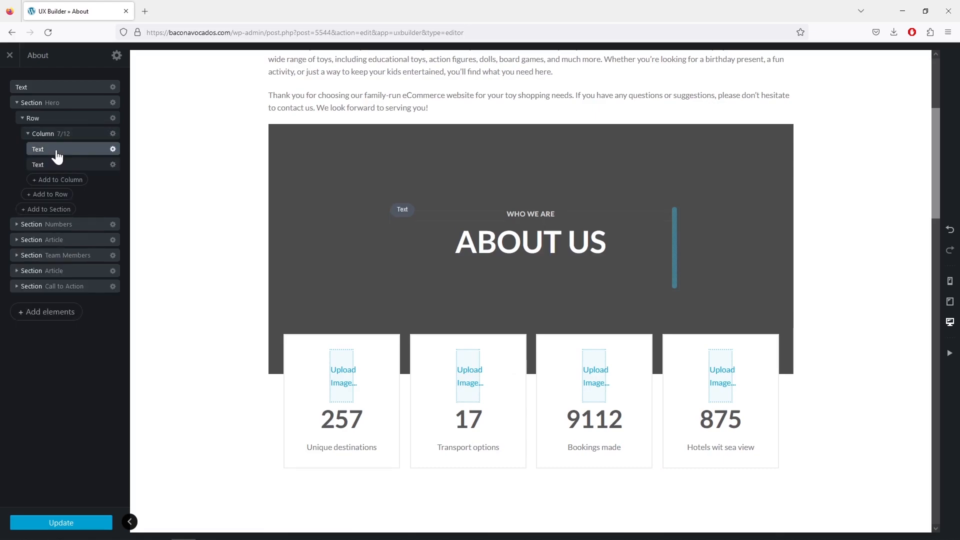
Step: Delete the Hero section from the imported About page layout
{"action": "left_click", "coordinate": [16, 103]}
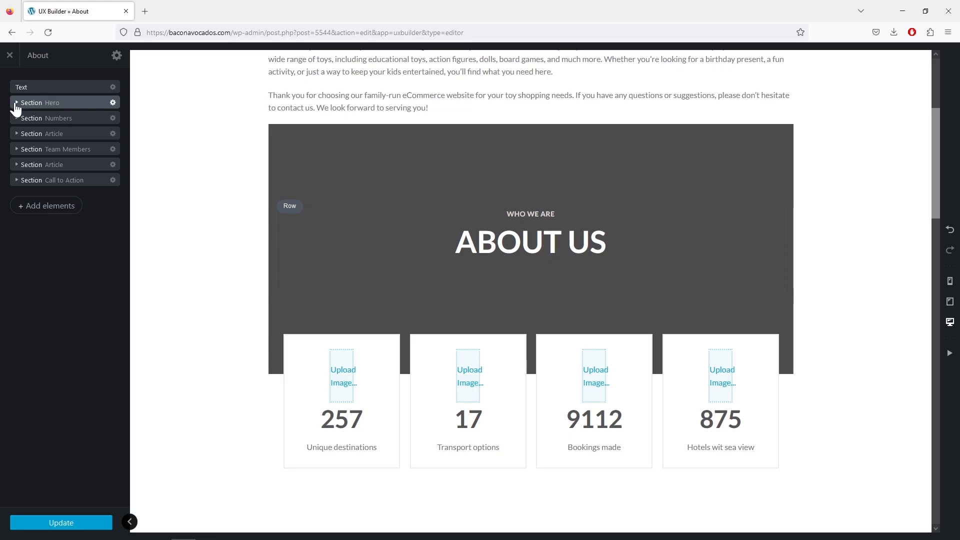
{"action": "left_click", "coordinate": [112, 103]}
{"action": "left_click", "coordinate": [91, 198]}
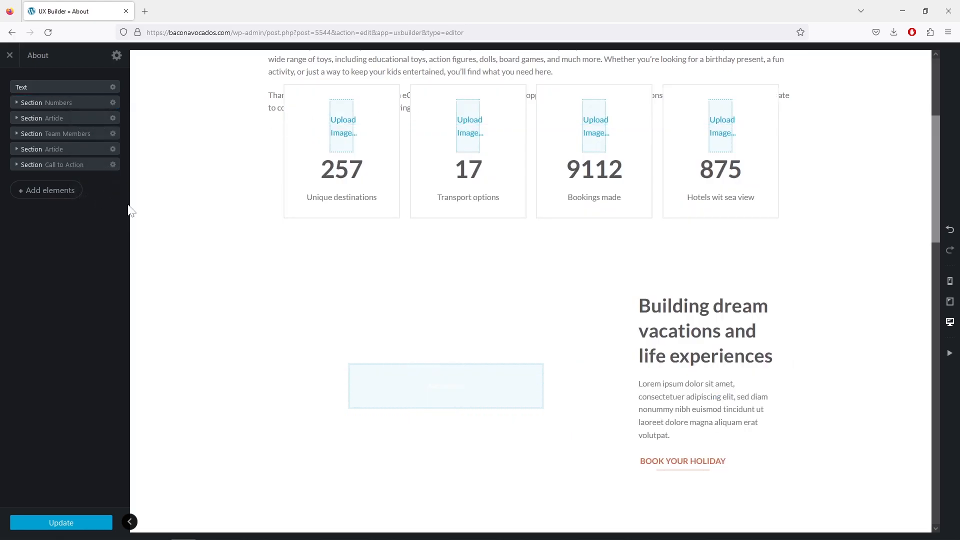
{"action": "scroll", "coordinate": [494, 248], "scroll_direction": "up", "scroll_amount": 3}
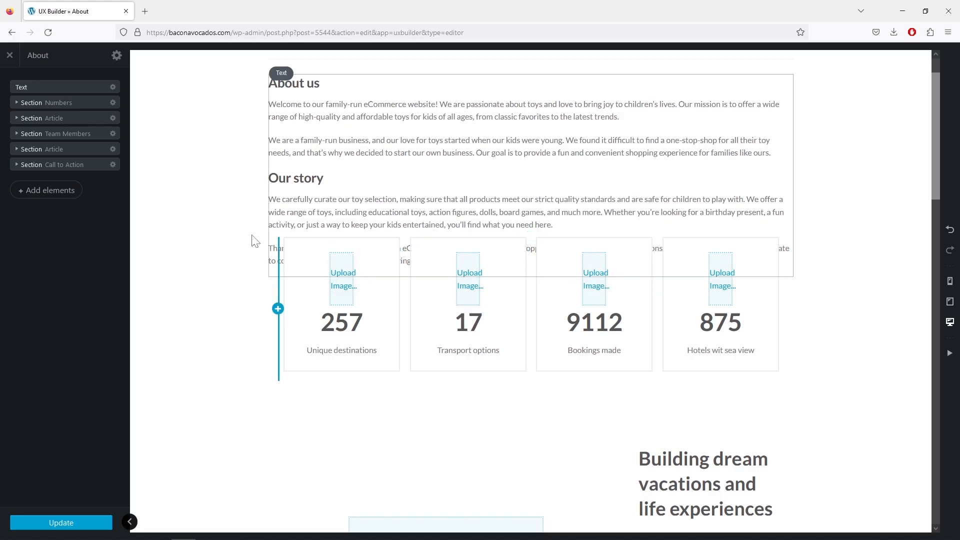
Step: Review the available options of the Numbers section and return to the page structure
{"action": "left_click", "coordinate": [113, 102]}
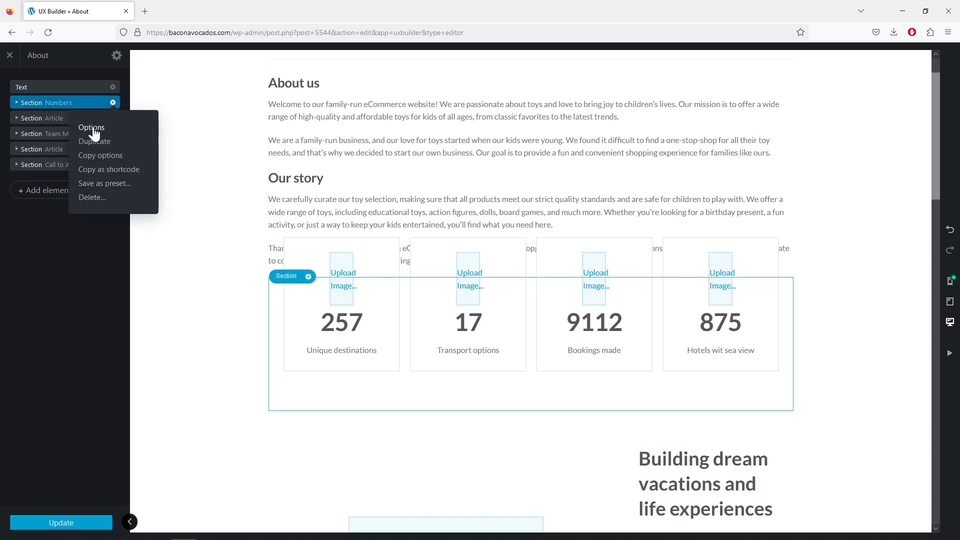
{"action": "left_click", "coordinate": [92, 128]}
{"action": "scroll", "coordinate": [92, 143], "scroll_direction": "down", "scroll_amount": 5}
{"action": "scroll", "coordinate": [94, 156], "scroll_direction": "down", "scroll_amount": 5}
{"action": "scroll", "coordinate": [93, 153], "scroll_direction": "up", "scroll_amount": 10}
{"action": "left_click", "coordinate": [11, 81]}
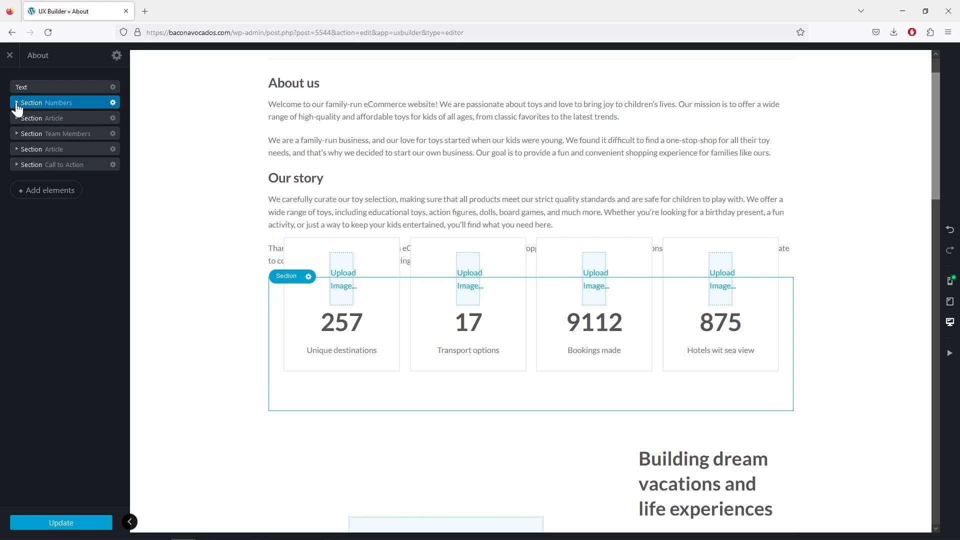
Step: Expand the Numbers section down to its inner row and review that row's spacing, width, alignment and advanced options
{"action": "left_click", "coordinate": [17, 103]}
{"action": "left_click", "coordinate": [22, 119]}
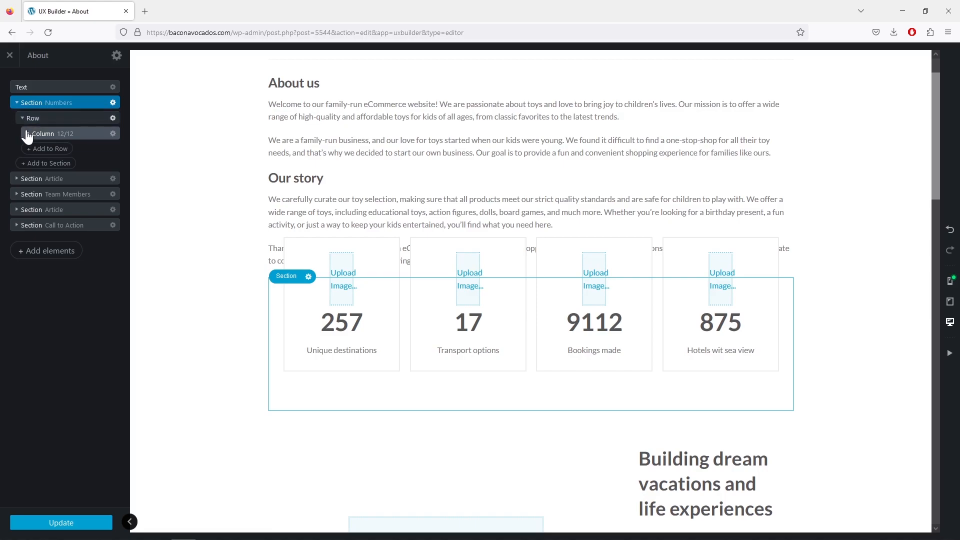
{"action": "left_click", "coordinate": [28, 134]}
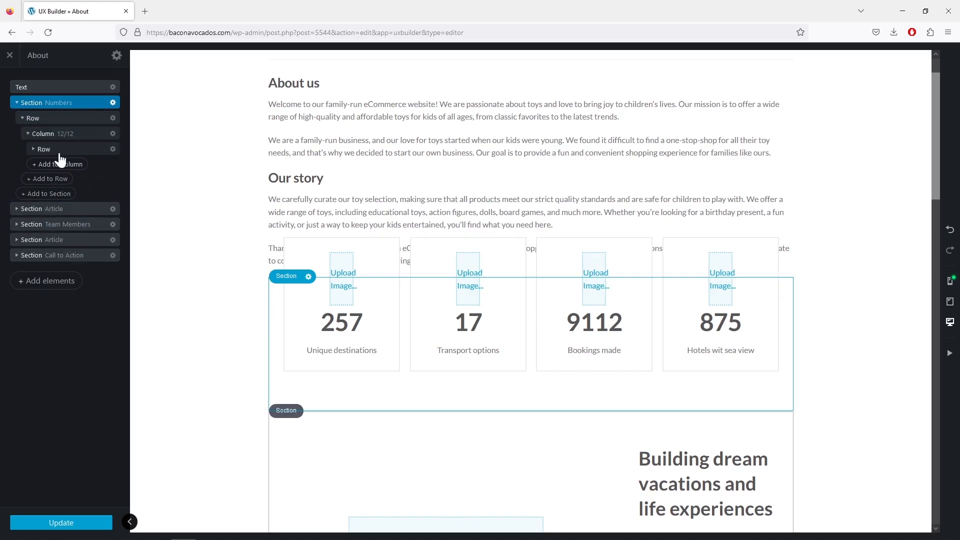
{"action": "left_click", "coordinate": [113, 149]}
{"action": "left_click", "coordinate": [91, 174]}
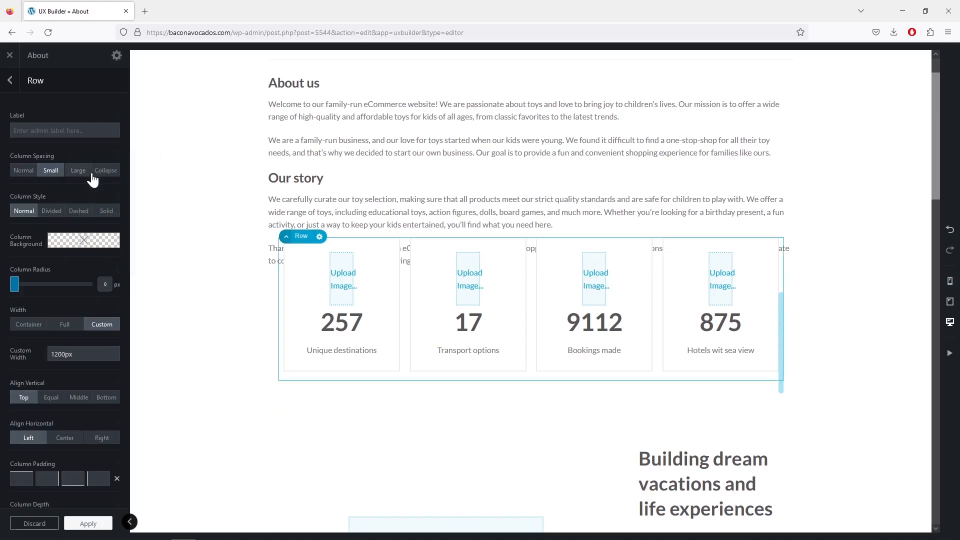
{"action": "scroll", "coordinate": [100, 175], "scroll_direction": "down", "scroll_amount": 2}
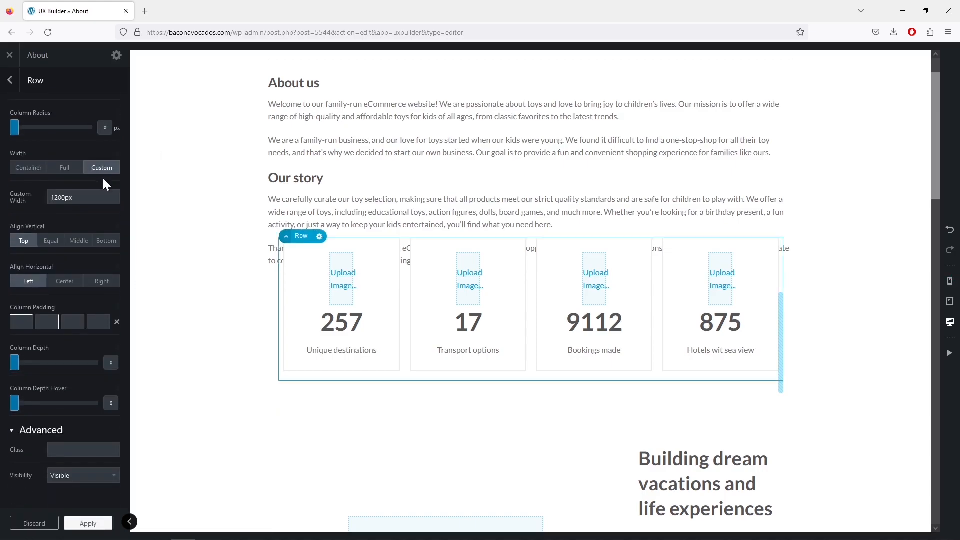
{"action": "scroll", "coordinate": [103, 176], "scroll_direction": "up", "scroll_amount": 3}
{"action": "left_click", "coordinate": [10, 81]}
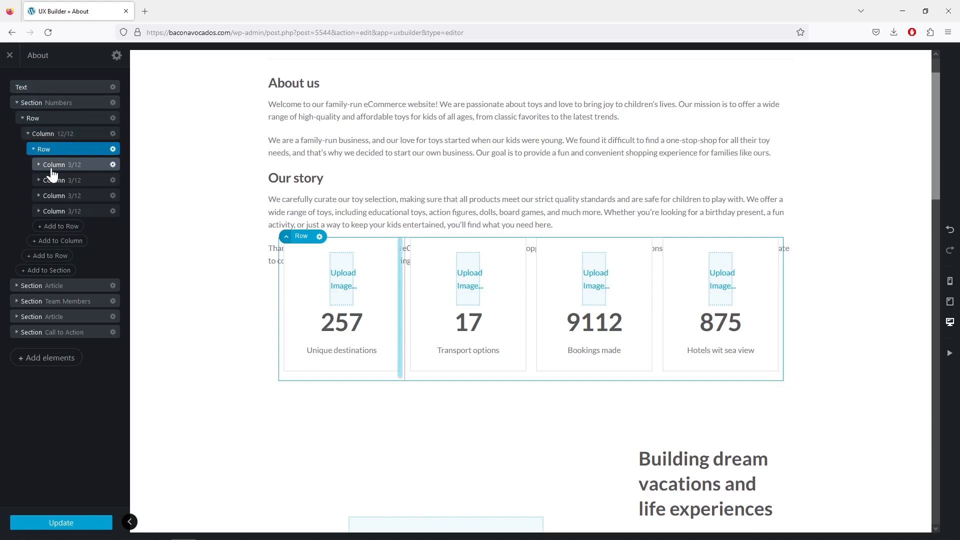
Step: Review the layout, border and advanced options of the first 3/12 column, and collapse the Numbers section
{"action": "left_click", "coordinate": [112, 165]}
{"action": "left_click", "coordinate": [100, 191]}
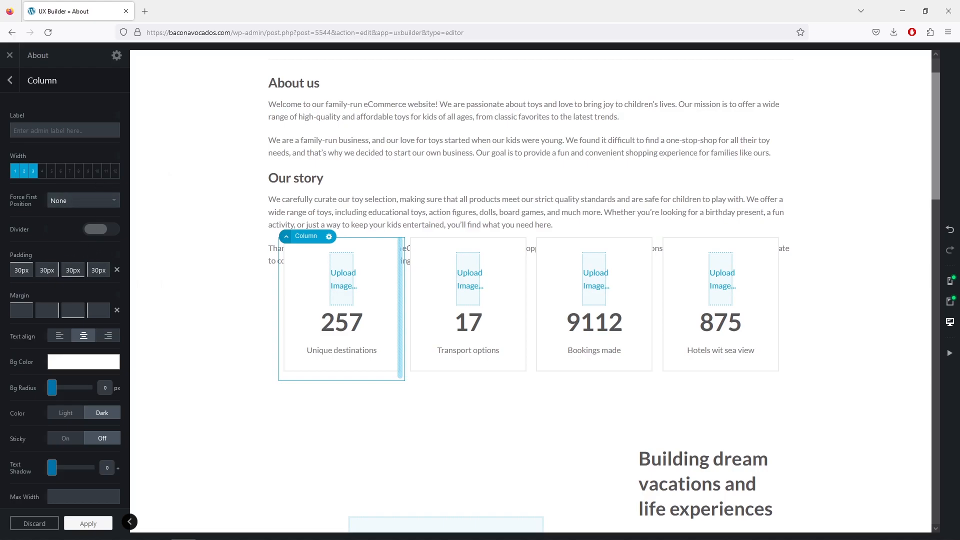
{"action": "scroll", "coordinate": [74, 248], "scroll_direction": "down", "scroll_amount": 5}
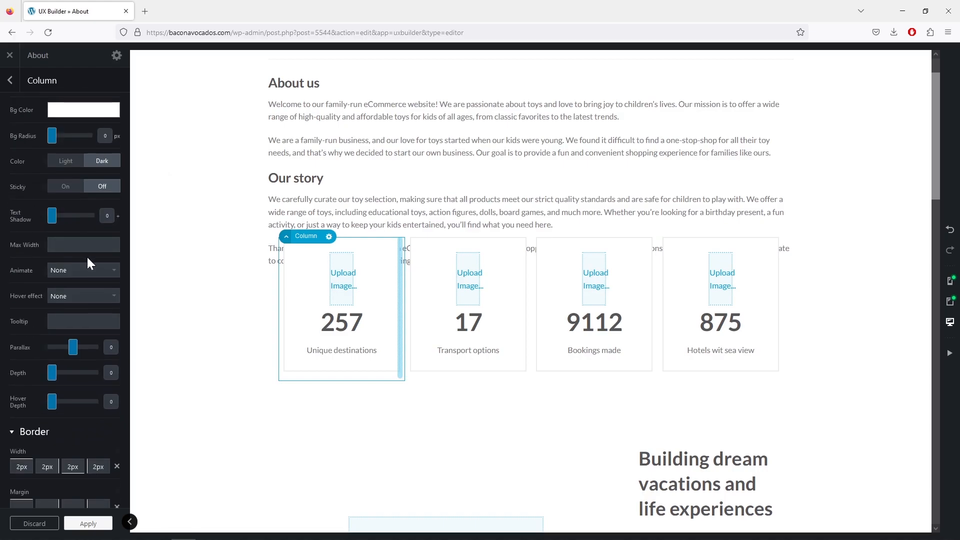
{"action": "scroll", "coordinate": [86, 256], "scroll_direction": "down", "scroll_amount": 4}
{"action": "scroll", "coordinate": [298, 312], "scroll_direction": "up", "scroll_amount": 1}
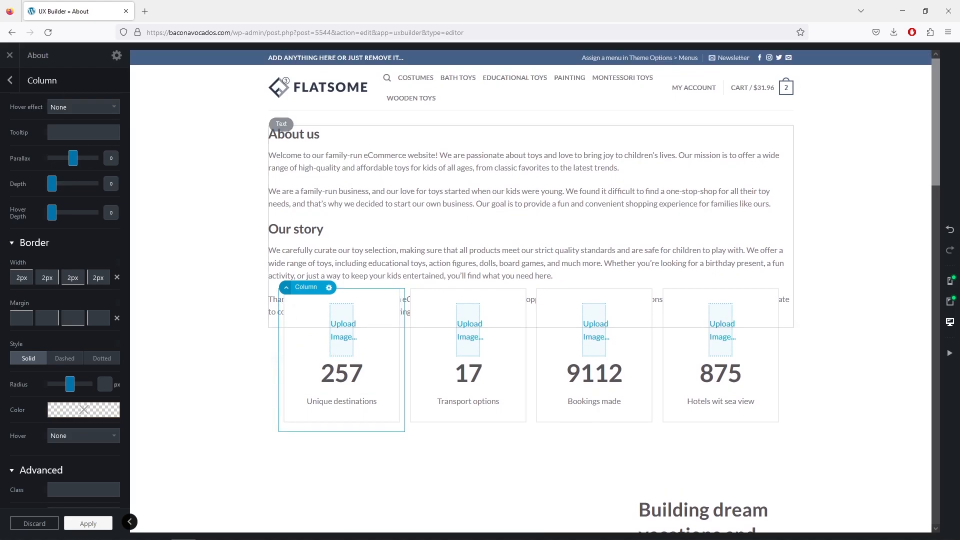
{"action": "left_click", "coordinate": [12, 79]}
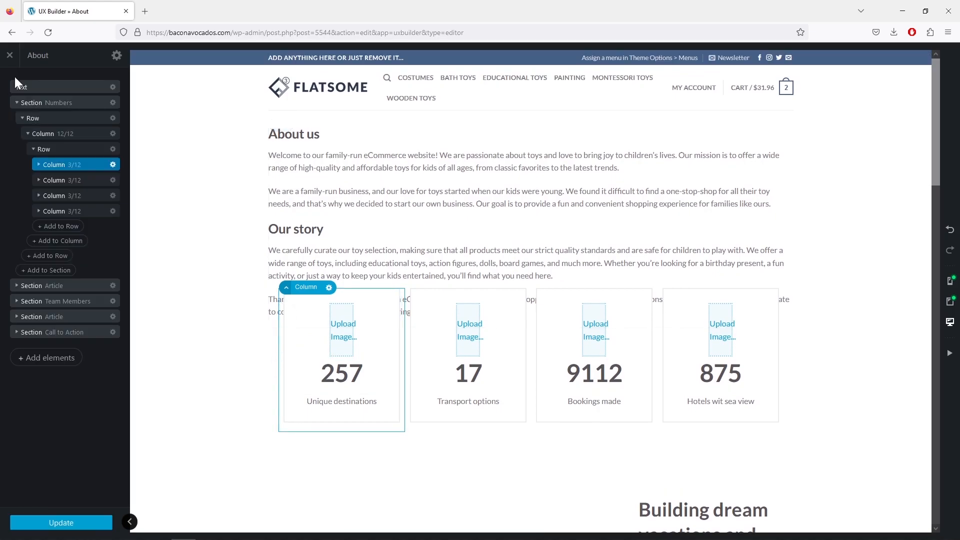
{"action": "left_click", "coordinate": [17, 103]}
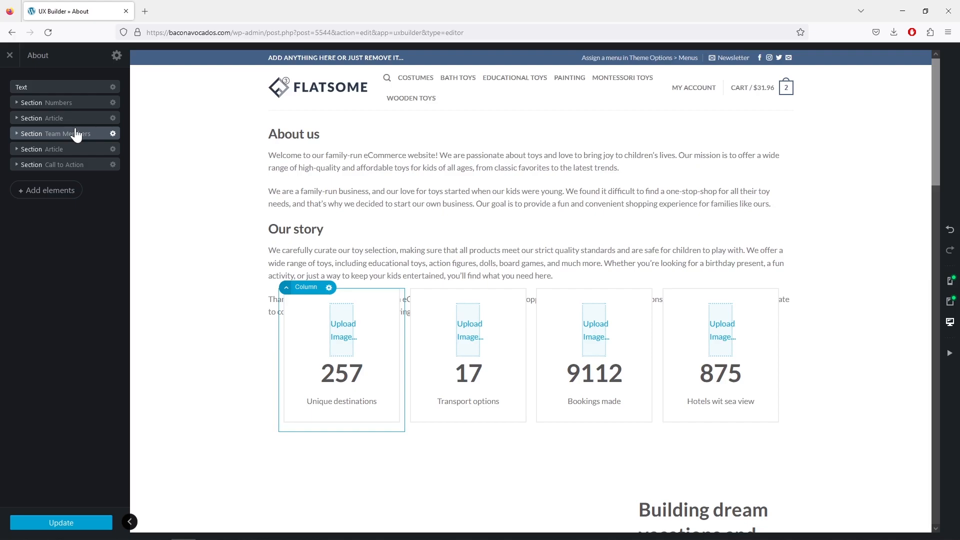
Step: Exit the UX Builder without saving the About page changes, and return to the list of all pages
{"action": "left_click", "coordinate": [9, 55]}
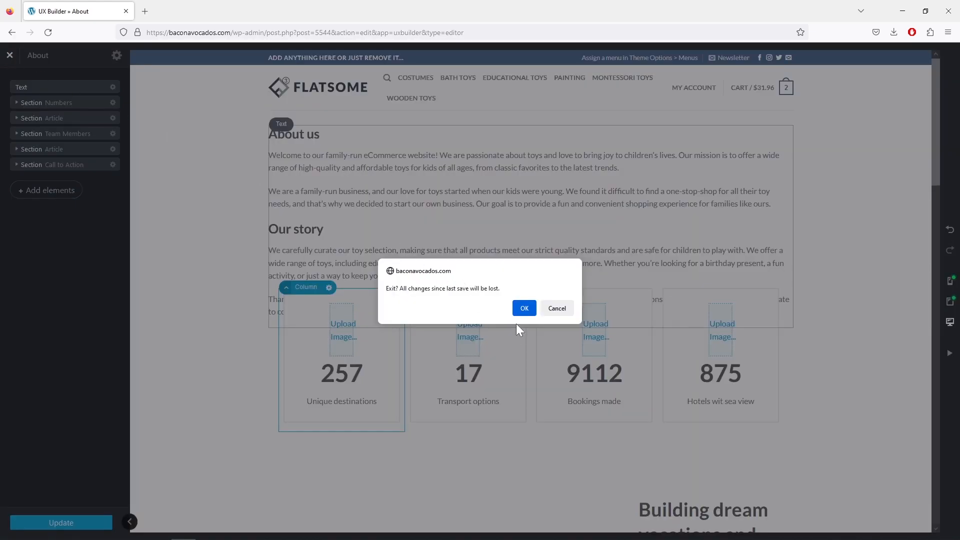
{"action": "left_click", "coordinate": [528, 314]}
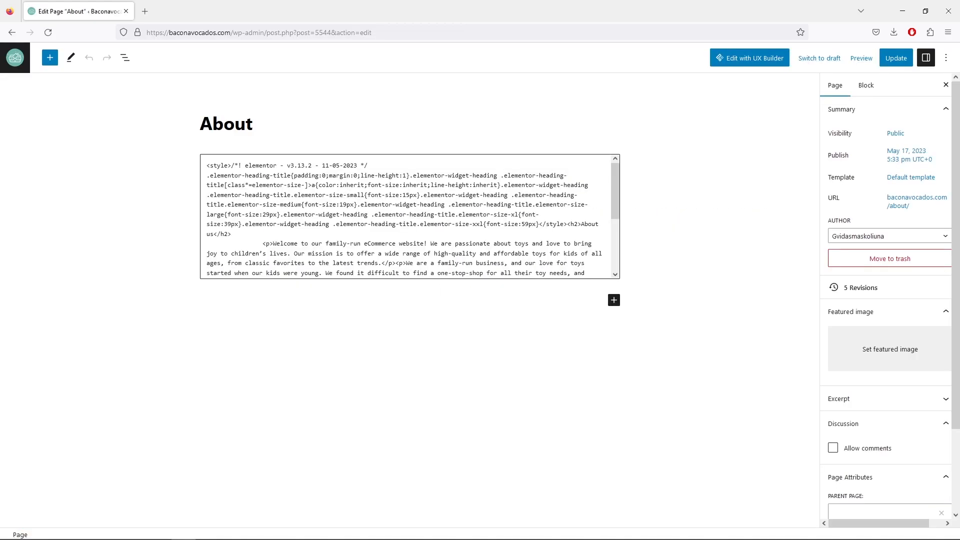
{"action": "left_click", "coordinate": [15, 58]}
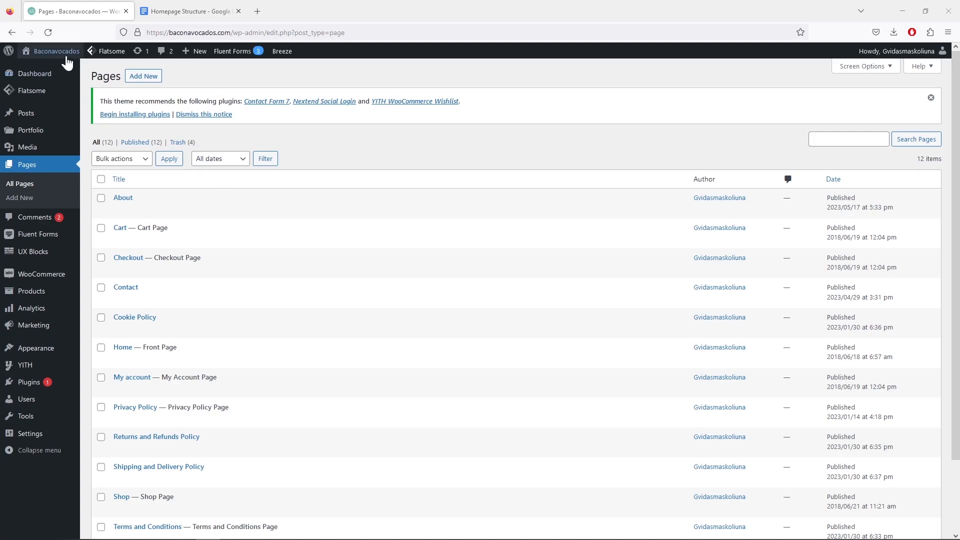
Step: Open the store's current front page in a new tab to view it, and close that tab again
{"action": "mouse_move", "coordinate": [59, 57]}
{"action": "right_click", "coordinate": [40, 71]}
{"action": "left_click", "coordinate": [53, 76]}
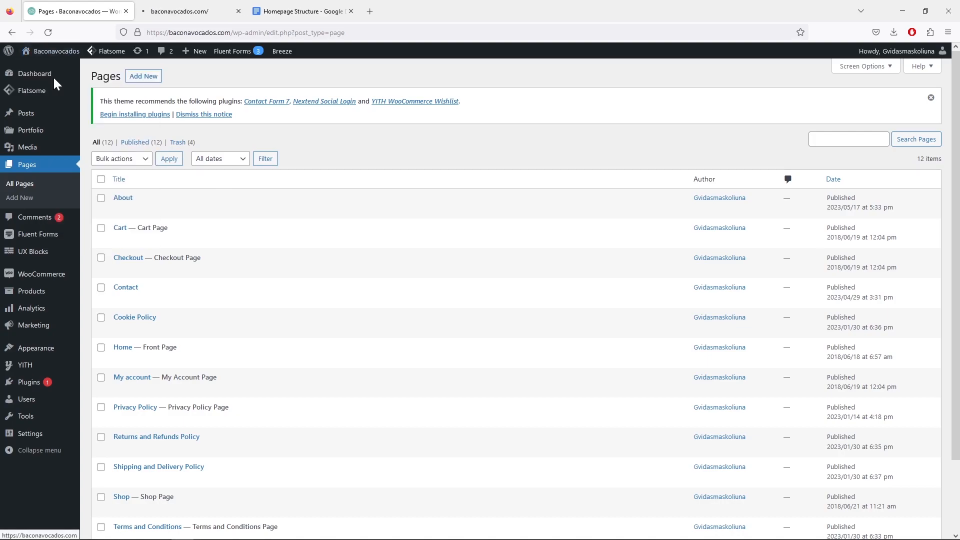
{"action": "left_click", "coordinate": [182, 16]}
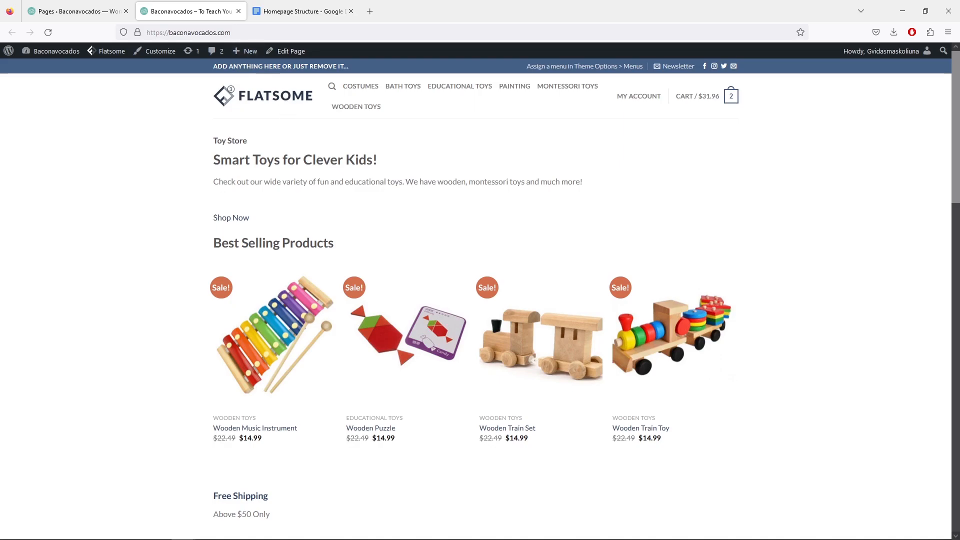
{"action": "left_click", "coordinate": [238, 13]}
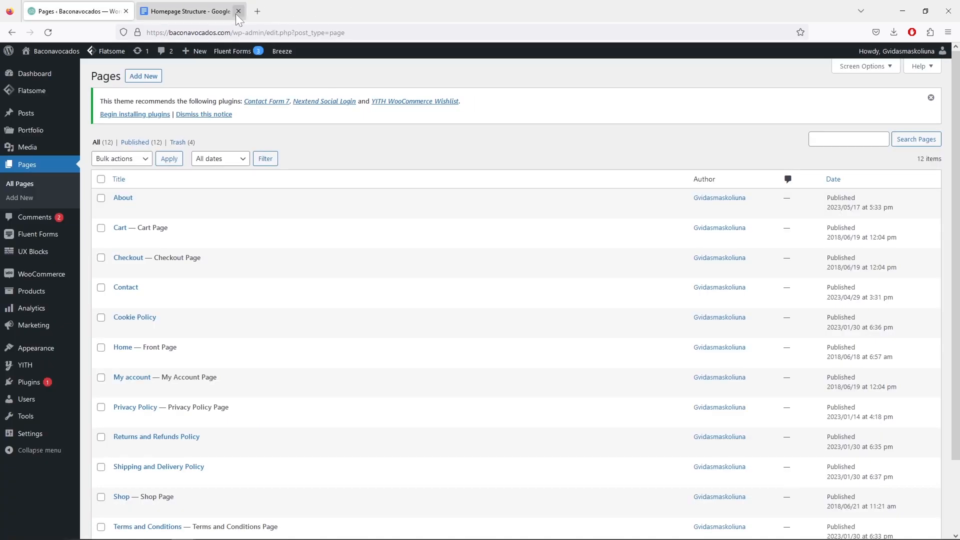
Step: Switch to the Homepage Structure document in Google Docs and read through the planned homepage sections
{"action": "left_click", "coordinate": [206, 14]}
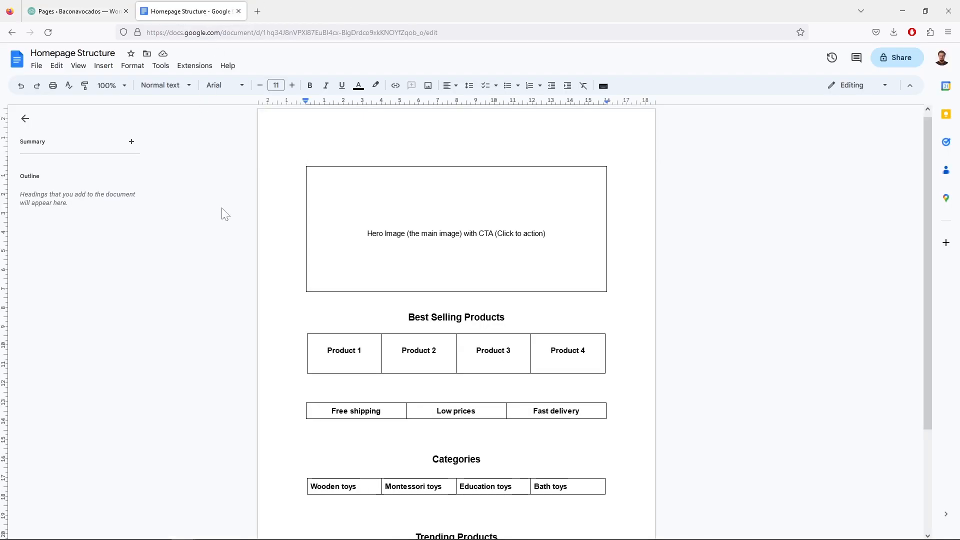
{"action": "scroll", "coordinate": [224, 214], "scroll_direction": "down", "scroll_amount": 2}
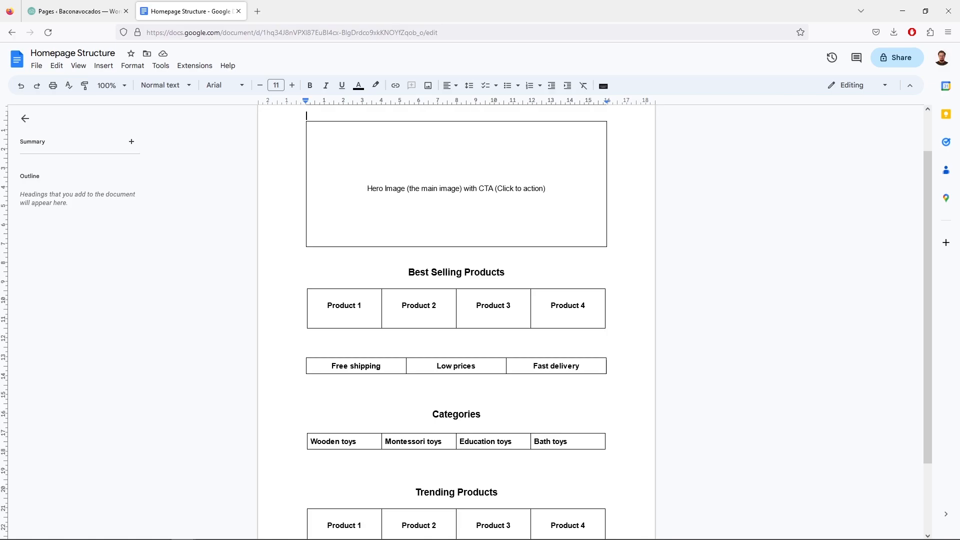
{"action": "scroll", "coordinate": [456, 300], "scroll_direction": "down", "scroll_amount": 2}
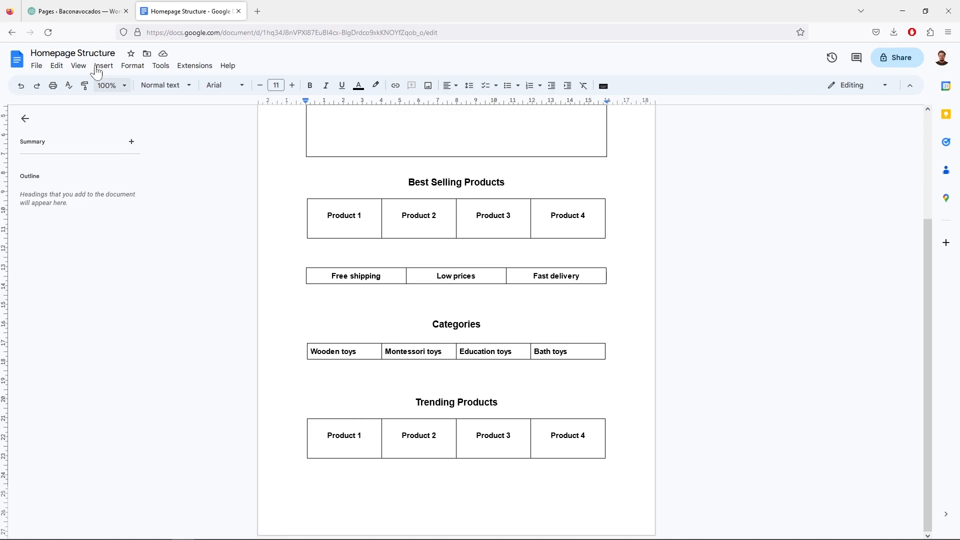
Step: Switch back to WordPress, create a new page titled "Homepage" and open it for editing with UX Builder
{"action": "left_click", "coordinate": [88, 19]}
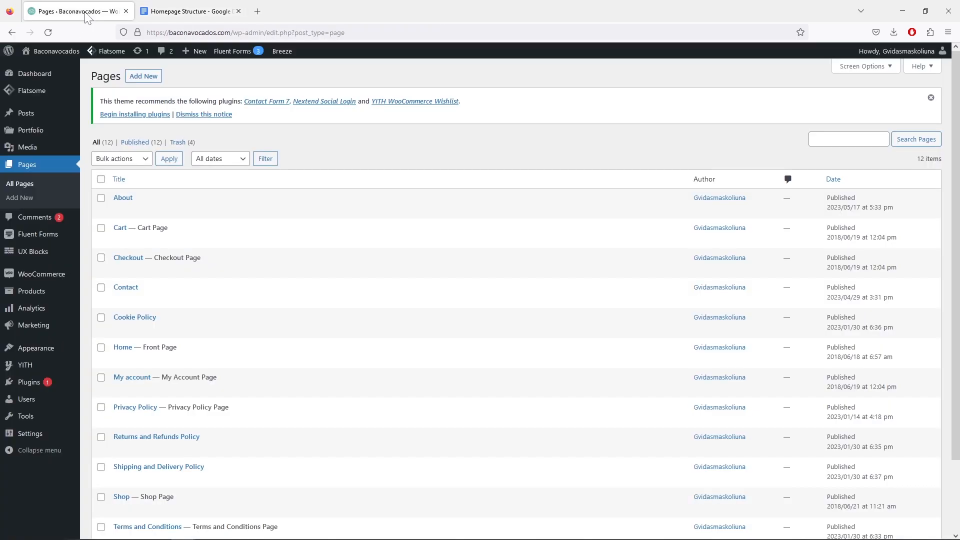
{"action": "left_click", "coordinate": [143, 75]}
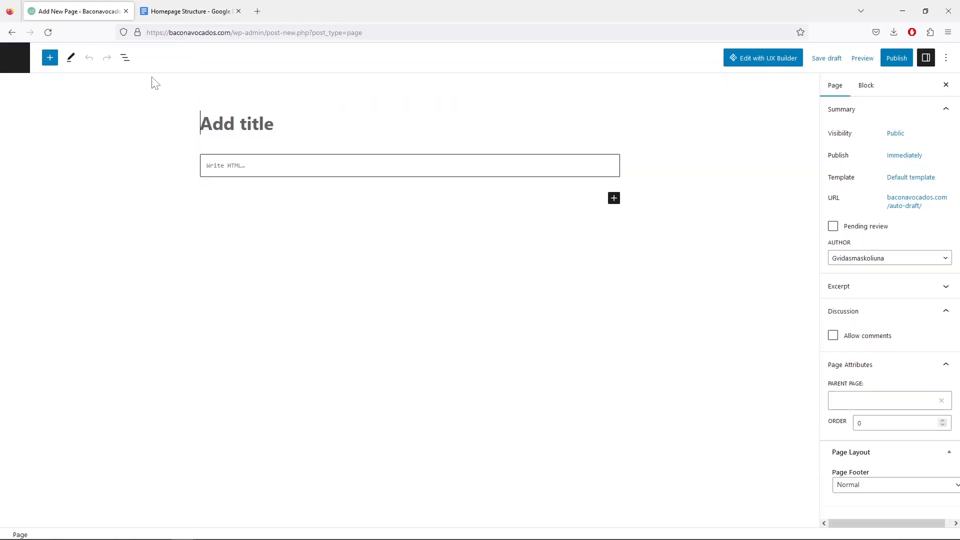
{"action": "type", "text": "Homepage"}
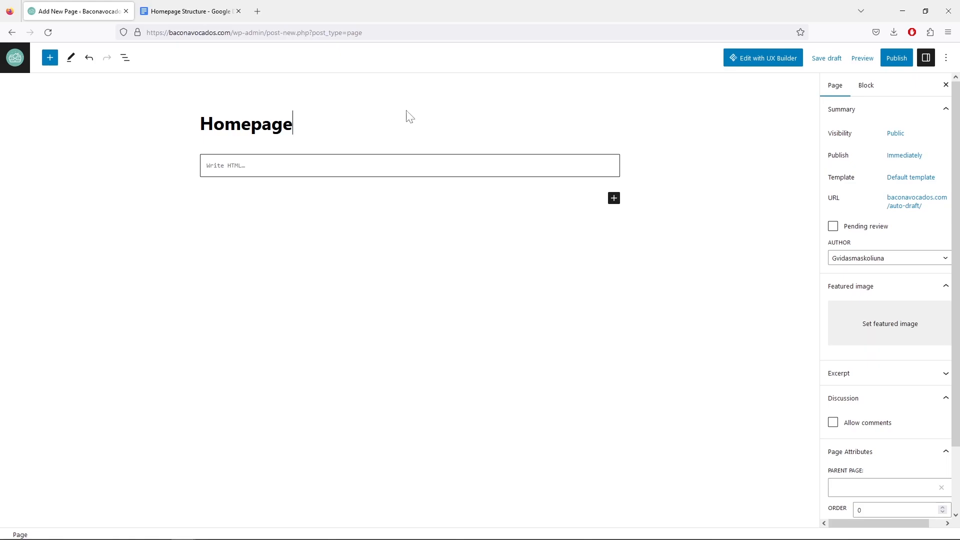
{"action": "left_click", "coordinate": [757, 62]}
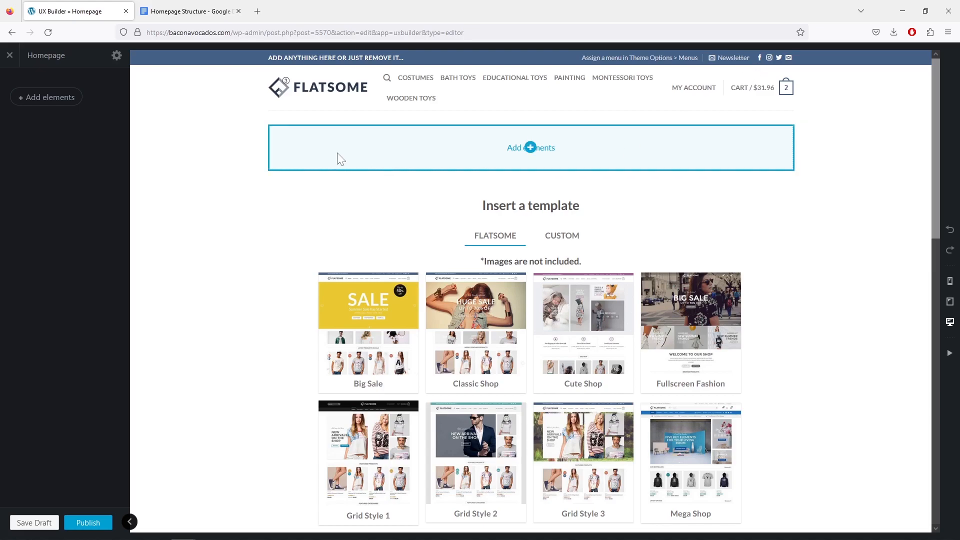
Step: Add a Banner element without applying another preset, checking the planned hero image in the Homepage Structure document
{"action": "left_click", "coordinate": [55, 97]}
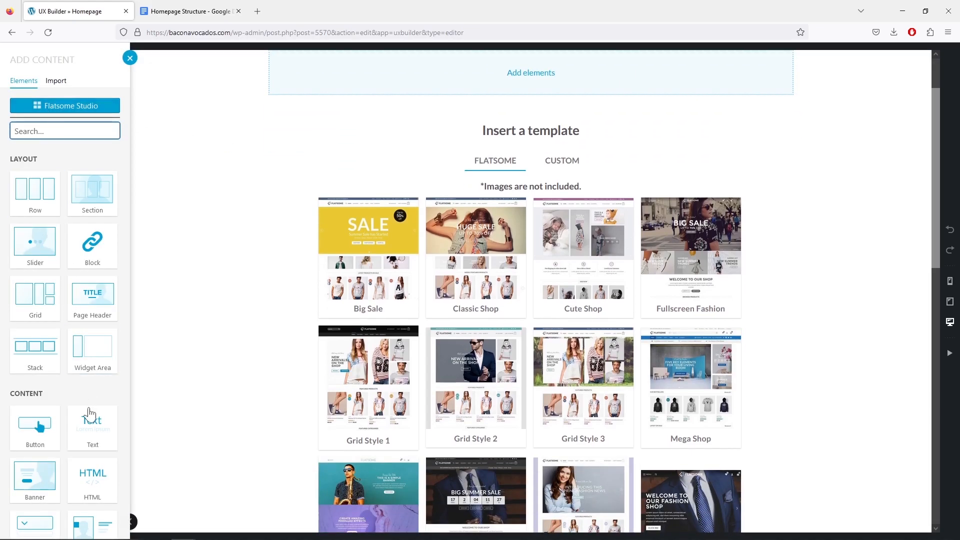
{"action": "left_click", "coordinate": [44, 487]}
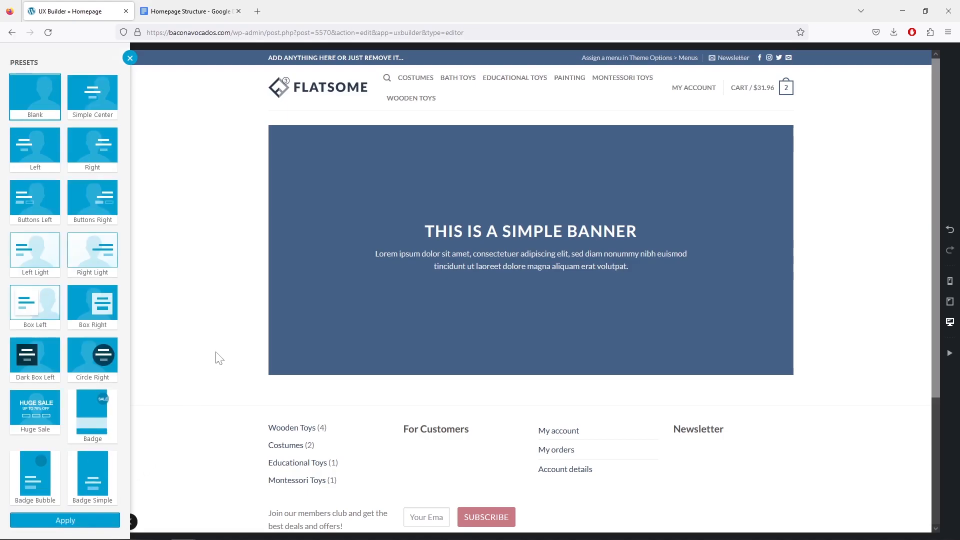
{"action": "left_click", "coordinate": [188, 14]}
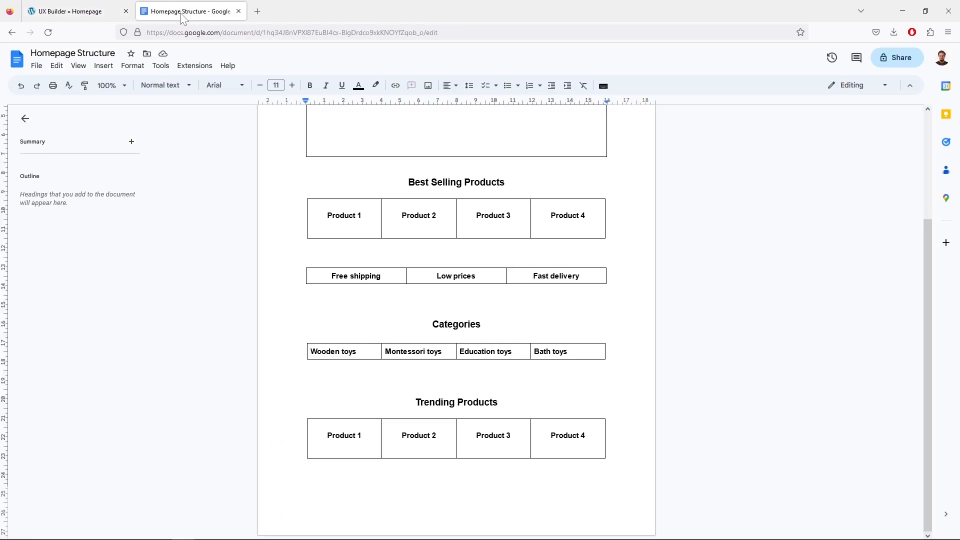
{"action": "scroll", "coordinate": [235, 115], "scroll_direction": "up", "scroll_amount": 1}
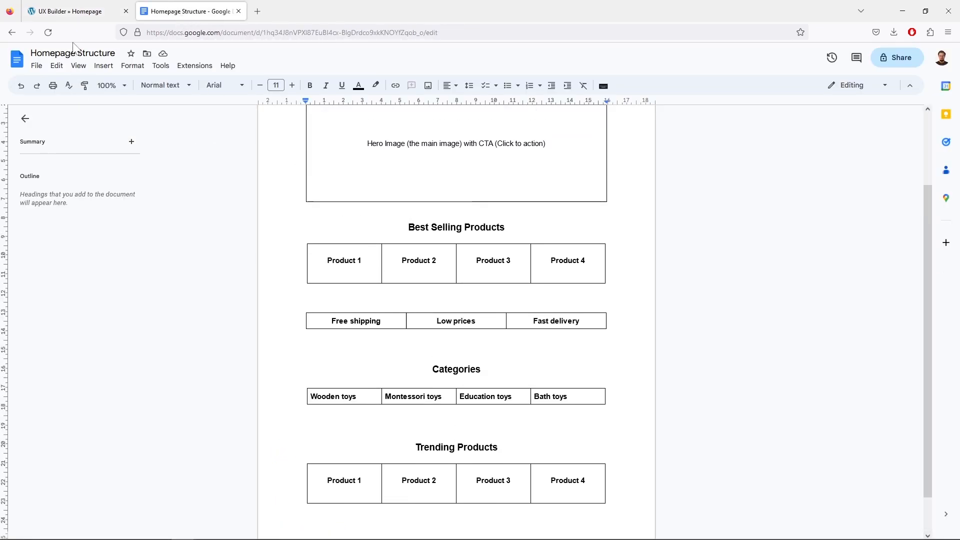
{"action": "left_click", "coordinate": [78, 18]}
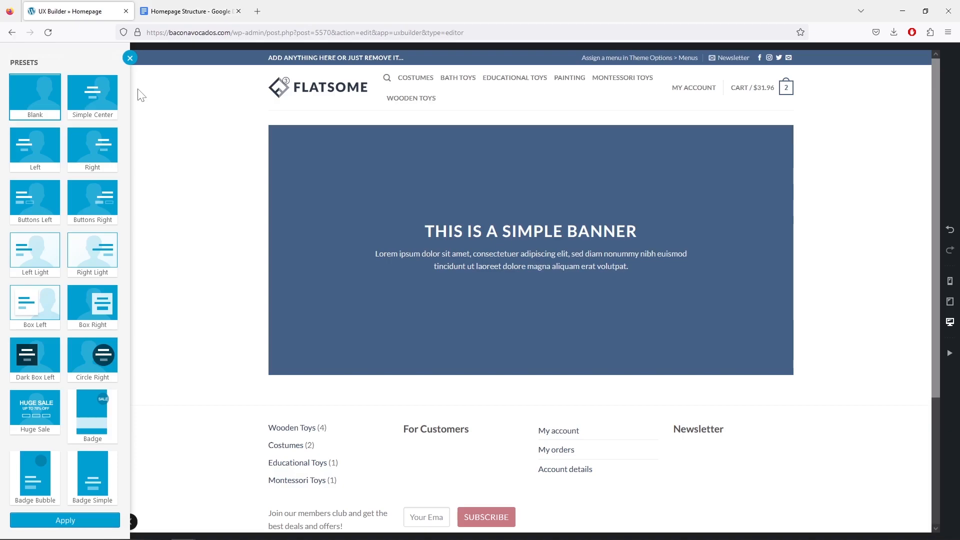
{"action": "left_click", "coordinate": [129, 59]}
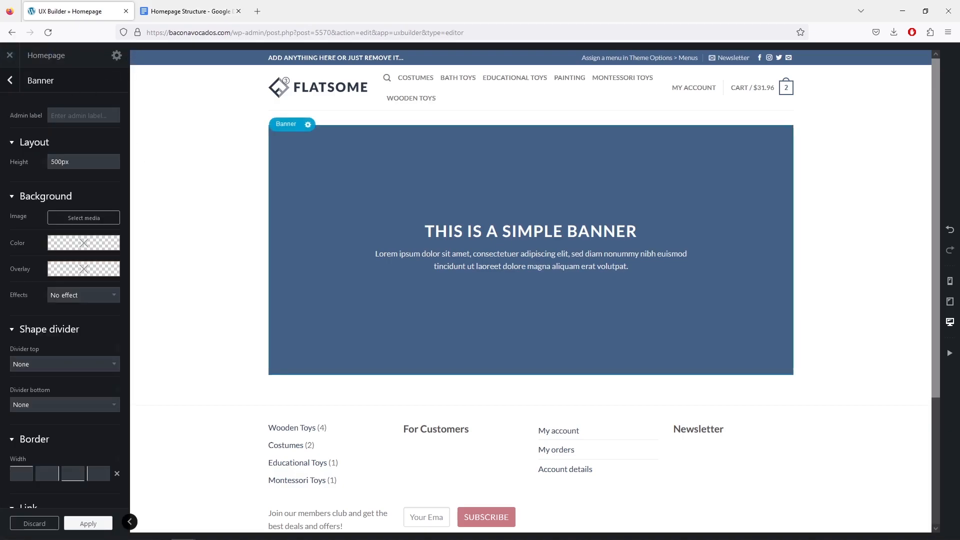
{"action": "left_click", "coordinate": [9, 81]}
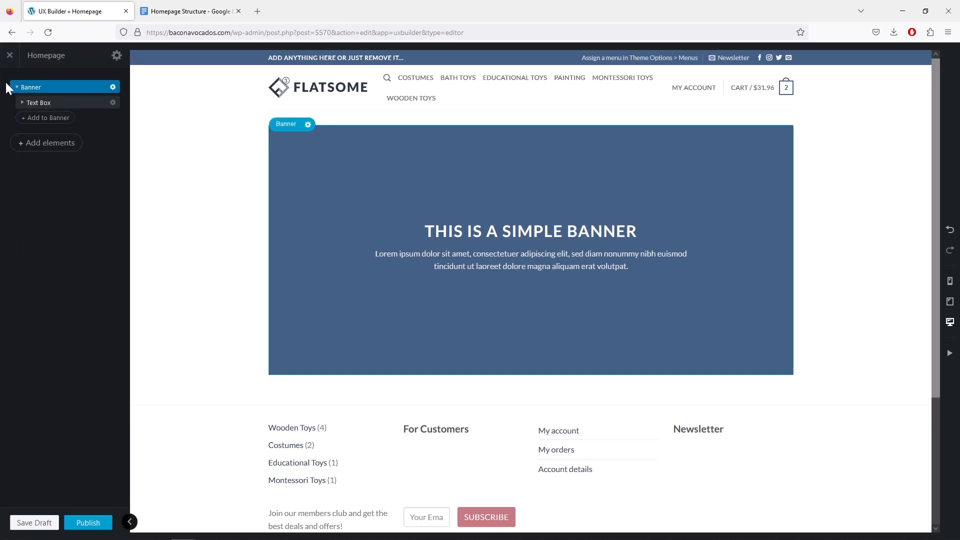
Step: Add a Title element below the banner and set its style to Center
{"action": "left_click", "coordinate": [46, 145]}
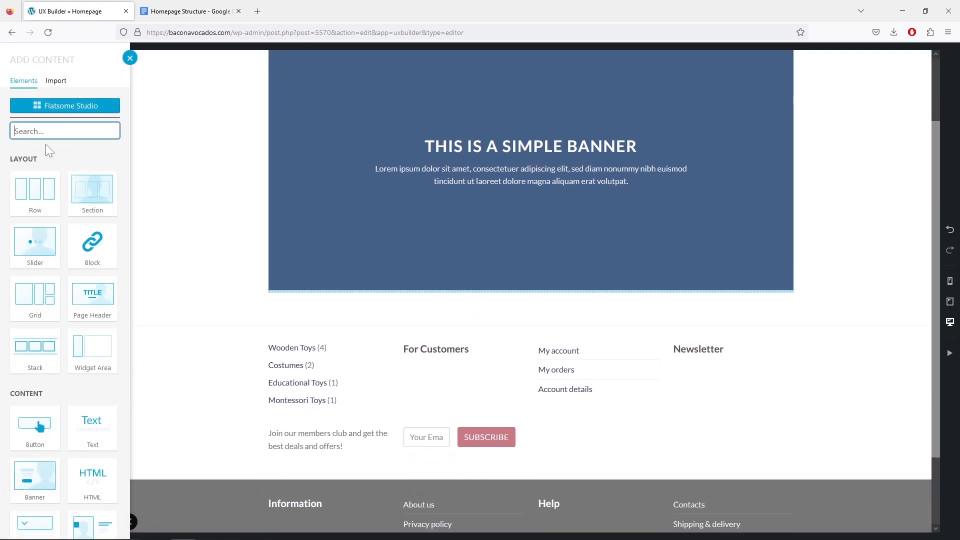
{"action": "scroll", "coordinate": [61, 239], "scroll_direction": "down", "scroll_amount": 8}
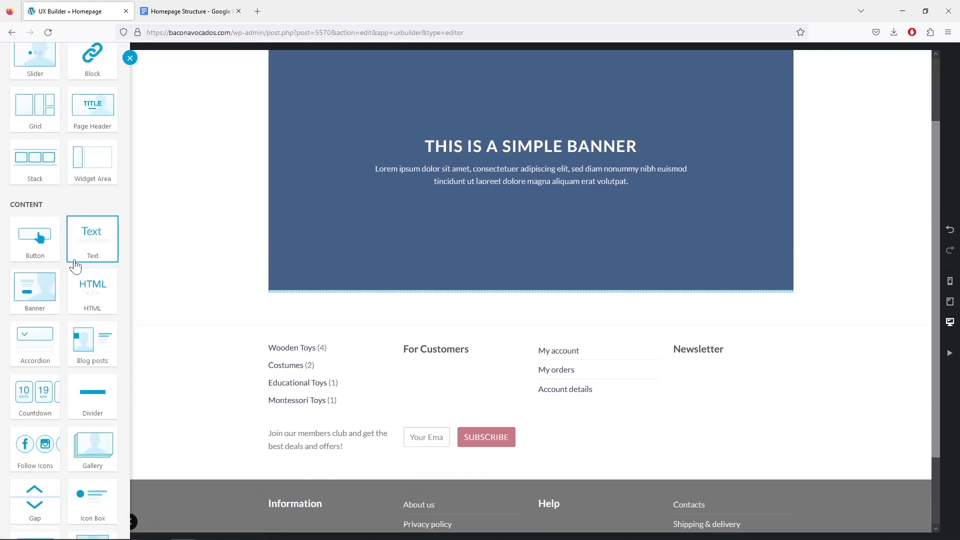
{"action": "scroll", "coordinate": [76, 266], "scroll_direction": "down", "scroll_amount": 7}
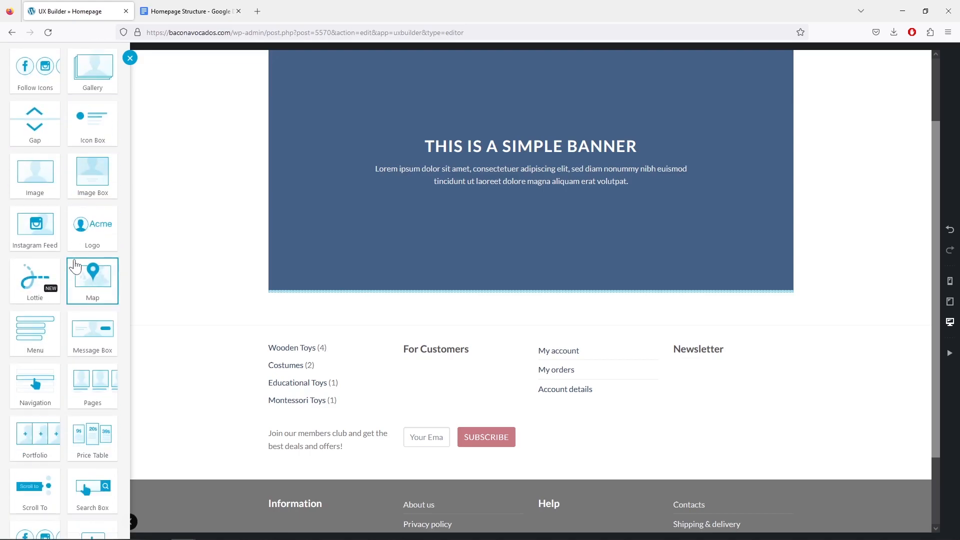
{"action": "scroll", "coordinate": [75, 266], "scroll_direction": "down", "scroll_amount": 2}
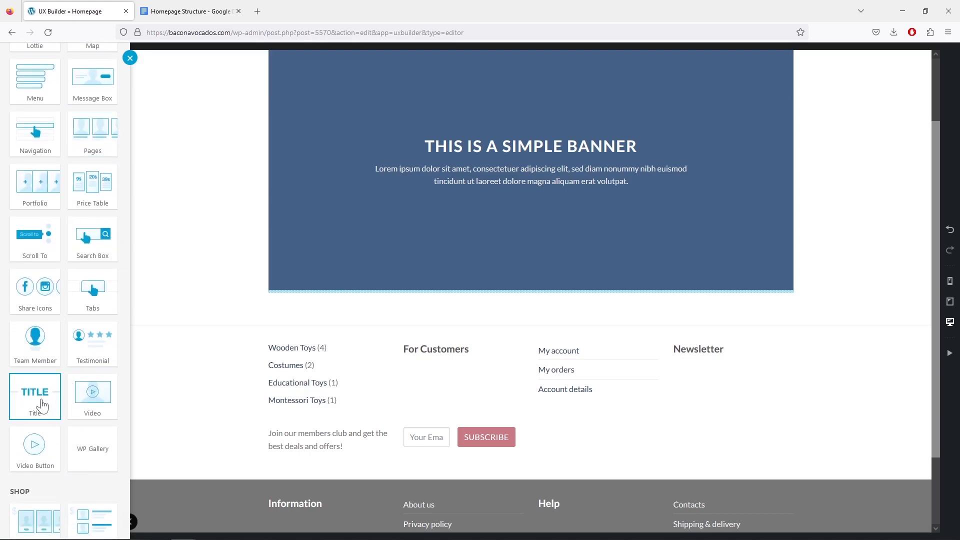
{"action": "left_click", "coordinate": [43, 404]}
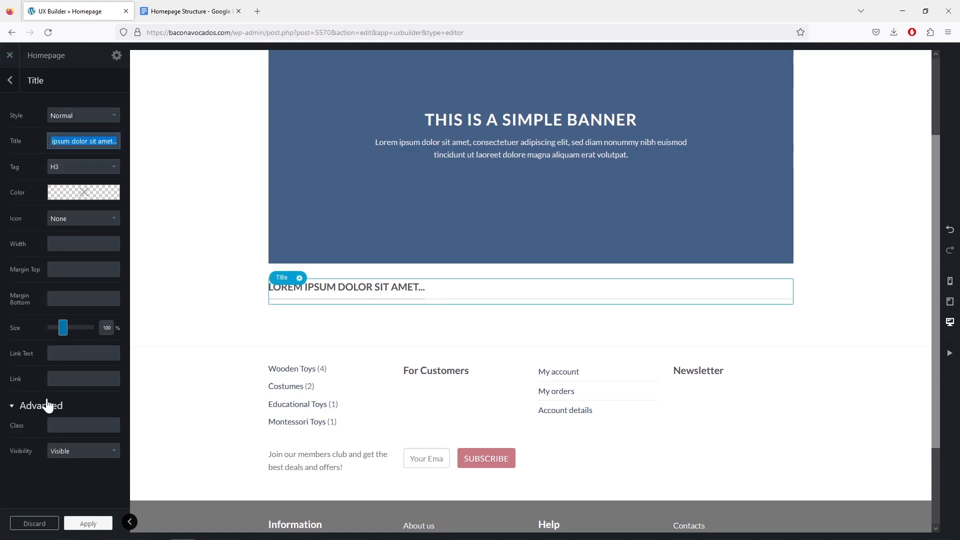
{"action": "left_click", "coordinate": [99, 115]}
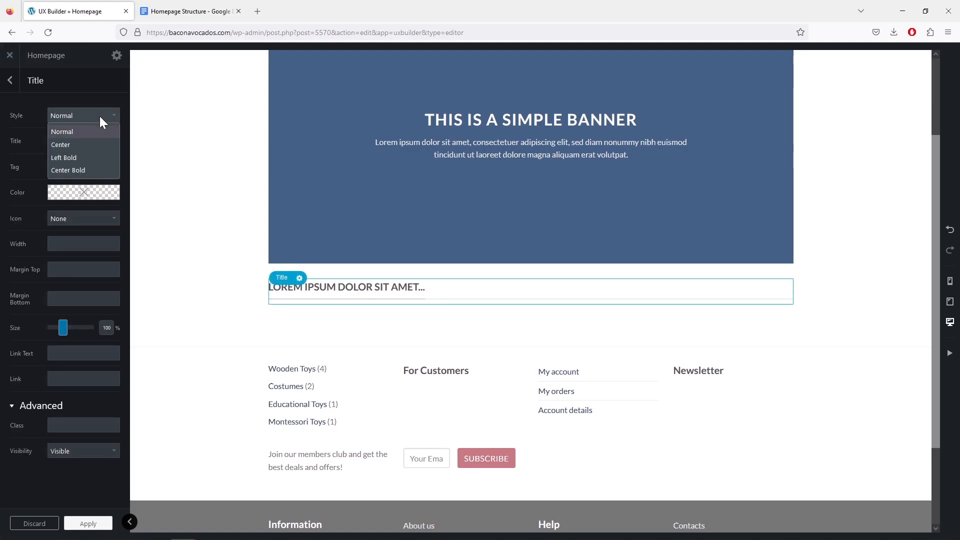
{"action": "left_click", "coordinate": [97, 145]}
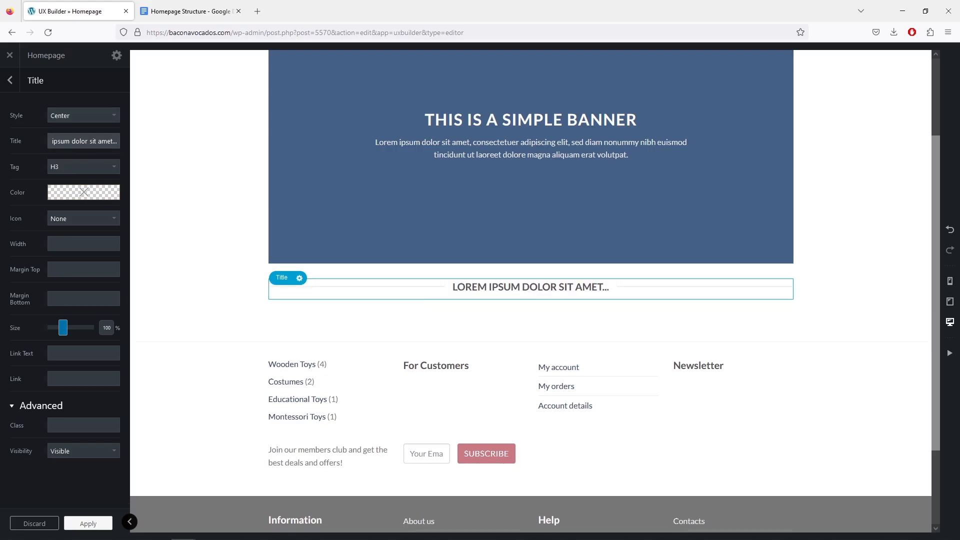
Step: Set the title text to "Best Selling Products" as planned in the Homepage Structure document, with a size of 120%
{"action": "left_click", "coordinate": [191, 10]}
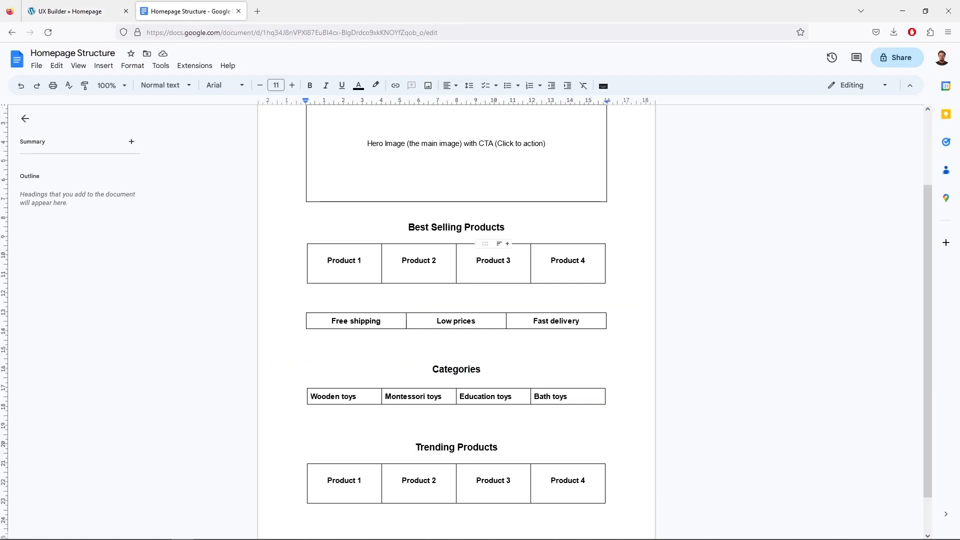
{"action": "left_click", "coordinate": [75, 11]}
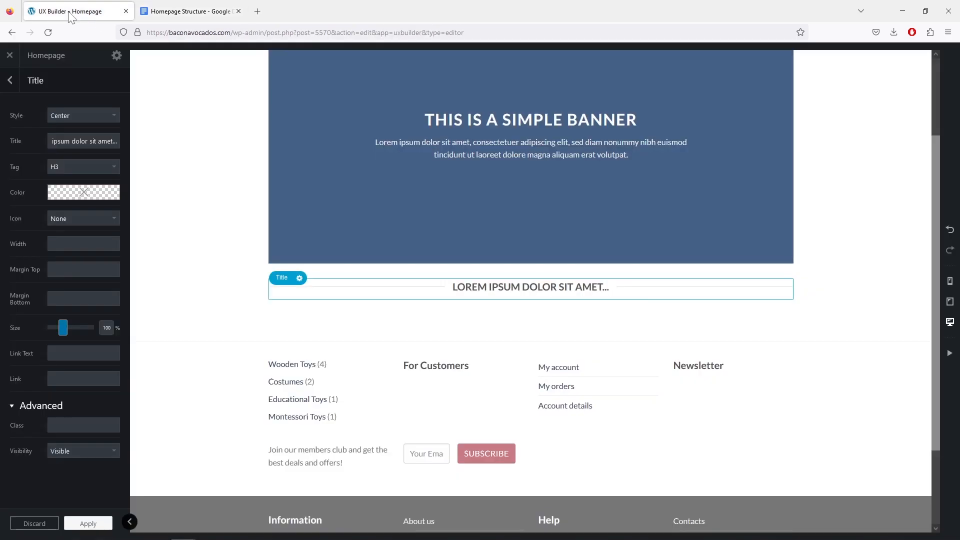
{"action": "left_click", "coordinate": [85, 140]}
{"action": "key", "text": "ctrl+a"}
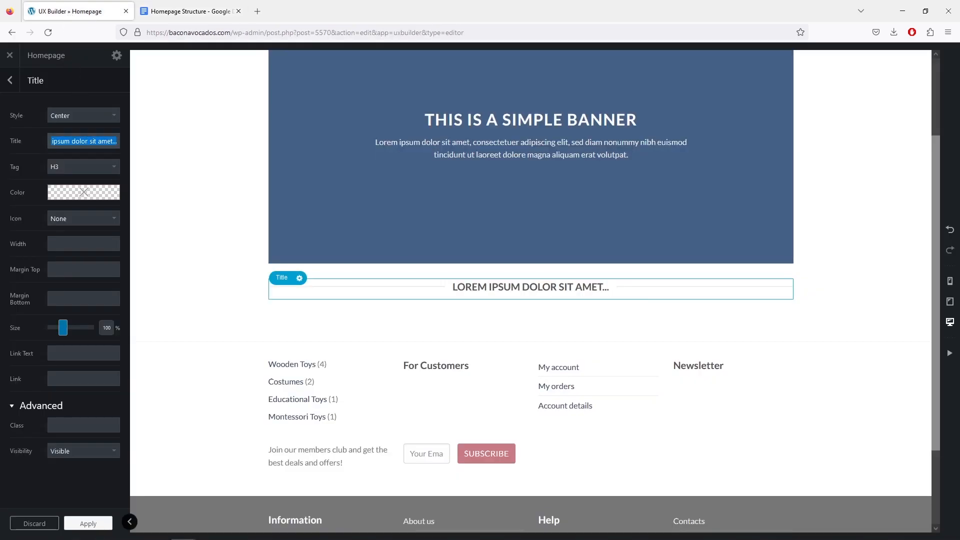
{"action": "type", "text": "Best Selling Products"}
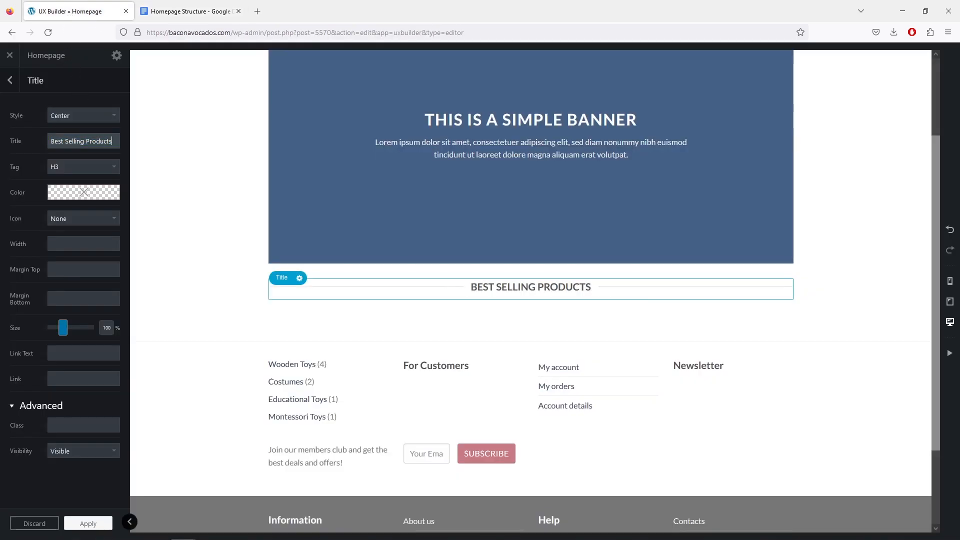
{"action": "left_click_drag", "start_coordinate": [63, 328], "coordinate": [65, 330]}
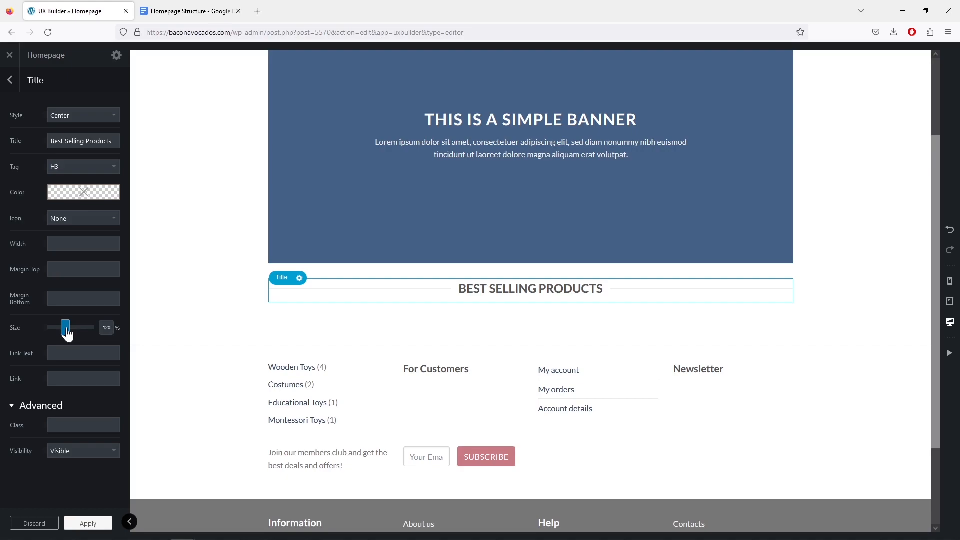
{"action": "left_click", "coordinate": [13, 77]}
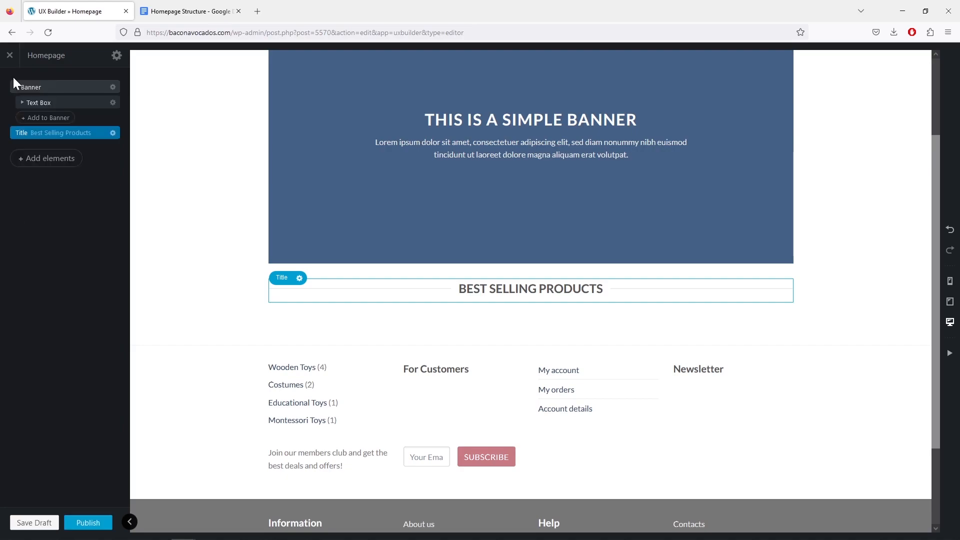
Step: Find the Products element and add it below the Best Selling Products title with the Default preset
{"action": "left_click", "coordinate": [55, 161]}
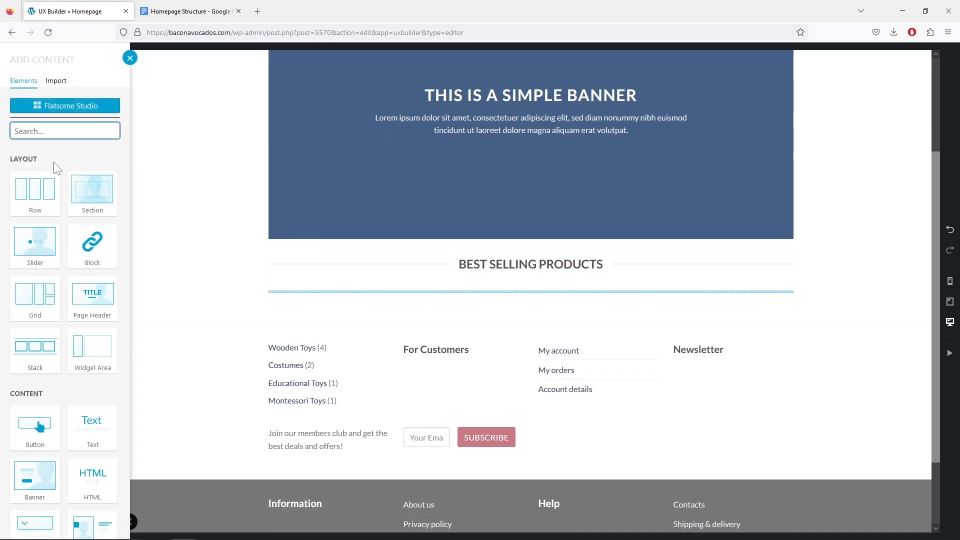
{"action": "type", "text": "produ"}
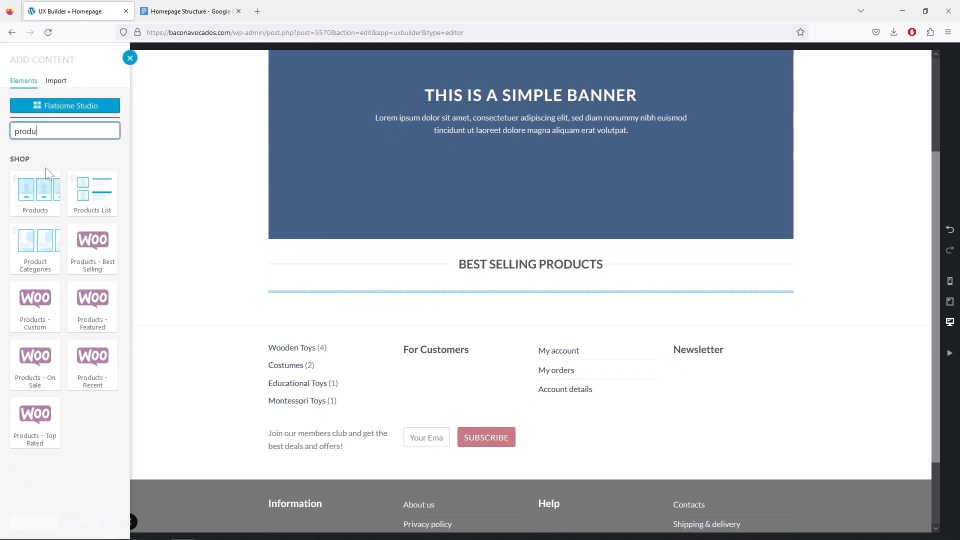
{"action": "left_click", "coordinate": [41, 194]}
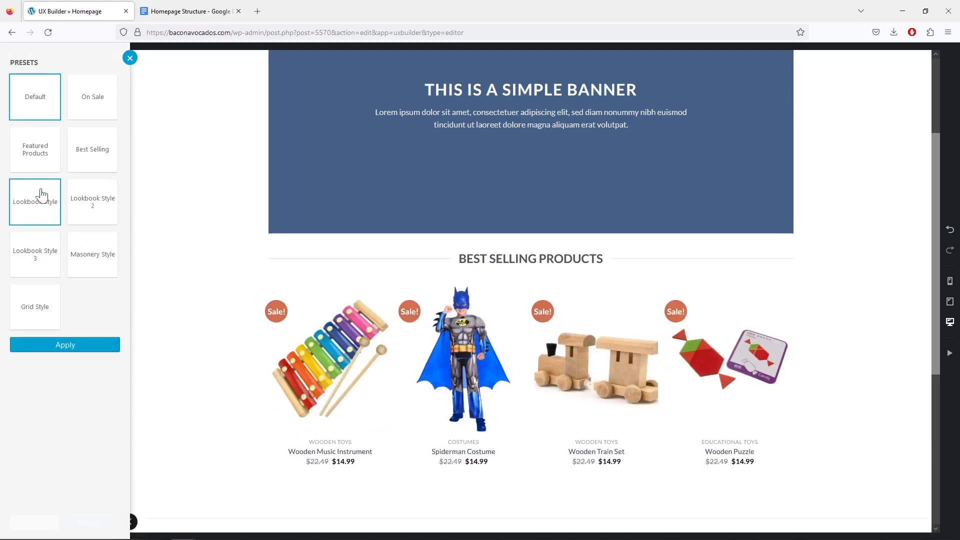
{"action": "left_click", "coordinate": [90, 345]}
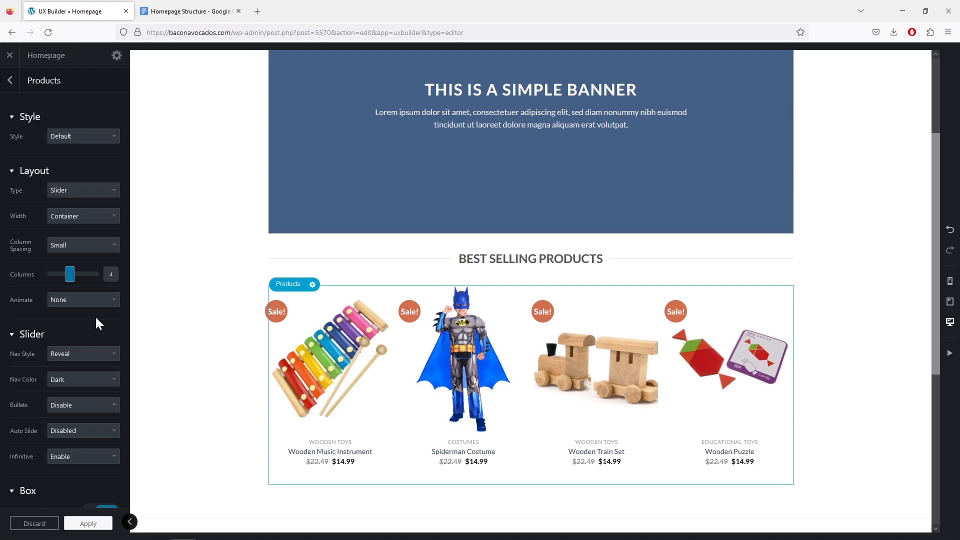
Step: Order the Products element's items by Sales in its post filter and apply the settings
{"action": "scroll", "coordinate": [97, 324], "scroll_direction": "down", "scroll_amount": 8}
{"action": "scroll", "coordinate": [96, 322], "scroll_direction": "down", "scroll_amount": 5}
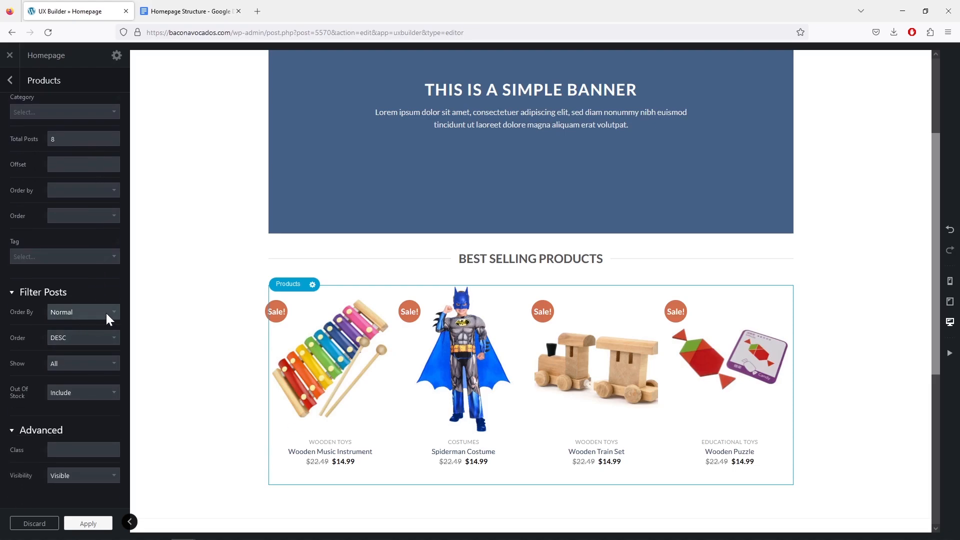
{"action": "left_click", "coordinate": [106, 312]}
{"action": "left_click", "coordinate": [95, 351]}
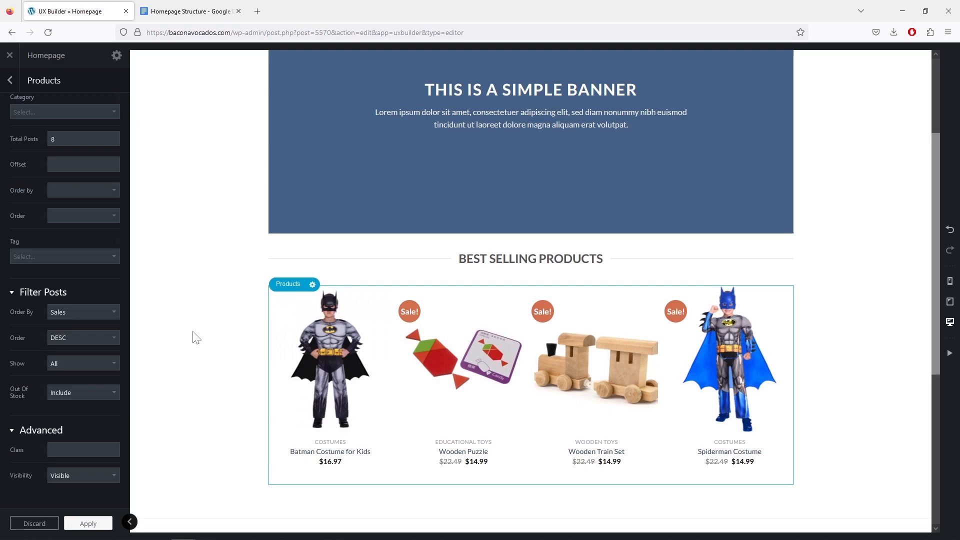
{"action": "left_click", "coordinate": [102, 527]}
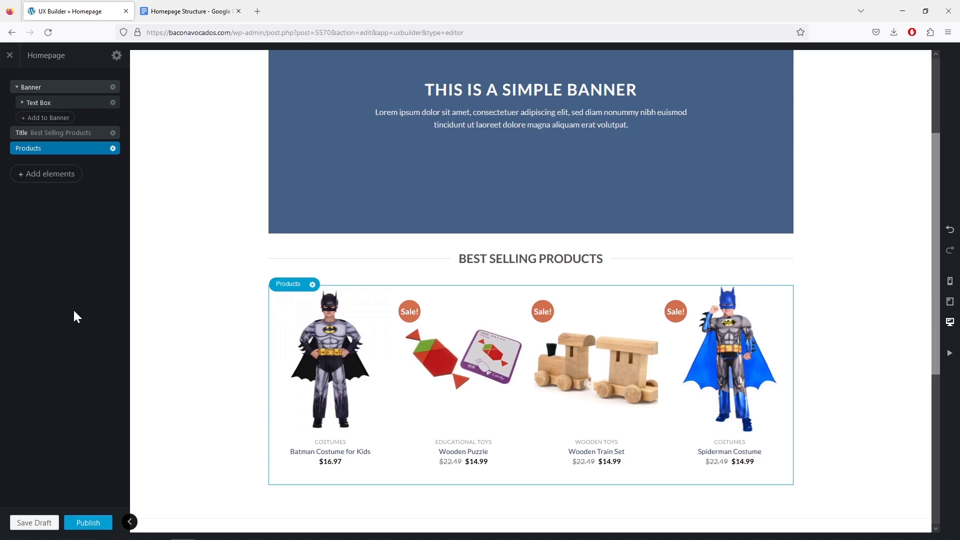
Step: Check the next planned section in Google Docs, then import "Icon Boxes: Shop - Benefits" with its images from Flatsome Studio's Services / Icons category
{"action": "left_click", "coordinate": [176, 14]}
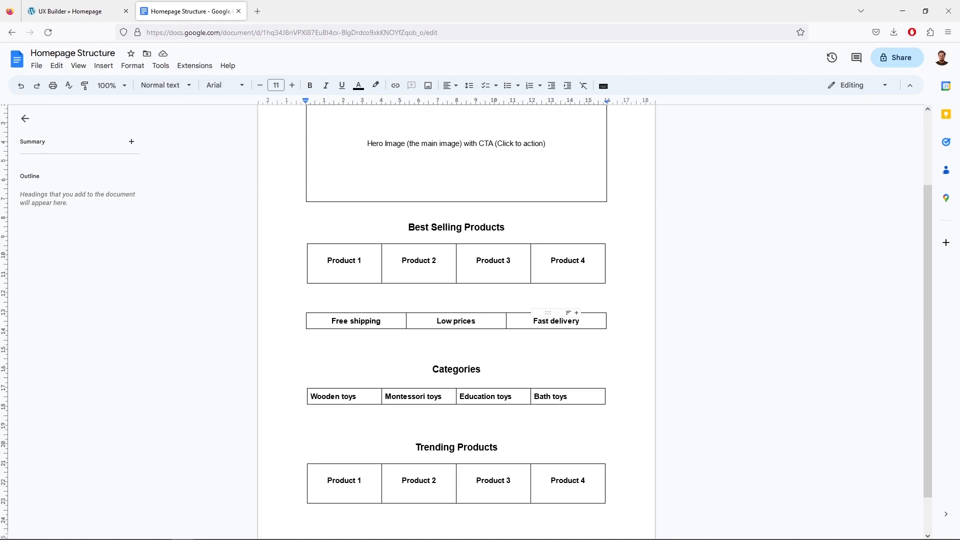
{"action": "left_click", "coordinate": [85, 15]}
{"action": "left_click", "coordinate": [60, 173]}
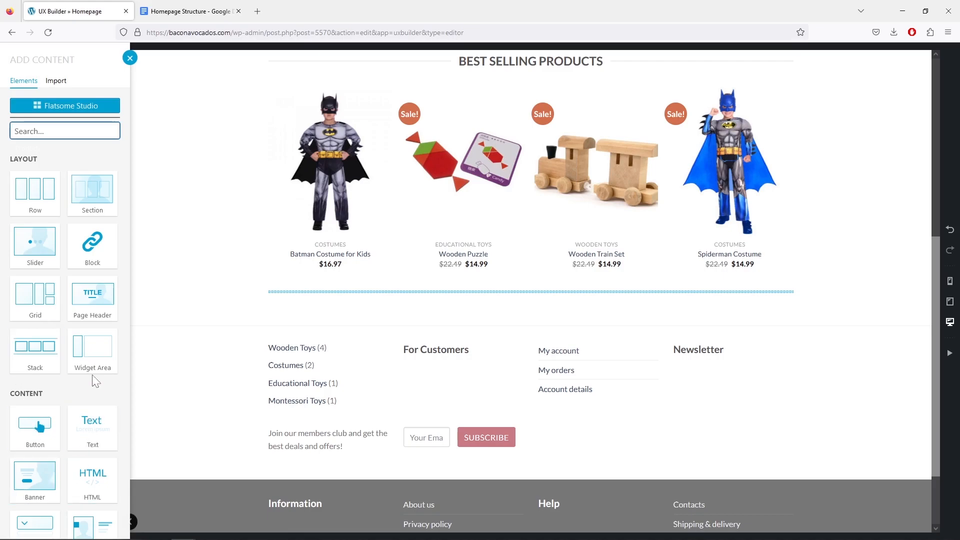
{"action": "left_click", "coordinate": [76, 103]}
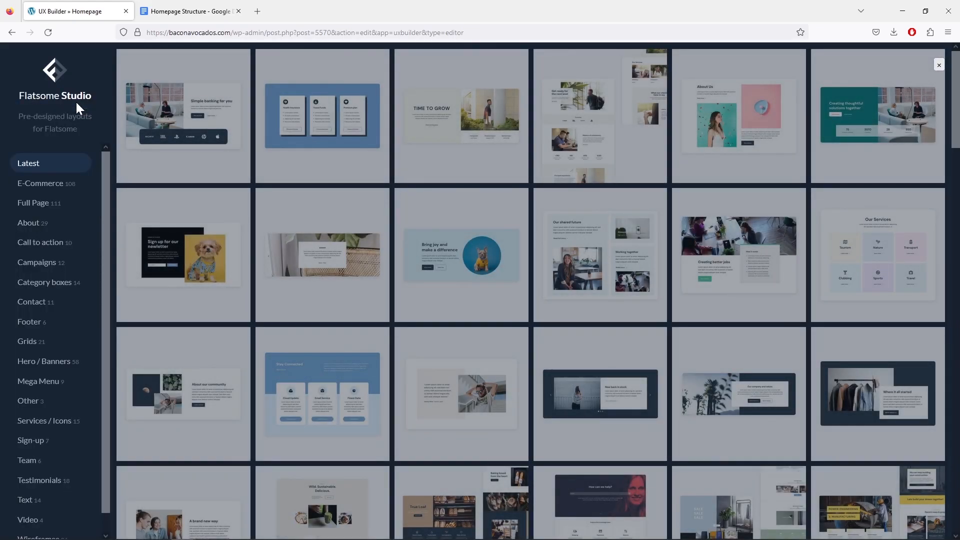
{"action": "mouse_move", "coordinate": [453, 218]}
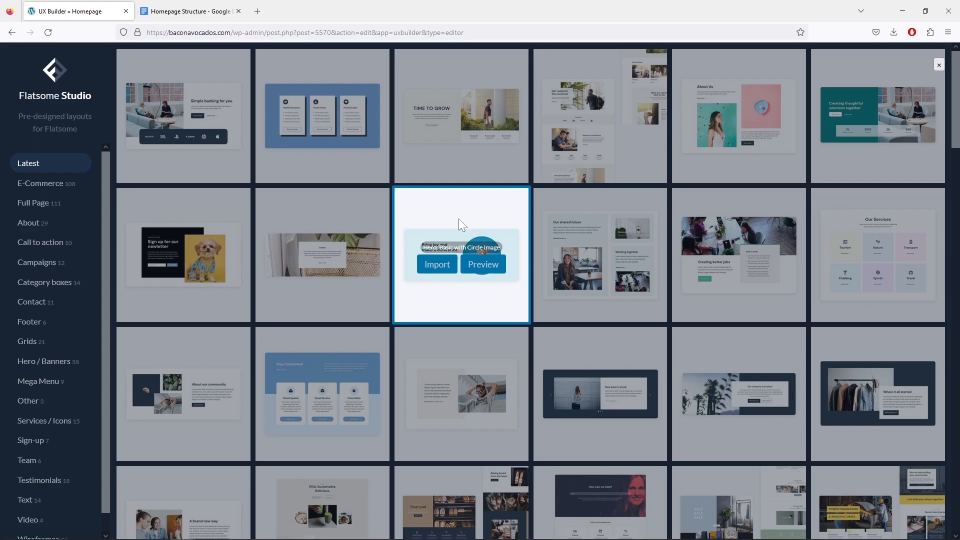
{"action": "left_click", "coordinate": [69, 425]}
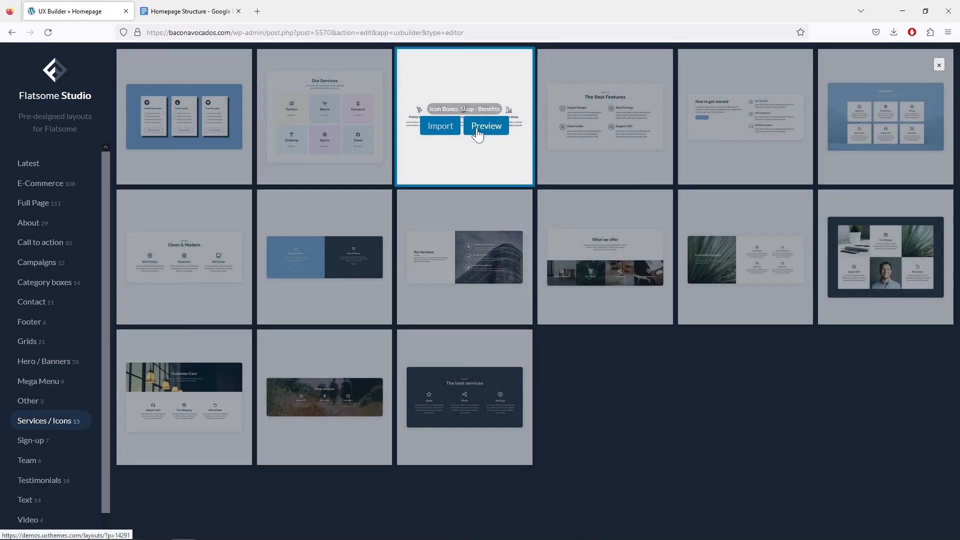
{"action": "left_click", "coordinate": [441, 132]}
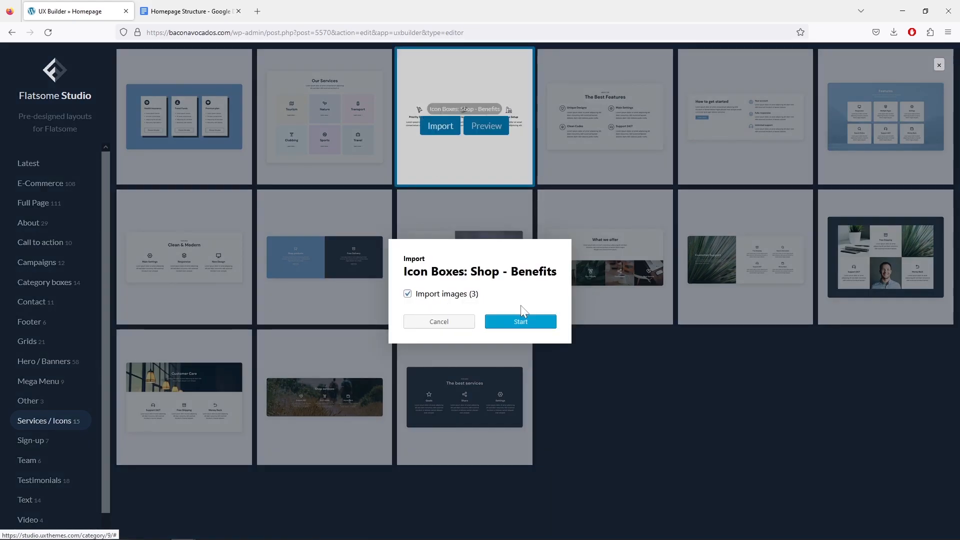
{"action": "left_click", "coordinate": [520, 322]}
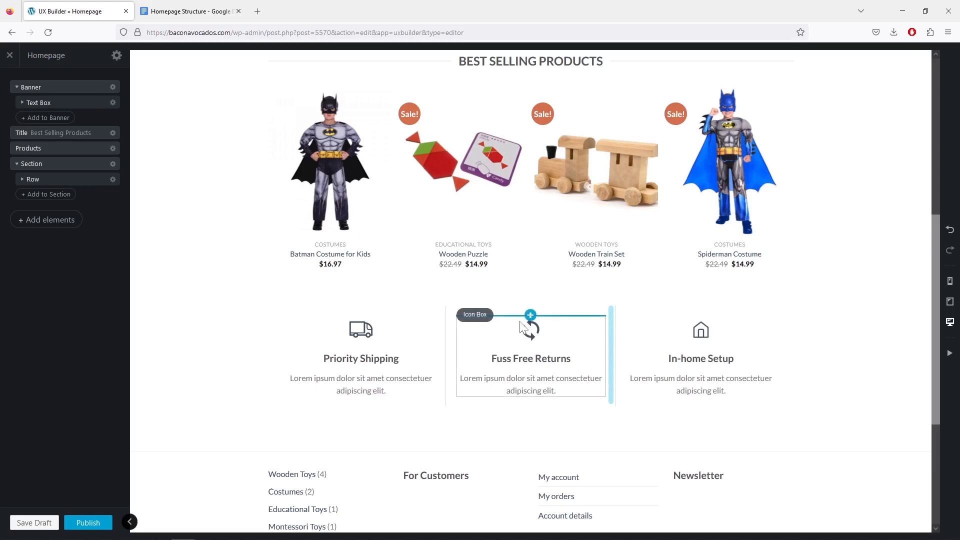
{"action": "scroll", "coordinate": [433, 325], "scroll_direction": "up", "scroll_amount": 3}
{"action": "scroll", "coordinate": [482, 320], "scroll_direction": "down", "scroll_amount": 3}
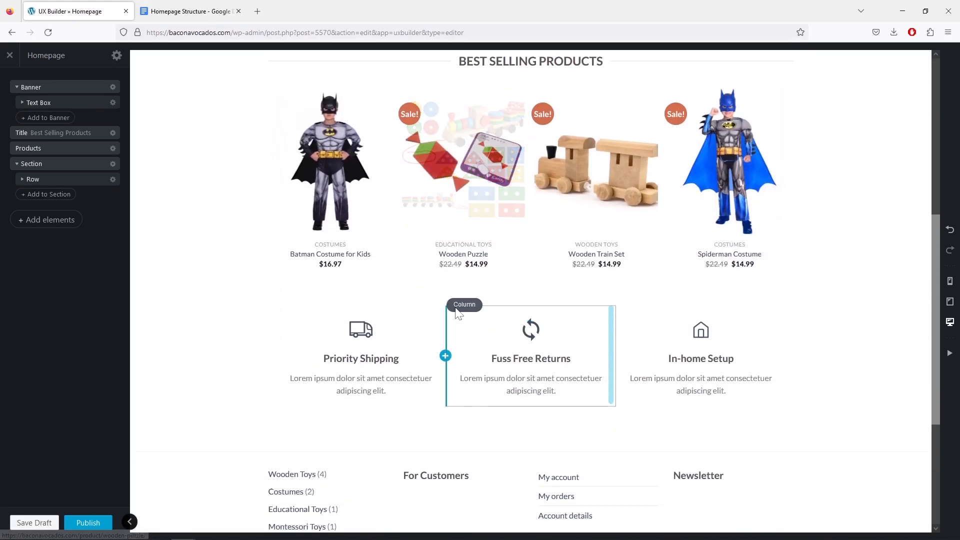
Step: After checking the Homepage Structure document, duplicate the Best Selling Products title and rename the copy "Categories"
{"action": "left_click", "coordinate": [182, 12]}
{"action": "scroll", "coordinate": [428, 277], "scroll_direction": "down", "scroll_amount": 2}
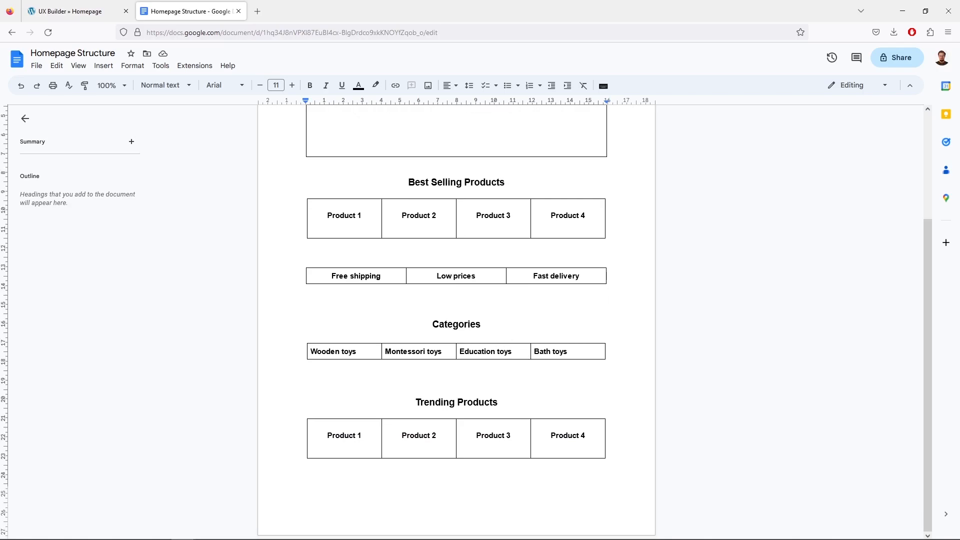
{"action": "left_click", "coordinate": [85, 12]}
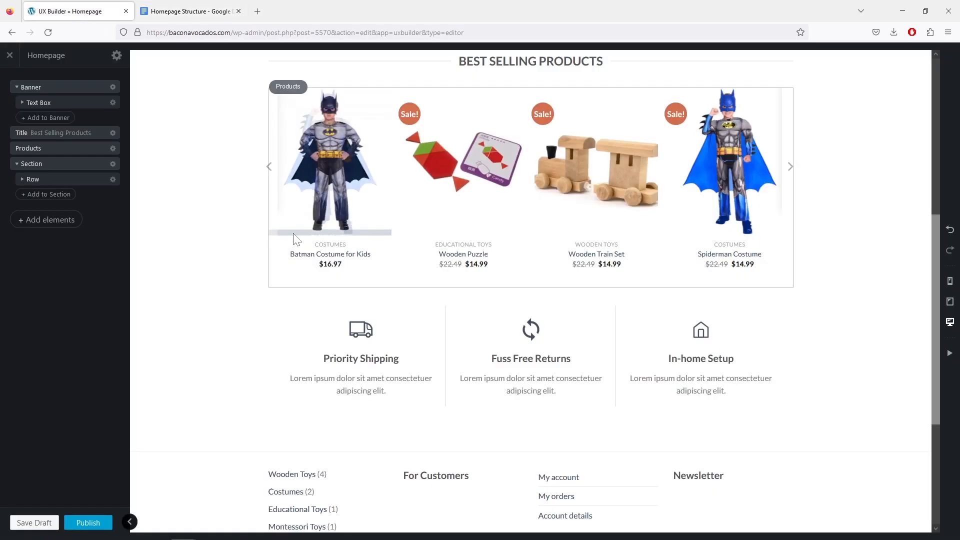
{"action": "scroll", "coordinate": [445, 316], "scroll_direction": "up", "scroll_amount": 1}
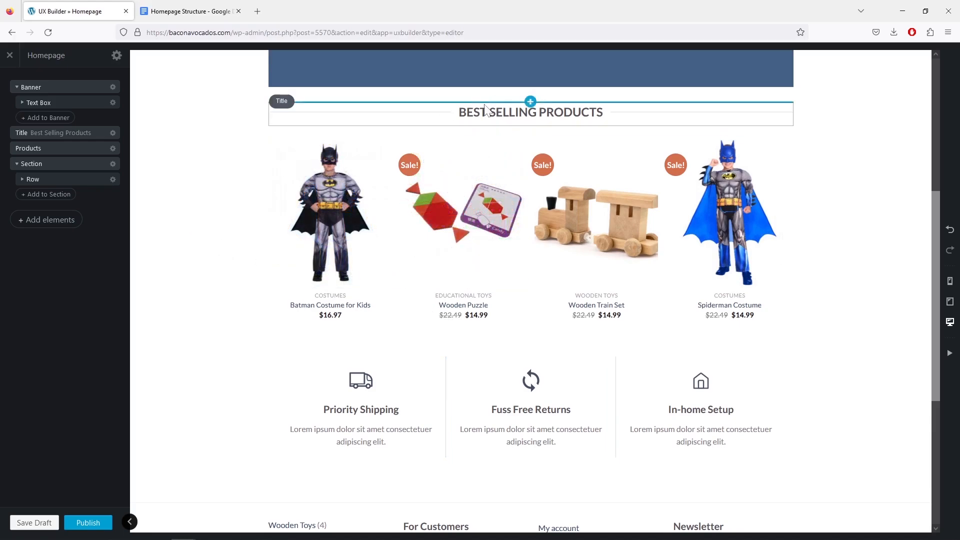
{"action": "left_click", "coordinate": [113, 134]}
{"action": "left_click", "coordinate": [104, 171]}
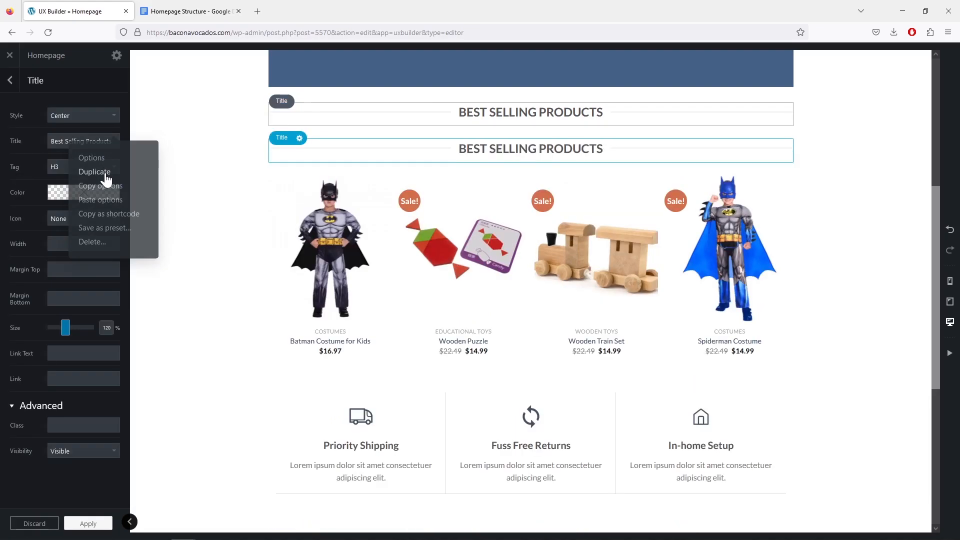
{"action": "triple_click", "coordinate": [84, 141]}
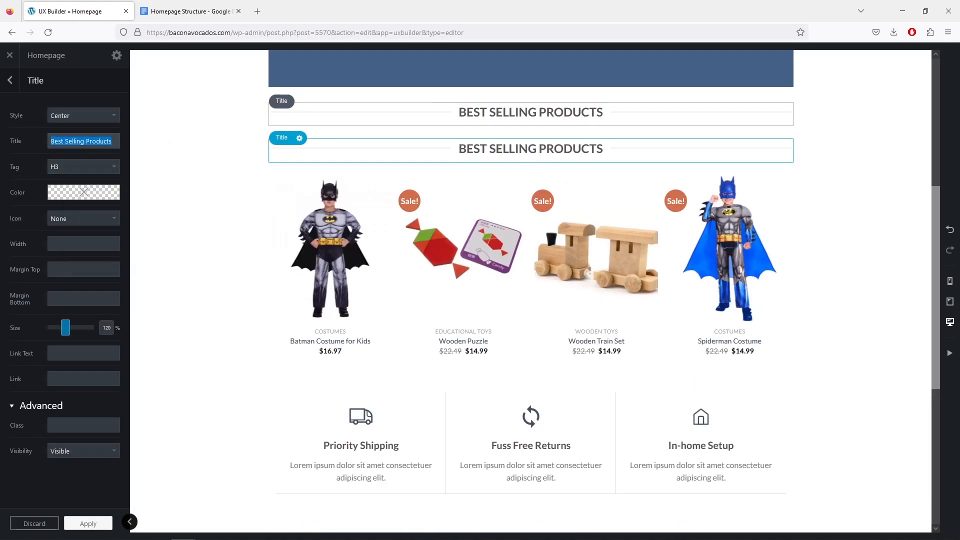
{"action": "type", "text": "Categories"}
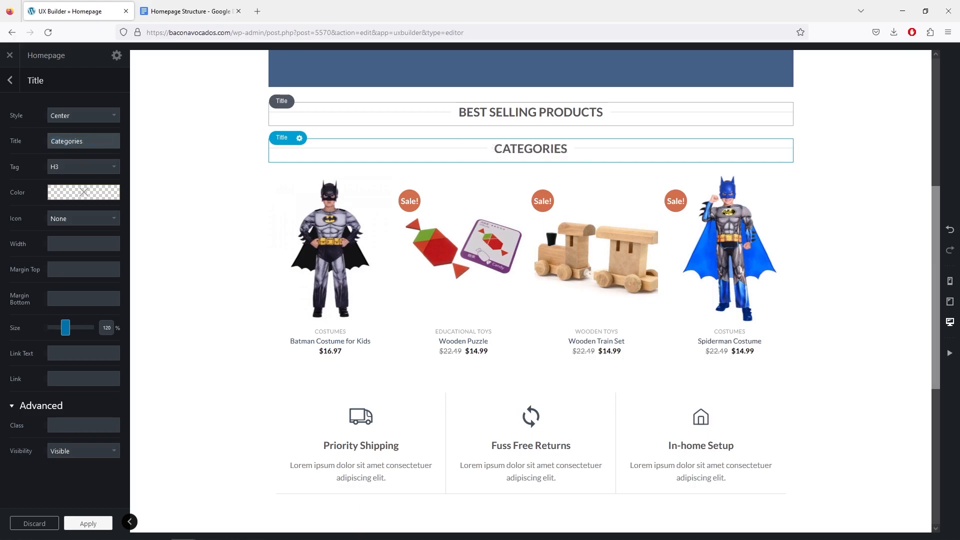
{"action": "left_click", "coordinate": [98, 522]}
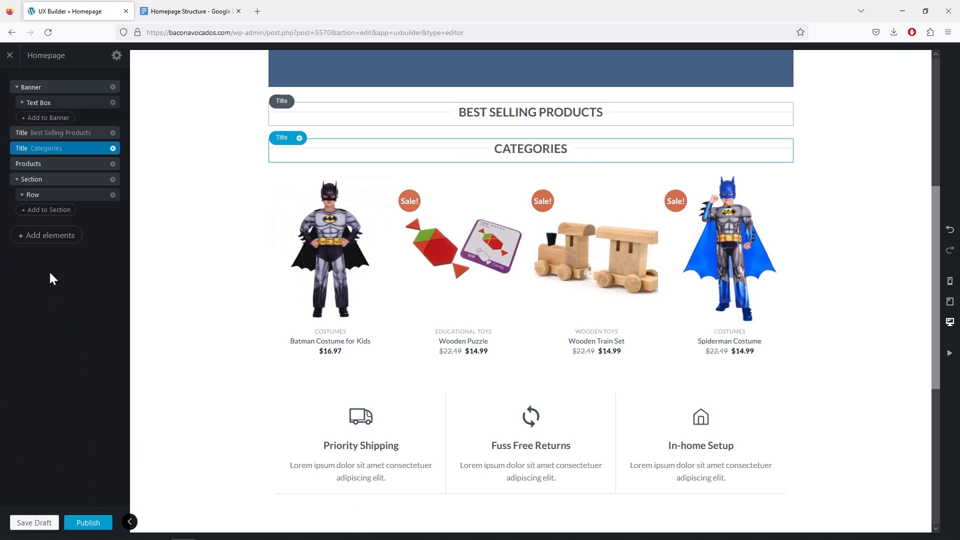
Step: Move the Categories title below the benefits section and add a Product Categories element with the Default preset beneath it
{"action": "left_click_drag", "start_coordinate": [62, 156], "coordinate": [77, 219]}
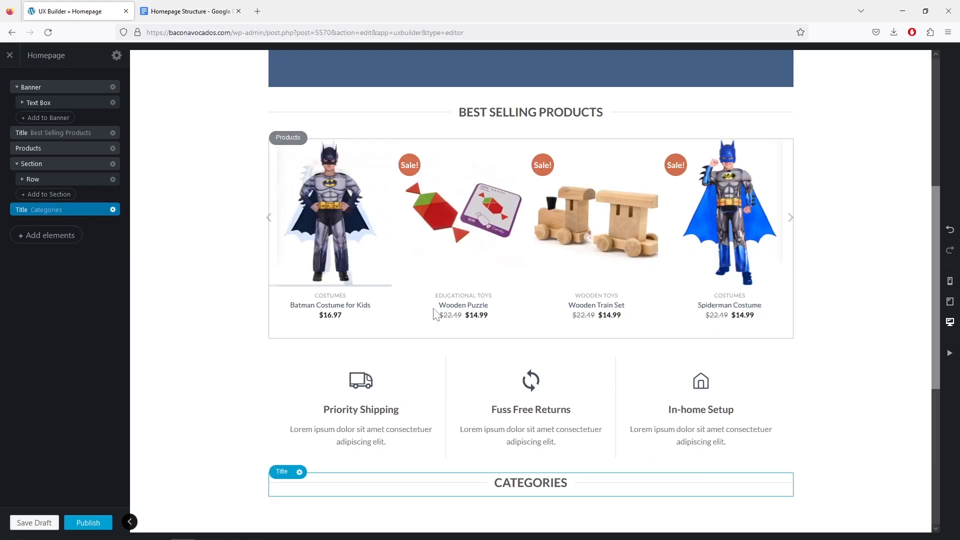
{"action": "scroll", "coordinate": [471, 360], "scroll_direction": "down", "scroll_amount": 3}
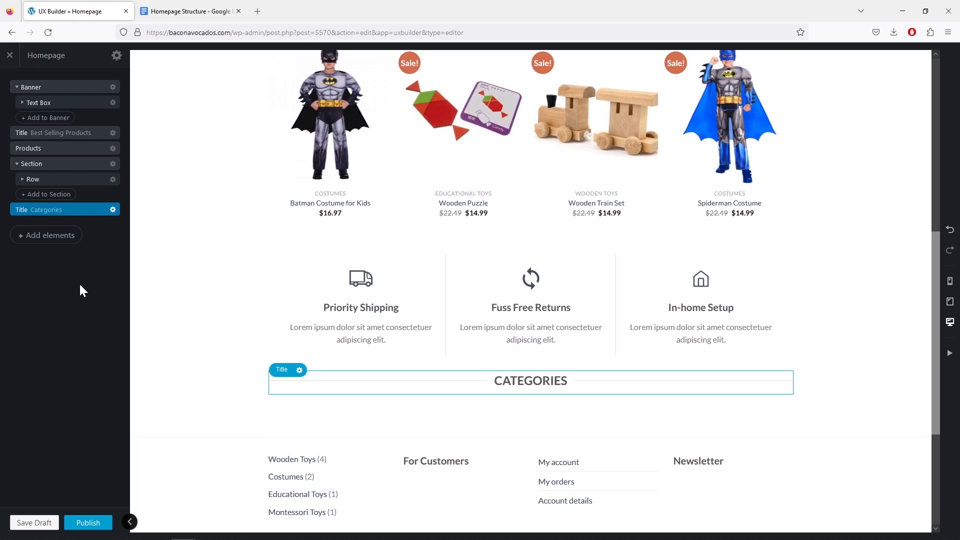
{"action": "left_click", "coordinate": [52, 238]}
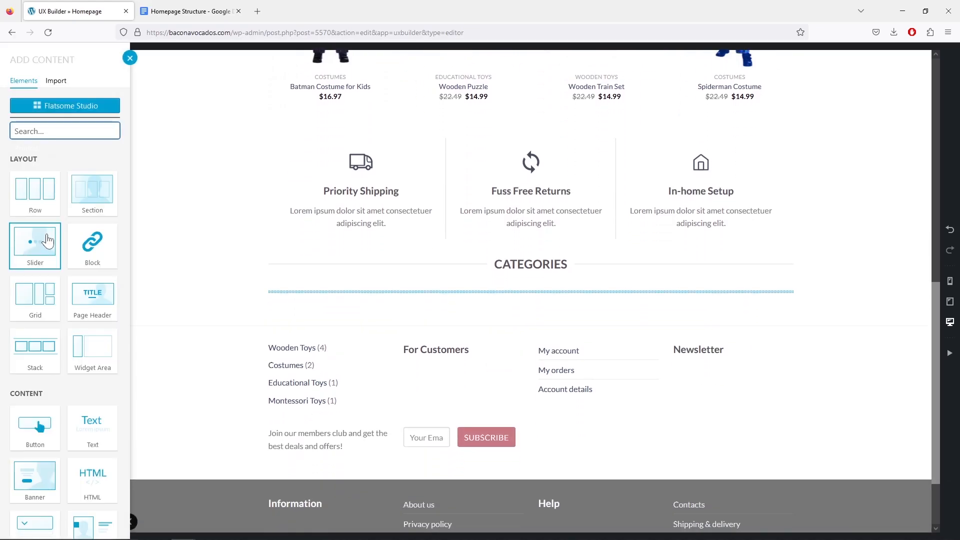
{"action": "type", "text": "cat"}
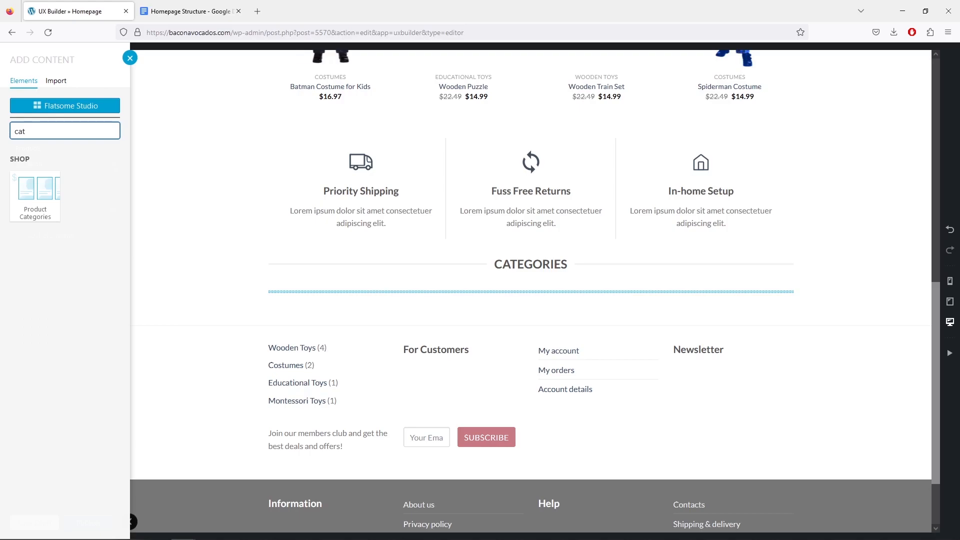
{"action": "left_click", "coordinate": [45, 201]}
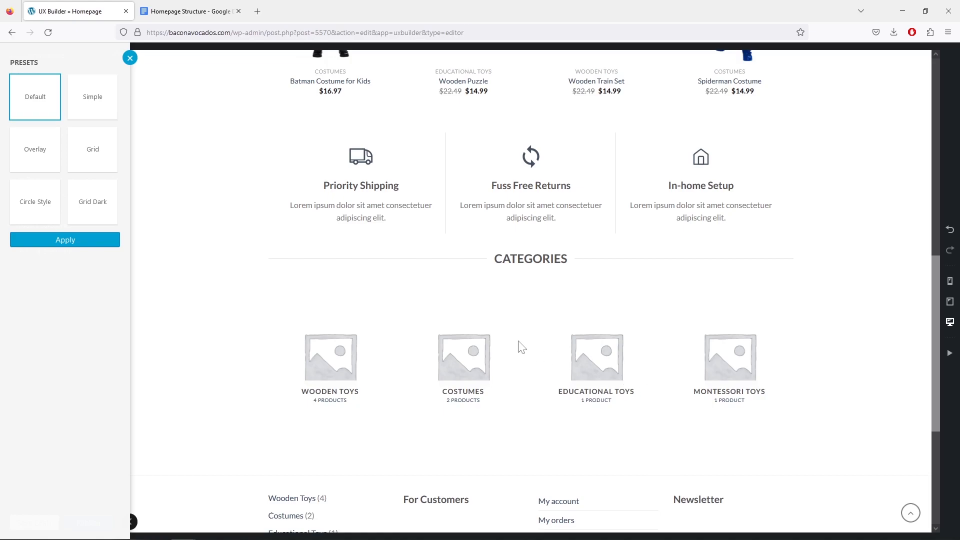
{"action": "left_click", "coordinate": [79, 241]}
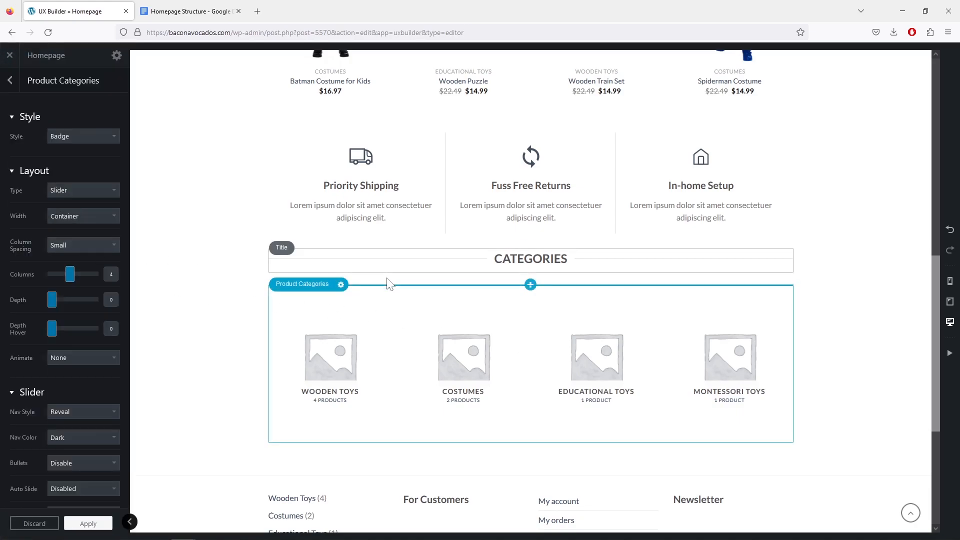
Step: Check the next planned section in the Homepage Structure document, then return to the homepage's element list in UX Builder
{"action": "scroll", "coordinate": [388, 290], "scroll_direction": "up", "scroll_amount": 2}
{"action": "scroll", "coordinate": [383, 288], "scroll_direction": "up", "scroll_amount": 2}
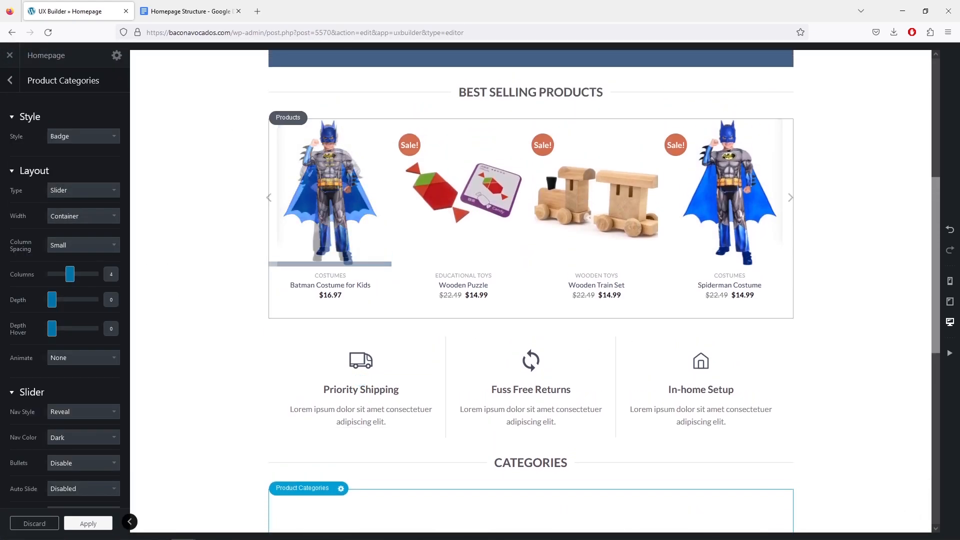
{"action": "left_click", "coordinate": [180, 11]}
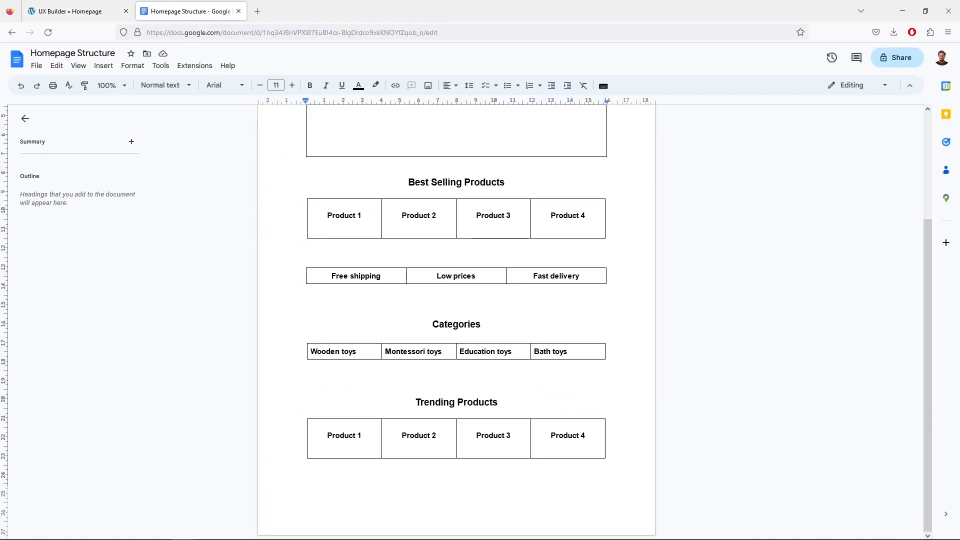
{"action": "left_click", "coordinate": [76, 12]}
{"action": "left_click", "coordinate": [16, 84]}
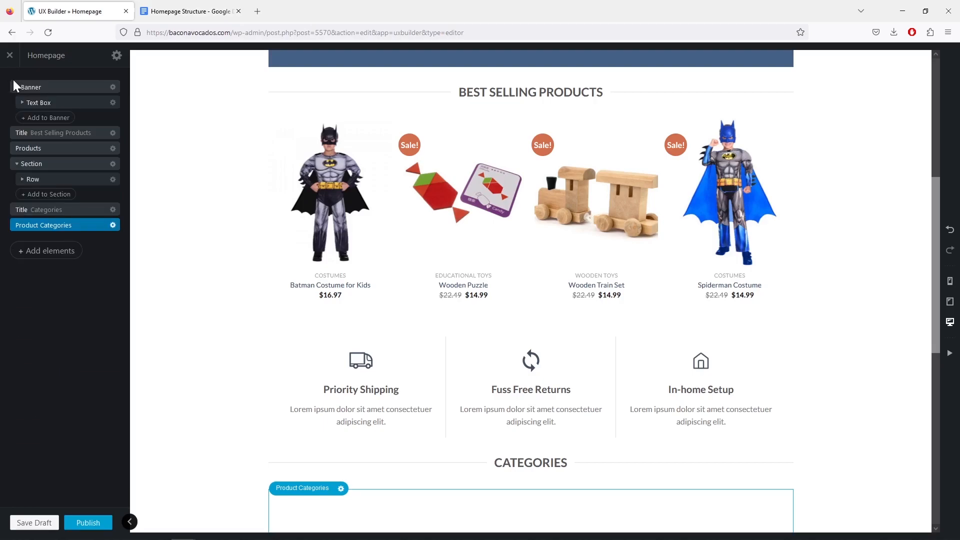
Step: Duplicate the Categories title as "Trending Products" and place the copy below the Product Categories element
{"action": "left_click", "coordinate": [113, 211]}
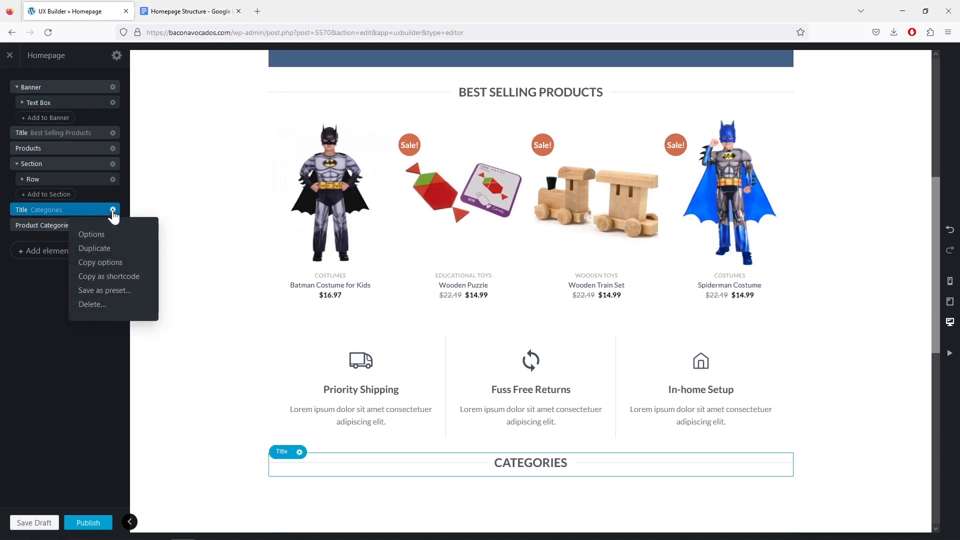
{"action": "left_click", "coordinate": [111, 249]}
{"action": "double_click", "coordinate": [66, 141]}
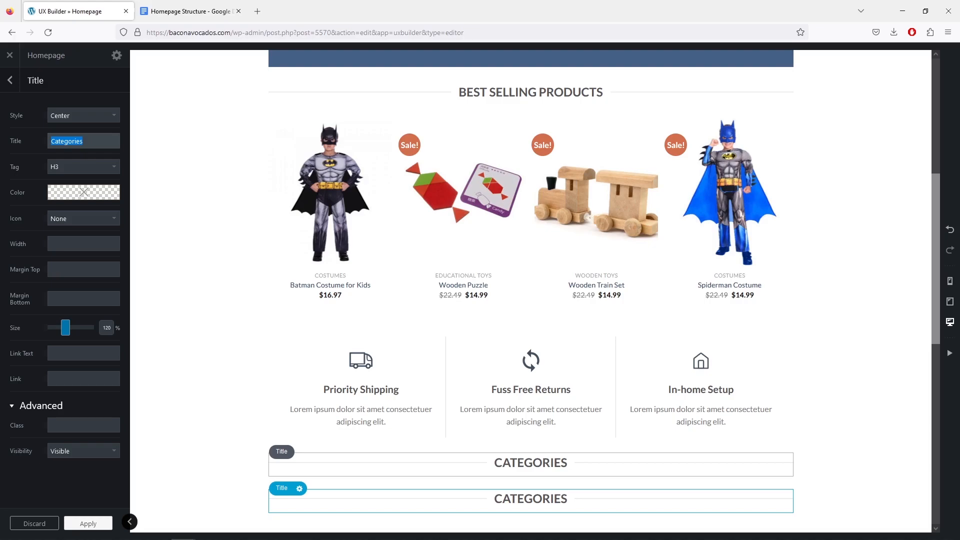
{"action": "type", "text": "Trending Products"}
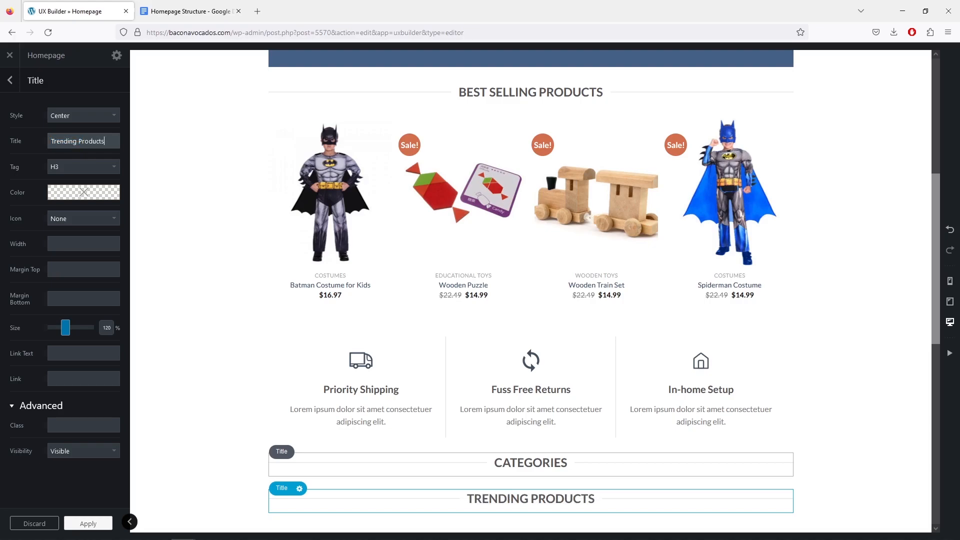
{"action": "left_click", "coordinate": [94, 525]}
{"action": "left_click_drag", "start_coordinate": [70, 226], "coordinate": [90, 258]}
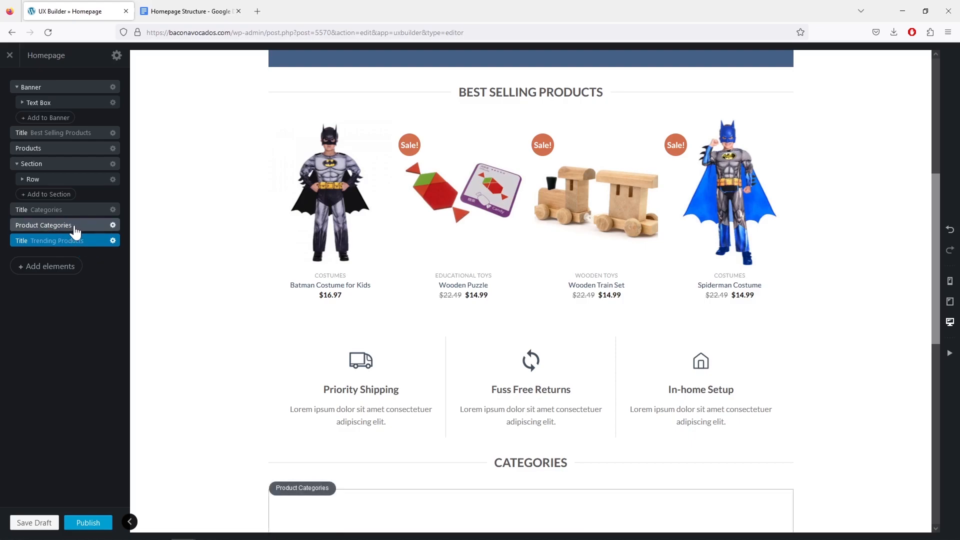
{"action": "scroll", "coordinate": [350, 330], "scroll_direction": "down", "scroll_amount": 5}
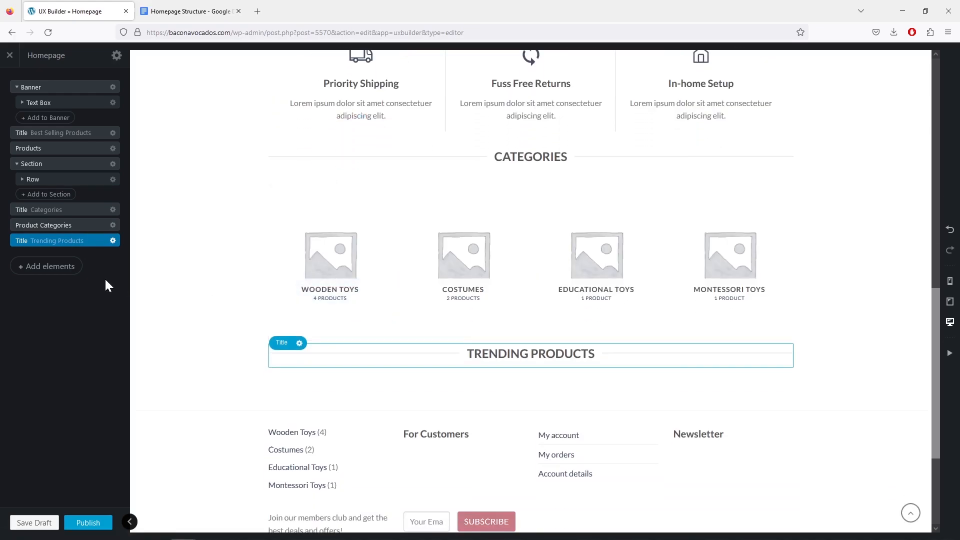
Step: Place a duplicate of the Products element, with its post filter ordered by Random, below the Trending Products title
{"action": "left_click", "coordinate": [113, 149]}
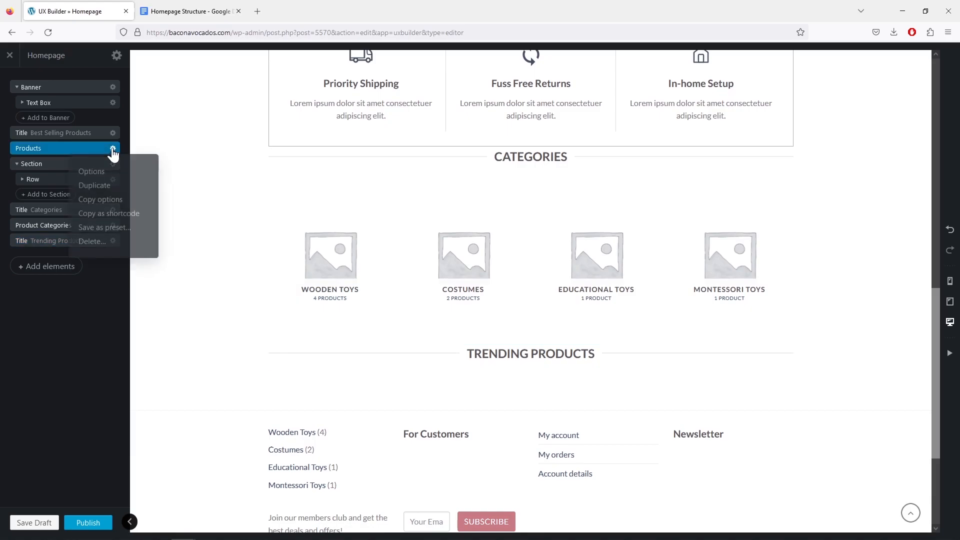
{"action": "left_click", "coordinate": [115, 192]}
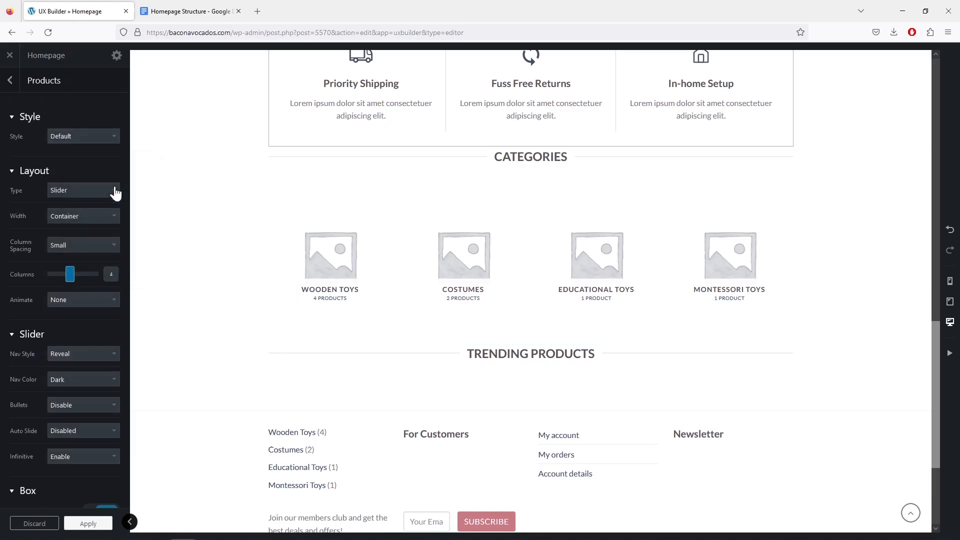
{"action": "scroll", "coordinate": [104, 244], "scroll_direction": "down", "scroll_amount": 7}
{"action": "scroll", "coordinate": [103, 244], "scroll_direction": "down", "scroll_amount": 5}
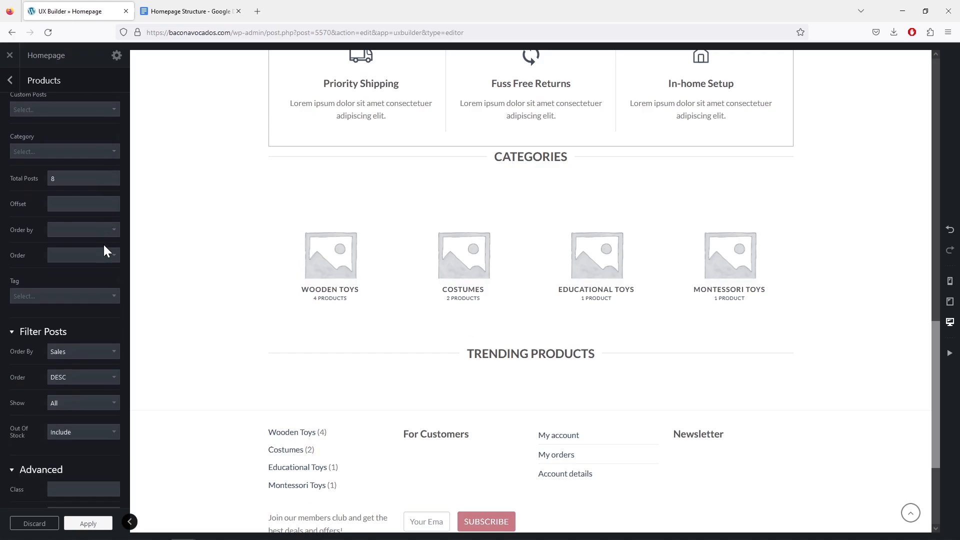
{"action": "left_click", "coordinate": [109, 352]}
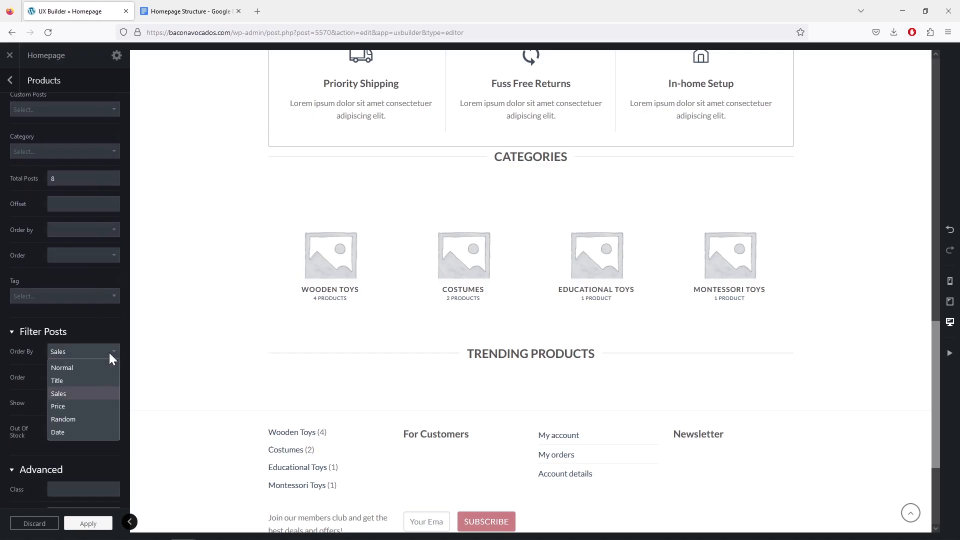
{"action": "left_click", "coordinate": [90, 418]}
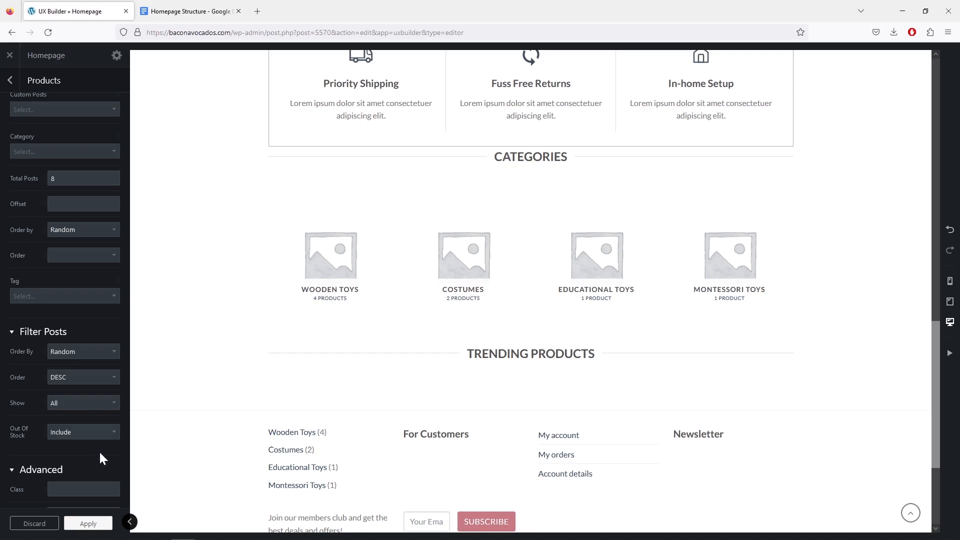
{"action": "left_click", "coordinate": [88, 524]}
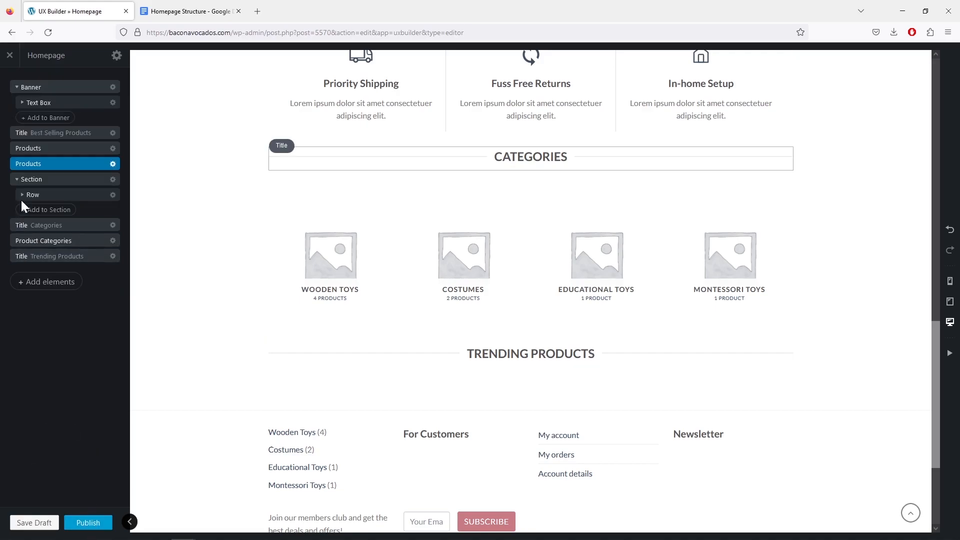
{"action": "left_click_drag", "start_coordinate": [62, 168], "coordinate": [70, 270]}
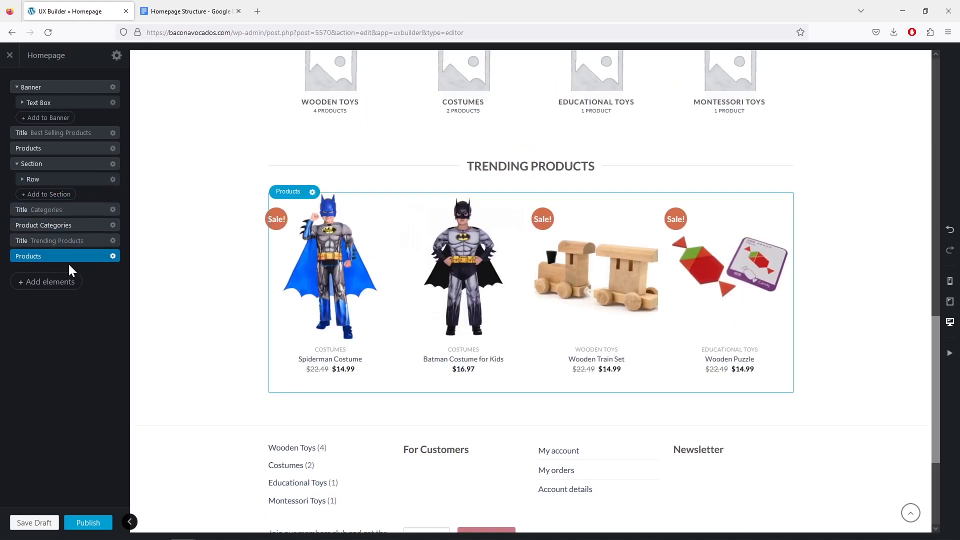
Step: Set the banner's background image to mediniai-zaislai-galvociukas.jpg, the toys on light blue background, from the media library
{"action": "scroll", "coordinate": [349, 254], "scroll_direction": "up", "scroll_amount": 6}
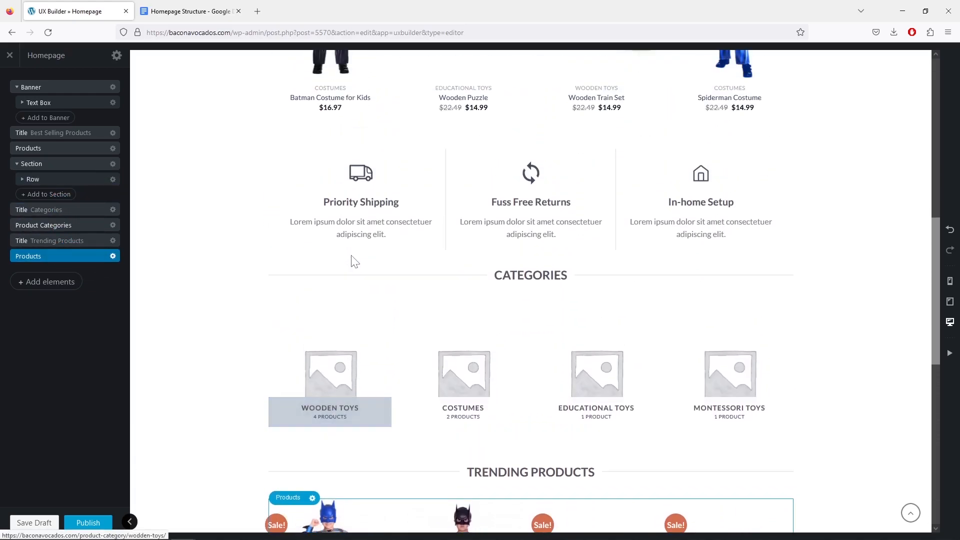
{"action": "scroll", "coordinate": [353, 260], "scroll_direction": "up", "scroll_amount": 10}
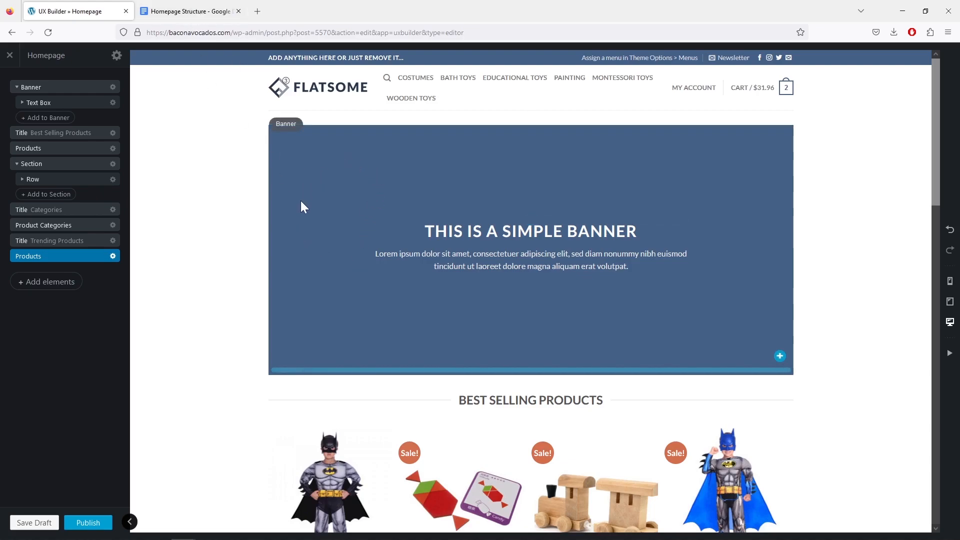
{"action": "left_click", "coordinate": [113, 87]}
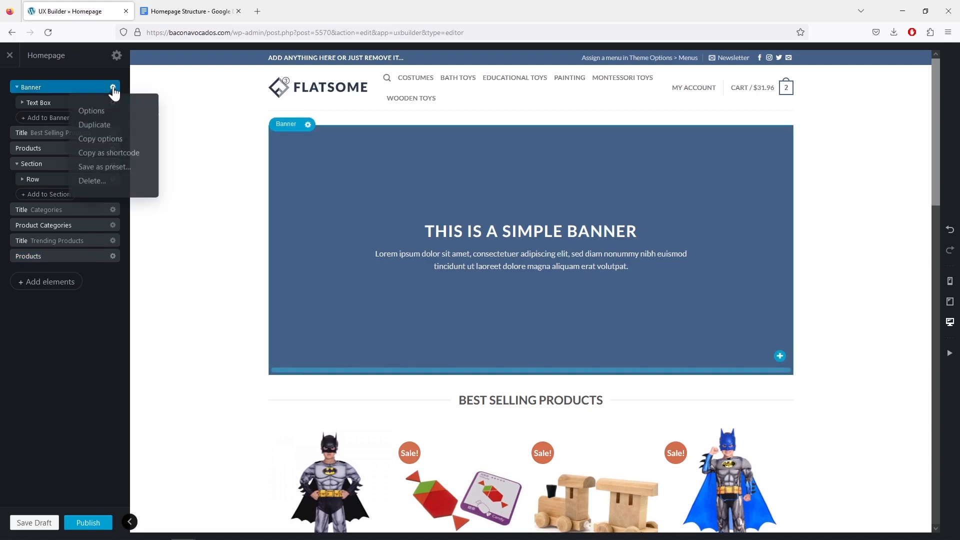
{"action": "left_click", "coordinate": [91, 112]}
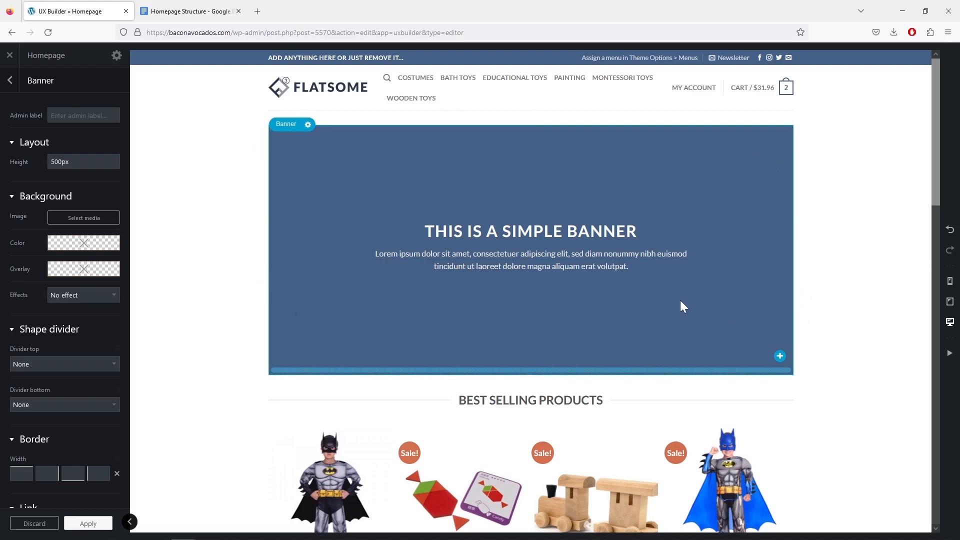
{"action": "left_click", "coordinate": [90, 216]}
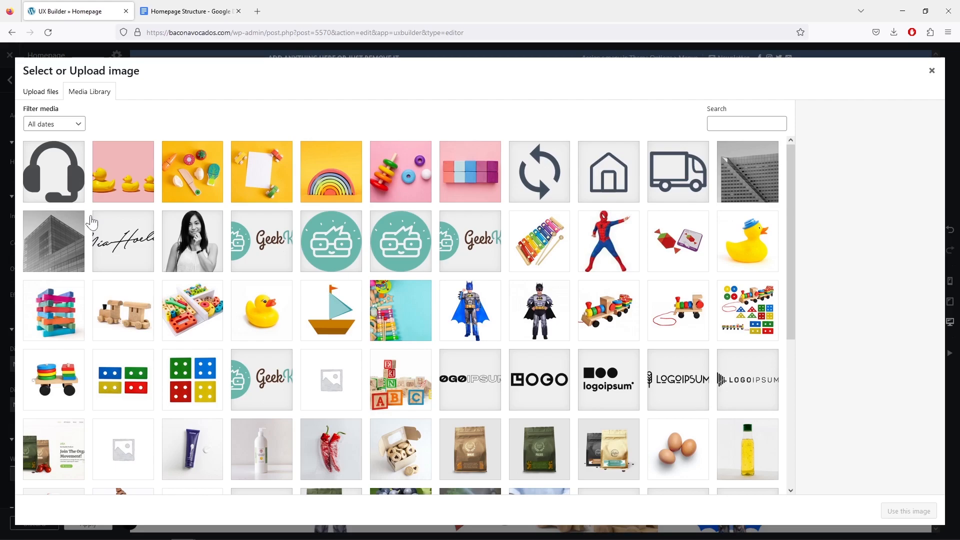
{"action": "scroll", "coordinate": [257, 221], "scroll_direction": "down", "scroll_amount": 2}
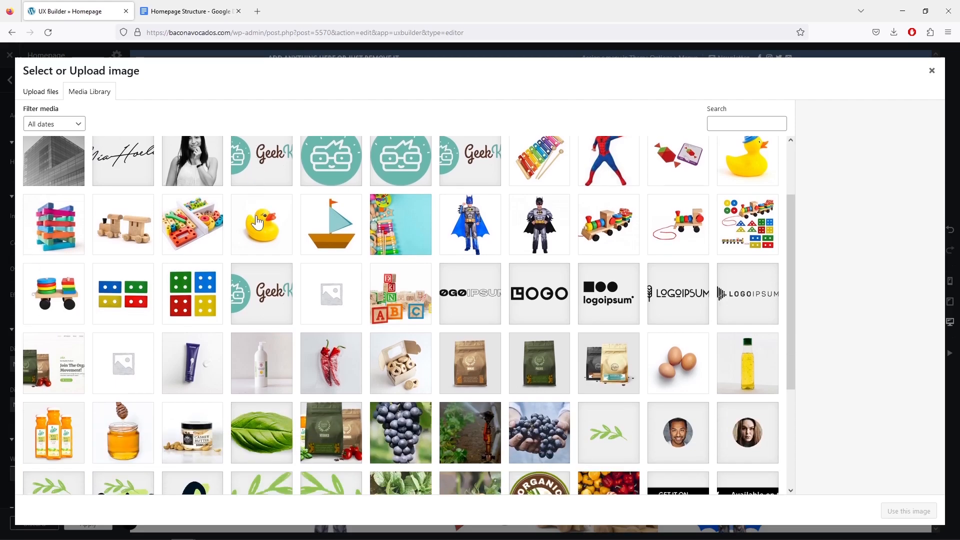
{"action": "left_click", "coordinate": [425, 223]}
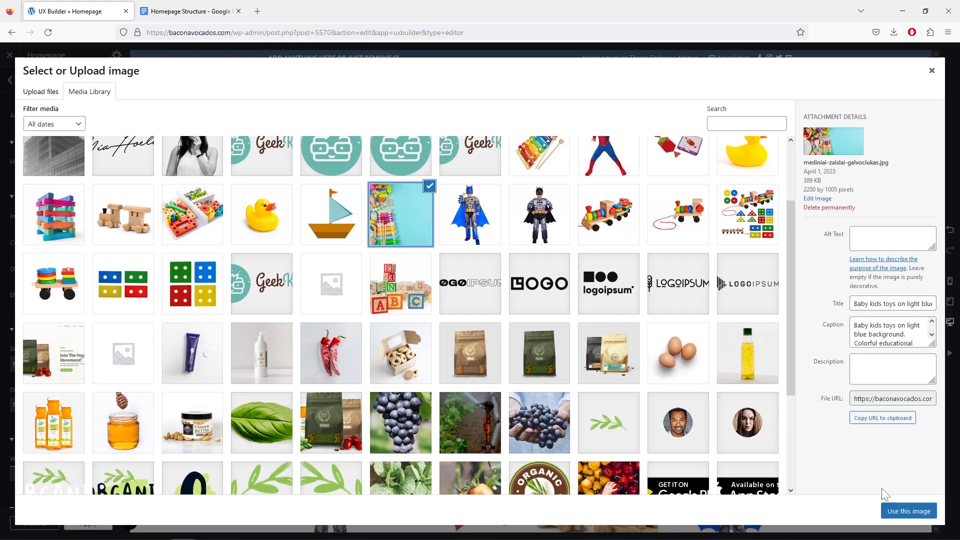
{"action": "left_click", "coordinate": [928, 511]}
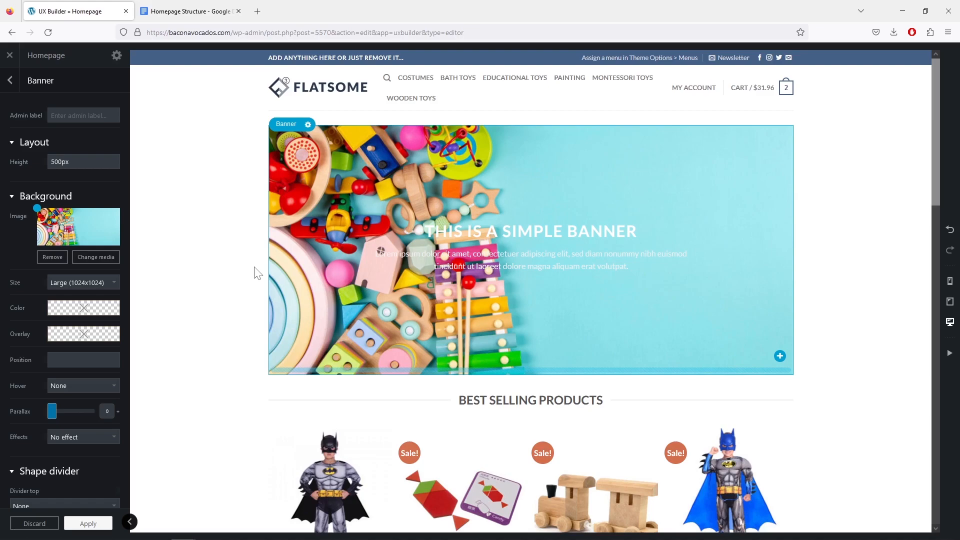
Step: Set the banner's background image size to 2048x2048 and the banner height to 600px
{"action": "left_click", "coordinate": [109, 282]}
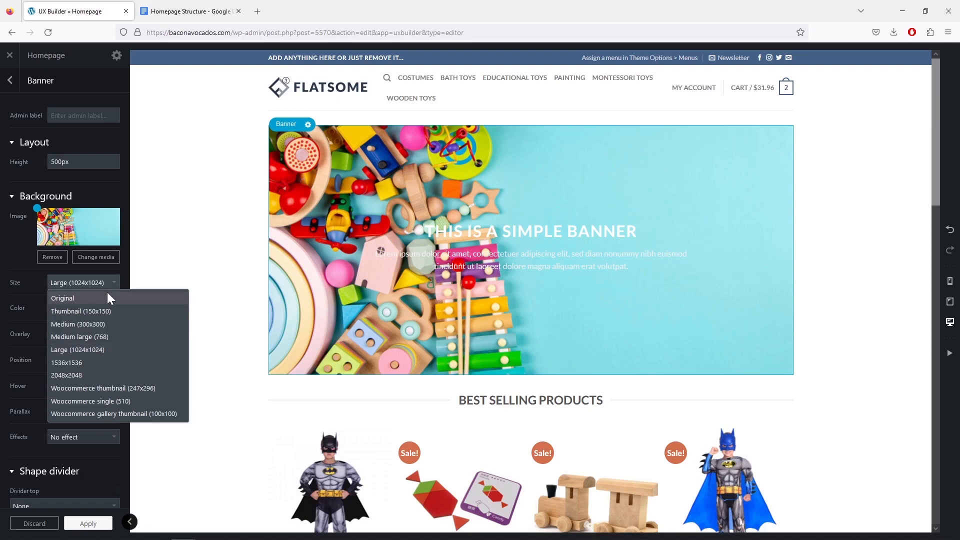
{"action": "left_click", "coordinate": [103, 374]}
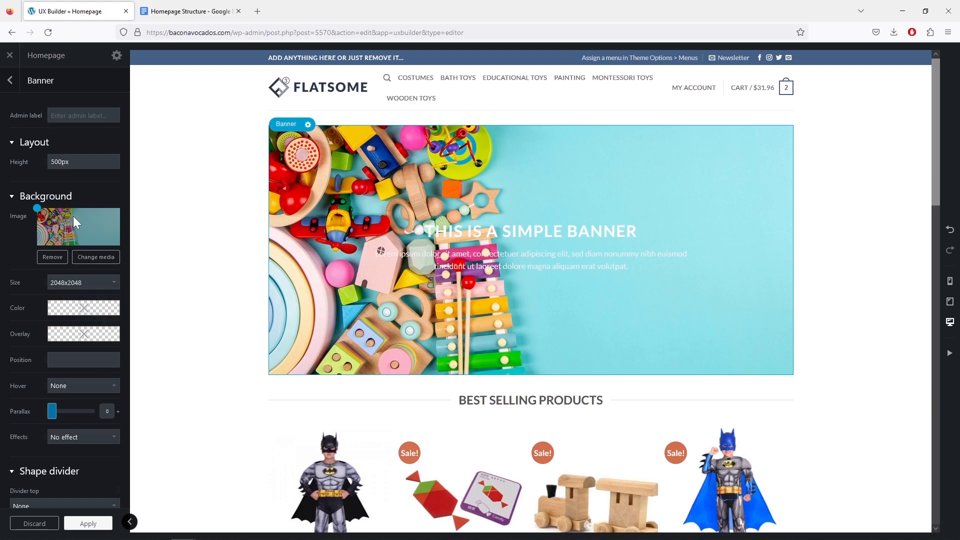
{"action": "mouse_move", "coordinate": [56, 180]}
{"action": "left_click_drag", "start_coordinate": [55, 162], "coordinate": [51, 162]}
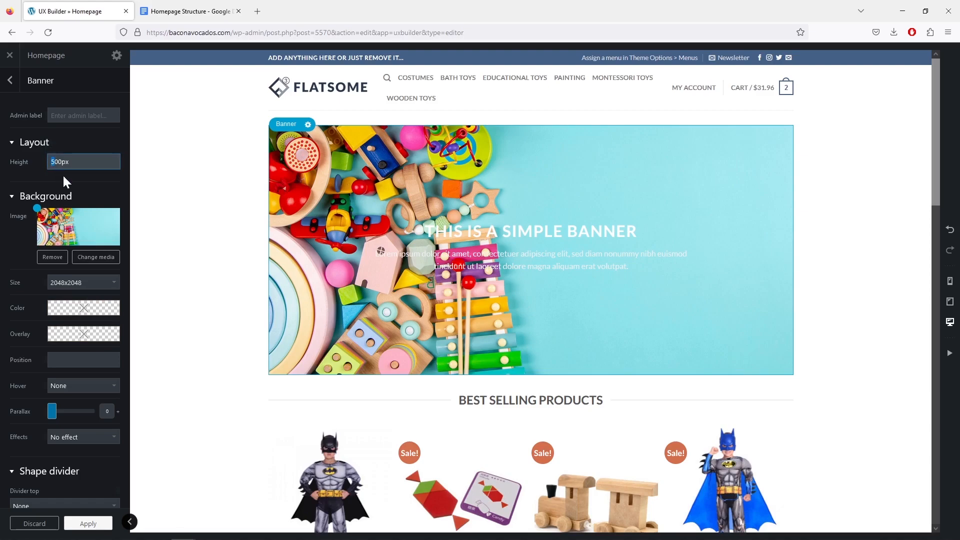
{"action": "type", "text": "6"}
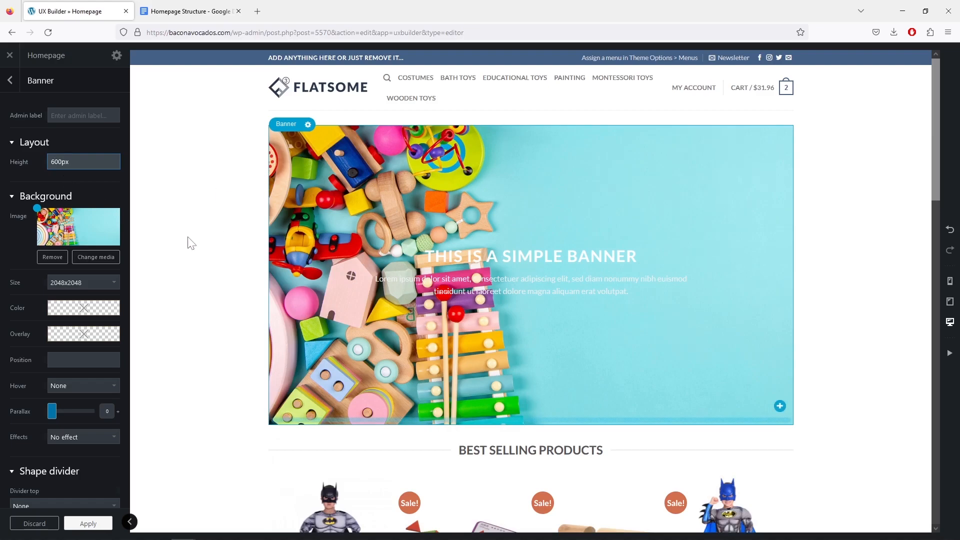
Step: Set the homepage's template to Page - Full Width in the post settings and apply it
{"action": "left_click", "coordinate": [116, 56]}
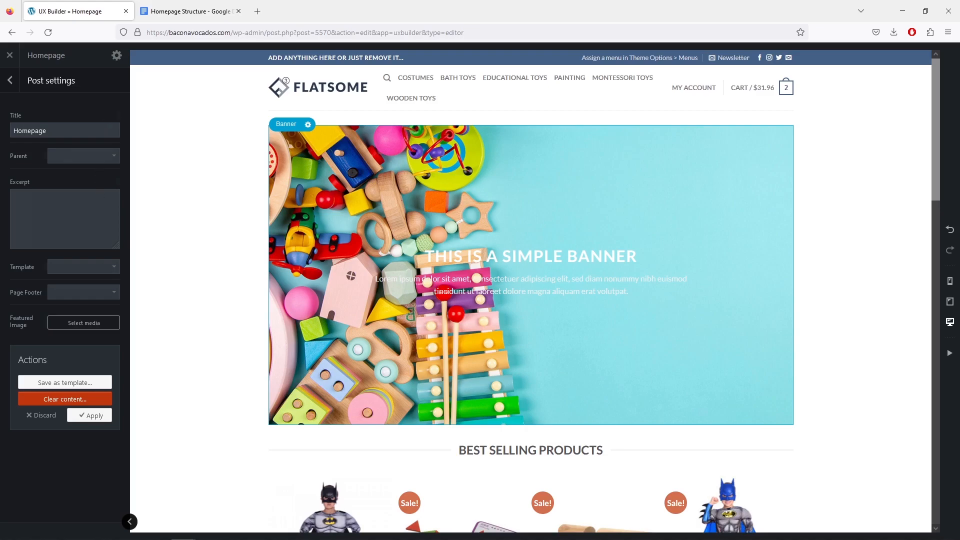
{"action": "left_click", "coordinate": [111, 270]}
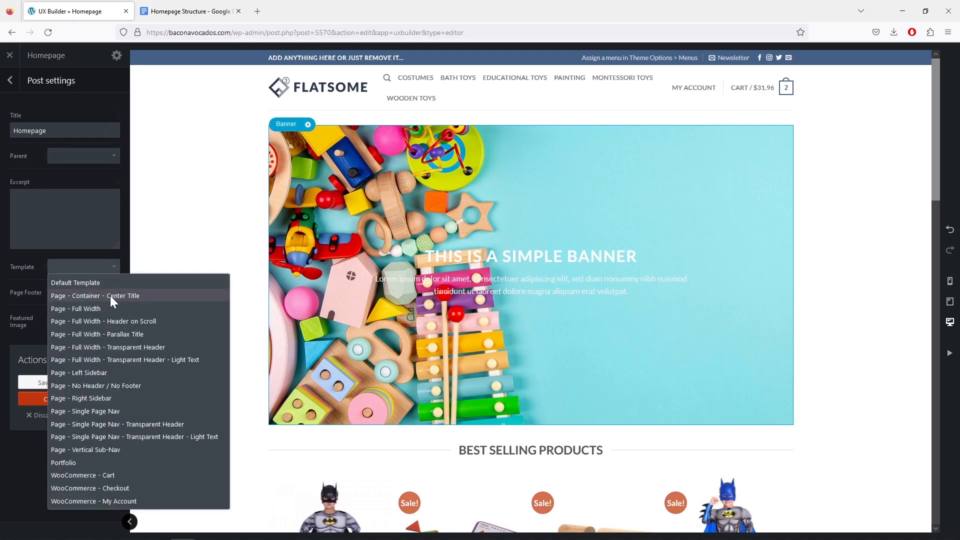
{"action": "left_click", "coordinate": [116, 308]}
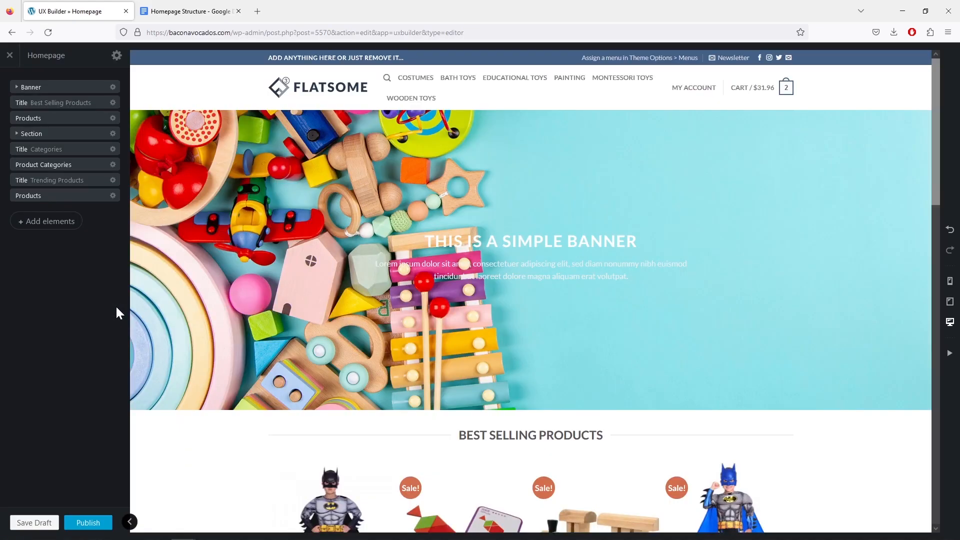
Step: Narrow the banner's text box and move it onto the empty blue area beside the toys
{"action": "left_click", "coordinate": [539, 257]}
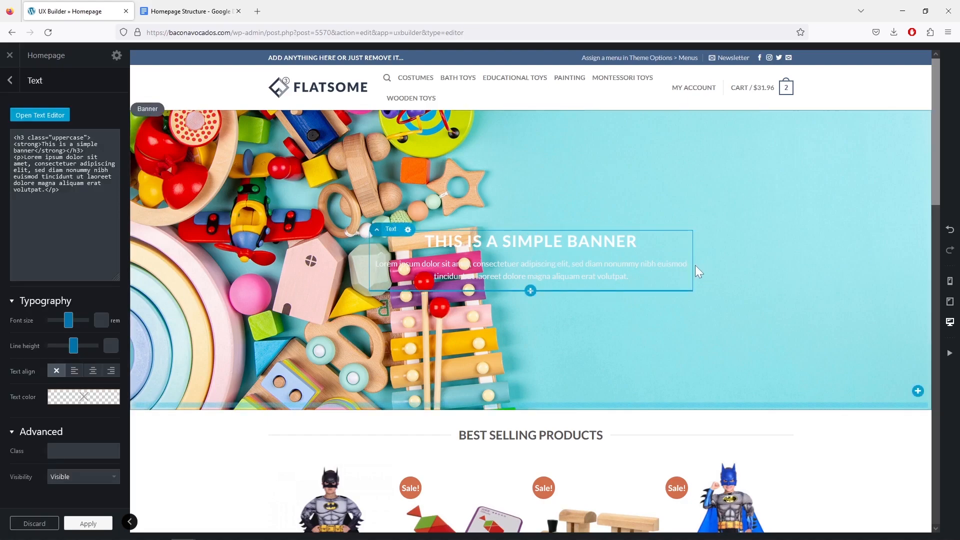
{"action": "left_click_drag", "start_coordinate": [690, 263], "coordinate": [617, 274]}
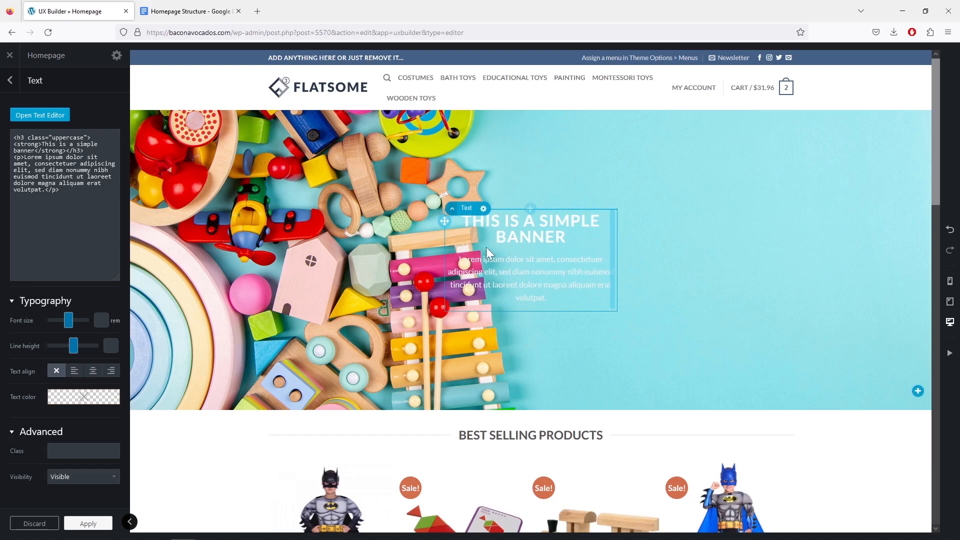
{"action": "mouse_move", "coordinate": [455, 225]}
{"action": "left_mouse_down"}
{"action": "mouse_move", "coordinate": [567, 225]}
{"action": "mouse_move", "coordinate": [574, 196]}
{"action": "left_mouse_up"}
Step: Replace the banner text with the heading "TOY STORE" and the line "Smart Toys for Clever Kids"
{"action": "left_click", "coordinate": [65, 225]}
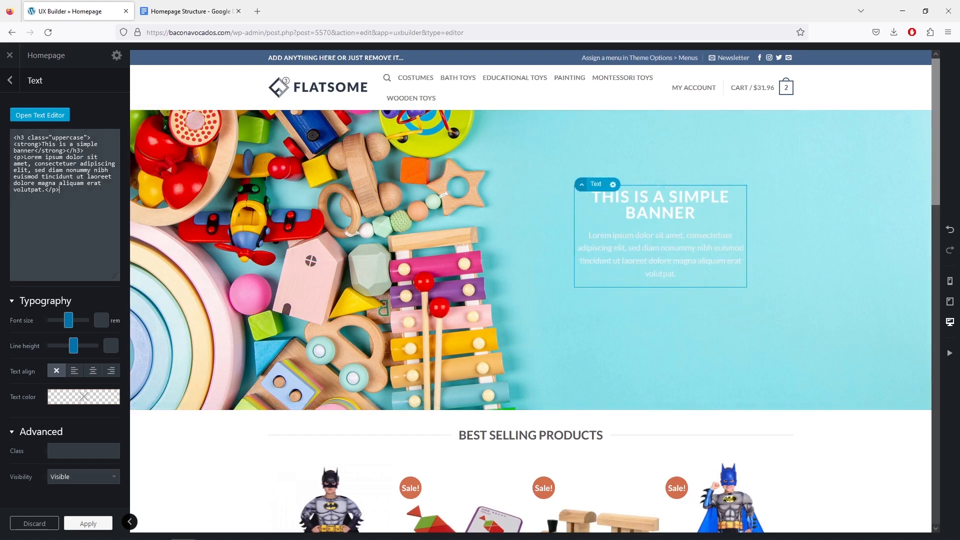
{"action": "left_click", "coordinate": [48, 118]}
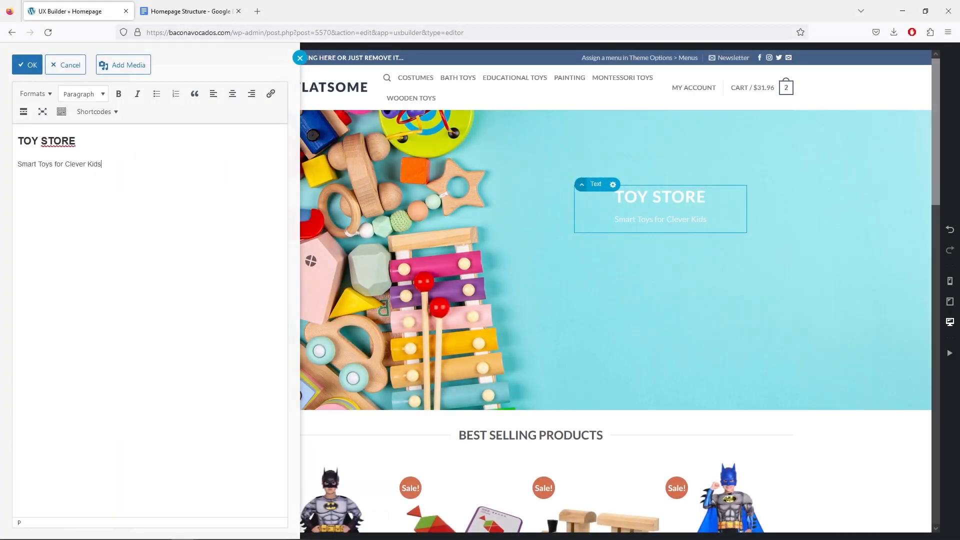
{"action": "left_click", "coordinate": [27, 65]}
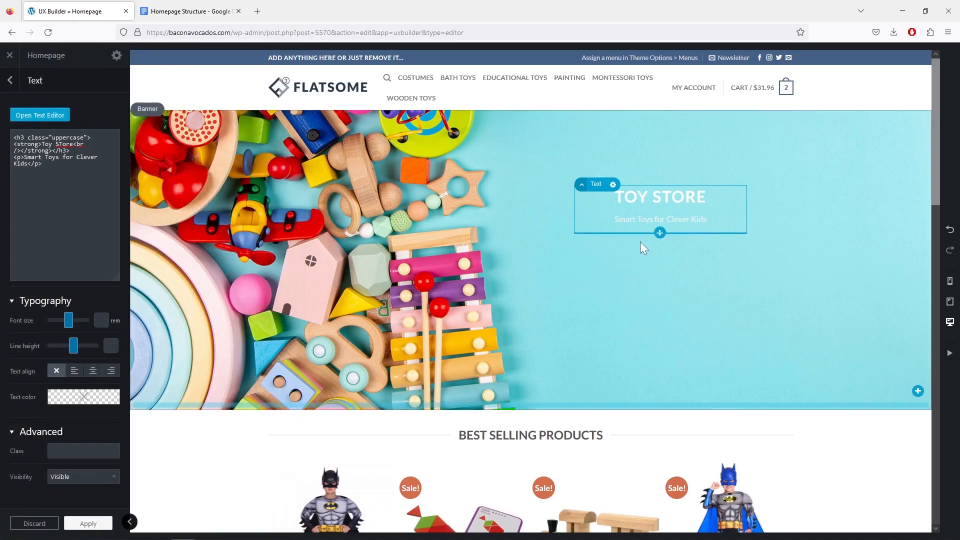
Step: Set the banner text's font size to 1.9 rem and widen its text box slightly so the heading fits one line
{"action": "left_click_drag", "start_coordinate": [69, 321], "coordinate": [63, 325]}
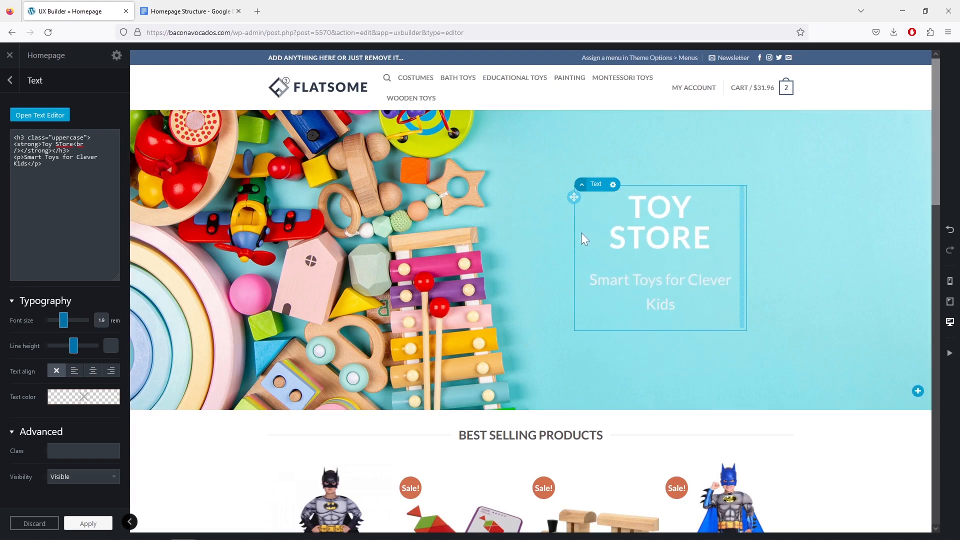
{"action": "left_click_drag", "start_coordinate": [742, 251], "coordinate": [749, 251]}
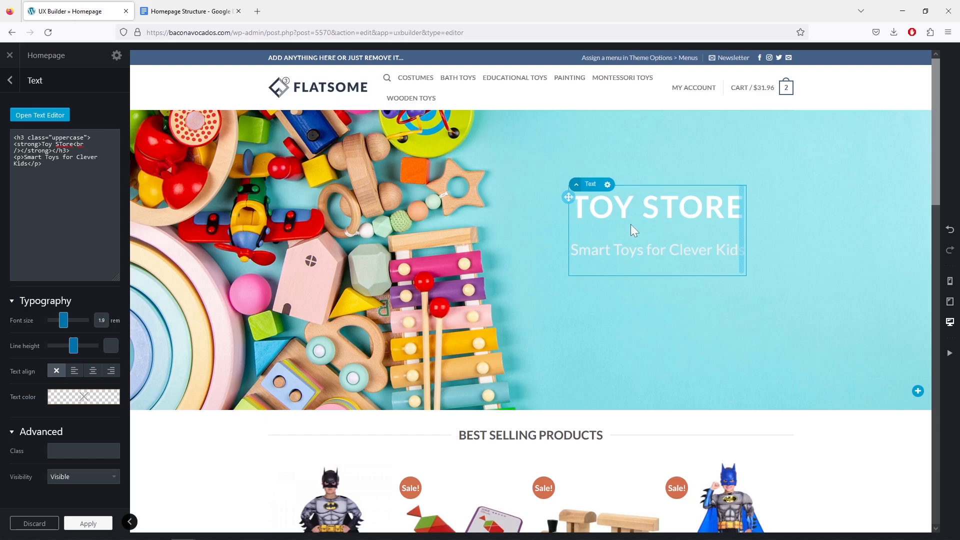
Step: Change the TOY STORE heading to Heading 4 and set the banner text's font size to 2.05 rem
{"action": "left_click", "coordinate": [40, 116]}
{"action": "triple_click", "coordinate": [58, 141]}
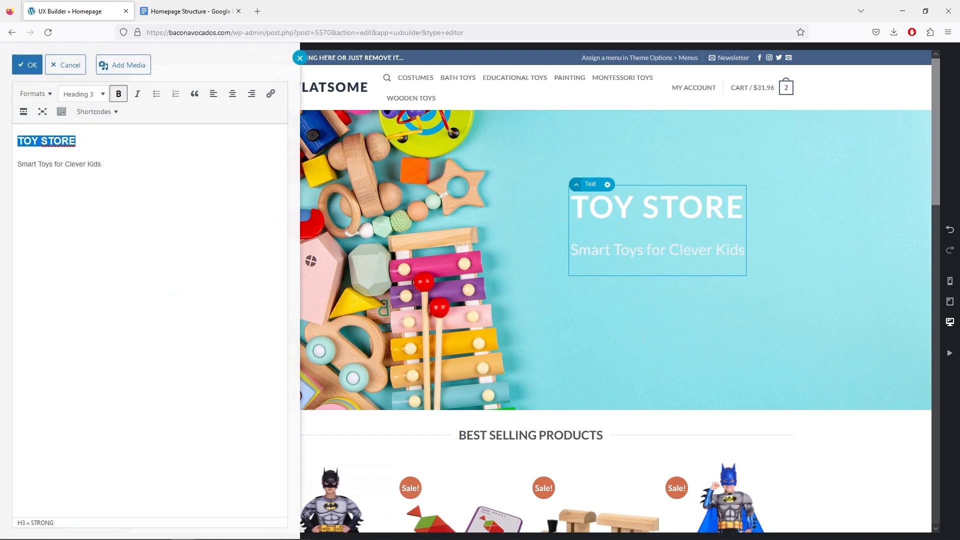
{"action": "left_click", "coordinate": [95, 94]}
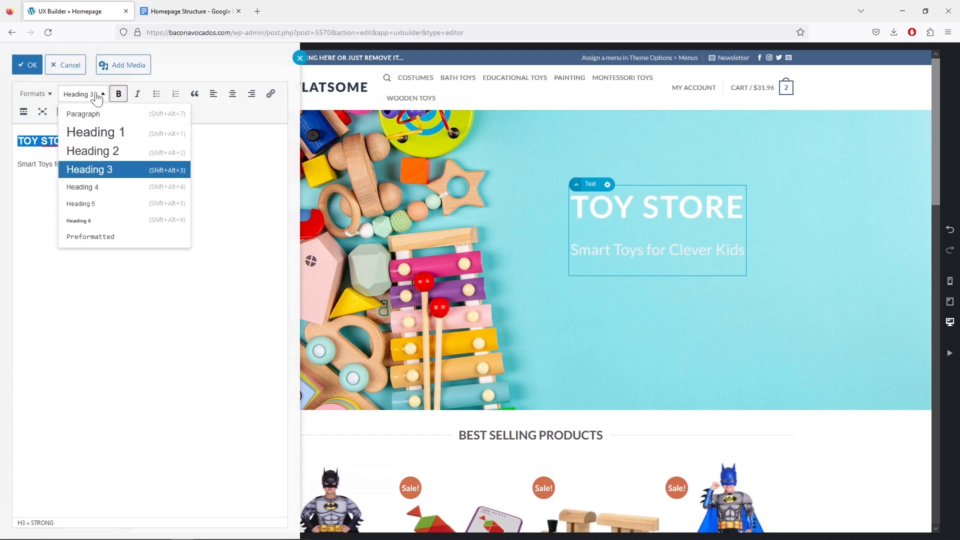
{"action": "left_click", "coordinate": [119, 194]}
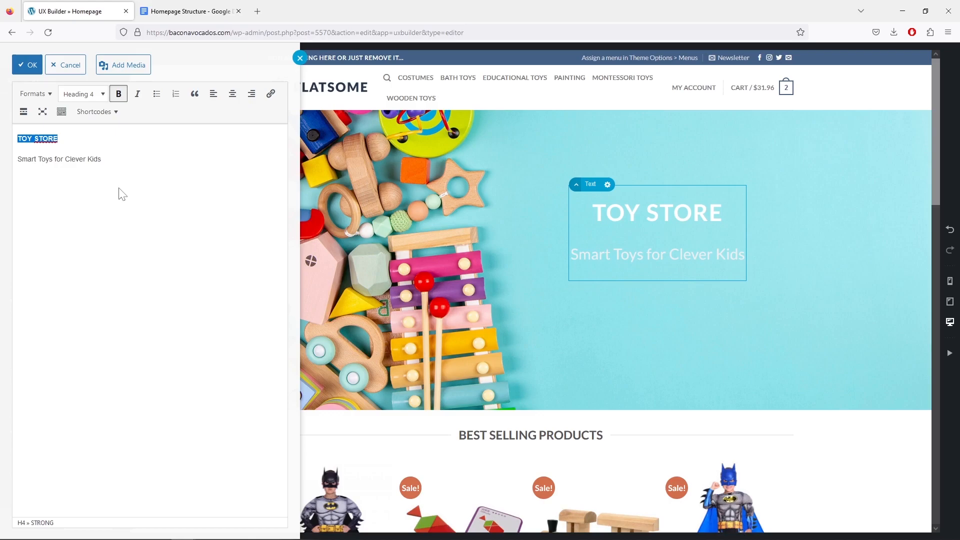
{"action": "left_click", "coordinate": [29, 65]}
{"action": "left_click_drag", "start_coordinate": [65, 328], "coordinate": [66, 329]}
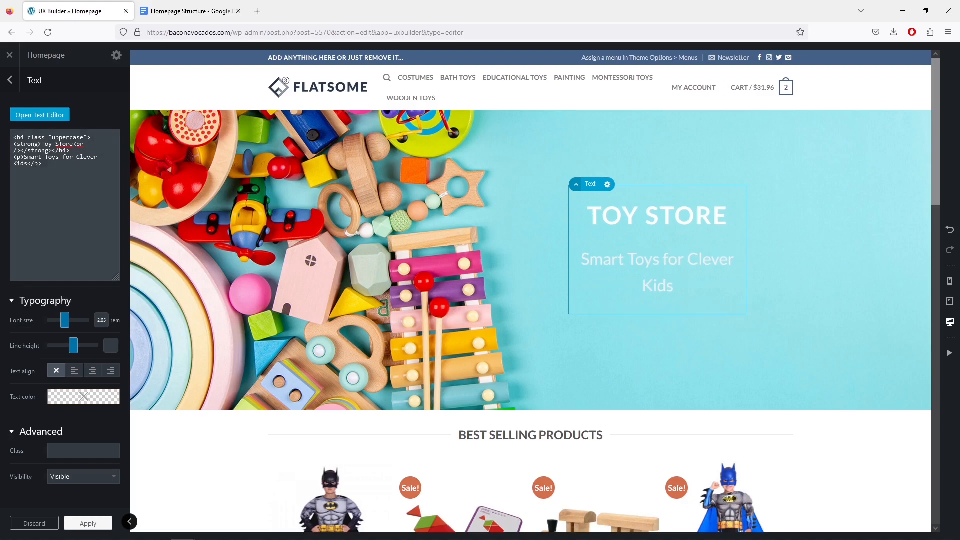
Step: Add an exclamation mark after "Smart Toys for Clever Kids" and set the text color to dark grey, rgb(54, 54, 54)
{"action": "left_click", "coordinate": [36, 115]}
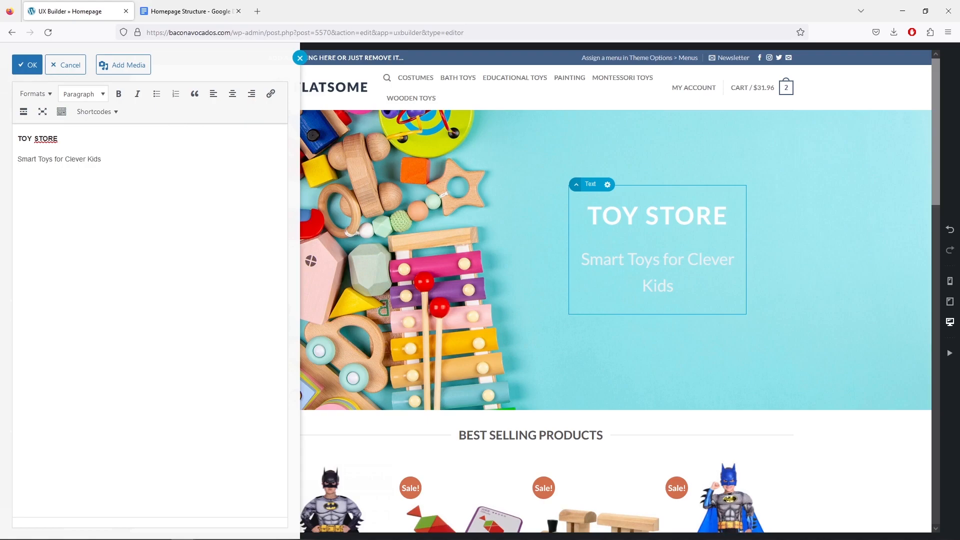
{"action": "type", "text": "!"}
{"action": "left_click", "coordinate": [28, 64]}
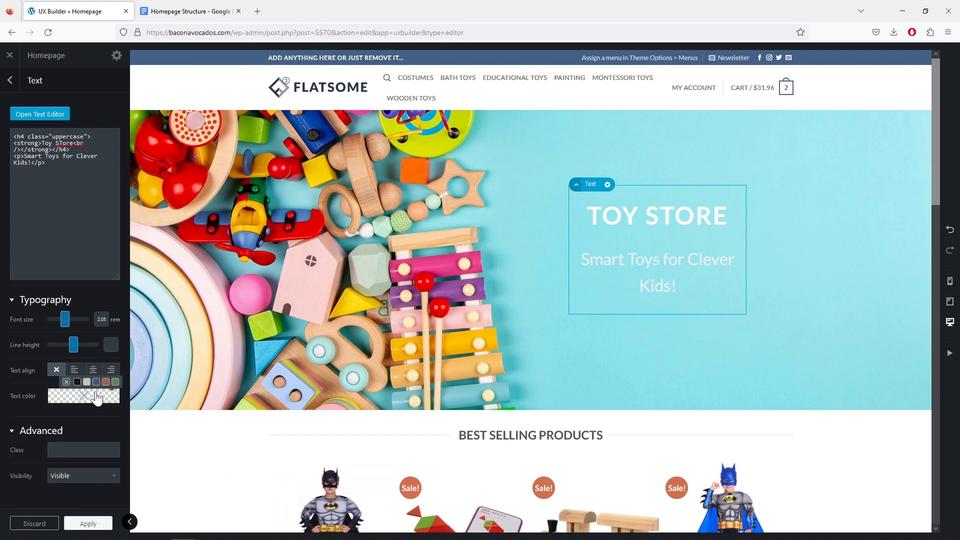
{"action": "left_click", "coordinate": [96, 400]}
{"action": "left_click_drag", "start_coordinate": [61, 448], "coordinate": [46, 465]}
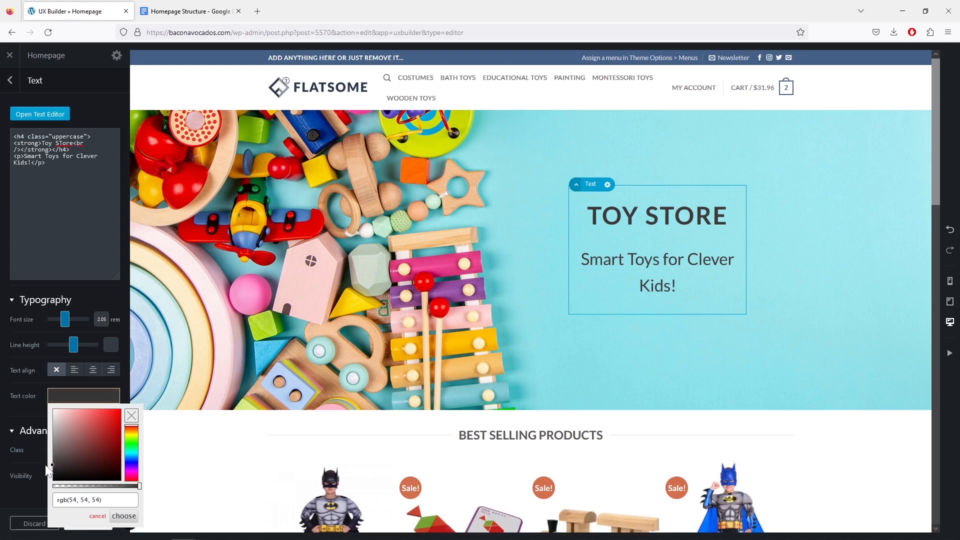
{"action": "left_click", "coordinate": [95, 292]}
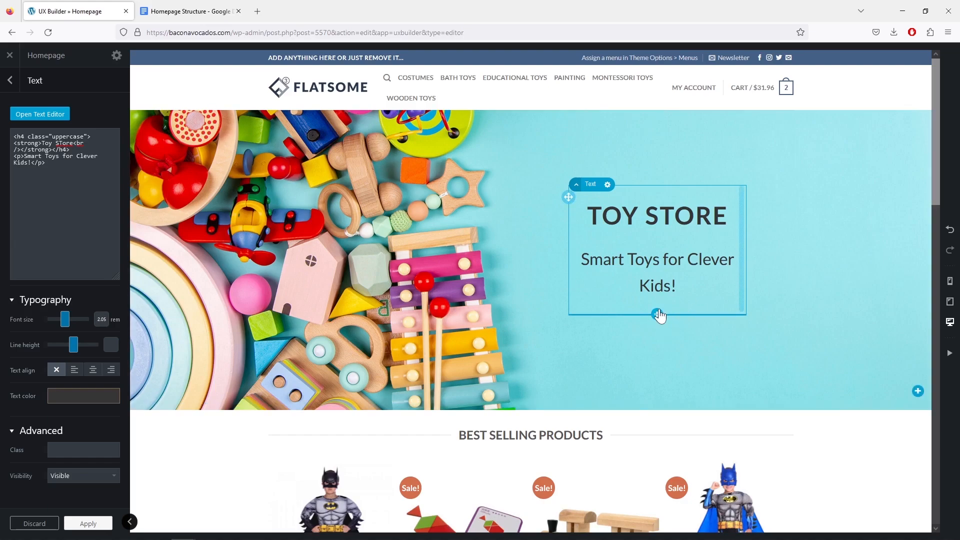
Step: Add a button with the Simple preset to the banner's text box, below the text
{"action": "left_click", "coordinate": [10, 80]}
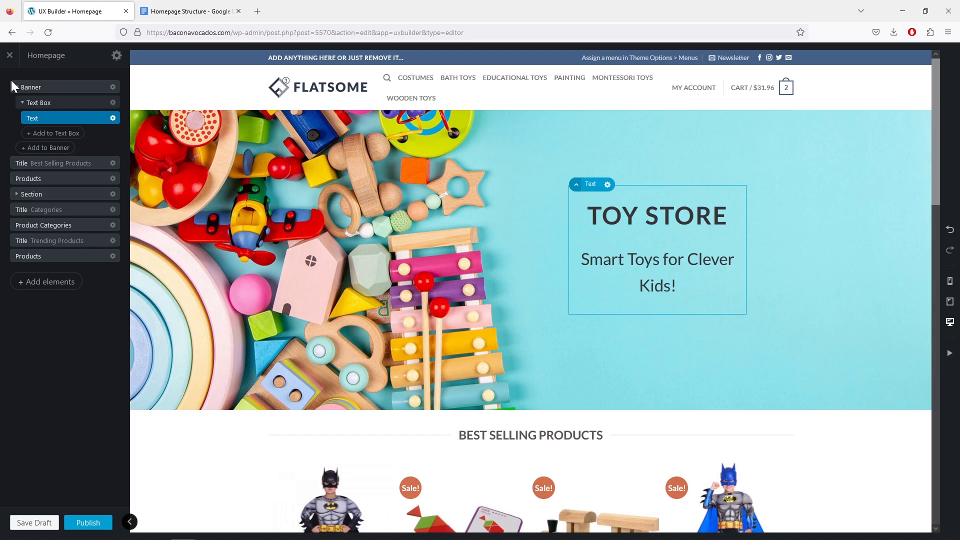
{"action": "left_click", "coordinate": [69, 136]}
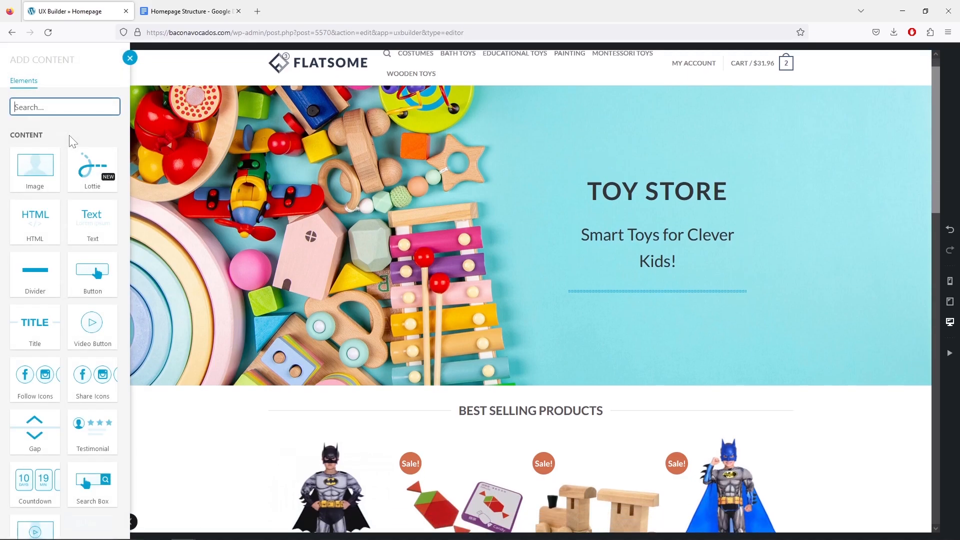
{"action": "left_click", "coordinate": [104, 280]}
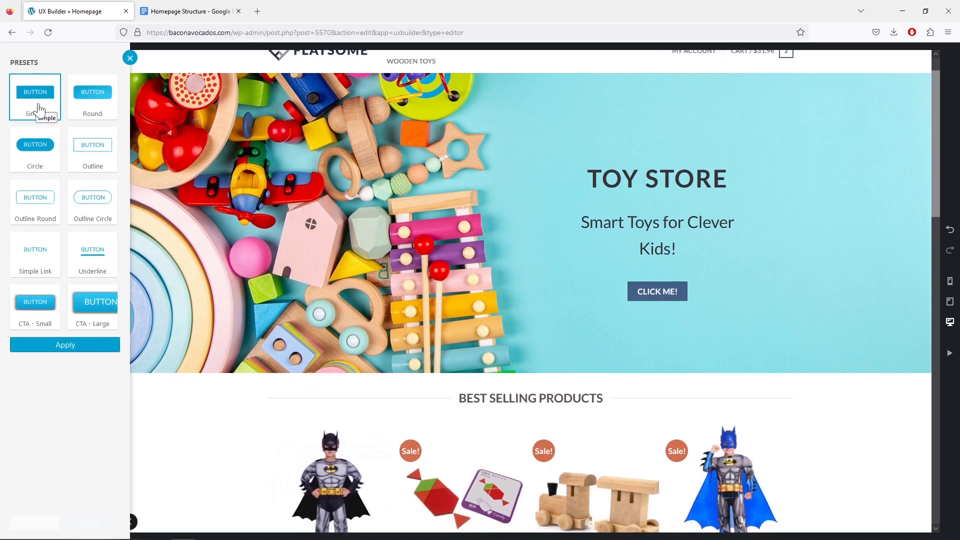
{"action": "left_click", "coordinate": [79, 350]}
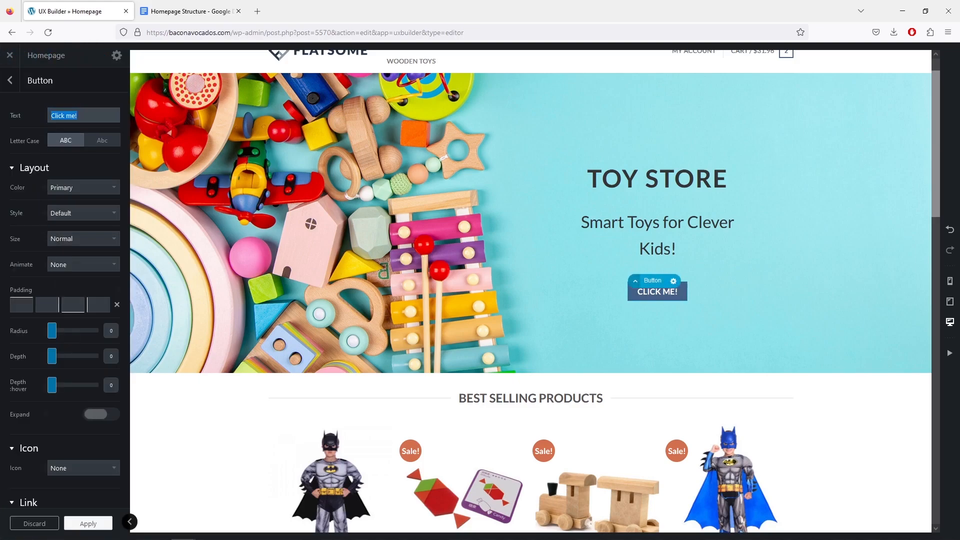
Step: Label the banner button "Shop Now" and set its color to Secondary
{"action": "type", "text": "Shop Now"}
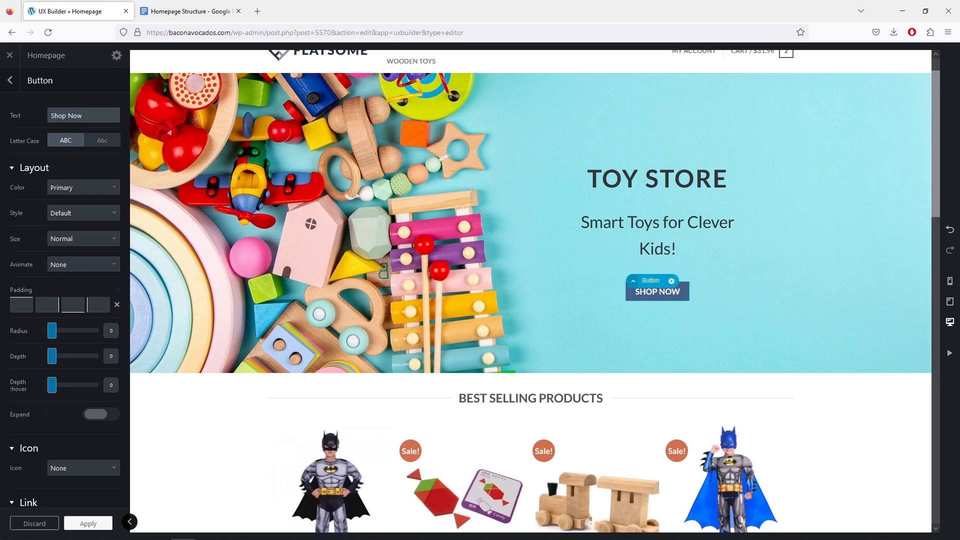
{"action": "left_click", "coordinate": [98, 187]}
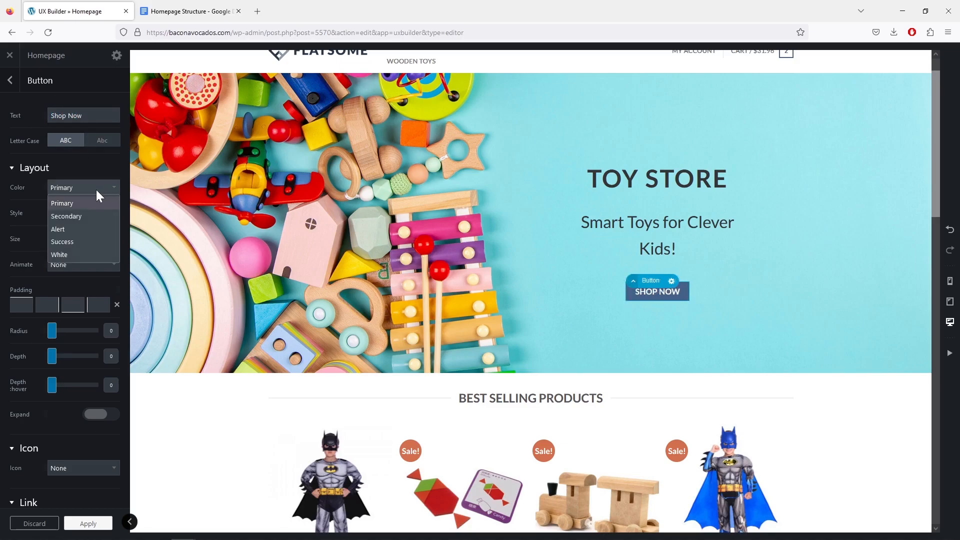
{"action": "left_click", "coordinate": [95, 214]}
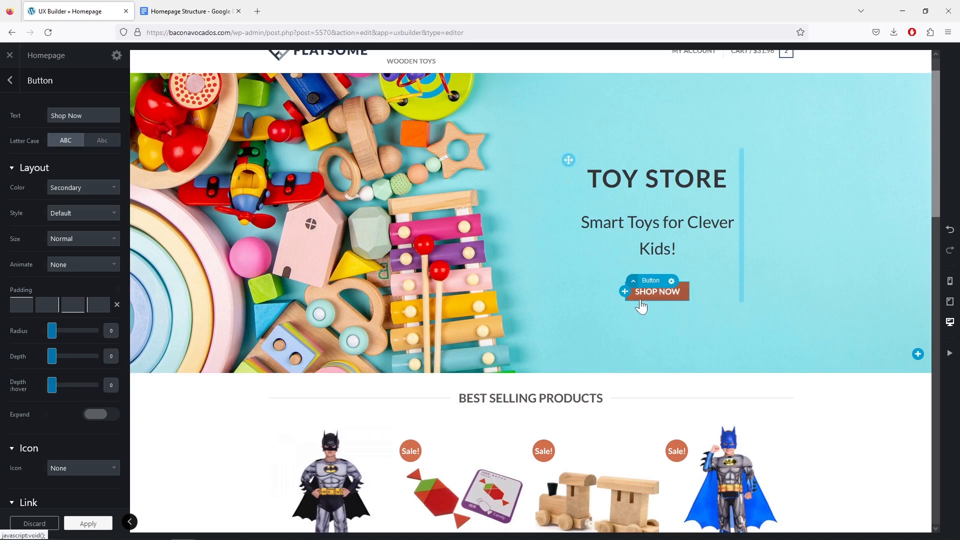
Step: Copy the address of the store's shop page, baconavocados.com/shop/, and set it as the Shop Now button's link
{"action": "scroll", "coordinate": [571, 310], "scroll_direction": "down", "scroll_amount": 2}
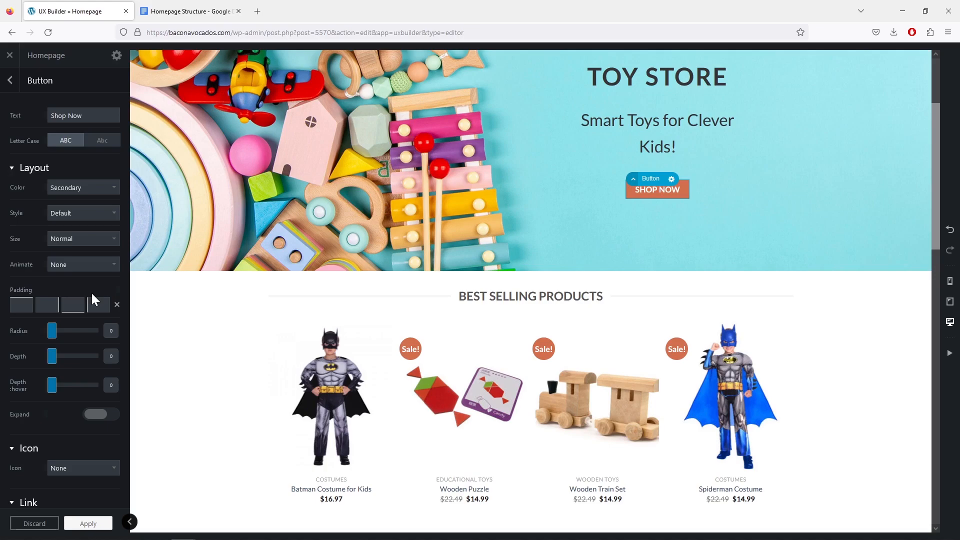
{"action": "scroll", "coordinate": [92, 295], "scroll_direction": "down", "scroll_amount": 3}
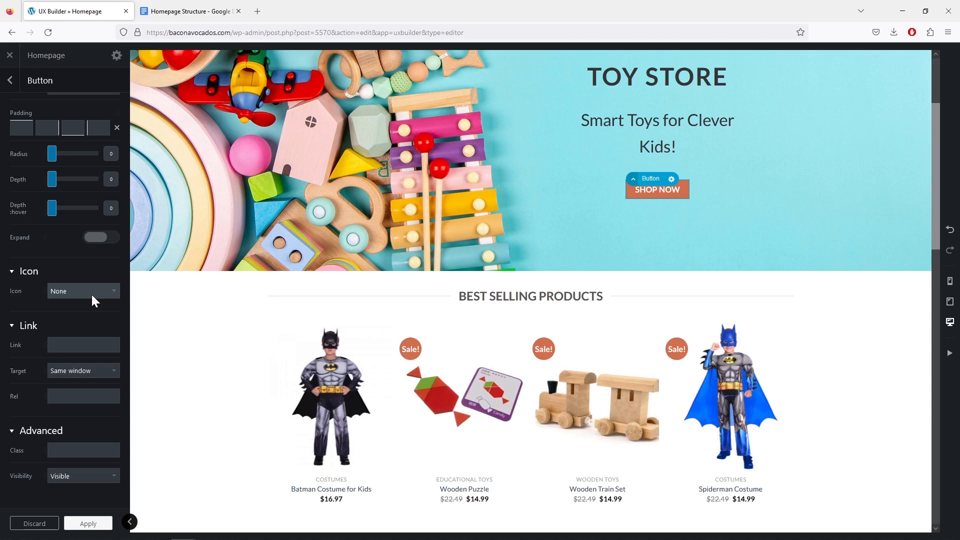
{"action": "left_click", "coordinate": [257, 12]}
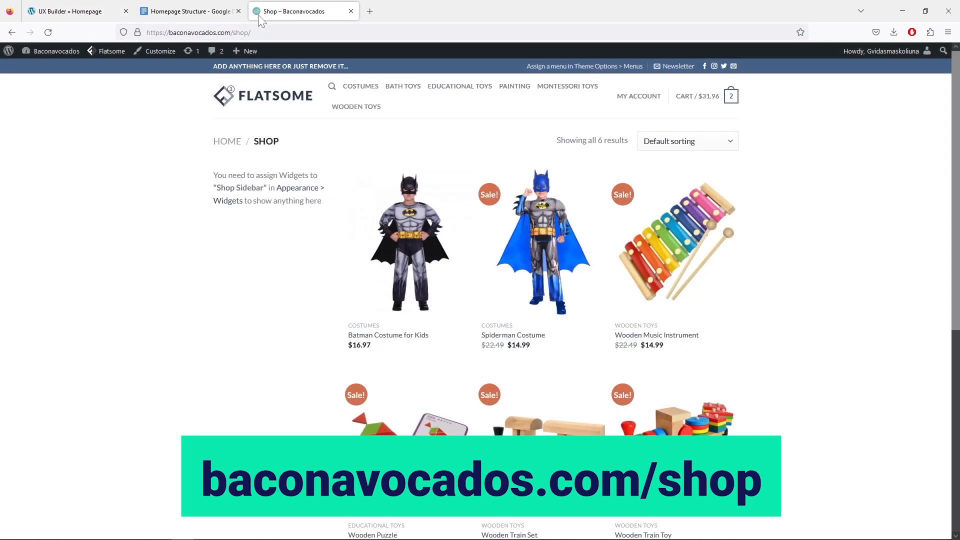
{"action": "left_click", "coordinate": [270, 32]}
{"action": "key", "text": "ctrl+c"}
{"action": "right_click", "coordinate": [270, 33]}
{"action": "left_click", "coordinate": [301, 89]}
{"action": "left_click", "coordinate": [351, 11]}
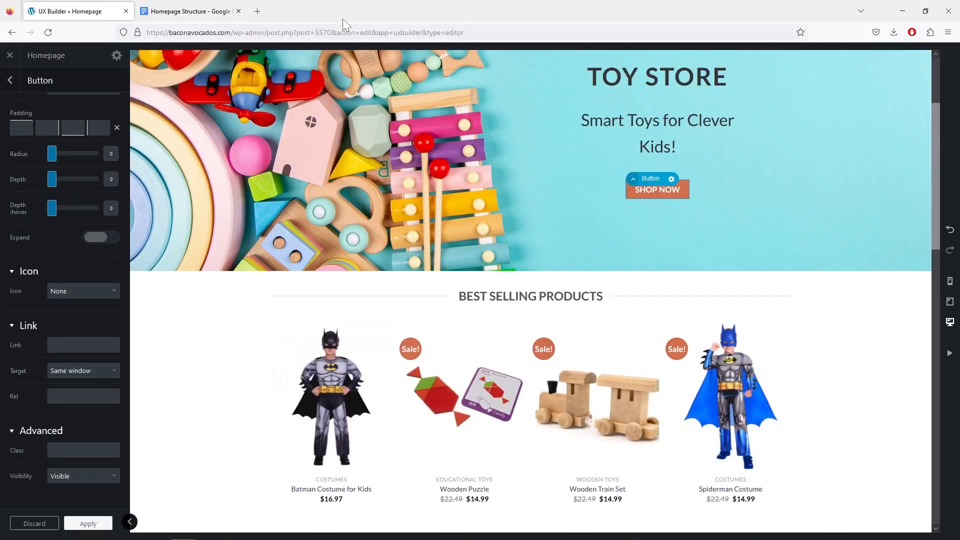
{"action": "right_click", "coordinate": [83, 345]}
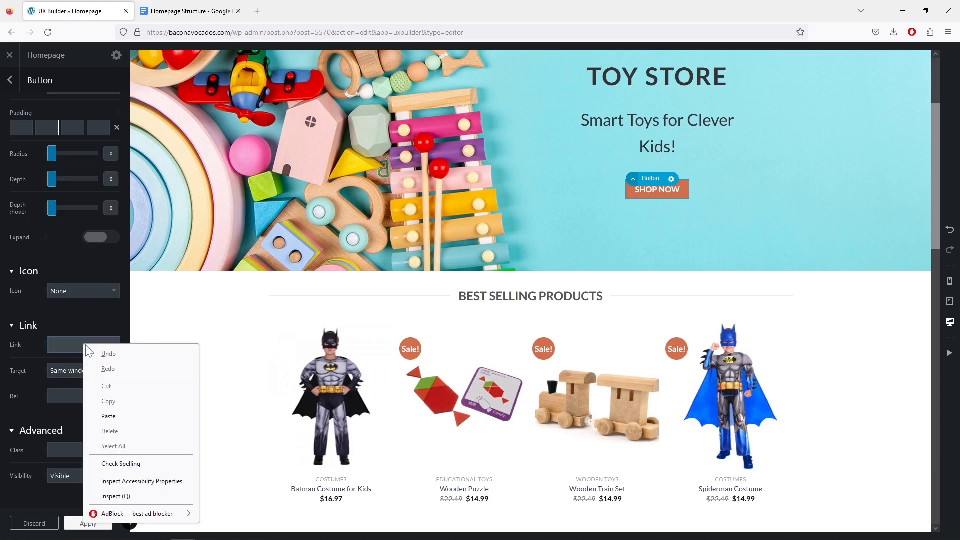
{"action": "left_click", "coordinate": [123, 413]}
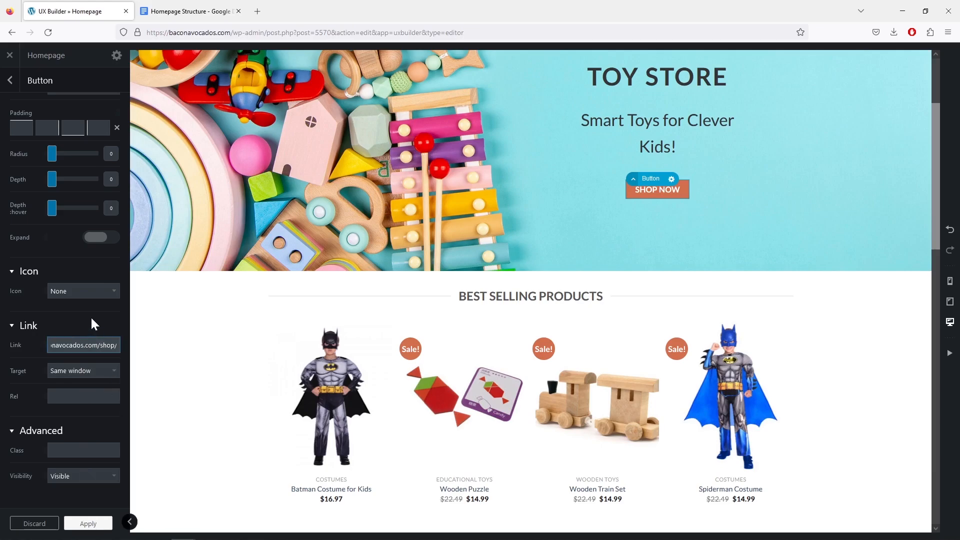
Step: Give the Shop Now button an Arrow Right icon that is visible on hover
{"action": "left_click", "coordinate": [102, 291]}
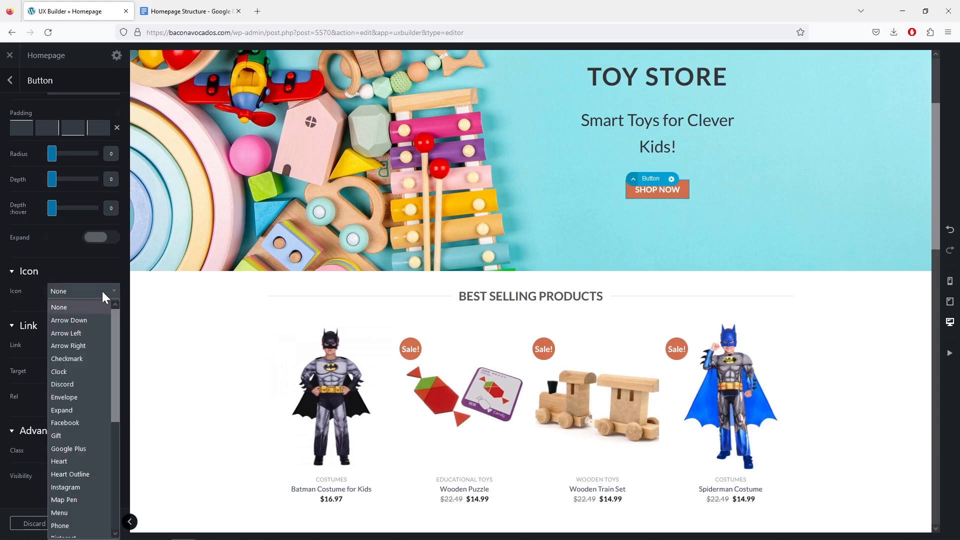
{"action": "left_click", "coordinate": [92, 346]}
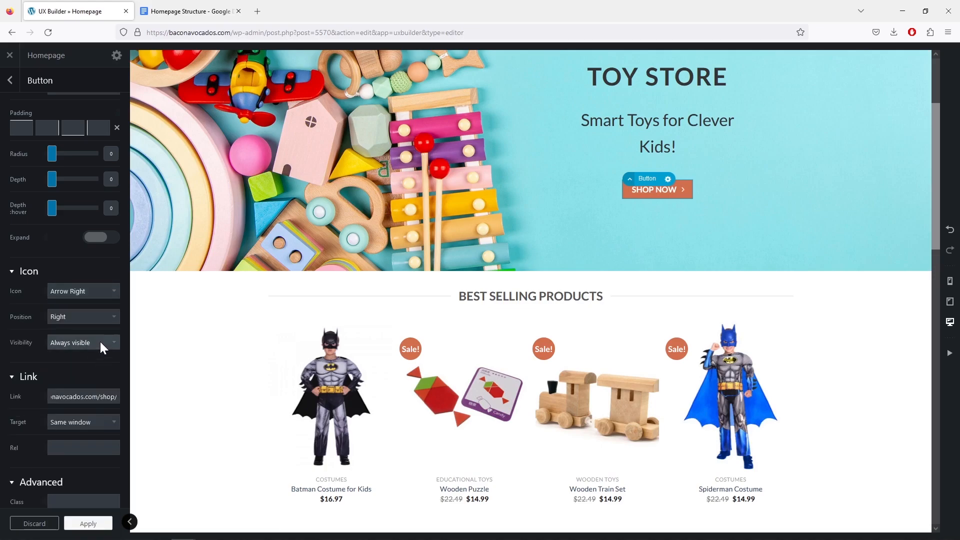
{"action": "left_click", "coordinate": [100, 342]}
{"action": "left_click", "coordinate": [98, 371]}
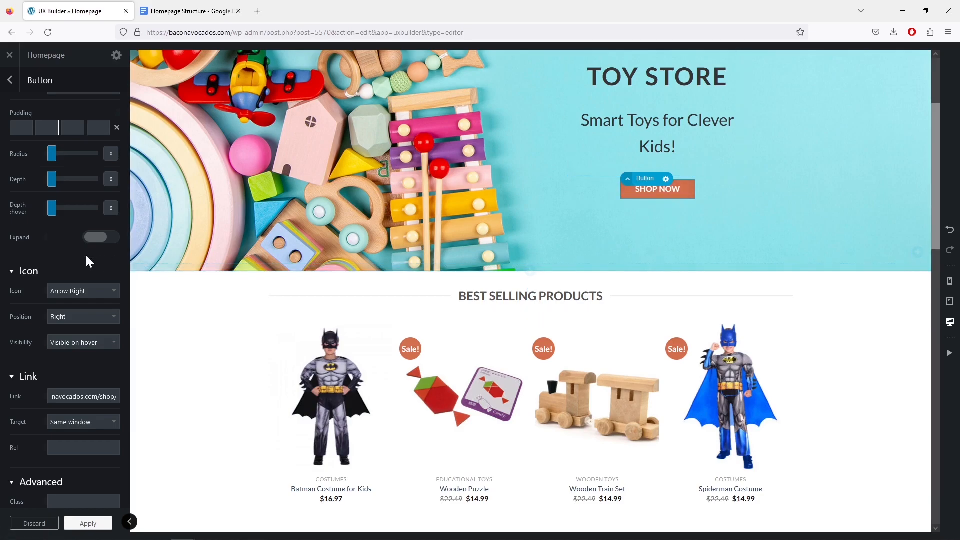
{"action": "scroll", "coordinate": [85, 254], "scroll_direction": "up", "scroll_amount": 3}
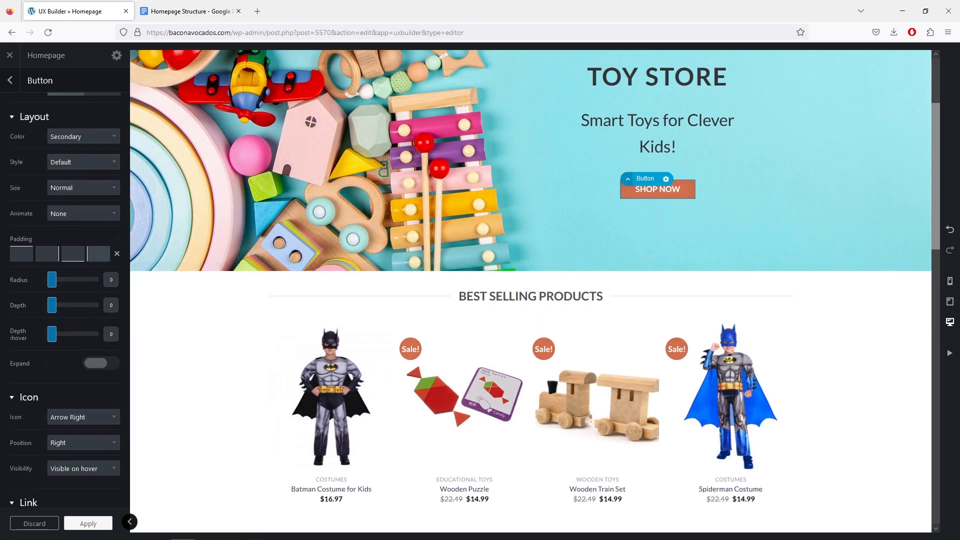
Step: Expand the Shop Now button to full width, set its size to Large and its corner radius to 16
{"action": "left_click", "coordinate": [111, 365]}
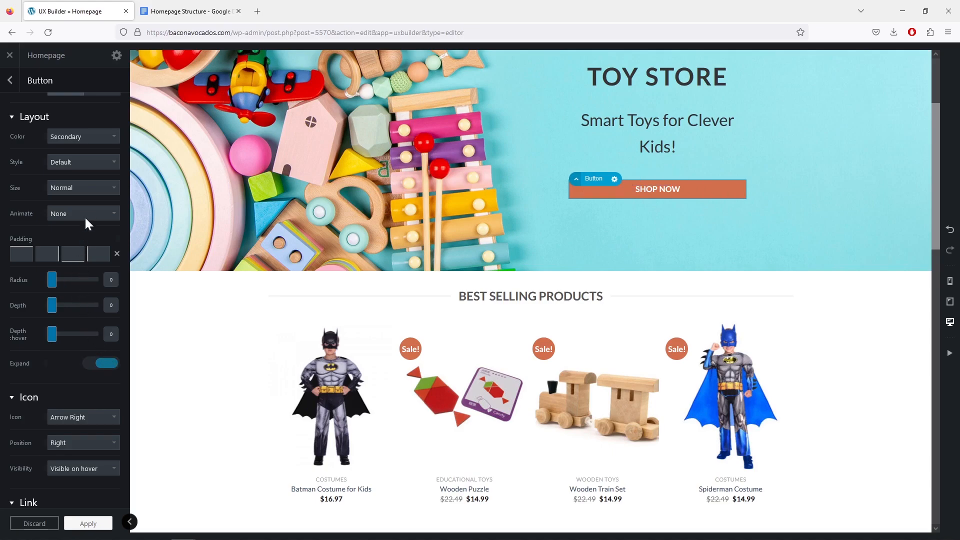
{"action": "left_click", "coordinate": [103, 188]}
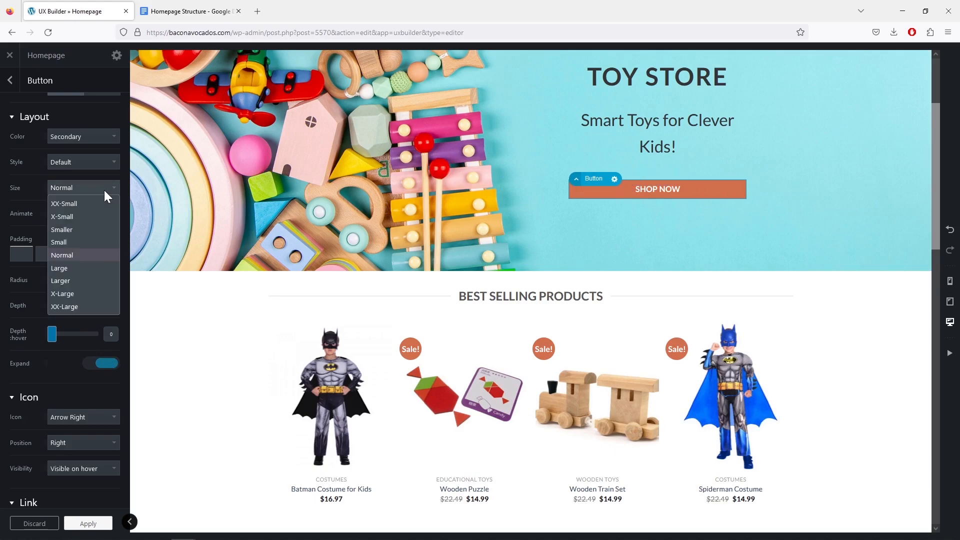
{"action": "left_click", "coordinate": [91, 271]}
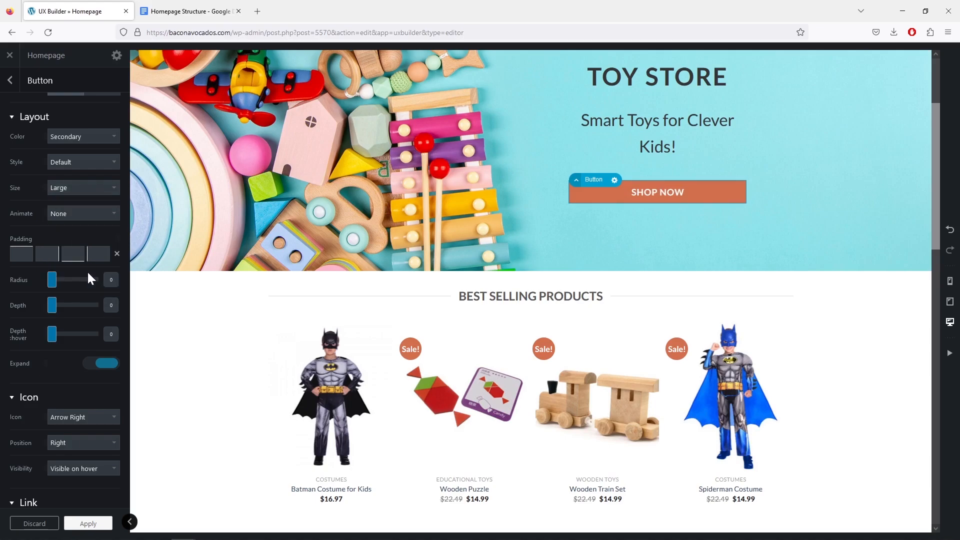
{"action": "left_click_drag", "start_coordinate": [52, 280], "coordinate": [60, 286]}
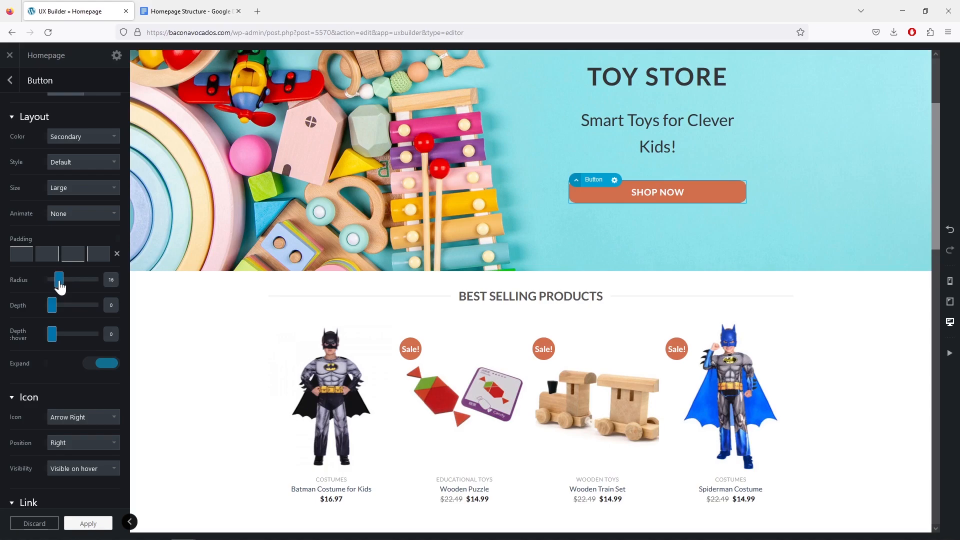
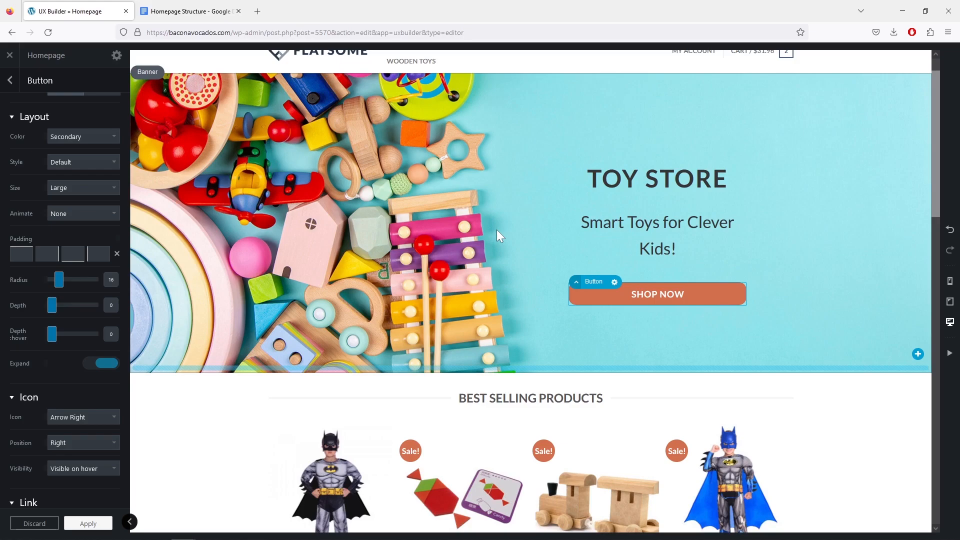
Step: Change the Priority Shipping benefit's heading to "Free Shipping" and its description to "Free delivery for orders over $50"
{"action": "scroll", "coordinate": [497, 230], "scroll_direction": "down", "scroll_amount": 4}
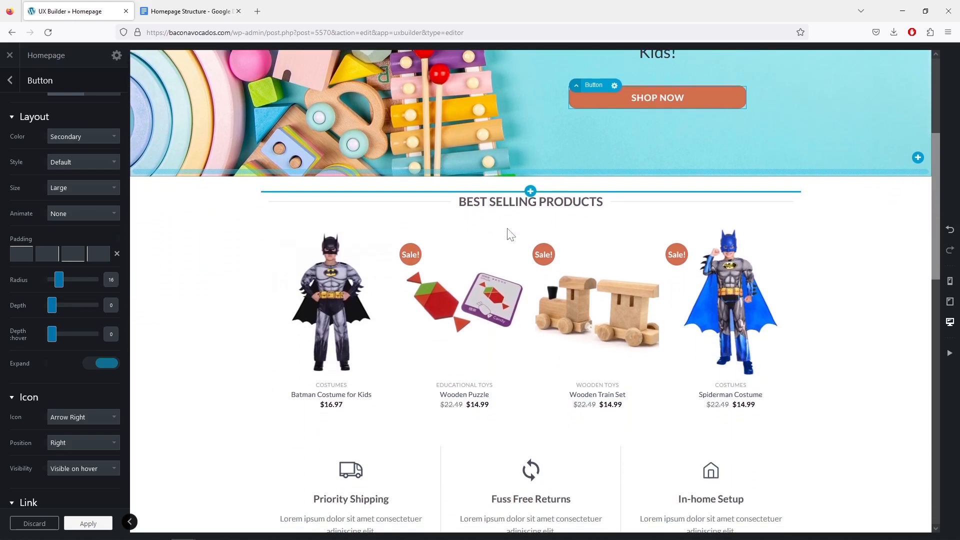
{"action": "scroll", "coordinate": [508, 231], "scroll_direction": "down", "scroll_amount": 4}
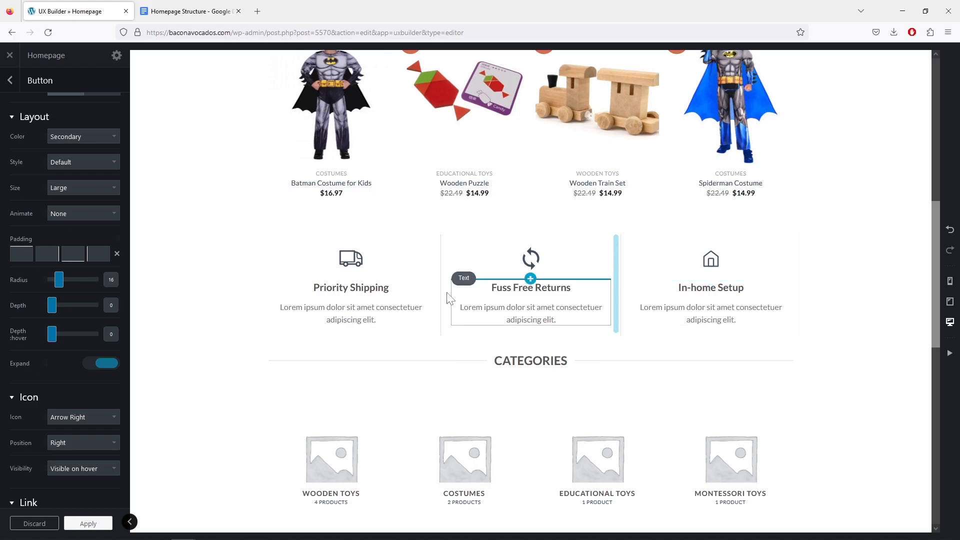
{"action": "left_click", "coordinate": [380, 295]}
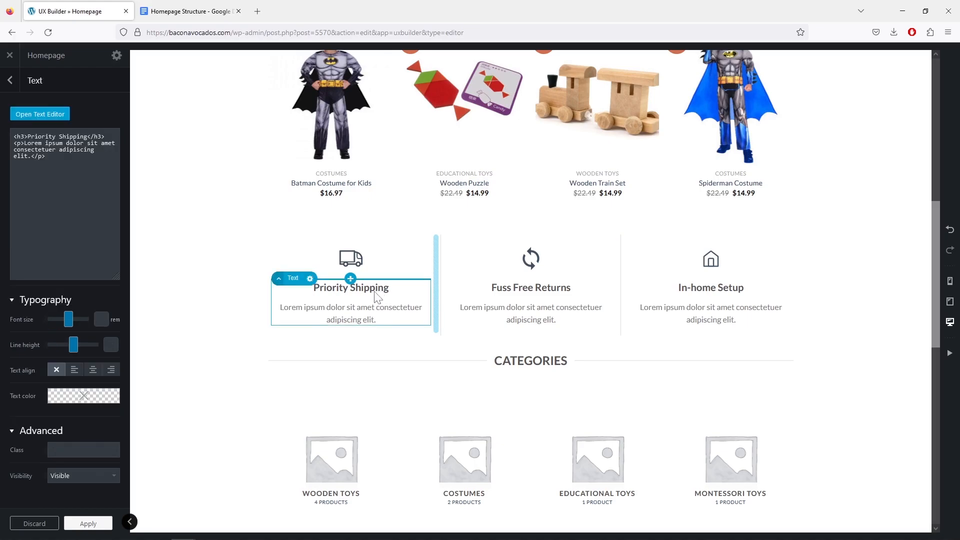
{"action": "left_click", "coordinate": [41, 114]}
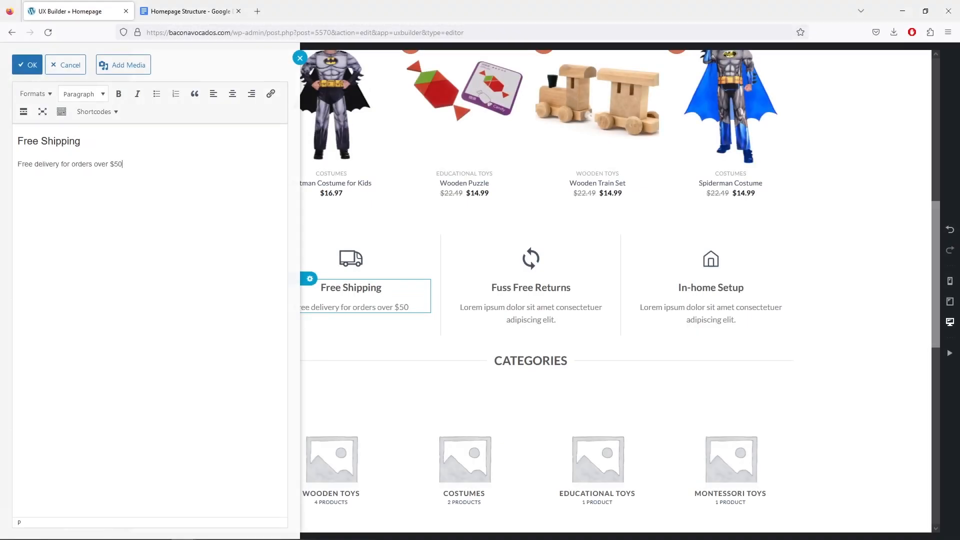
{"action": "left_click", "coordinate": [27, 65]}
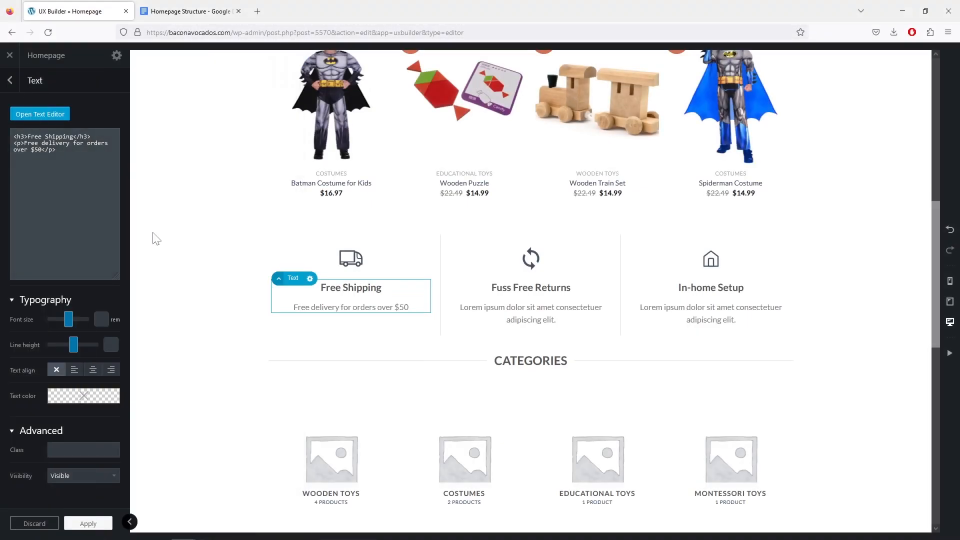
{"action": "left_click", "coordinate": [10, 81]}
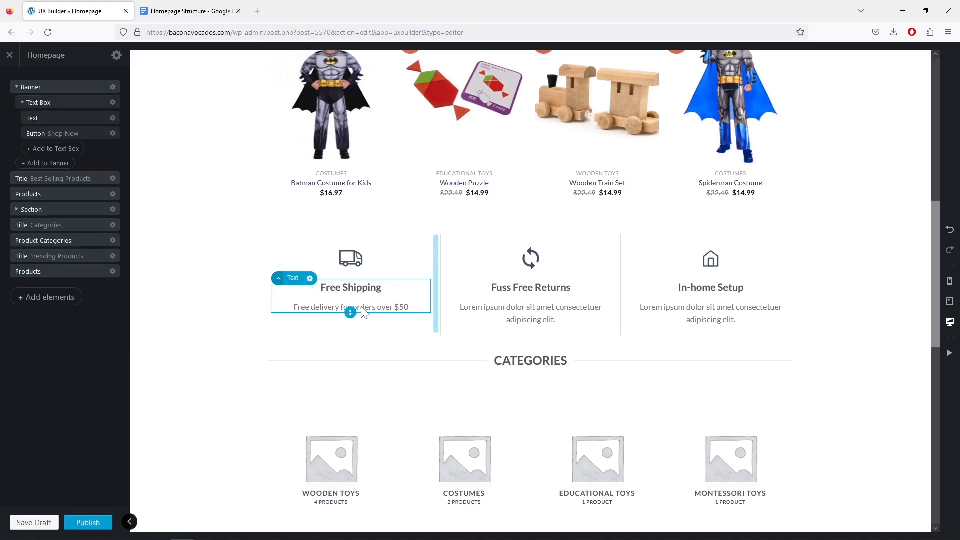
Step: Replace the placeholder description under Fuss Free Returns with "14 days free returns guaranteed!"
{"action": "left_click", "coordinate": [550, 299]}
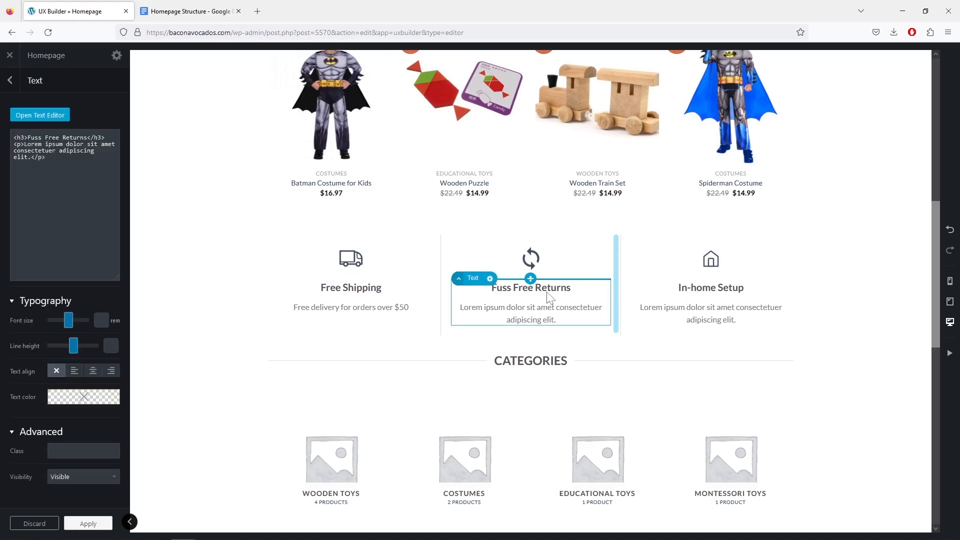
{"action": "left_click", "coordinate": [48, 119]}
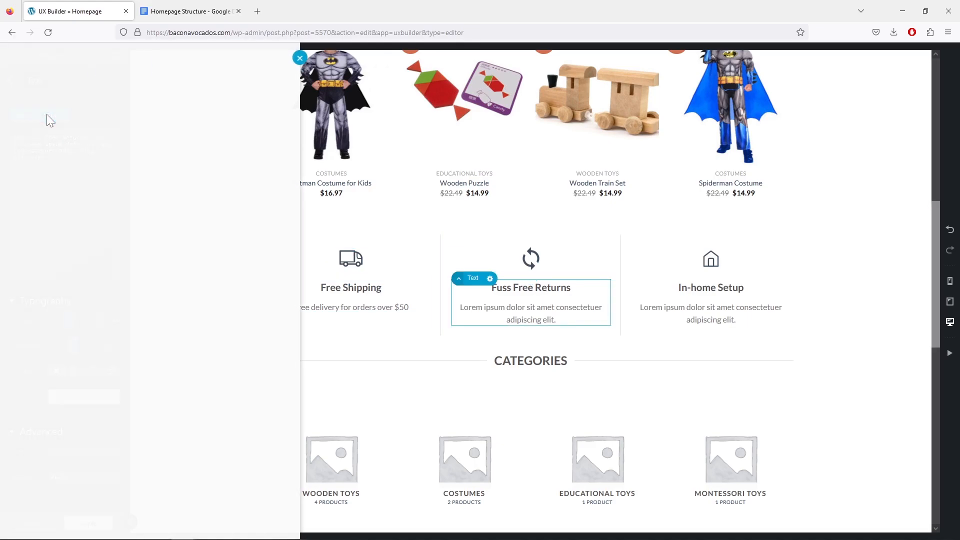
{"action": "left_click_drag", "start_coordinate": [193, 164], "coordinate": [17, 164]}
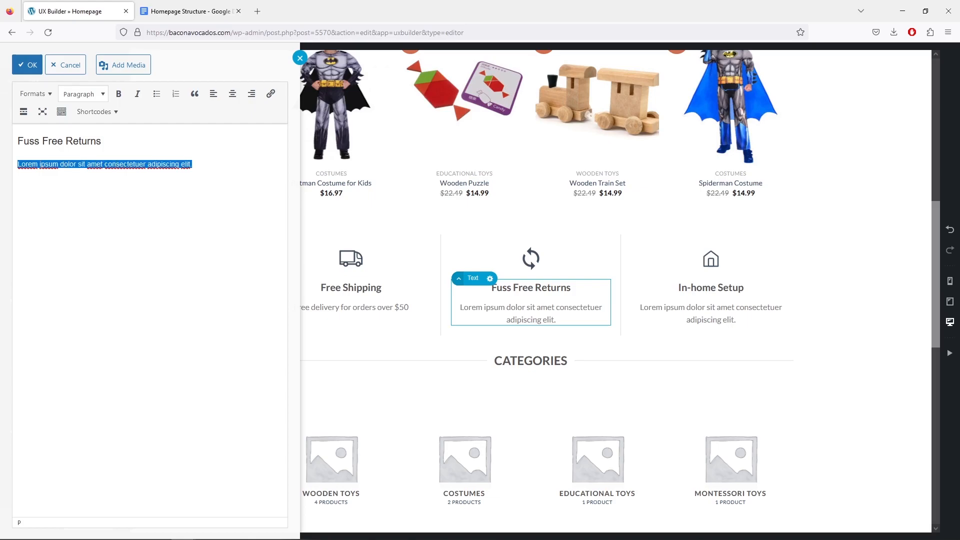
{"action": "type", "text": "14 days free returns guaranteed!"}
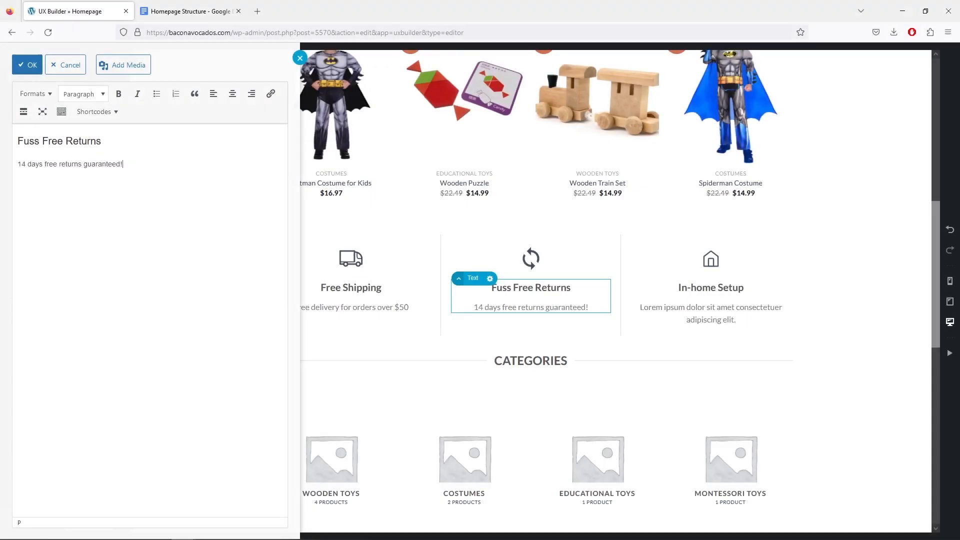
{"action": "left_click", "coordinate": [33, 68]}
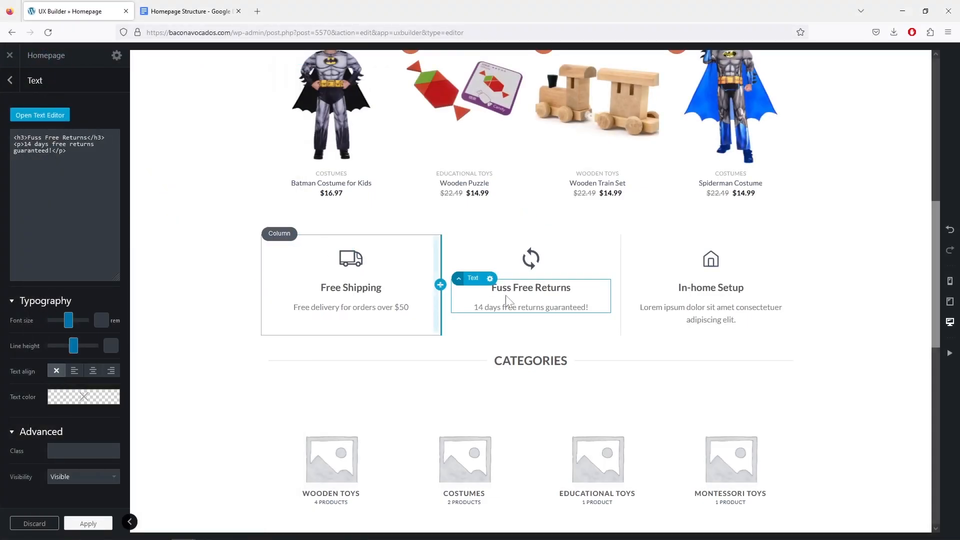
Step: Change the In-home Setup benefit's heading to "24/7 Support" and its description to "We reply within 24 hours"
{"action": "left_click", "coordinate": [731, 307]}
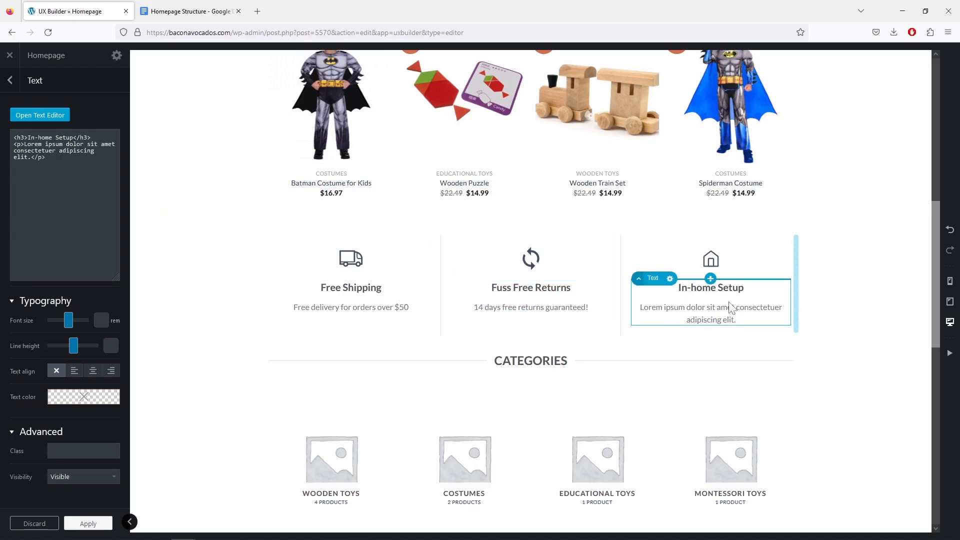
{"action": "left_click", "coordinate": [56, 117]}
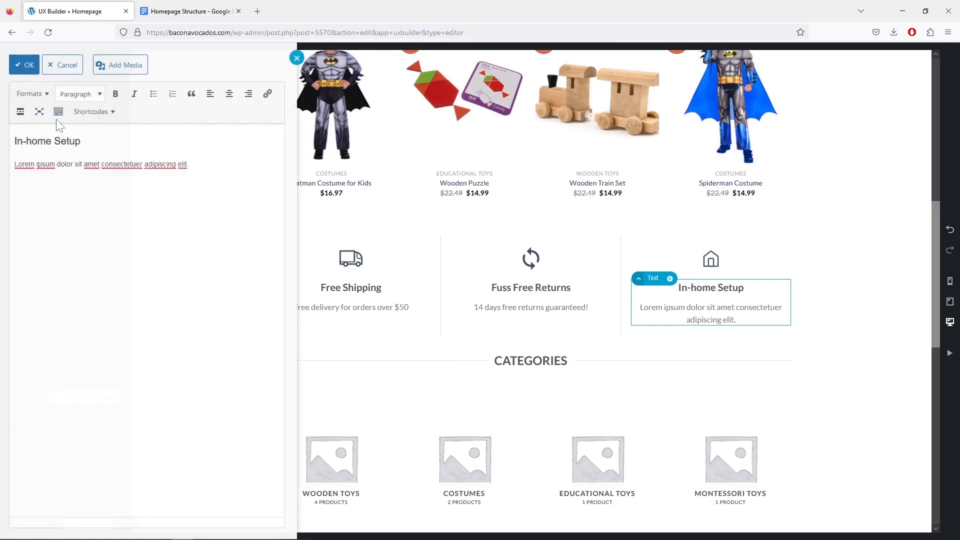
{"action": "triple_click", "coordinate": [50, 141]}
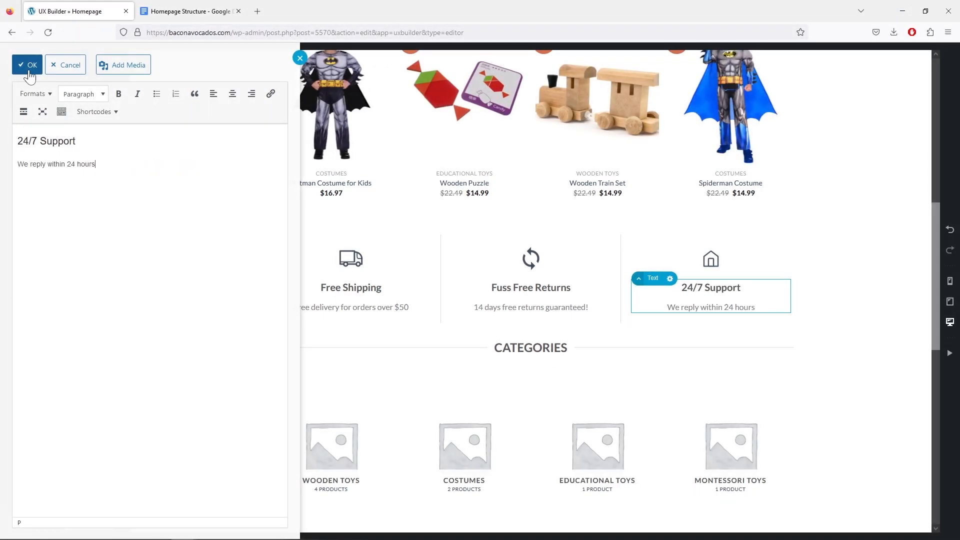
{"action": "left_click", "coordinate": [29, 73]}
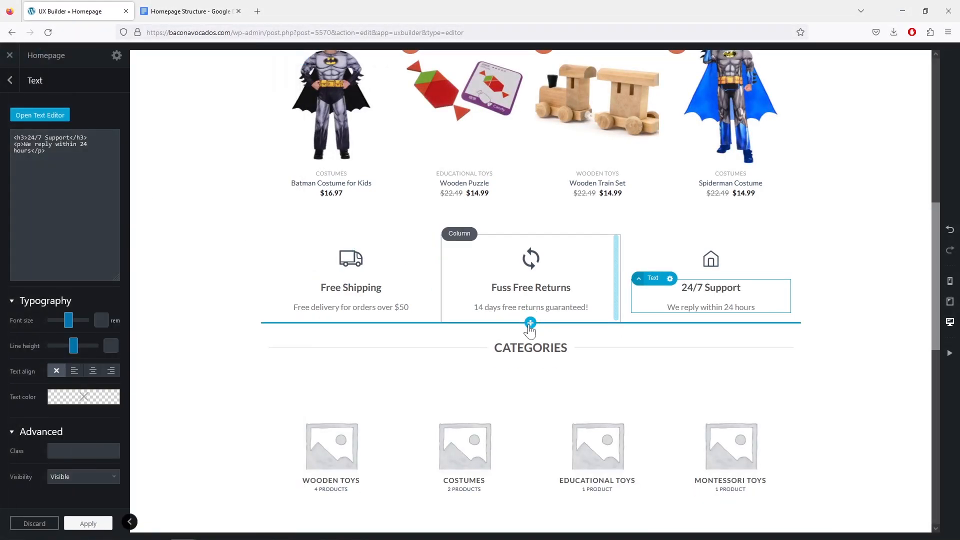
Step: Open the media library to choose a different icon for the 24/7 Support icon box
{"action": "left_click", "coordinate": [723, 266]}
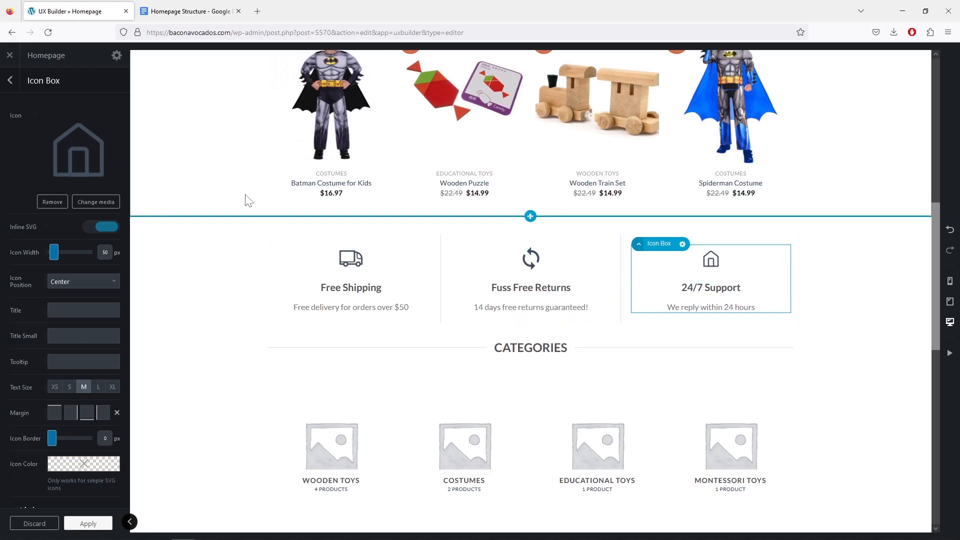
{"action": "left_click", "coordinate": [96, 202]}
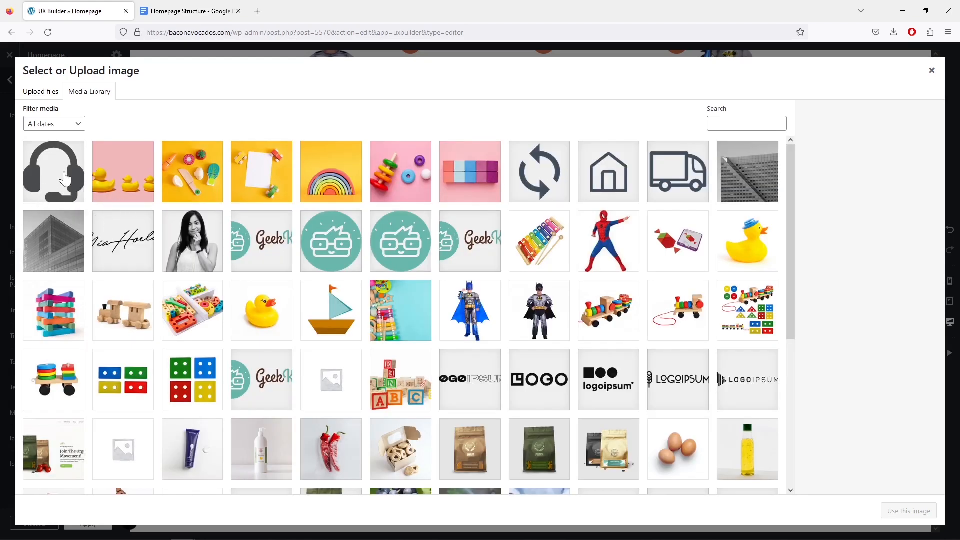
Step: Set the 24/7 Support icon box's image to the headset SVG "support-svgrepo-com" and give the icon a dark grey colour
{"action": "left_click", "coordinate": [66, 179]}
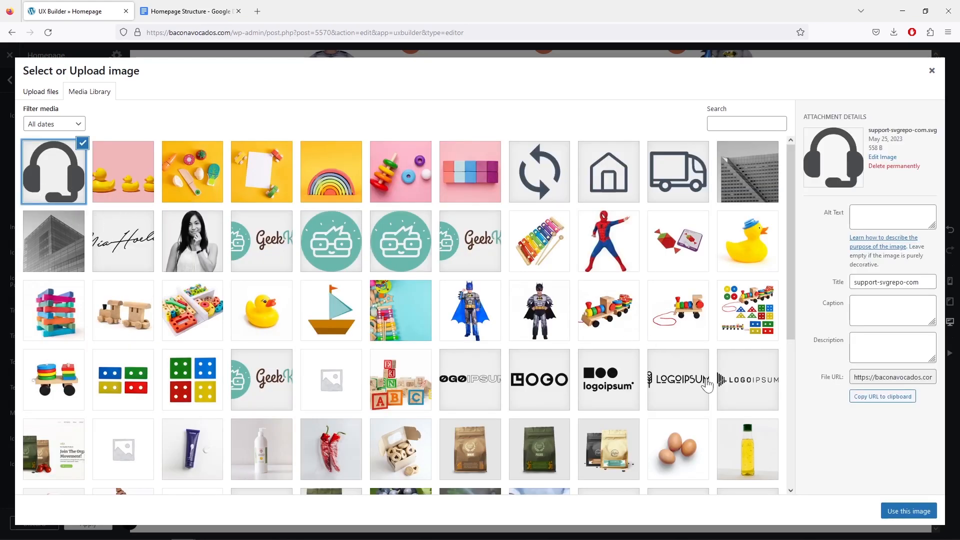
{"action": "left_click", "coordinate": [903, 512]}
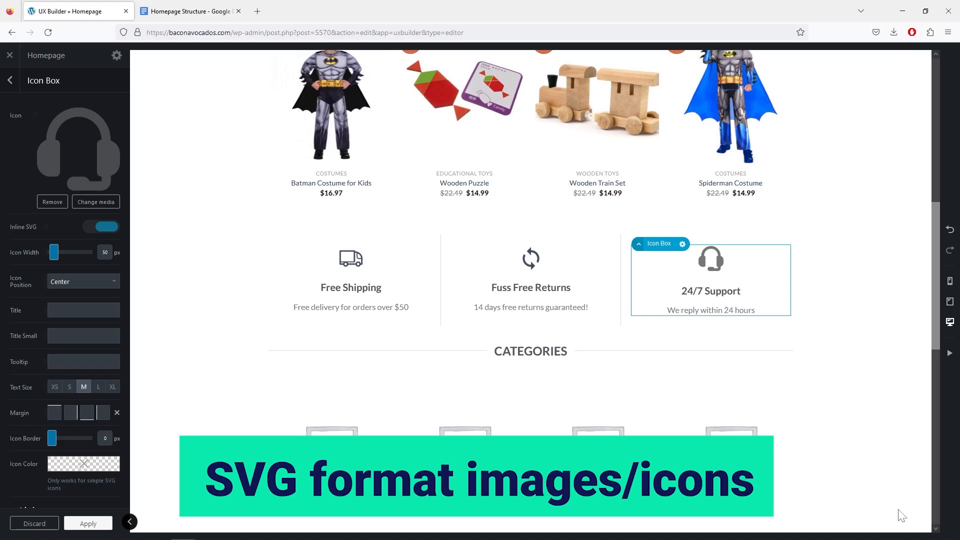
{"action": "scroll", "coordinate": [84, 377], "scroll_direction": "down", "scroll_amount": 2}
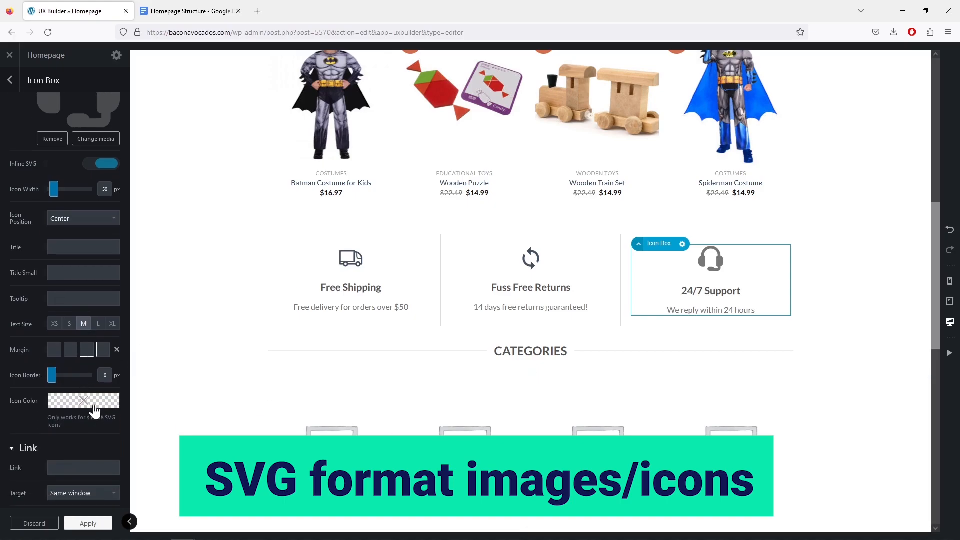
{"action": "left_click", "coordinate": [95, 411]}
{"action": "left_click_drag", "start_coordinate": [81, 443], "coordinate": [48, 474]}
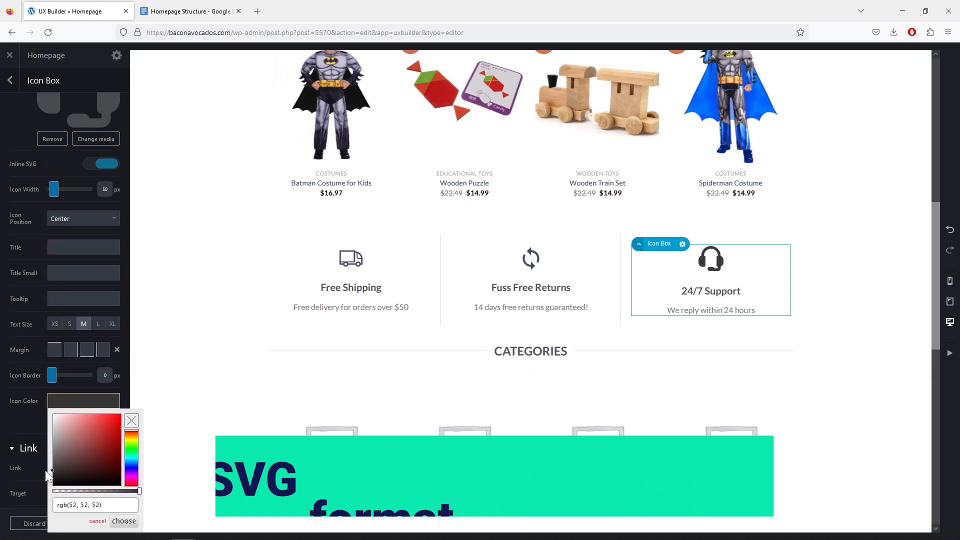
{"action": "left_click", "coordinate": [51, 460]}
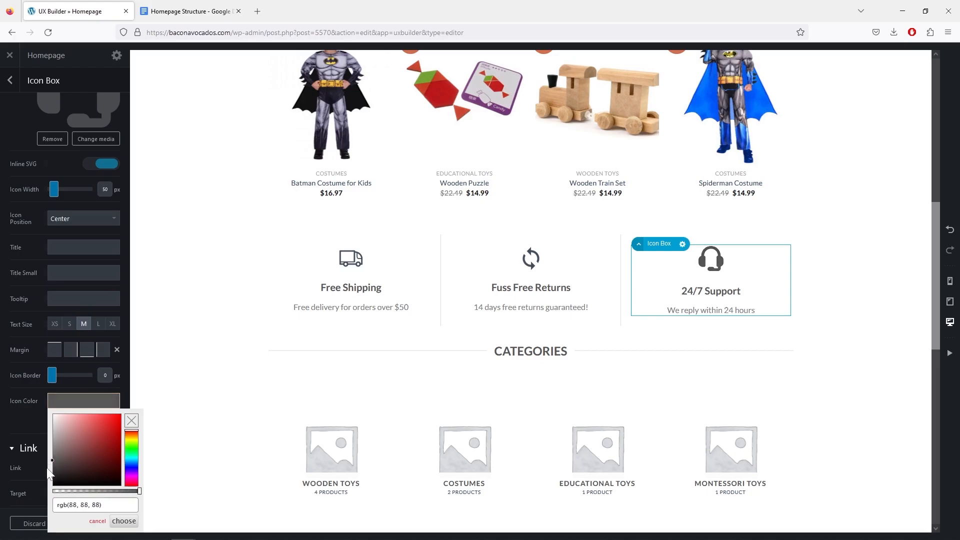
{"action": "left_click", "coordinate": [53, 464]}
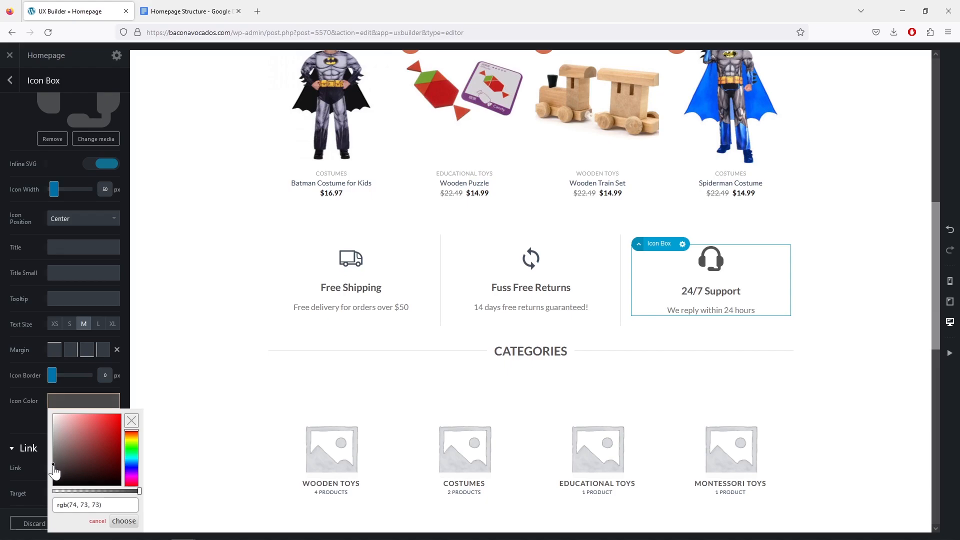
{"action": "left_click", "coordinate": [54, 461]}
{"action": "left_click", "coordinate": [25, 417]}
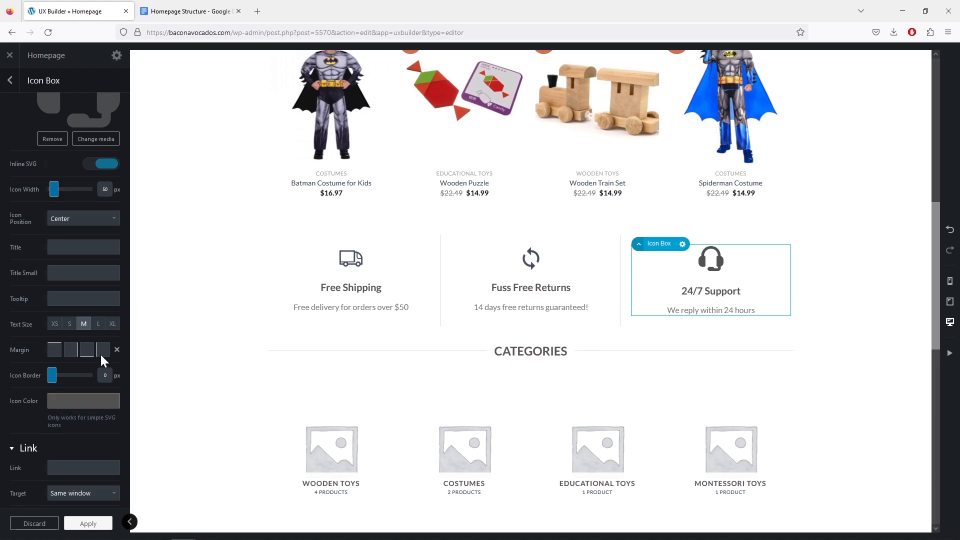
{"action": "left_click", "coordinate": [258, 11]}
{"action": "right_click", "coordinate": [244, 30]}
{"action": "left_click", "coordinate": [281, 101]}
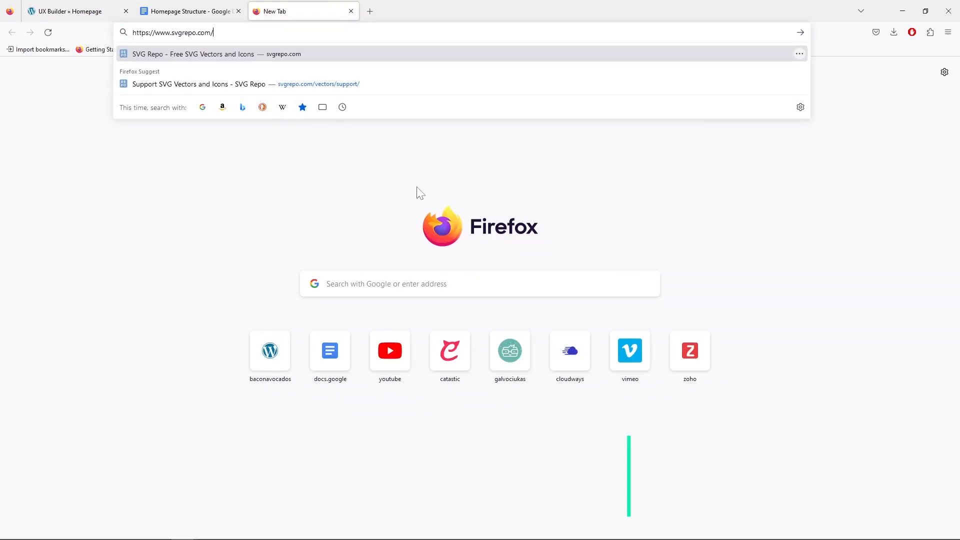
{"action": "key", "text": "Return"}
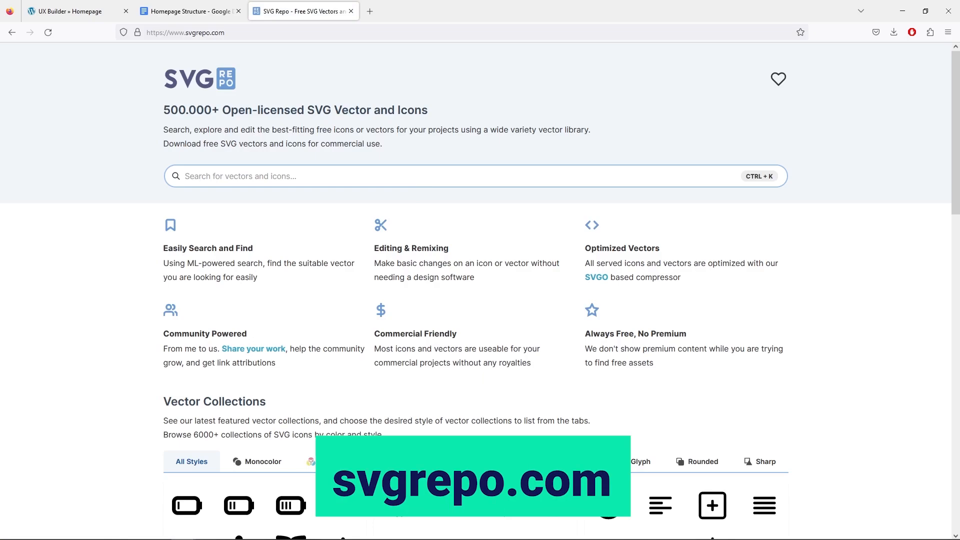
{"action": "scroll", "coordinate": [415, 195], "scroll_direction": "down", "scroll_amount": 2}
{"action": "scroll", "coordinate": [433, 208], "scroll_direction": "down", "scroll_amount": 3}
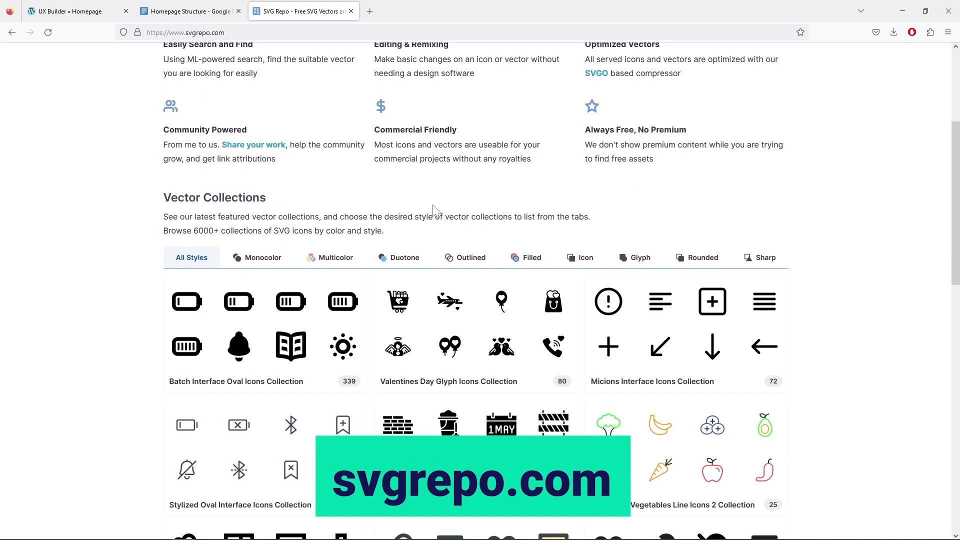
{"action": "scroll", "coordinate": [433, 207], "scroll_direction": "up", "scroll_amount": 4}
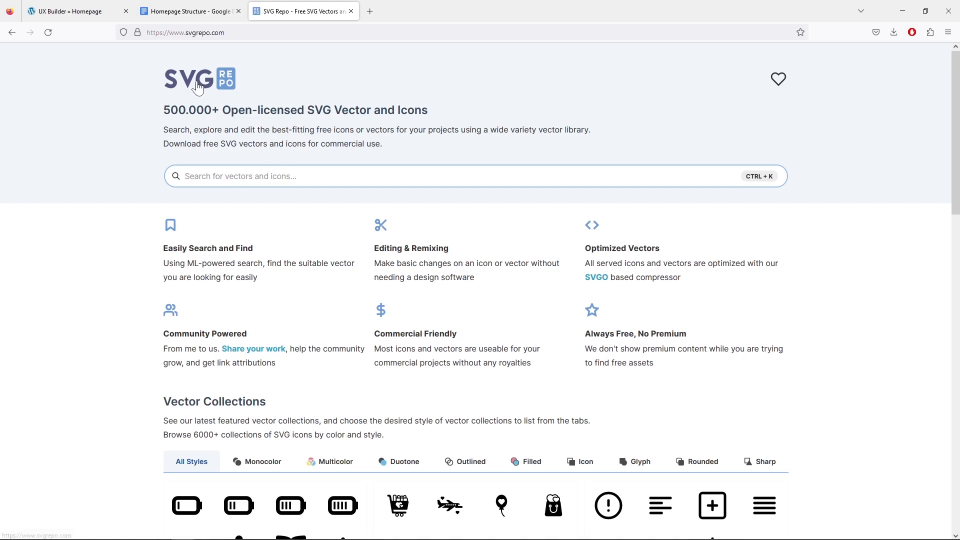
{"action": "left_click", "coordinate": [75, 12]}
{"action": "left_click", "coordinate": [300, 11]}
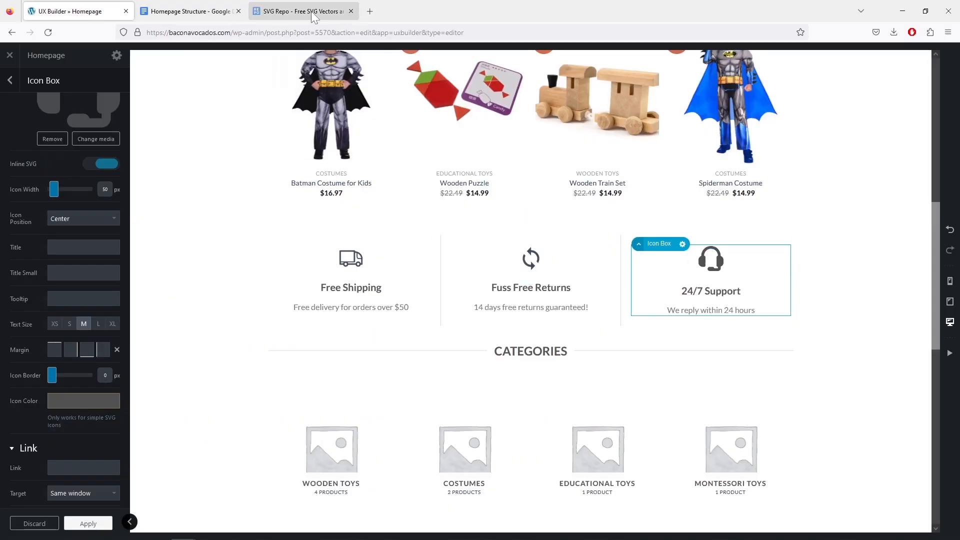
{"action": "left_click", "coordinate": [350, 14]}
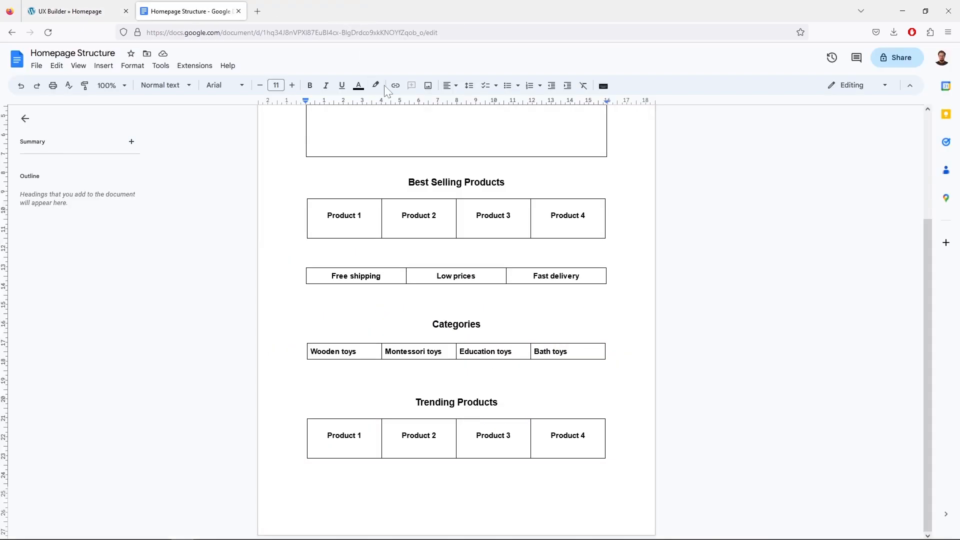
Step: Return to the UX Builder homepage and apply the 24/7 Support icon box settings
{"action": "left_click", "coordinate": [65, 12]}
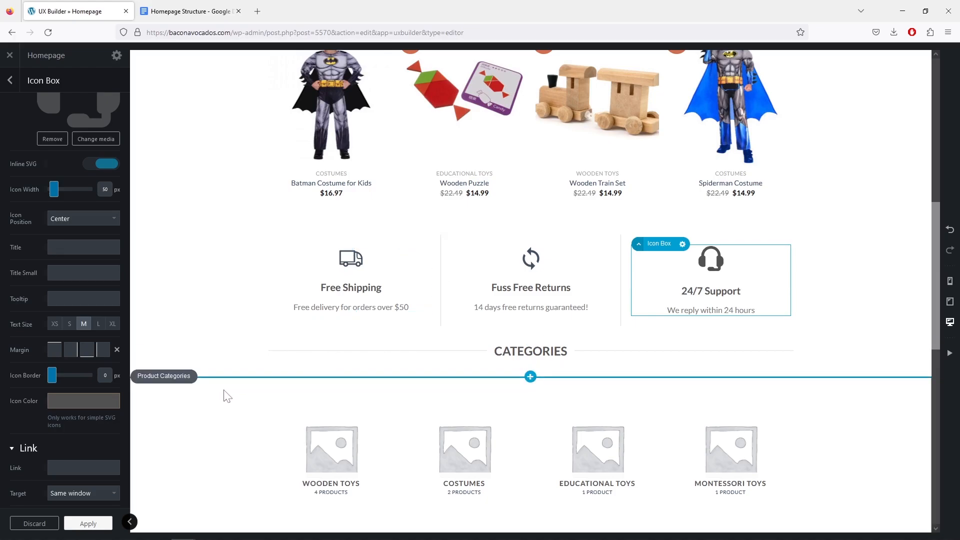
{"action": "scroll", "coordinate": [227, 397], "scroll_direction": "up", "scroll_amount": 5}
{"action": "scroll", "coordinate": [227, 396], "scroll_direction": "down", "scroll_amount": 3}
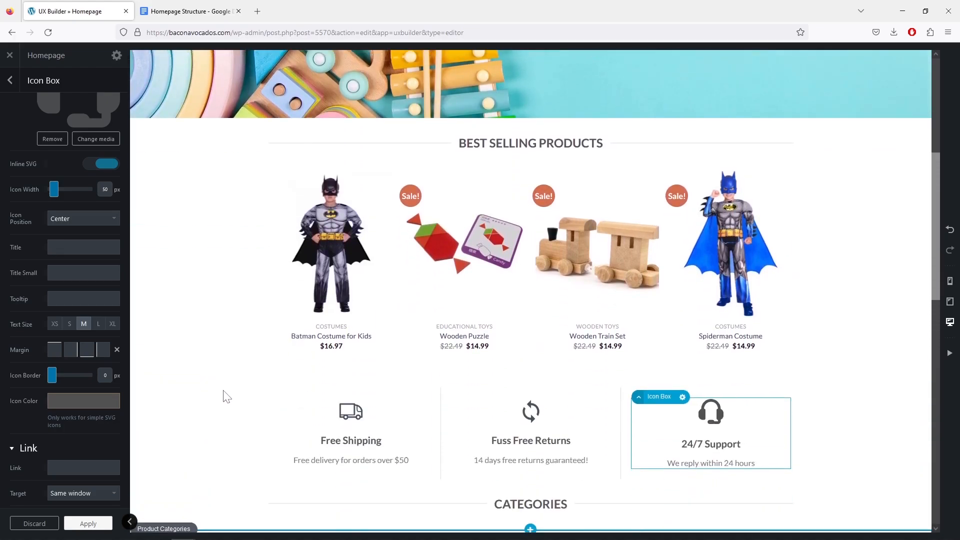
{"action": "scroll", "coordinate": [227, 396], "scroll_direction": "down", "scroll_amount": 10}
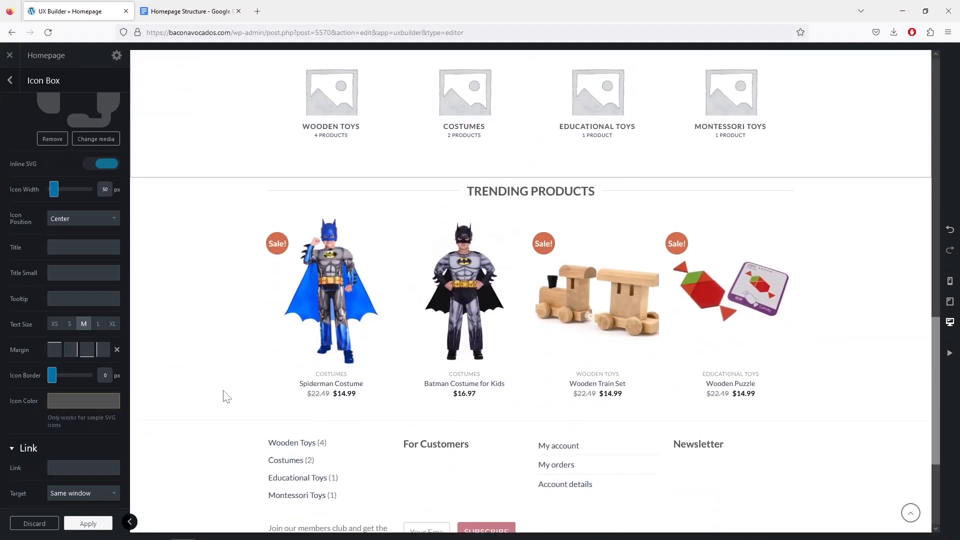
{"action": "left_click", "coordinate": [87, 522]}
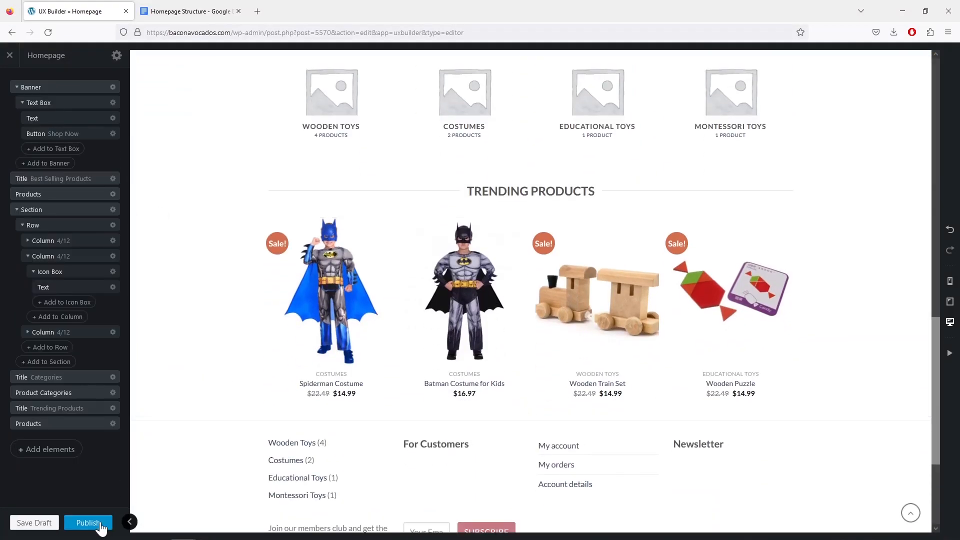
Step: Add a Gap element at the end of the homepage, below the Trending Products carousel
{"action": "scroll", "coordinate": [487, 355], "scroll_direction": "down", "scroll_amount": 2}
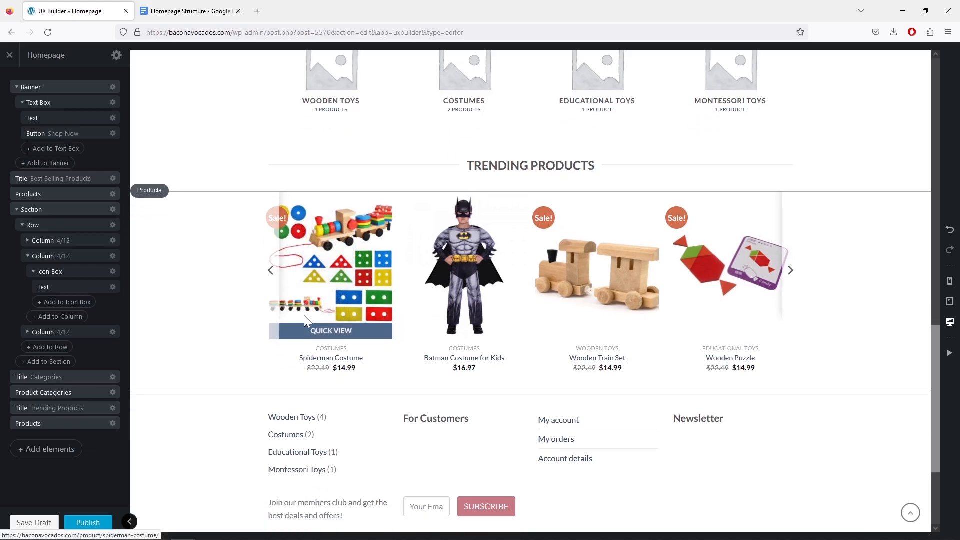
{"action": "scroll", "coordinate": [495, 317], "scroll_direction": "up", "scroll_amount": 3}
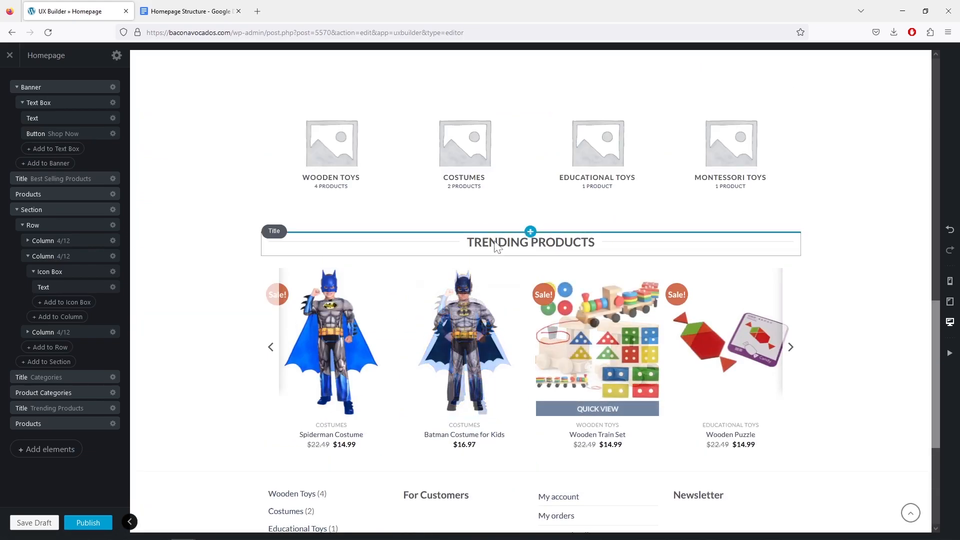
{"action": "scroll", "coordinate": [531, 336], "scroll_direction": "down", "scroll_amount": 3}
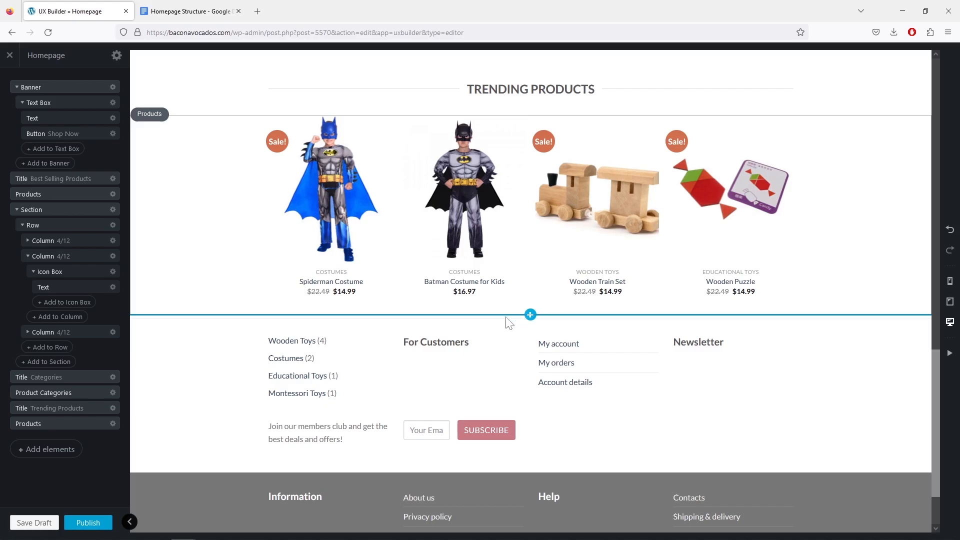
{"action": "left_click", "coordinate": [71, 449]}
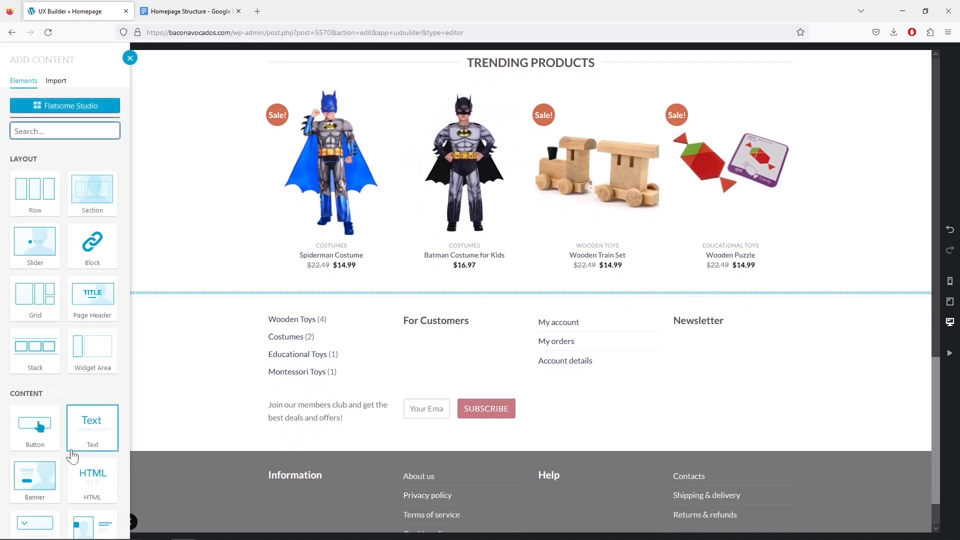
{"action": "type", "text": "gap"}
{"action": "left_click", "coordinate": [47, 188]}
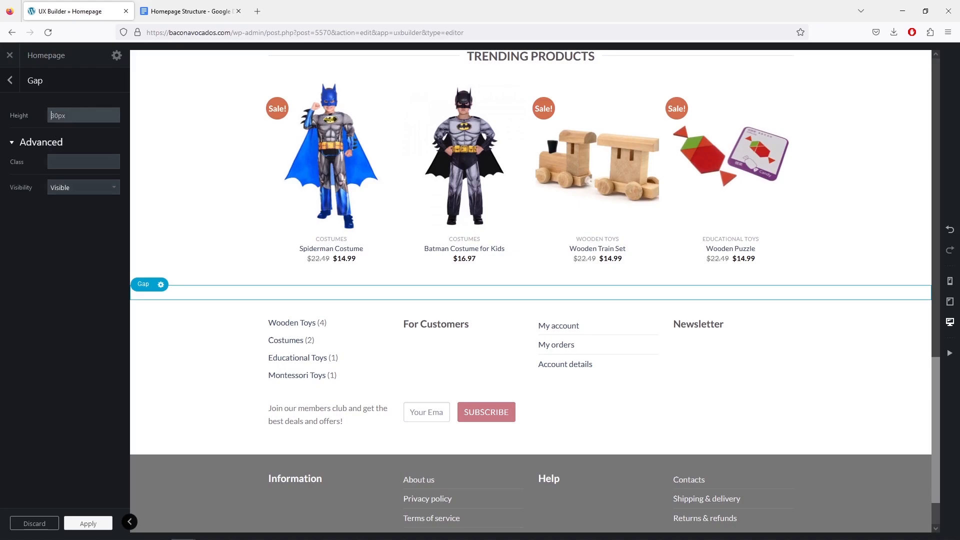
Step: Set the new gap's height to 50px and apply it
{"action": "type", "text": "5"}
{"action": "key", "text": "Delete"}
{"action": "left_click", "coordinate": [68, 261]}
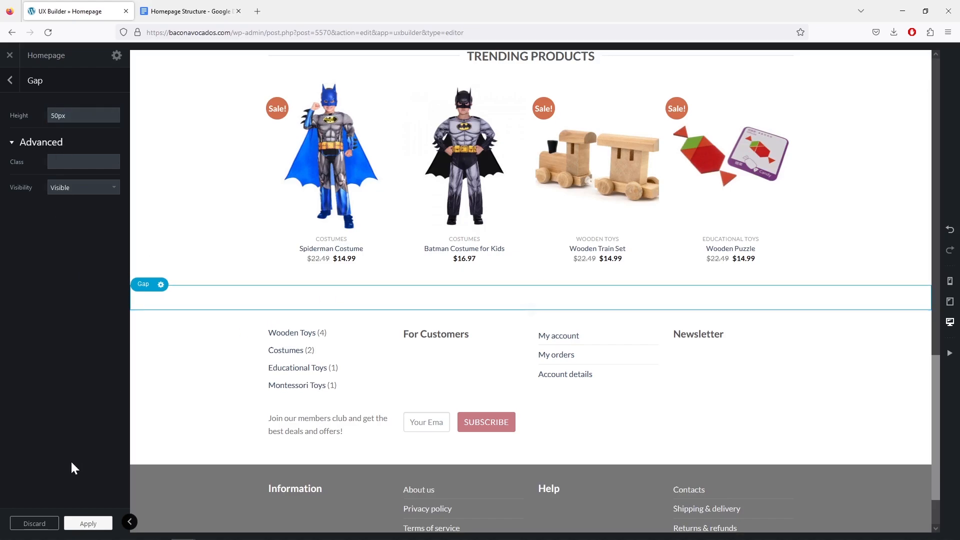
{"action": "left_click", "coordinate": [88, 523]}
Step: Duplicate the 50px gap and move the copy between the Banner and the Best Selling Products title
{"action": "scroll", "coordinate": [644, 315], "scroll_direction": "up", "scroll_amount": 2}
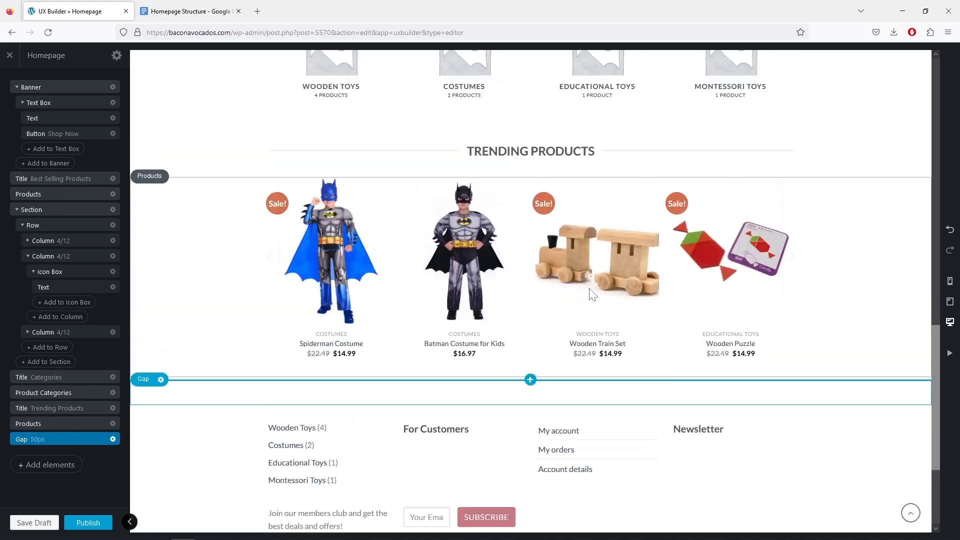
{"action": "scroll", "coordinate": [570, 280], "scroll_direction": "up", "scroll_amount": 2}
{"action": "scroll", "coordinate": [572, 283], "scroll_direction": "up", "scroll_amount": 4}
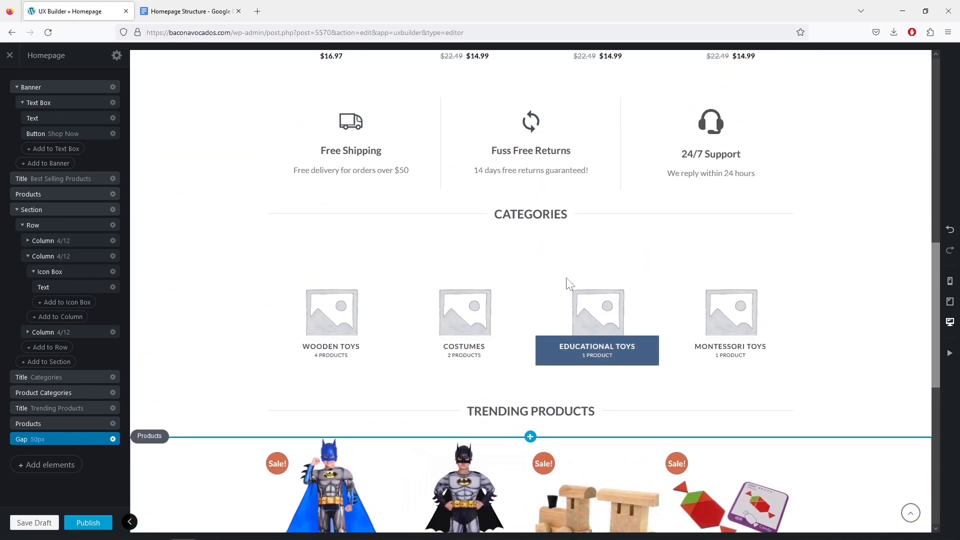
{"action": "scroll", "coordinate": [571, 284], "scroll_direction": "up", "scroll_amount": 4}
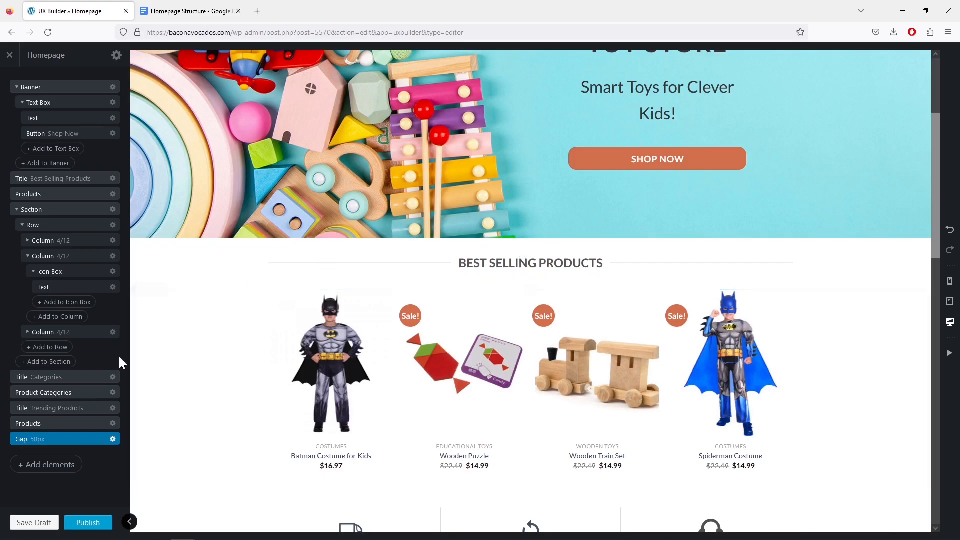
{"action": "left_click", "coordinate": [113, 439]}
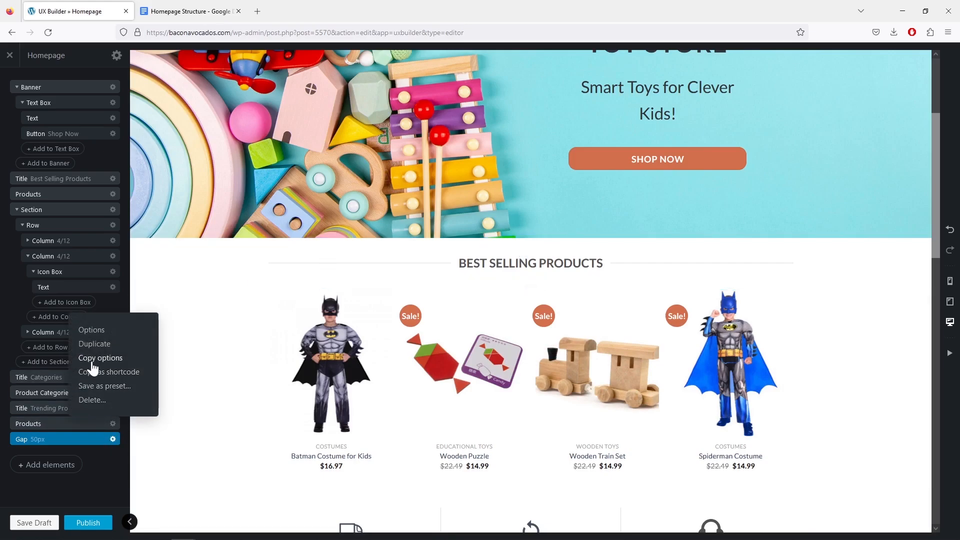
{"action": "left_click", "coordinate": [92, 331]}
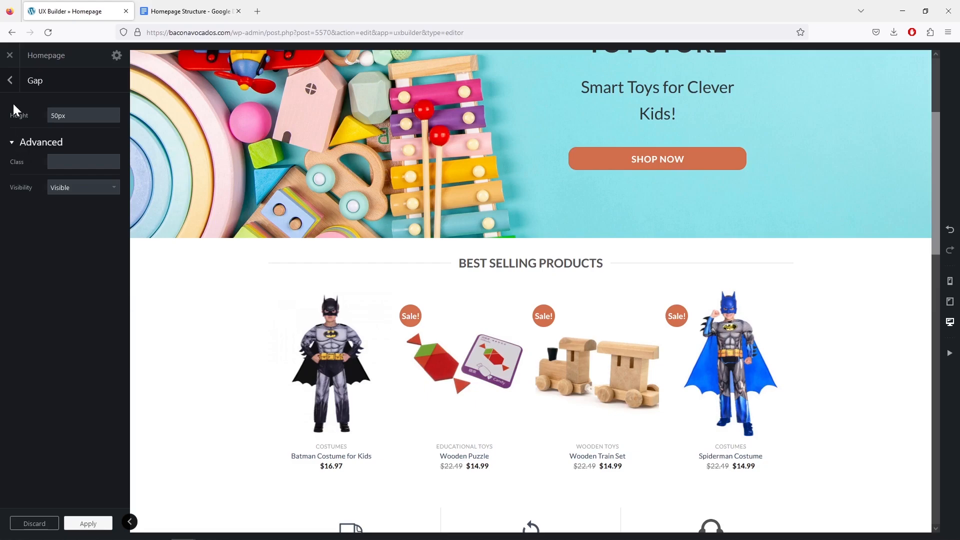
{"action": "left_click", "coordinate": [9, 80]}
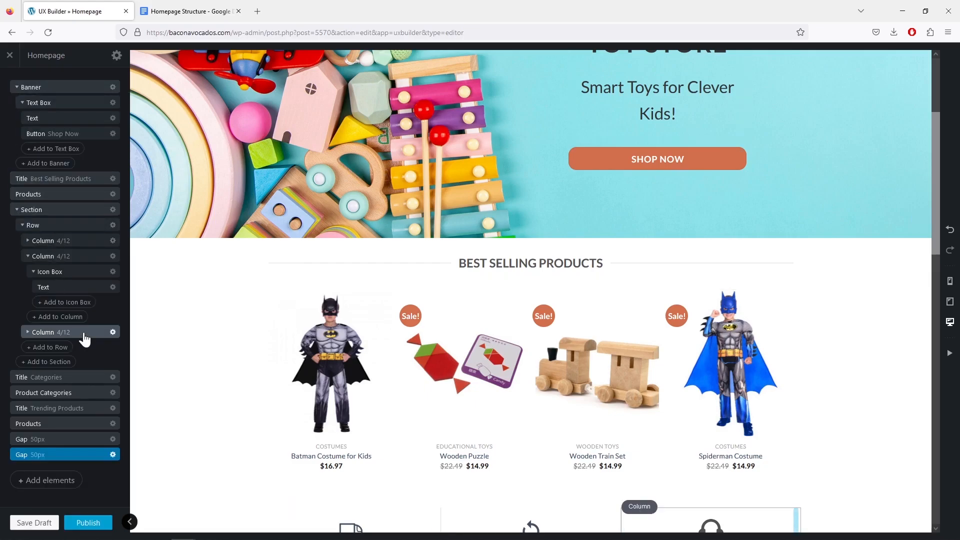
{"action": "left_click_drag", "start_coordinate": [49, 458], "coordinate": [45, 173]}
Step: Duplicate the gap above Best Selling Products and move the copy between the icon box section and the Categories title
{"action": "scroll", "coordinate": [601, 270], "scroll_direction": "down", "scroll_amount": 2}
{"action": "scroll", "coordinate": [601, 270], "scroll_direction": "down", "scroll_amount": 7}
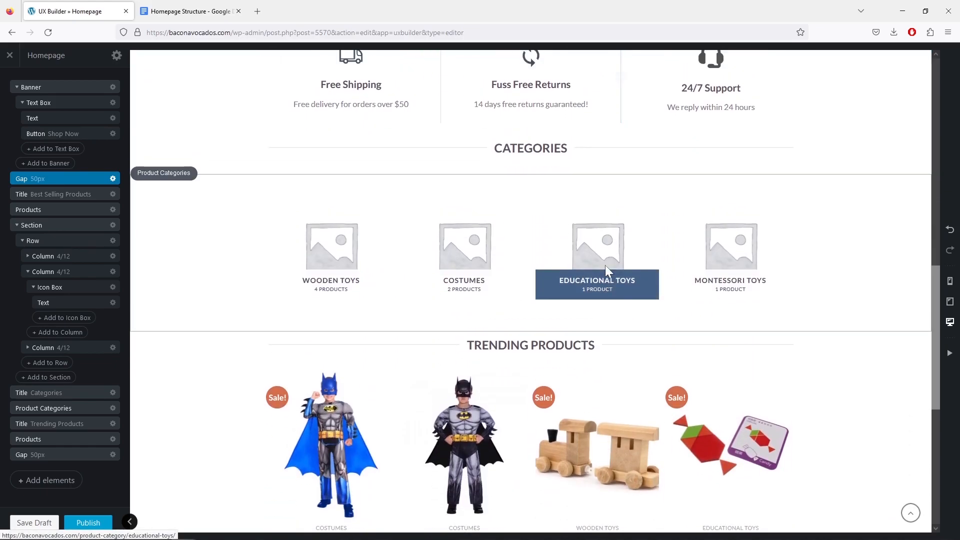
{"action": "scroll", "coordinate": [605, 270], "scroll_direction": "up", "scroll_amount": 3}
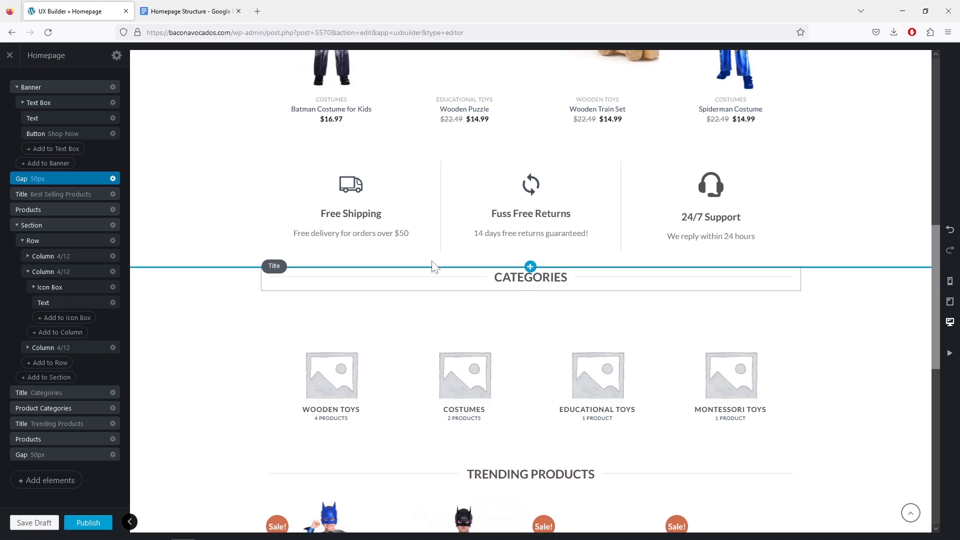
{"action": "left_click", "coordinate": [112, 179]}
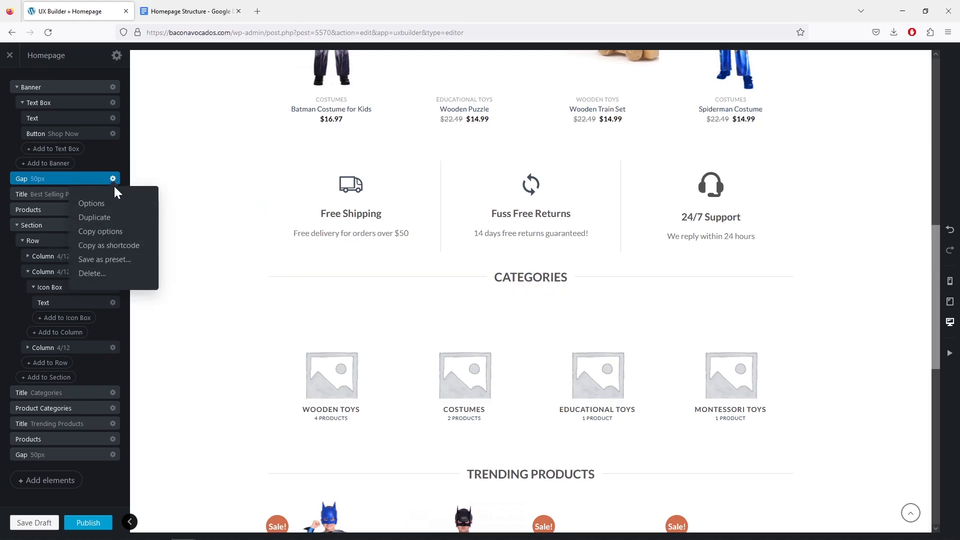
{"action": "left_click", "coordinate": [108, 218]}
{"action": "left_click", "coordinate": [9, 81]}
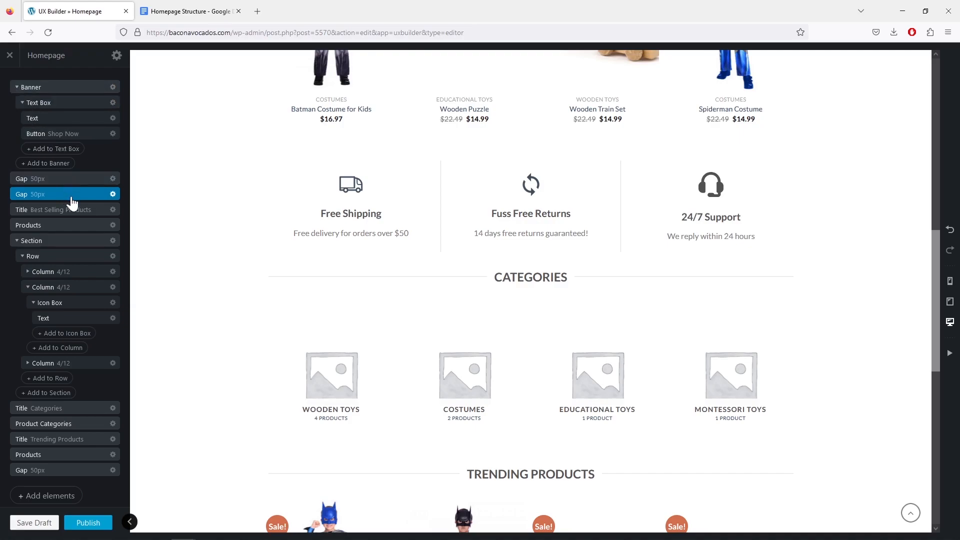
{"action": "left_click_drag", "start_coordinate": [73, 200], "coordinate": [51, 400]}
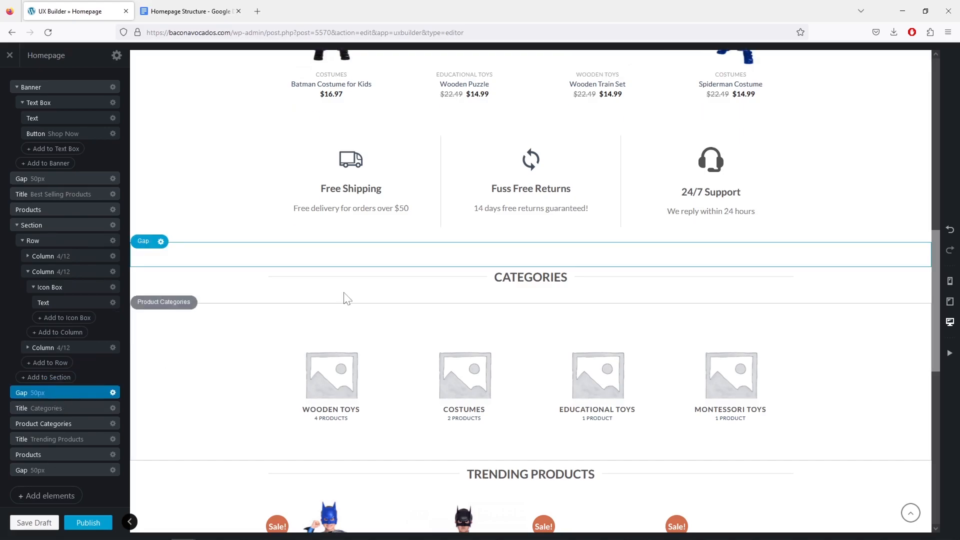
{"action": "scroll", "coordinate": [665, 247], "scroll_direction": "up", "scroll_amount": 2}
{"action": "scroll", "coordinate": [727, 270], "scroll_direction": "up", "scroll_amount": 8}
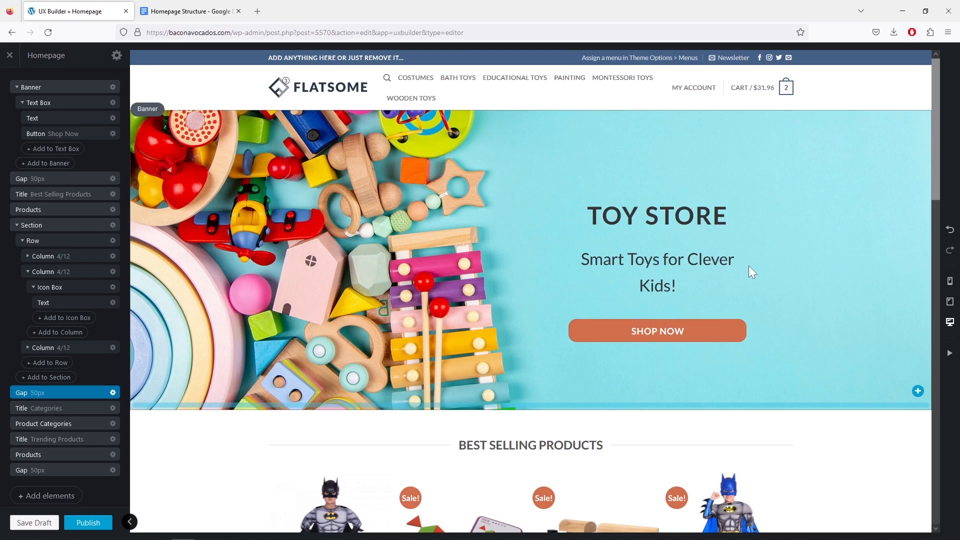
Step: In the tablet layout, widen the banner's text box so Toy Store fits on one line and move it slightly up
{"action": "left_click", "coordinate": [950, 303]}
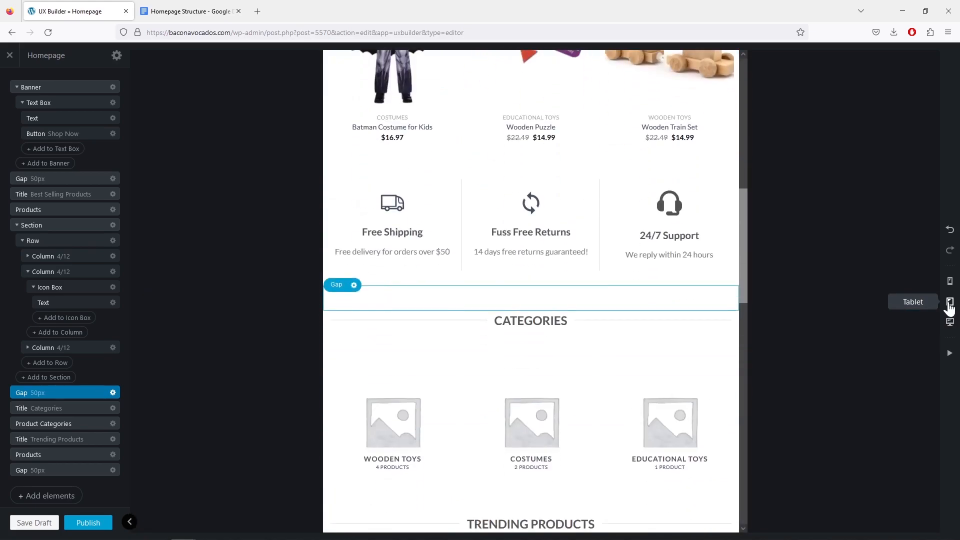
{"action": "scroll", "coordinate": [645, 247], "scroll_direction": "down", "scroll_amount": 9}
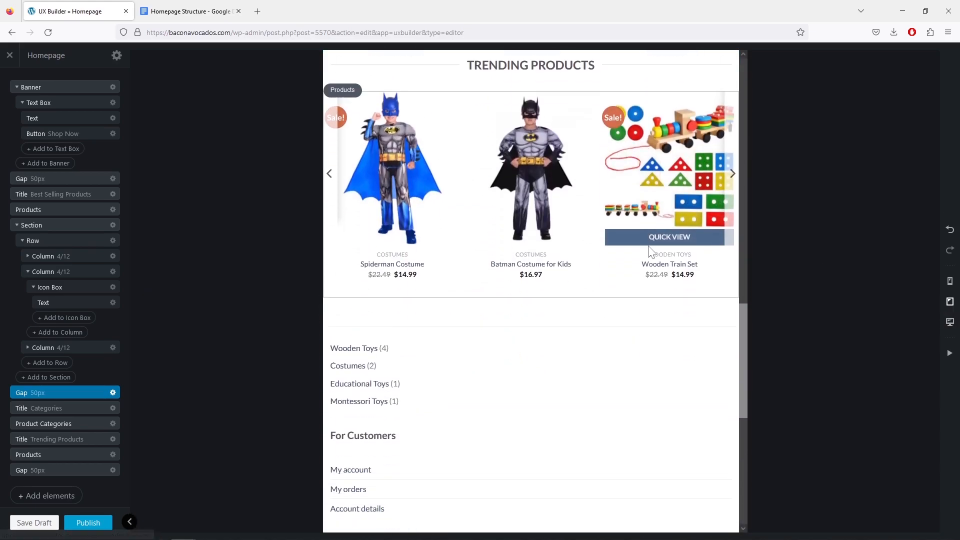
{"action": "scroll", "coordinate": [650, 250], "scroll_direction": "up", "scroll_amount": 2}
{"action": "left_click", "coordinate": [733, 276]}
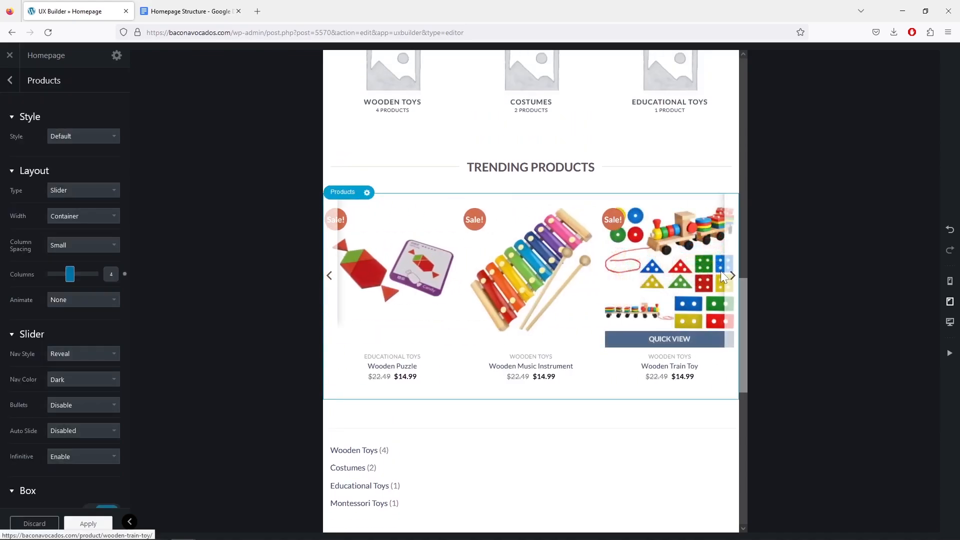
{"action": "scroll", "coordinate": [721, 271], "scroll_direction": "up", "scroll_amount": 10}
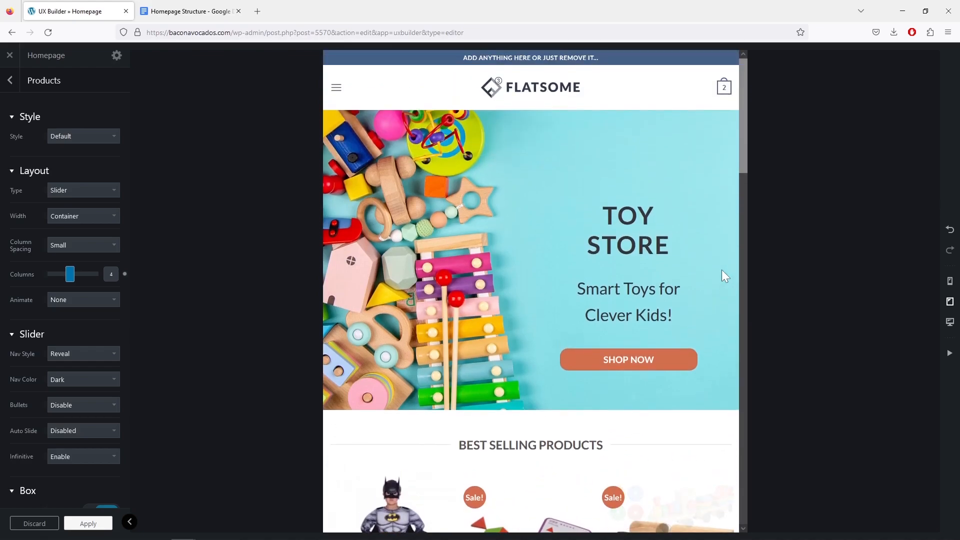
{"action": "left_click", "coordinate": [648, 240]}
{"action": "left_click_drag", "start_coordinate": [691, 251], "coordinate": [708, 252]}
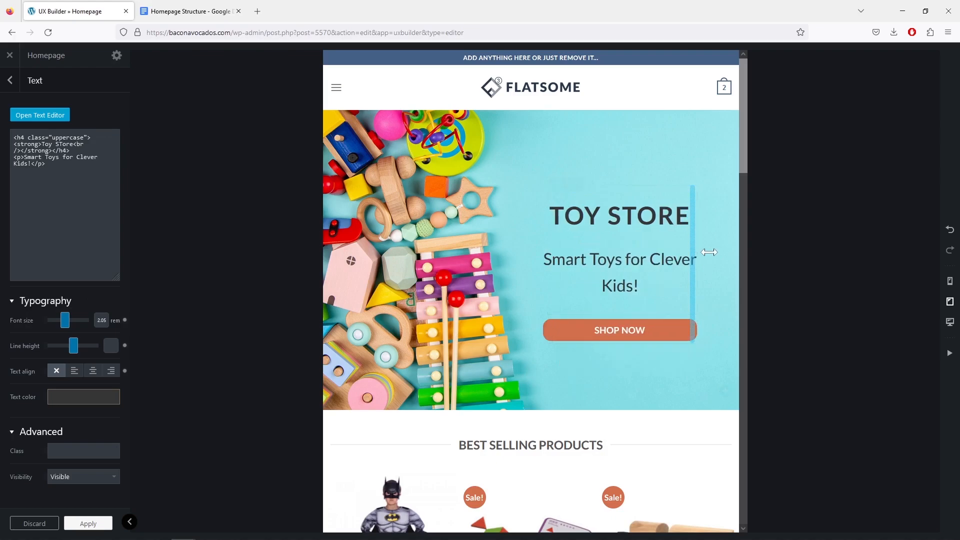
{"action": "left_click_drag", "start_coordinate": [540, 193], "coordinate": [545, 182]}
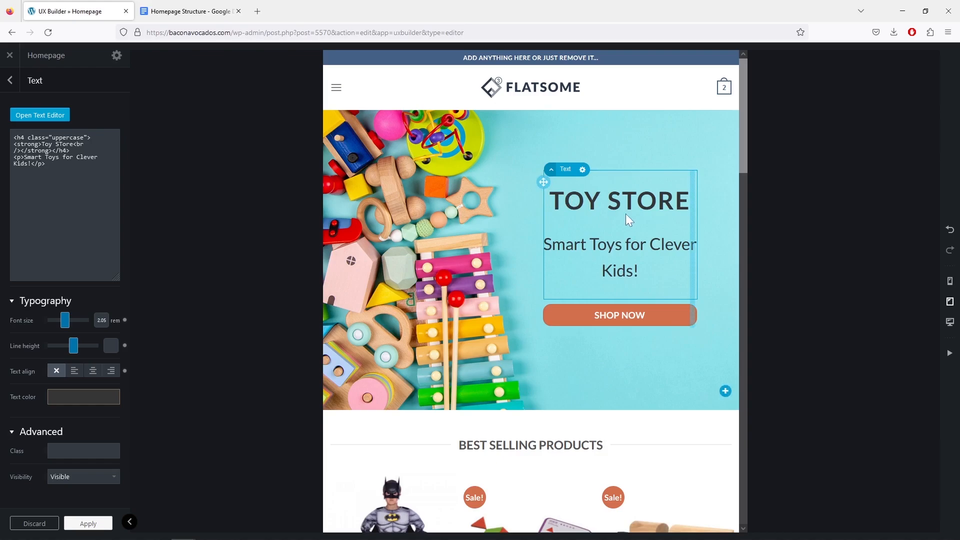
Step: In the mobile layout, widen the banner's text box and shift the background image's focus position to 54% 64%
{"action": "left_click", "coordinate": [950, 282]}
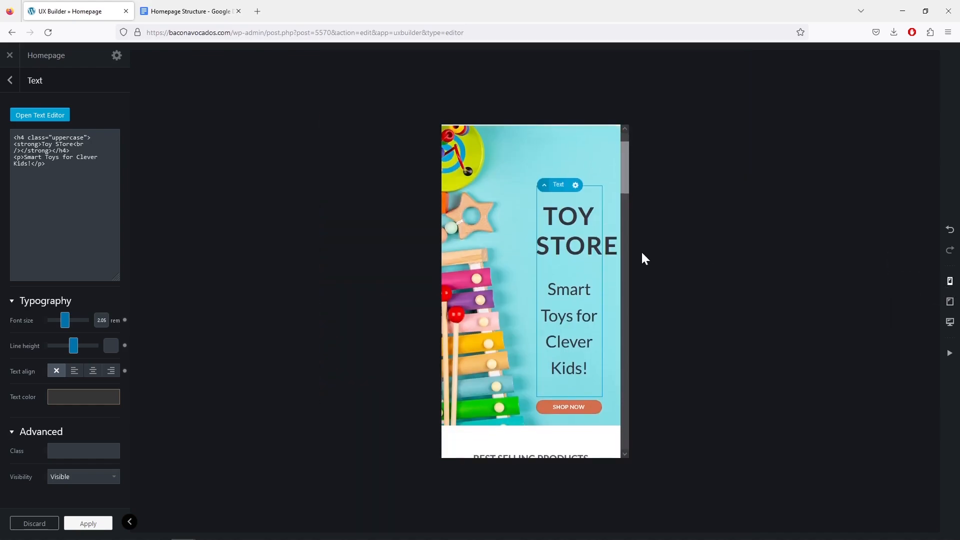
{"action": "left_click_drag", "start_coordinate": [598, 260], "coordinate": [663, 268]}
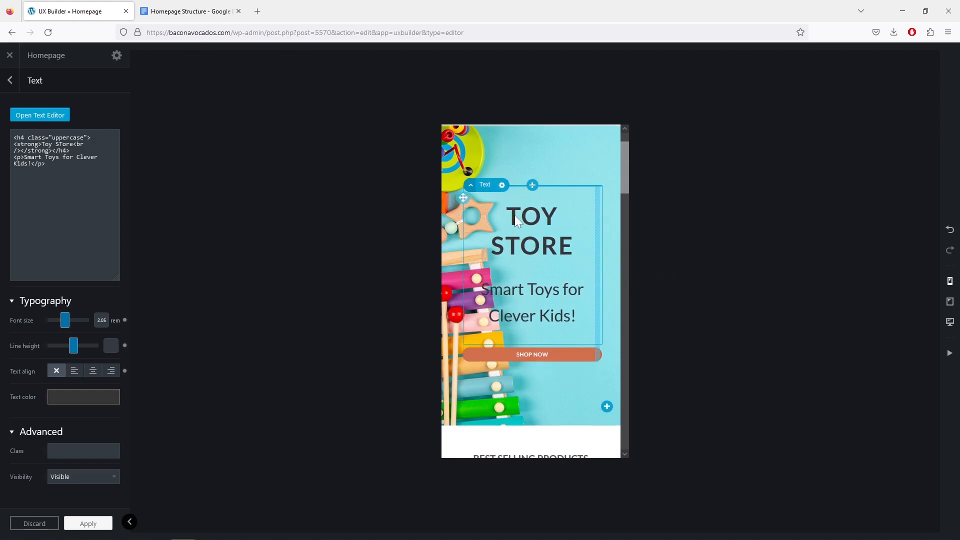
{"action": "left_click", "coordinate": [486, 145]}
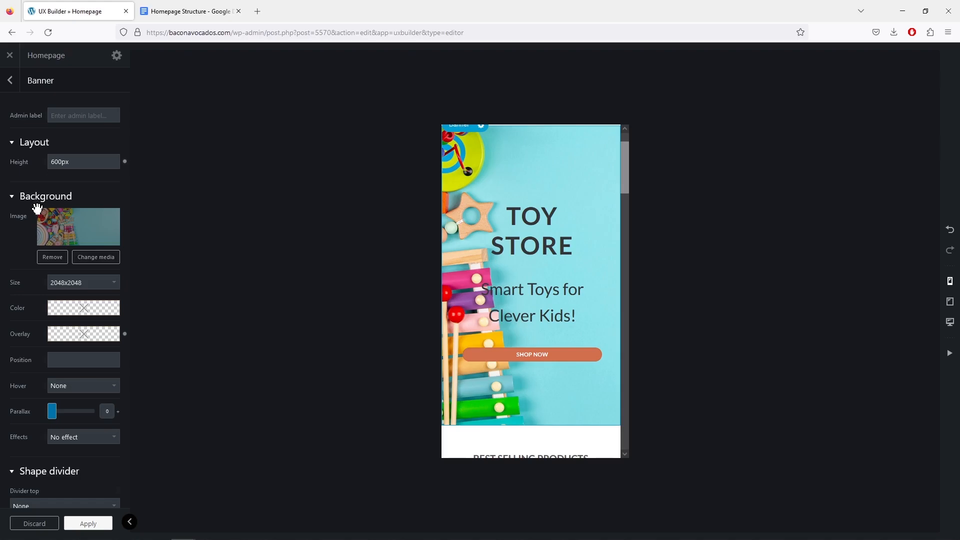
{"action": "left_click_drag", "start_coordinate": [37, 208], "coordinate": [82, 233]}
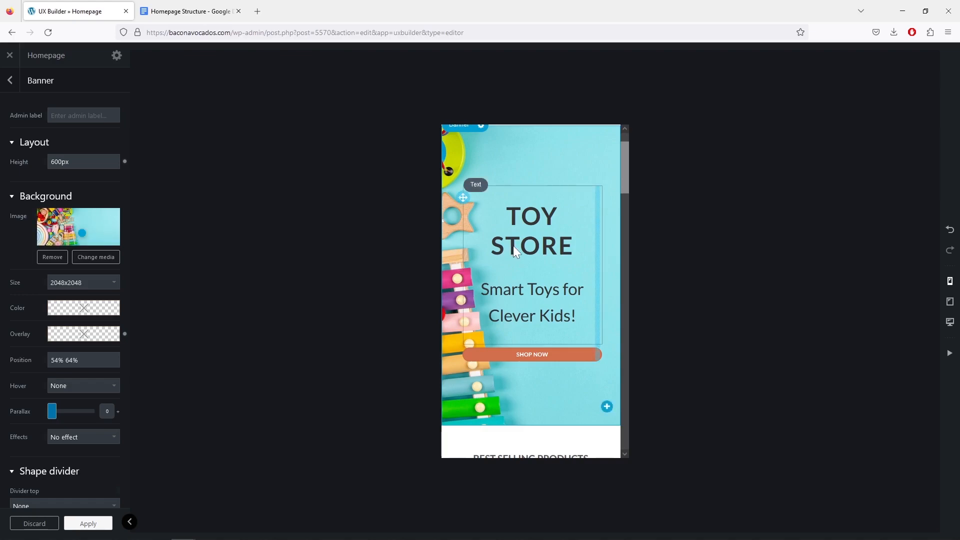
Step: Return to the desktop layout and review the whole homepage from the banner down to the footer
{"action": "left_click", "coordinate": [949, 322]}
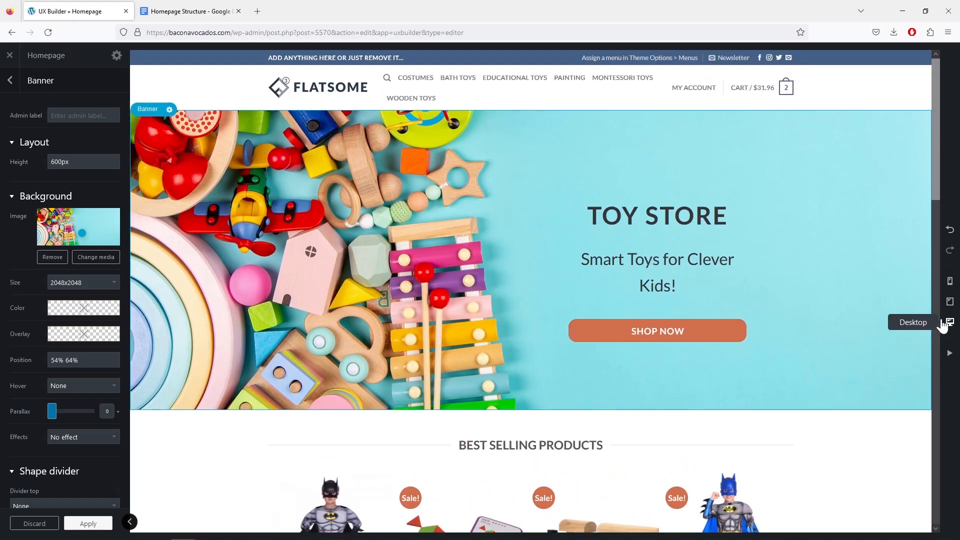
{"action": "scroll", "coordinate": [746, 272], "scroll_direction": "down", "scroll_amount": 8}
{"action": "scroll", "coordinate": [754, 278], "scroll_direction": "down", "scroll_amount": 1}
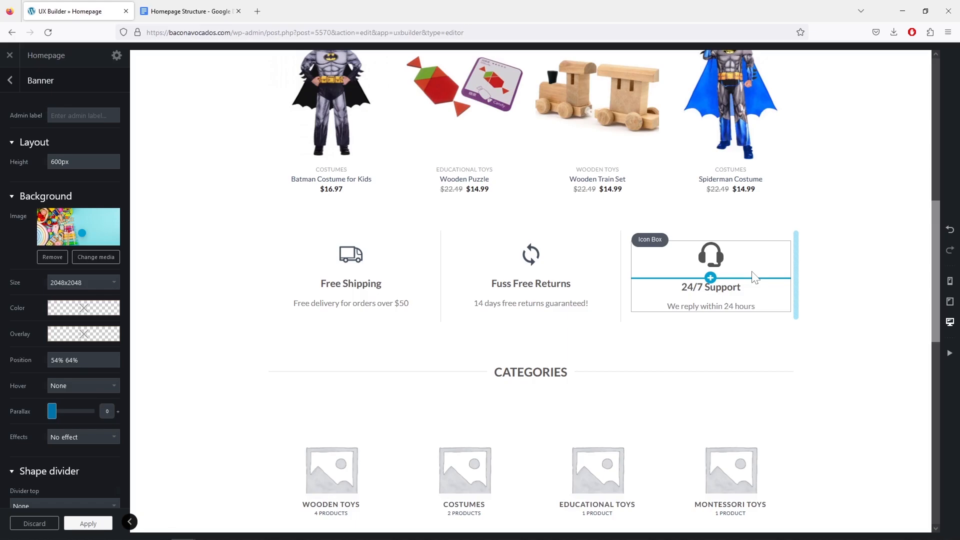
{"action": "scroll", "coordinate": [825, 274], "scroll_direction": "up", "scroll_amount": 9}
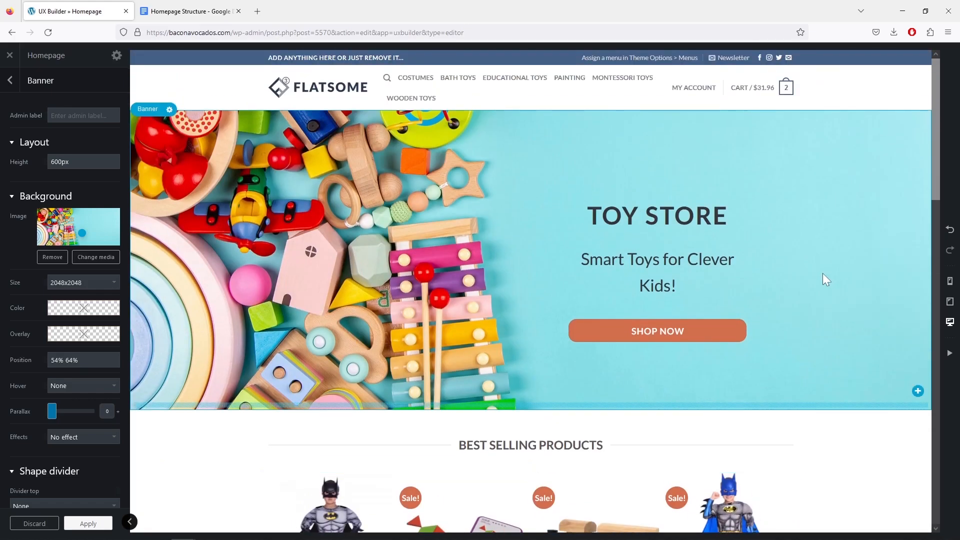
{"action": "scroll", "coordinate": [823, 273], "scroll_direction": "down", "scroll_amount": 10}
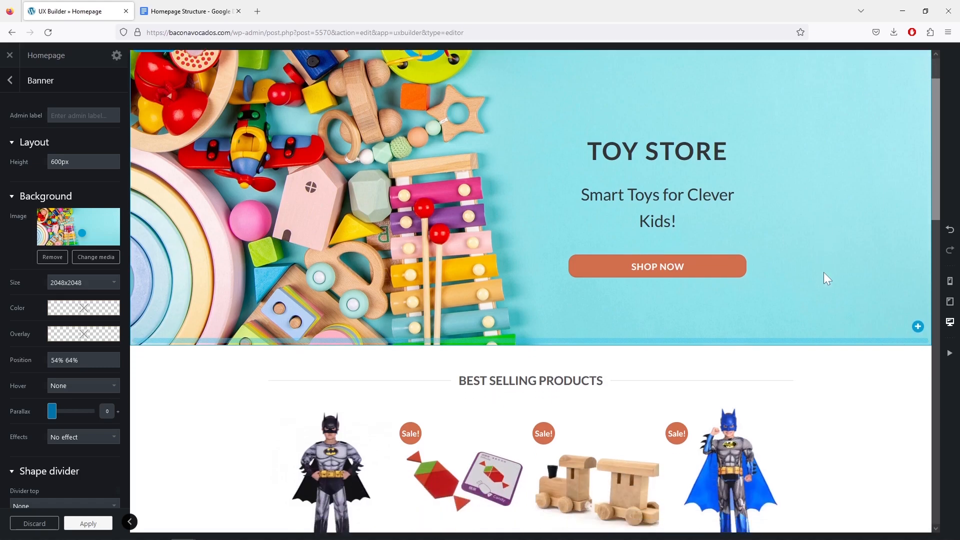
{"action": "scroll", "coordinate": [828, 278], "scroll_direction": "down", "scroll_amount": 5}
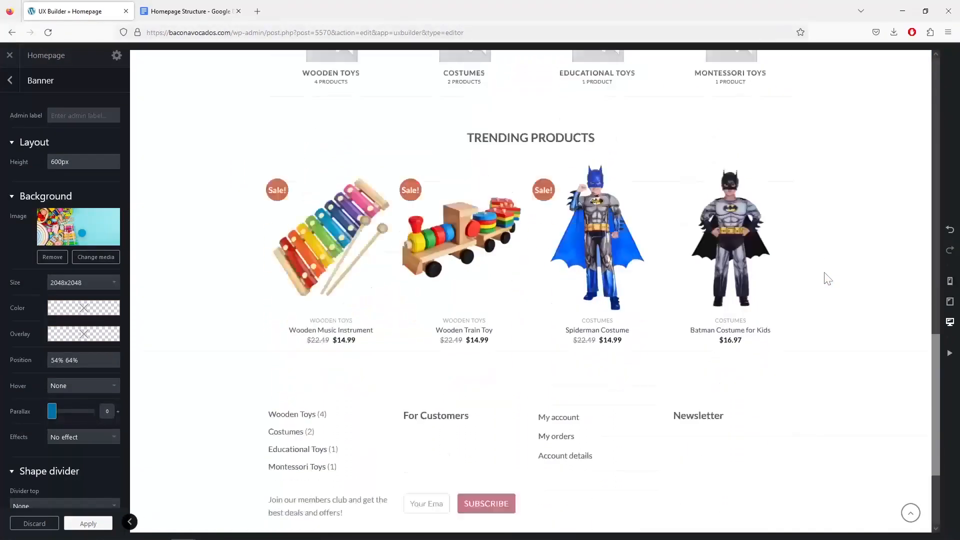
{"action": "scroll", "coordinate": [826, 277], "scroll_direction": "up", "scroll_amount": 10}
{"action": "scroll", "coordinate": [828, 280], "scroll_direction": "up", "scroll_amount": 2}
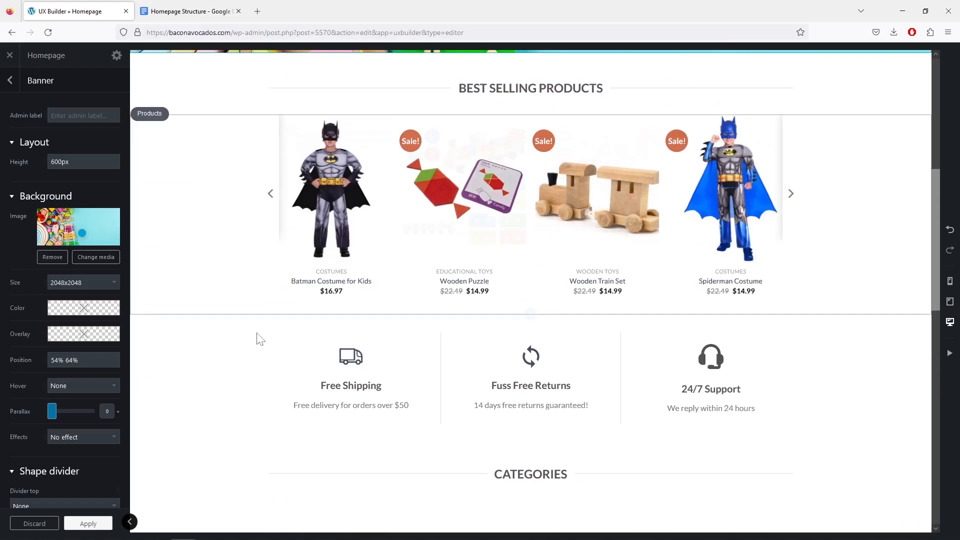
Step: Apply the banner settings and publish the homepage
{"action": "left_click", "coordinate": [95, 523]}
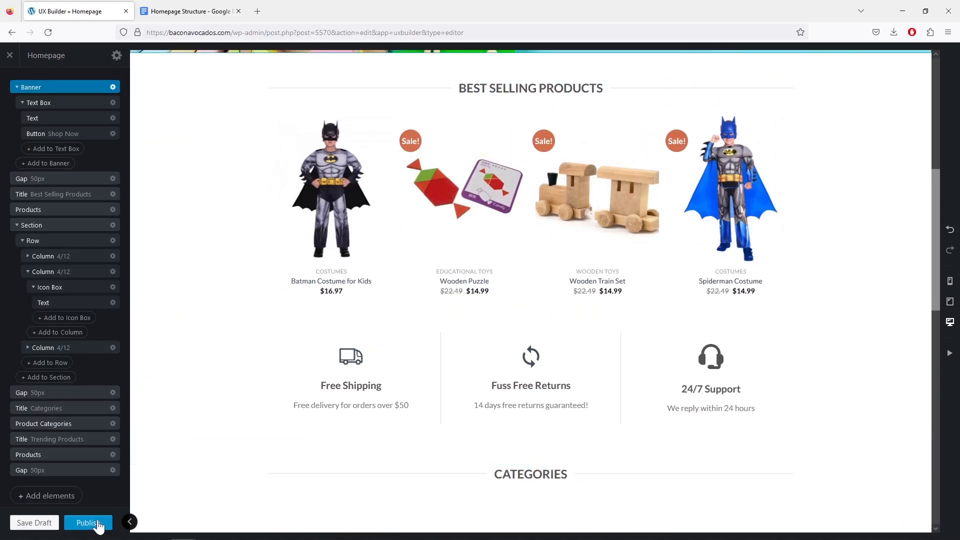
{"action": "left_click", "coordinate": [98, 524]}
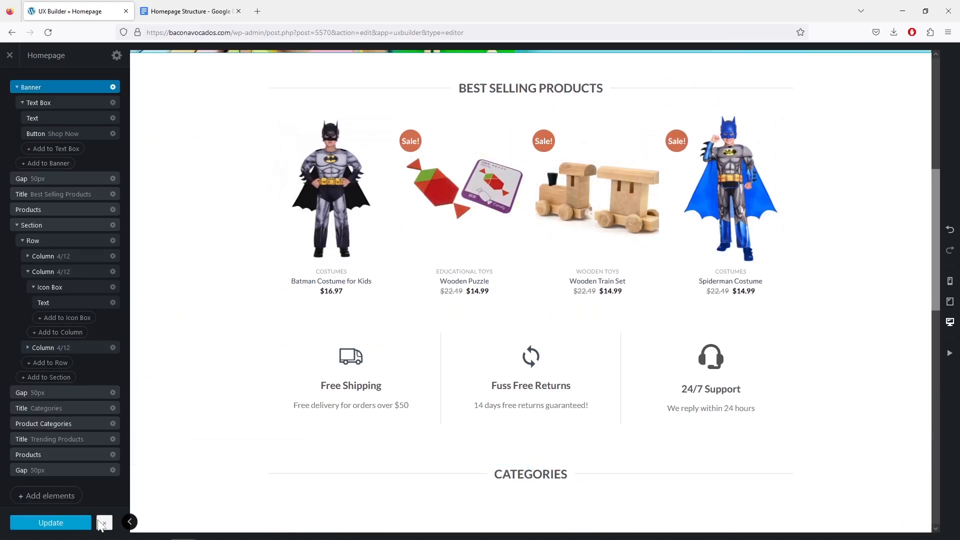
Step: Leave the builder for the site's list of pages and close the Homepage Structure document
{"action": "left_click", "coordinate": [9, 56]}
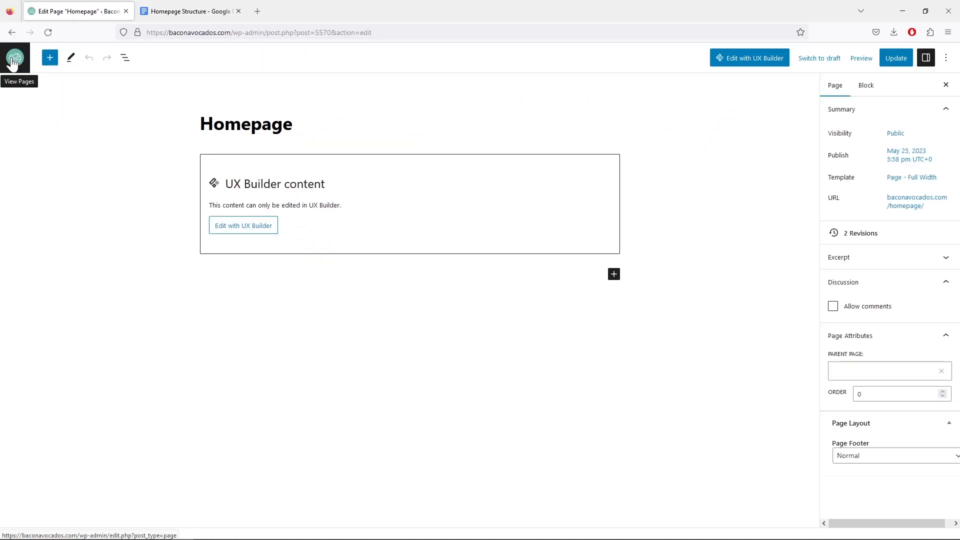
{"action": "left_click", "coordinate": [12, 61]}
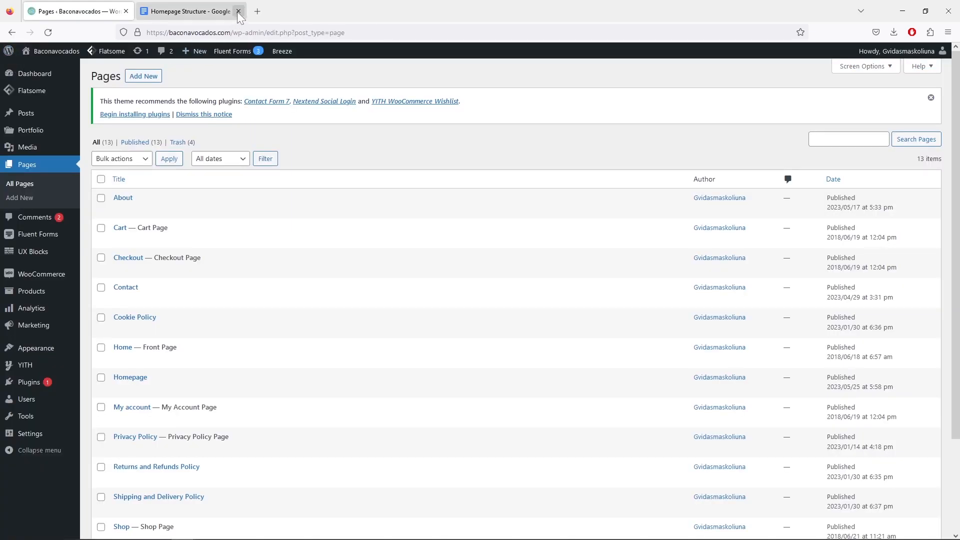
{"action": "left_click", "coordinate": [237, 11]}
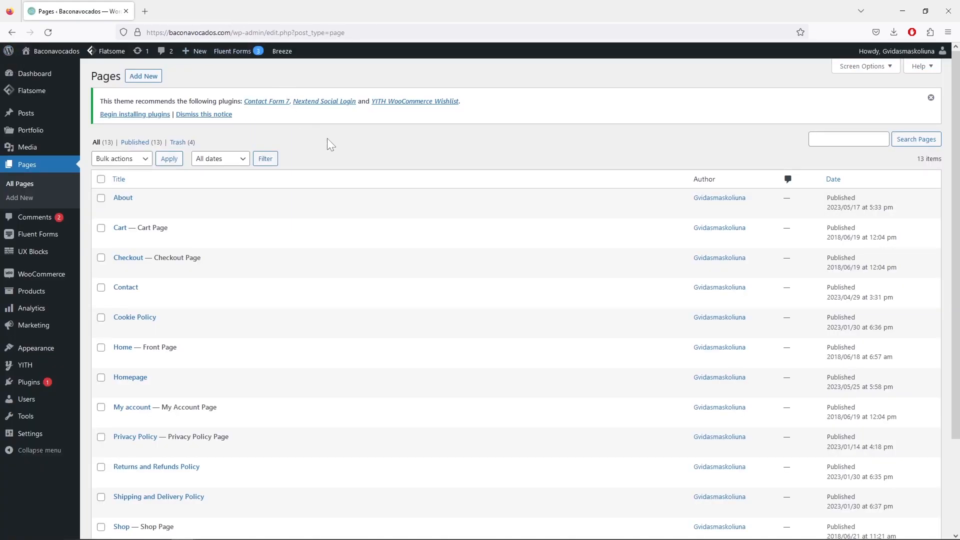
Step: In the site's Reading settings, set the static homepage to the page named Homepage and save the changes
{"action": "scroll", "coordinate": [344, 156], "scroll_direction": "down", "scroll_amount": 2}
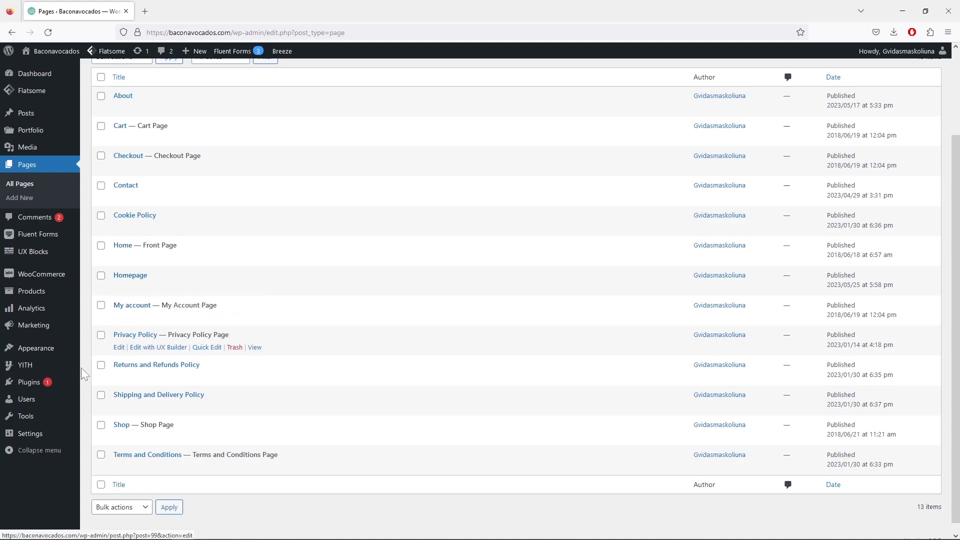
{"action": "mouse_move", "coordinate": [49, 439]}
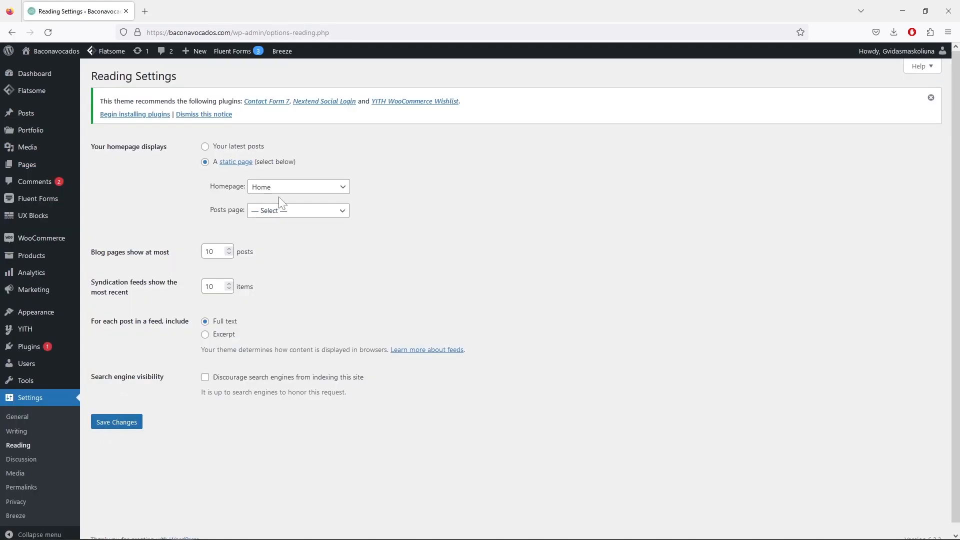
{"action": "left_click", "coordinate": [316, 192]}
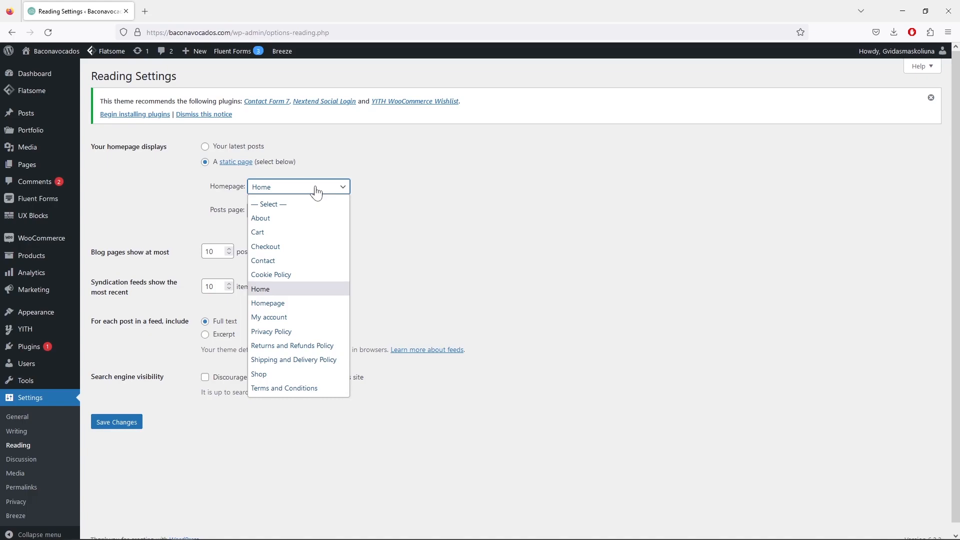
{"action": "left_click", "coordinate": [302, 304]}
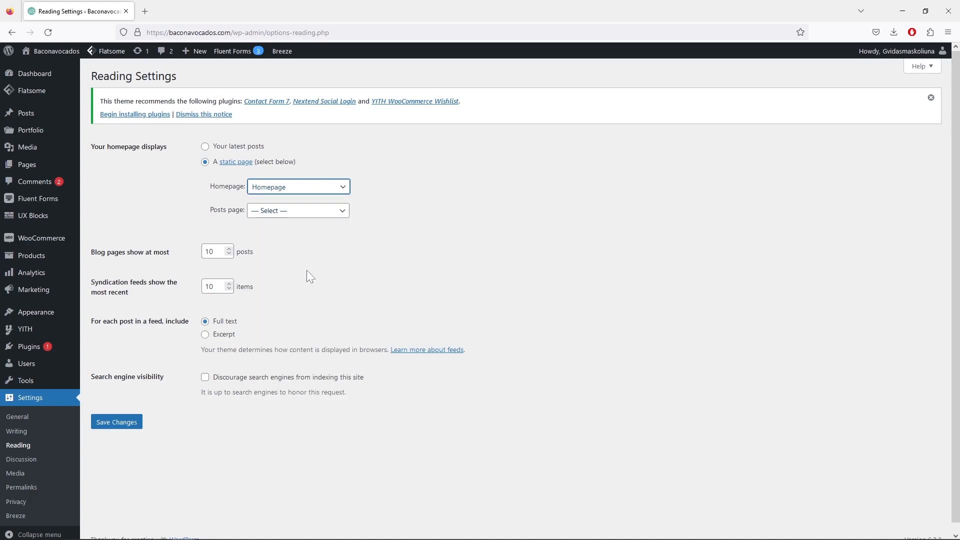
{"action": "left_click", "coordinate": [130, 424]}
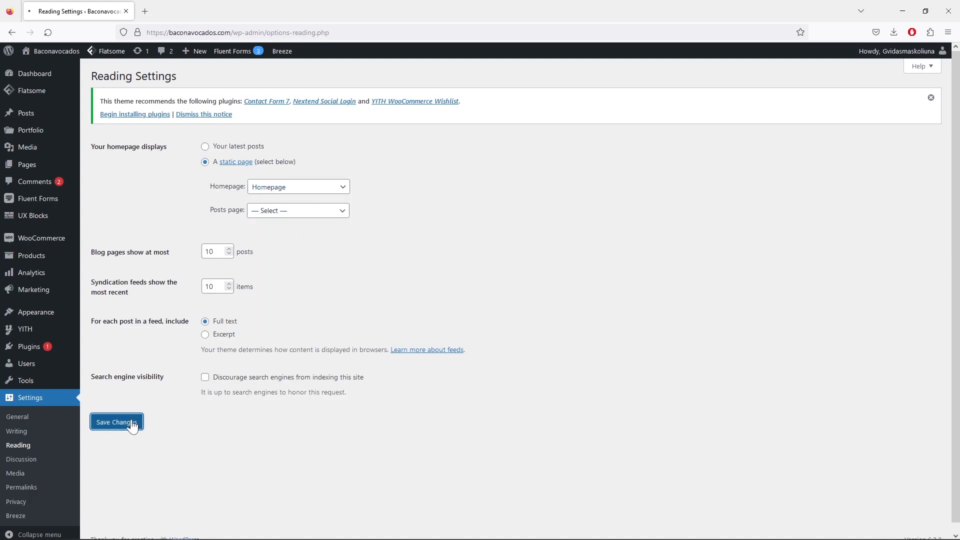
Step: Move the old Home page to the trash from the list of all pages
{"action": "mouse_move", "coordinate": [38, 170]}
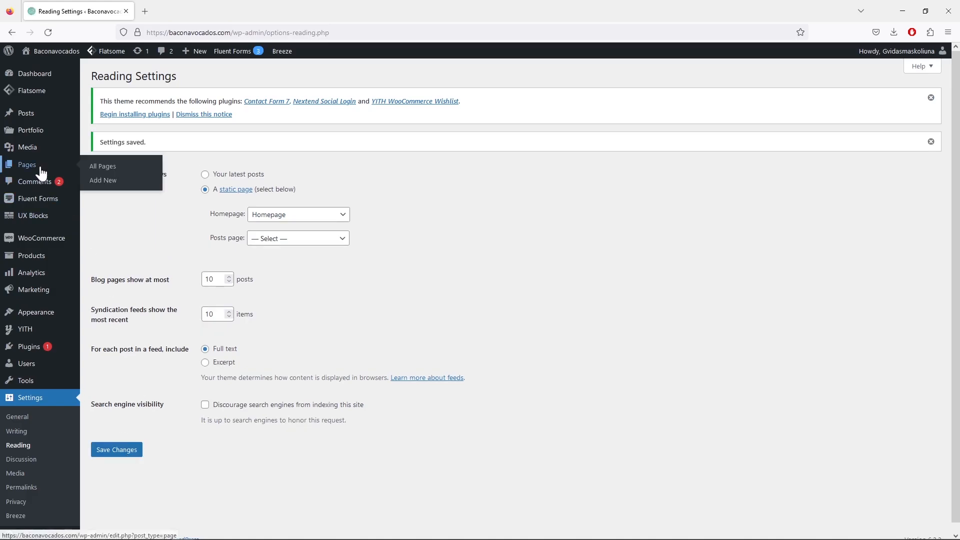
{"action": "left_click", "coordinate": [104, 171]}
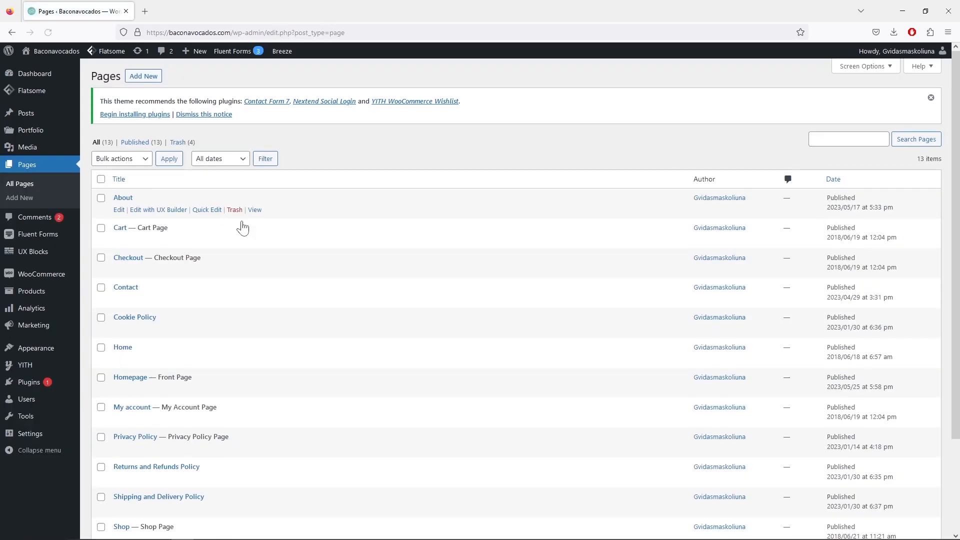
{"action": "scroll", "coordinate": [325, 269], "scroll_direction": "down", "scroll_amount": 2}
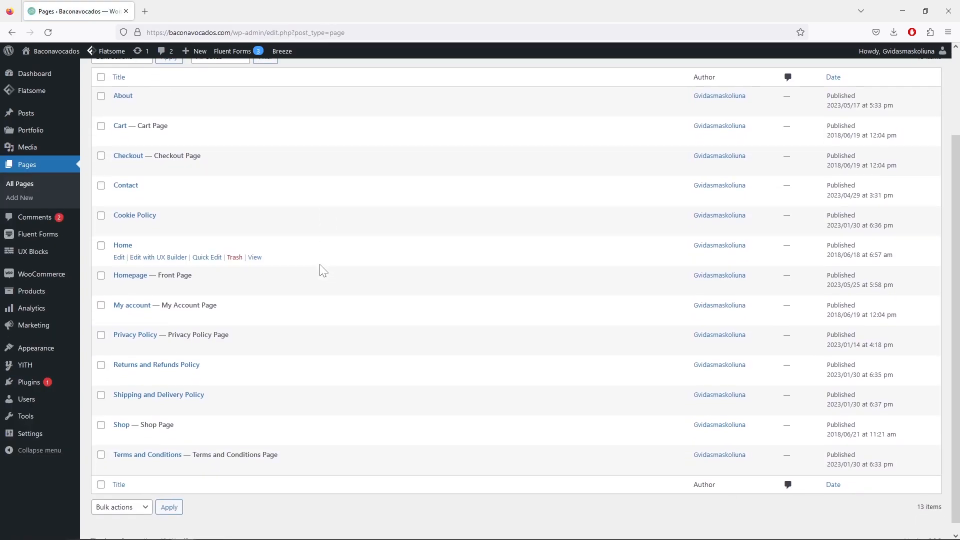
{"action": "left_click", "coordinate": [129, 280]}
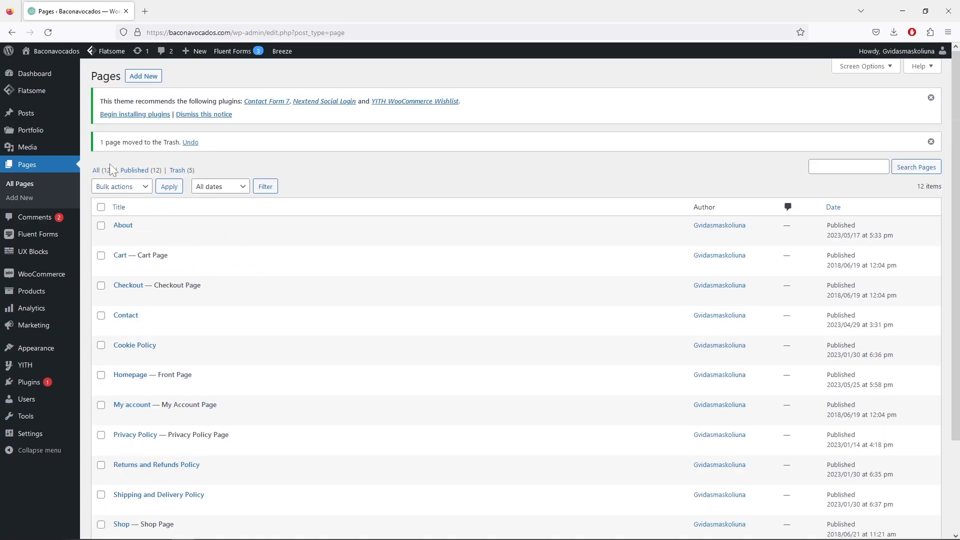
Step: Open the live site and examine the new homepage's layout, including its Categories and Trending Products sections
{"action": "mouse_move", "coordinate": [48, 60]}
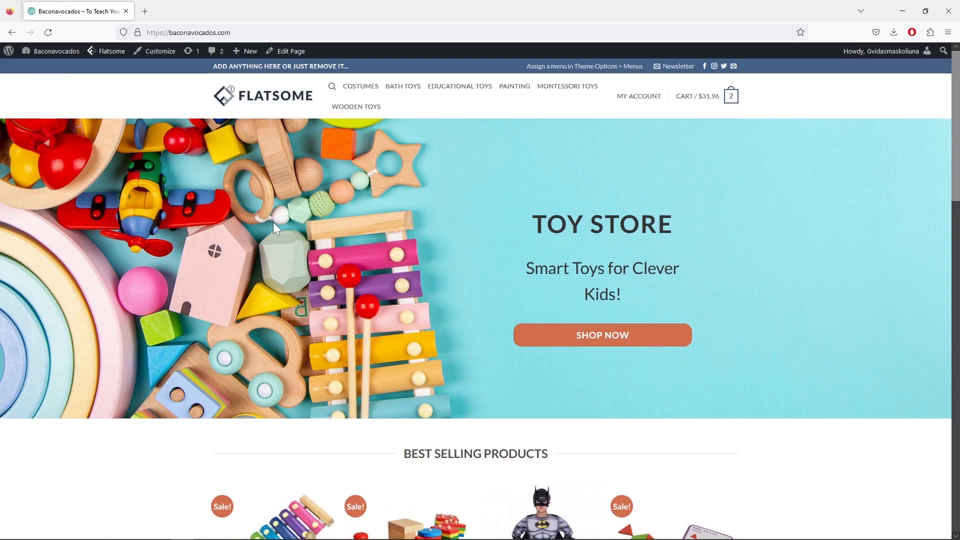
{"action": "scroll", "coordinate": [273, 222], "scroll_direction": "down", "scroll_amount": 10}
{"action": "scroll", "coordinate": [273, 222], "scroll_direction": "down", "scroll_amount": 8}
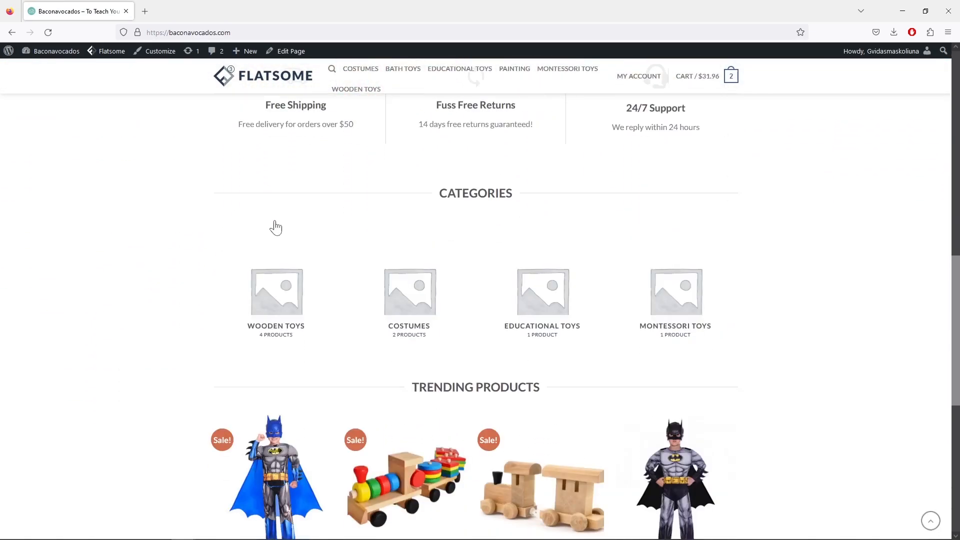
{"action": "scroll", "coordinate": [485, 295], "scroll_direction": "up", "scroll_amount": 1}
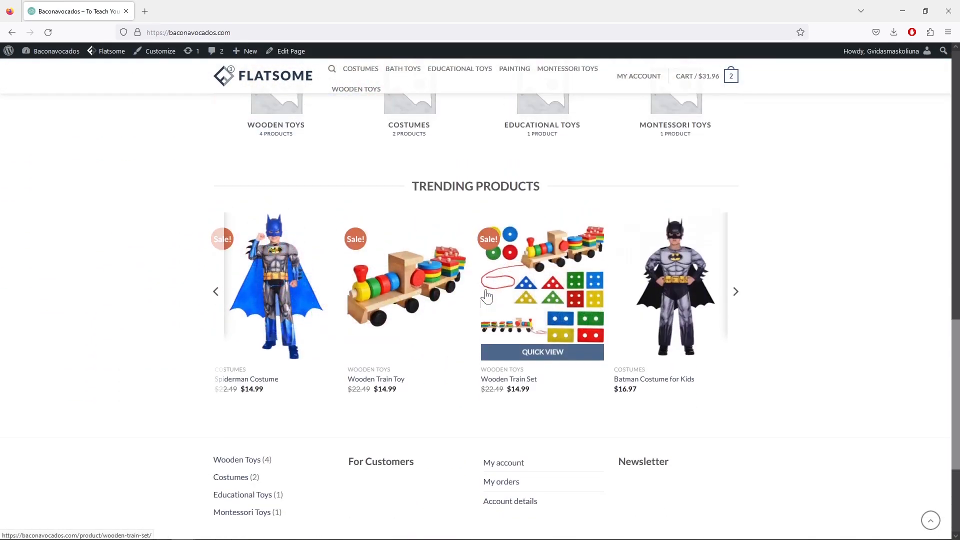
{"action": "scroll", "coordinate": [759, 283], "scroll_direction": "up", "scroll_amount": 2}
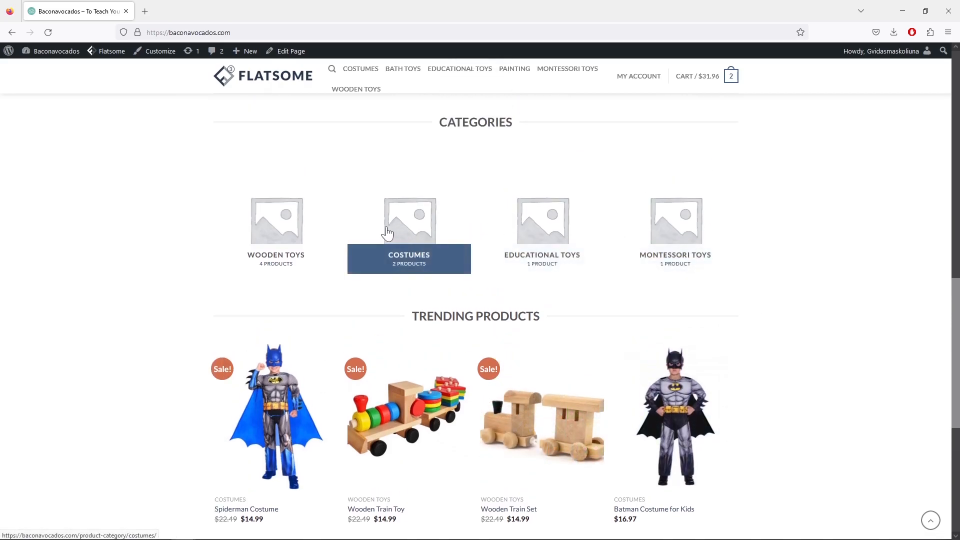
{"action": "scroll", "coordinate": [190, 227], "scroll_direction": "up", "scroll_amount": 1}
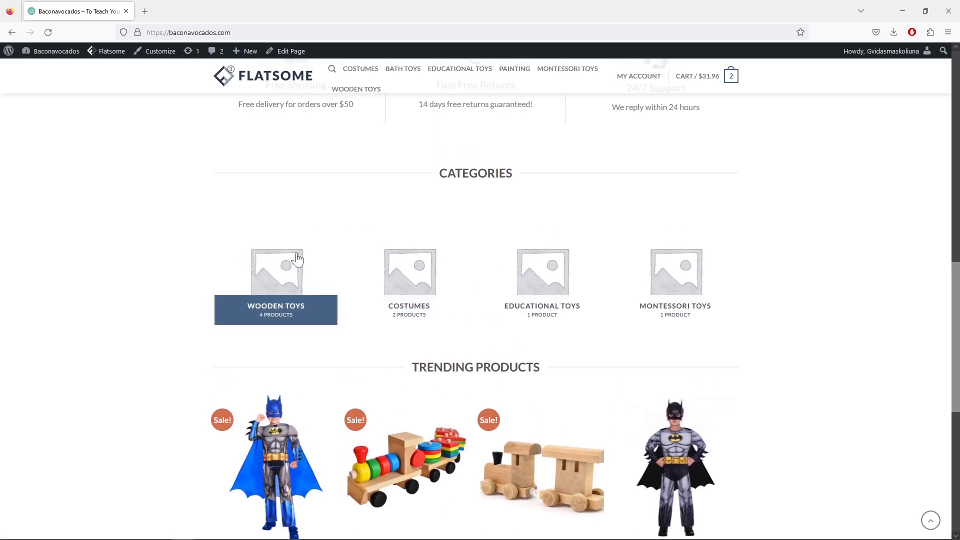
Step: Open the Wooden Toys category for editing from the store's product categories in the WordPress admin
{"action": "scroll", "coordinate": [515, 242], "scroll_direction": "up", "scroll_amount": 3}
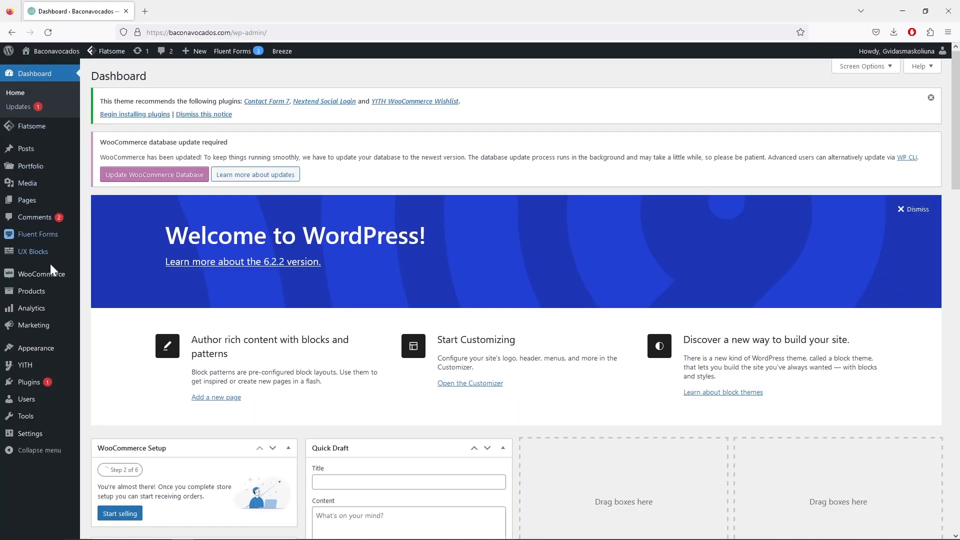
{"action": "mouse_move", "coordinate": [58, 296]}
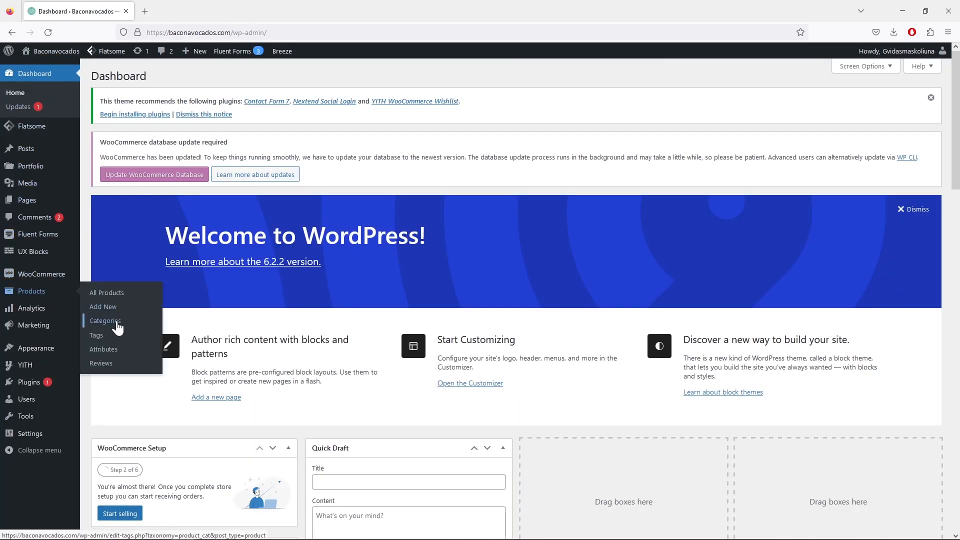
{"action": "left_click", "coordinate": [118, 326]}
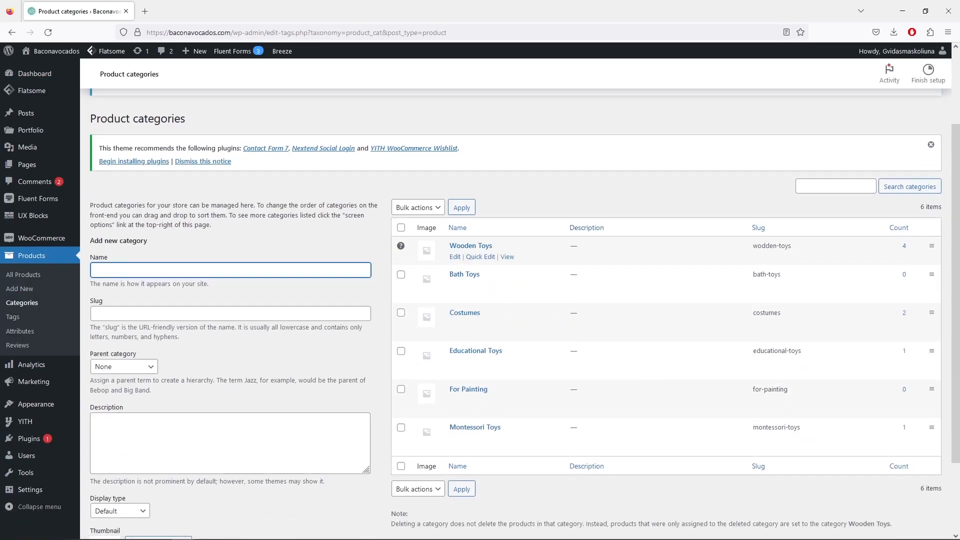
{"action": "left_click", "coordinate": [455, 258]}
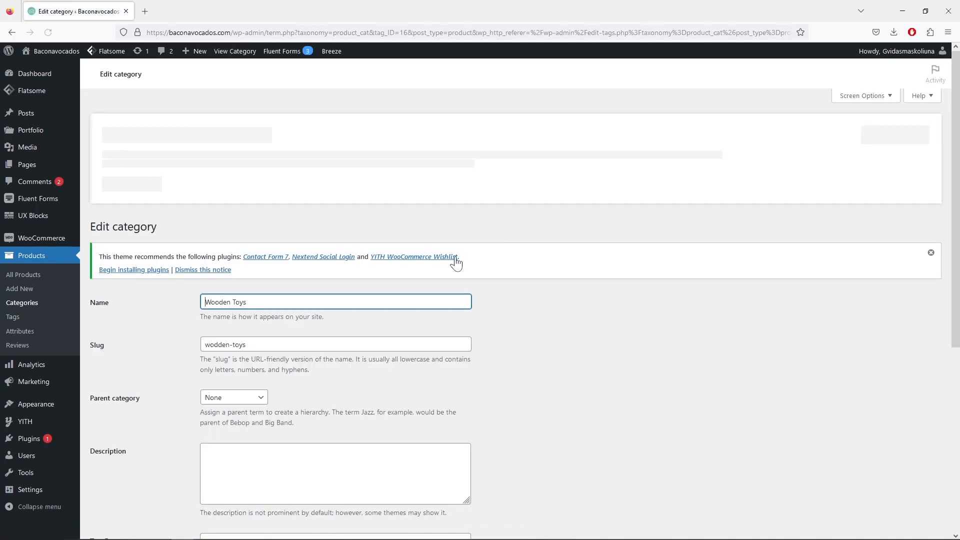
{"action": "scroll", "coordinate": [455, 260], "scroll_direction": "down", "scroll_amount": 4}
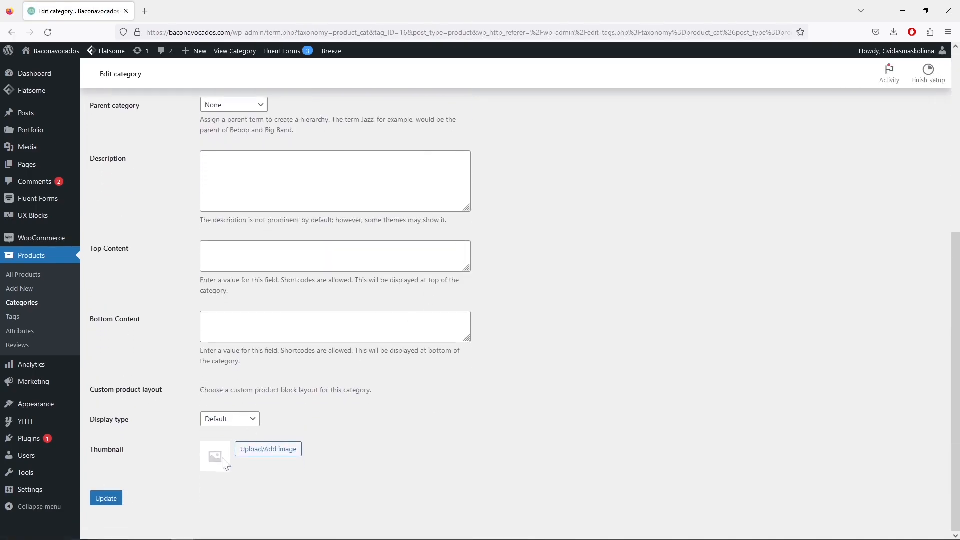
Step: Set the Wooden Toys thumbnail to the toy vegetables image on yellow, update the category, and return to the categories list
{"action": "left_click", "coordinate": [257, 451]}
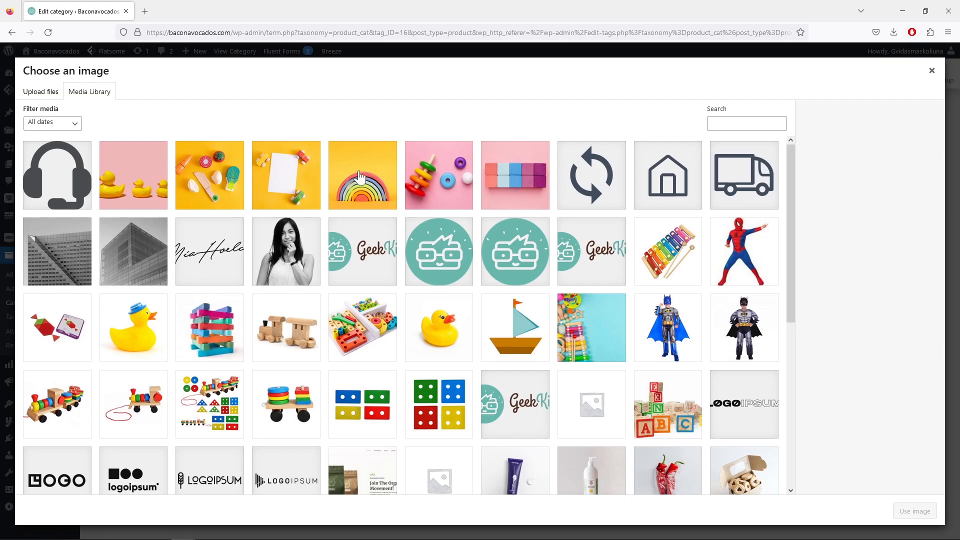
{"action": "left_click", "coordinate": [214, 179]}
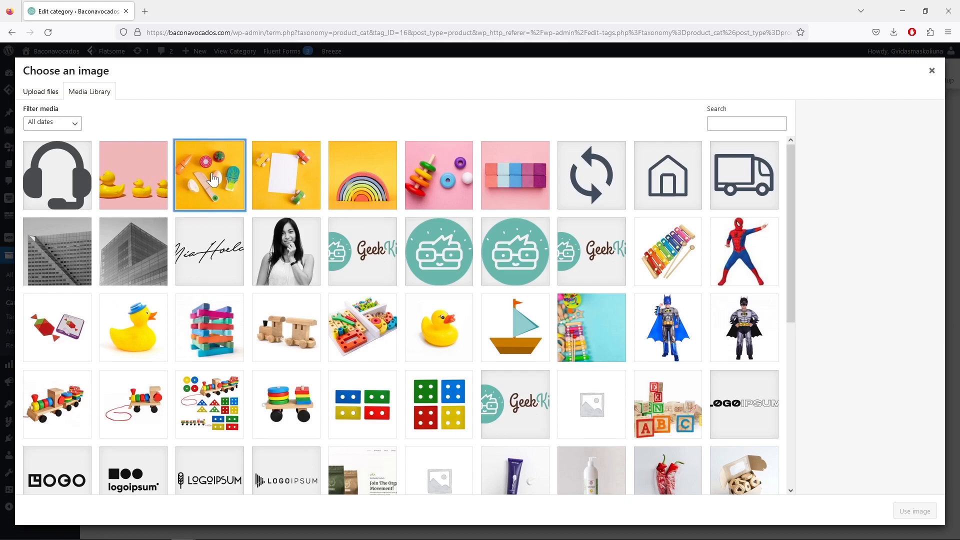
{"action": "left_click", "coordinate": [906, 509]}
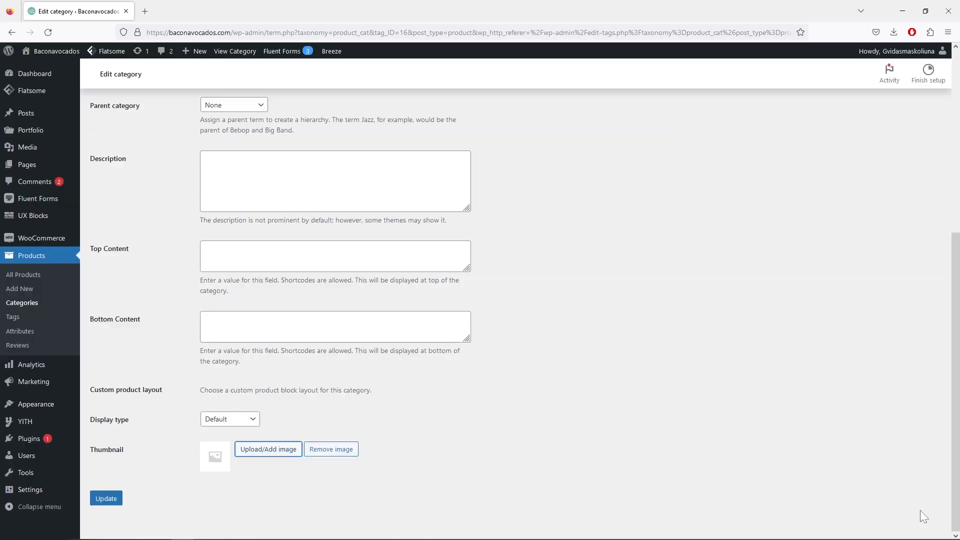
{"action": "left_click", "coordinate": [107, 499]}
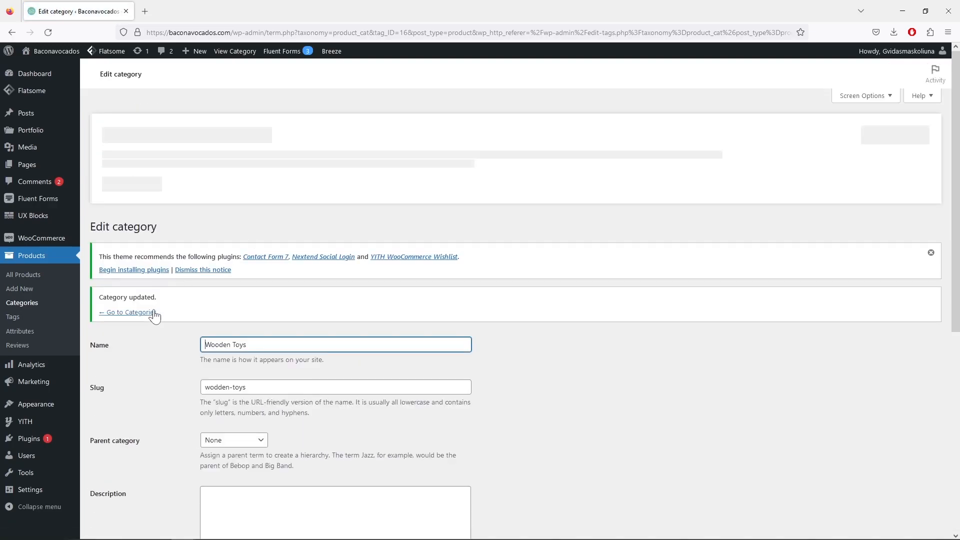
{"action": "left_click", "coordinate": [146, 313]}
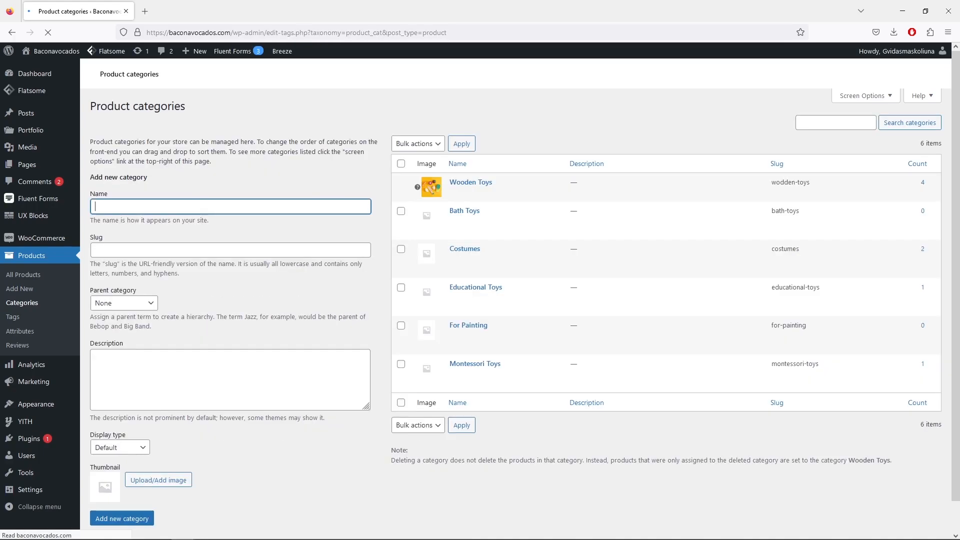
{"action": "scroll", "coordinate": [504, 337], "scroll_direction": "down", "scroll_amount": 2}
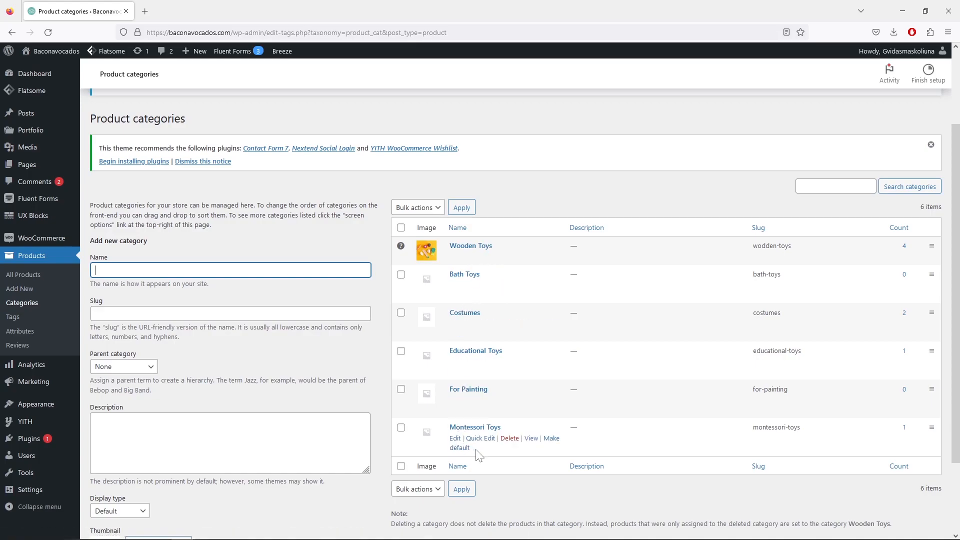
{"action": "scroll", "coordinate": [572, 144], "scroll_direction": "down", "scroll_amount": 1}
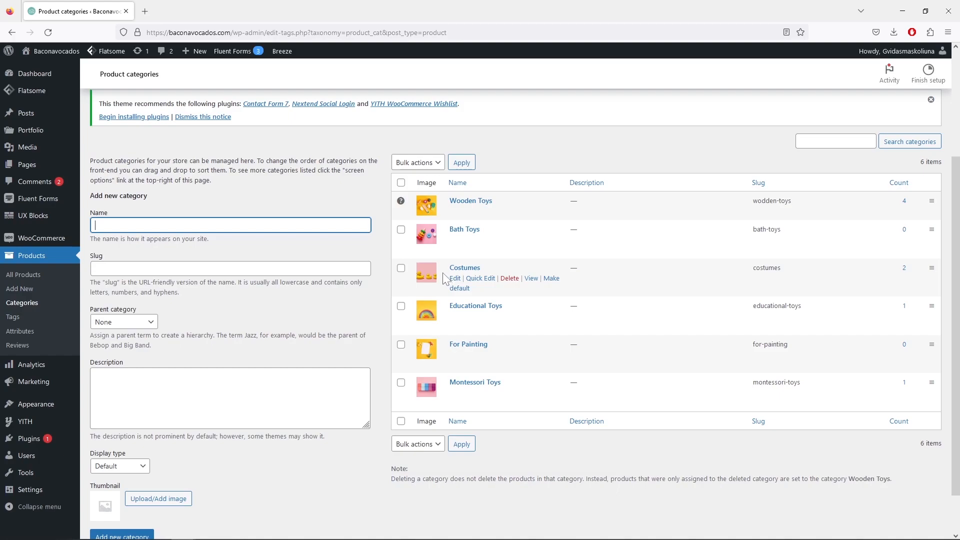
Step: Visit the live site and examine how the category images look in the homepage's Categories section
{"action": "mouse_move", "coordinate": [47, 52]}
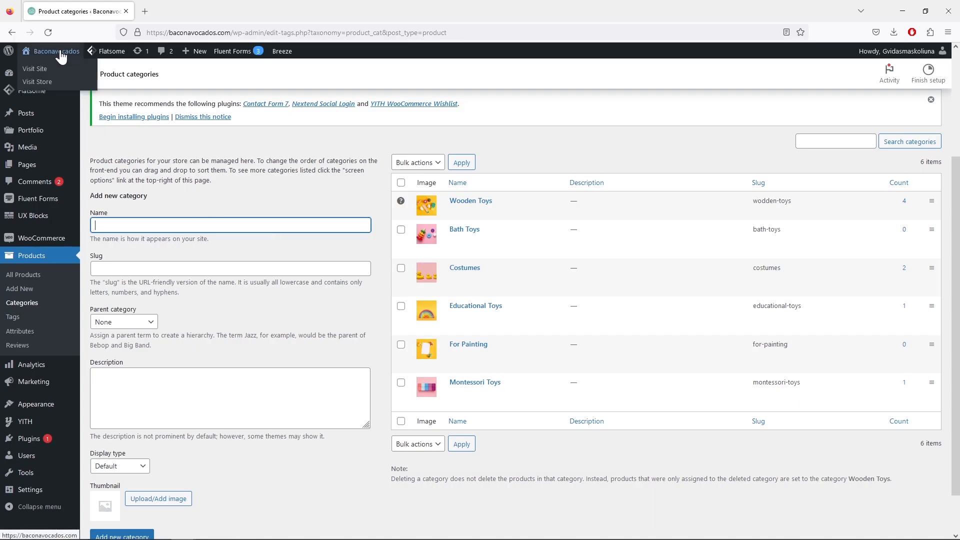
{"action": "left_click", "coordinate": [37, 72]}
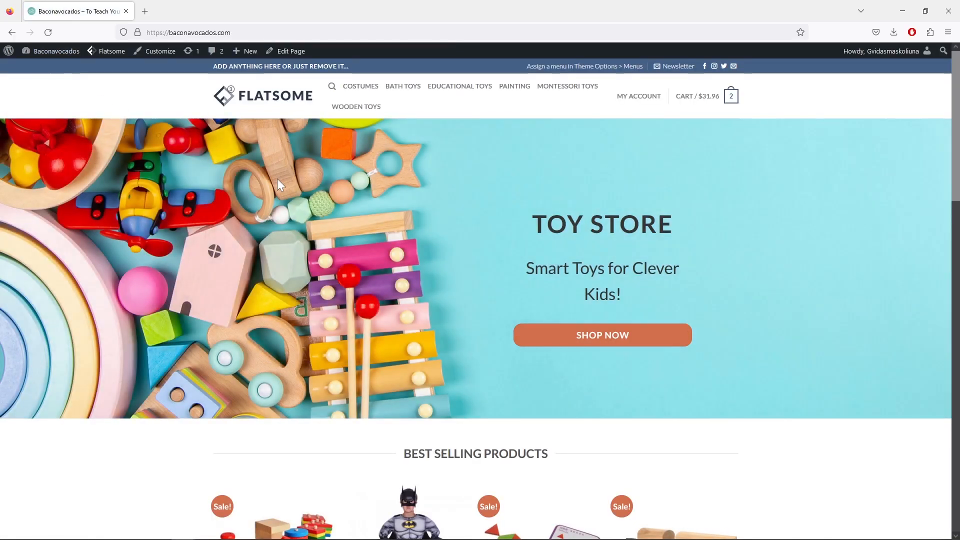
{"action": "scroll", "coordinate": [277, 179], "scroll_direction": "down", "scroll_amount": 10}
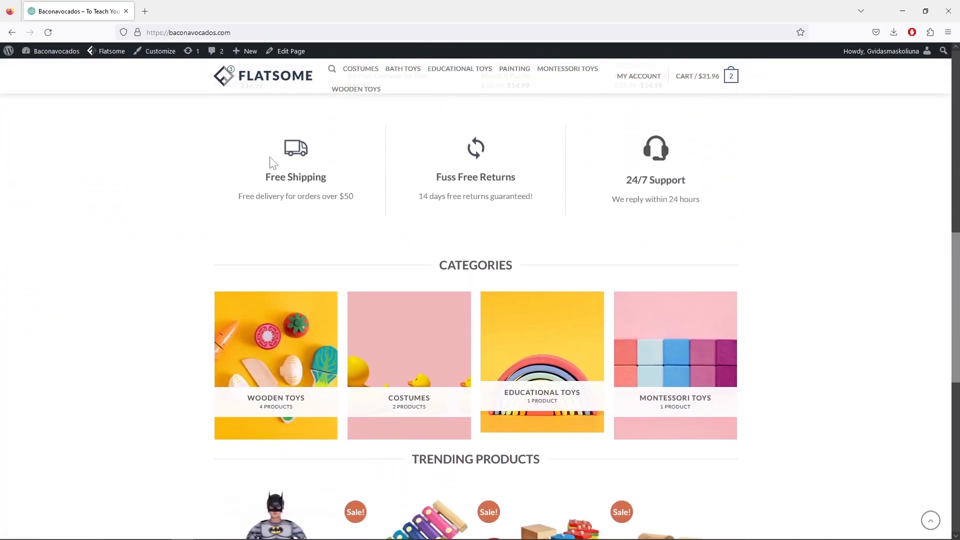
{"action": "scroll", "coordinate": [271, 163], "scroll_direction": "down", "scroll_amount": 2}
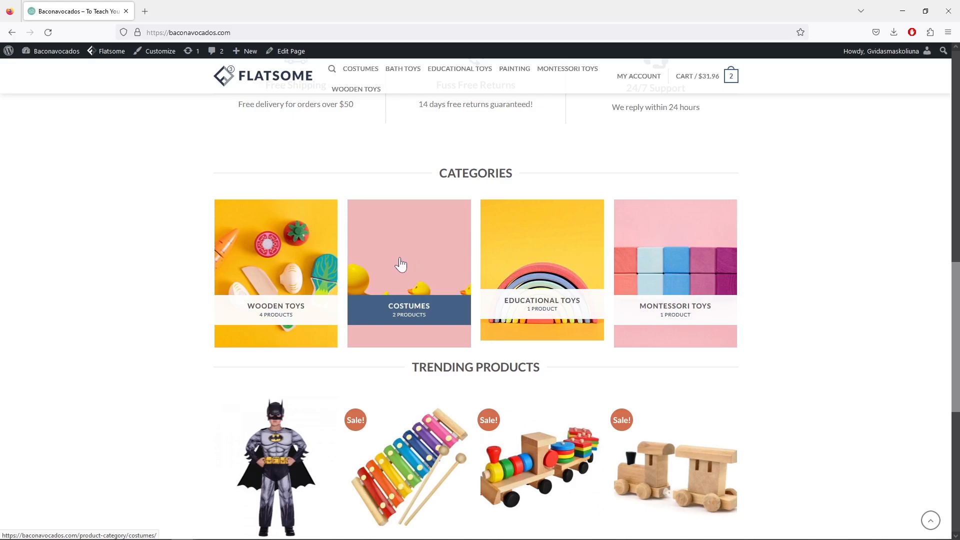
Step: Open the homepage in UX Builder and bring up the settings of its Product Categories element
{"action": "mouse_move", "coordinate": [114, 56]}
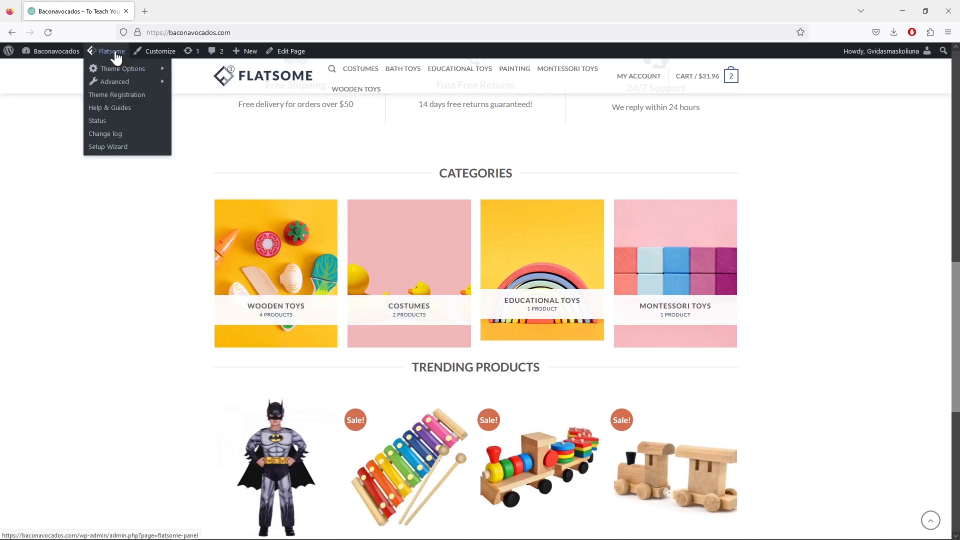
{"action": "mouse_move", "coordinate": [288, 51]}
{"action": "left_click", "coordinate": [299, 75]}
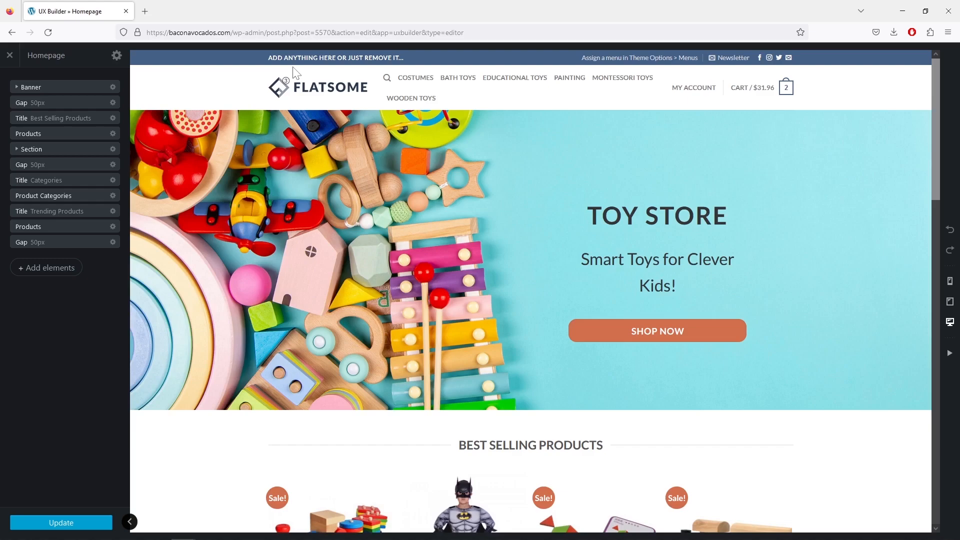
{"action": "scroll", "coordinate": [295, 72], "scroll_direction": "down", "scroll_amount": 10}
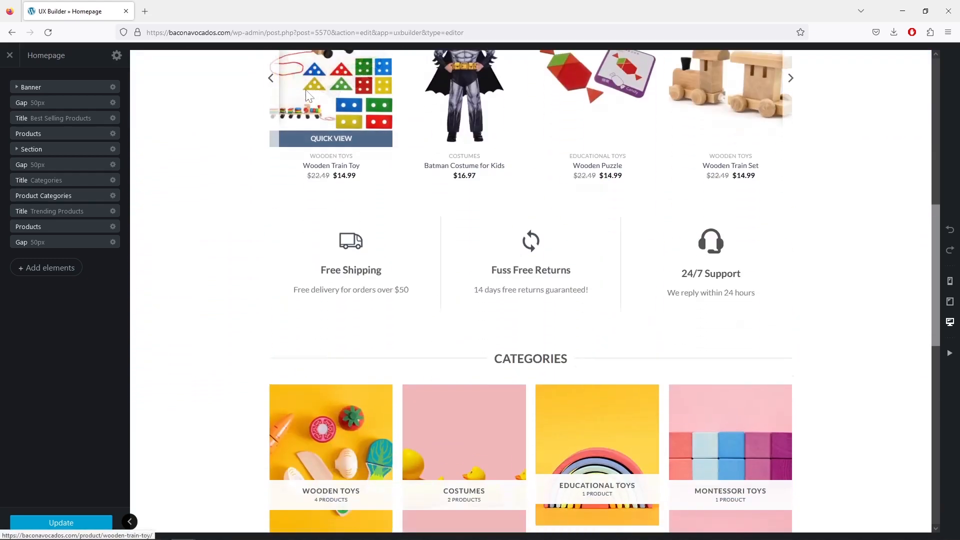
{"action": "scroll", "coordinate": [306, 91], "scroll_direction": "down", "scroll_amount": 3}
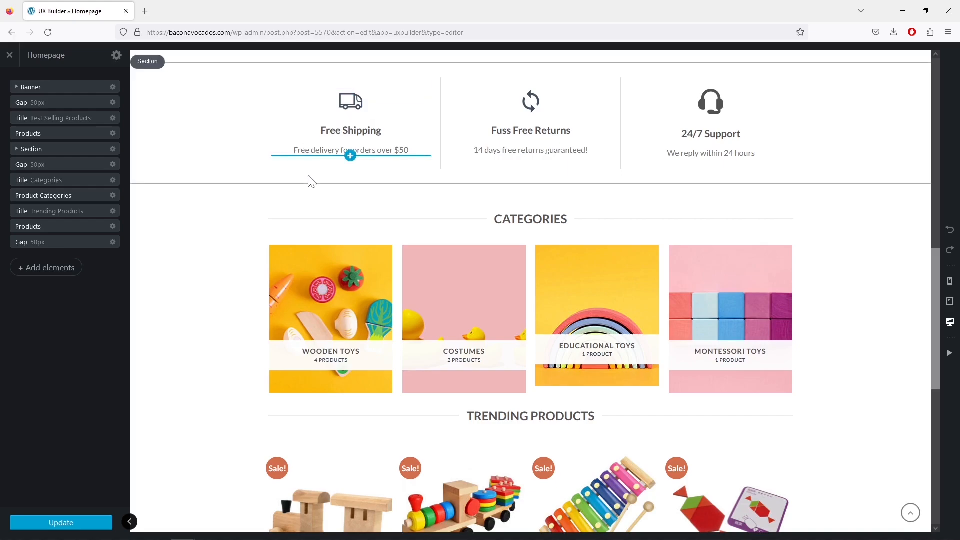
{"action": "left_click", "coordinate": [307, 258]}
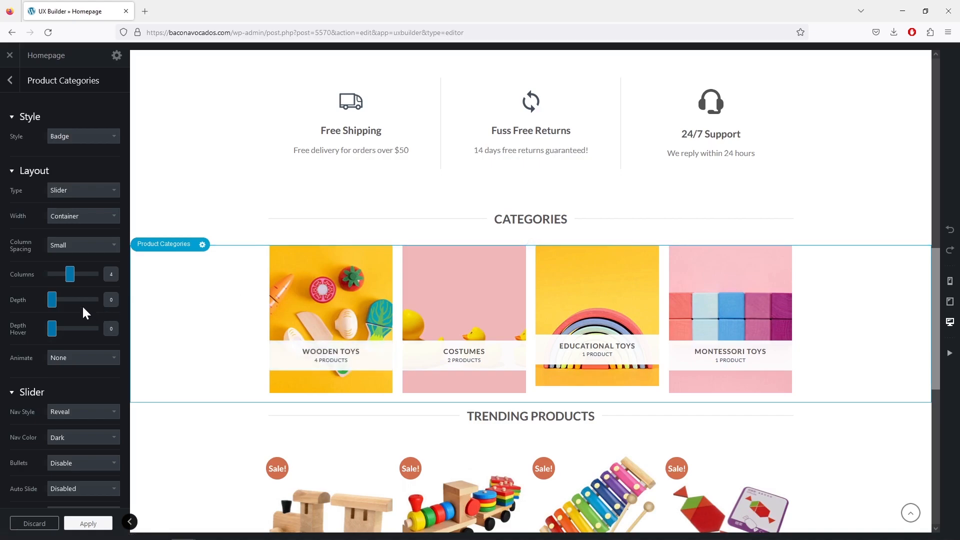
Step: Set the image height of the Product Categories element to the 1:1 ratio
{"action": "scroll", "coordinate": [82, 304], "scroll_direction": "down", "scroll_amount": 5}
{"action": "scroll", "coordinate": [82, 302], "scroll_direction": "down", "scroll_amount": 4}
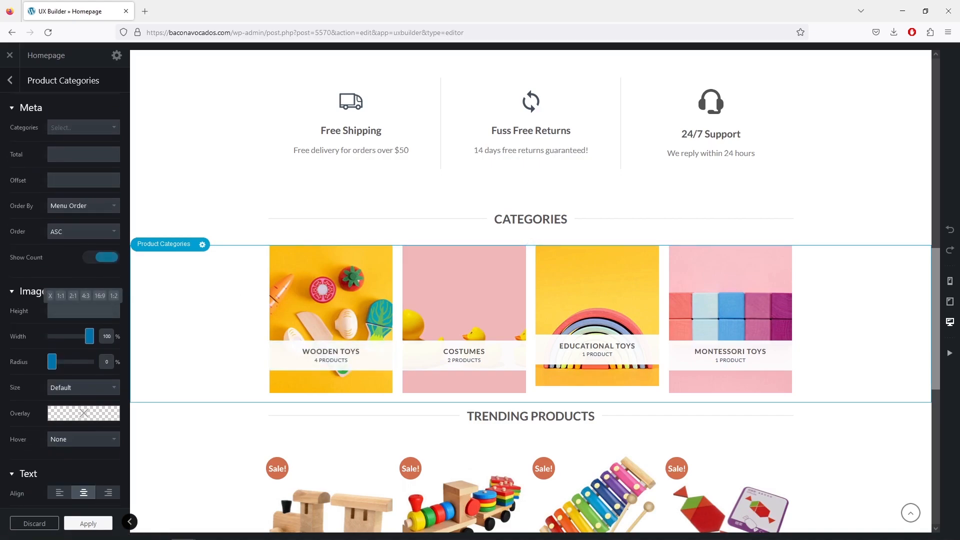
{"action": "scroll", "coordinate": [83, 262], "scroll_direction": "down", "scroll_amount": 2}
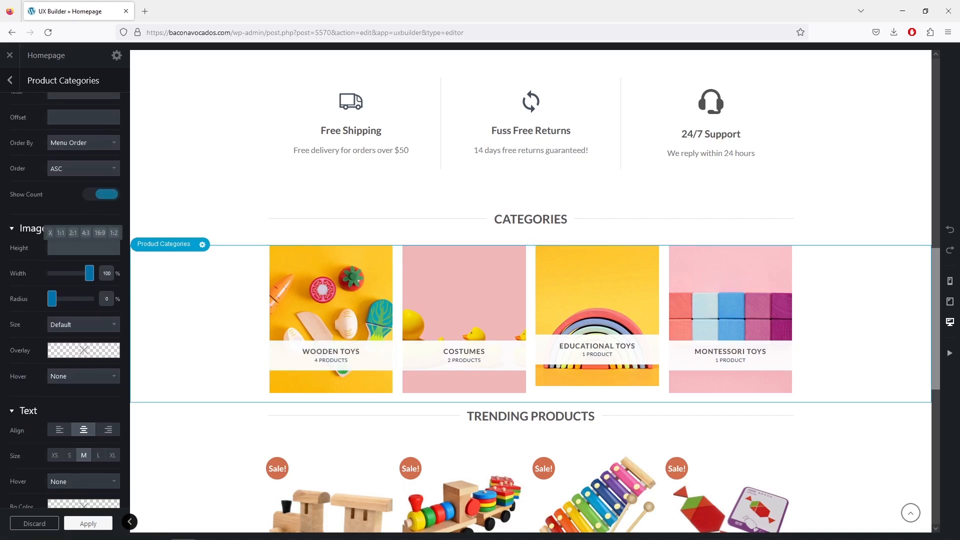
{"action": "left_click", "coordinate": [60, 234]}
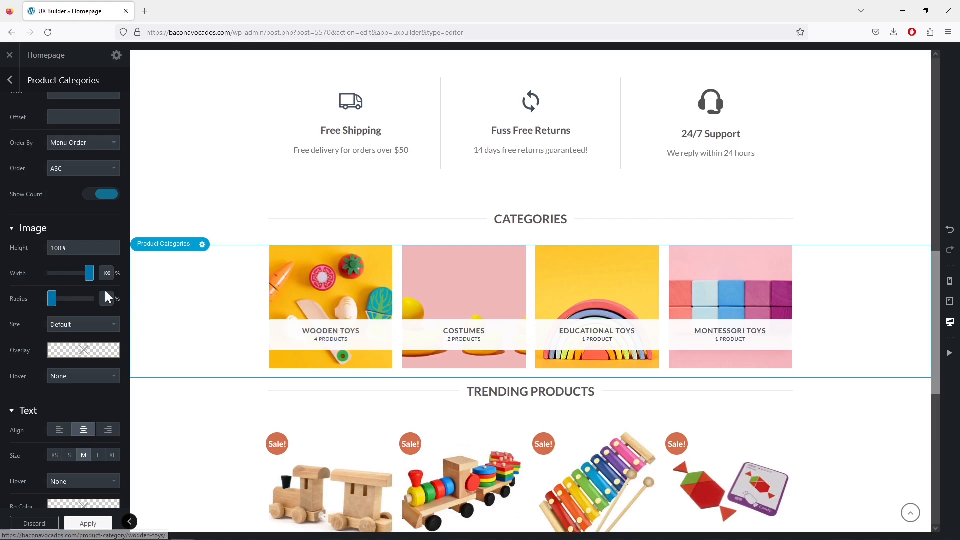
Step: Try the Label style on the Product Categories element and settle on the Push style
{"action": "scroll", "coordinate": [103, 289], "scroll_direction": "up", "scroll_amount": 10}
{"action": "scroll", "coordinate": [104, 289], "scroll_direction": "up", "scroll_amount": 5}
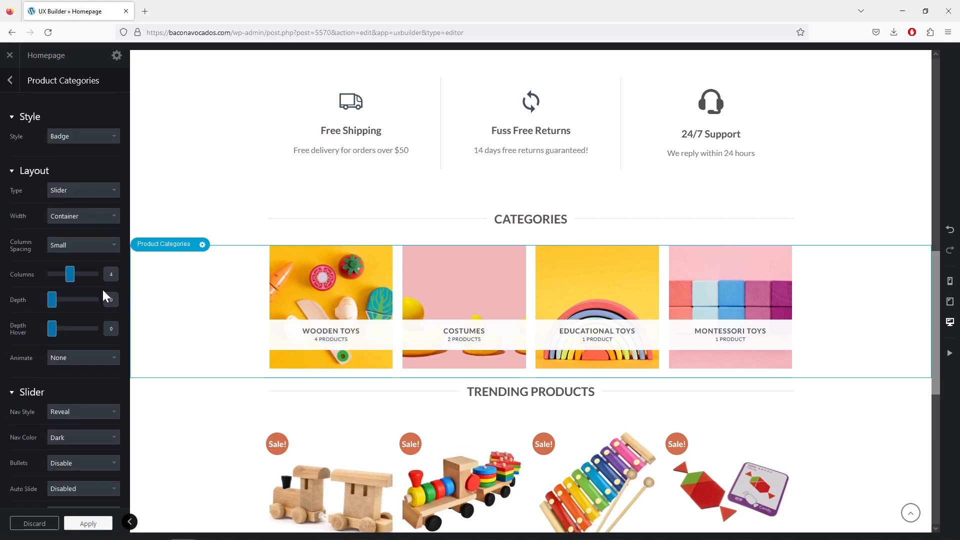
{"action": "left_click", "coordinate": [105, 137]}
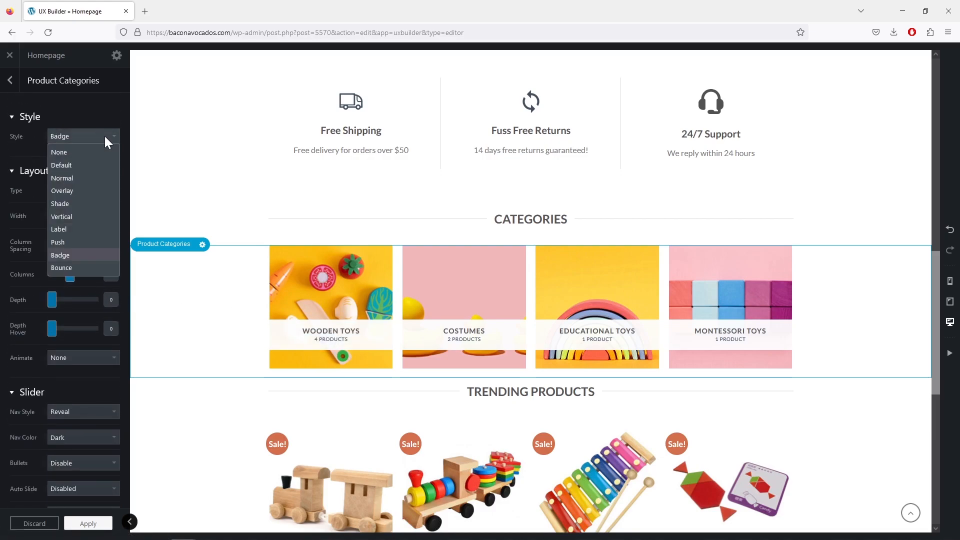
{"action": "left_click", "coordinate": [83, 227]}
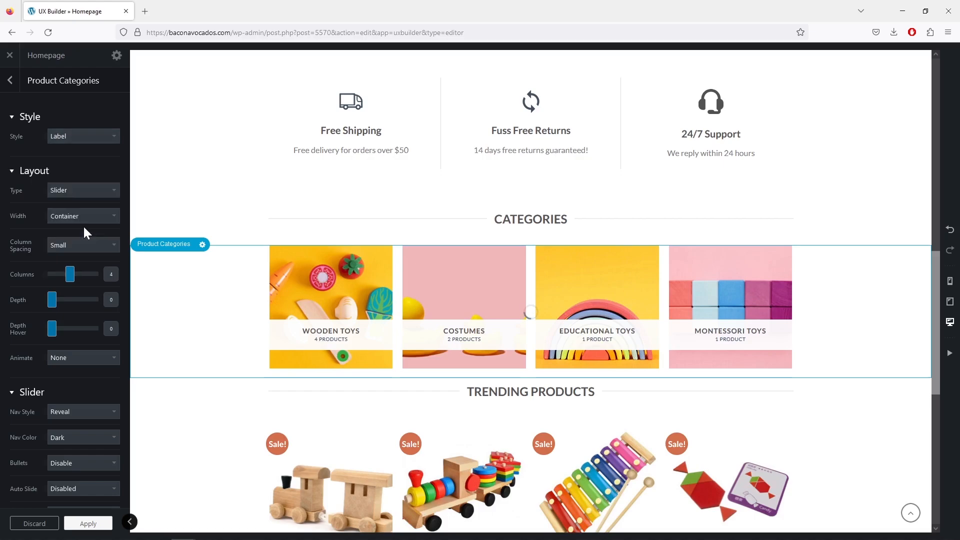
{"action": "left_click", "coordinate": [98, 135]}
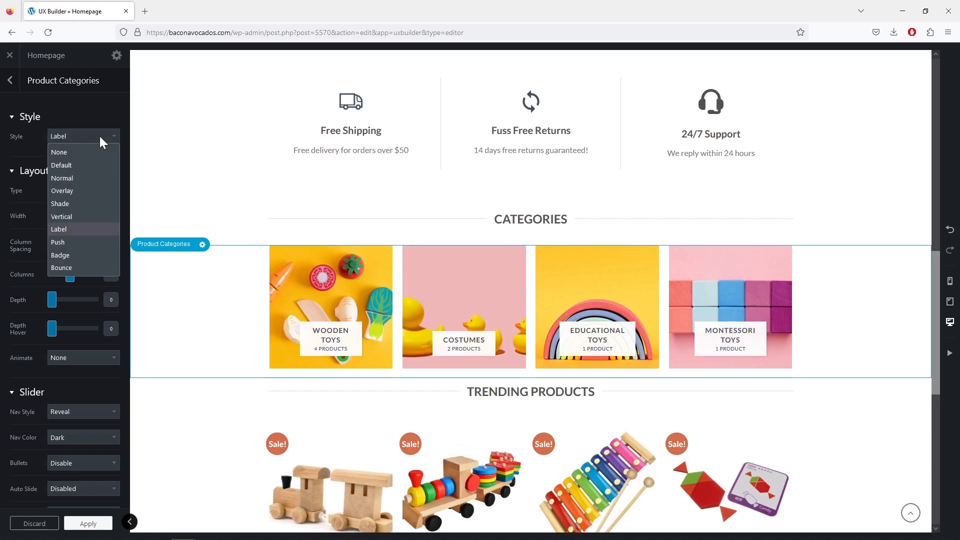
{"action": "left_click", "coordinate": [88, 242]}
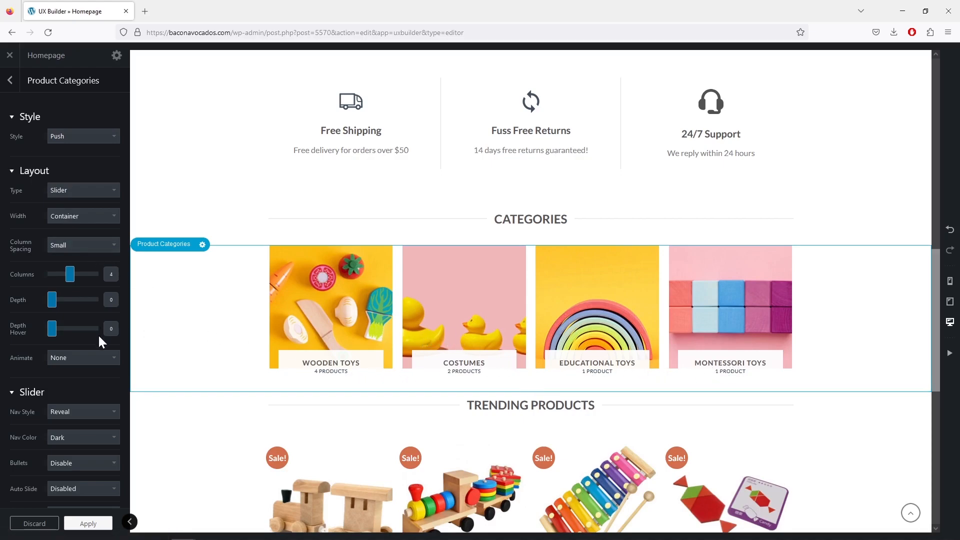
Step: Apply the Product Categories changes and update the homepage
{"action": "scroll", "coordinate": [98, 334], "scroll_direction": "down", "scroll_amount": 3}
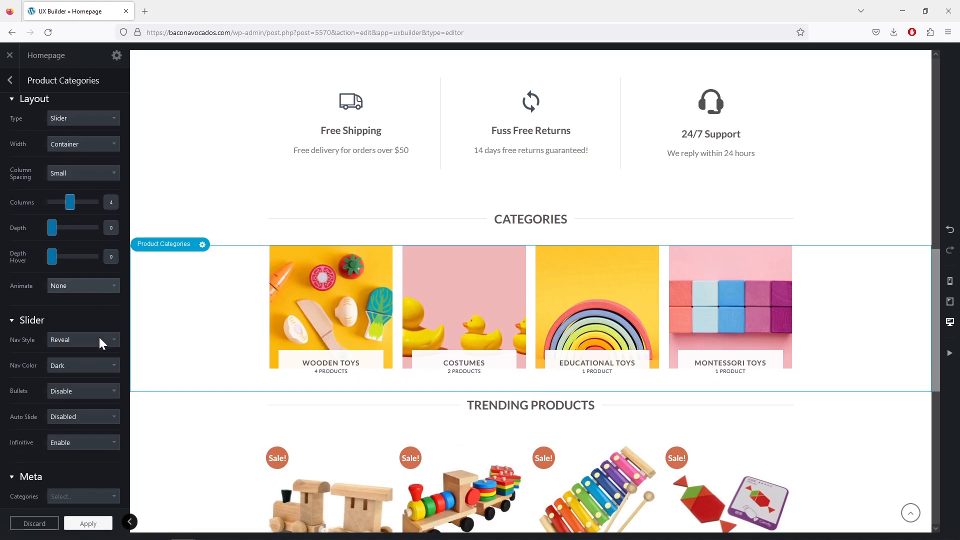
{"action": "left_click", "coordinate": [89, 523]}
{"action": "left_click", "coordinate": [97, 525]}
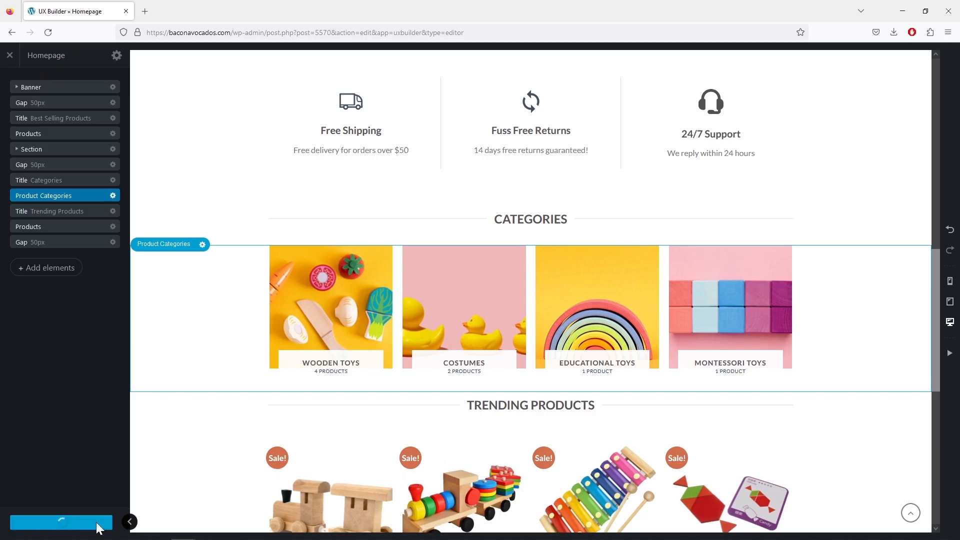
Step: Exit the builder to the live homepage and examine the restyled Categories section and the sections around it
{"action": "left_click", "coordinate": [9, 56]}
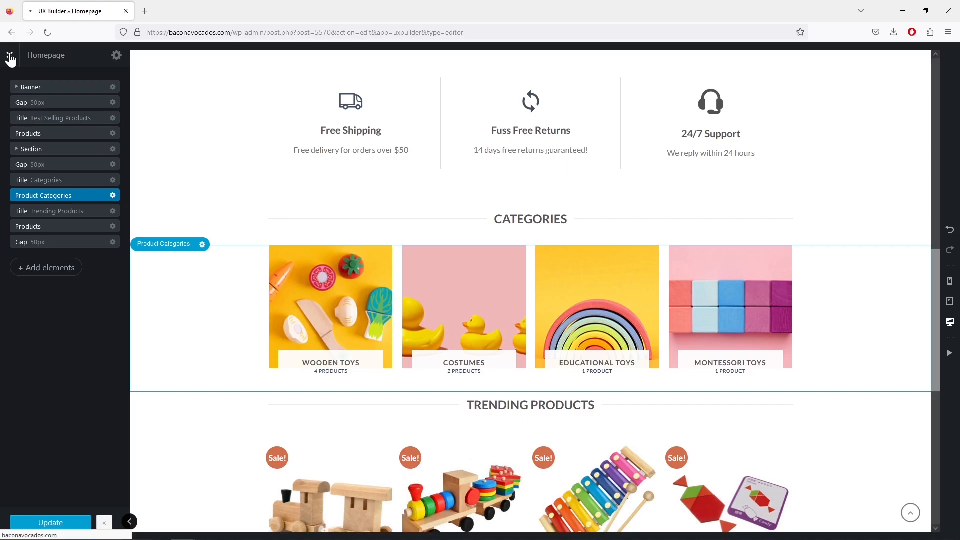
{"action": "scroll", "coordinate": [195, 218], "scroll_direction": "down", "scroll_amount": 6}
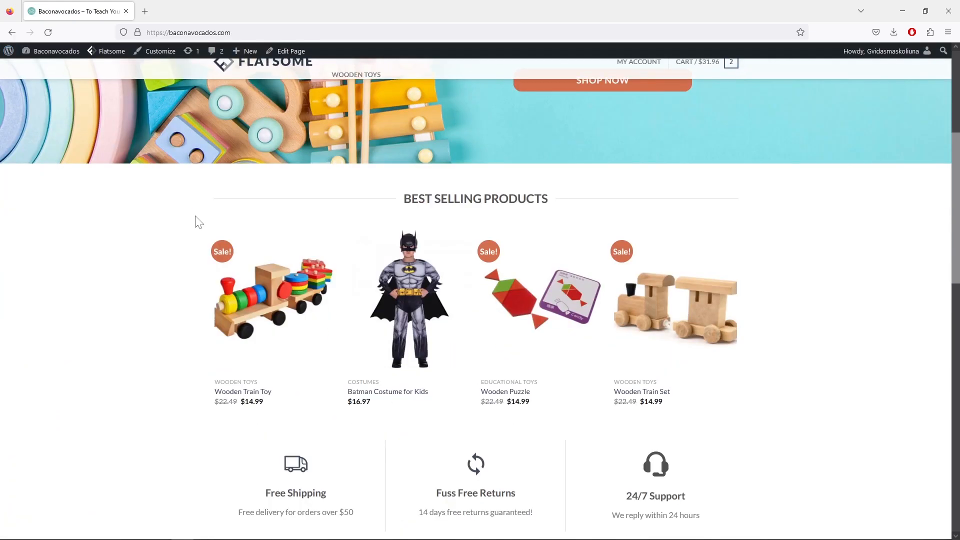
{"action": "scroll", "coordinate": [195, 218], "scroll_direction": "down", "scroll_amount": 10}
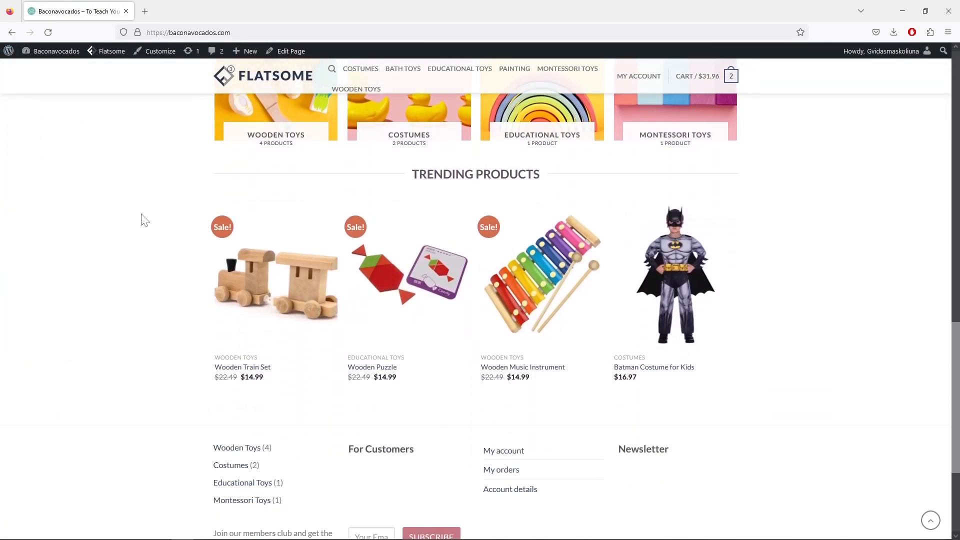
{"action": "scroll", "coordinate": [145, 220], "scroll_direction": "up", "scroll_amount": 10}
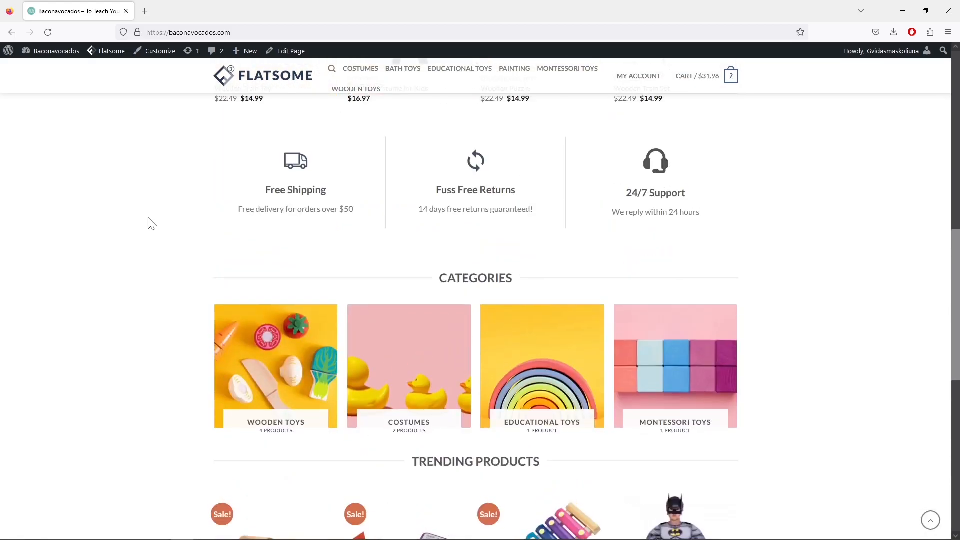
Step: Examine the live homepage from the Toy Store banner through the product and category sections down to the footer
{"action": "scroll", "coordinate": [153, 223], "scroll_direction": "up", "scroll_amount": 5}
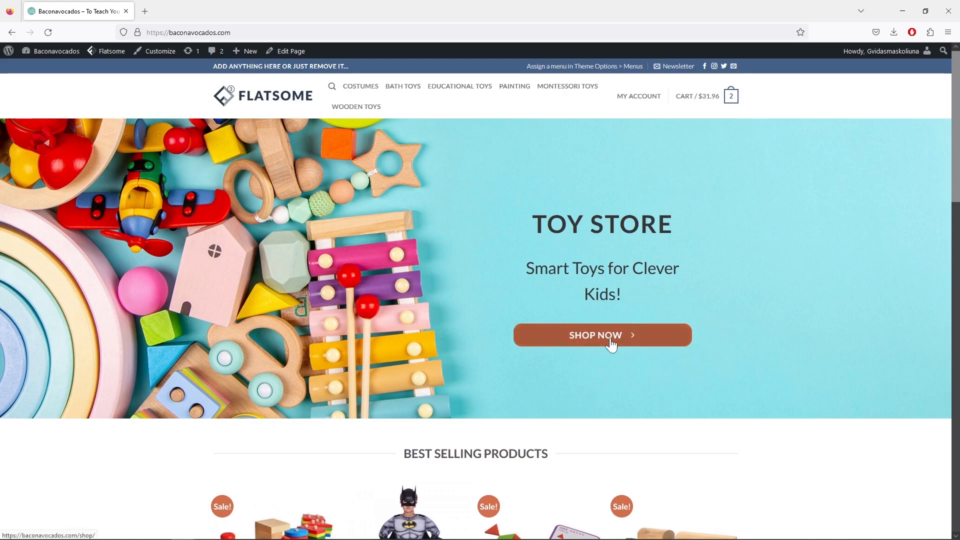
{"action": "scroll", "coordinate": [608, 371], "scroll_direction": "down", "scroll_amount": 4}
{"action": "scroll", "coordinate": [735, 392], "scroll_direction": "down", "scroll_amount": 3}
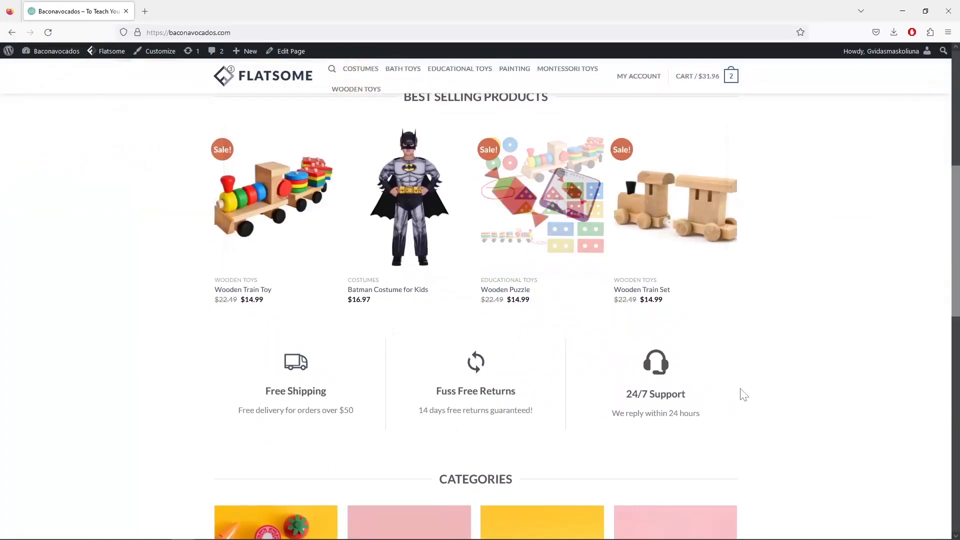
{"action": "scroll", "coordinate": [800, 387], "scroll_direction": "up", "scroll_amount": 7}
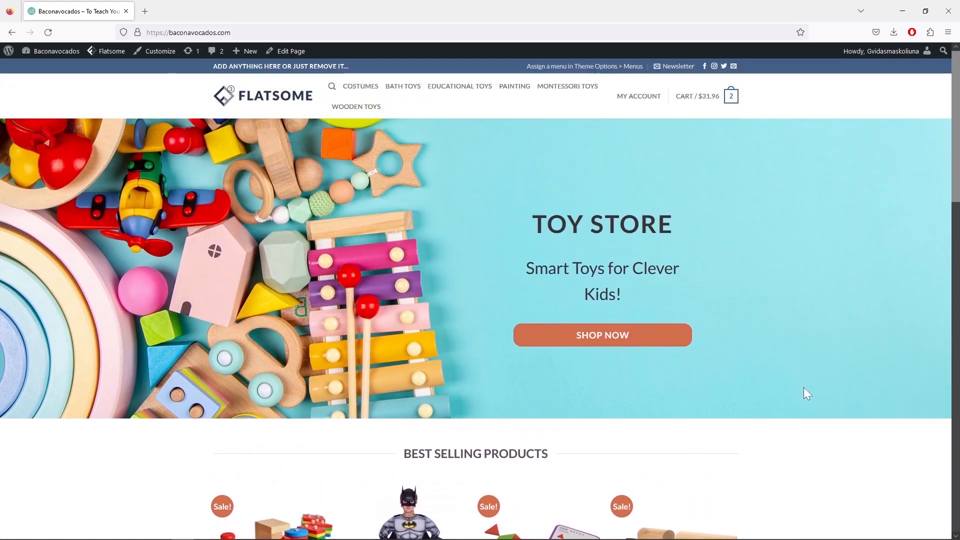
{"action": "scroll", "coordinate": [804, 388], "scroll_direction": "down", "scroll_amount": 2}
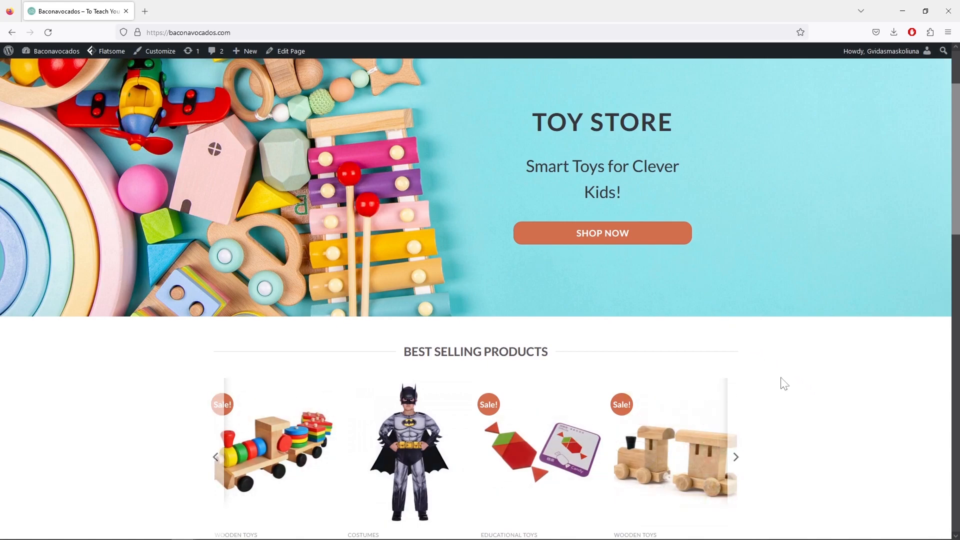
{"action": "scroll", "coordinate": [780, 380], "scroll_direction": "down", "scroll_amount": 3}
{"action": "scroll", "coordinate": [850, 375], "scroll_direction": "down", "scroll_amount": 3}
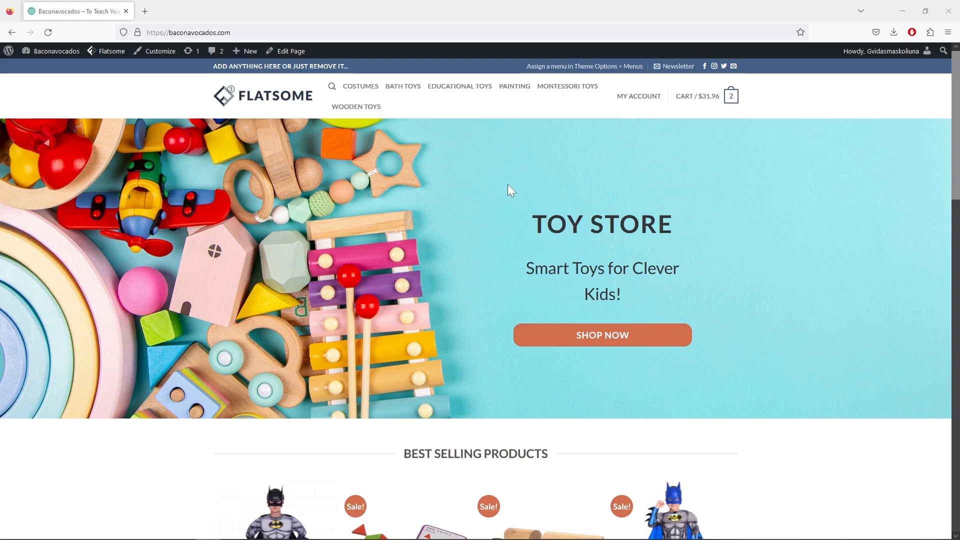
{"action": "scroll", "coordinate": [507, 184], "scroll_direction": "down", "scroll_amount": 10}
{"action": "scroll", "coordinate": [508, 186], "scroll_direction": "down", "scroll_amount": 10}
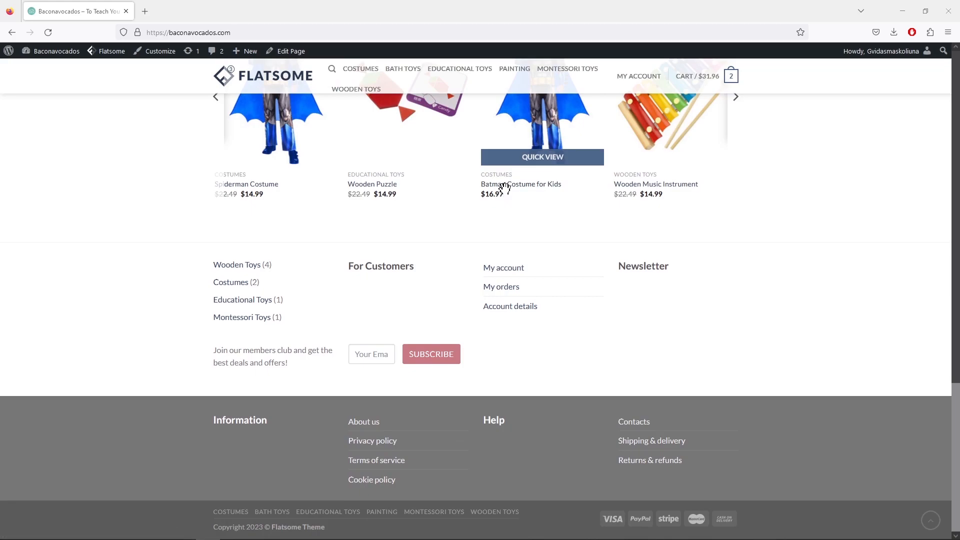
Step: Open the Contacts page linked under Help in the footer and review its contact details and message form
{"action": "left_click", "coordinate": [634, 425]}
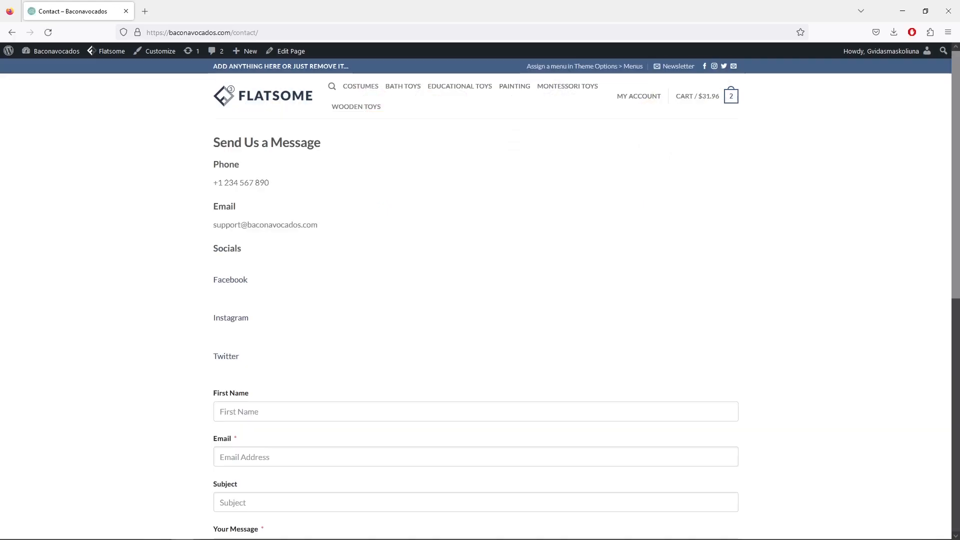
{"action": "scroll", "coordinate": [598, 362], "scroll_direction": "down", "scroll_amount": 3}
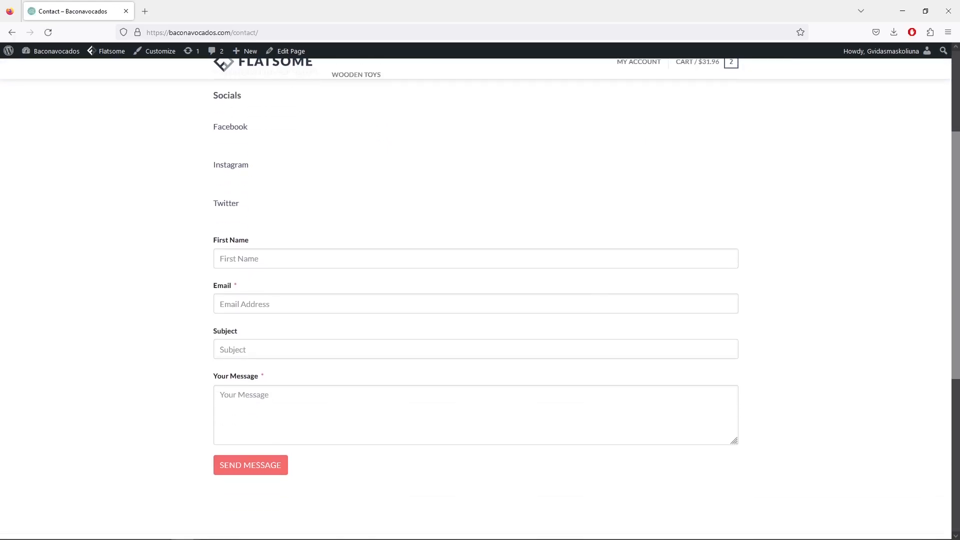
{"action": "scroll", "coordinate": [596, 359], "scroll_direction": "up", "scroll_amount": 3}
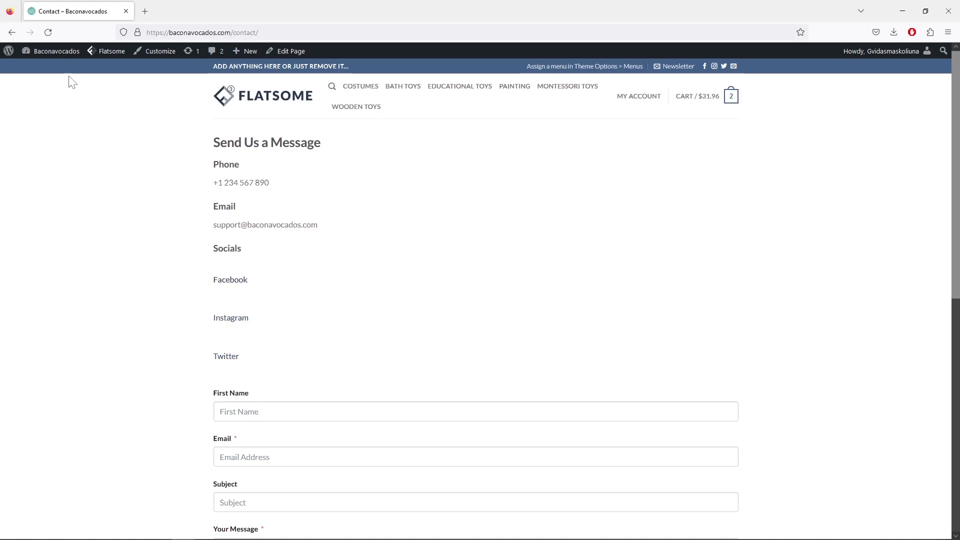
Step: List all pages in the site dashboard and quick-edit the Contact page to the title Contact2 and slug contact2
{"action": "mouse_move", "coordinate": [54, 52]}
{"action": "left_click", "coordinate": [46, 71]}
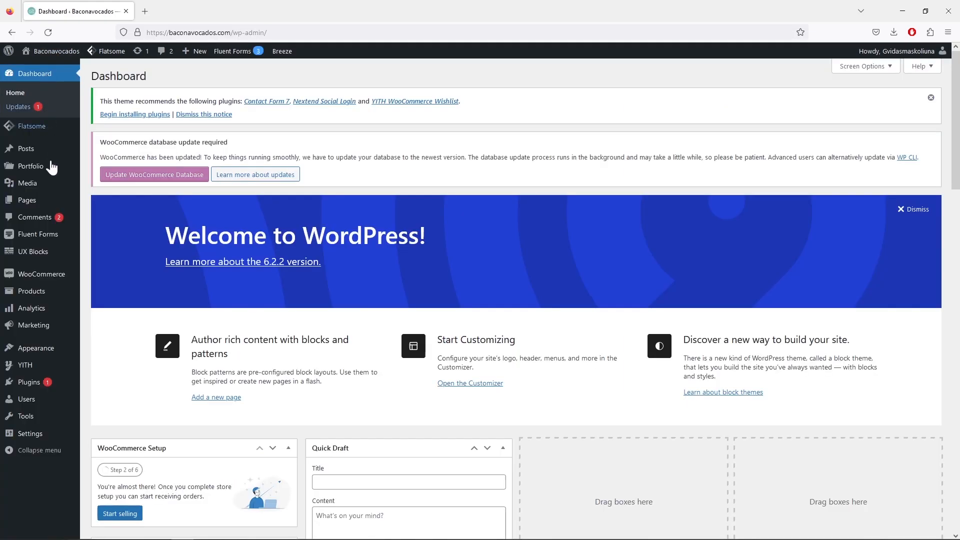
{"action": "mouse_move", "coordinate": [55, 203]}
{"action": "left_click", "coordinate": [100, 204]}
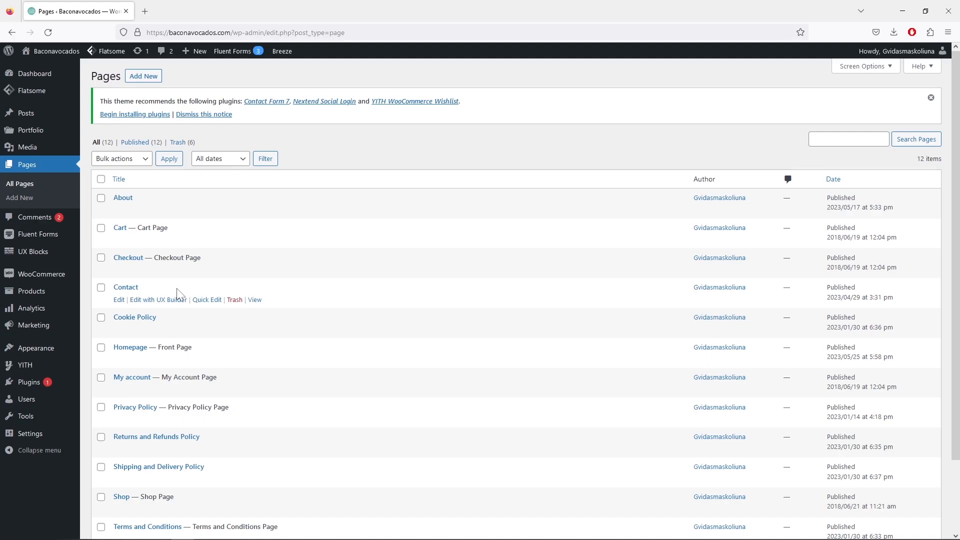
{"action": "left_click", "coordinate": [202, 300]}
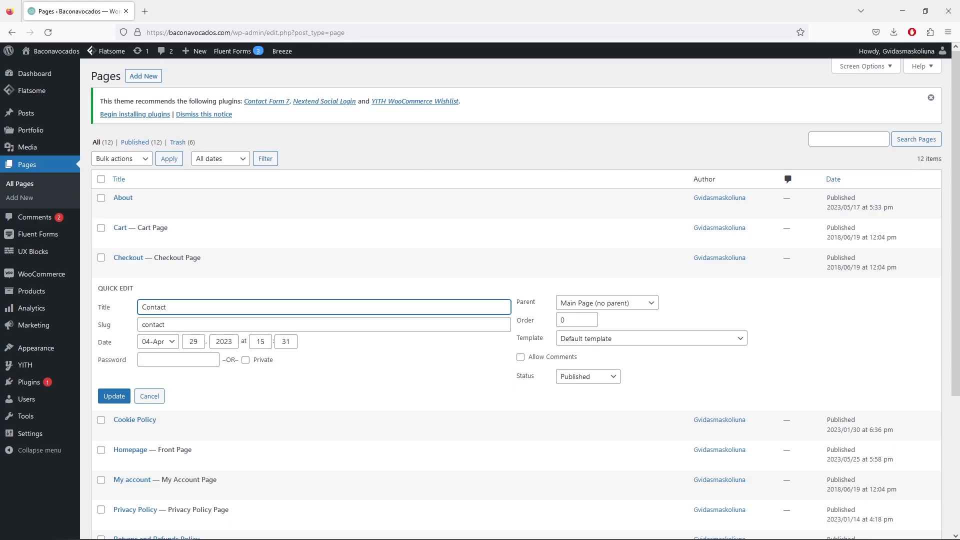
{"action": "type", "text": "2"}
{"action": "left_click", "coordinate": [169, 325]}
{"action": "type", "text": "2"}
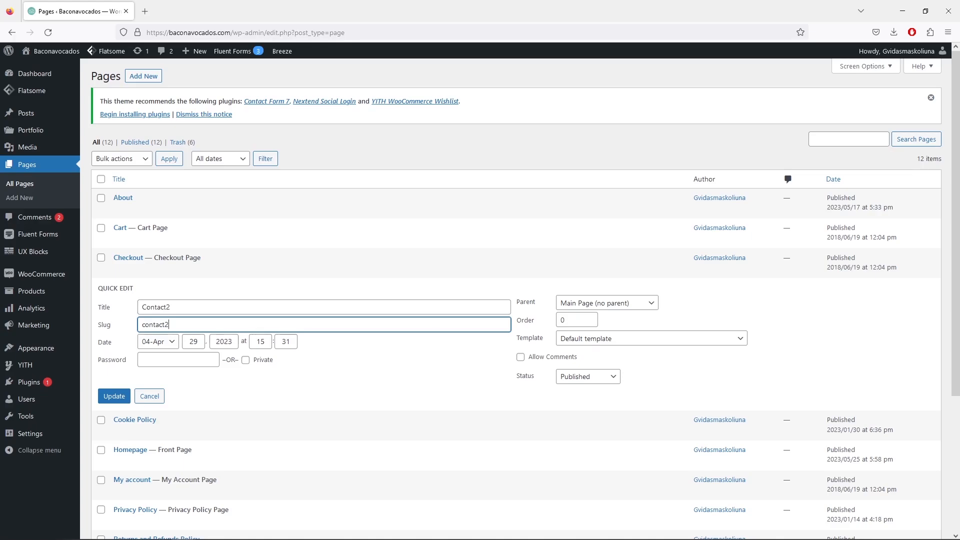
{"action": "left_click", "coordinate": [114, 396]}
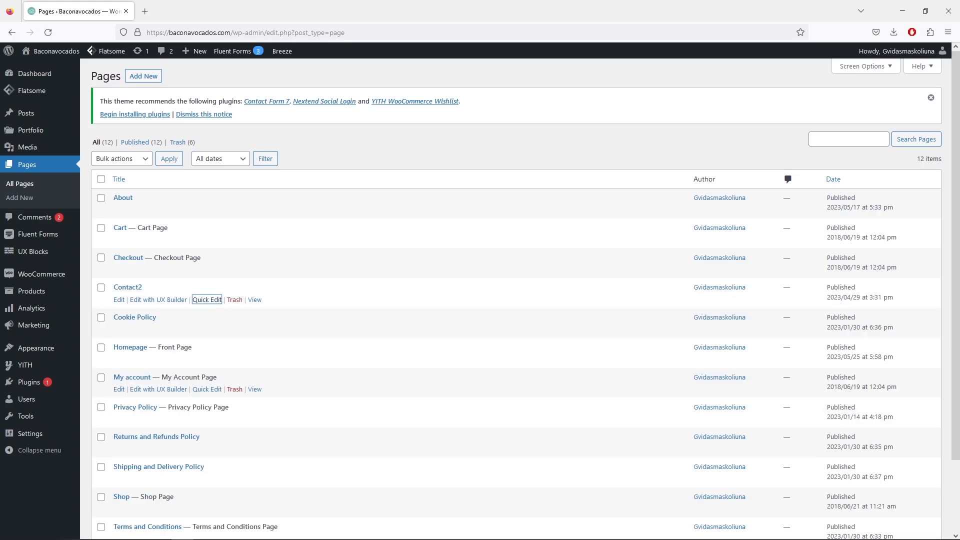
Step: Create a new page titled Contact and open it in UX Builder
{"action": "left_click", "coordinate": [143, 77]}
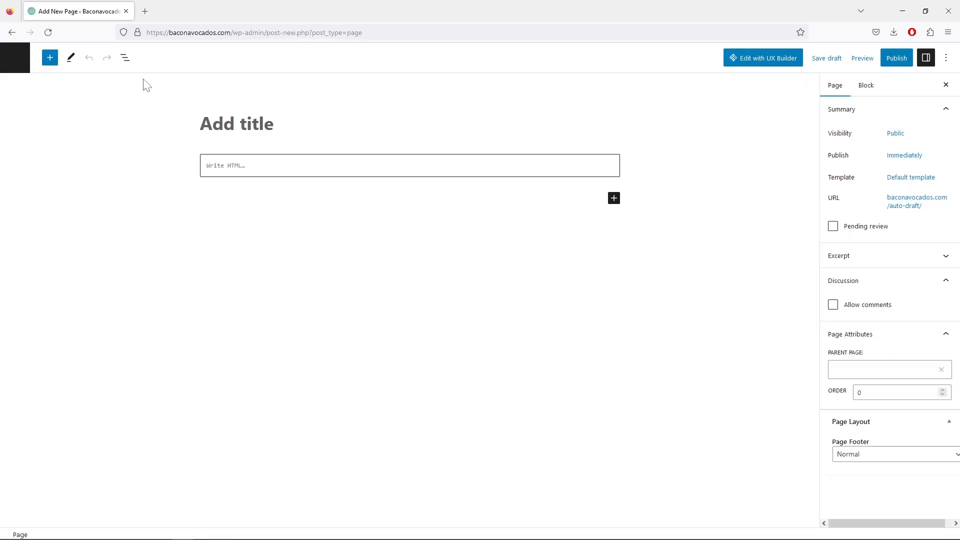
{"action": "type", "text": "Contact"}
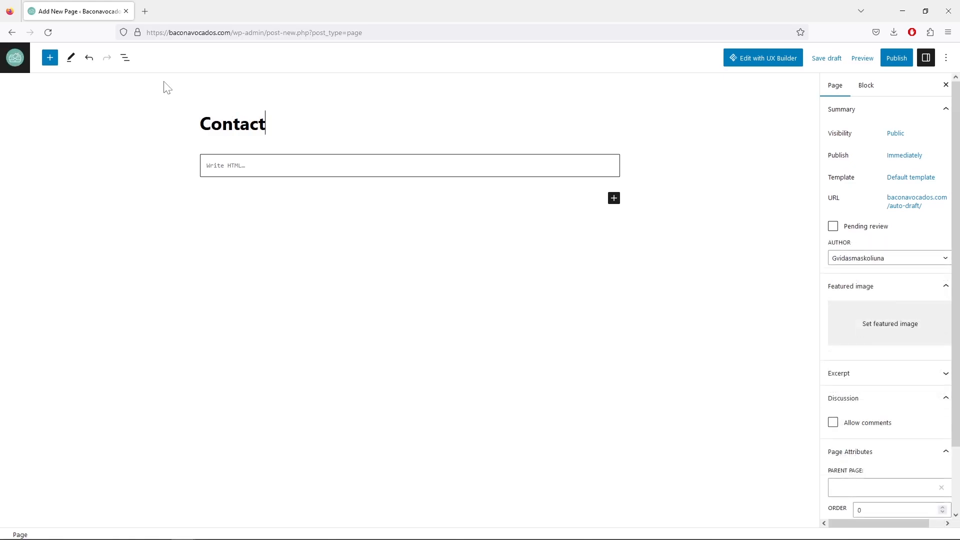
{"action": "left_click", "coordinate": [745, 63]}
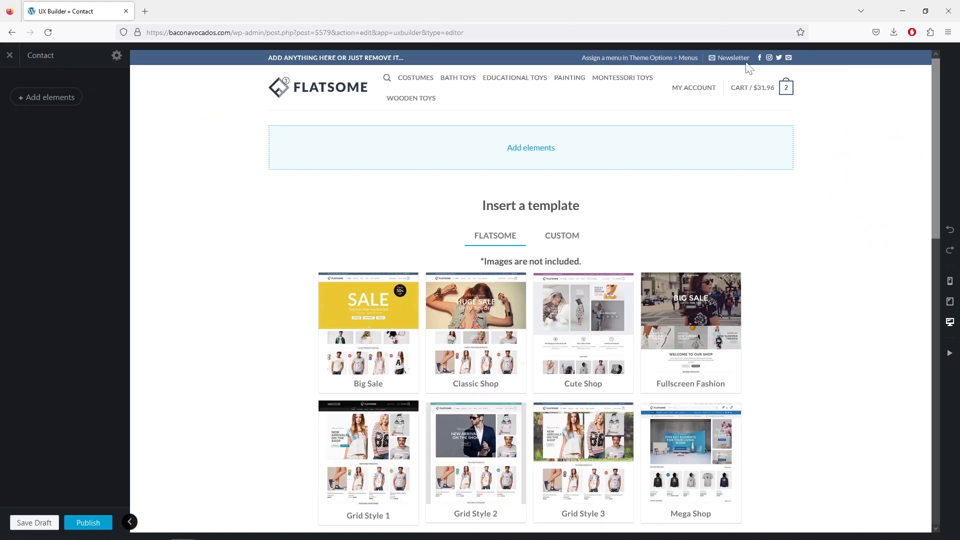
Step: Add a row with the 2 Columns preset to the empty Contact page and apply its default settings
{"action": "left_click", "coordinate": [63, 100]}
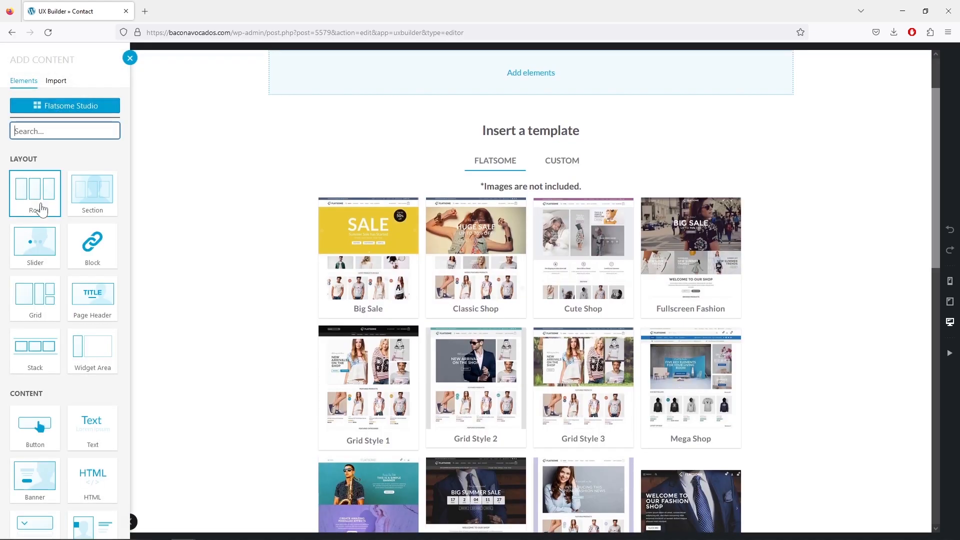
{"action": "left_click", "coordinate": [37, 206]}
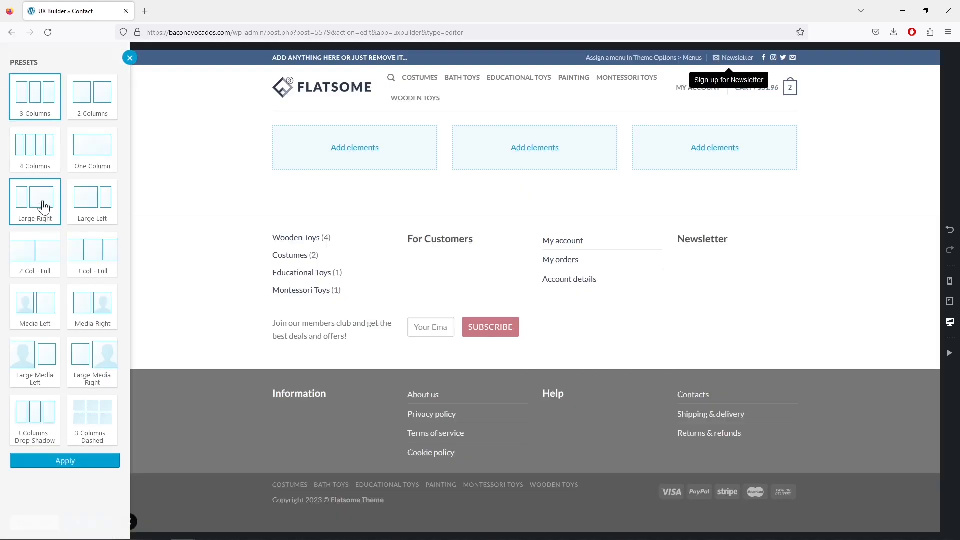
{"action": "left_click", "coordinate": [90, 104]}
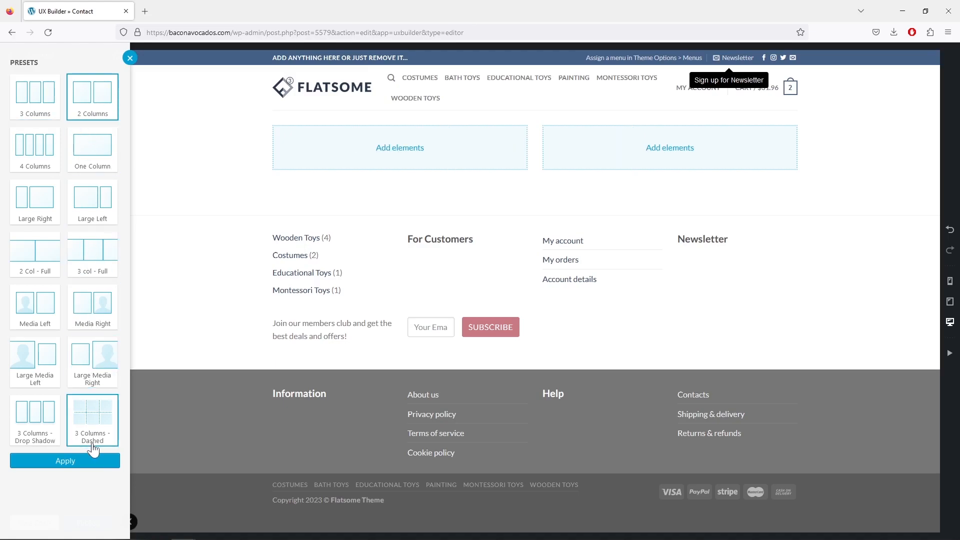
{"action": "left_click", "coordinate": [85, 460]}
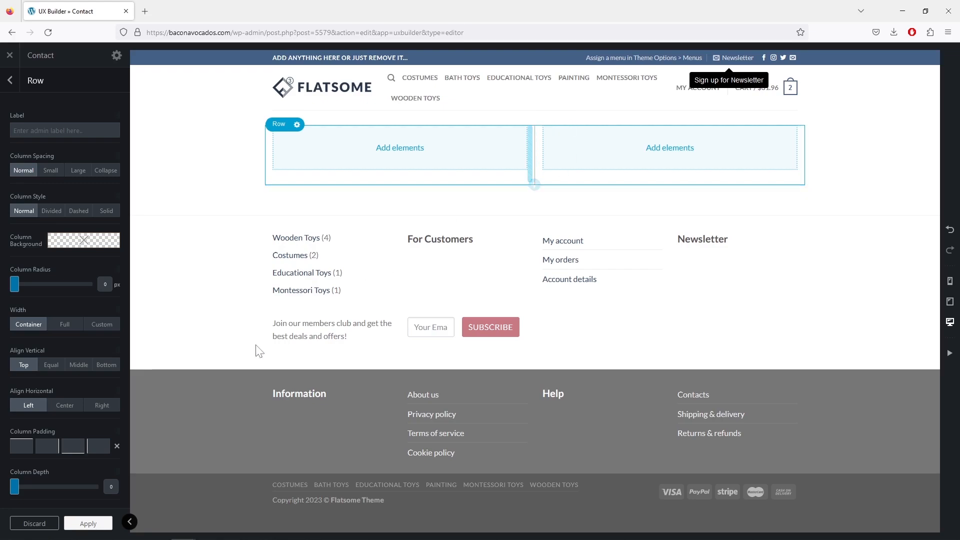
{"action": "left_click", "coordinate": [89, 526]}
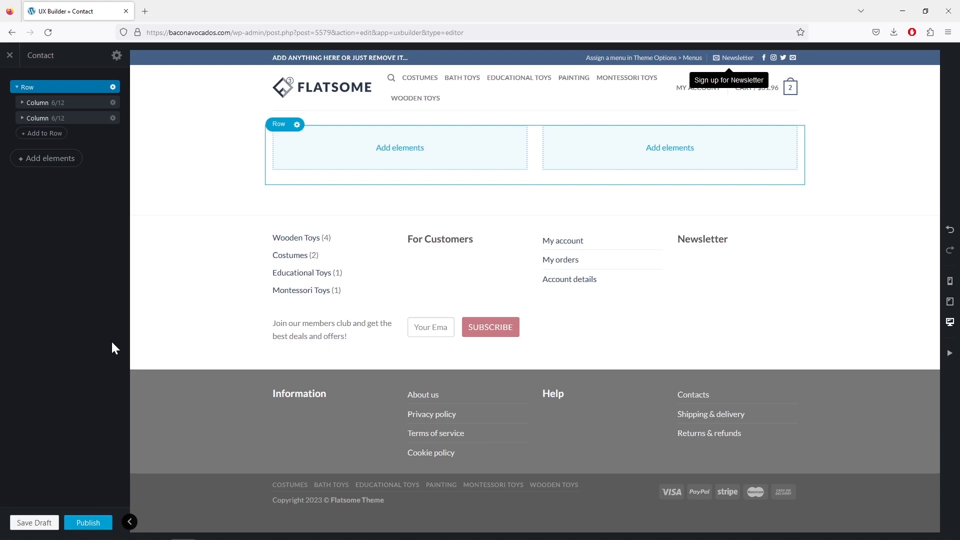
Step: Add a Text element to the first column of the row
{"action": "left_click", "coordinate": [58, 103]}
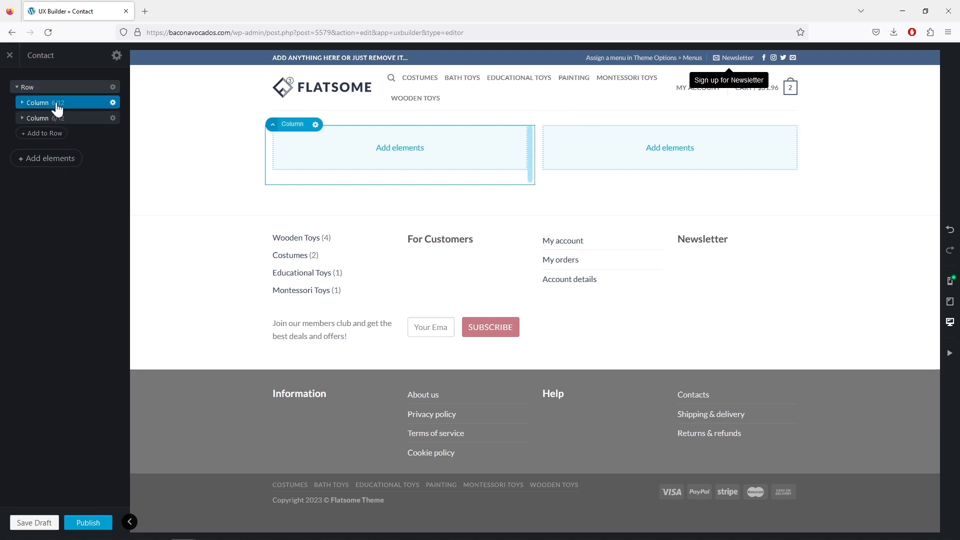
{"action": "left_click", "coordinate": [22, 103]}
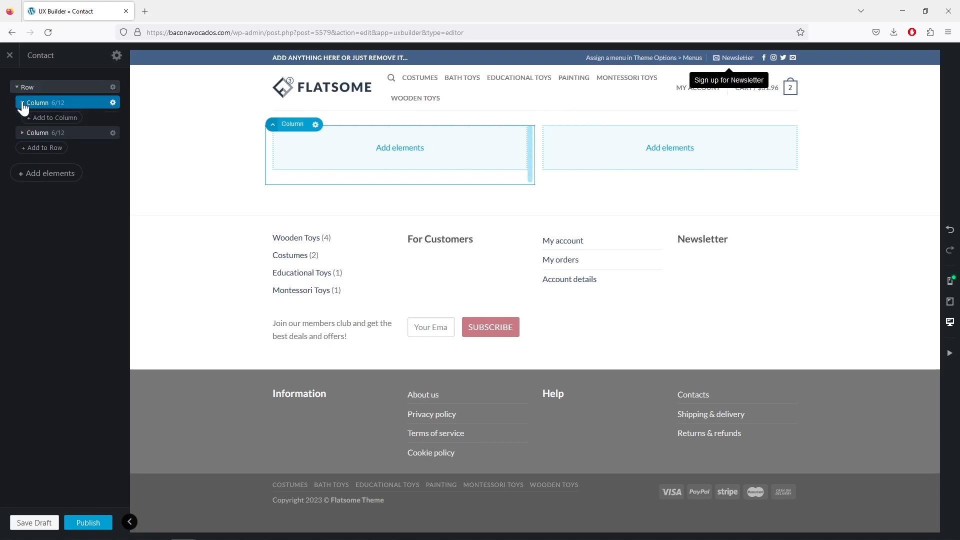
{"action": "left_click", "coordinate": [44, 118]}
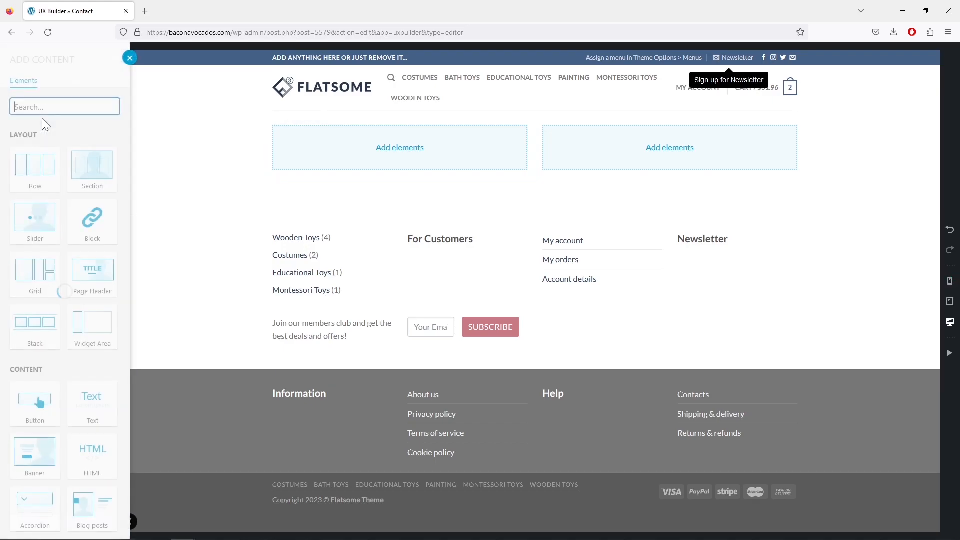
{"action": "left_click", "coordinate": [103, 394]}
{"action": "left_click", "coordinate": [70, 349]}
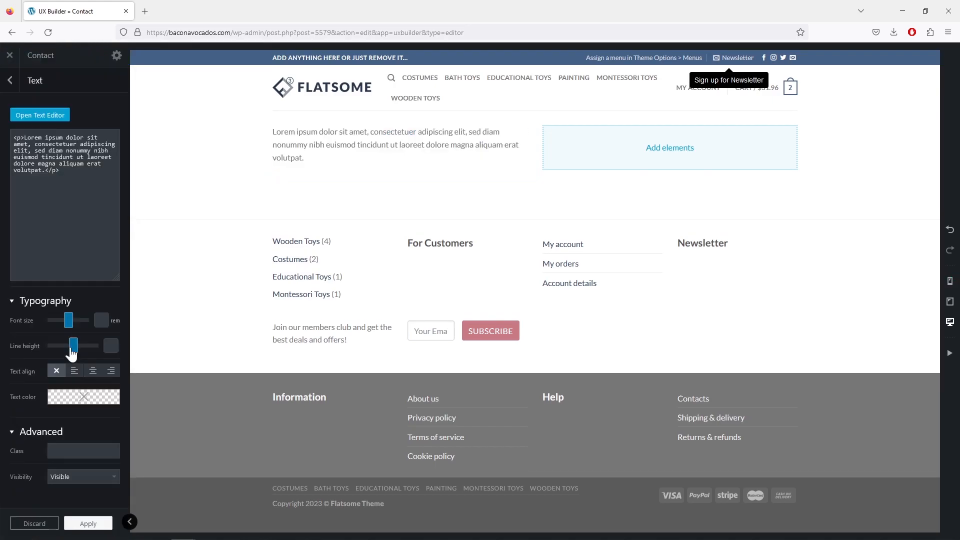
Step: Replace the placeholder text with the Heading 2 "Contacts" followed by bold-labelled Email and Phone lines holding the store's contact details
{"action": "left_click", "coordinate": [43, 118]}
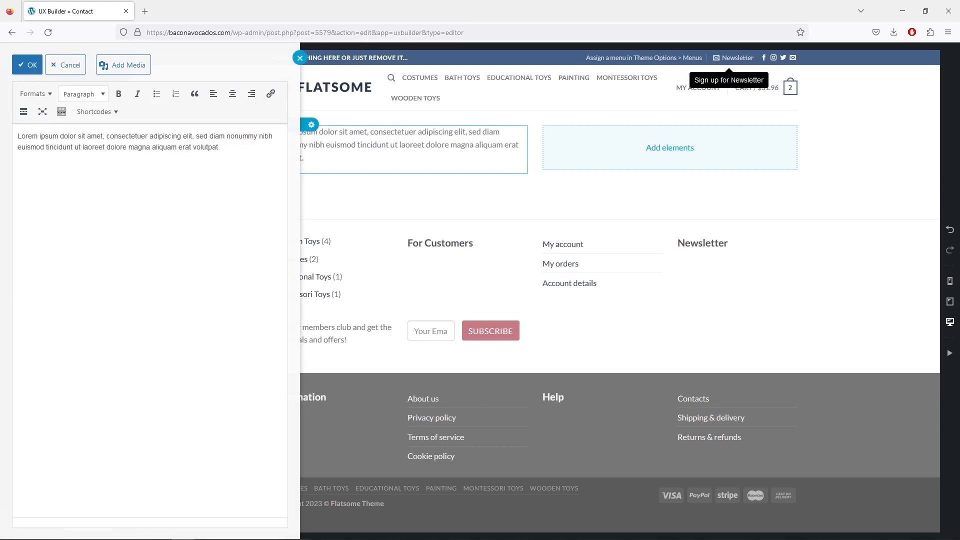
{"action": "key", "text": "ctrl+a"}
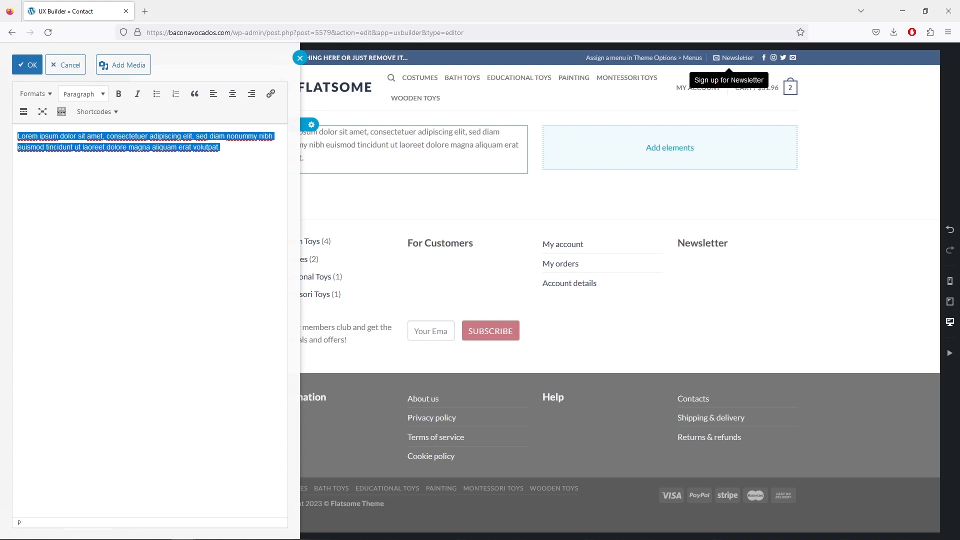
{"action": "key", "text": "BackSpace"}
{"action": "type", "text": "Contacts"}
{"action": "left_click", "coordinate": [91, 97]}
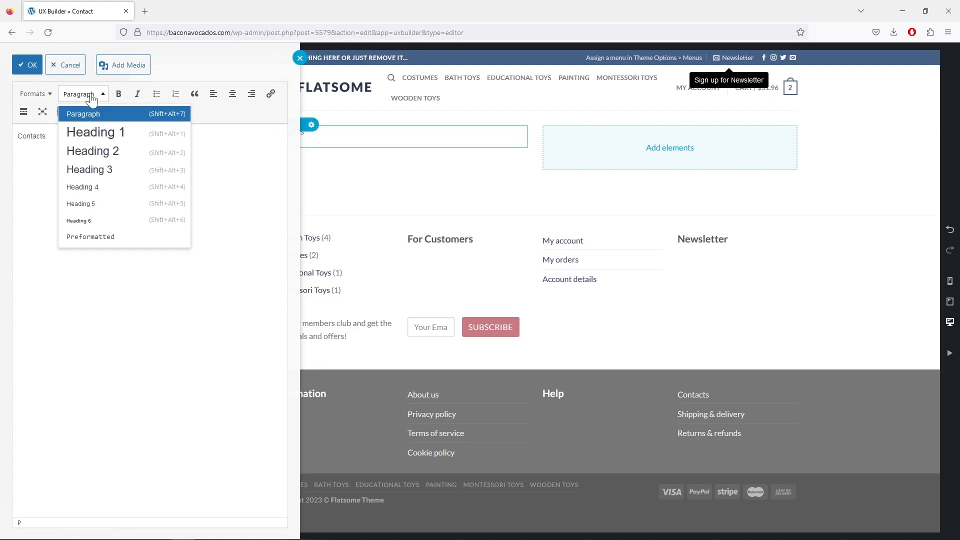
{"action": "left_click", "coordinate": [103, 151]}
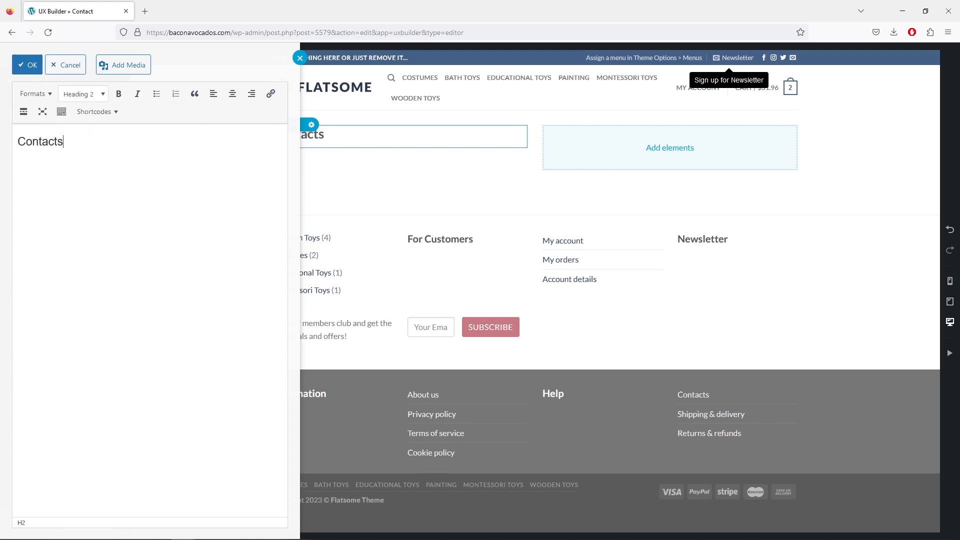
{"action": "key", "text": "Return"}
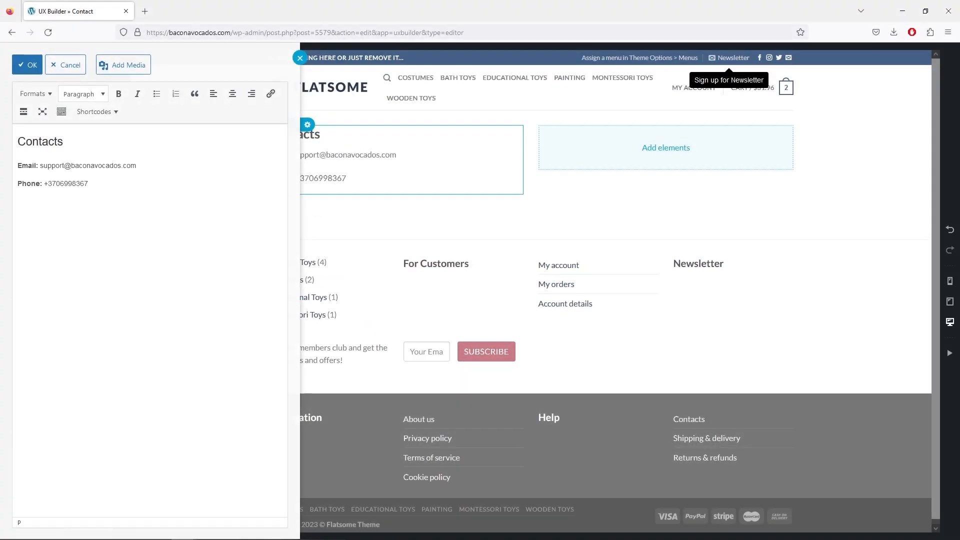
{"action": "left_click", "coordinate": [27, 64]}
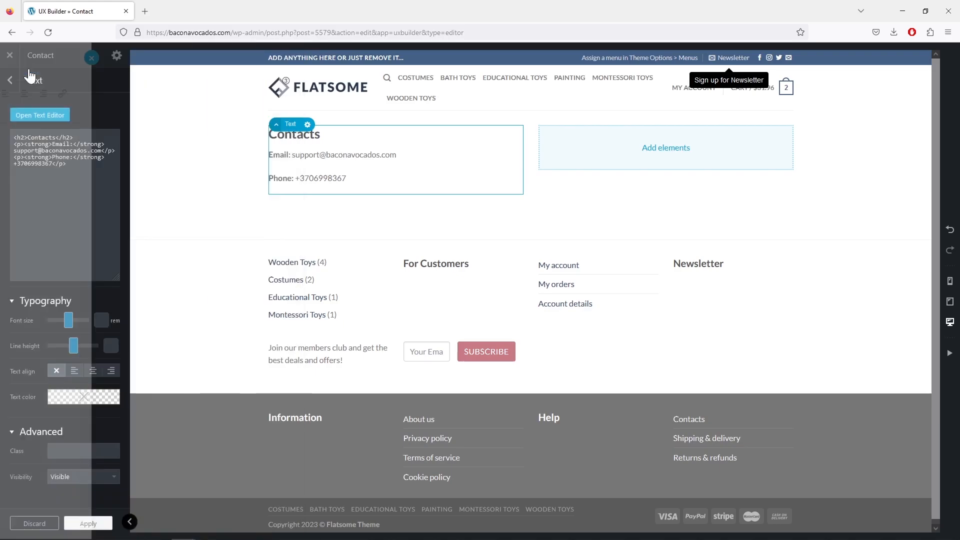
{"action": "left_click", "coordinate": [12, 81]}
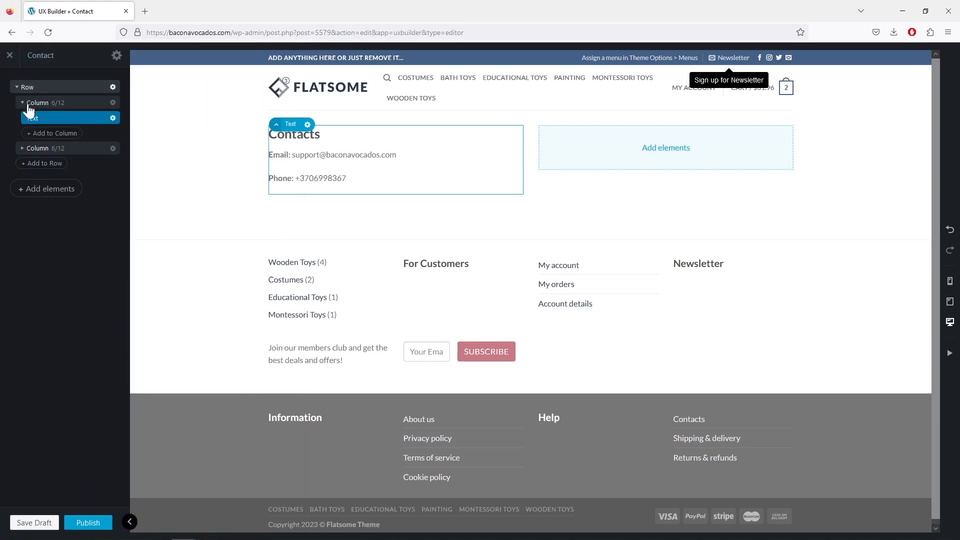
Step: Add a Text element with the default Paragraph preset to the second column of the row
{"action": "left_click", "coordinate": [23, 149]}
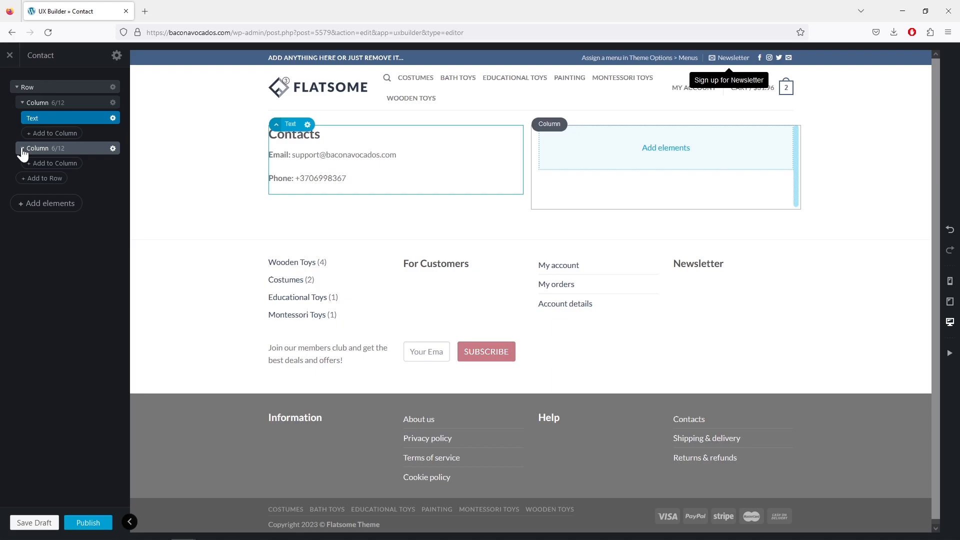
{"action": "left_click", "coordinate": [49, 163]}
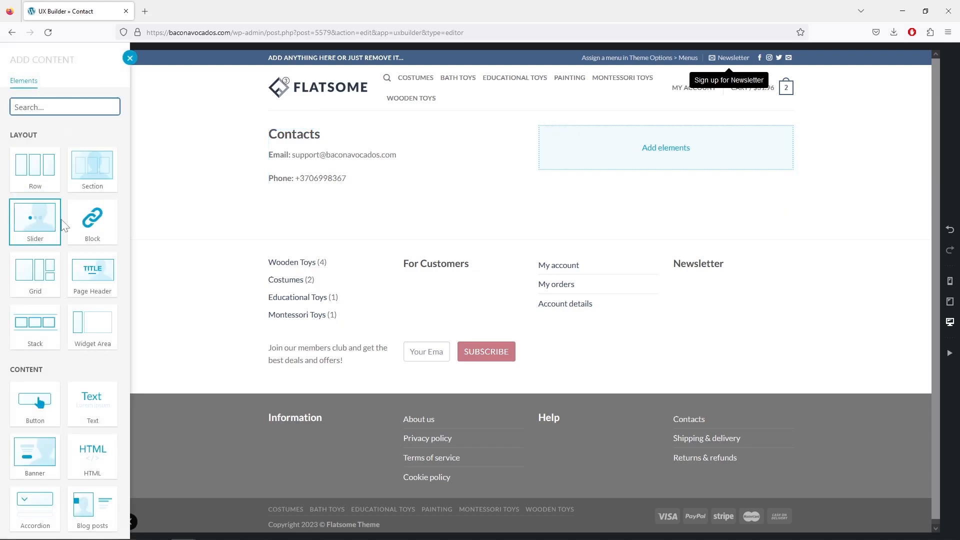
{"action": "left_click", "coordinate": [92, 400]}
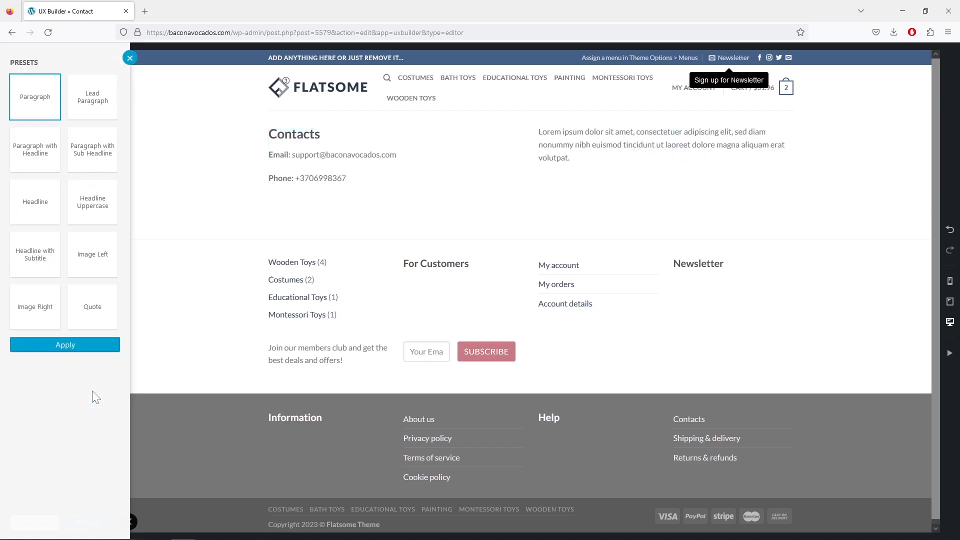
{"action": "left_click", "coordinate": [64, 352]}
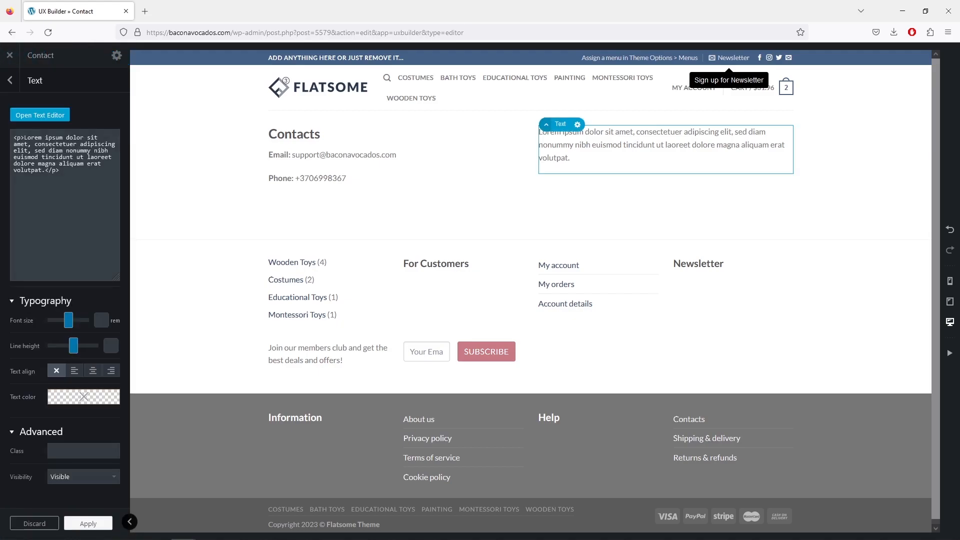
Step: Replace the second column's placeholder text with the Heading 2 "Send Us a Message" and return to the page's element tree
{"action": "left_click", "coordinate": [39, 116]}
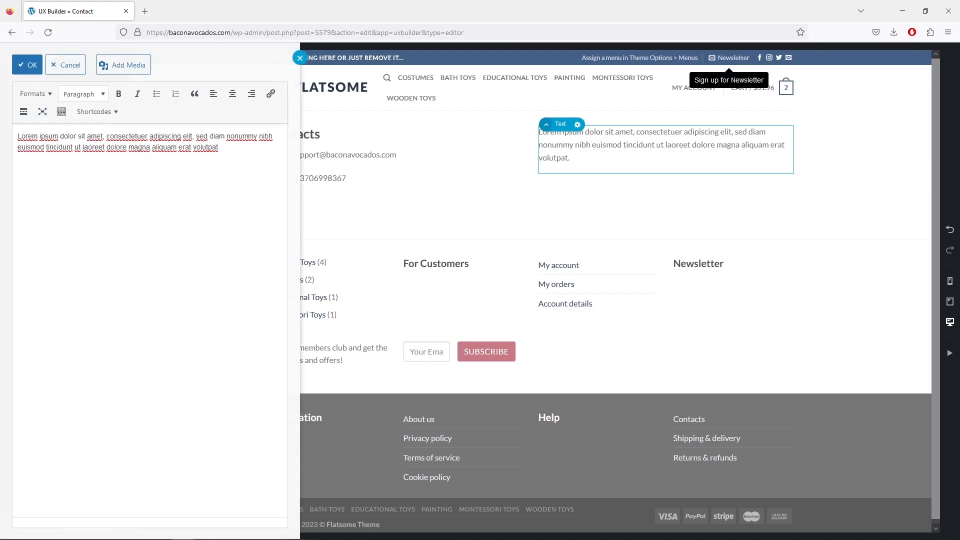
{"action": "left_click_drag", "start_coordinate": [220, 147], "coordinate": [17, 135]}
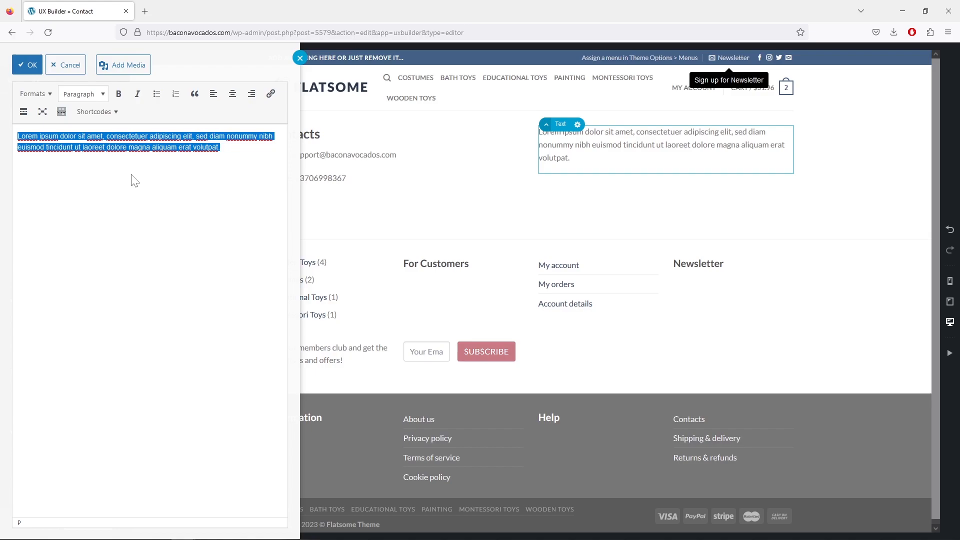
{"action": "type", "text": "Send Us a Message"}
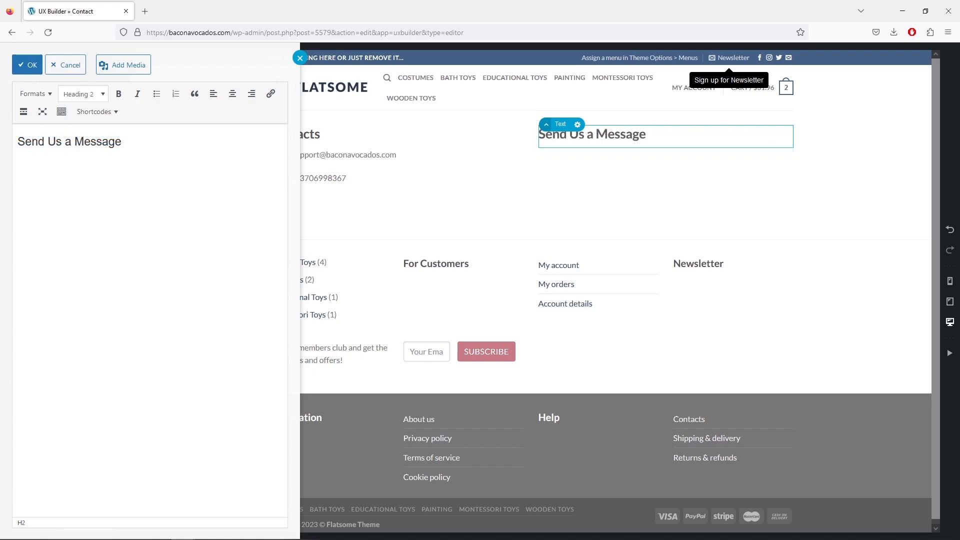
{"action": "left_click_drag", "start_coordinate": [121, 142], "coordinate": [18, 142]}
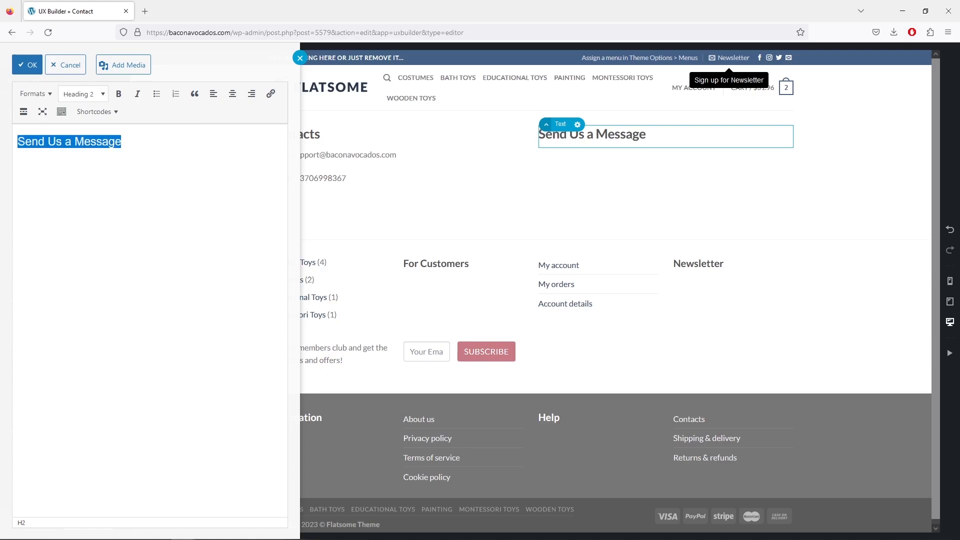
{"action": "left_click", "coordinate": [100, 94]}
{"action": "key", "text": "shift+alt+7"}
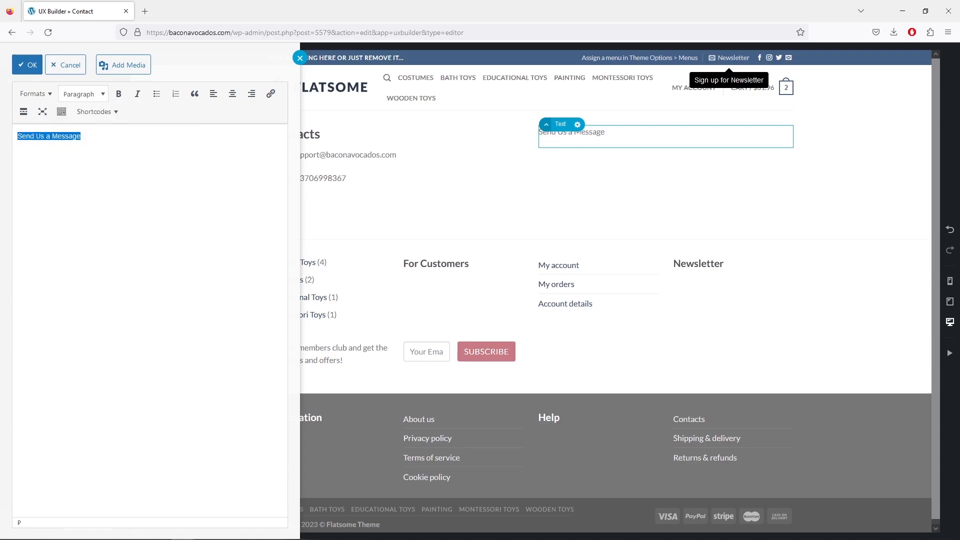
{"action": "left_click", "coordinate": [94, 96]}
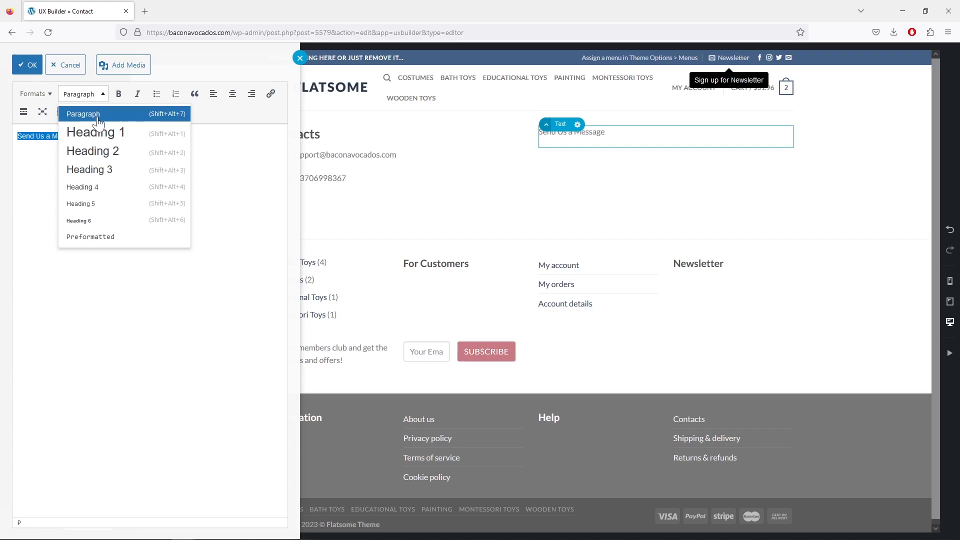
{"action": "left_click", "coordinate": [111, 153]}
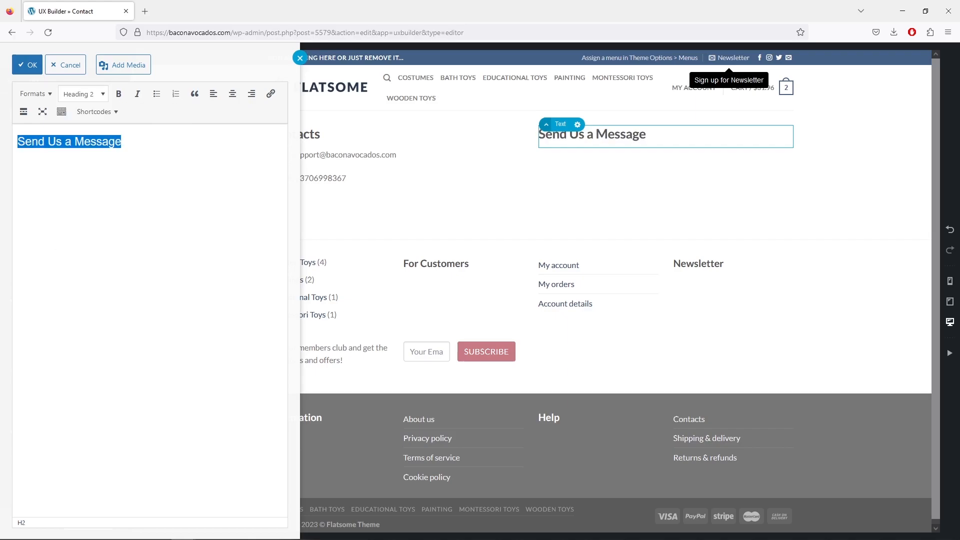
{"action": "left_click", "coordinate": [27, 65]}
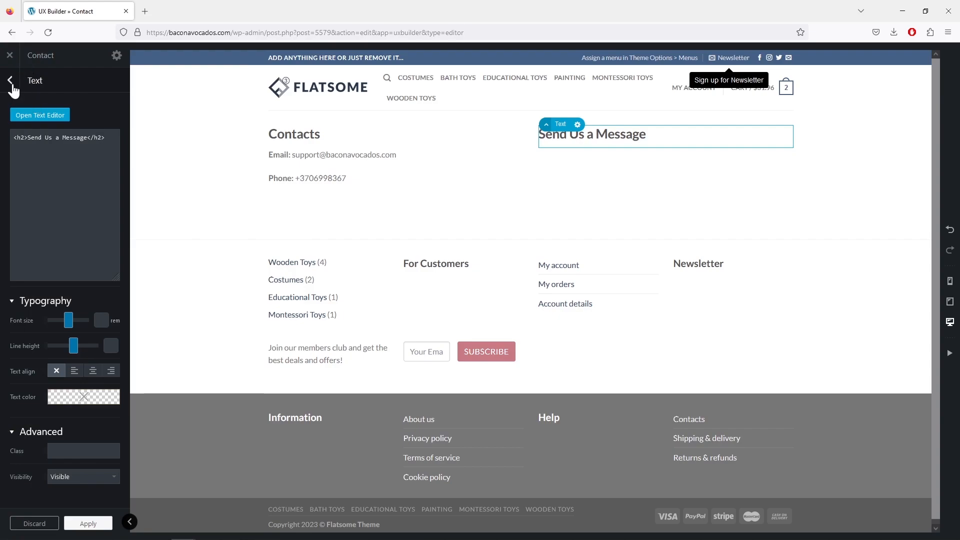
{"action": "left_click", "coordinate": [10, 81]}
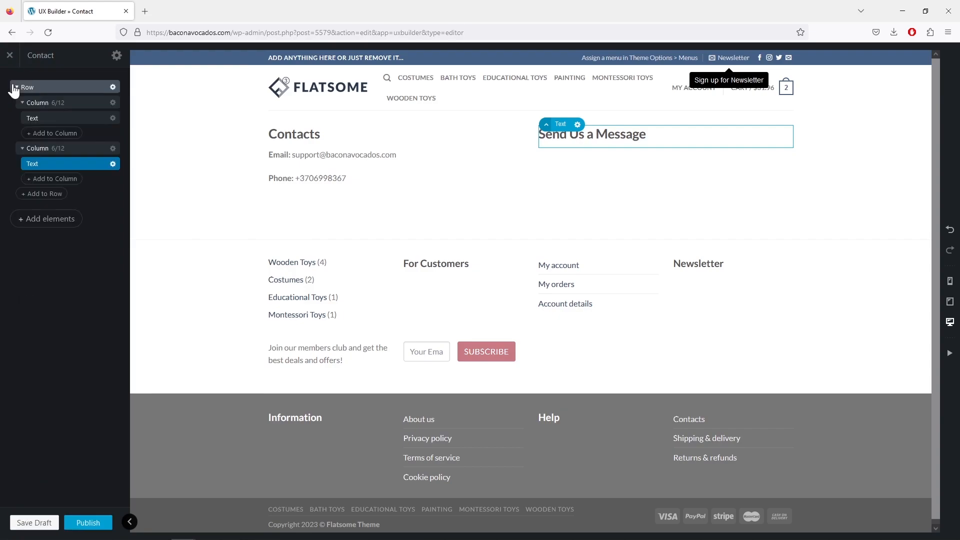
Step: Add an HTML element below the "Send Us a Message" heading in the second column
{"action": "left_click", "coordinate": [68, 183]}
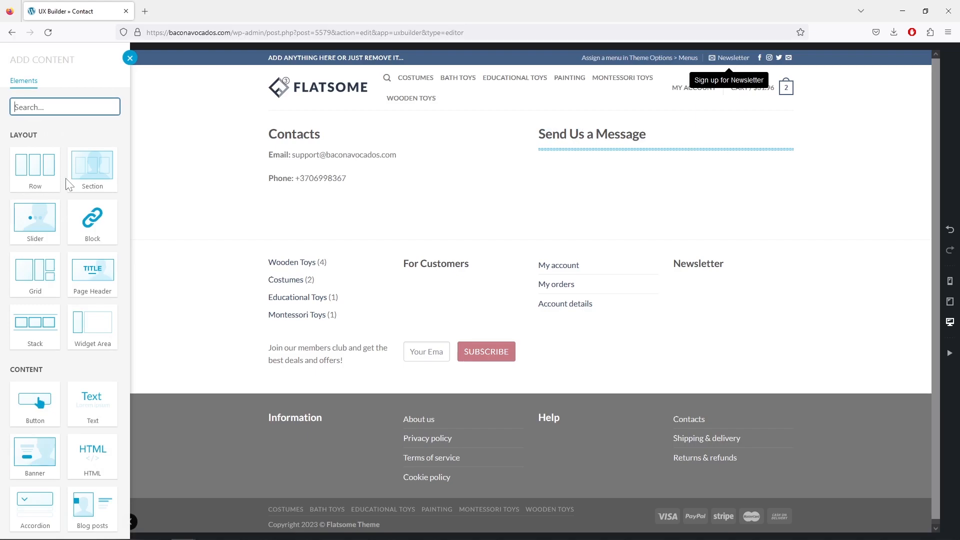
{"action": "left_click", "coordinate": [100, 464]}
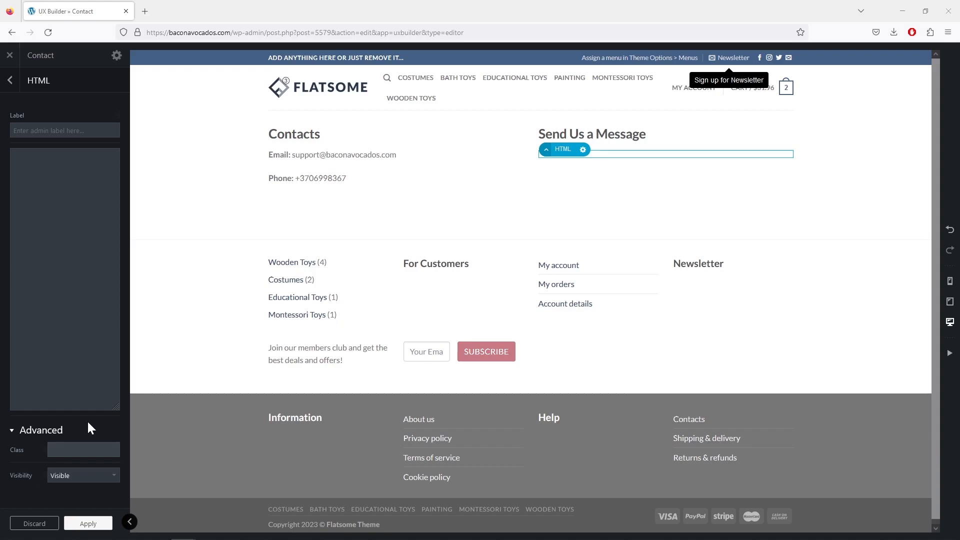
Step: Open the site's WordPress dashboard in a new browser tab and go to the list of all Fluent Forms forms
{"action": "left_click", "coordinate": [144, 12]}
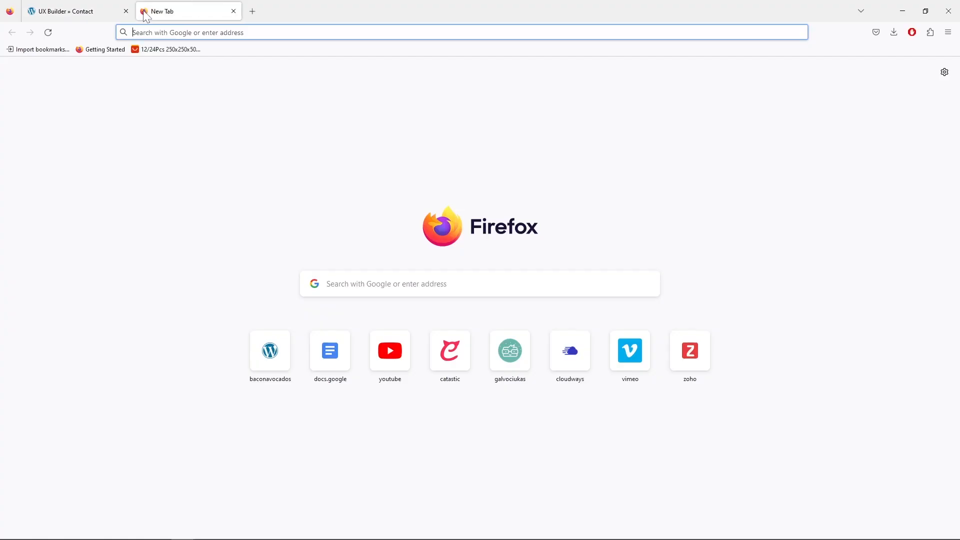
{"action": "left_click", "coordinate": [271, 360]}
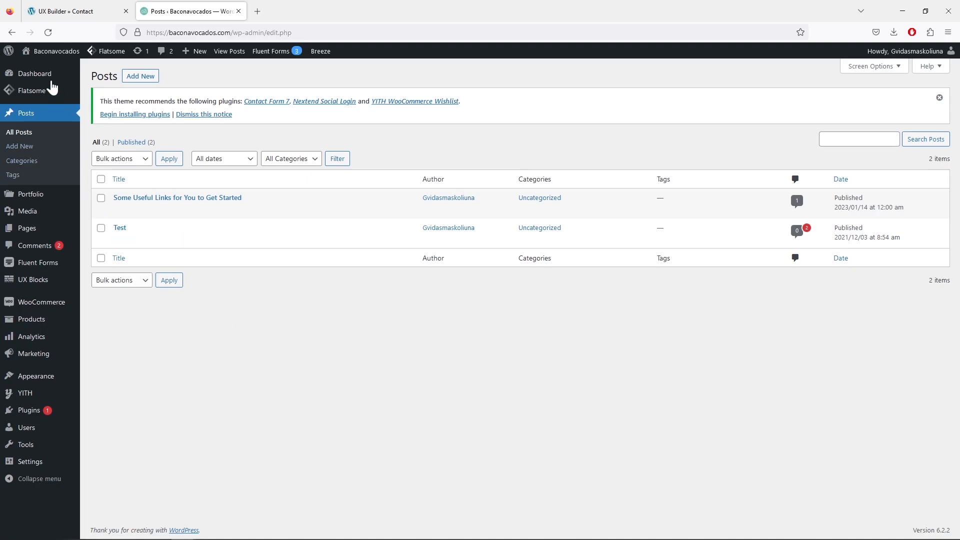
{"action": "mouse_move", "coordinate": [53, 57]}
{"action": "mouse_move", "coordinate": [53, 271]}
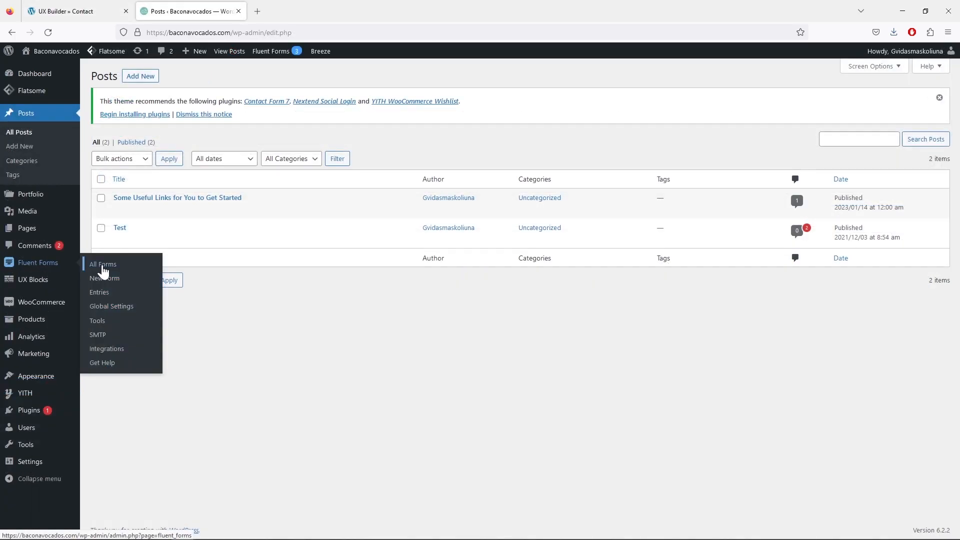
{"action": "left_click", "coordinate": [104, 271]}
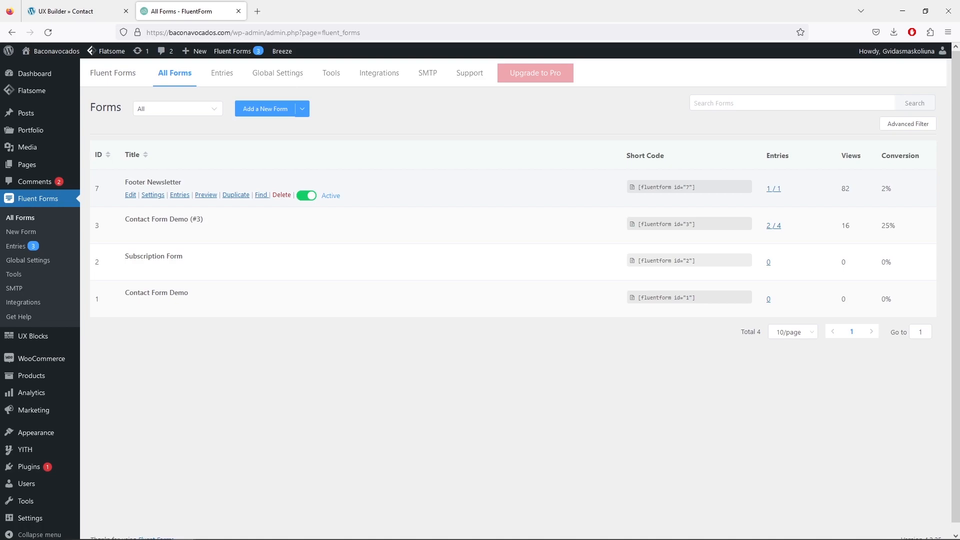
Step: Create a new form from the Contact Form template and disable its Last Name field
{"action": "left_click", "coordinate": [263, 110]}
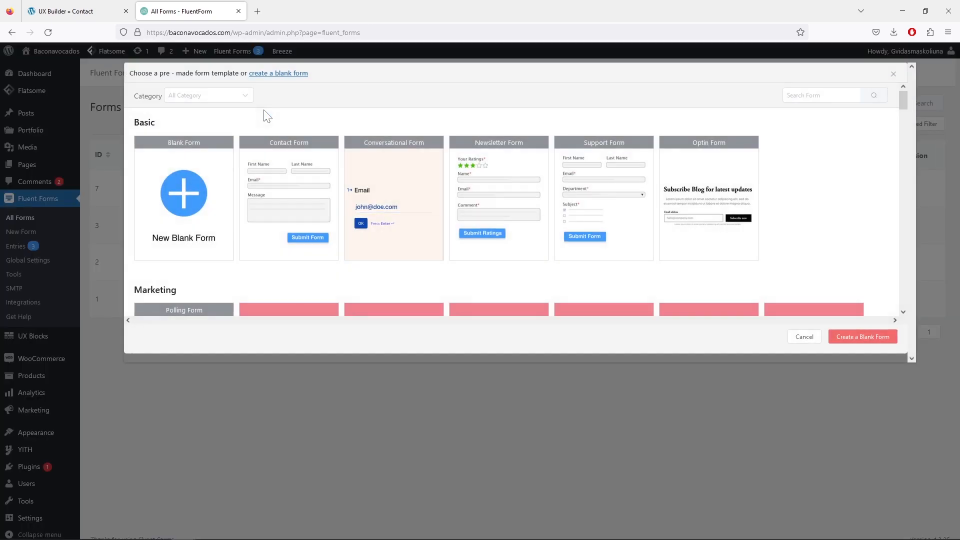
{"action": "left_click", "coordinate": [275, 207]}
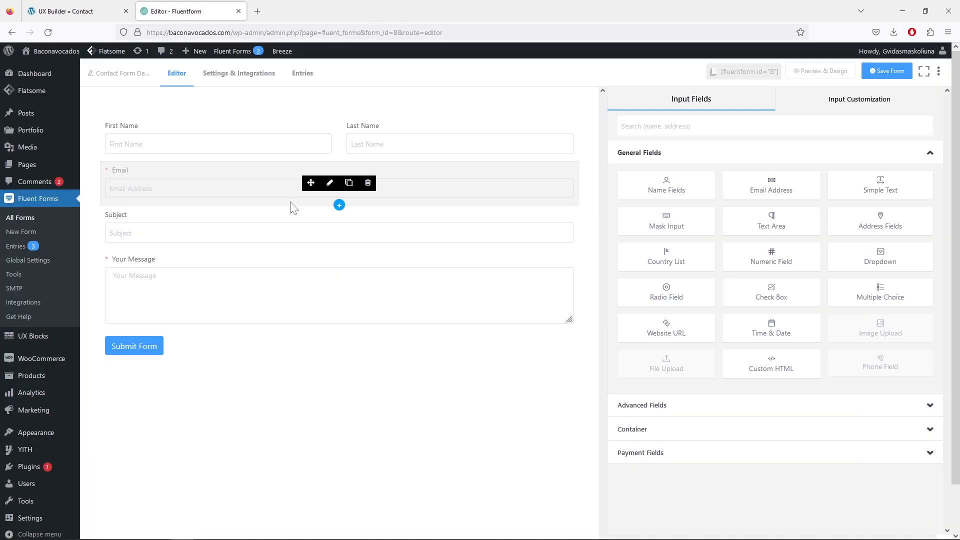
{"action": "left_click", "coordinate": [405, 132]}
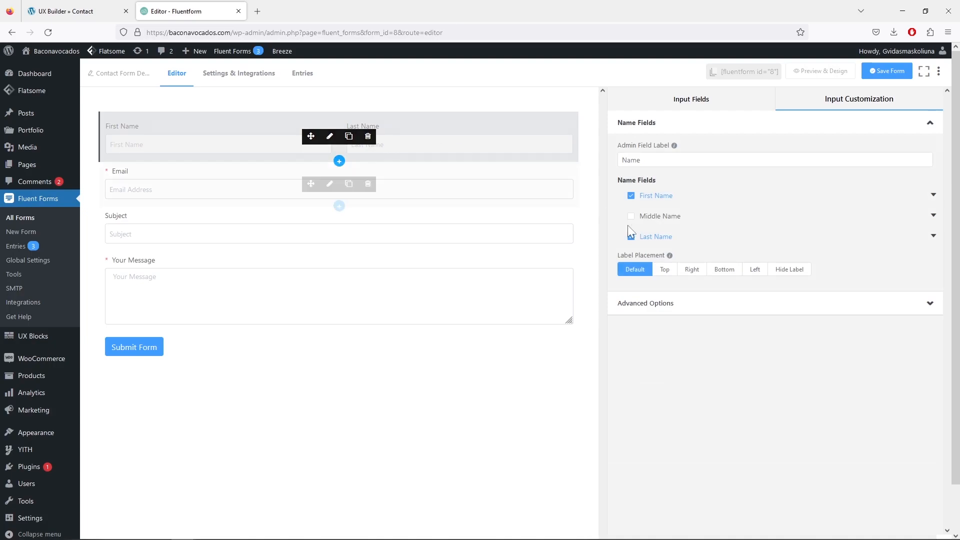
{"action": "left_click", "coordinate": [631, 237]}
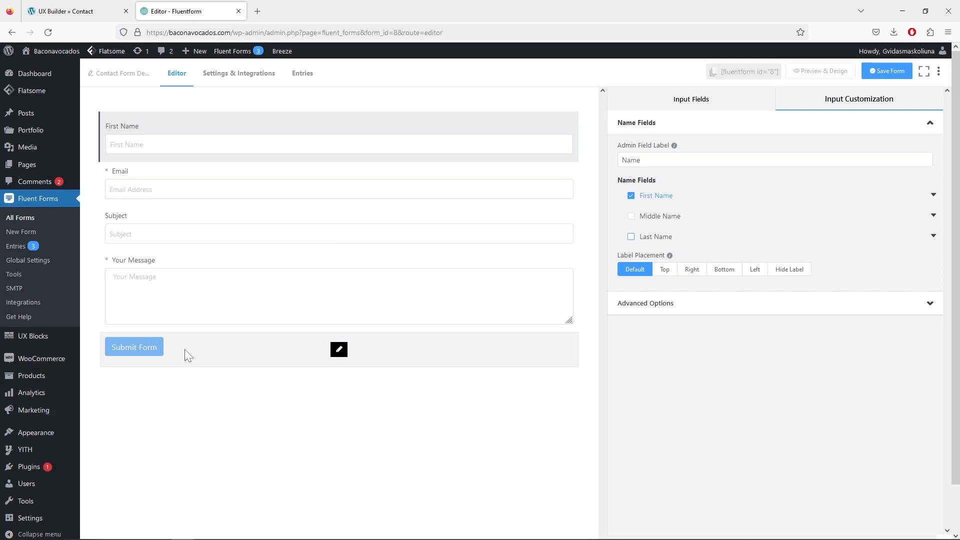
Step: Set the submit button's text to "Send Message" and its style to Red, and save the form
{"action": "left_click", "coordinate": [339, 349]}
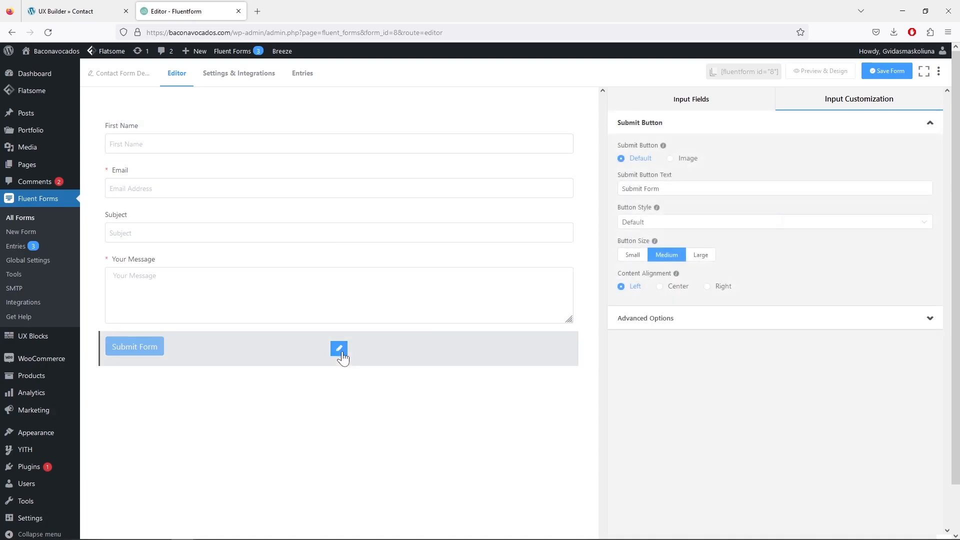
{"action": "left_click", "coordinate": [668, 189]}
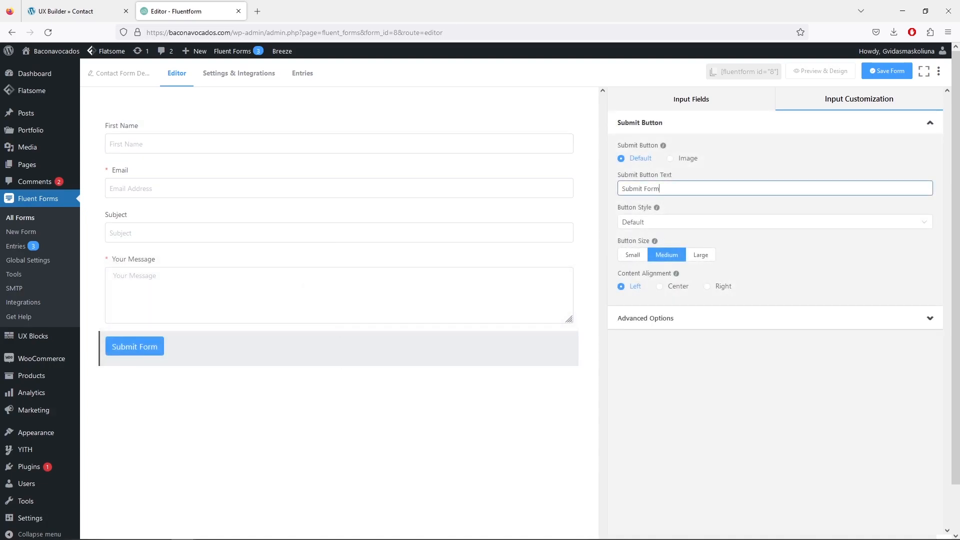
{"action": "key", "text": "ctrl+a"}
{"action": "type", "text": "Send Message"}
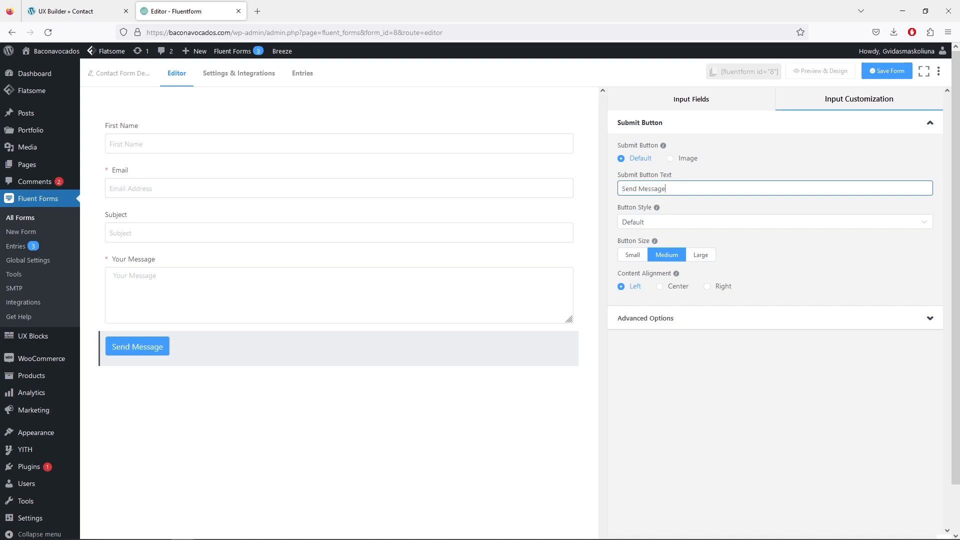
{"action": "left_click", "coordinate": [686, 224]}
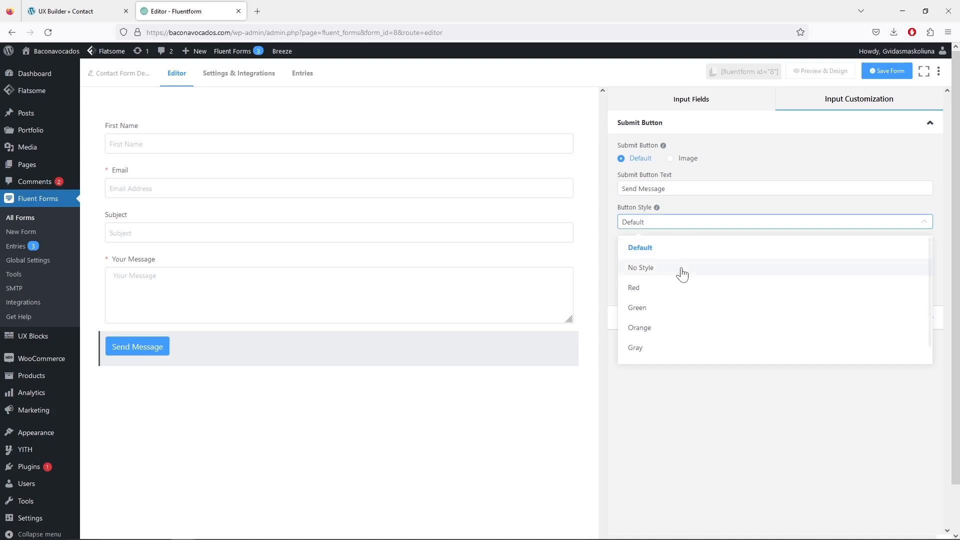
{"action": "left_click", "coordinate": [669, 289]}
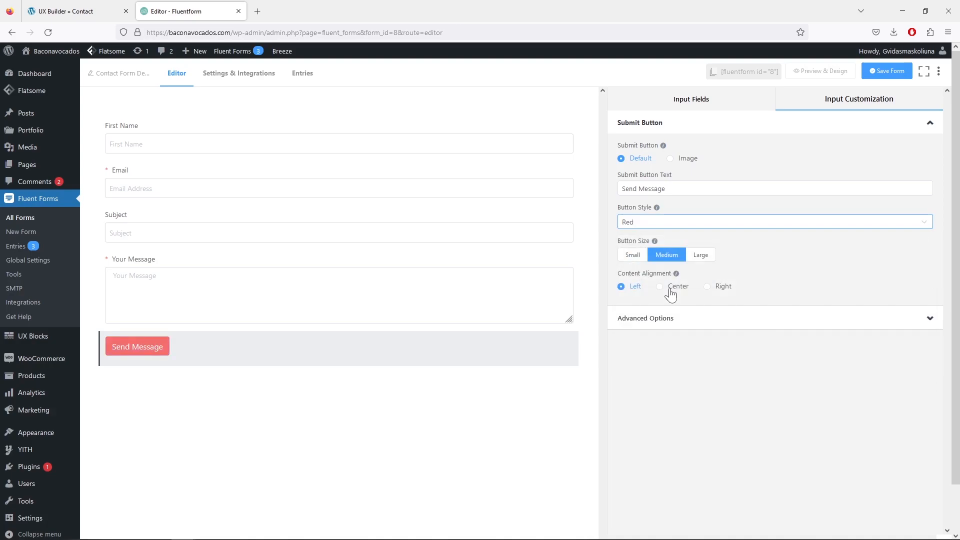
{"action": "mouse_move", "coordinate": [353, 280]}
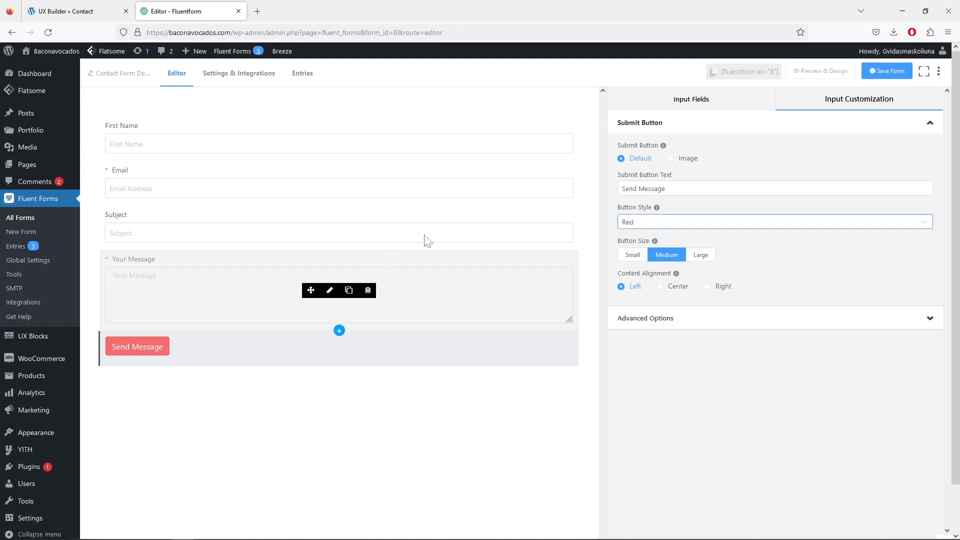
{"action": "left_click", "coordinate": [883, 71]}
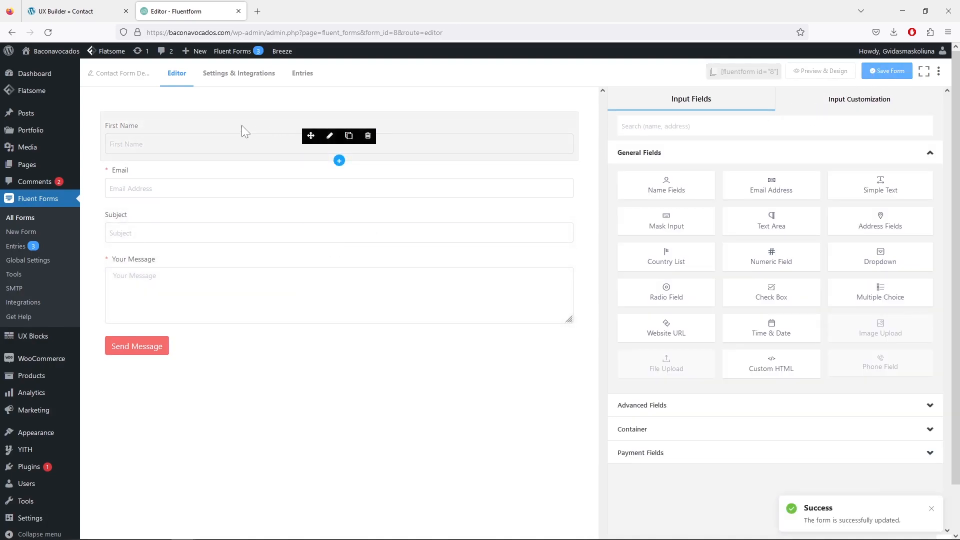
Step: Rename the form as "Contact Form 2 (#8)"
{"action": "left_click", "coordinate": [128, 75]}
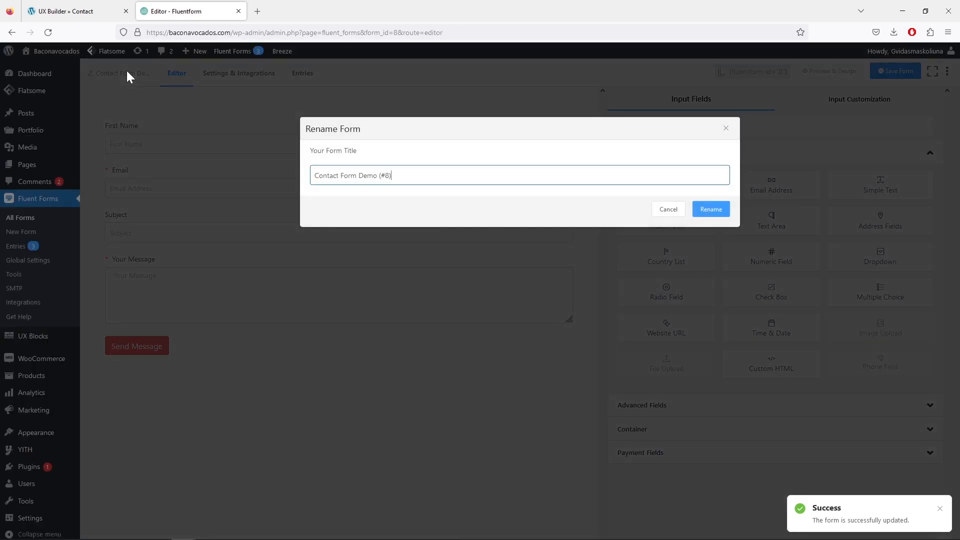
{"action": "left_click_drag", "start_coordinate": [378, 175], "coordinate": [314, 175]}
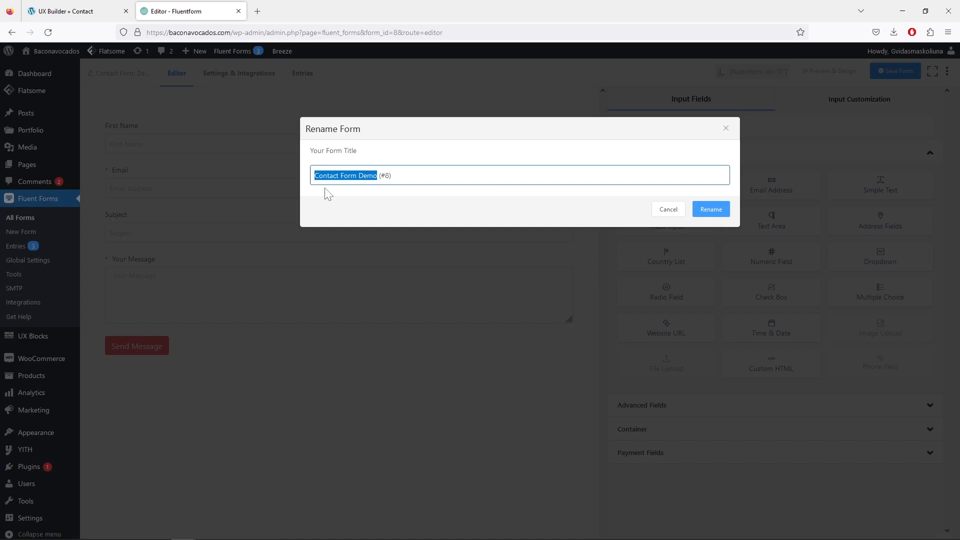
{"action": "type", "text": "Contact Form 2"}
{"action": "left_click", "coordinate": [711, 210]}
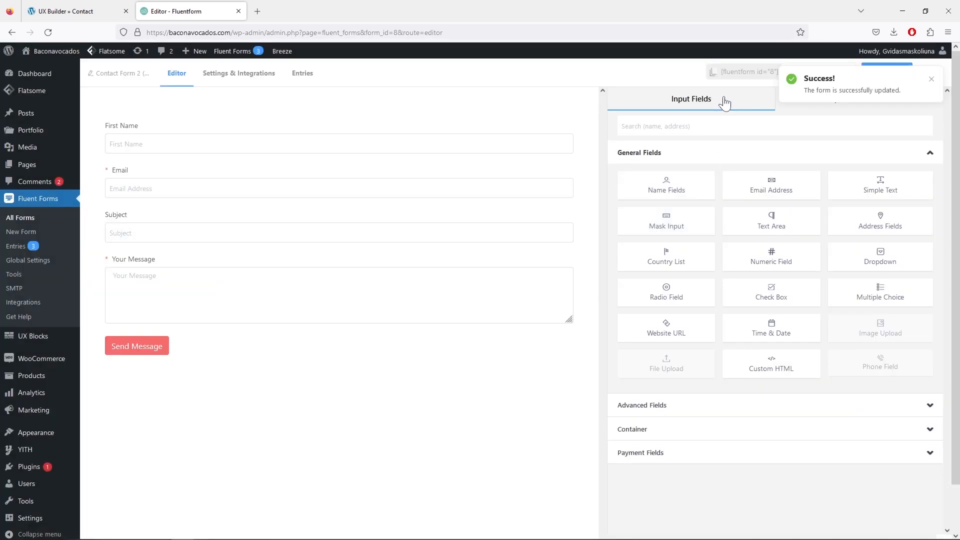
Step: Copy the contact form's shortcode and open the form's Settings & Integrations
{"action": "left_click", "coordinate": [741, 75]}
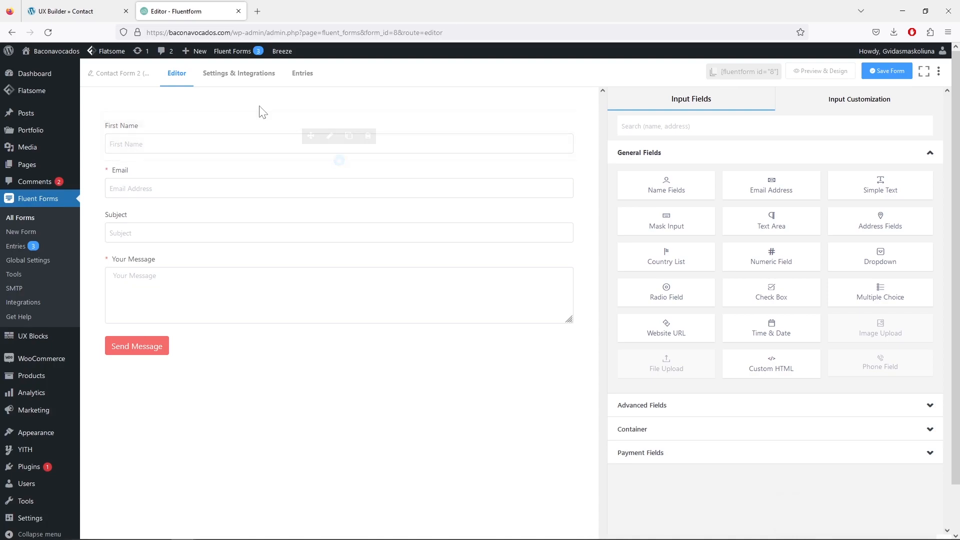
{"action": "left_click", "coordinate": [243, 77]}
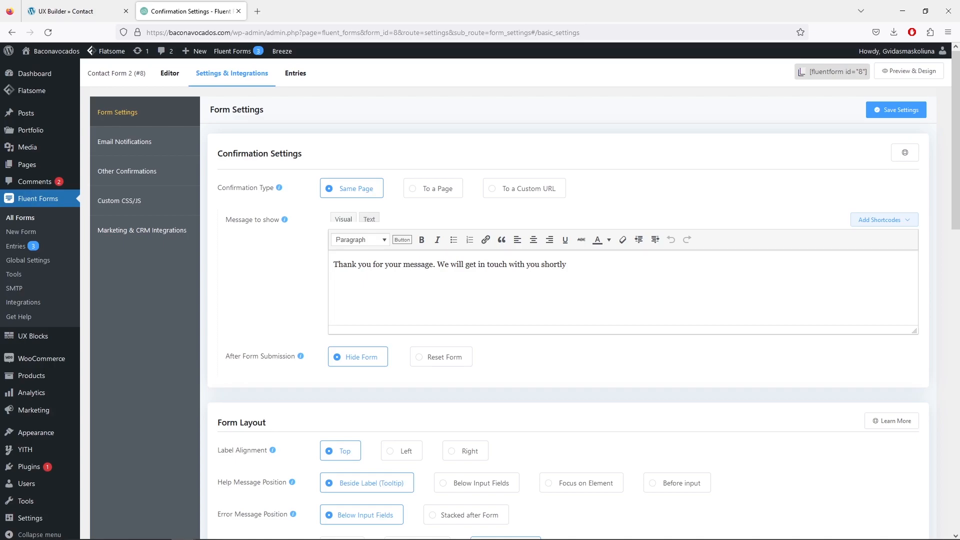
Step: Enable the form's Admin Notification Email, set its Send to Email address to the store's support e-mail, and save the notification
{"action": "left_click", "coordinate": [159, 150]}
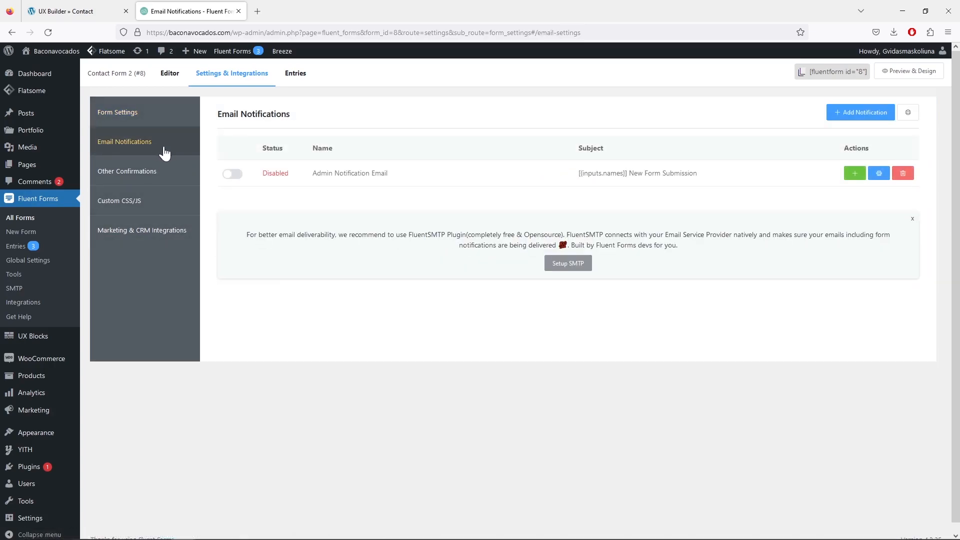
{"action": "left_click", "coordinate": [233, 174]}
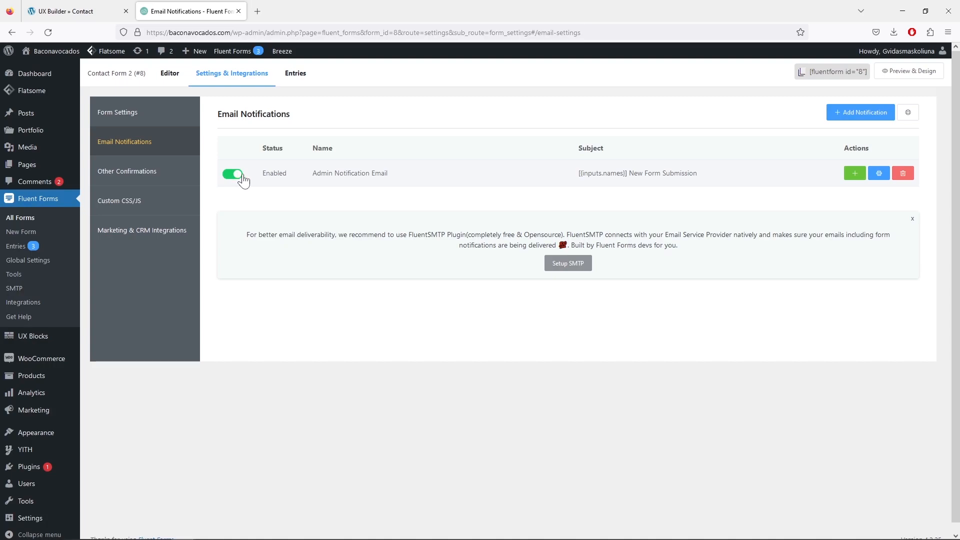
{"action": "left_click", "coordinate": [878, 174]}
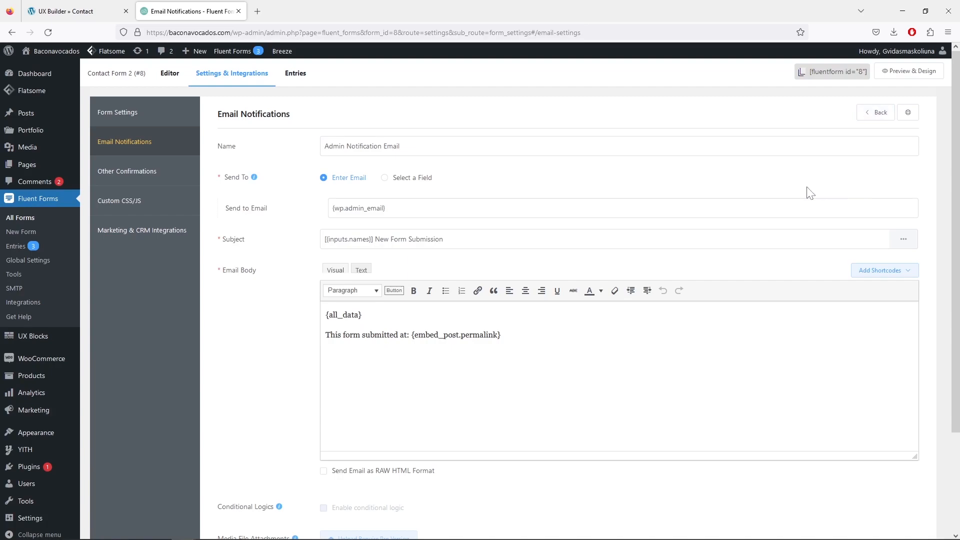
{"action": "left_click", "coordinate": [384, 208]}
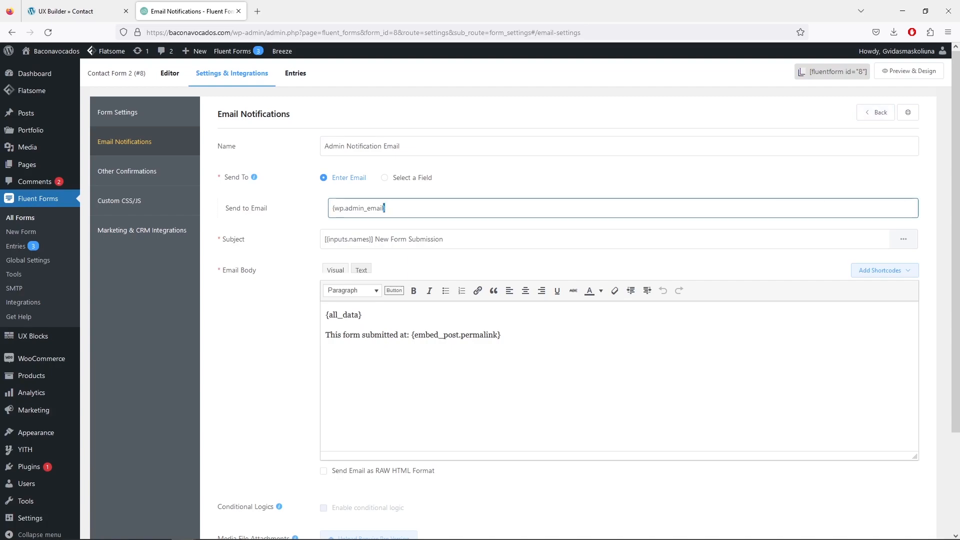
{"action": "key", "text": "ctrl+a"}
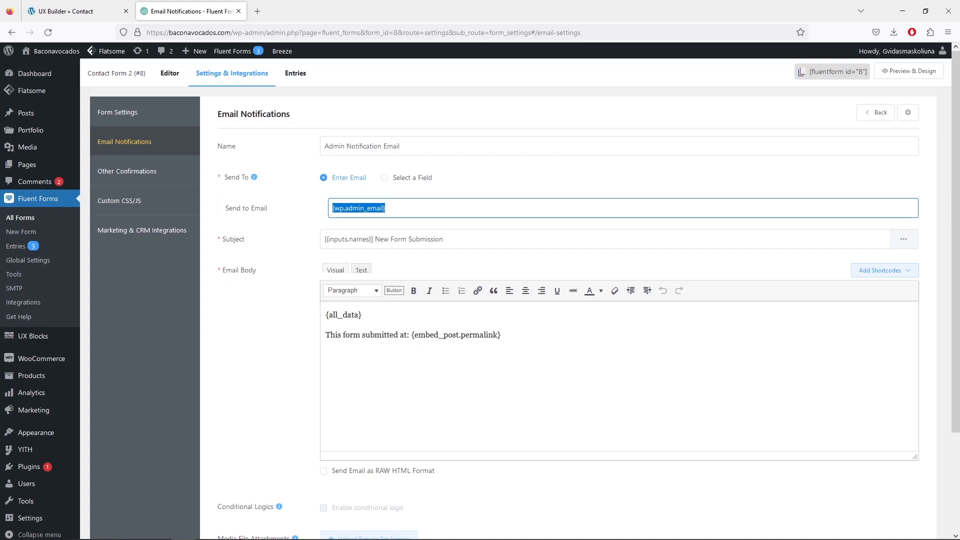
{"action": "key", "text": "ctrl+v"}
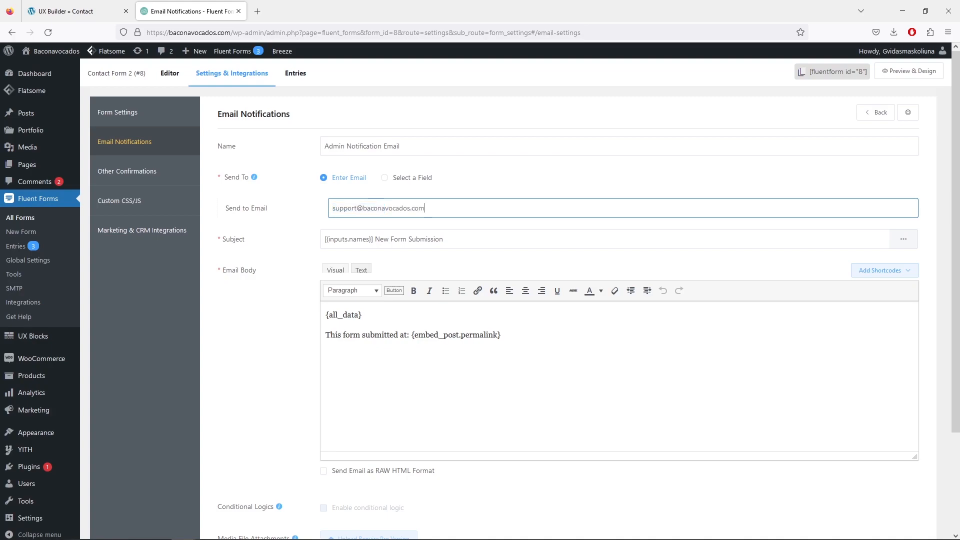
{"action": "scroll", "coordinate": [574, 300], "scroll_direction": "down", "scroll_amount": 2}
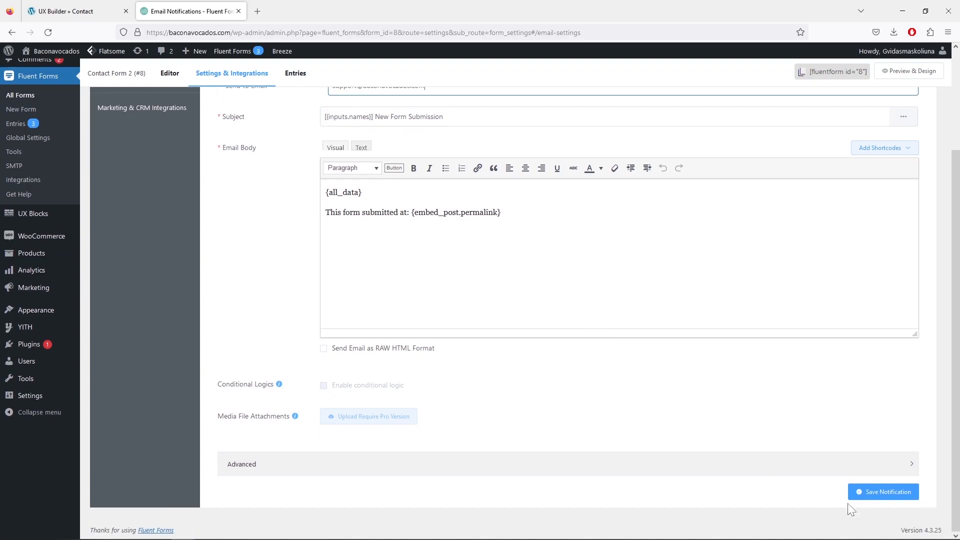
{"action": "left_click", "coordinate": [871, 493]}
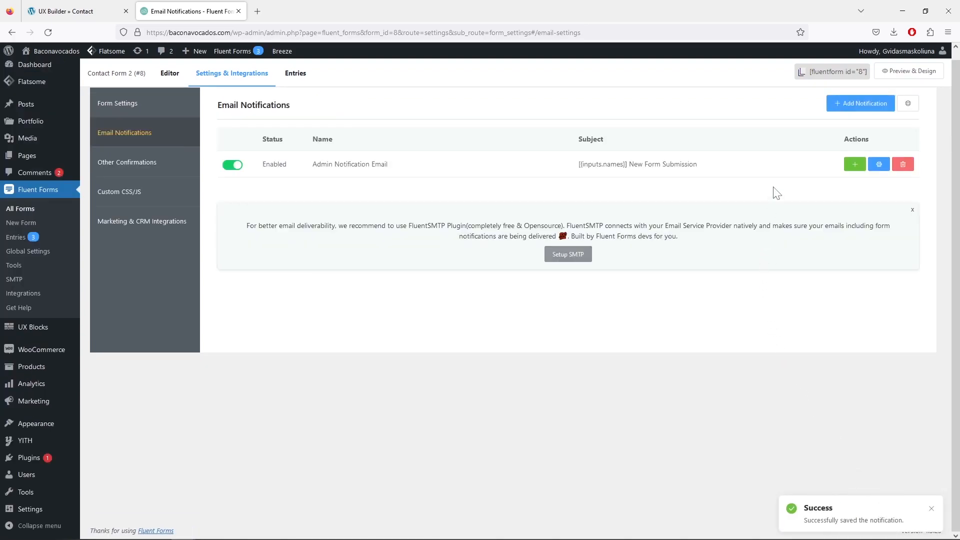
Step: Copy the form's shortcode and paste [fluentform id="8"] into the HTML element under "Send Us a Message" in UX Builder
{"action": "left_click", "coordinate": [830, 75]}
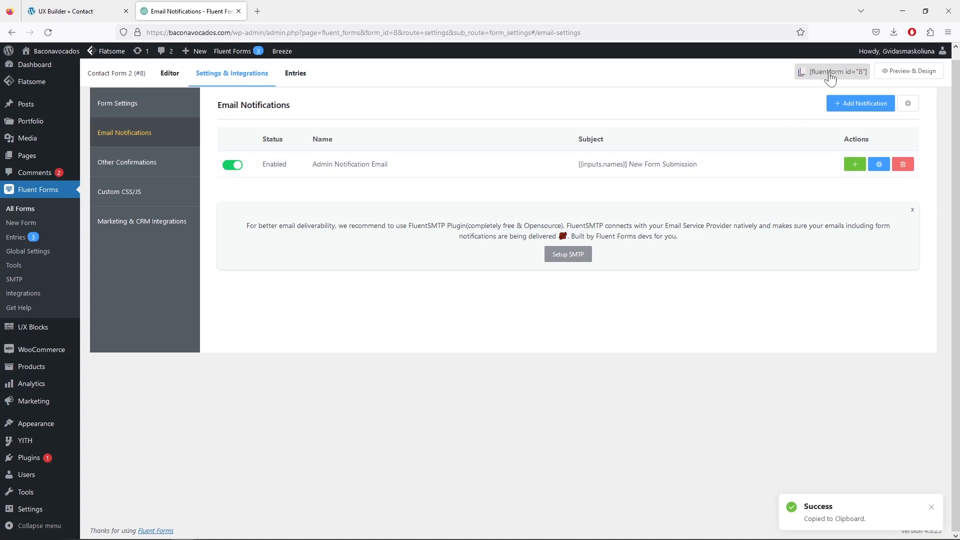
{"action": "left_click", "coordinate": [238, 11]}
{"action": "right_click", "coordinate": [63, 178]}
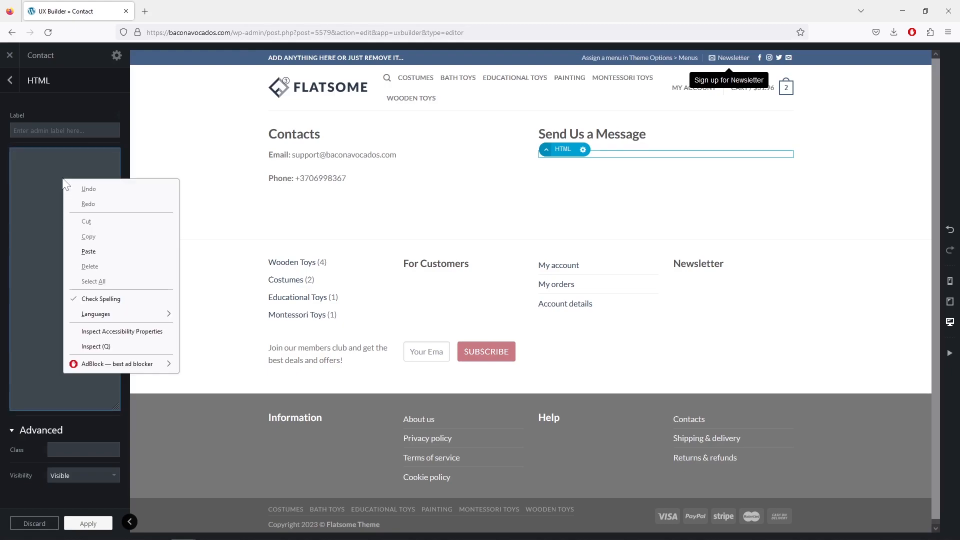
{"action": "left_click", "coordinate": [119, 255]}
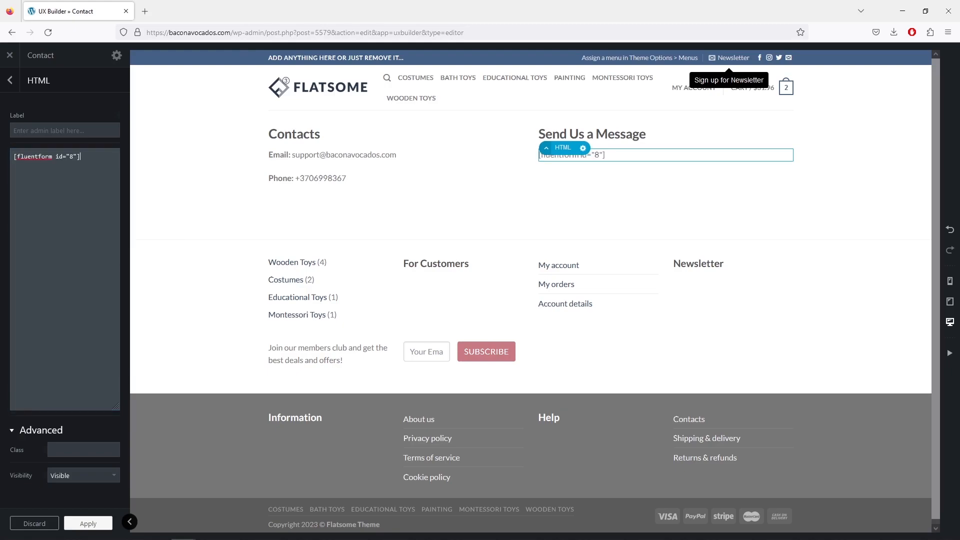
{"action": "left_click", "coordinate": [100, 524]}
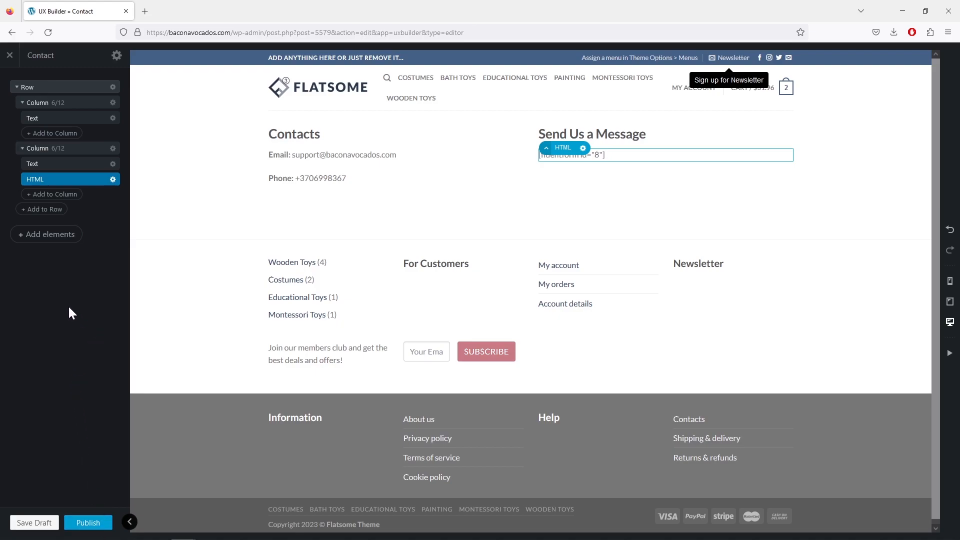
Step: Add a Gap element with a height of 50px below the contact row
{"action": "left_click", "coordinate": [50, 238]}
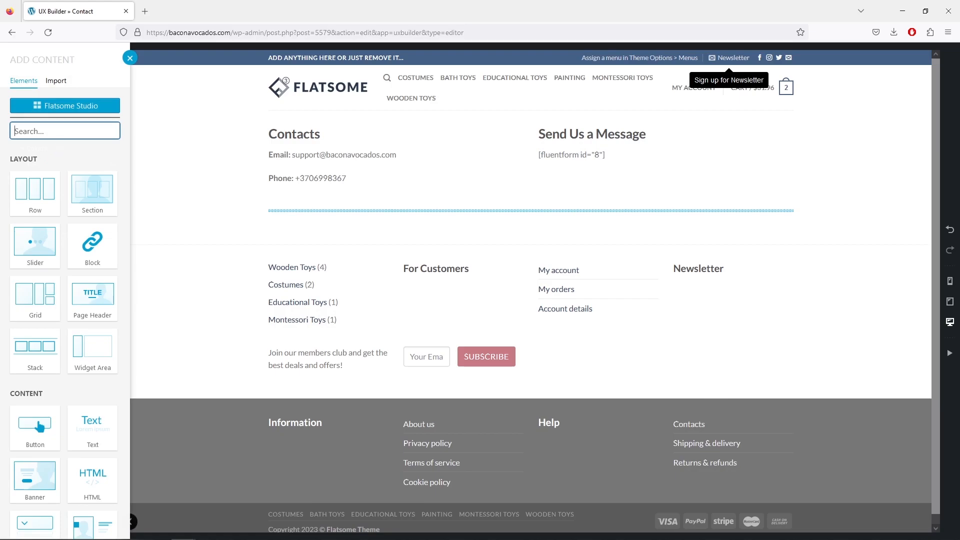
{"action": "type", "text": "gap"}
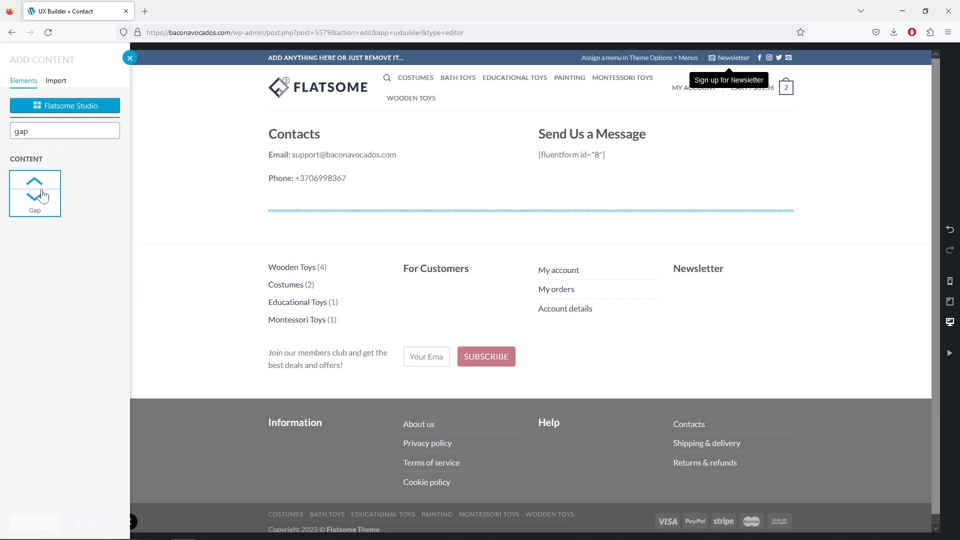
{"action": "left_click", "coordinate": [43, 196]}
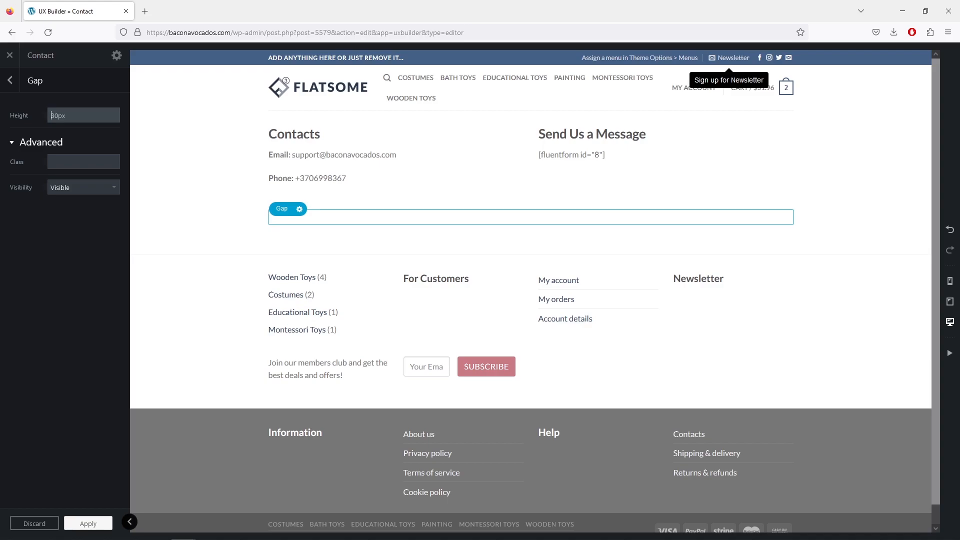
{"action": "left_click", "coordinate": [103, 523]}
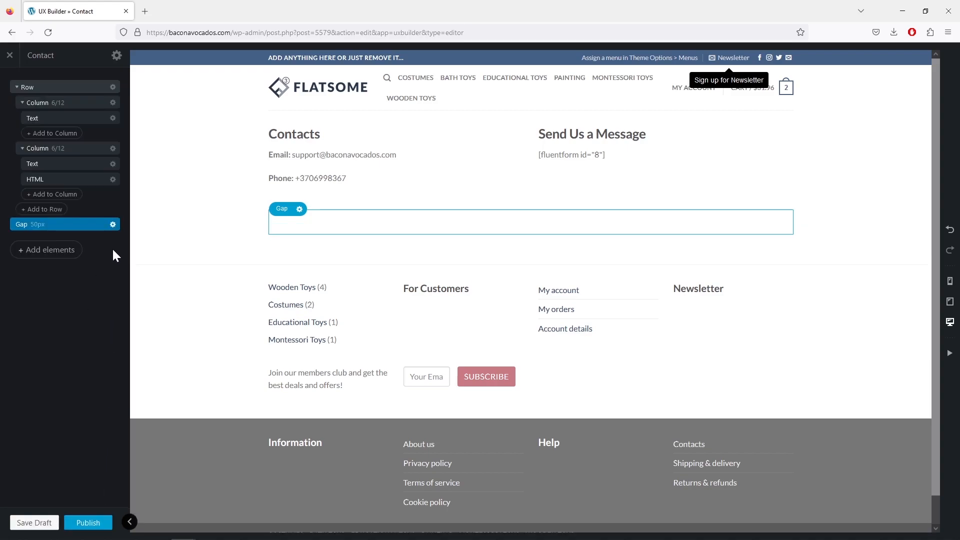
Step: Duplicate the 50px gap, place the copy above the contact row, and publish the page
{"action": "left_click", "coordinate": [113, 224]}
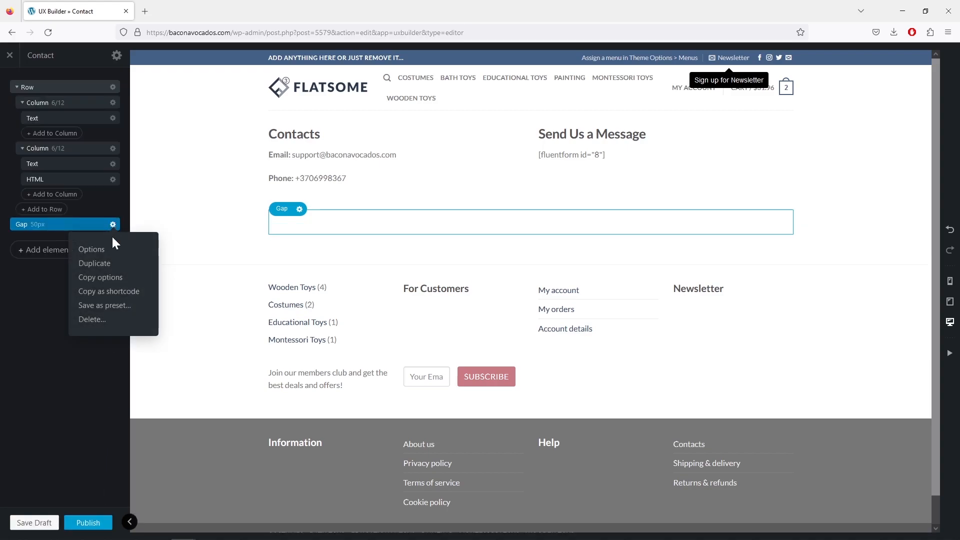
{"action": "left_click", "coordinate": [108, 268]}
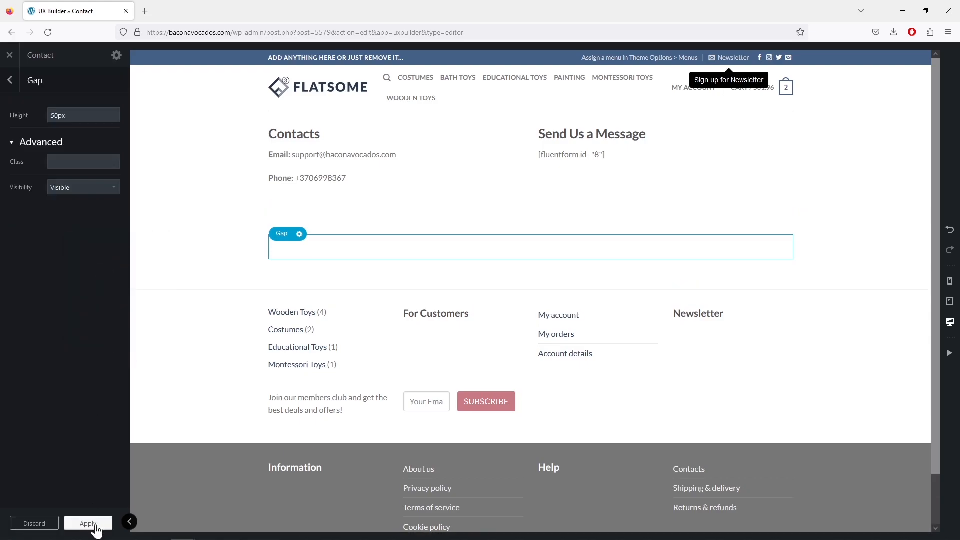
{"action": "left_click", "coordinate": [92, 523]}
{"action": "left_click_drag", "start_coordinate": [25, 242], "coordinate": [71, 88]}
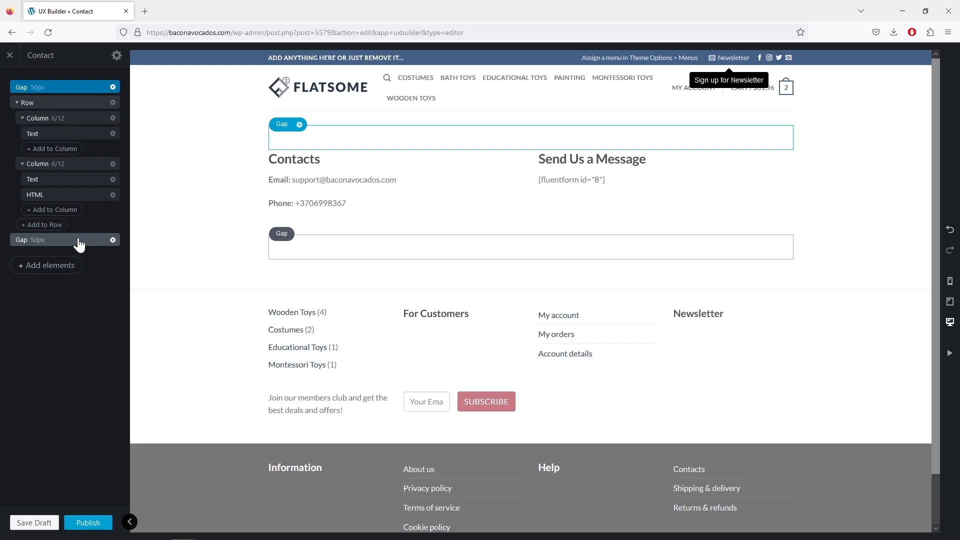
{"action": "left_click", "coordinate": [92, 525]}
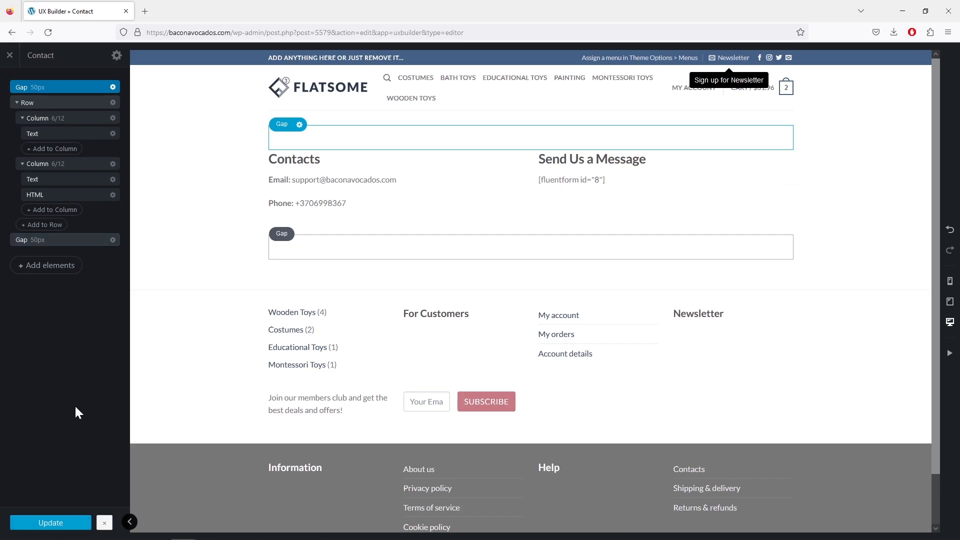
Step: Exit UX Builder to the list of all pages and move the Contact2 page to the trash
{"action": "left_click", "coordinate": [10, 56]}
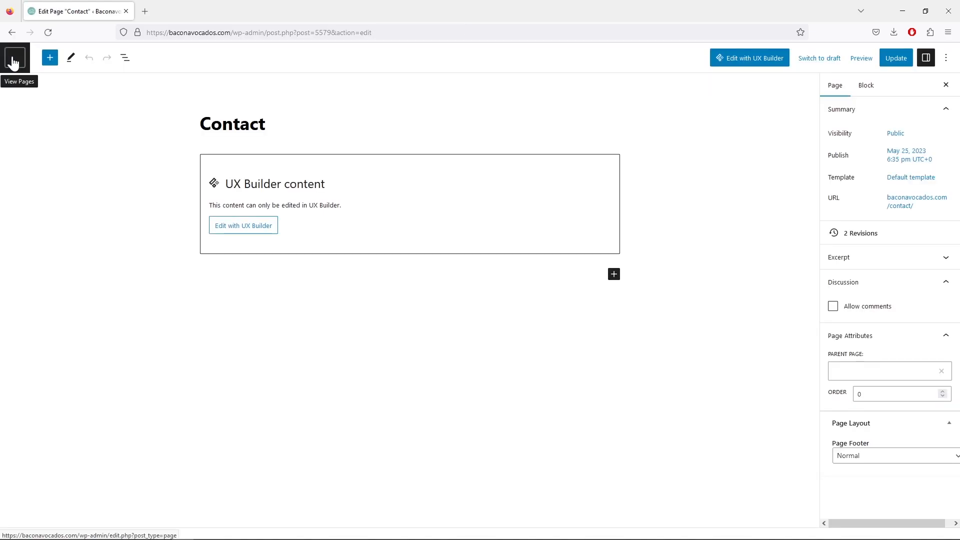
{"action": "left_click", "coordinate": [14, 61]}
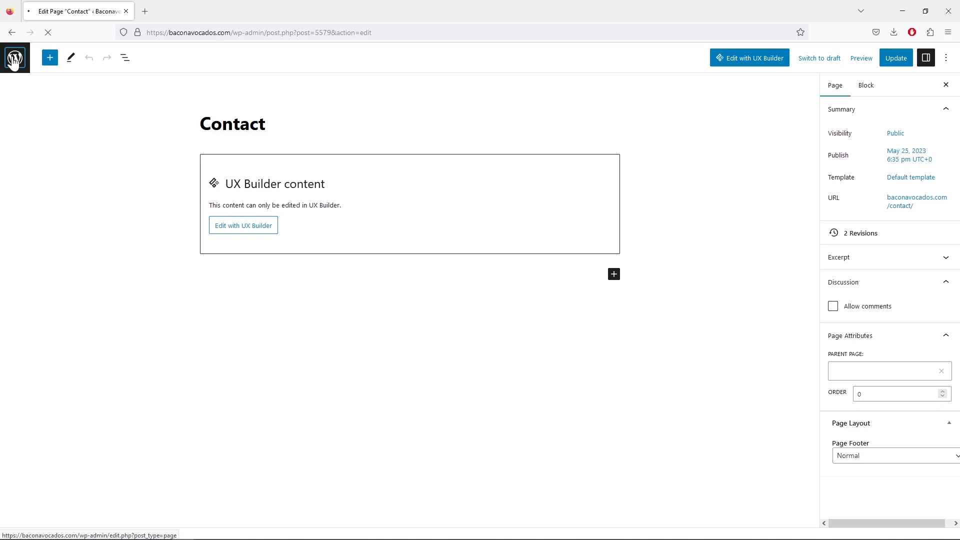
{"action": "scroll", "coordinate": [306, 210], "scroll_direction": "down", "scroll_amount": 3}
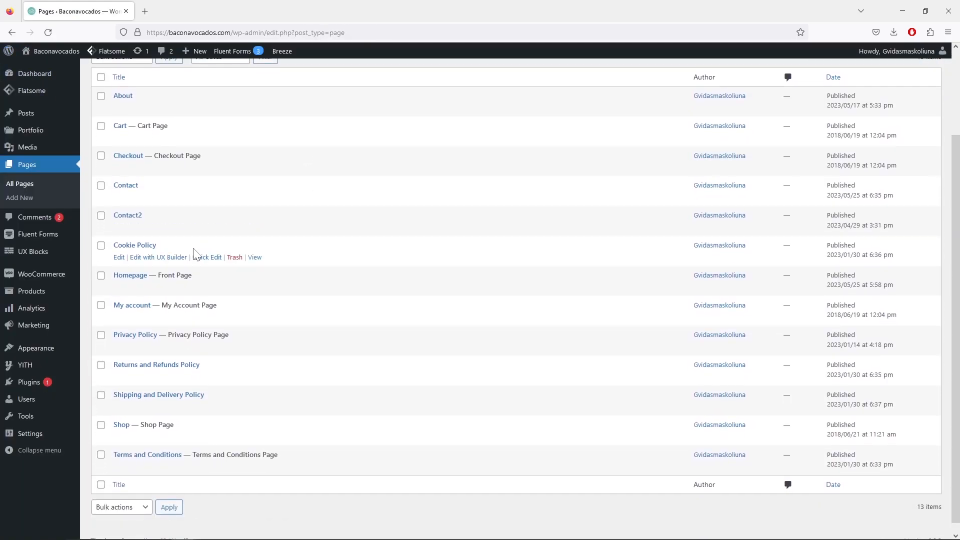
{"action": "left_click", "coordinate": [235, 228]}
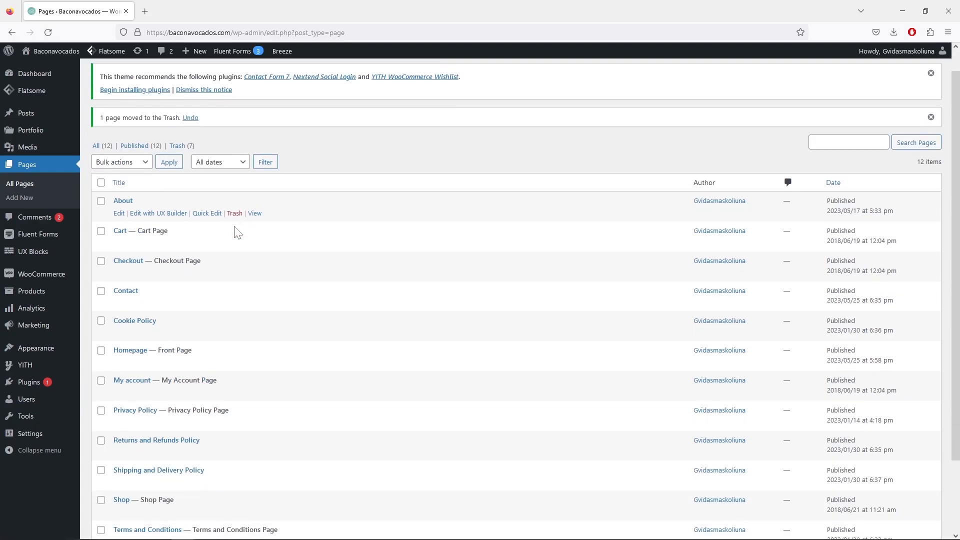
Step: View the published Contact page and examine its contact details, message form and the spacing above and below them
{"action": "scroll", "coordinate": [232, 228], "scroll_direction": "down", "scroll_amount": 2}
{"action": "left_click", "coordinate": [254, 225]}
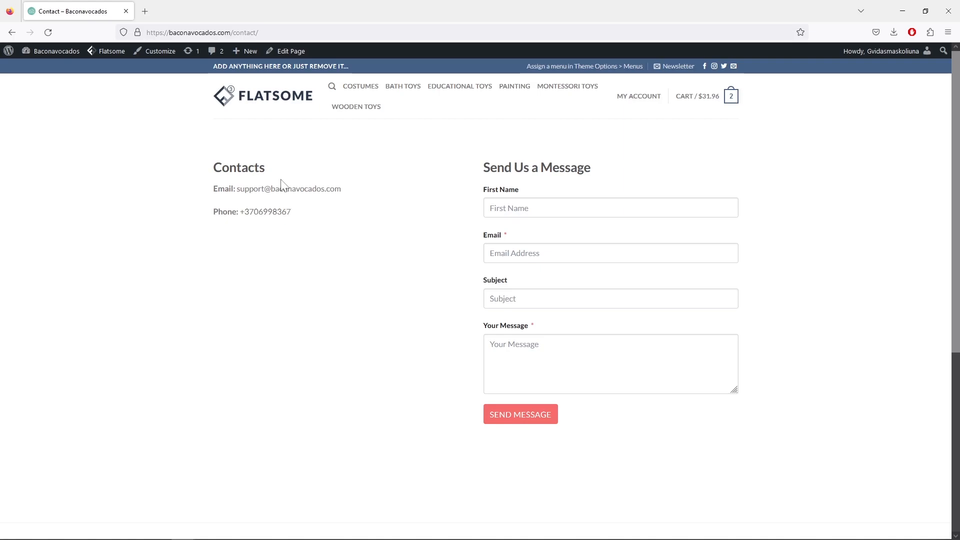
{"action": "scroll", "coordinate": [366, 257], "scroll_direction": "down", "scroll_amount": 5}
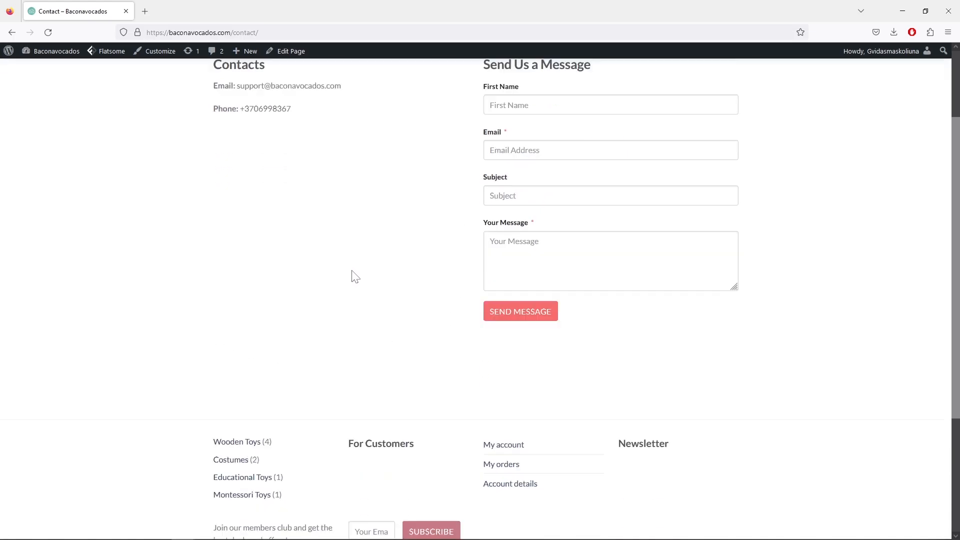
{"action": "scroll", "coordinate": [394, 291], "scroll_direction": "up", "scroll_amount": 5}
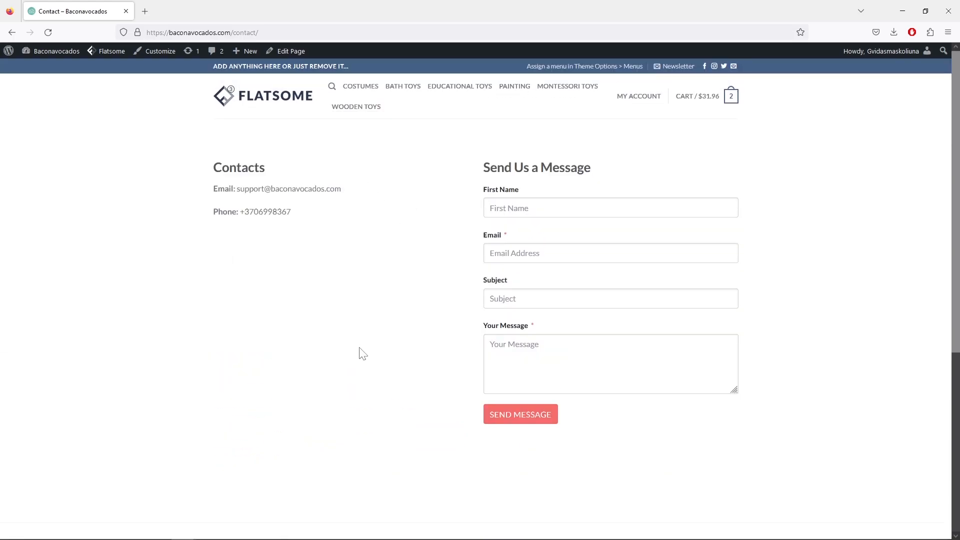
{"action": "scroll", "coordinate": [361, 354], "scroll_direction": "down", "scroll_amount": 3}
{"action": "scroll", "coordinate": [379, 347], "scroll_direction": "up", "scroll_amount": 3}
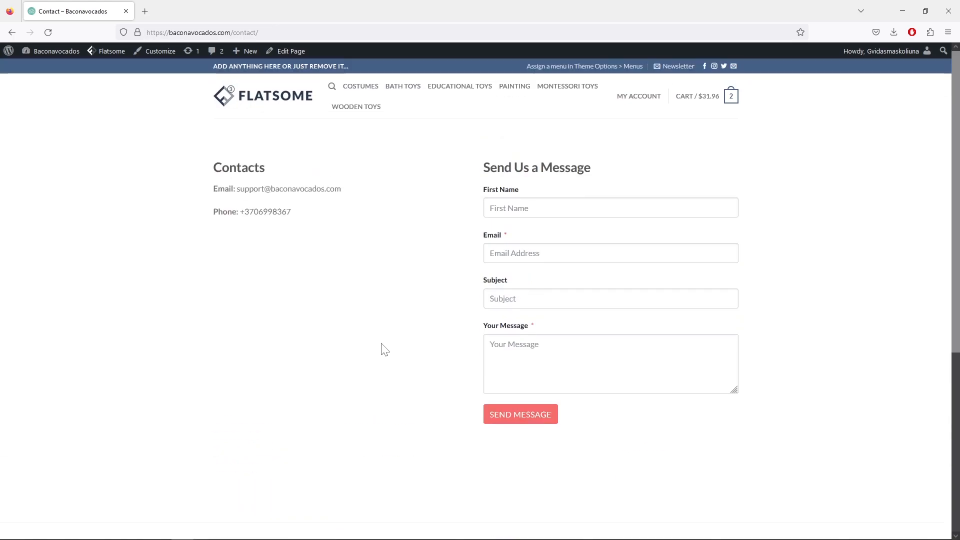
{"action": "scroll", "coordinate": [385, 349], "scroll_direction": "down", "scroll_amount": 3}
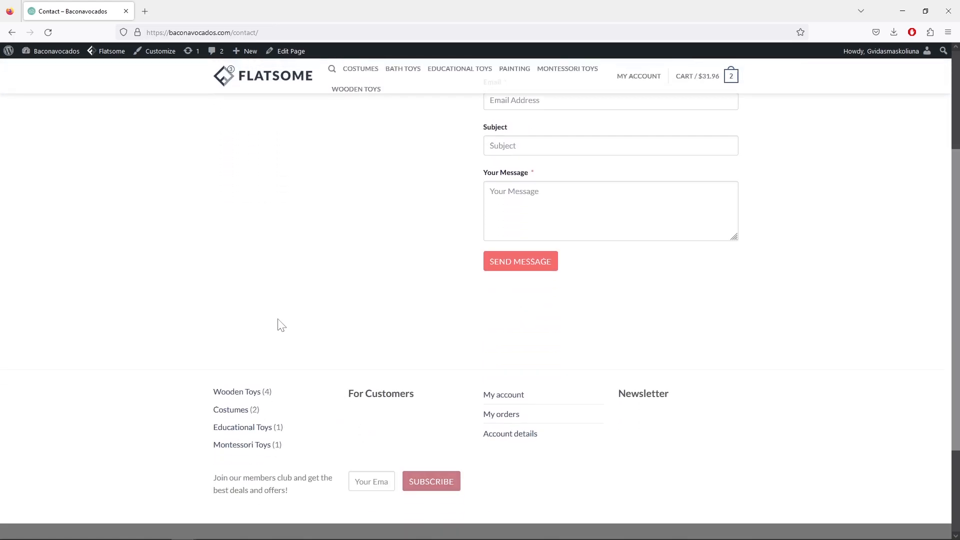
{"action": "scroll", "coordinate": [437, 314], "scroll_direction": "up", "scroll_amount": 3}
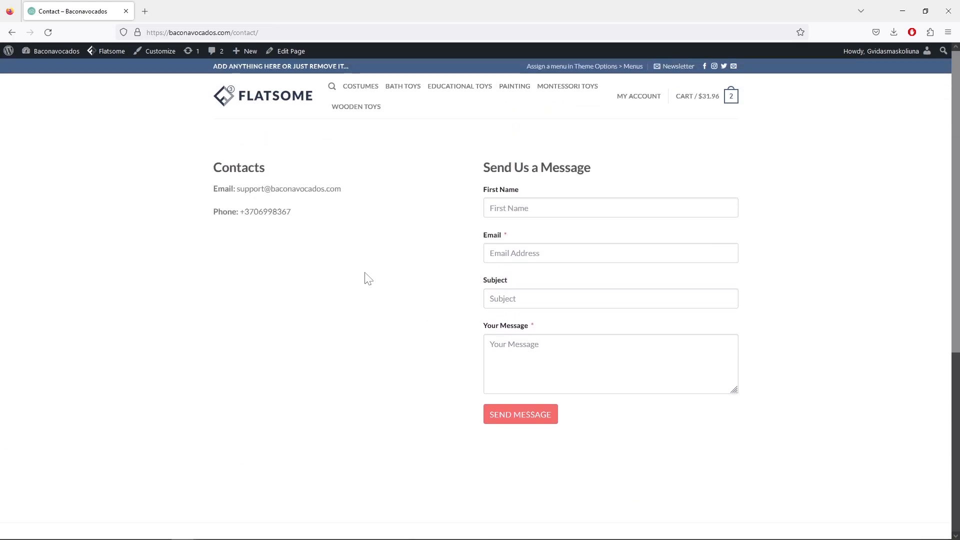
Step: Delete the gap below the contact row in UX Builder, update the page, and check the spacing on the live page
{"action": "left_click", "coordinate": [289, 72]}
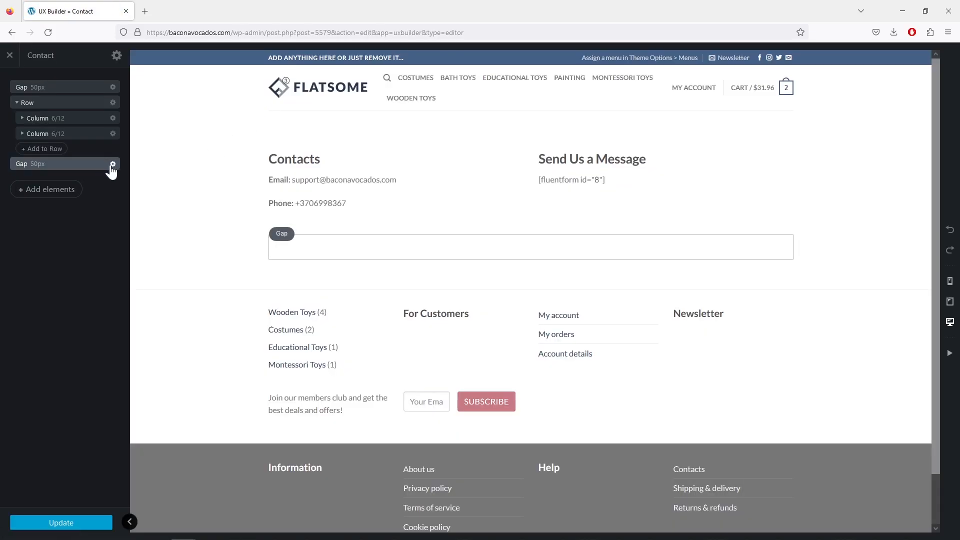
{"action": "left_click", "coordinate": [113, 164]}
{"action": "left_click", "coordinate": [98, 257]}
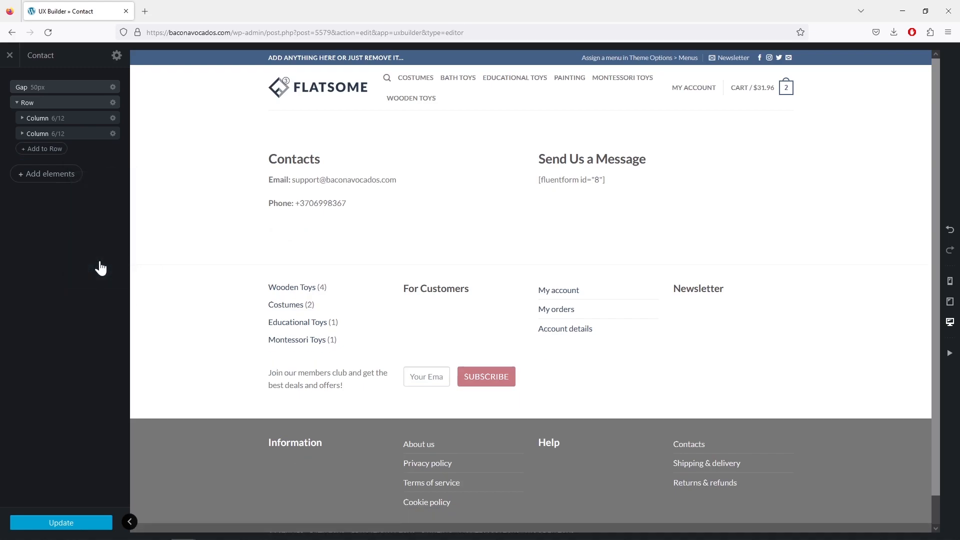
{"action": "left_click", "coordinate": [74, 521]}
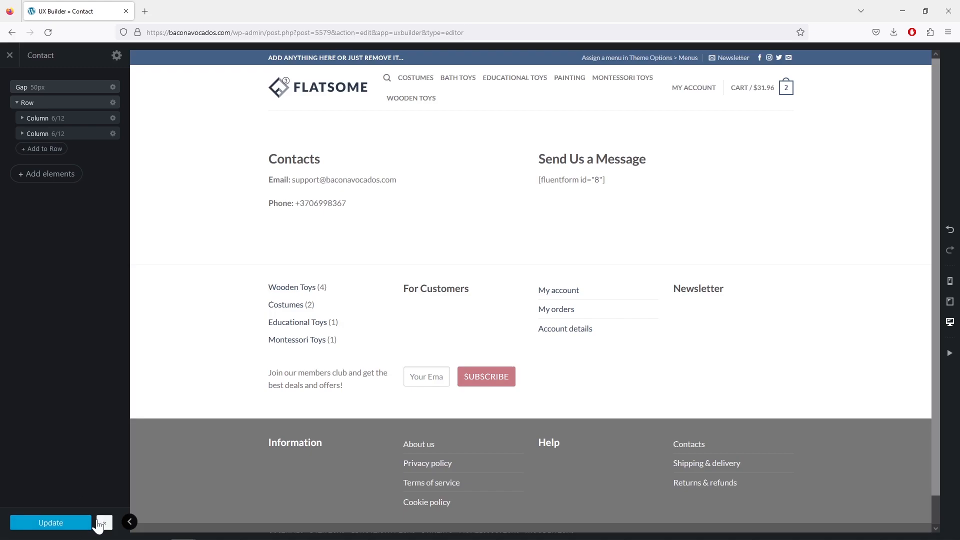
{"action": "left_click", "coordinate": [10, 56]}
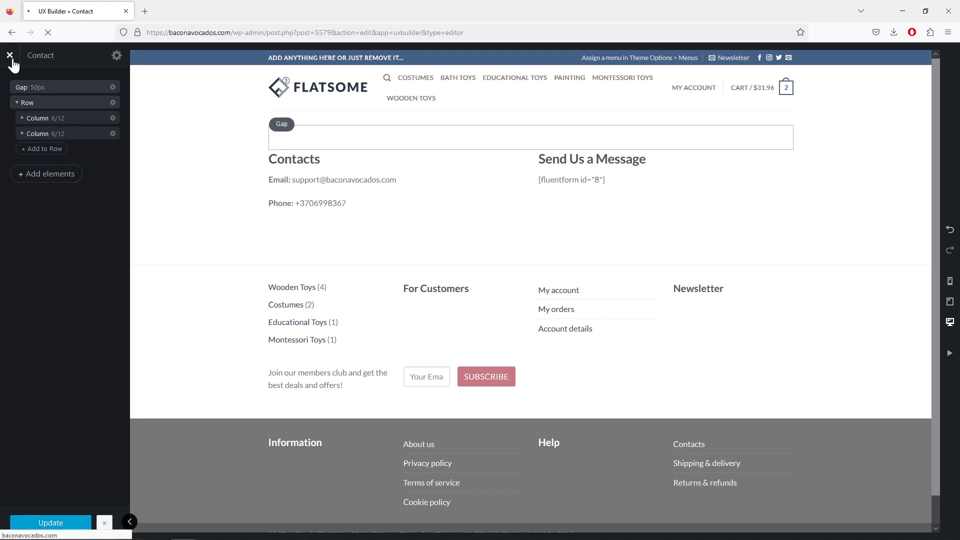
{"action": "scroll", "coordinate": [212, 231], "scroll_direction": "down", "scroll_amount": 3}
{"action": "scroll", "coordinate": [212, 231], "scroll_direction": "up", "scroll_amount": 3}
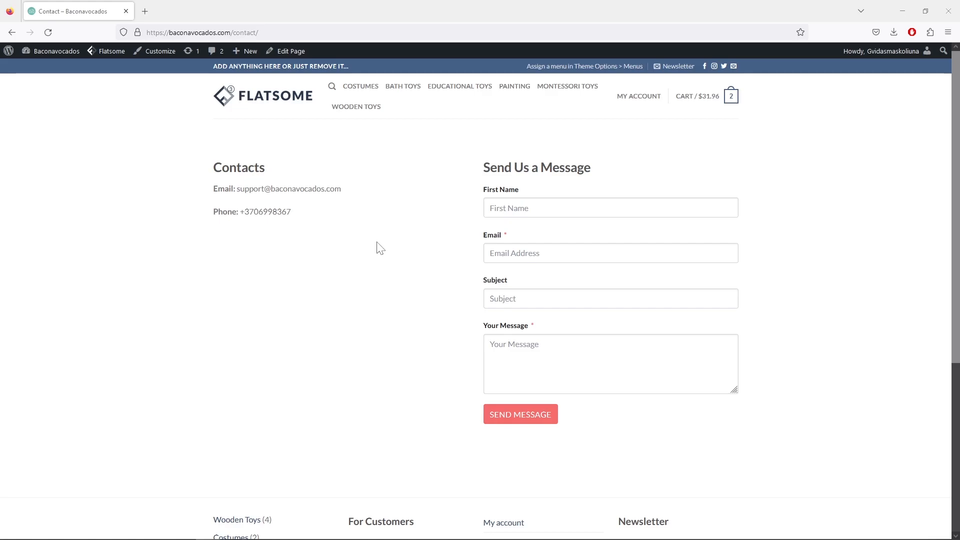
Step: Go from the Contact page to the store's home page and open the navigation menu editor in the WordPress admin
{"action": "left_click", "coordinate": [267, 99]}
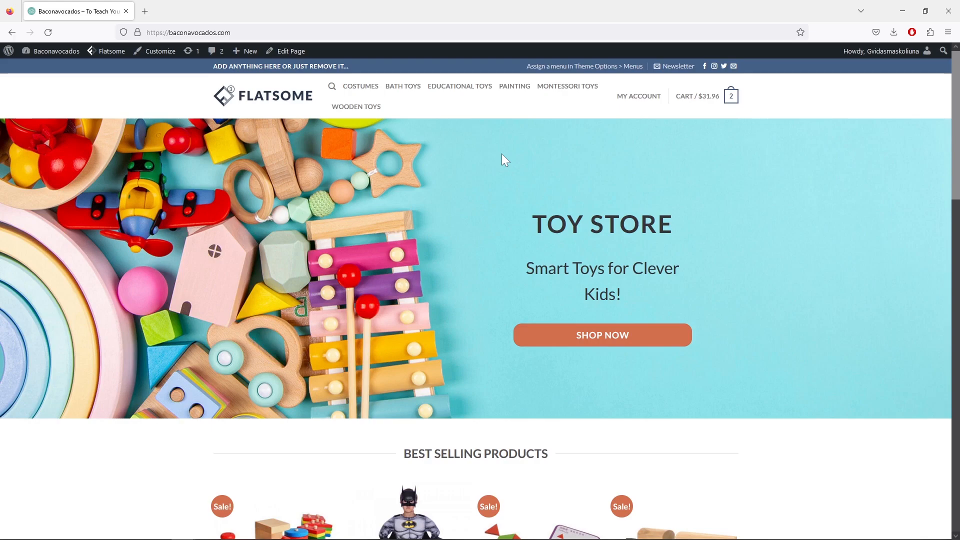
{"action": "mouse_move", "coordinate": [50, 51]}
{"action": "left_click", "coordinate": [50, 70]}
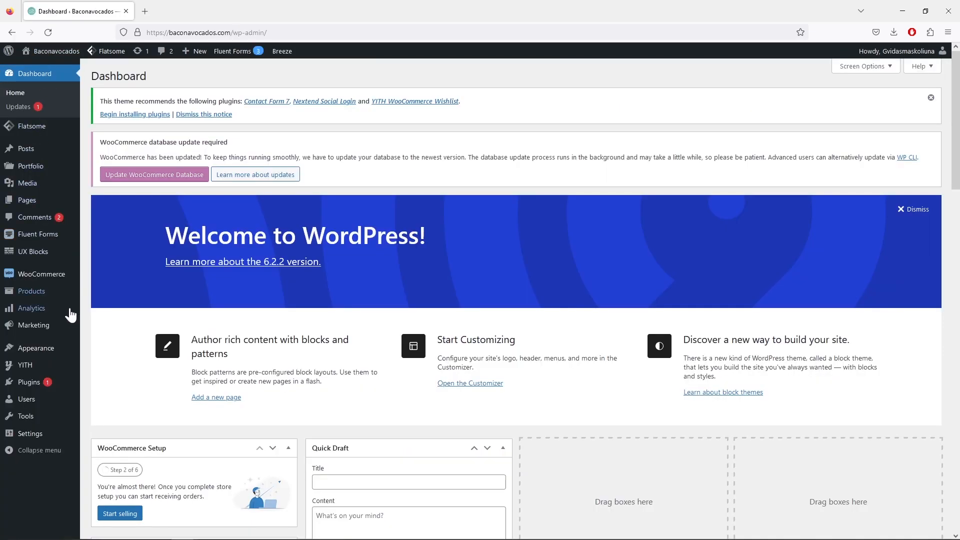
{"action": "mouse_move", "coordinate": [53, 348]}
{"action": "left_click", "coordinate": [99, 392]}
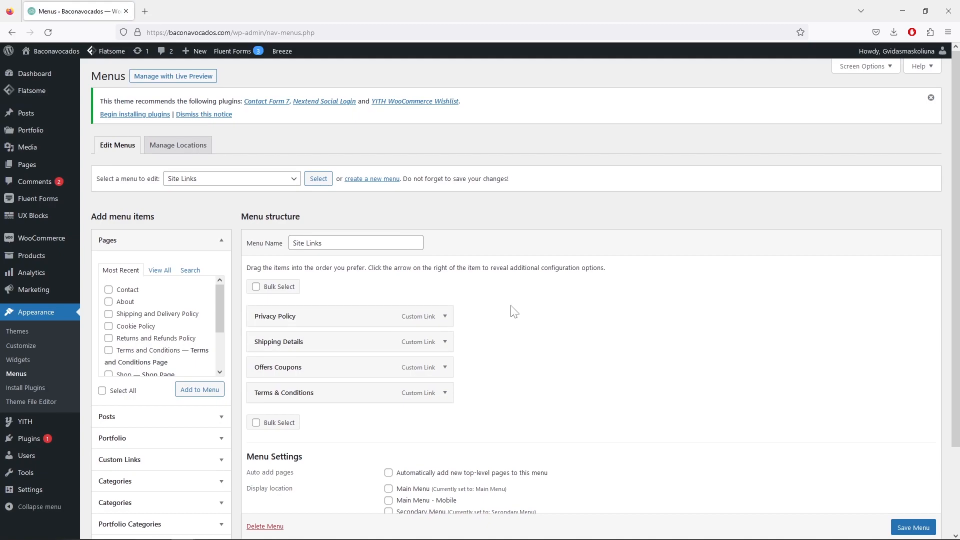
Step: Load the Main Menu for editing and review the available menus, its items and its display locations
{"action": "scroll", "coordinate": [515, 306], "scroll_direction": "down", "scroll_amount": 1}
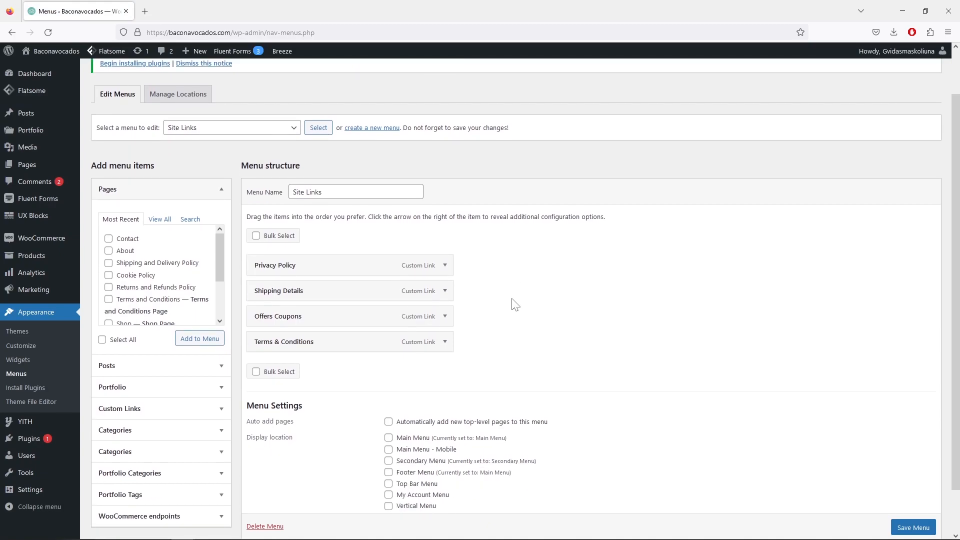
{"action": "left_click", "coordinate": [258, 131]}
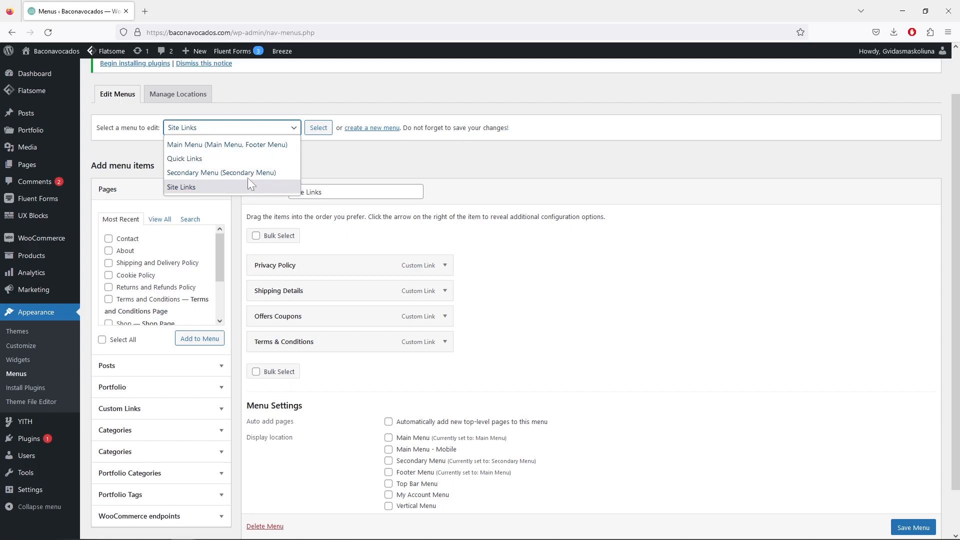
{"action": "left_click", "coordinate": [245, 145]}
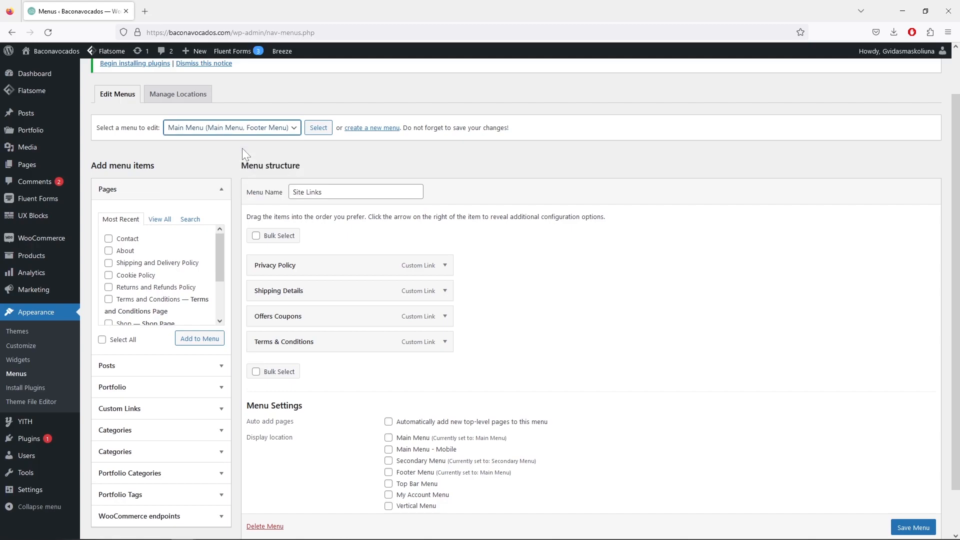
{"action": "left_click", "coordinate": [313, 132]}
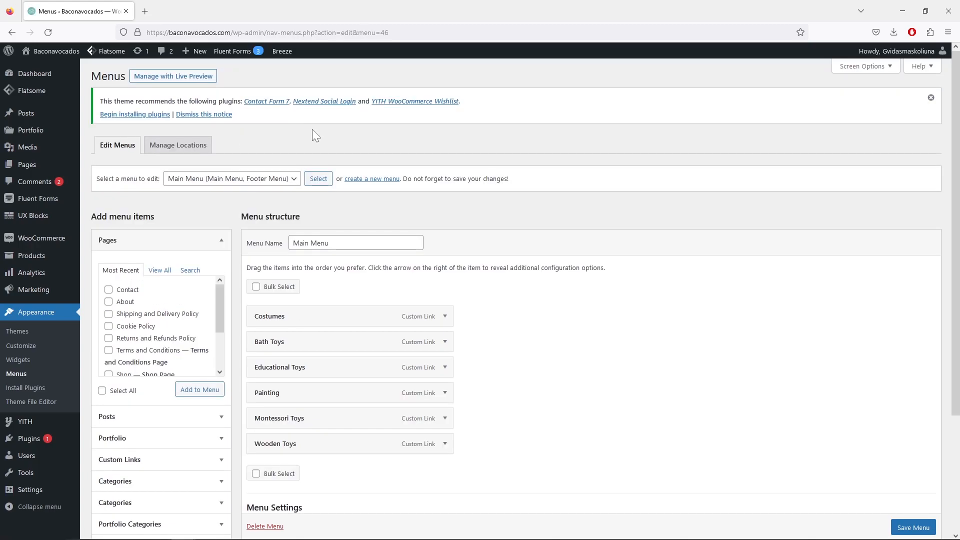
{"action": "scroll", "coordinate": [315, 130], "scroll_direction": "down", "scroll_amount": 1}
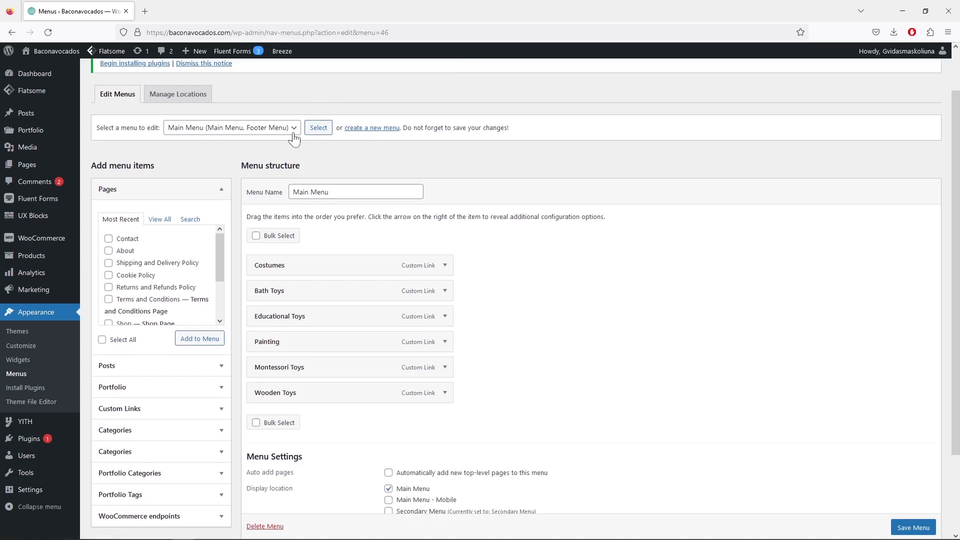
{"action": "left_click", "coordinate": [280, 128]}
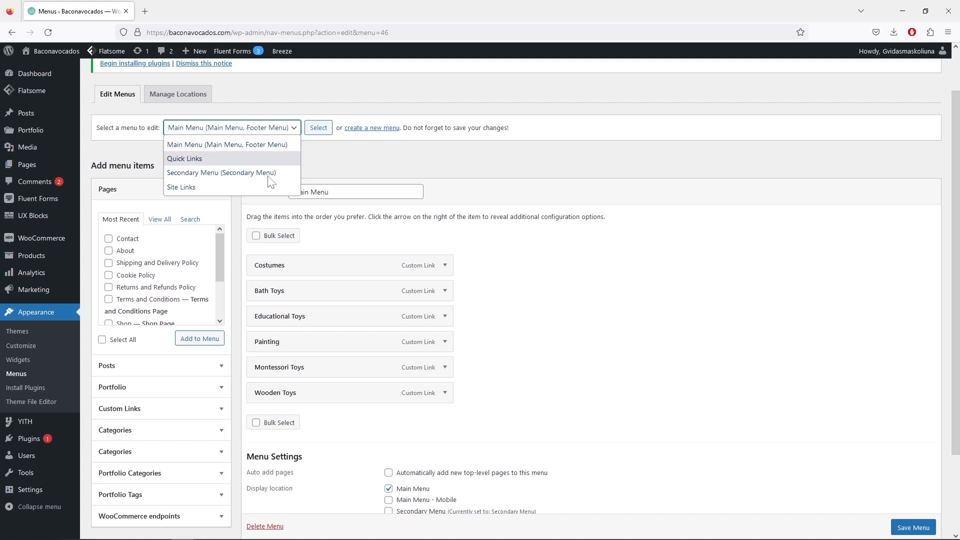
{"action": "left_click", "coordinate": [336, 146]}
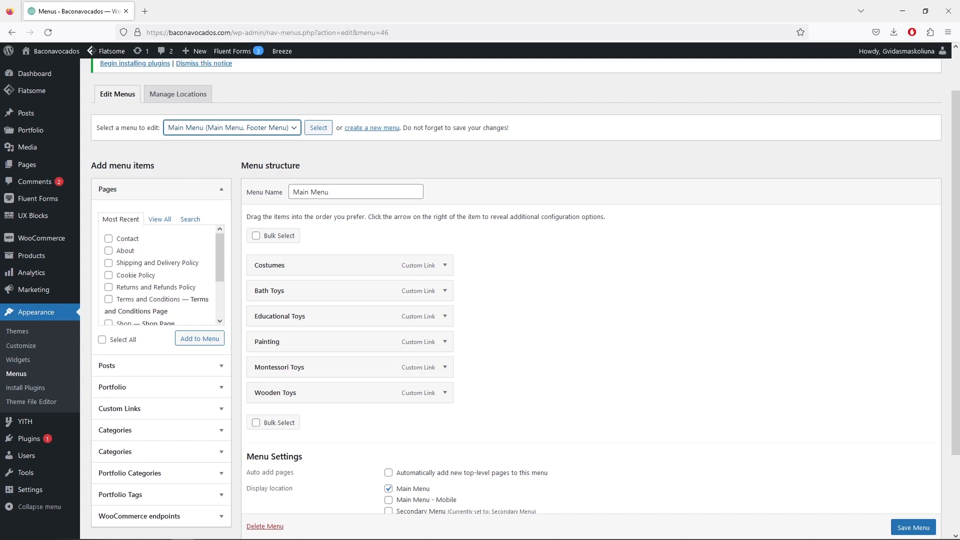
{"action": "scroll", "coordinate": [487, 231], "scroll_direction": "down", "scroll_amount": 2}
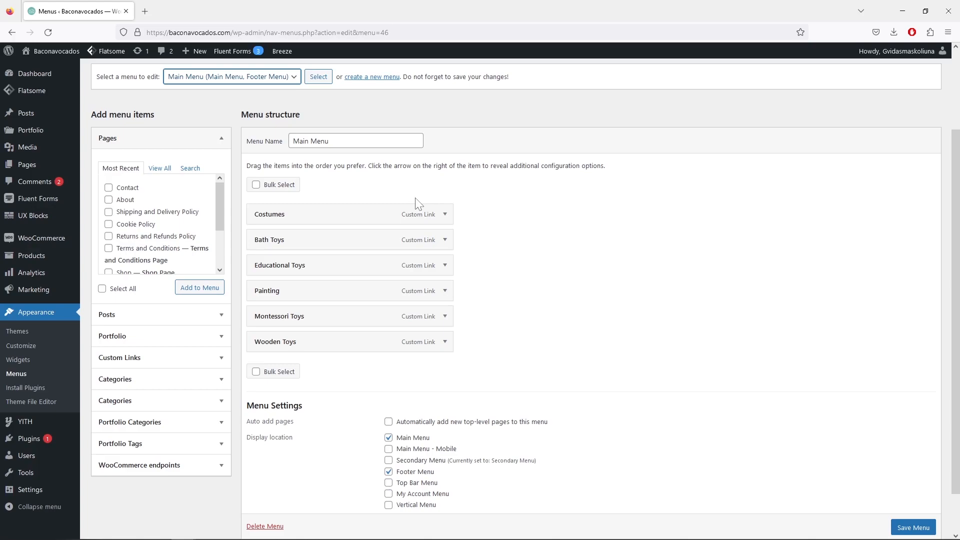
Step: Expand the Custom Links options for new menu items and open the product categories list in a new browser tab
{"action": "left_click", "coordinate": [213, 361]}
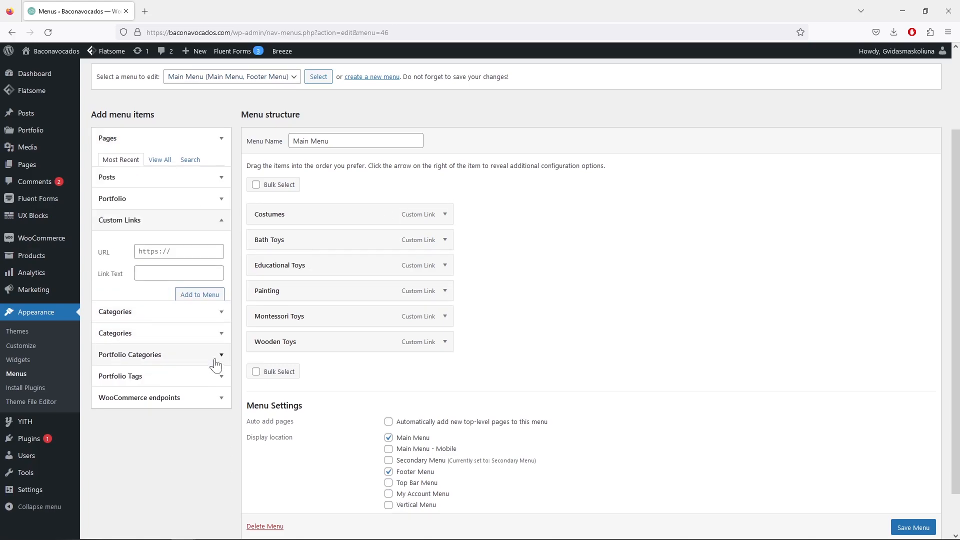
{"action": "left_click", "coordinate": [178, 257]}
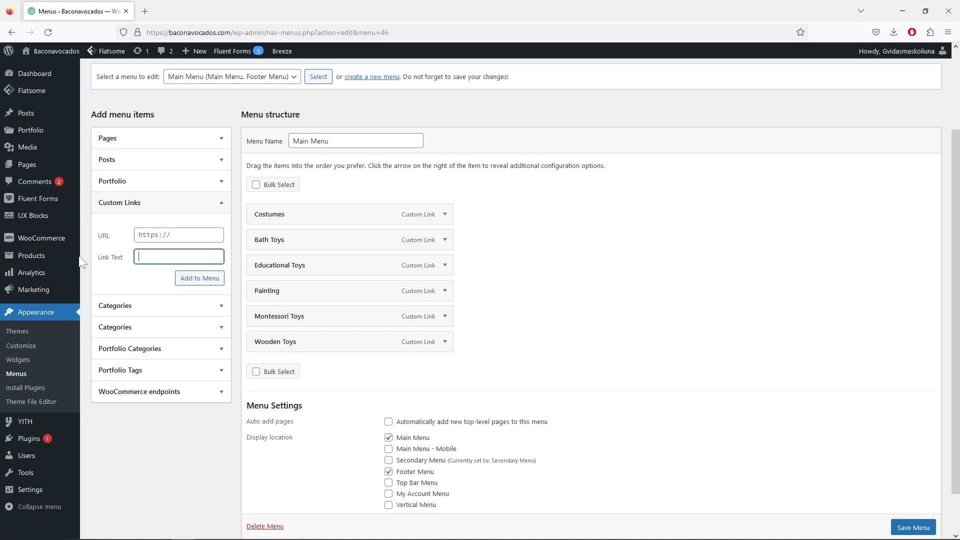
{"action": "mouse_move", "coordinate": [39, 261]}
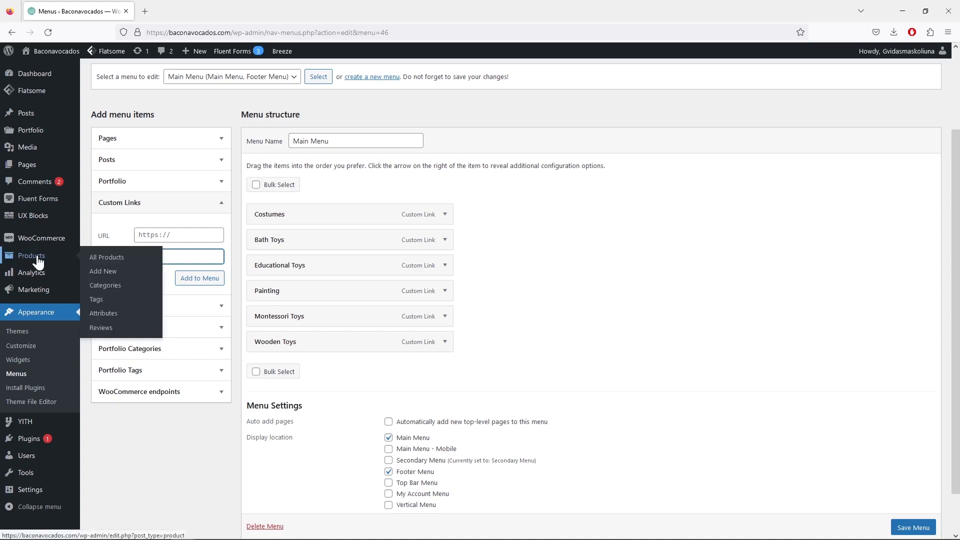
{"action": "right_click", "coordinate": [107, 287]}
{"action": "left_click", "coordinate": [122, 299]}
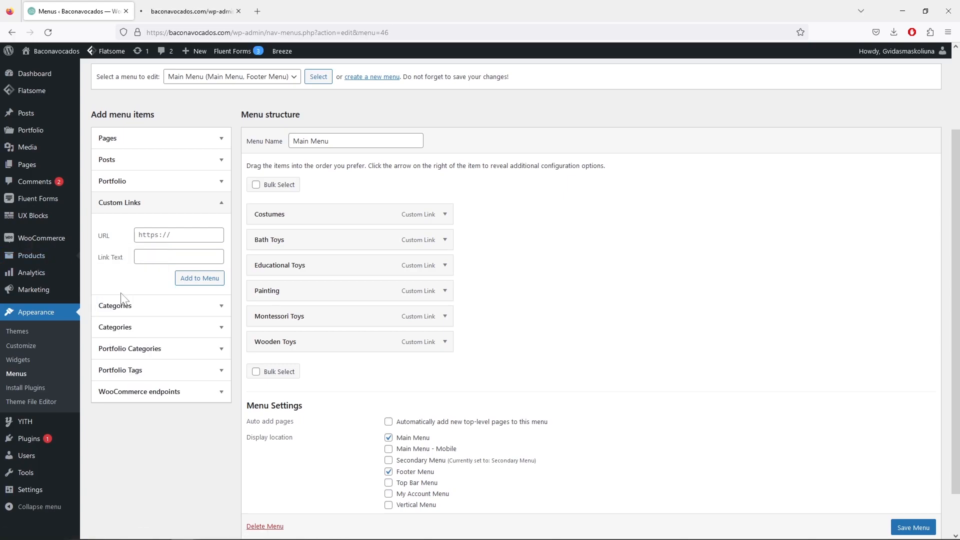
{"action": "left_click", "coordinate": [172, 14]}
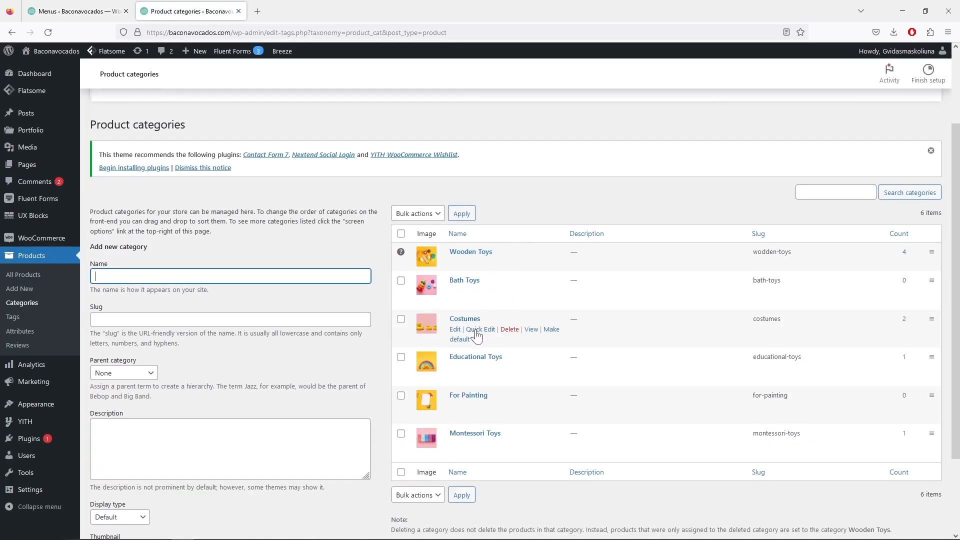
Step: View the Costumes category page in a new browser tab and copy its web address
{"action": "right_click", "coordinate": [530, 324]}
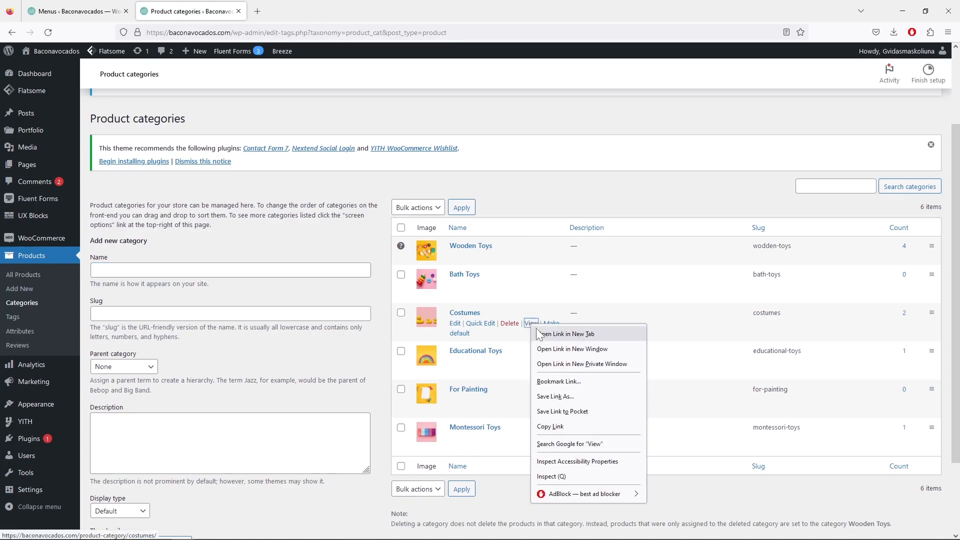
{"action": "left_click", "coordinate": [541, 334]}
{"action": "left_click", "coordinate": [294, 12]}
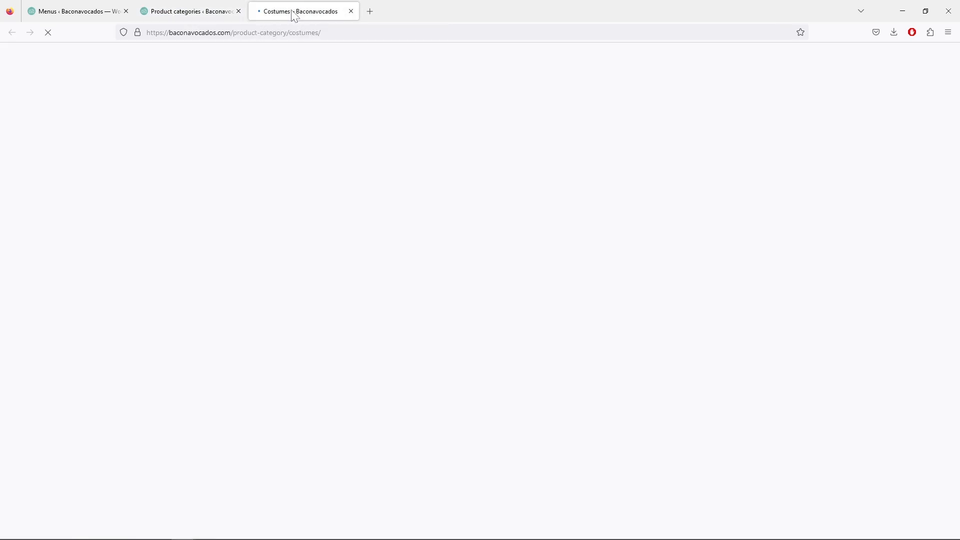
{"action": "left_click", "coordinate": [318, 33]}
{"action": "right_click", "coordinate": [318, 34]}
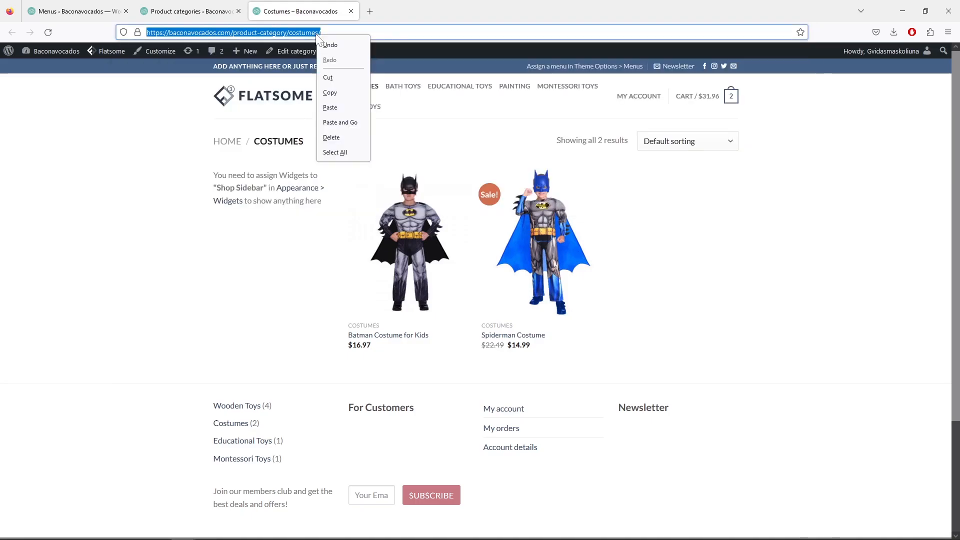
{"action": "left_click", "coordinate": [344, 93]}
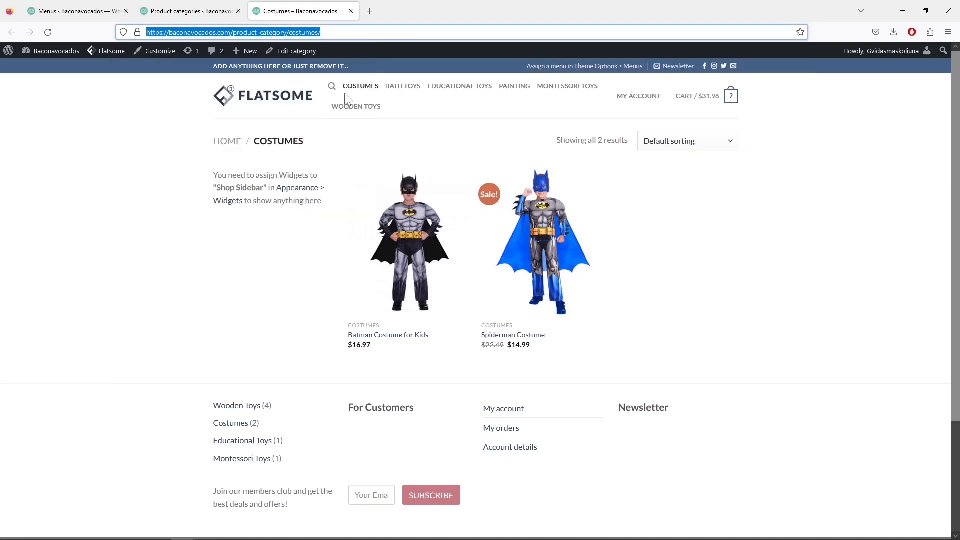
Step: Return to the menu editor and paste the copied Costumes category address as the custom link's URL
{"action": "left_click", "coordinate": [80, 12]}
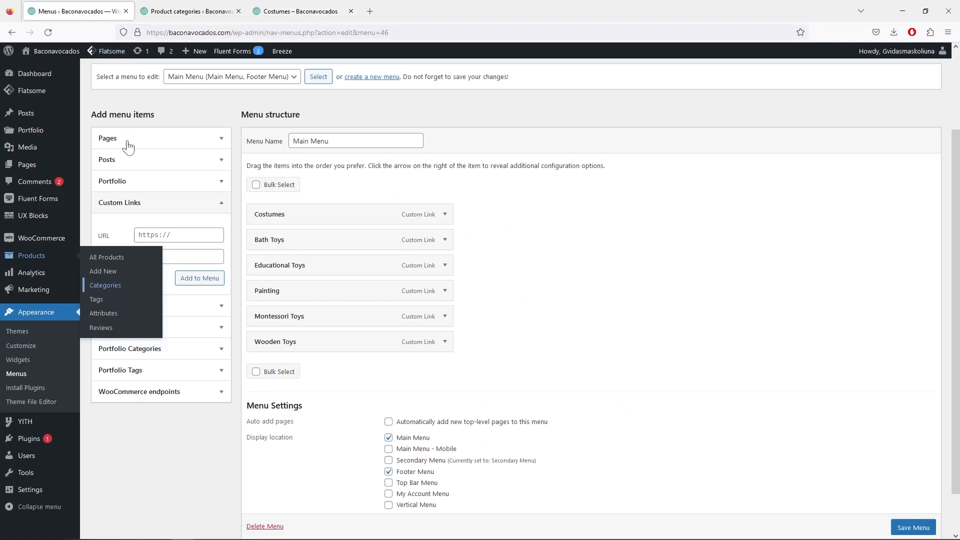
{"action": "left_click", "coordinate": [195, 235]}
{"action": "left_click", "coordinate": [178, 257]}
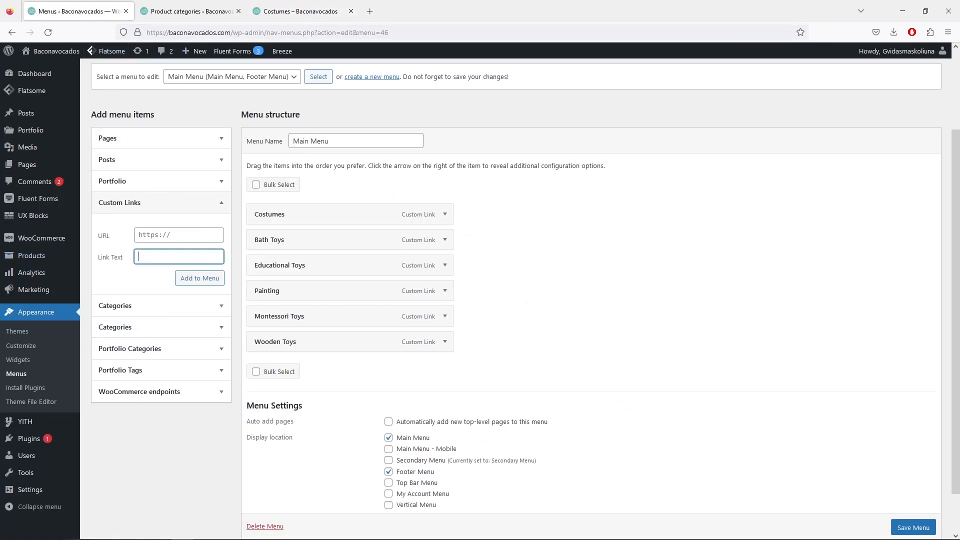
{"action": "left_click", "coordinate": [178, 234]}
{"action": "right_click", "coordinate": [179, 234]}
{"action": "left_click", "coordinate": [210, 303]}
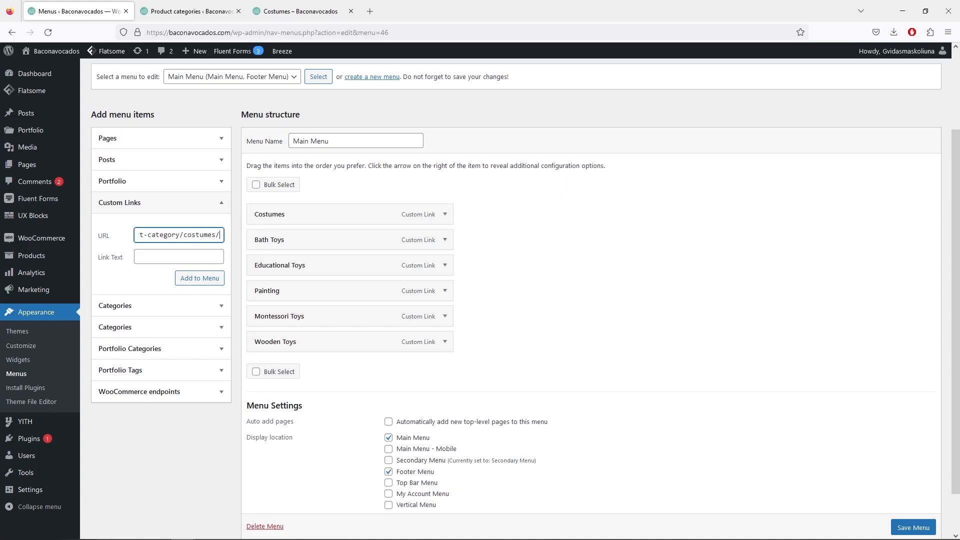
Step: Examine the two Categories sections as sources for menu items and reopen the Custom Links options
{"action": "left_click", "coordinate": [220, 308]}
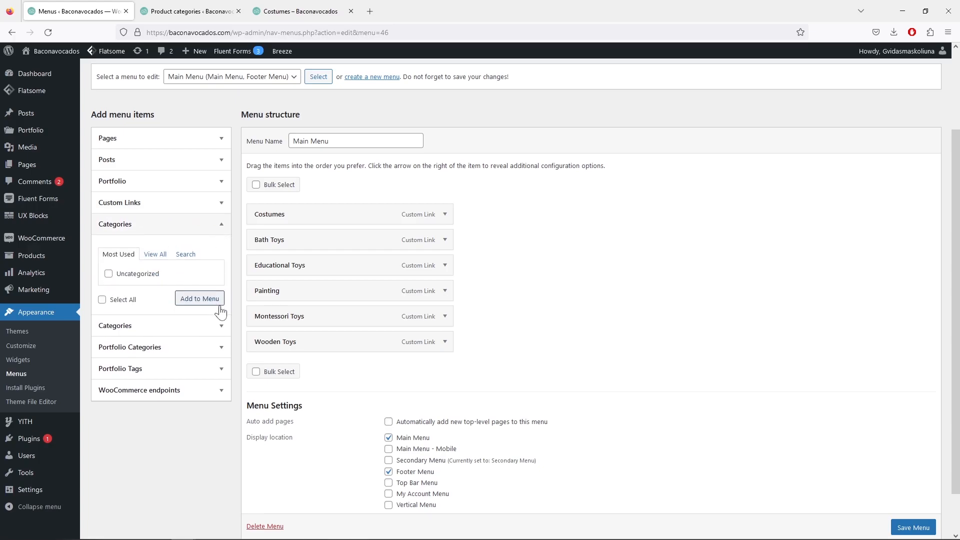
{"action": "left_click", "coordinate": [217, 326]}
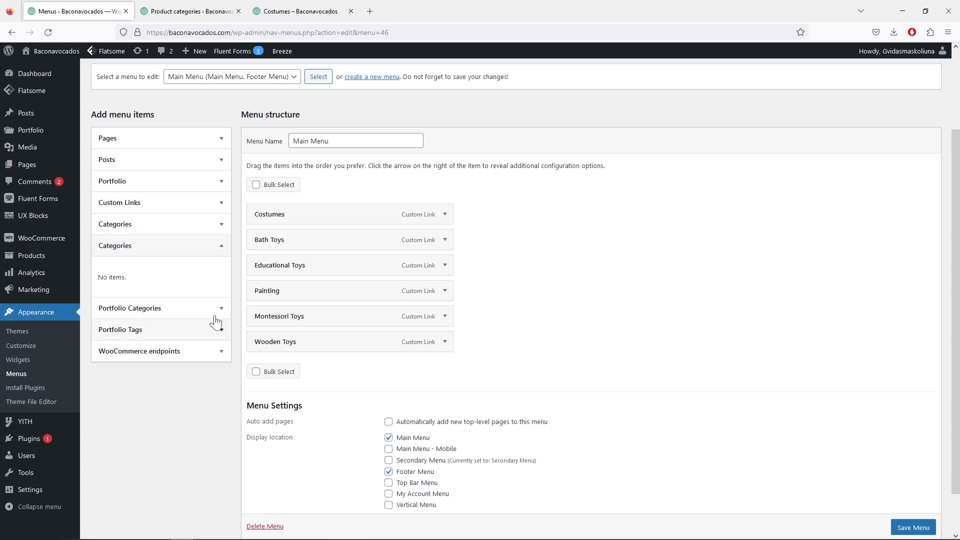
{"action": "left_click", "coordinate": [219, 247]}
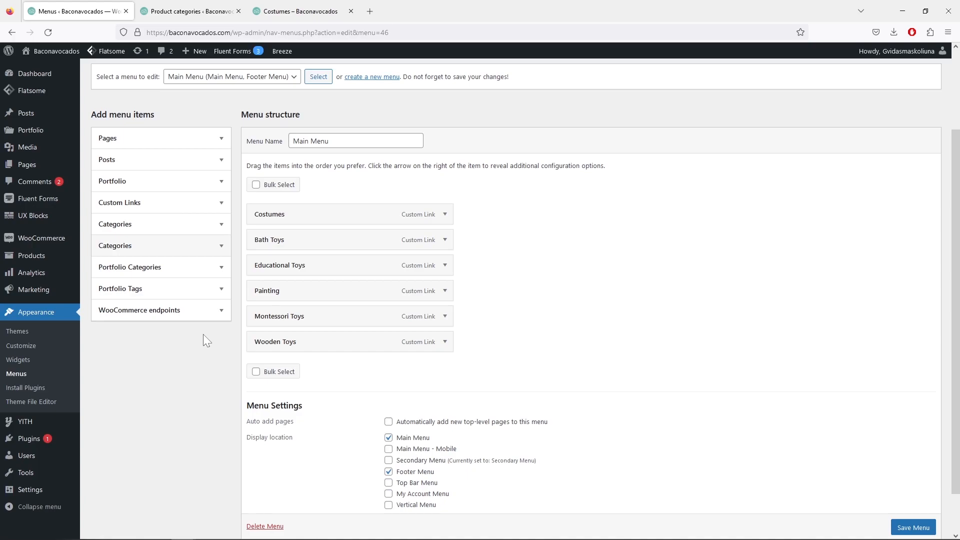
{"action": "left_click", "coordinate": [212, 206]}
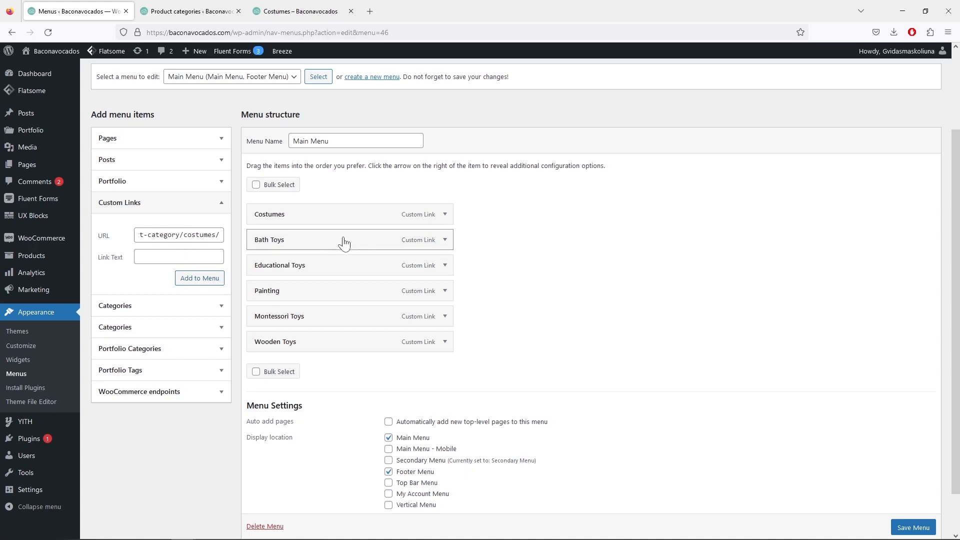
Step: Check the display locations of the Main Menu and save the menu
{"action": "scroll", "coordinate": [575, 320], "scroll_direction": "down", "scroll_amount": 2}
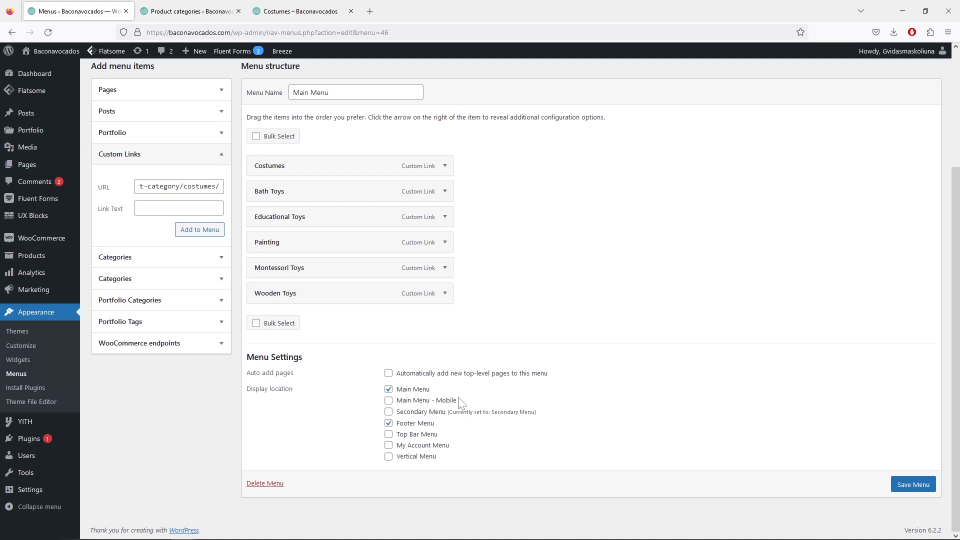
{"action": "scroll", "coordinate": [482, 432], "scroll_direction": "up", "scroll_amount": 1}
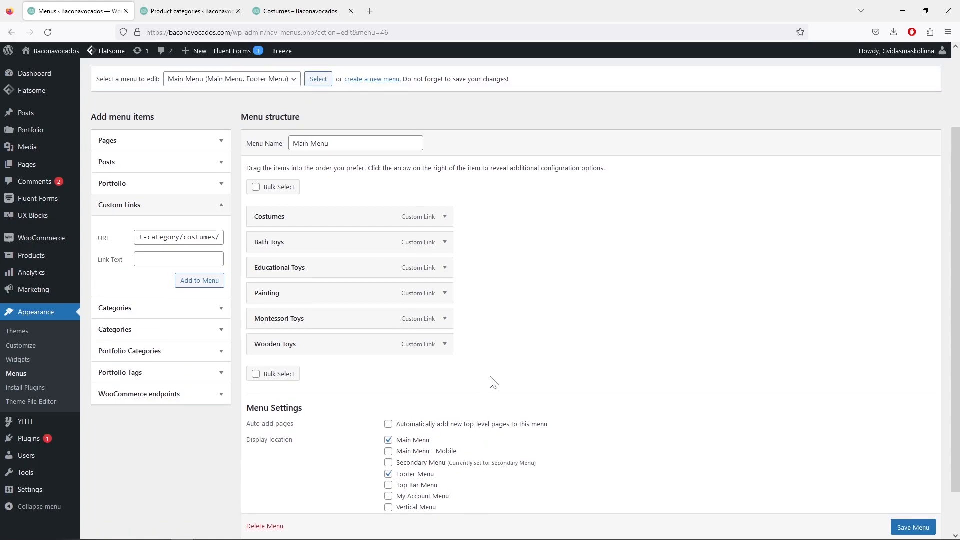
{"action": "scroll", "coordinate": [510, 377], "scroll_direction": "down", "scroll_amount": 1}
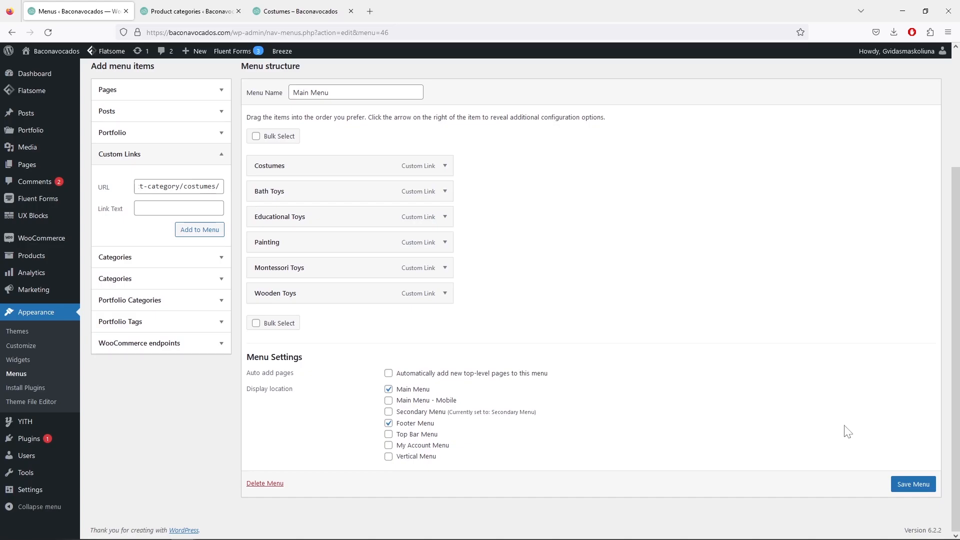
{"action": "left_click", "coordinate": [906, 490]}
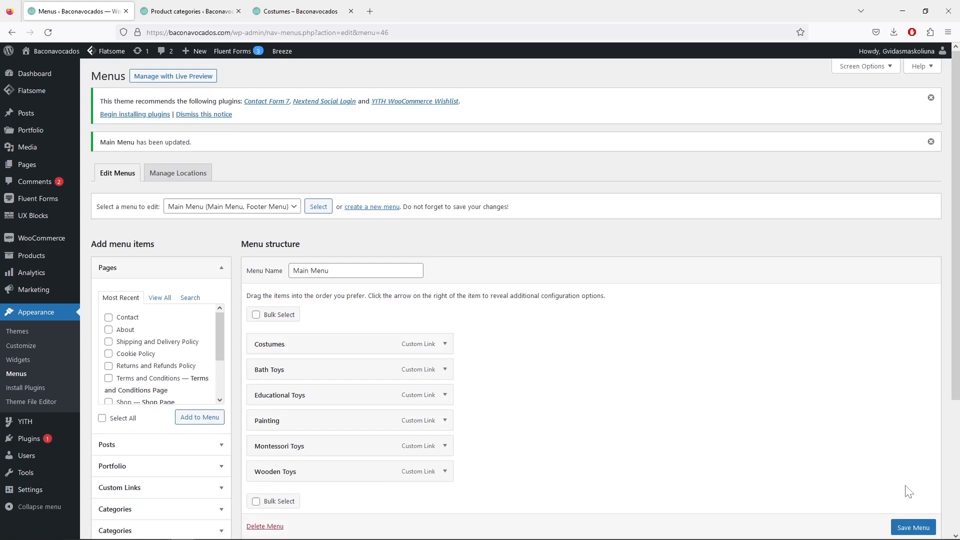
Step: Check the main navigation on the store's home page, close the Costumes page and return to the menu editor
{"action": "left_click", "coordinate": [207, 12]}
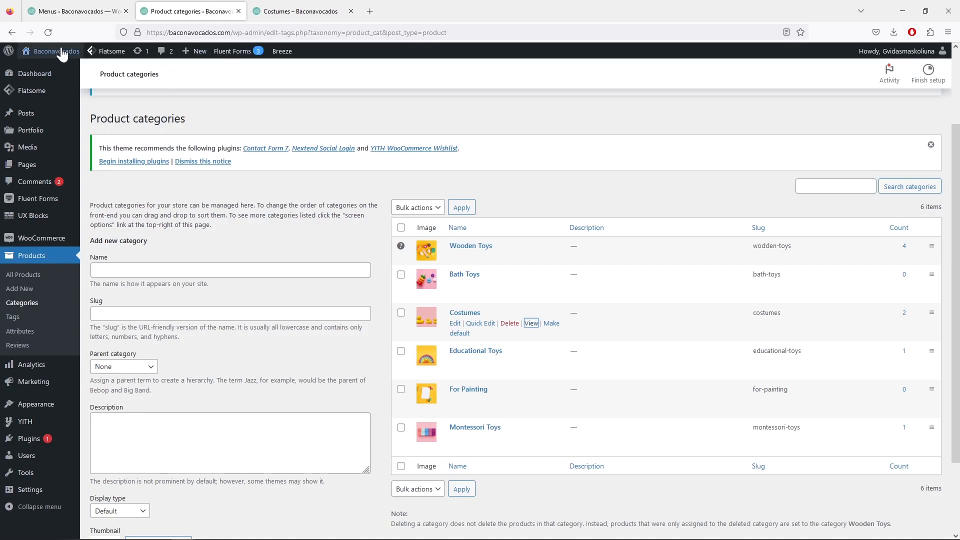
{"action": "mouse_move", "coordinate": [50, 52]}
{"action": "left_click", "coordinate": [35, 69]}
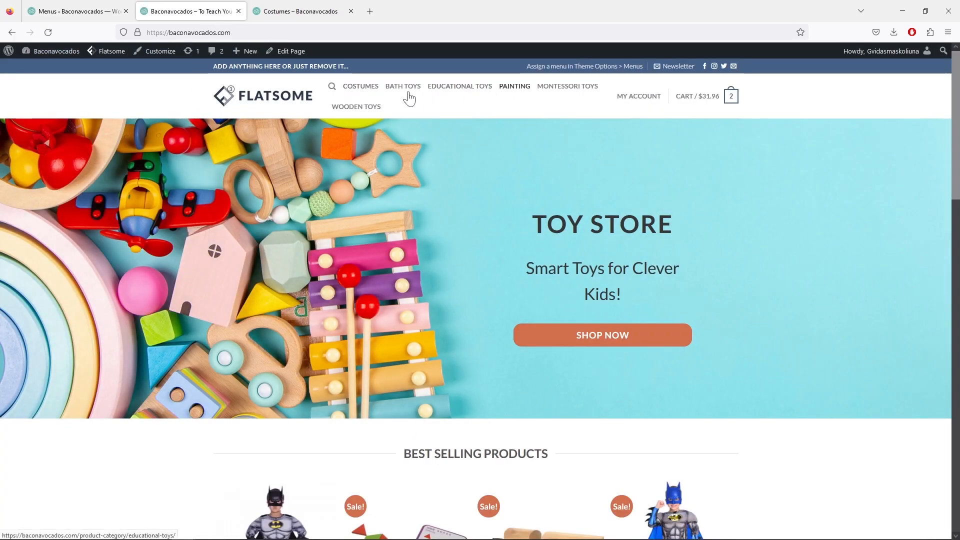
{"action": "left_click", "coordinate": [351, 11]}
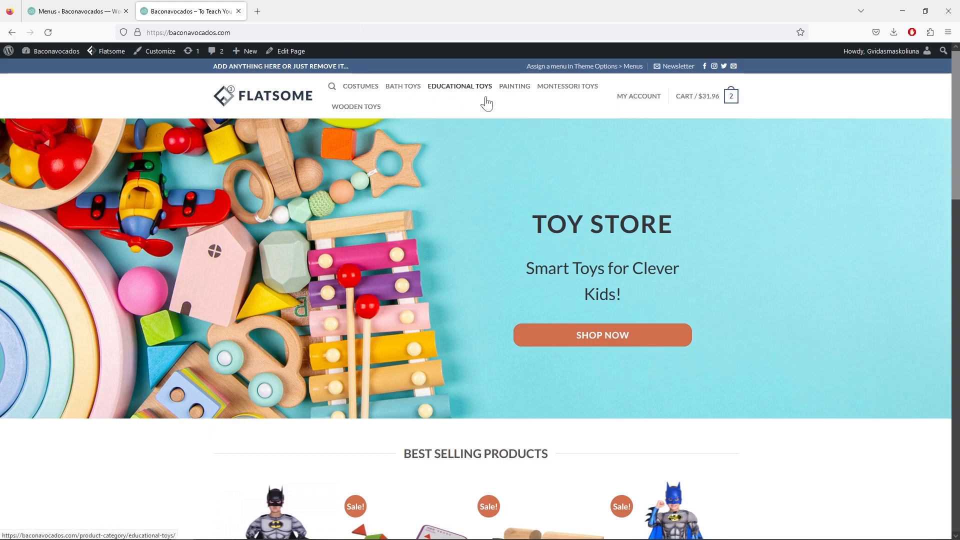
{"action": "left_click", "coordinate": [75, 11]}
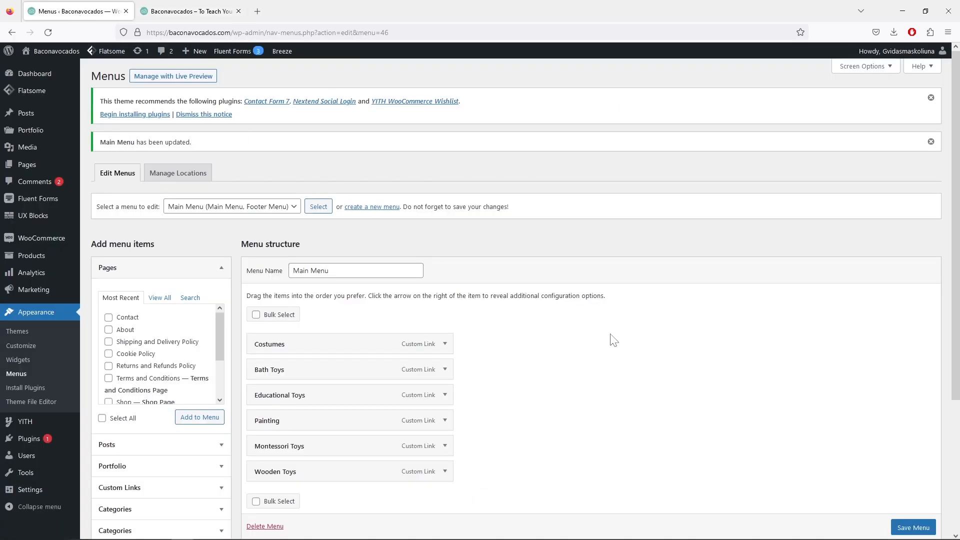
Step: Nest the Bath Toys item under Costumes as a sub item and save the Main Menu
{"action": "scroll", "coordinate": [613, 341], "scroll_direction": "down", "scroll_amount": 1}
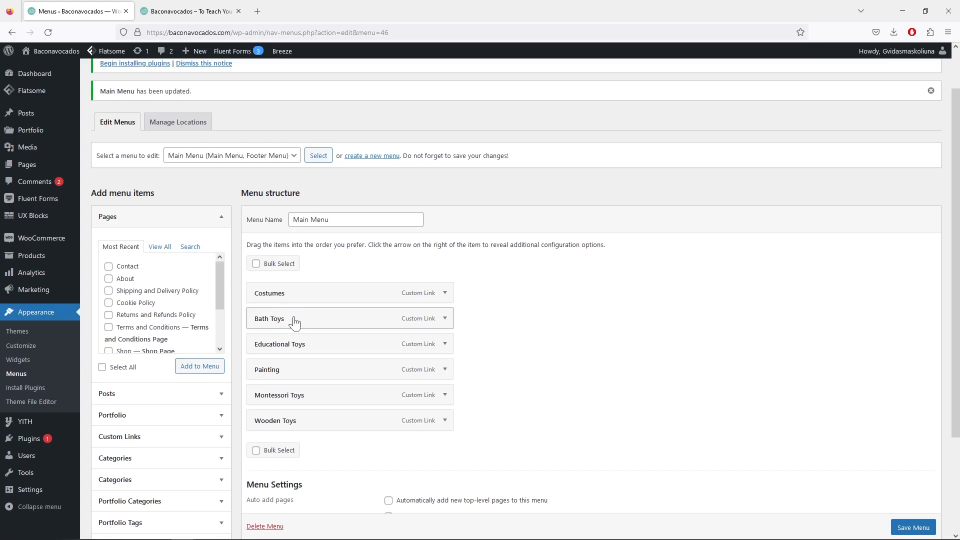
{"action": "left_click_drag", "start_coordinate": [295, 323], "coordinate": [328, 321]}
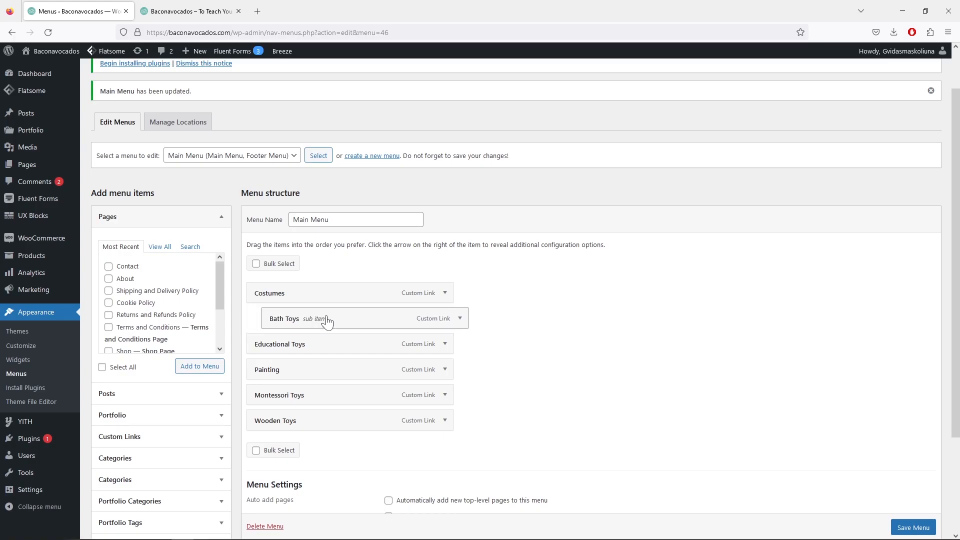
{"action": "left_click", "coordinate": [905, 527]}
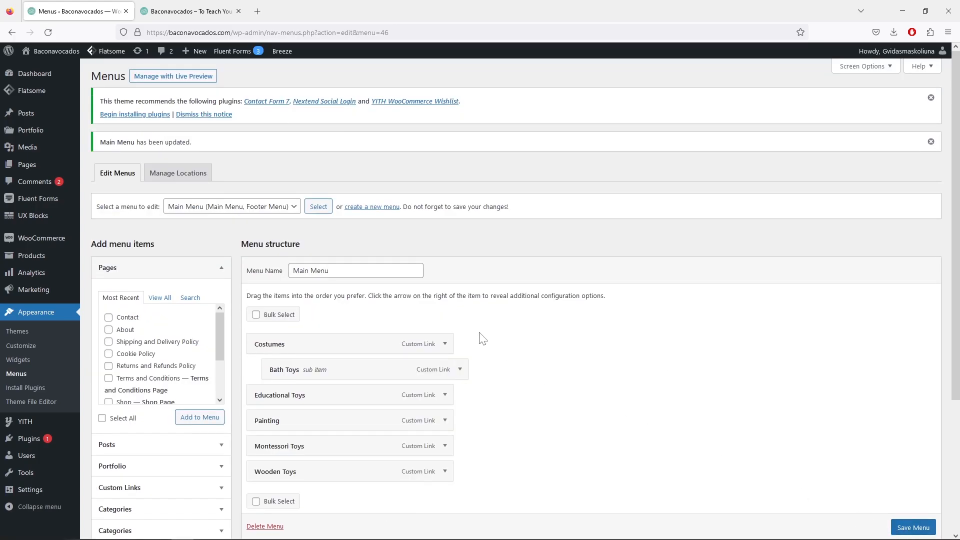
Step: Refresh the store's home page and check the Costumes dropdown in the main navigation for the Bath Toys link
{"action": "left_click", "coordinate": [194, 16]}
{"action": "left_click", "coordinate": [48, 32]}
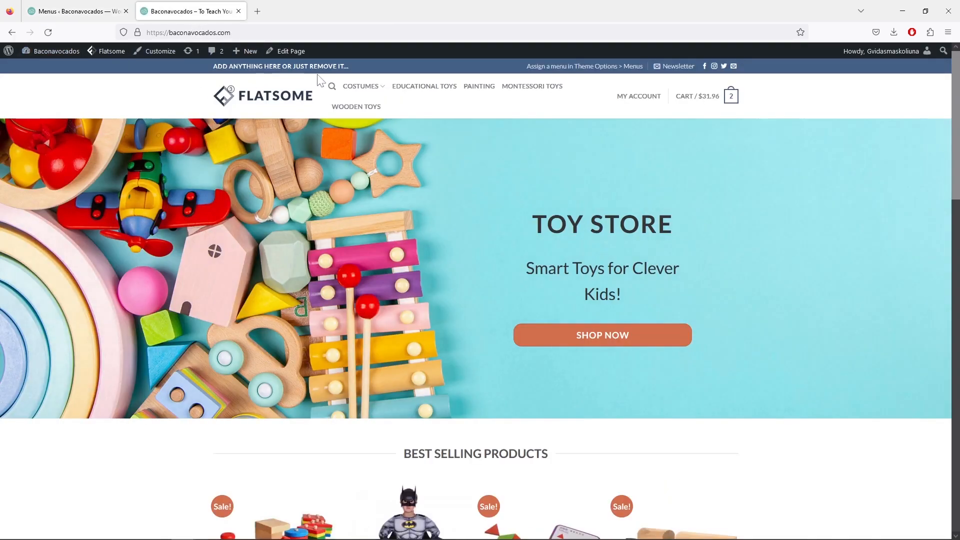
{"action": "mouse_move", "coordinate": [360, 87]}
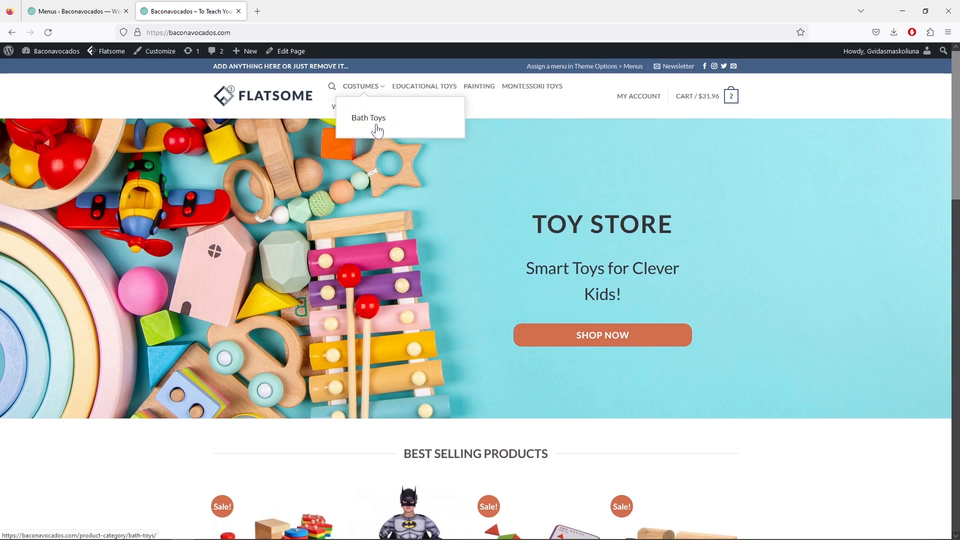
{"action": "left_click", "coordinate": [379, 131]}
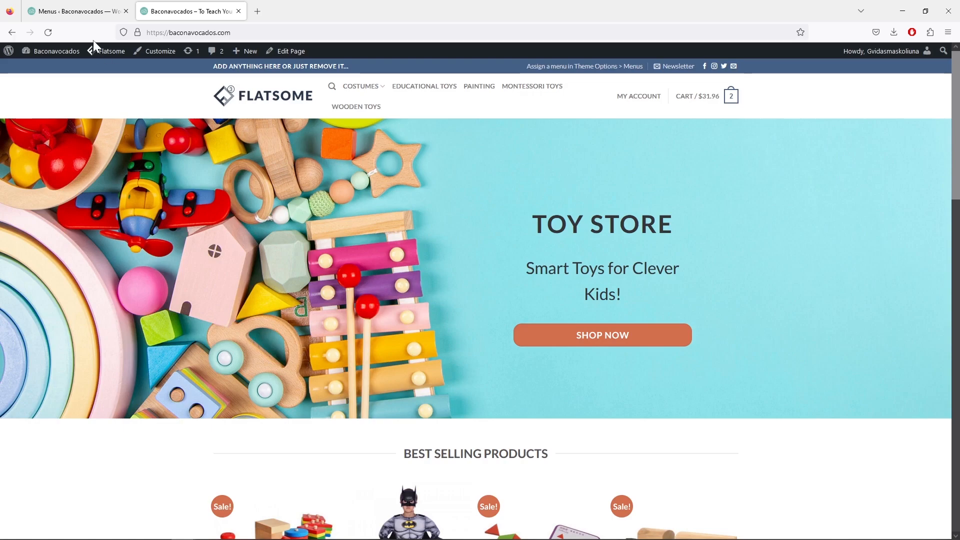
Step: Return to the menu editor, move Bath Toys back to the top level below Costumes, and save the menu
{"action": "left_click", "coordinate": [79, 12]}
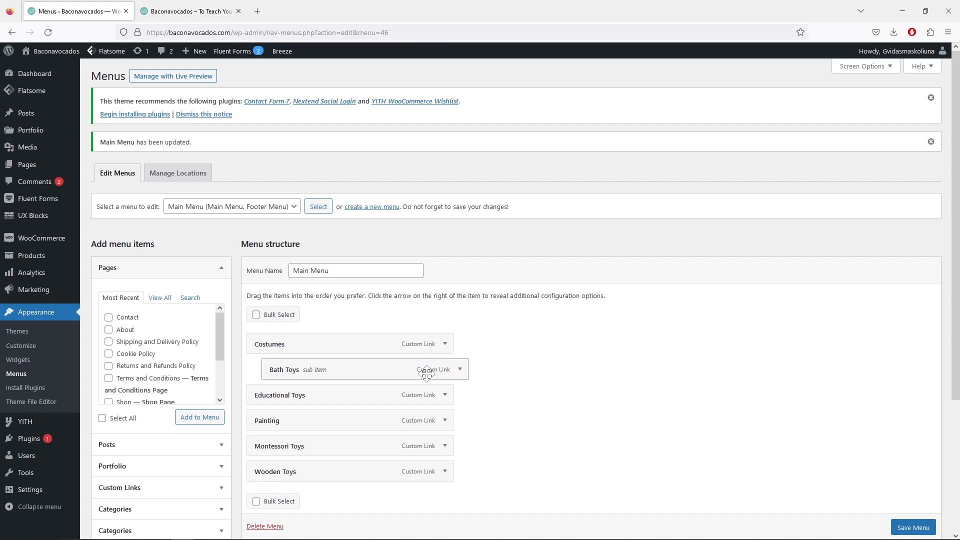
{"action": "left_click_drag", "start_coordinate": [426, 373], "coordinate": [410, 372]}
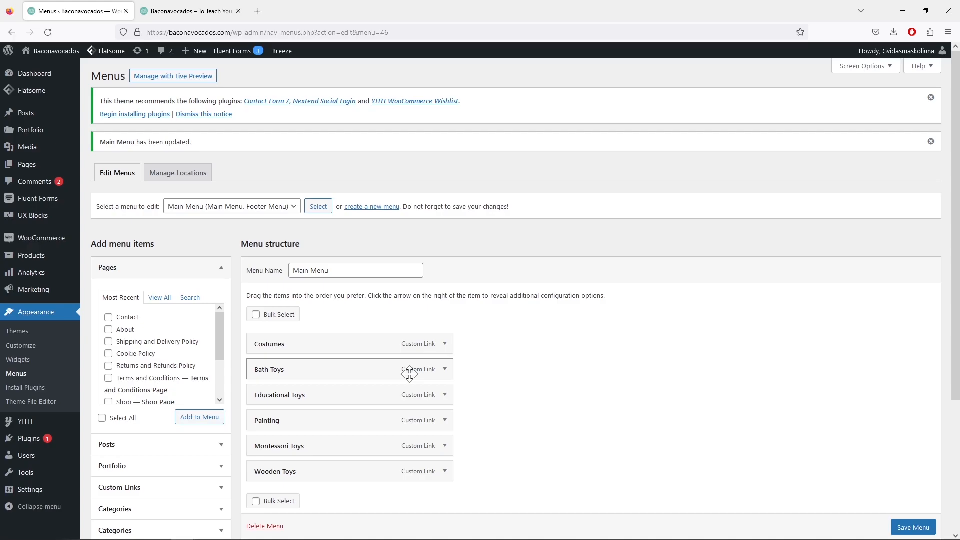
{"action": "mouse_move", "coordinate": [390, 388]}
{"action": "left_mouse_down"}
{"action": "mouse_move", "coordinate": [382, 369]}
{"action": "mouse_move", "coordinate": [363, 369]}
{"action": "mouse_move", "coordinate": [375, 375]}
{"action": "mouse_move", "coordinate": [377, 398]}
{"action": "left_mouse_up"}
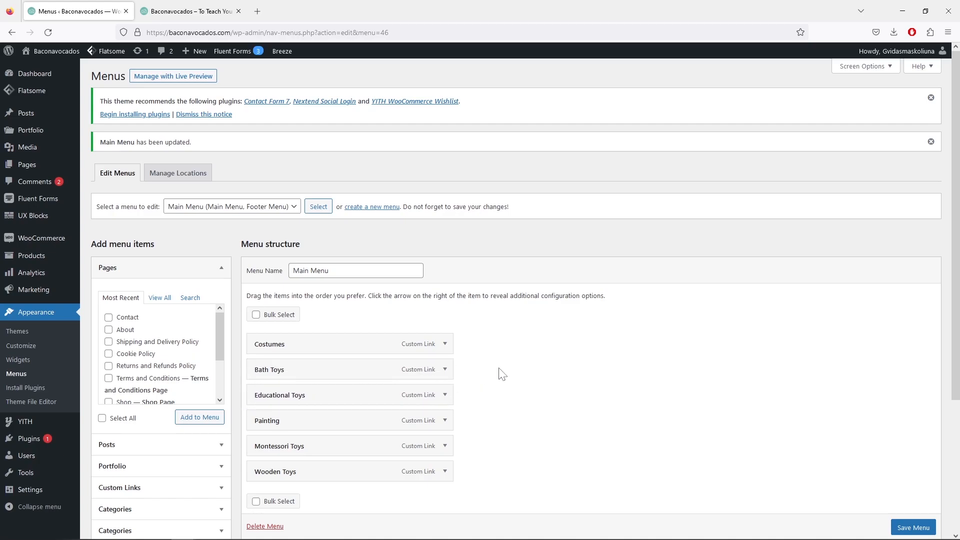
{"action": "scroll", "coordinate": [500, 370], "scroll_direction": "down", "scroll_amount": 2}
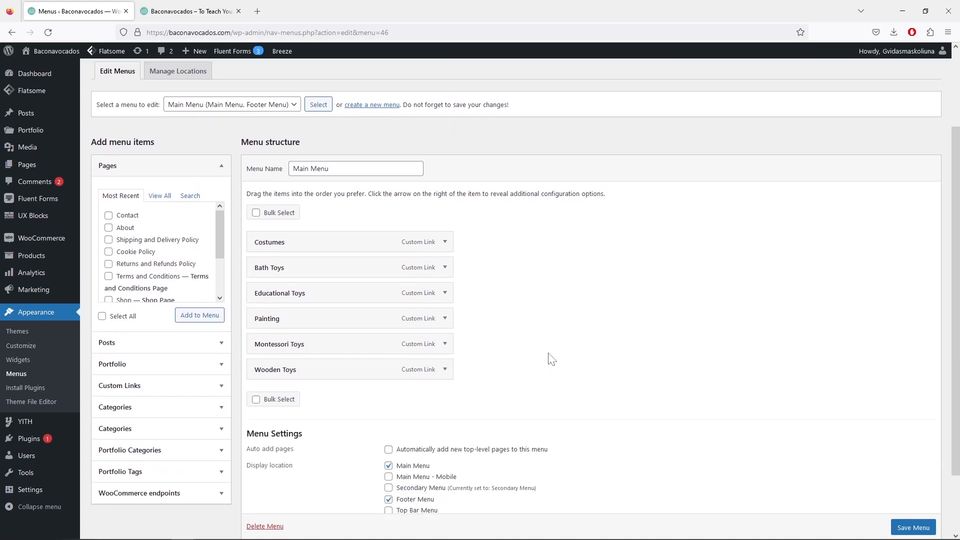
{"action": "left_click", "coordinate": [918, 532]}
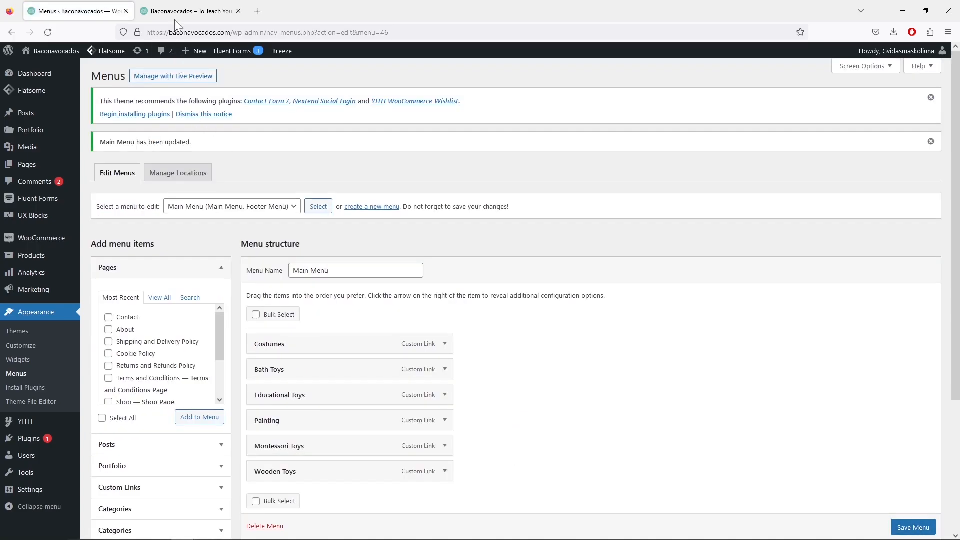
Step: Refresh the store's home page to check the main navigation and close the menu editor page
{"action": "left_click", "coordinate": [188, 11]}
{"action": "left_click", "coordinate": [48, 32]}
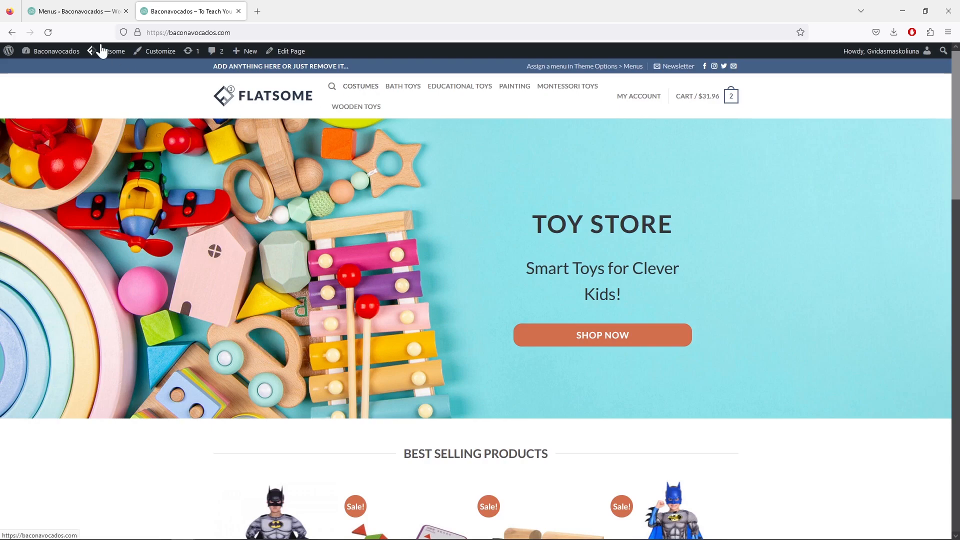
{"action": "left_click", "coordinate": [126, 11]}
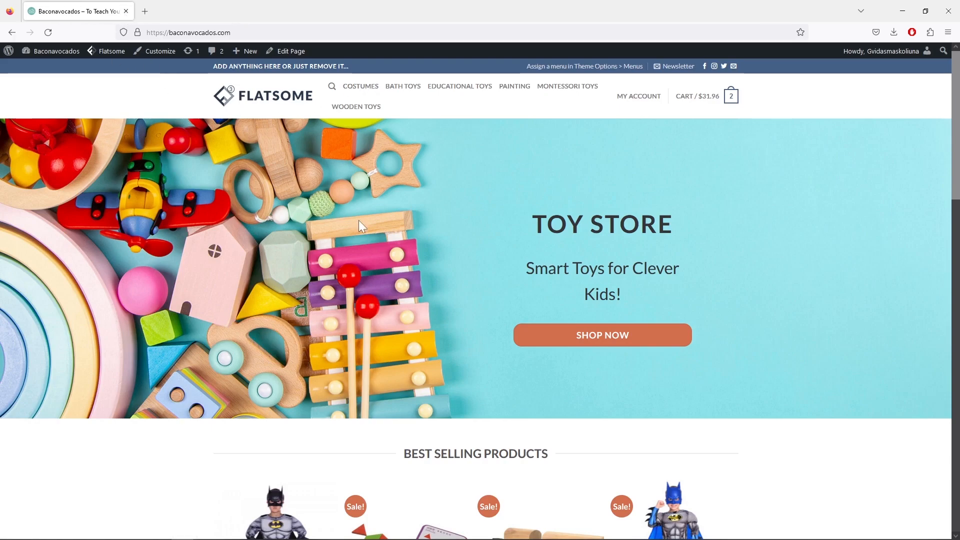
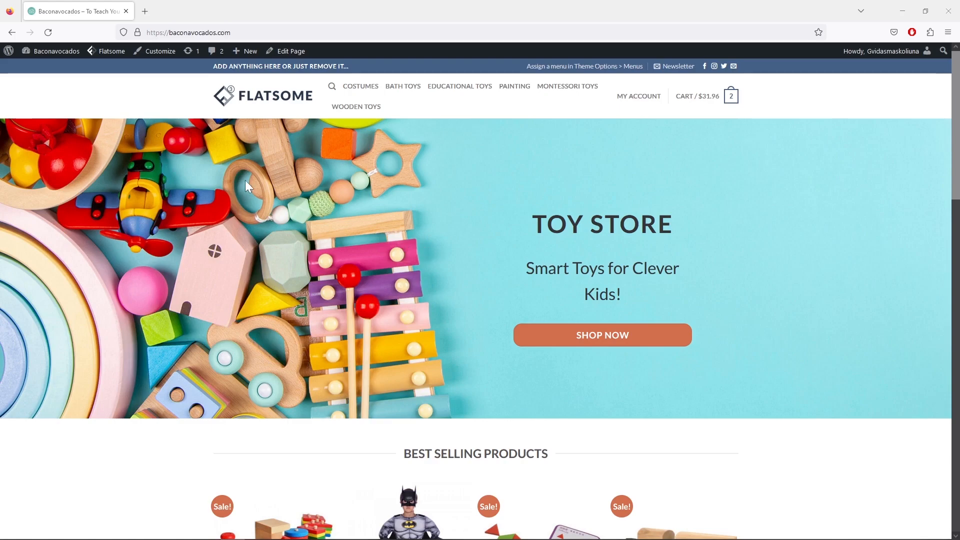
Step: Open the theme customizer's Header settings, dismiss the autosave notice, and compare the Mobile / Tablet and Desktop header layouts
{"action": "left_click", "coordinate": [170, 55]}
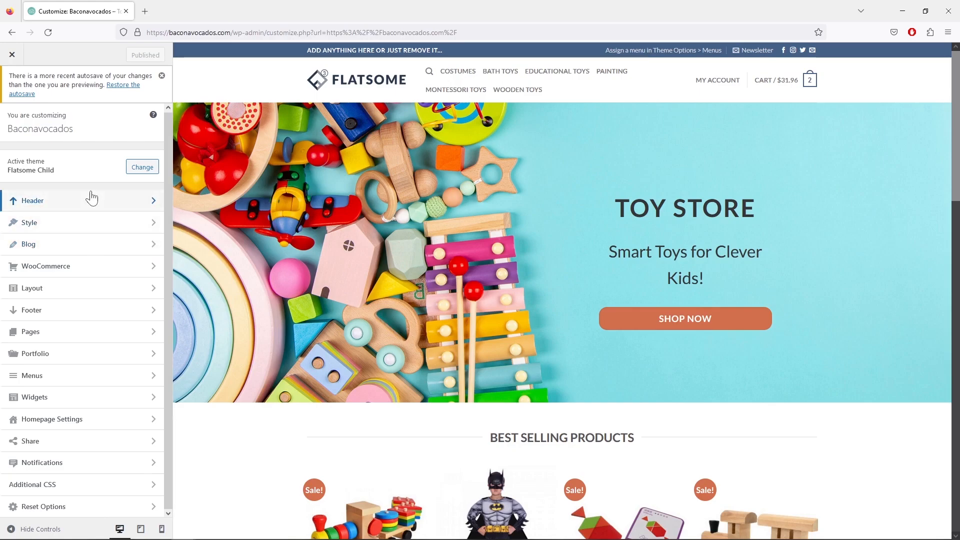
{"action": "left_click", "coordinate": [111, 206]}
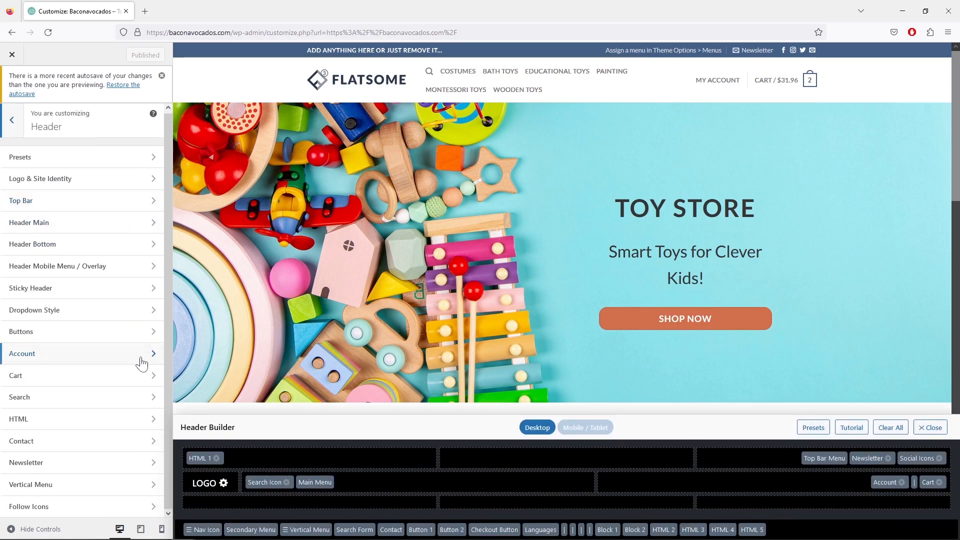
{"action": "left_click", "coordinate": [162, 76]}
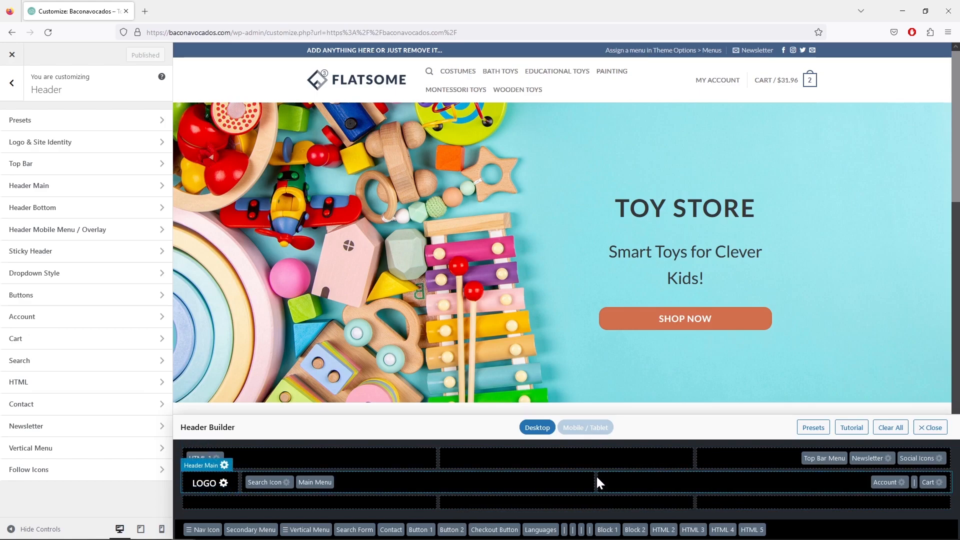
{"action": "left_click", "coordinate": [583, 432]}
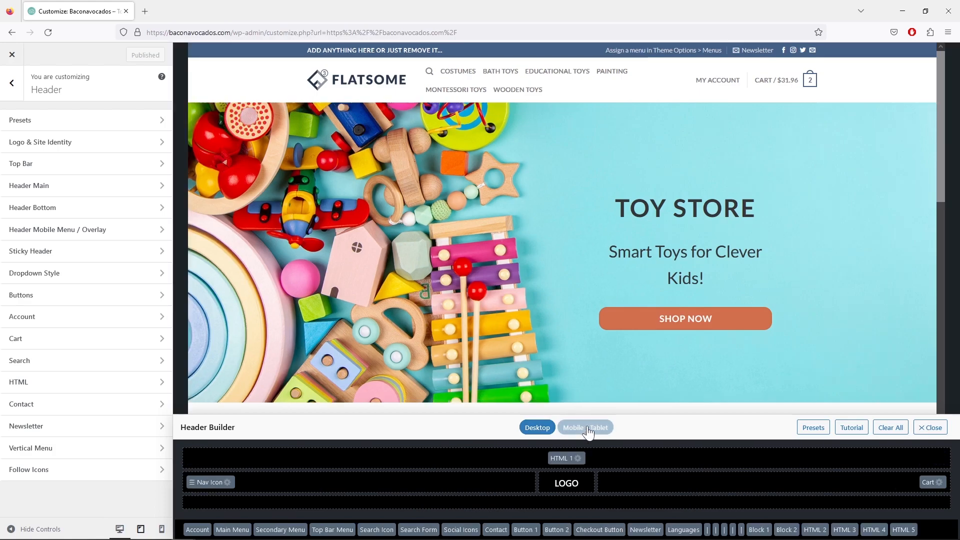
{"action": "left_click", "coordinate": [537, 430]}
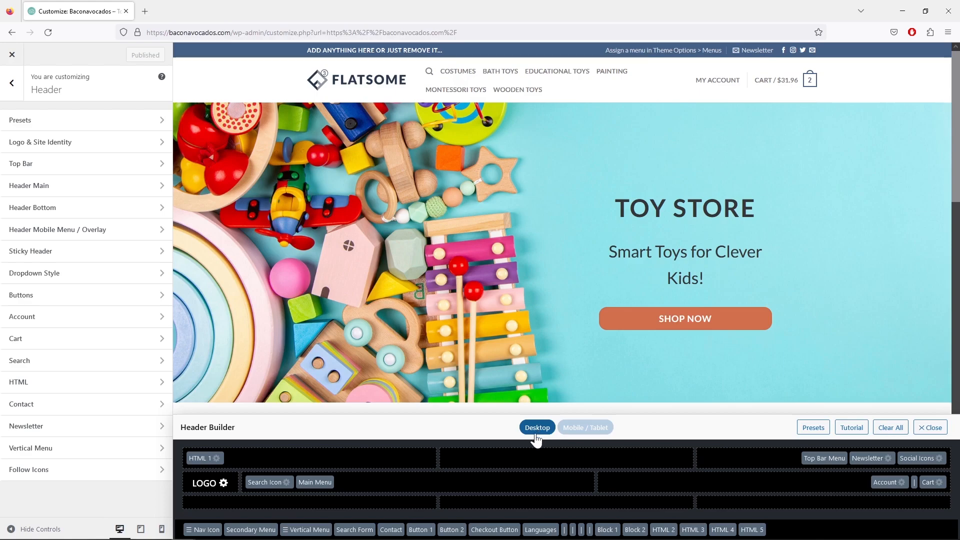
Step: Leave the Header settings, open the Style section's Typography options, and compare the Headlines font with the home page headings
{"action": "left_click", "coordinate": [15, 93]}
{"action": "left_click", "coordinate": [103, 186]}
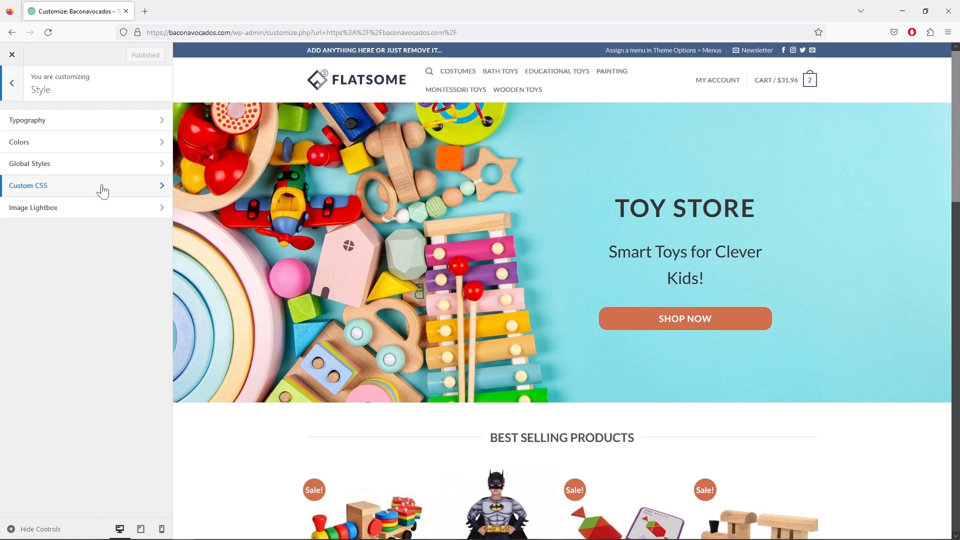
{"action": "left_click", "coordinate": [90, 122]}
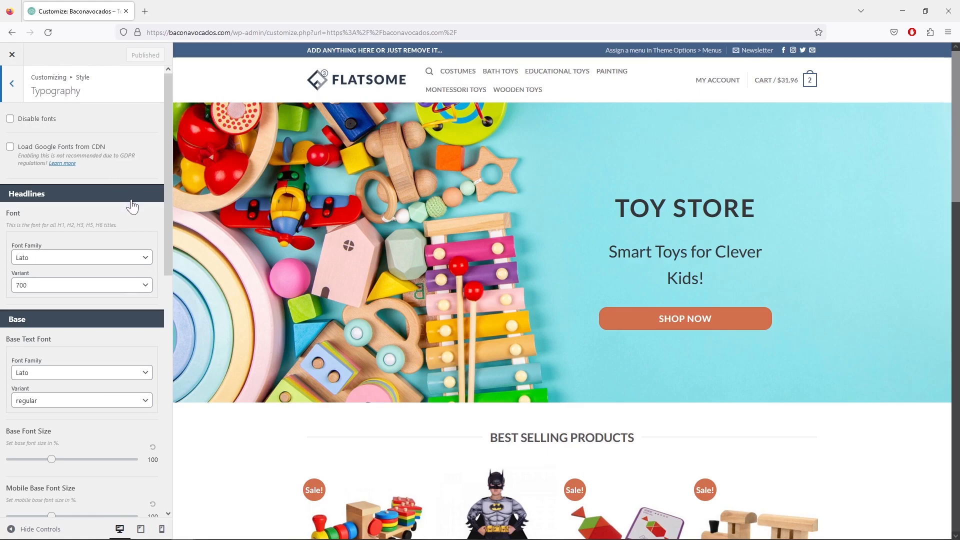
{"action": "scroll", "coordinate": [132, 206], "scroll_direction": "down", "scroll_amount": 2}
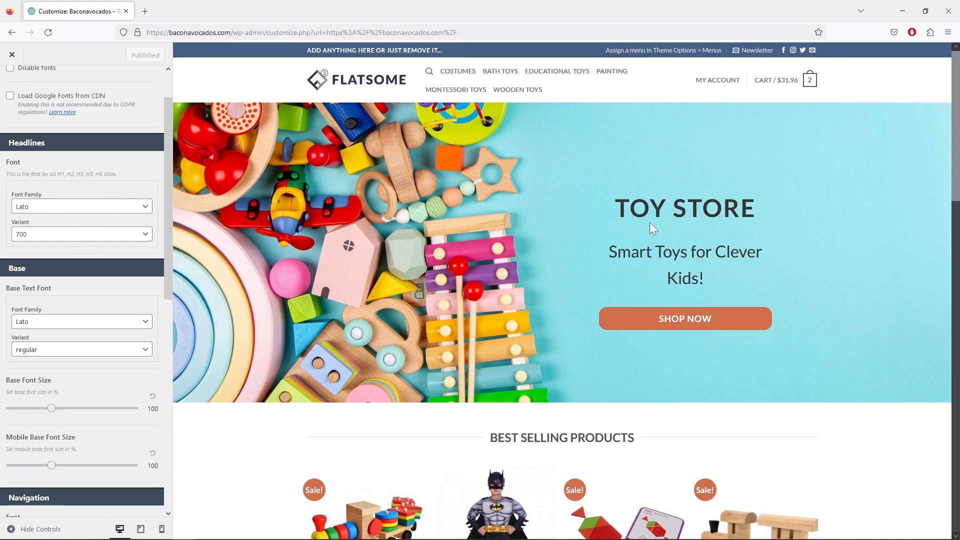
{"action": "scroll", "coordinate": [625, 231], "scroll_direction": "down", "scroll_amount": 4}
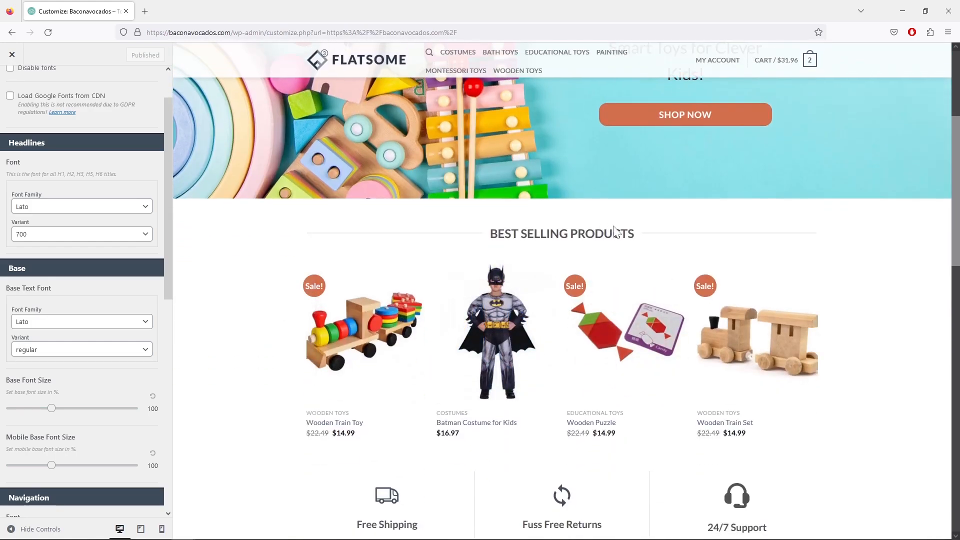
{"action": "scroll", "coordinate": [652, 208], "scroll_direction": "up", "scroll_amount": 3}
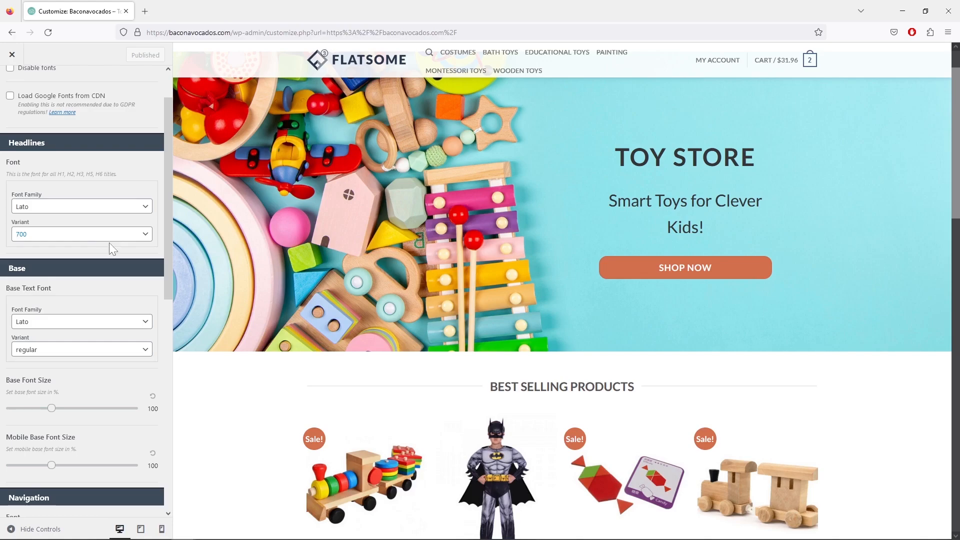
Step: Browse the font families available for the Headlines font and close the list without choosing one
{"action": "left_click", "coordinate": [121, 210]}
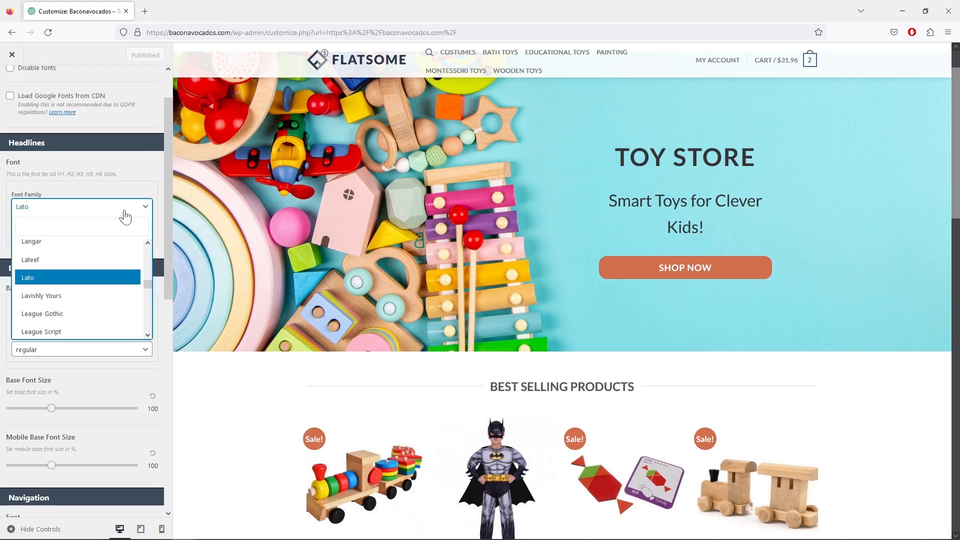
{"action": "scroll", "coordinate": [116, 281], "scroll_direction": "down", "scroll_amount": 10}
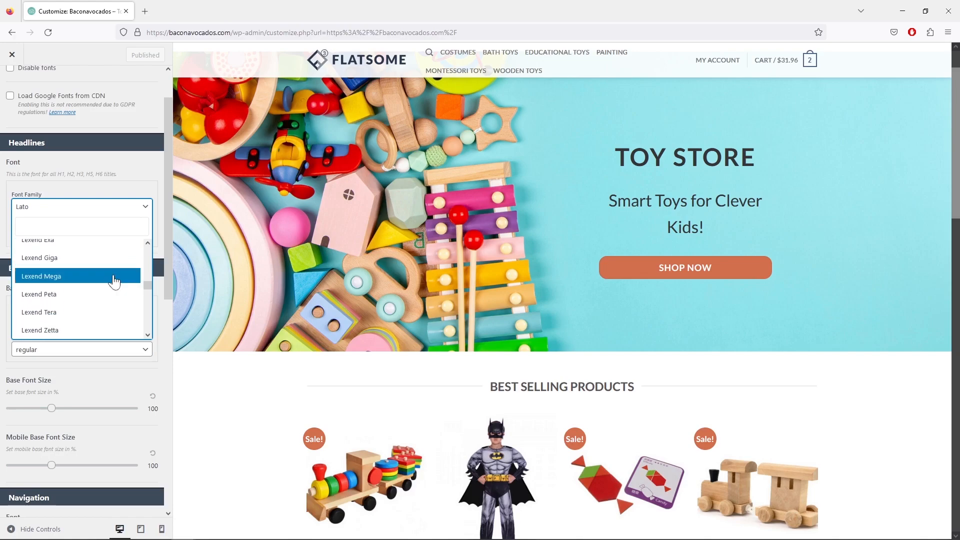
{"action": "scroll", "coordinate": [114, 282], "scroll_direction": "down", "scroll_amount": 3}
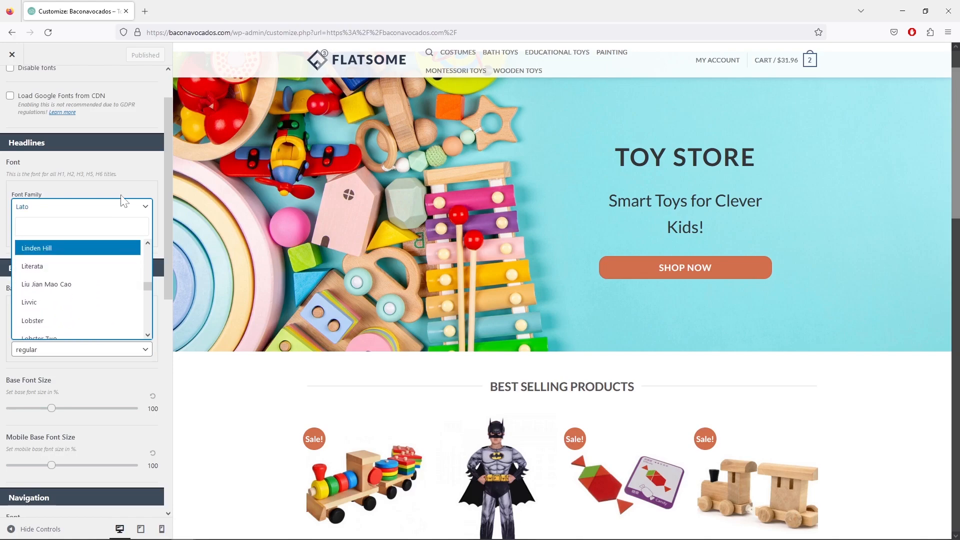
{"action": "left_click", "coordinate": [141, 179]}
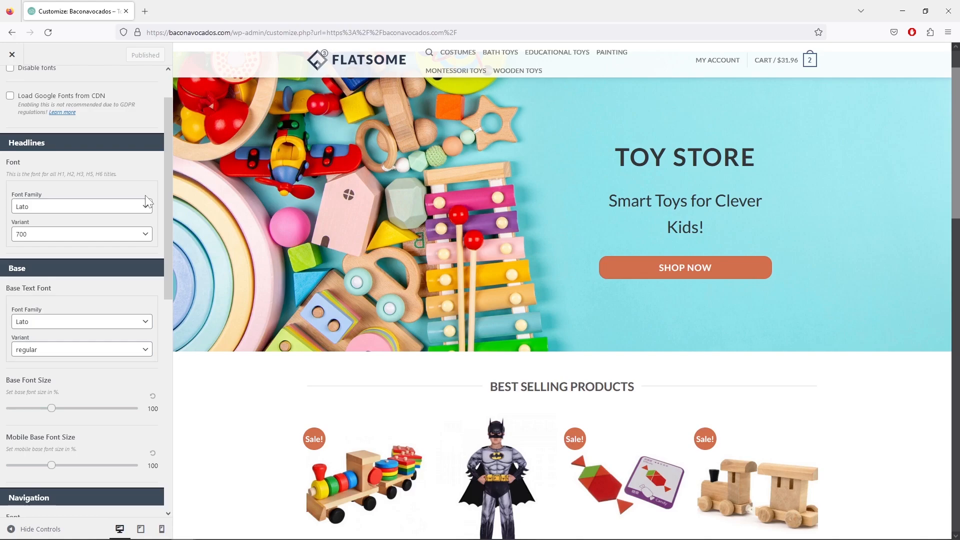
Step: Open the Wooden Train Toy product in the preview and review the Base, Navigation and Alt Fonts typography settings
{"action": "scroll", "coordinate": [147, 201], "scroll_direction": "down", "scroll_amount": 3}
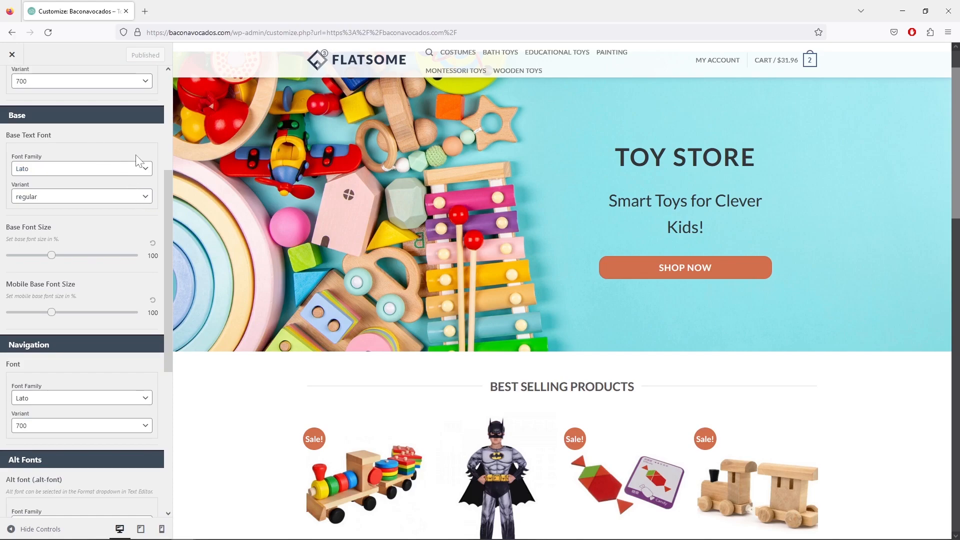
{"action": "scroll", "coordinate": [401, 255], "scroll_direction": "down", "scroll_amount": 4}
{"action": "left_click", "coordinate": [362, 279]}
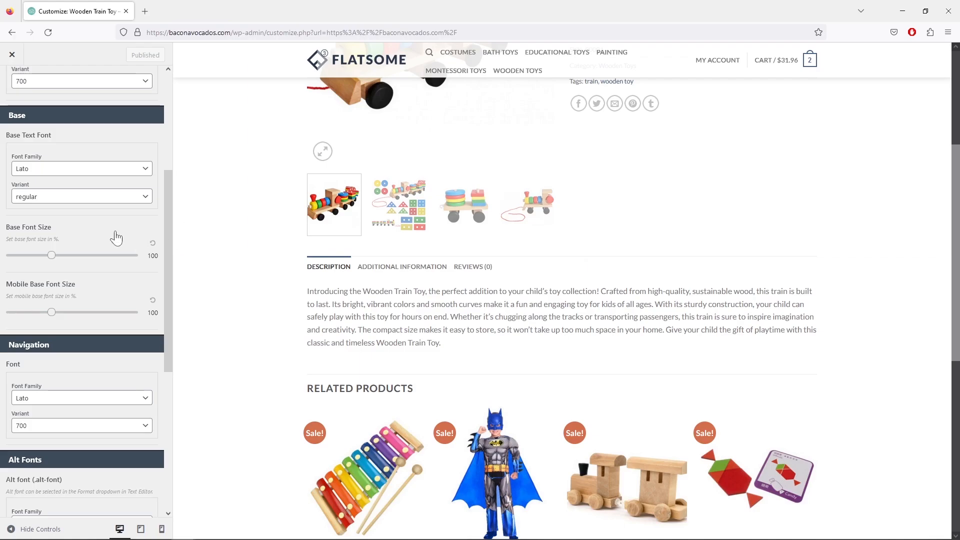
{"action": "scroll", "coordinate": [104, 277], "scroll_direction": "down", "scroll_amount": 3}
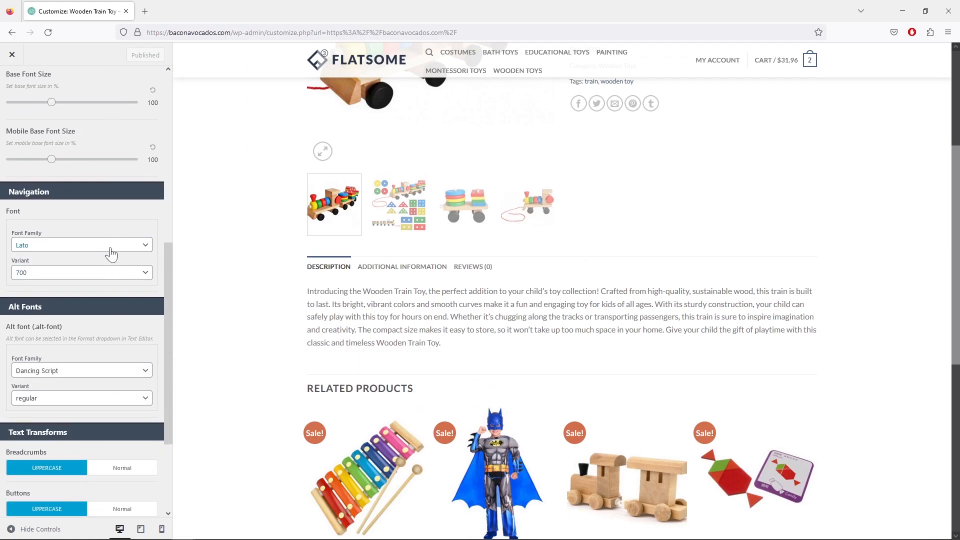
{"action": "scroll", "coordinate": [319, 265], "scroll_direction": "up", "scroll_amount": 1}
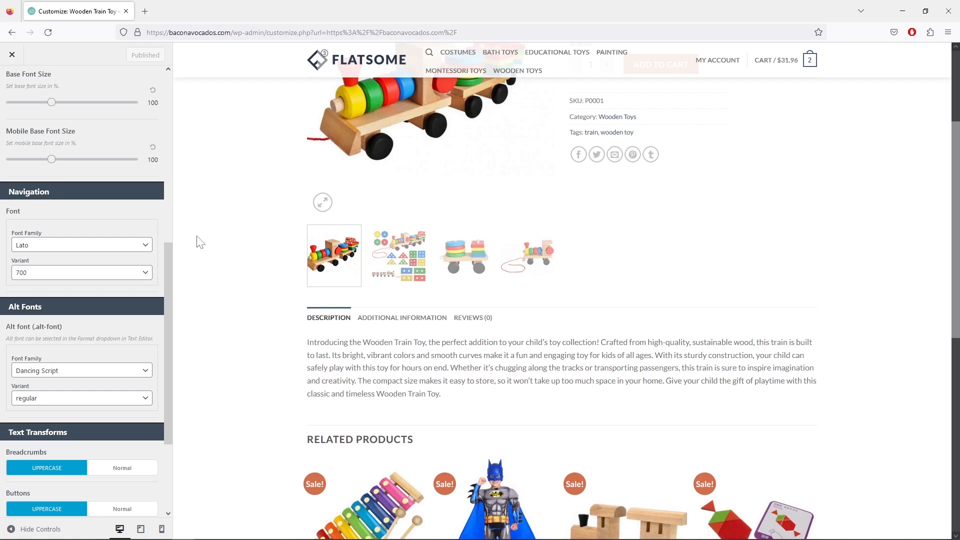
Step: Set the Breadcrumbs text transform to Normal in the Typography settings
{"action": "scroll", "coordinate": [134, 285], "scroll_direction": "down", "scroll_amount": 3}
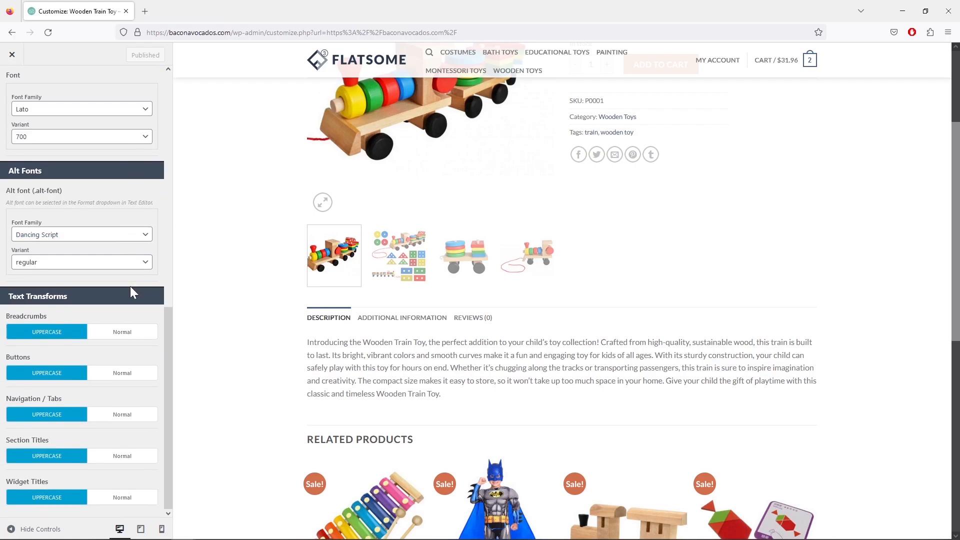
{"action": "scroll", "coordinate": [377, 304], "scroll_direction": "up", "scroll_amount": 2}
{"action": "scroll", "coordinate": [378, 304], "scroll_direction": "up", "scroll_amount": 1}
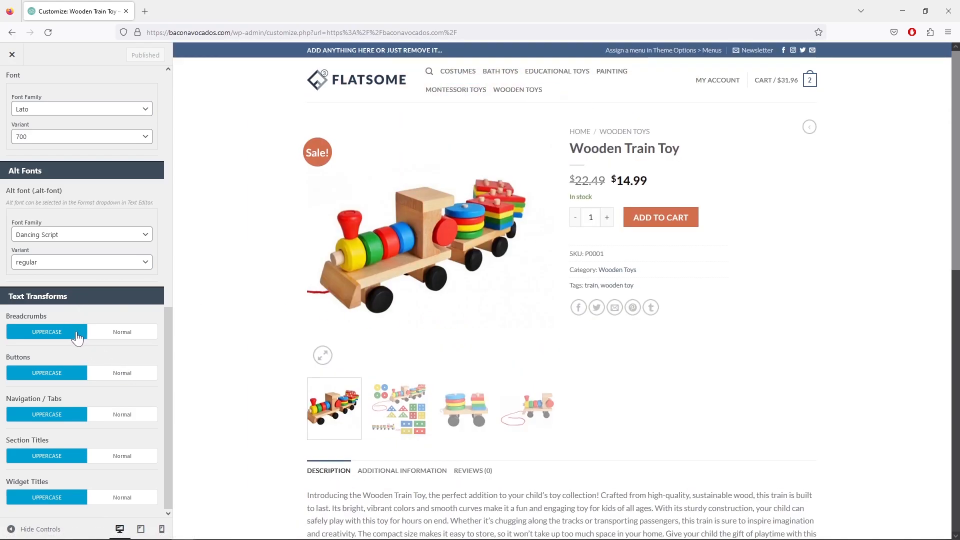
{"action": "left_click", "coordinate": [121, 332]}
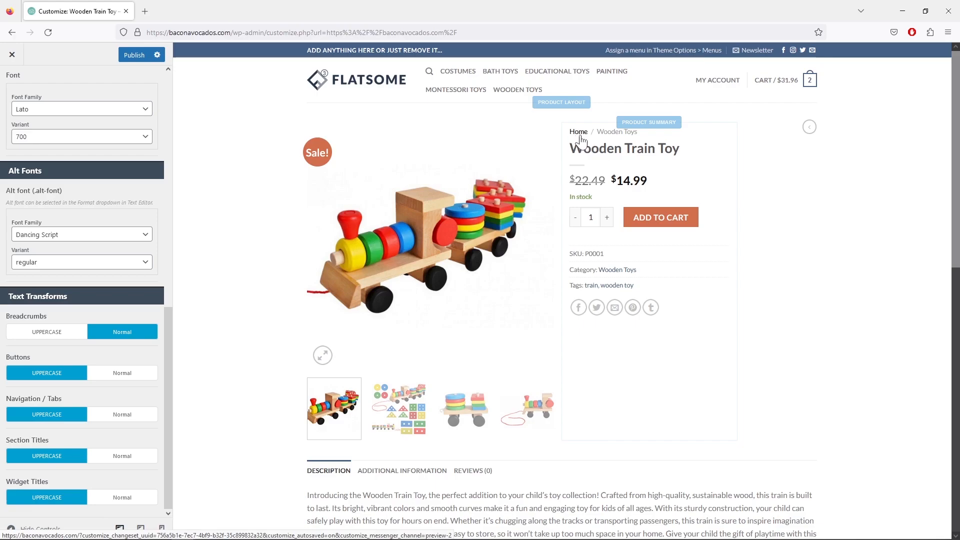
Step: Set the Breadcrumbs text transform back to UPPERCASE and return to the Style section
{"action": "left_click", "coordinate": [56, 332]}
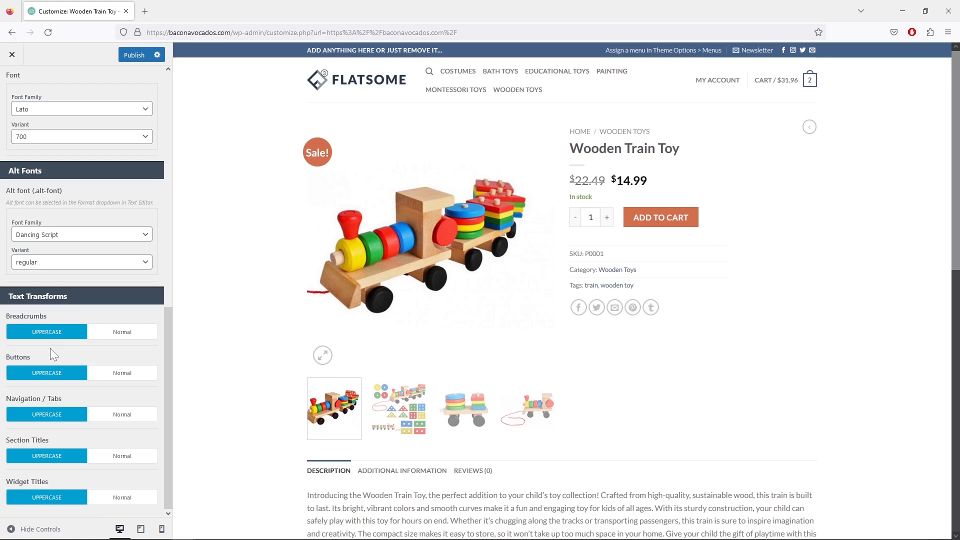
{"action": "scroll", "coordinate": [50, 348], "scroll_direction": "up", "scroll_amount": 10}
{"action": "left_click", "coordinate": [14, 93]}
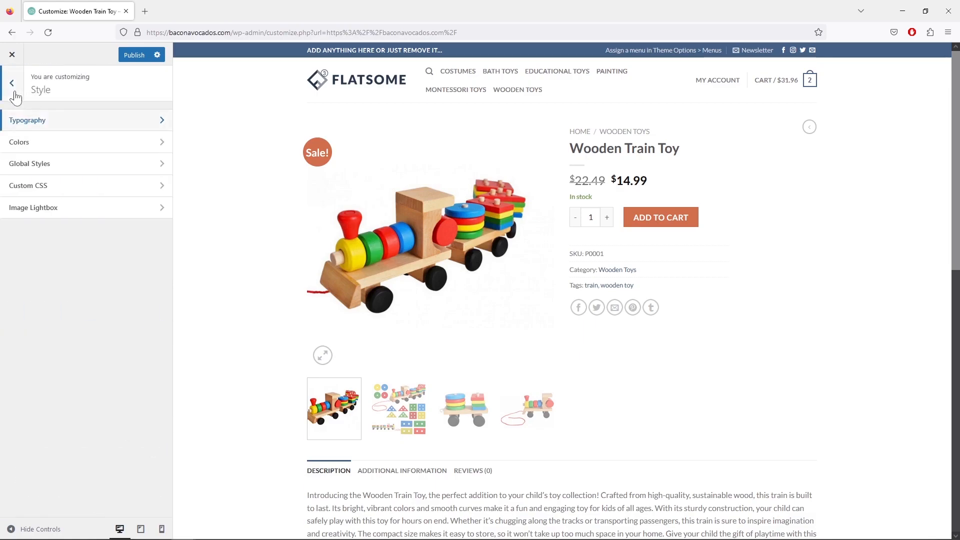
Step: Open the Colors settings with the home page in the preview, and review the Main, Type and Links color options
{"action": "left_click", "coordinate": [90, 150]}
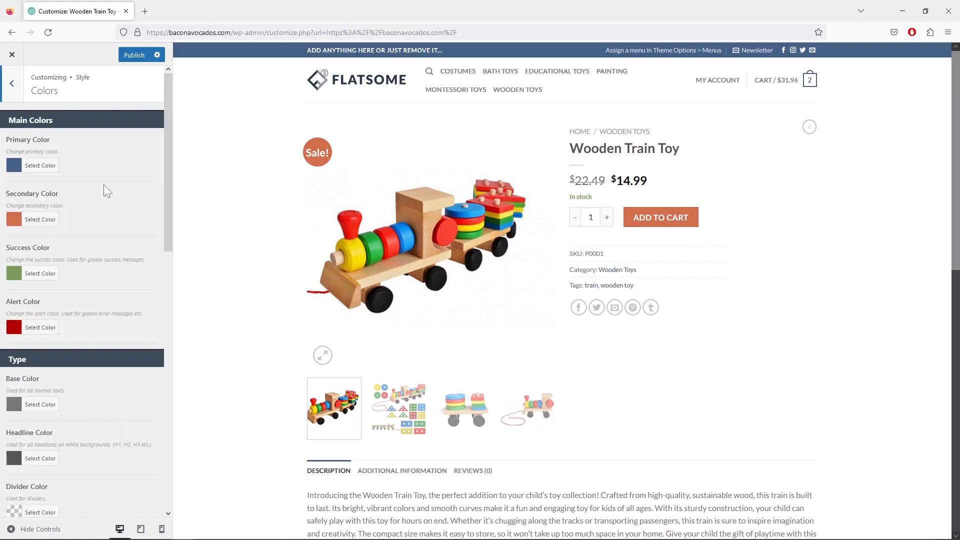
{"action": "scroll", "coordinate": [103, 185], "scroll_direction": "down", "scroll_amount": 2}
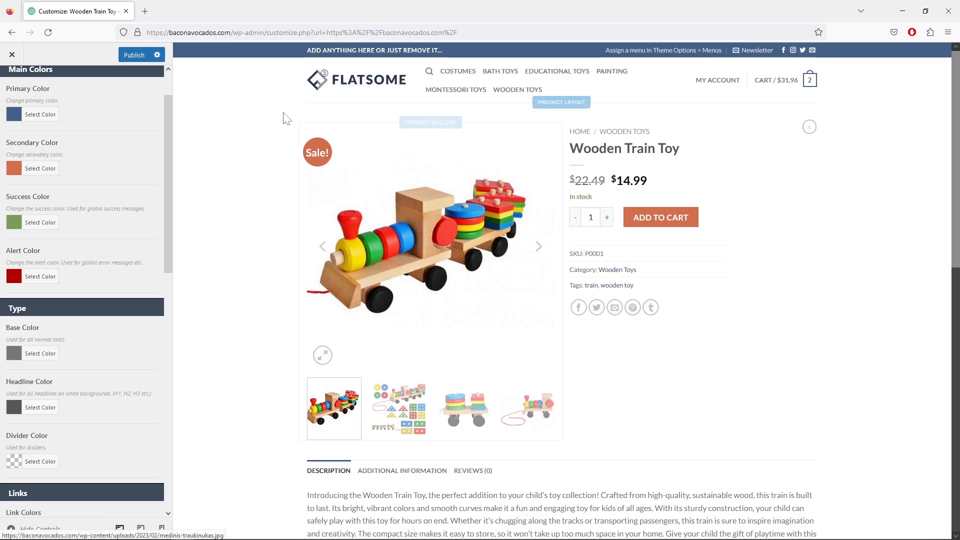
{"action": "left_click", "coordinate": [580, 132]}
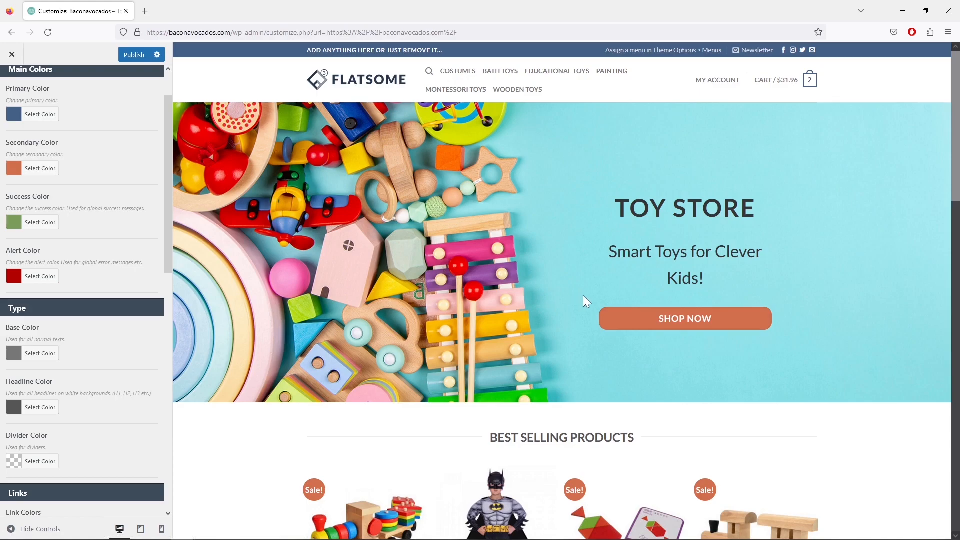
{"action": "scroll", "coordinate": [469, 349], "scroll_direction": "down", "scroll_amount": 3}
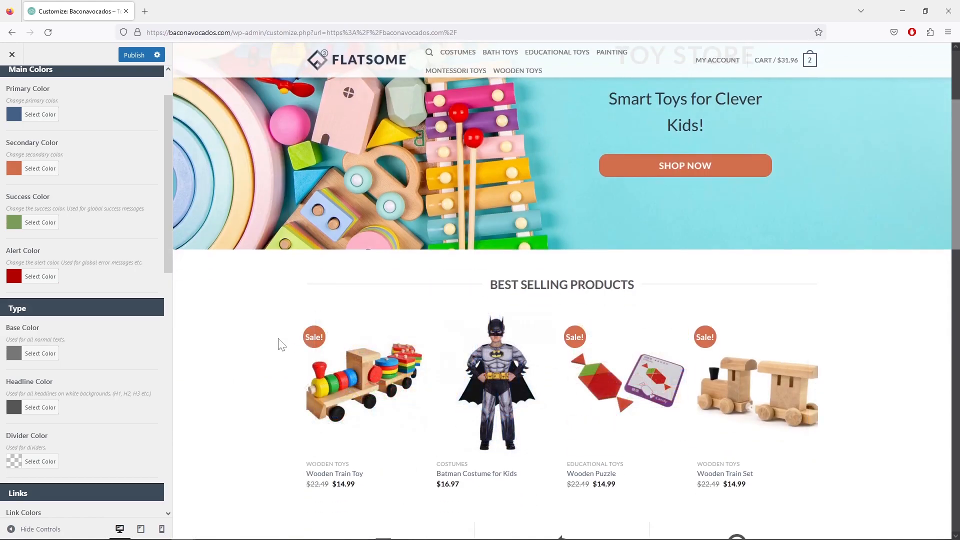
{"action": "mouse_move", "coordinate": [345, 413]}
{"action": "scroll", "coordinate": [111, 261], "scroll_direction": "down", "scroll_amount": 4}
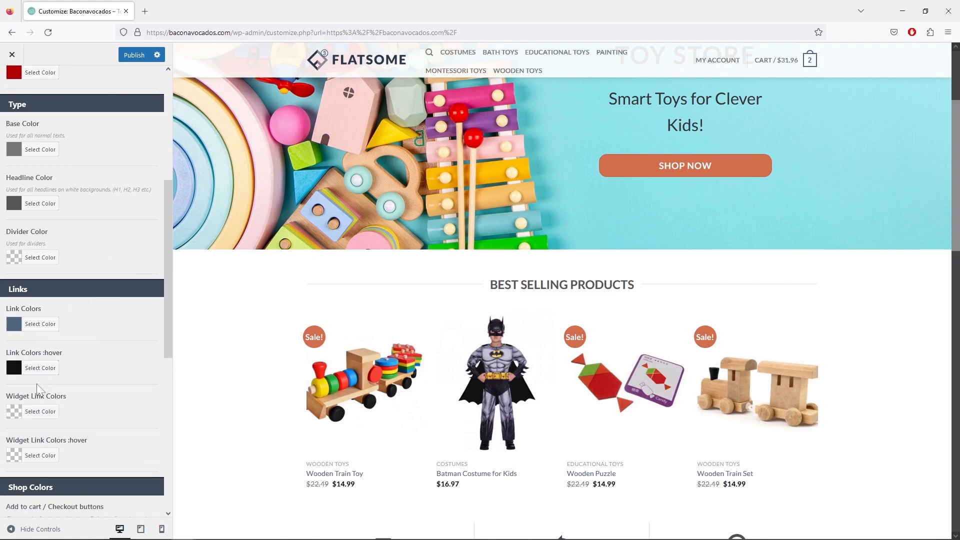
Step: Examine how the main colors appear across the home page, from the top bar and banner to the footer
{"action": "scroll", "coordinate": [79, 390], "scroll_direction": "up", "scroll_amount": 5}
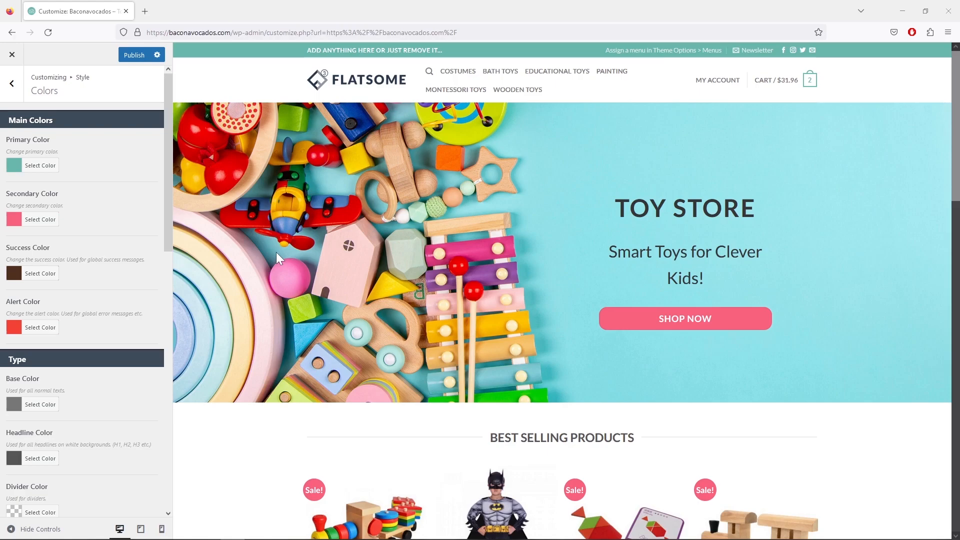
{"action": "scroll", "coordinate": [343, 274], "scroll_direction": "down", "scroll_amount": 5}
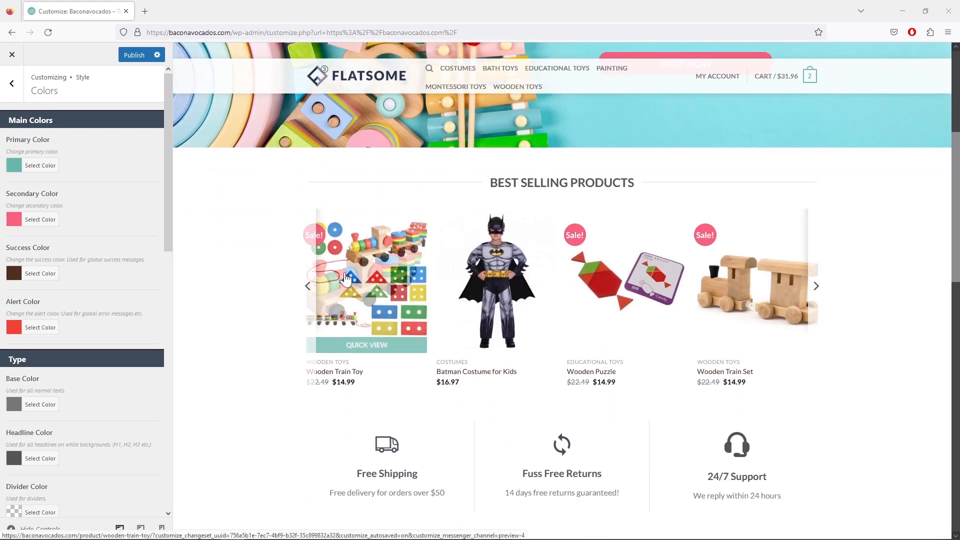
{"action": "scroll", "coordinate": [345, 279], "scroll_direction": "down", "scroll_amount": 4}
{"action": "scroll", "coordinate": [300, 283], "scroll_direction": "up", "scroll_amount": 3}
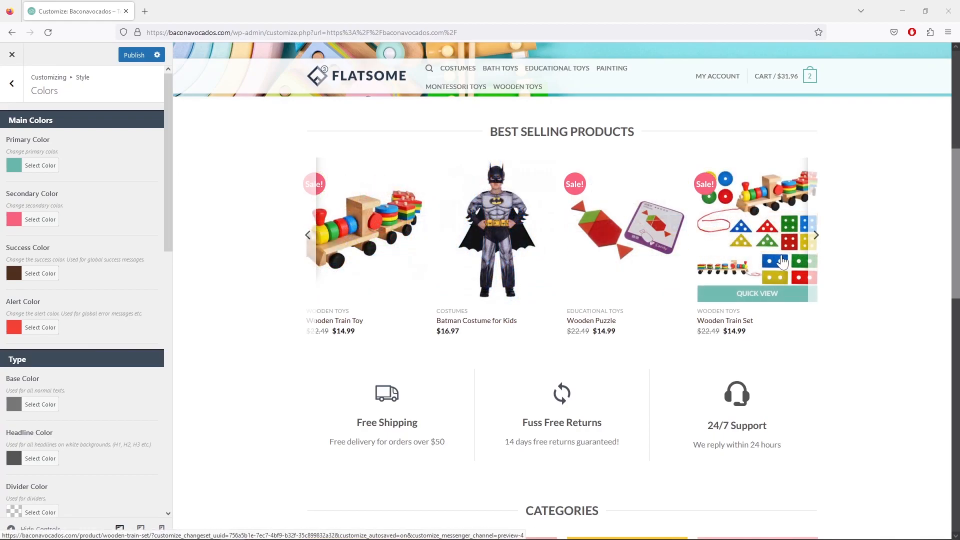
{"action": "scroll", "coordinate": [862, 268], "scroll_direction": "down", "scroll_amount": 15}
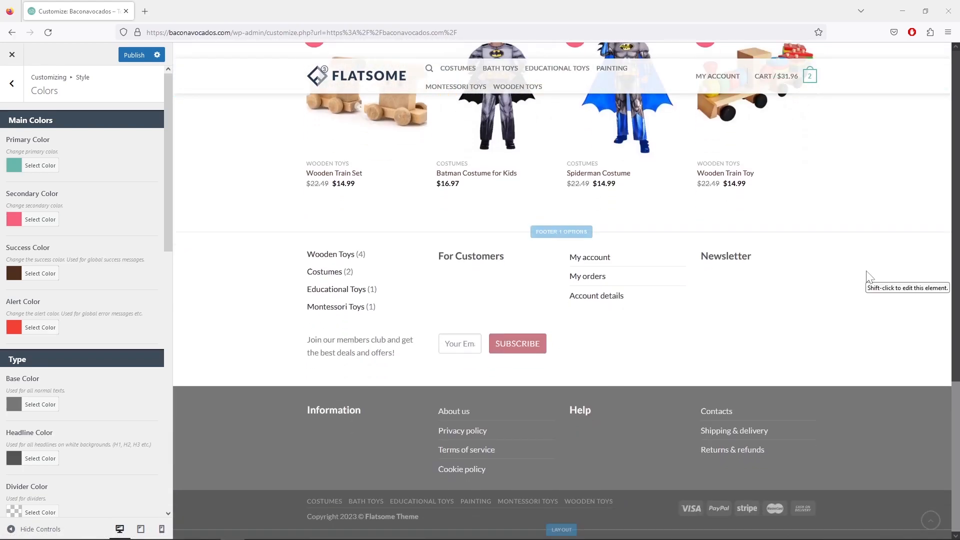
{"action": "scroll", "coordinate": [870, 277], "scroll_direction": "up", "scroll_amount": 4}
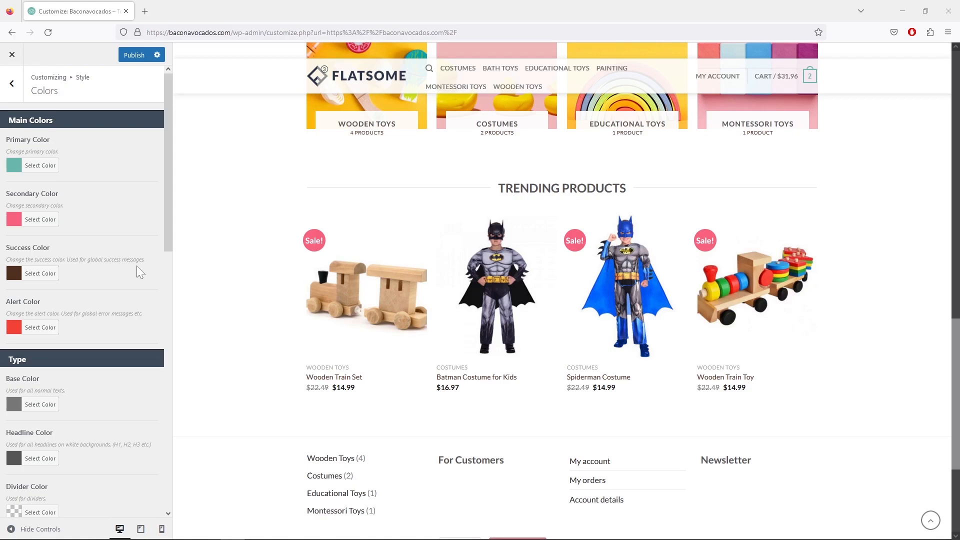
Step: Review the Links and Shop Colors settings, comparing them with the product listings on the home page
{"action": "scroll", "coordinate": [139, 269], "scroll_direction": "down", "scroll_amount": 9}
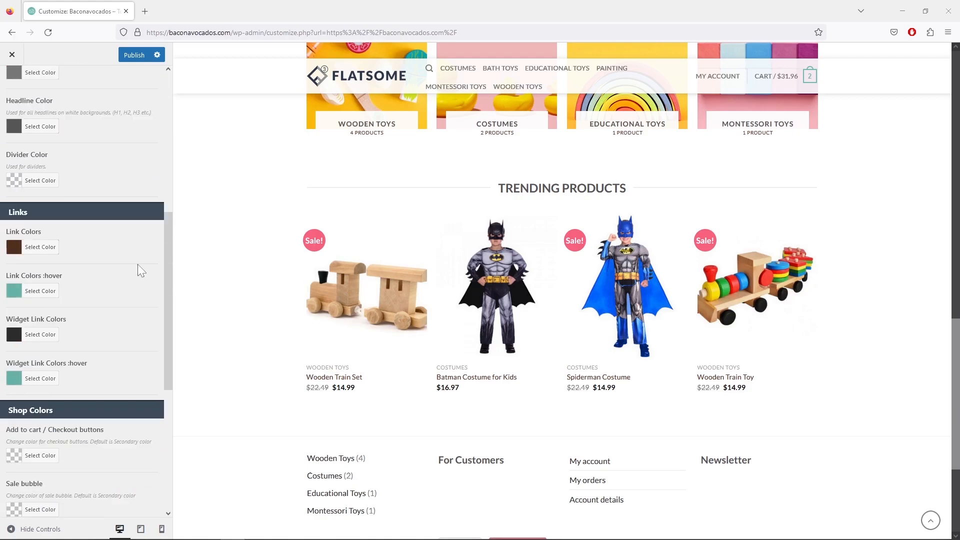
{"action": "scroll", "coordinate": [139, 270], "scroll_direction": "down", "scroll_amount": 3}
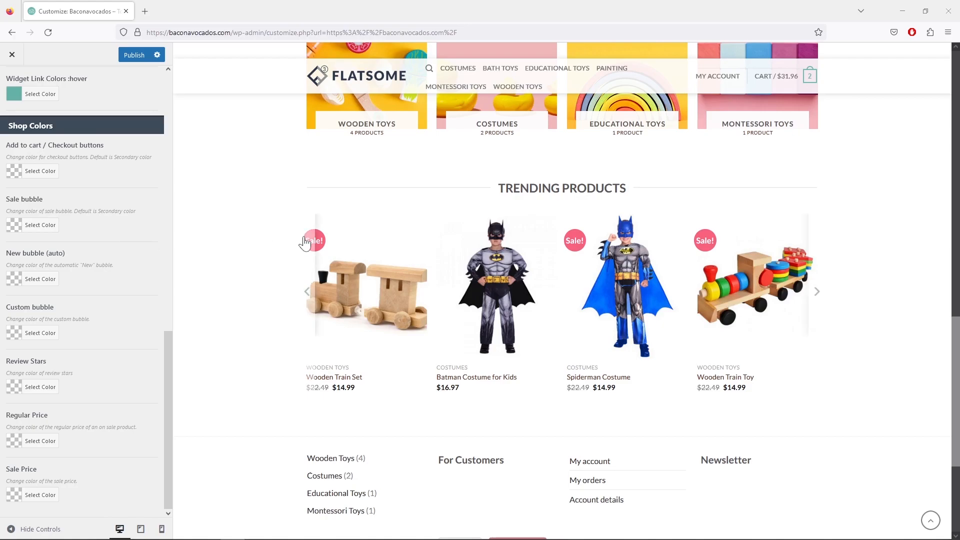
{"action": "scroll", "coordinate": [295, 246], "scroll_direction": "up", "scroll_amount": 5}
{"action": "scroll", "coordinate": [282, 254], "scroll_direction": "down", "scroll_amount": 3}
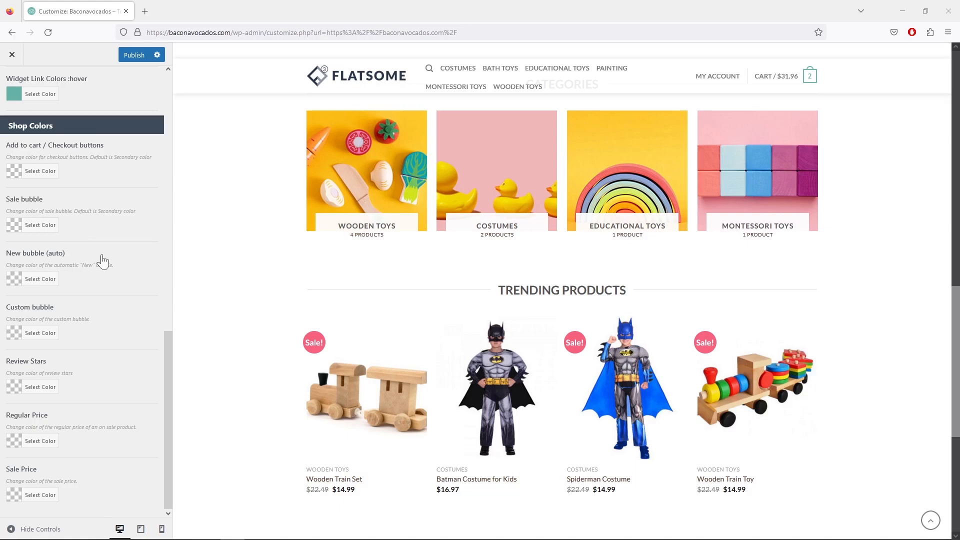
Step: Leave the Colors settings and look through the Global Styles, Custom CSS and Image Lightbox options
{"action": "scroll", "coordinate": [102, 254], "scroll_direction": "up", "scroll_amount": 10}
{"action": "left_click", "coordinate": [12, 83]}
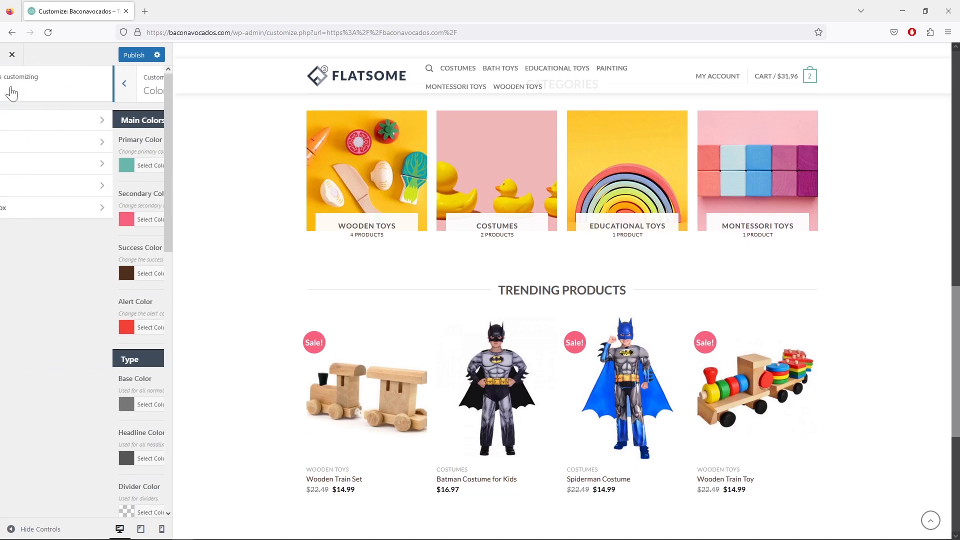
{"action": "left_click", "coordinate": [69, 165]}
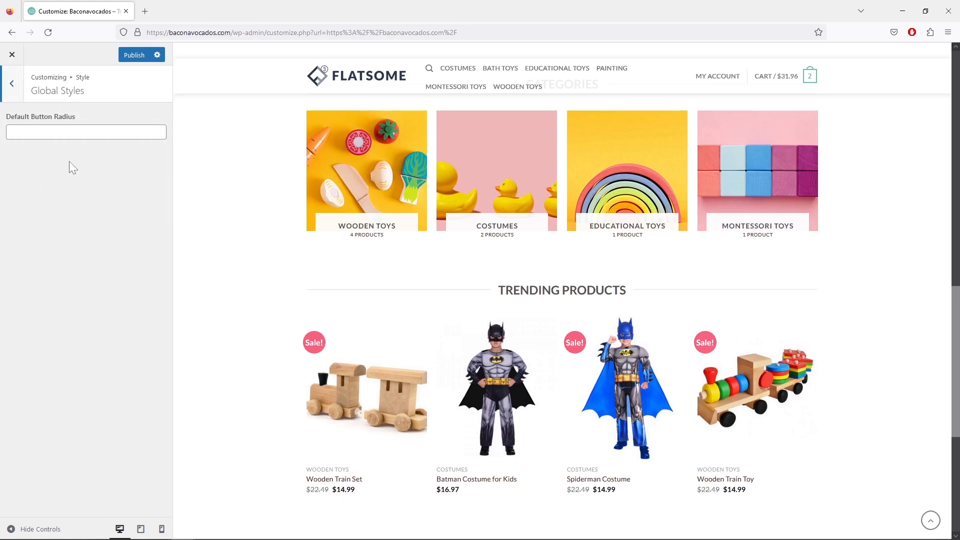
{"action": "left_click", "coordinate": [12, 84]}
{"action": "left_click", "coordinate": [93, 191]}
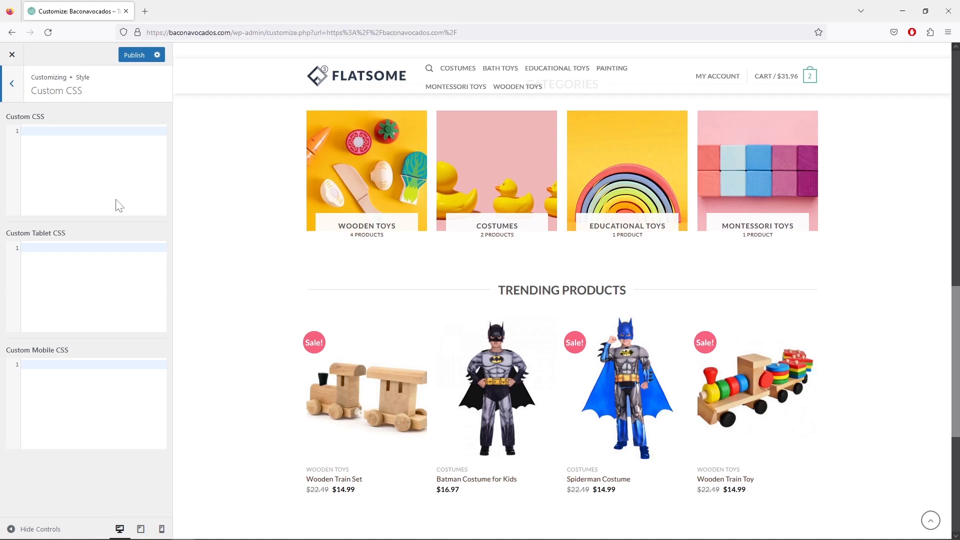
{"action": "left_click", "coordinate": [11, 83]}
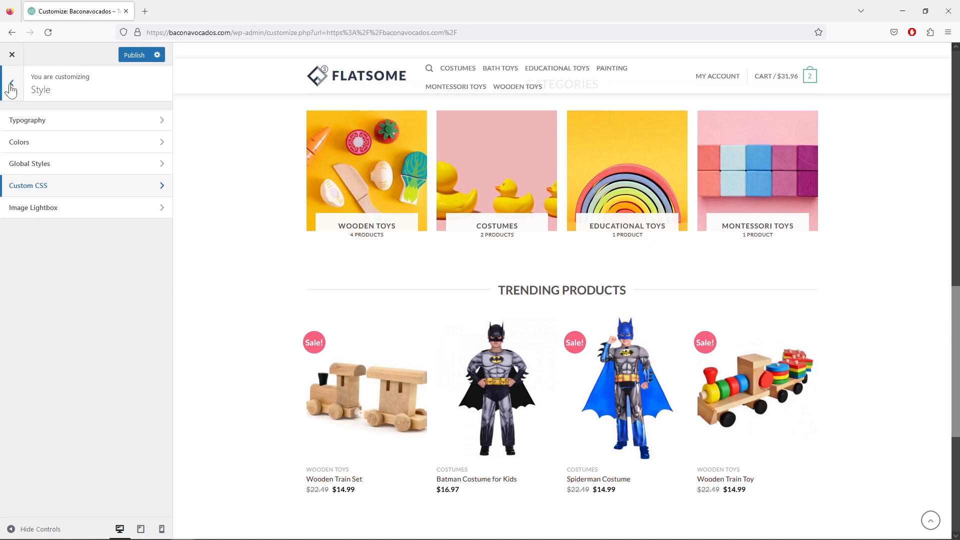
{"action": "left_click", "coordinate": [97, 208]}
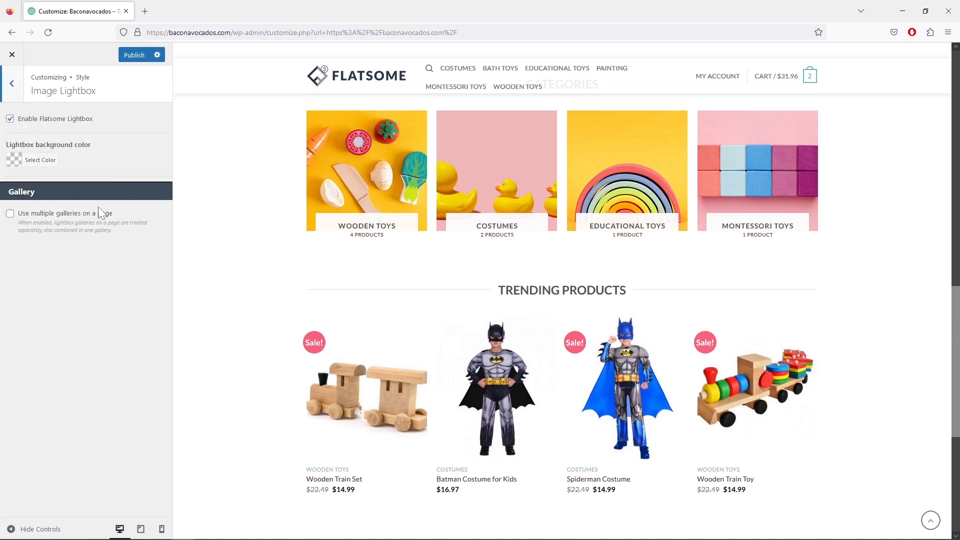
Step: Leave the Style section and open the Blog settings
{"action": "left_click", "coordinate": [13, 86]}
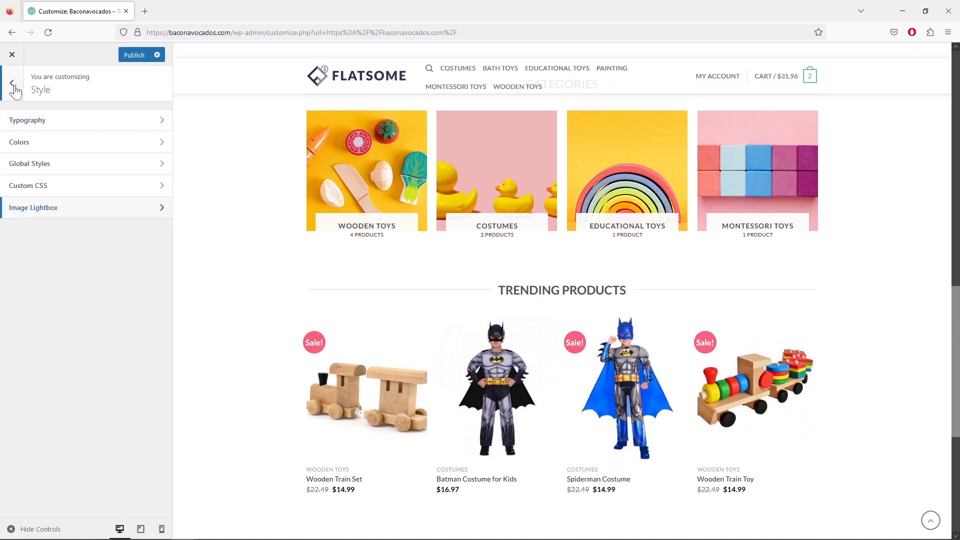
{"action": "left_click", "coordinate": [15, 87]}
{"action": "left_click", "coordinate": [100, 210]}
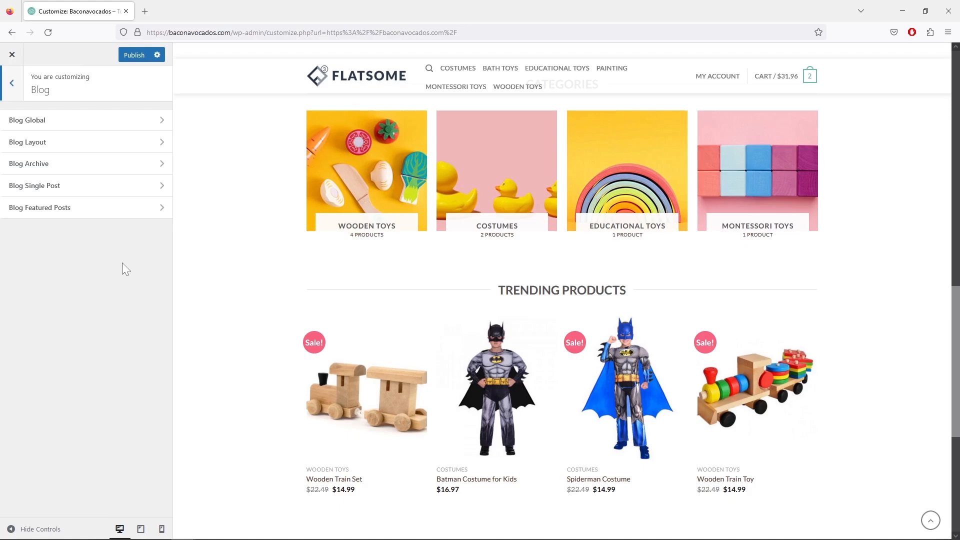
Step: Review the Blog Global options and the Blog Layout options for header, sidebar and posts layout
{"action": "scroll", "coordinate": [315, 250], "scroll_direction": "up", "scroll_amount": 15}
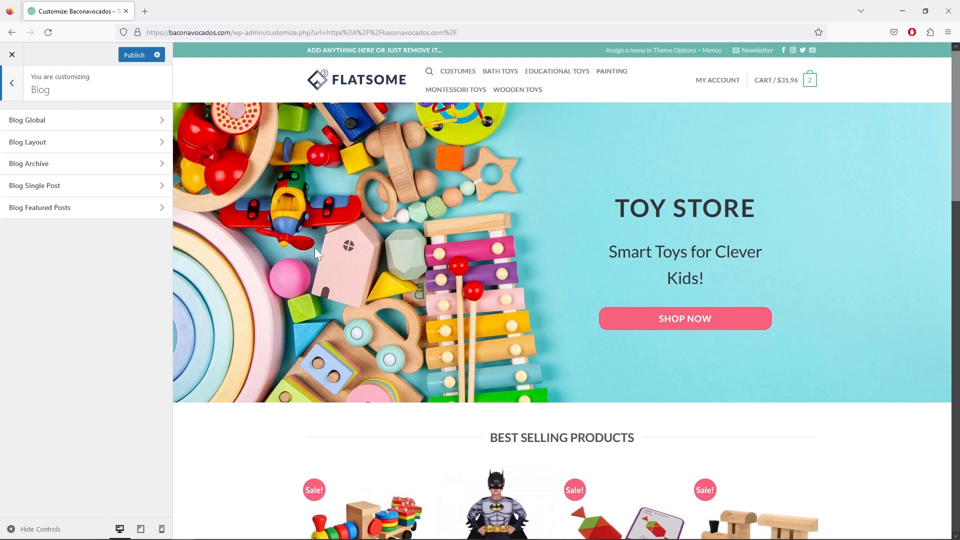
{"action": "left_click", "coordinate": [133, 120]}
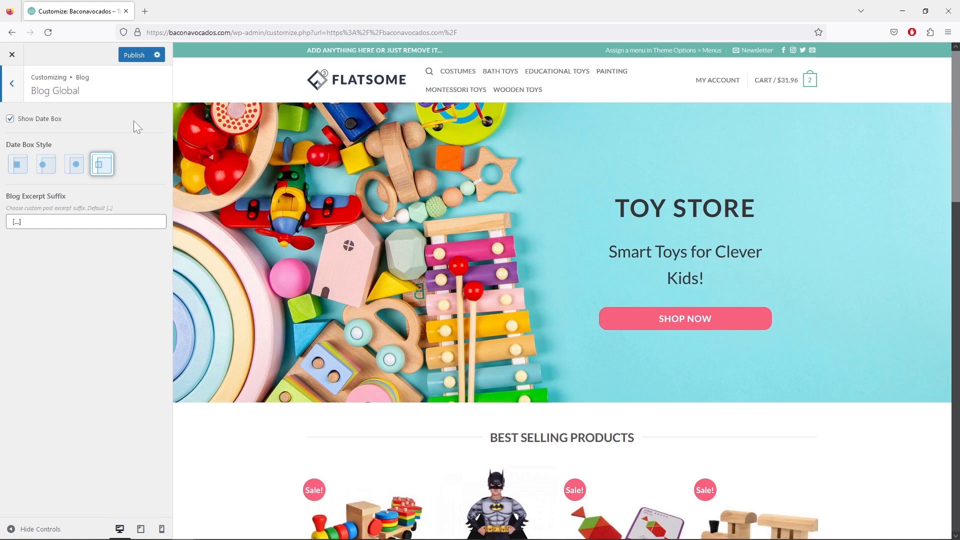
{"action": "left_click", "coordinate": [11, 84]}
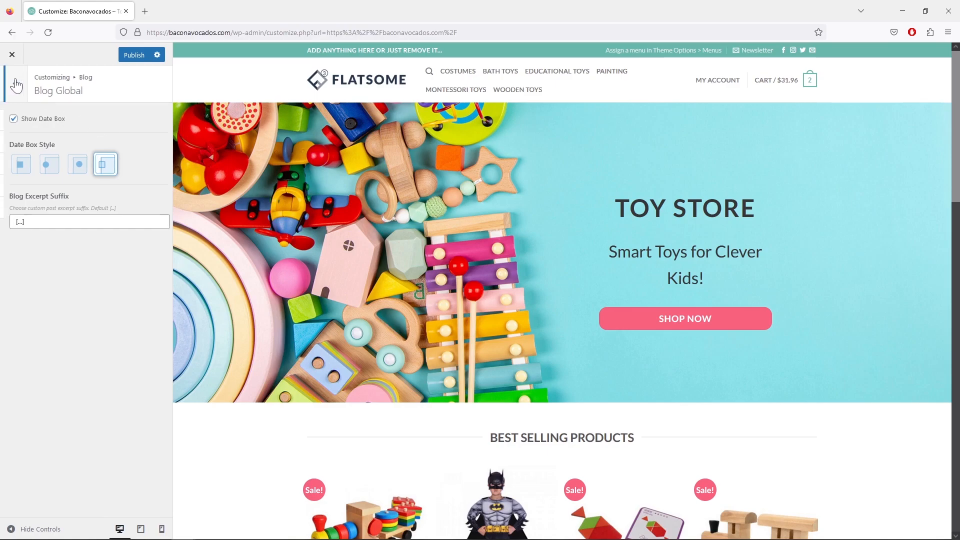
{"action": "left_click", "coordinate": [129, 149]}
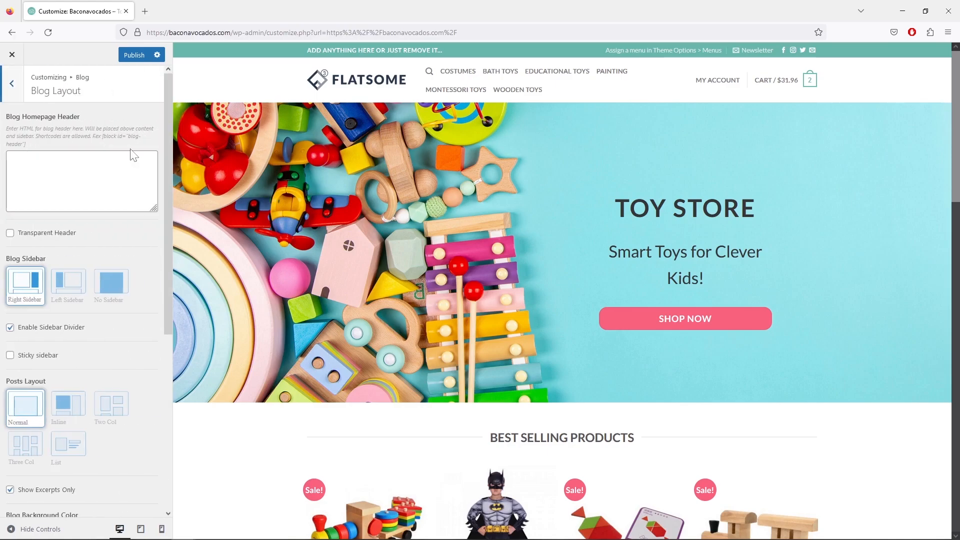
{"action": "scroll", "coordinate": [128, 192], "scroll_direction": "down", "scroll_amount": 2}
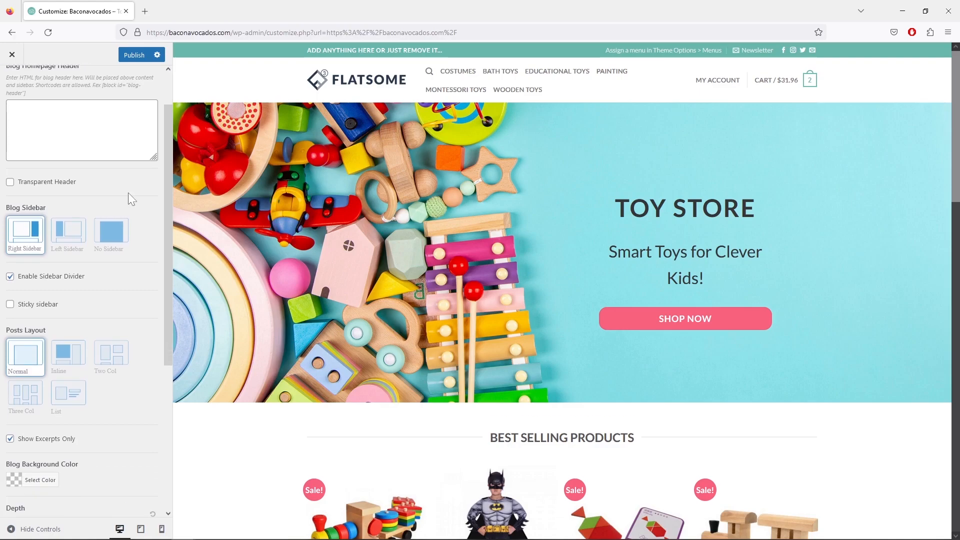
{"action": "scroll", "coordinate": [127, 193], "scroll_direction": "up", "scroll_amount": 2}
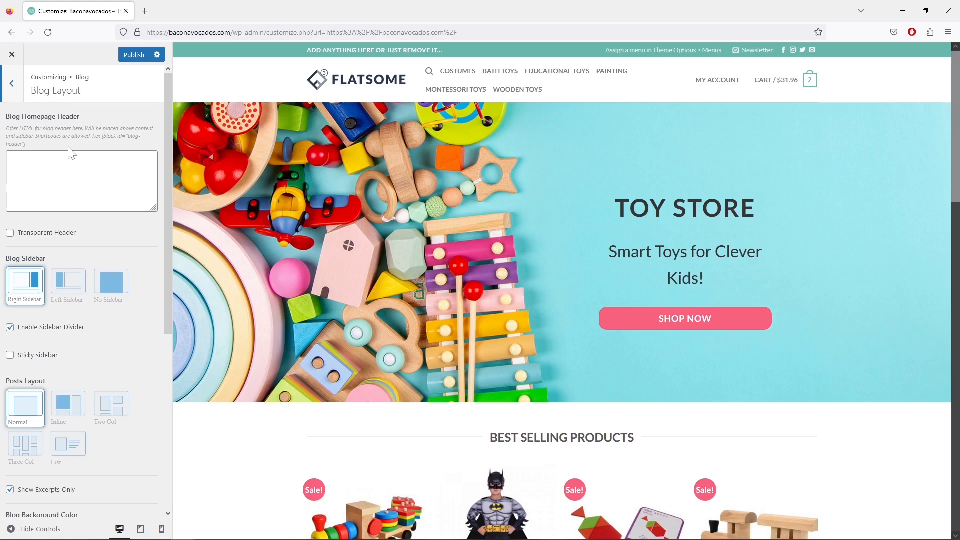
{"action": "left_click", "coordinate": [11, 83]}
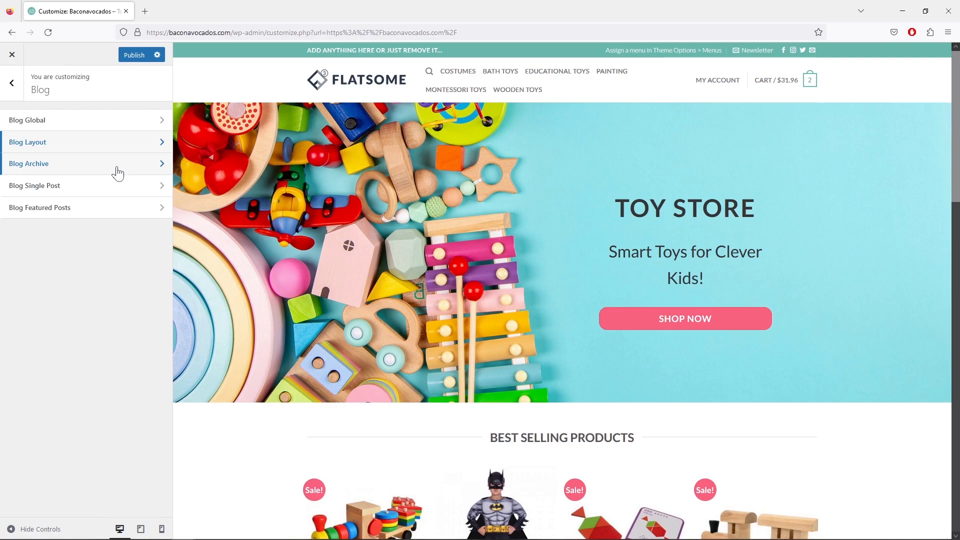
{"action": "left_click", "coordinate": [11, 83]}
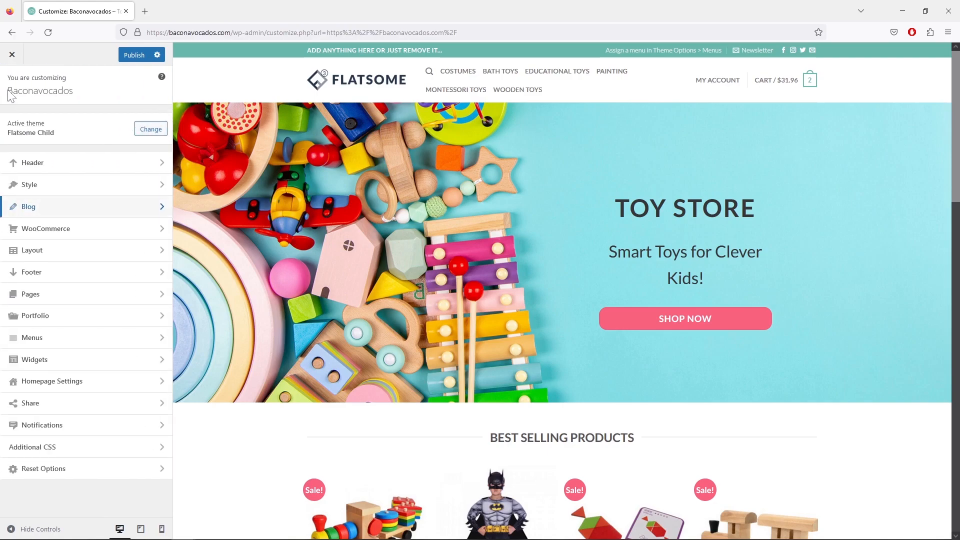
Step: Enable the WooCommerce store notice "Free Shipping for Orders Over $50" and move it to the top of the site
{"action": "left_click", "coordinate": [87, 230]}
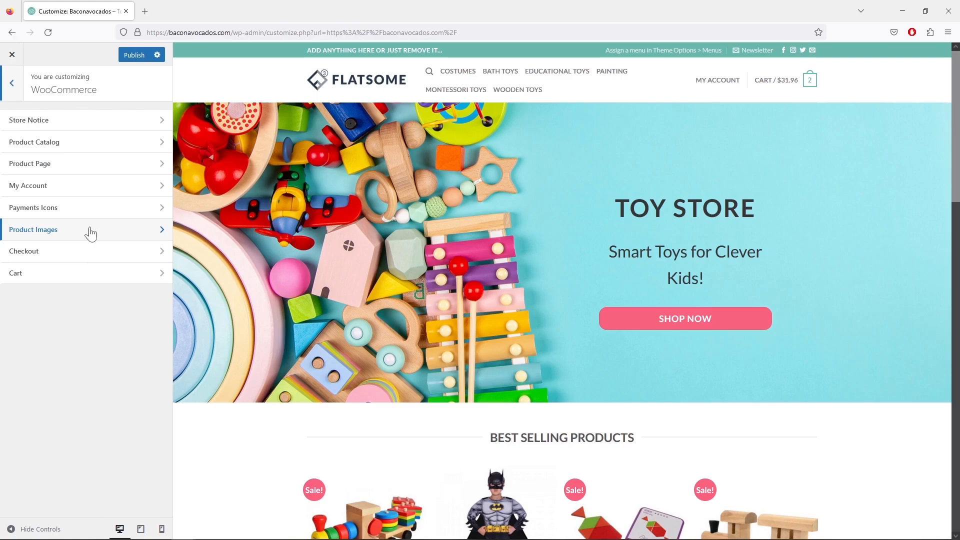
{"action": "left_click", "coordinate": [96, 121]}
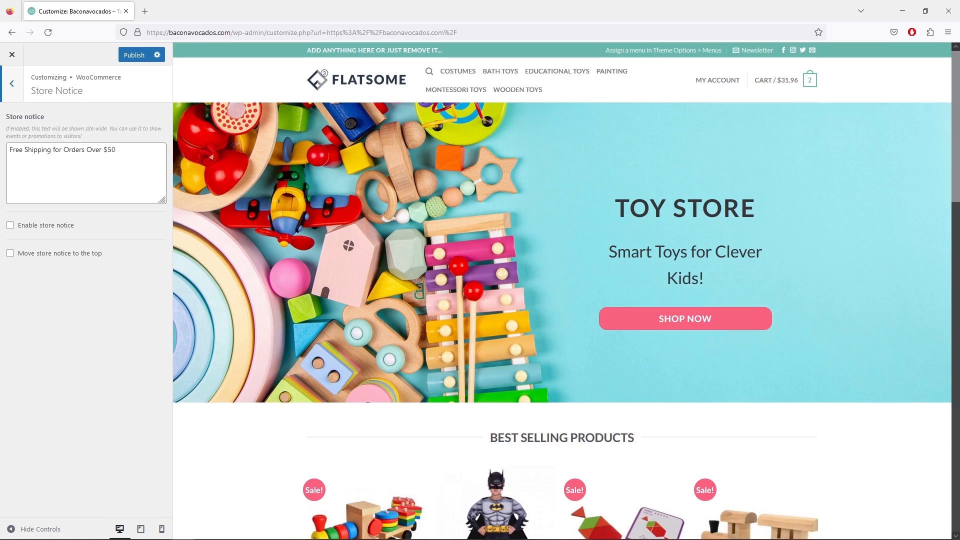
{"action": "left_click", "coordinate": [10, 225]}
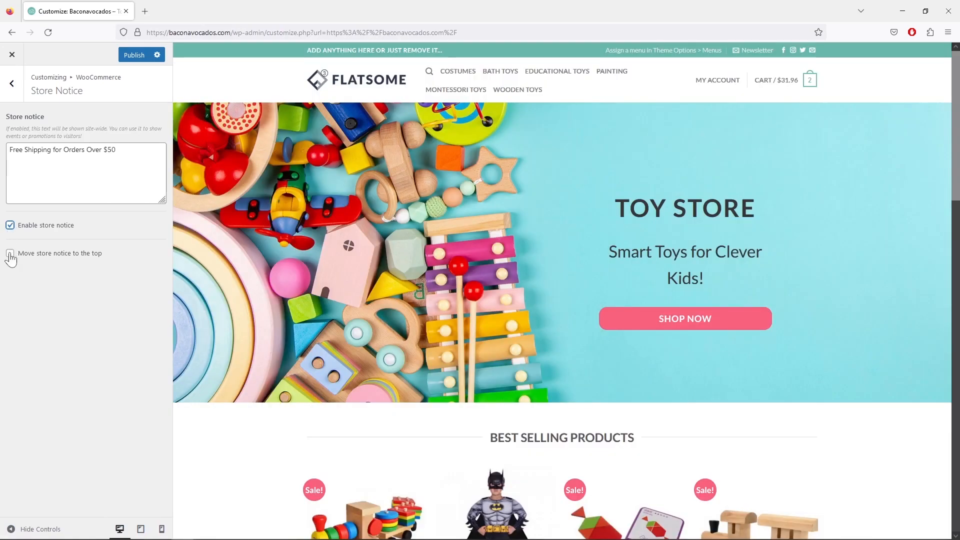
{"action": "left_click", "coordinate": [10, 253]}
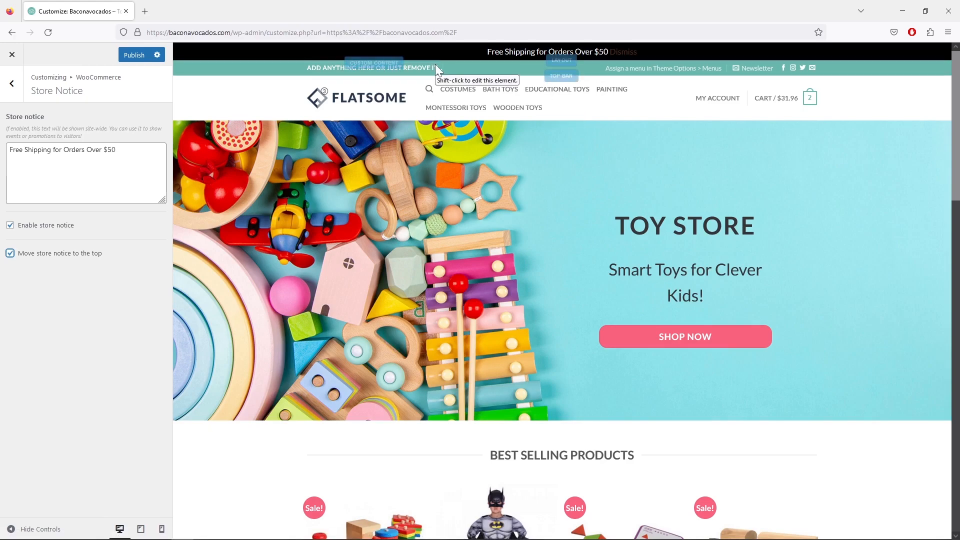
Step: Disable the store notice and its placement at the top, and leave the Store Notice settings
{"action": "left_click", "coordinate": [10, 225]}
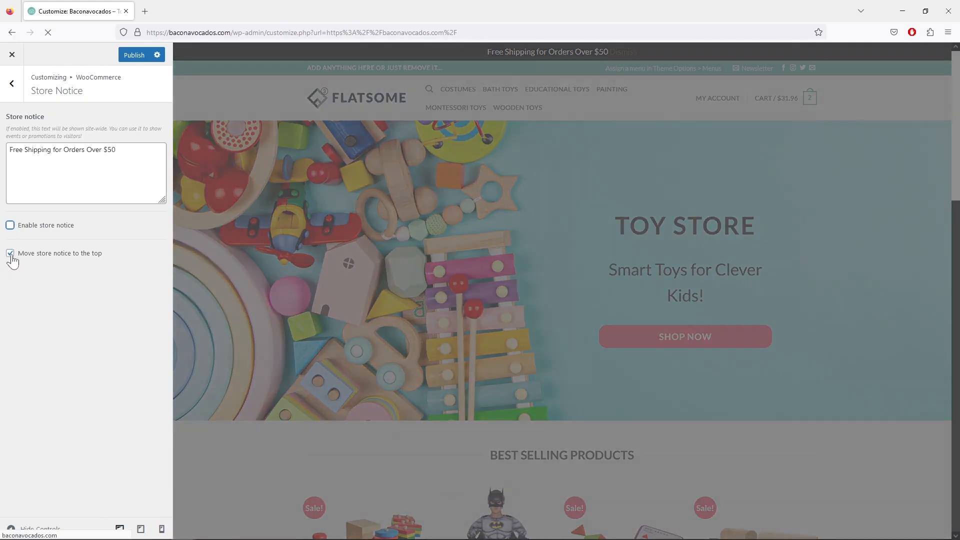
{"action": "left_click", "coordinate": [10, 253]}
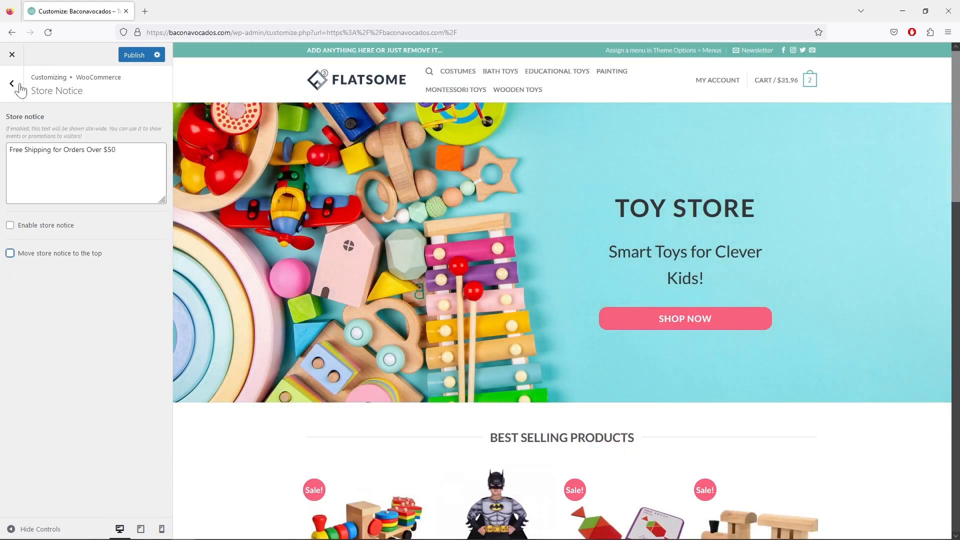
{"action": "left_click", "coordinate": [12, 84]}
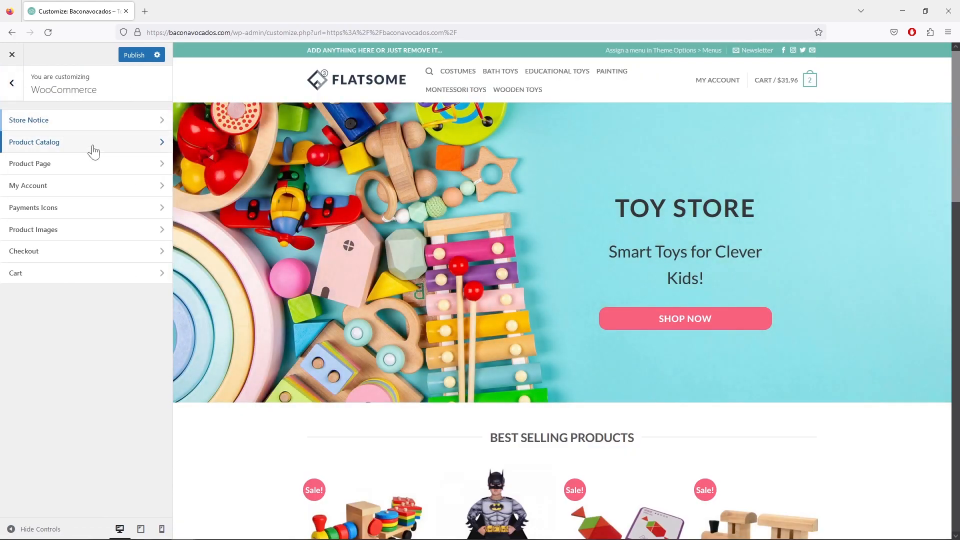
Step: Open the WooCommerce Product Catalog settings and look over the shop page preview
{"action": "left_click", "coordinate": [93, 152]}
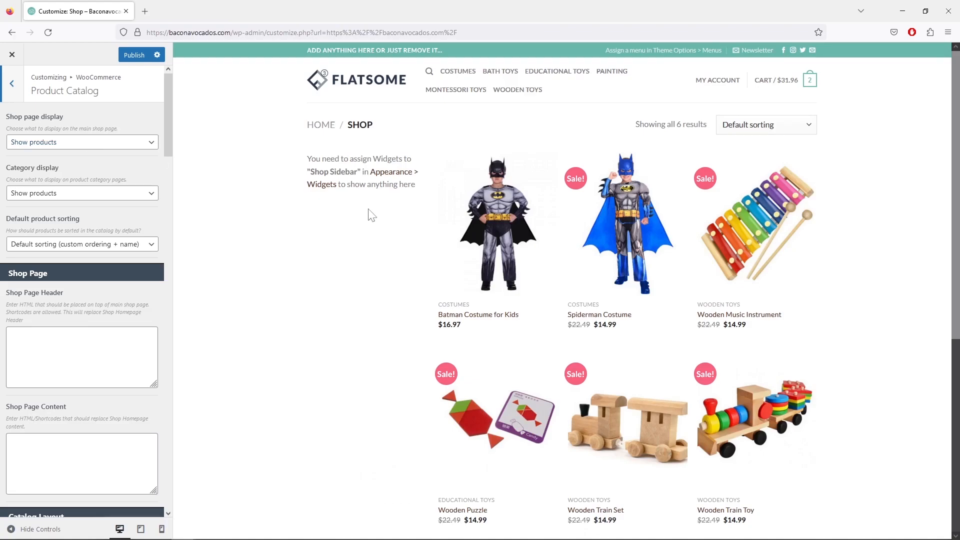
{"action": "scroll", "coordinate": [394, 274], "scroll_direction": "down", "scroll_amount": 3}
{"action": "scroll", "coordinate": [398, 274], "scroll_direction": "up", "scroll_amount": 3}
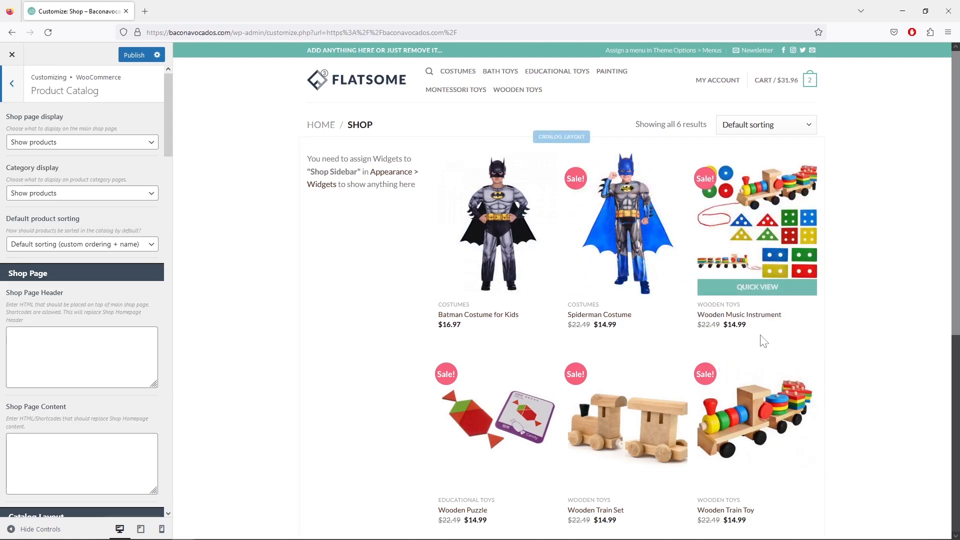
{"action": "scroll", "coordinate": [852, 348], "scroll_direction": "down", "scroll_amount": 2}
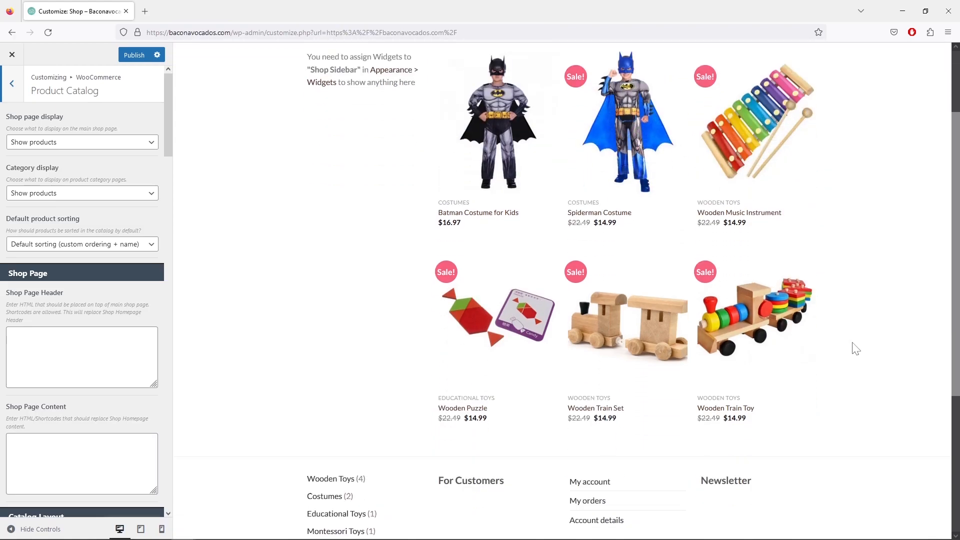
{"action": "scroll", "coordinate": [853, 347], "scroll_direction": "up", "scroll_amount": 2}
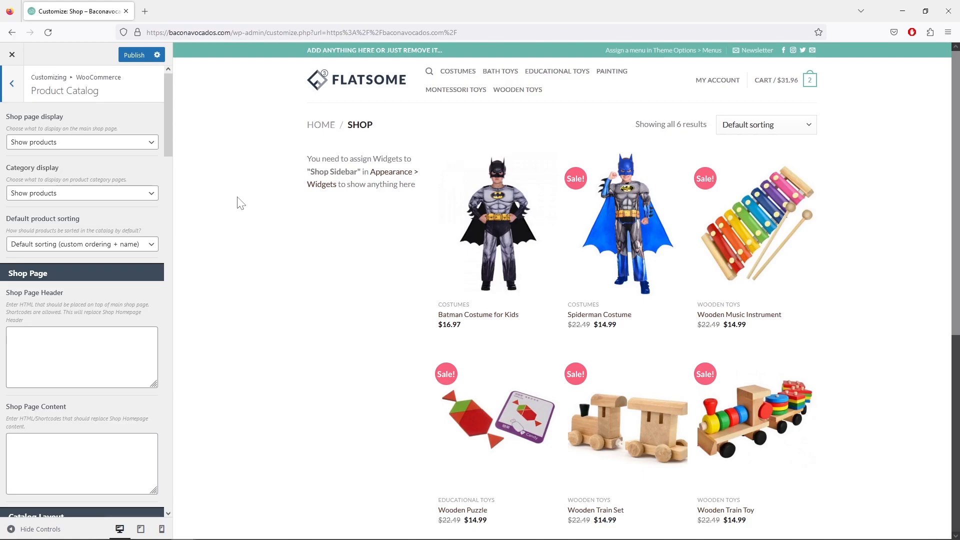
Step: Try the No Sidebar catalog layout for the shop page and switch back to Left Sidebar
{"action": "scroll", "coordinate": [107, 257], "scroll_direction": "down", "scroll_amount": 3}
{"action": "scroll", "coordinate": [110, 265], "scroll_direction": "down", "scroll_amount": 3}
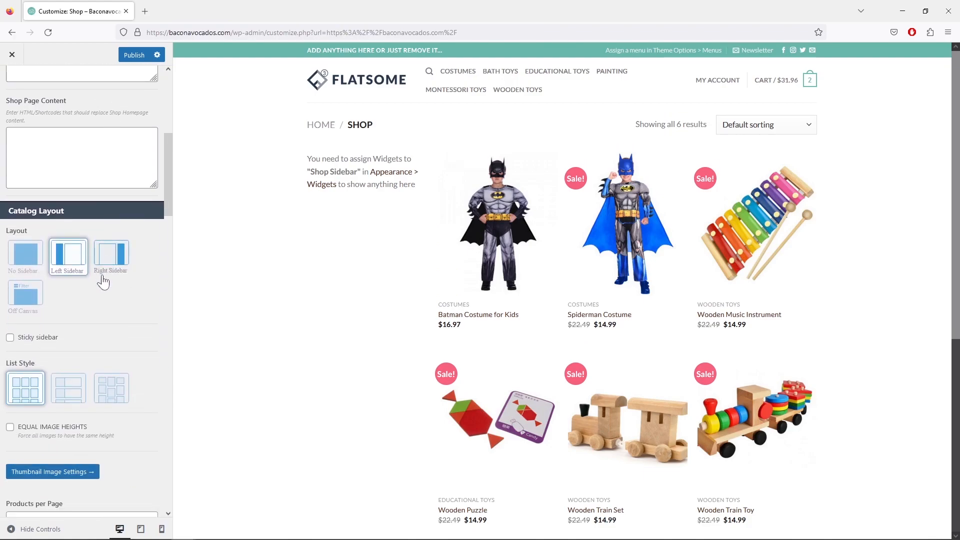
{"action": "left_click", "coordinate": [28, 267]}
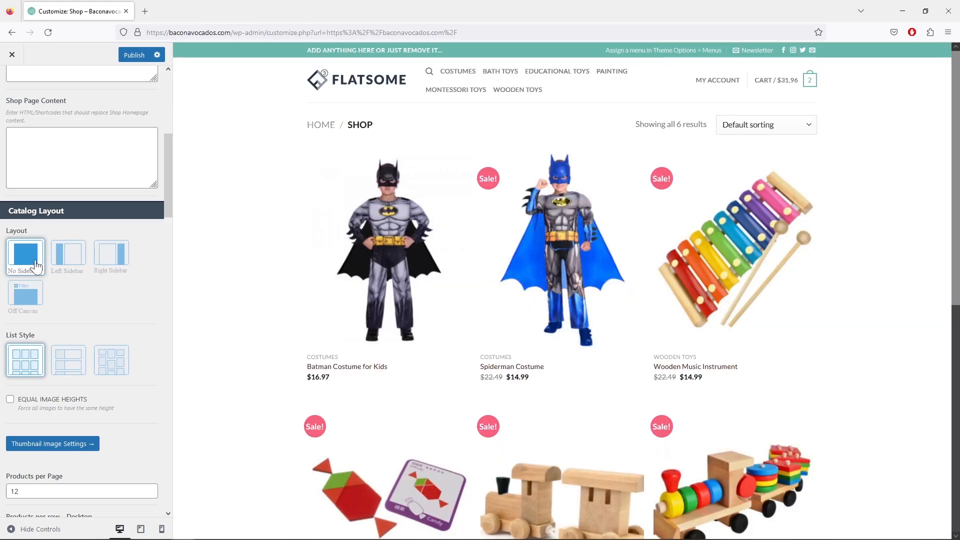
{"action": "left_click", "coordinate": [72, 263]}
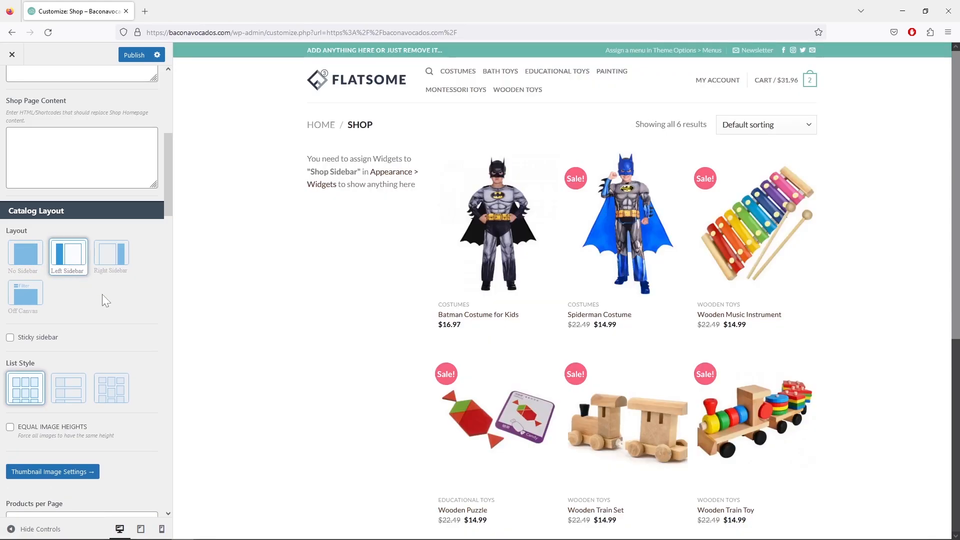
Step: Examine the catalog's header, breadcrumbs, category box and product box options
{"action": "scroll", "coordinate": [101, 295], "scroll_direction": "down", "scroll_amount": 5}
{"action": "scroll", "coordinate": [109, 298], "scroll_direction": "down", "scroll_amount": 12}
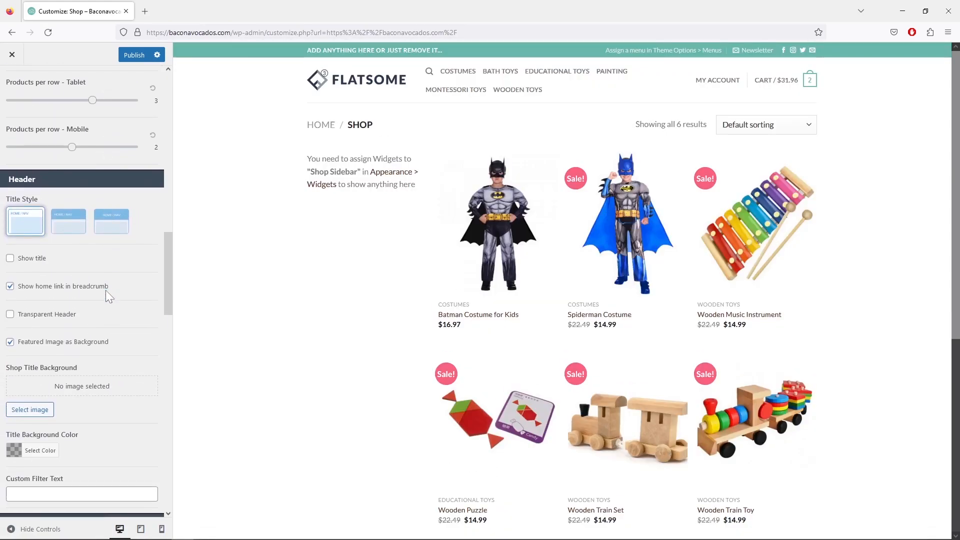
{"action": "scroll", "coordinate": [106, 299], "scroll_direction": "down", "scroll_amount": 4}
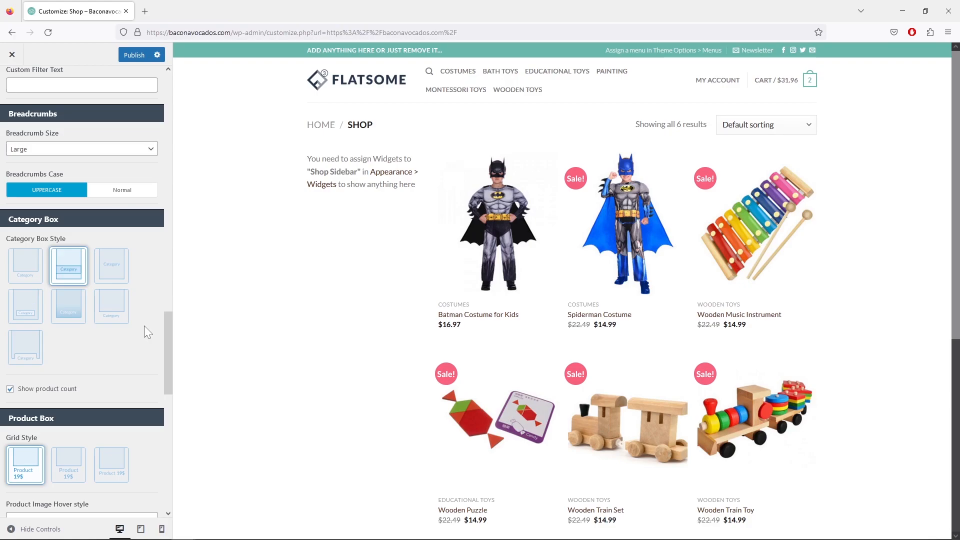
{"action": "scroll", "coordinate": [145, 328], "scroll_direction": "down", "scroll_amount": 6}
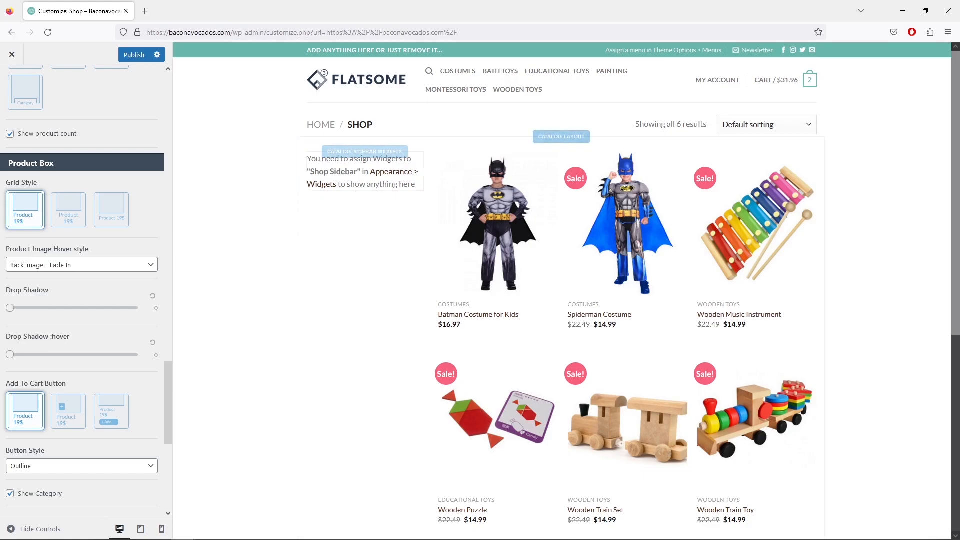
{"action": "scroll", "coordinate": [118, 315], "scroll_direction": "down", "scroll_amount": 3}
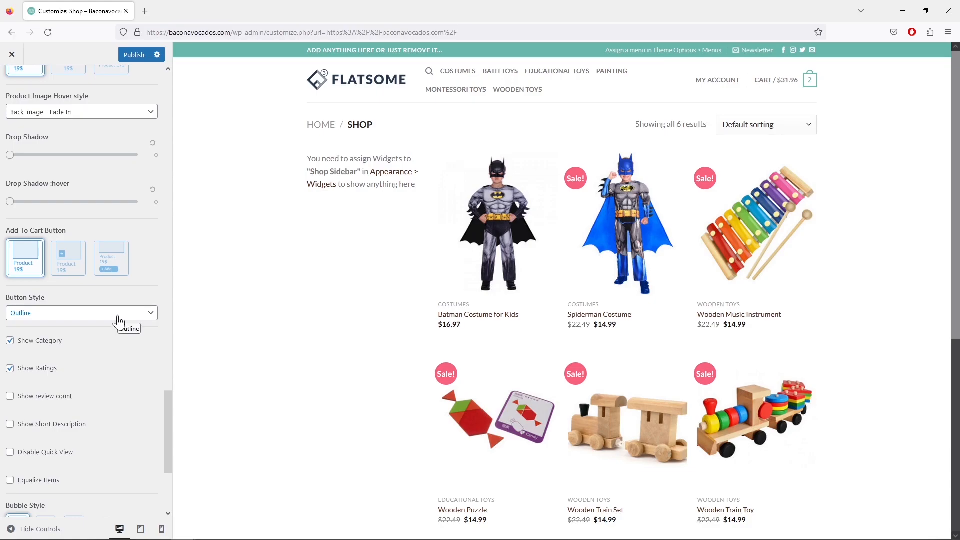
{"action": "scroll", "coordinate": [124, 322], "scroll_direction": "up", "scroll_amount": 10}
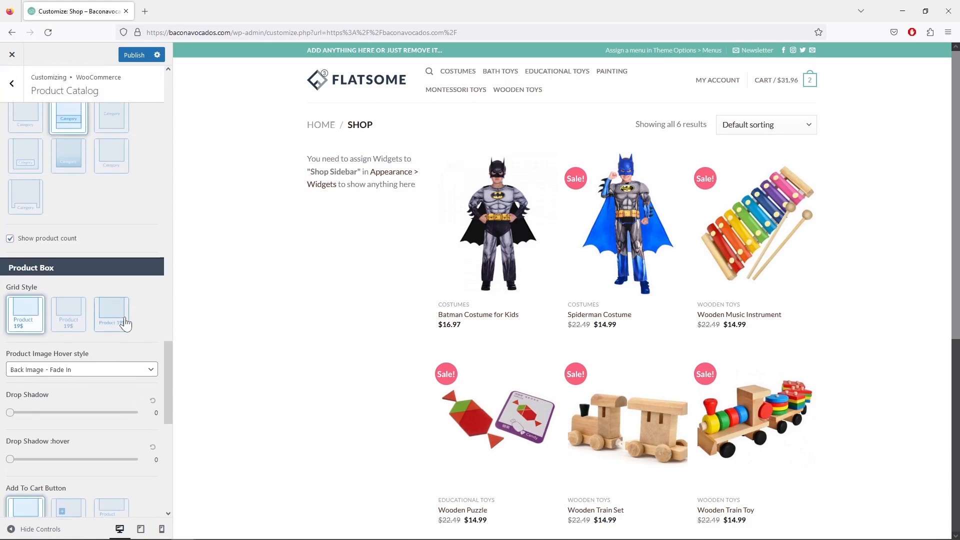
Step: Open the WooCommerce Product Page settings and preview the Batman Costume for Kids product
{"action": "left_click", "coordinate": [13, 86]}
{"action": "left_click", "coordinate": [106, 169]}
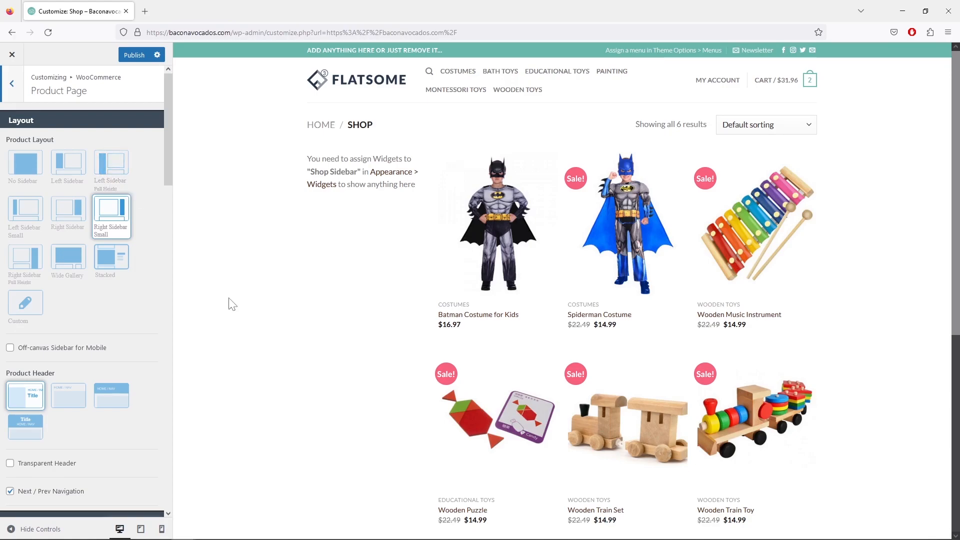
{"action": "left_click", "coordinate": [493, 215]}
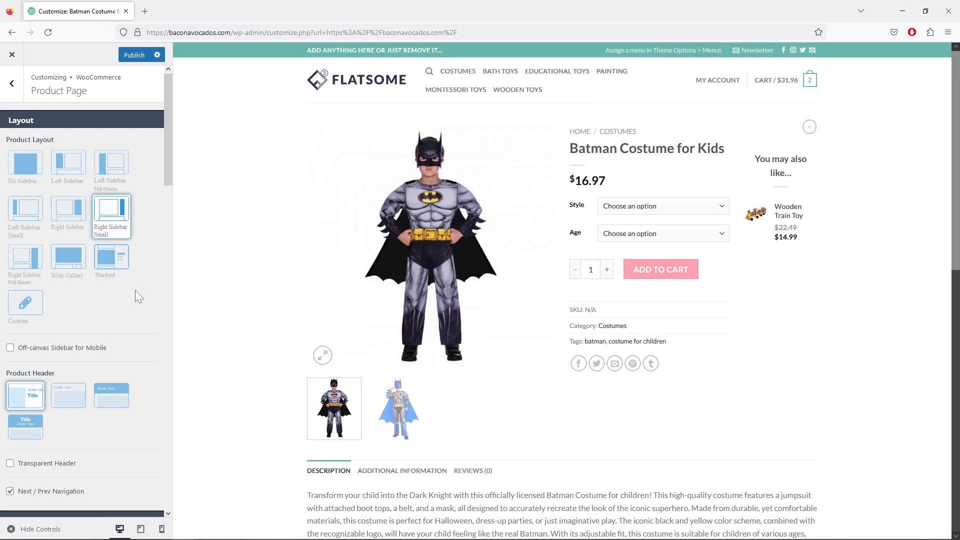
Step: Try the product image style with thumbnails beside the main image, and return to thumbnails below it
{"action": "scroll", "coordinate": [135, 292], "scroll_direction": "down", "scroll_amount": 2}
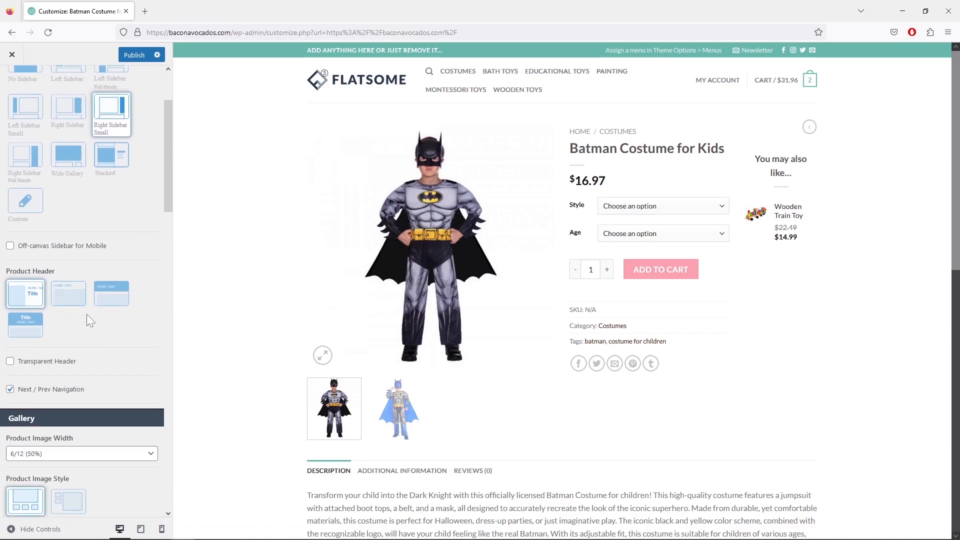
{"action": "scroll", "coordinate": [89, 315], "scroll_direction": "down", "scroll_amount": 3}
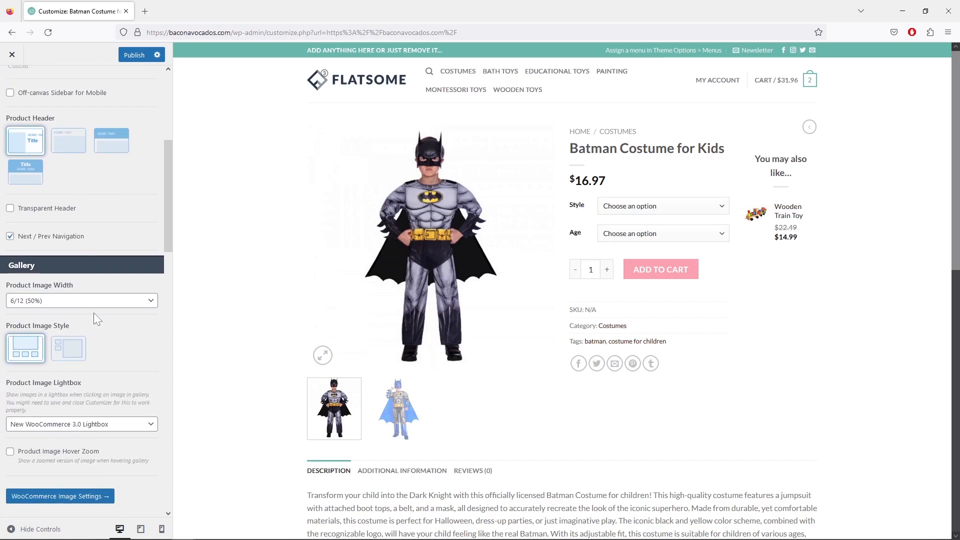
{"action": "scroll", "coordinate": [94, 313], "scroll_direction": "down", "scroll_amount": 2}
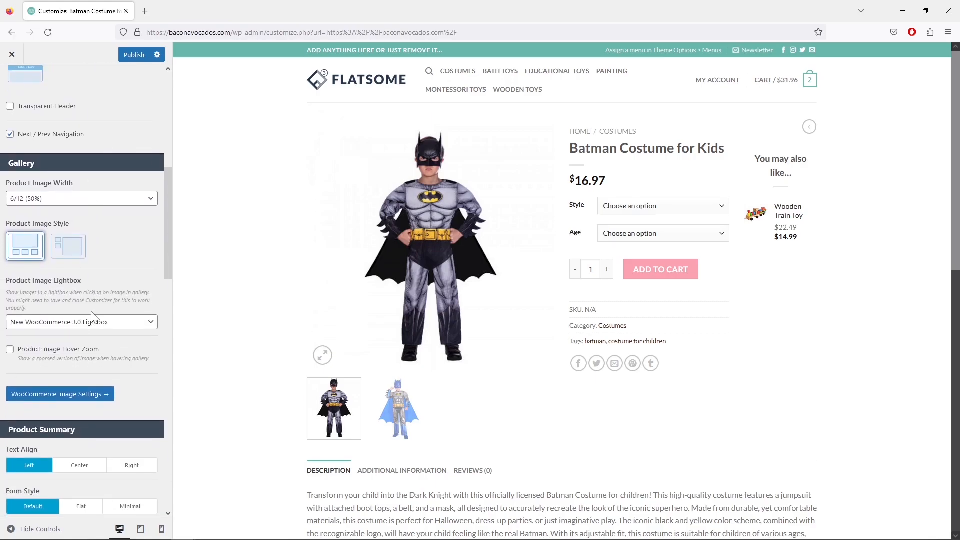
{"action": "left_click", "coordinate": [72, 245]}
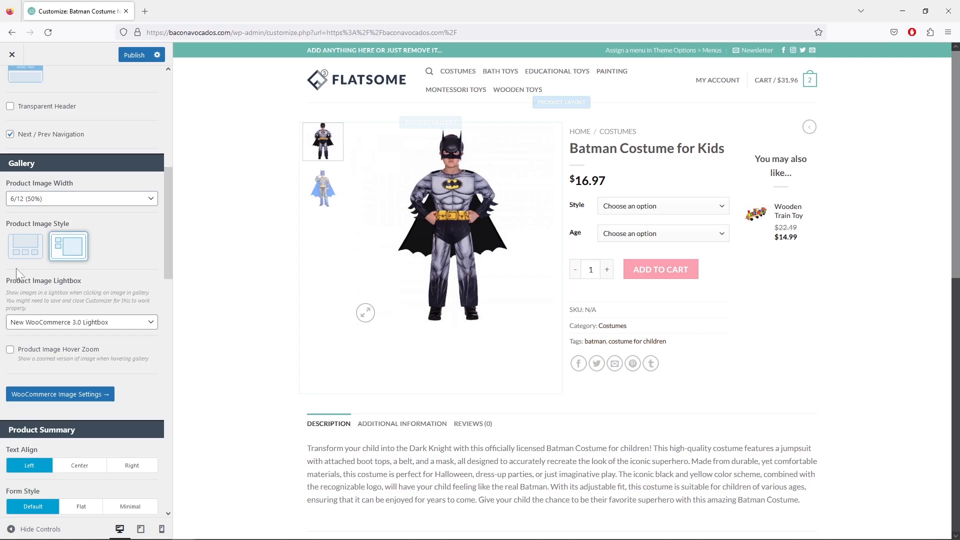
{"action": "left_click", "coordinate": [25, 255]}
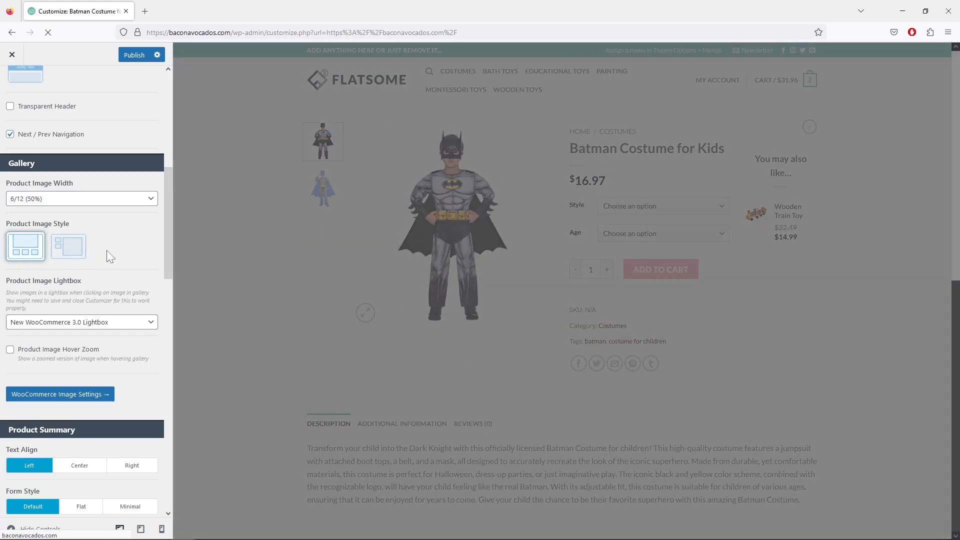
Step: Try the sticky add to cart option on the product page preview and switch it off again
{"action": "scroll", "coordinate": [106, 249], "scroll_direction": "down", "scroll_amount": 8}
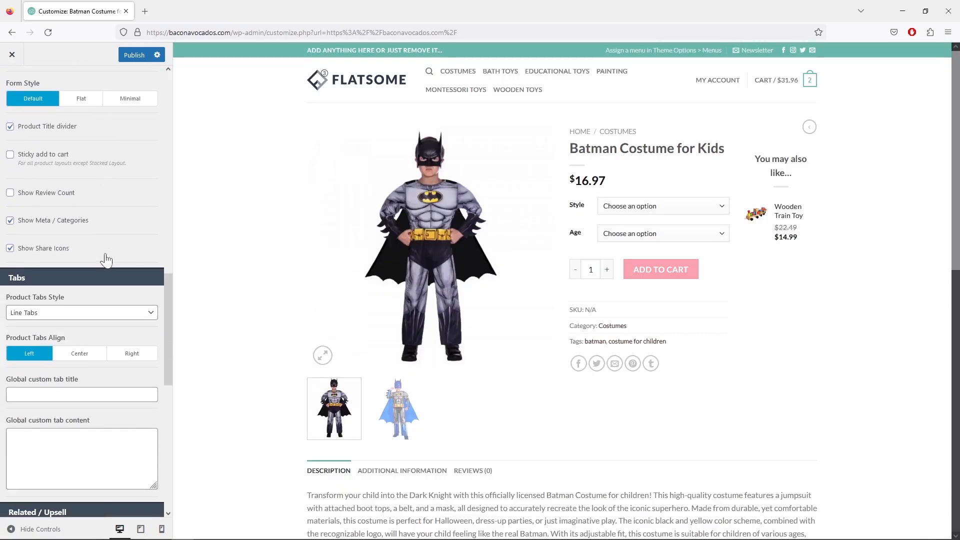
{"action": "scroll", "coordinate": [106, 253], "scroll_direction": "down", "scroll_amount": 3}
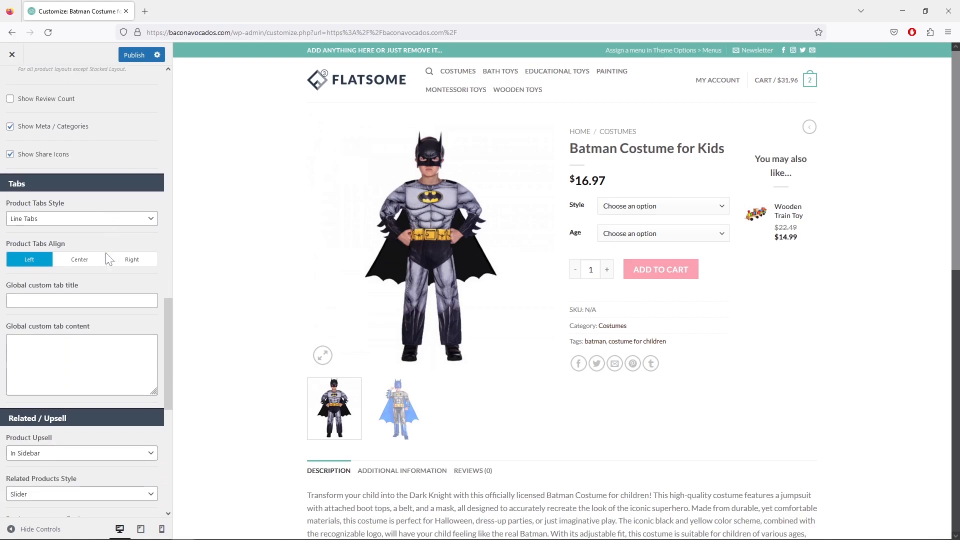
{"action": "scroll", "coordinate": [106, 253], "scroll_direction": "up", "scroll_amount": 3}
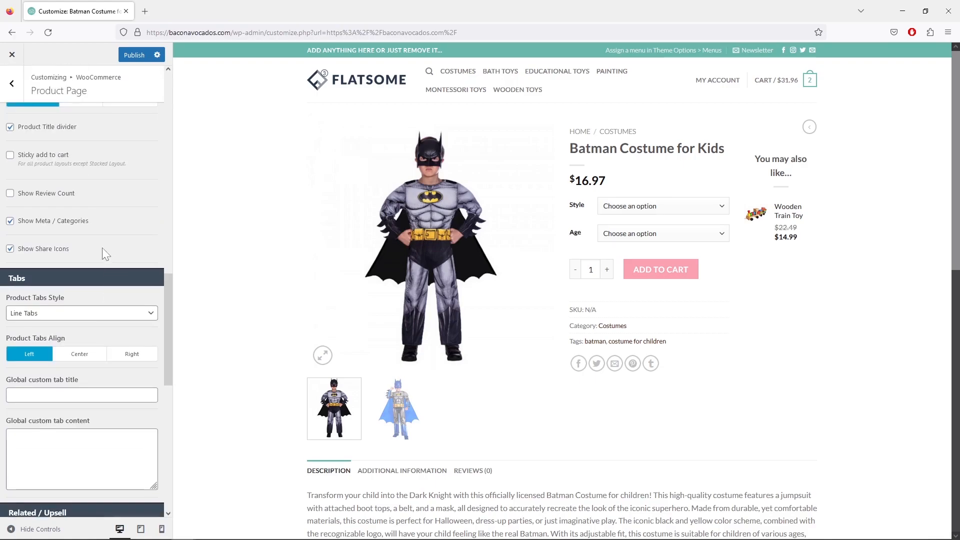
{"action": "left_click", "coordinate": [10, 155]}
{"action": "scroll", "coordinate": [467, 273], "scroll_direction": "down", "scroll_amount": 10}
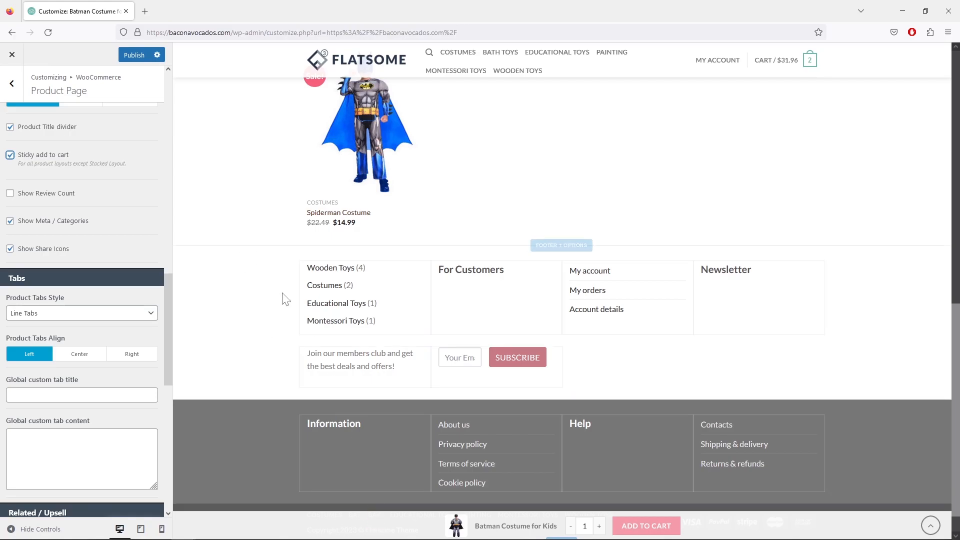
{"action": "scroll", "coordinate": [285, 300], "scroll_direction": "up", "scroll_amount": 8}
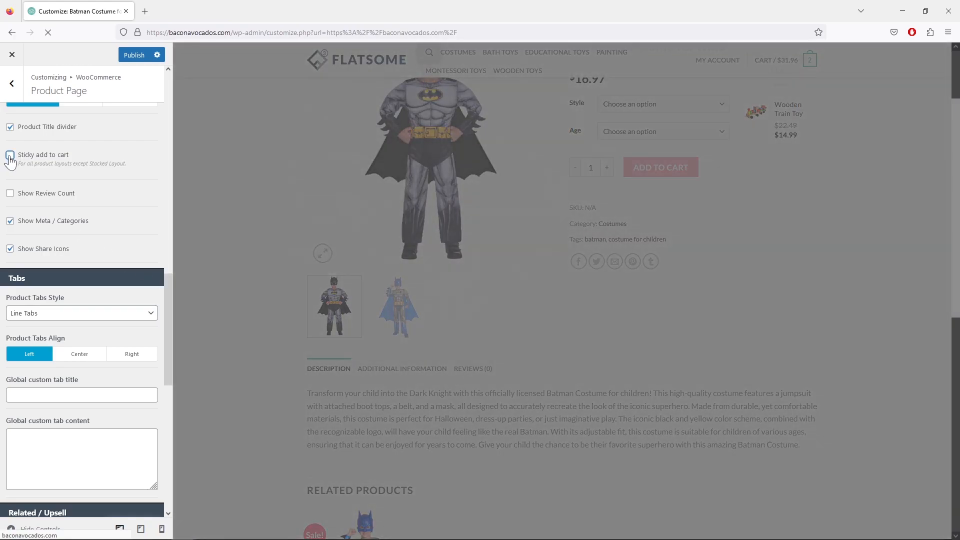
Step: Examine the product page's tabs, related and upsell products, and custom HTML options
{"action": "scroll", "coordinate": [63, 200], "scroll_direction": "down", "scroll_amount": 3}
{"action": "scroll", "coordinate": [72, 213], "scroll_direction": "down", "scroll_amount": 4}
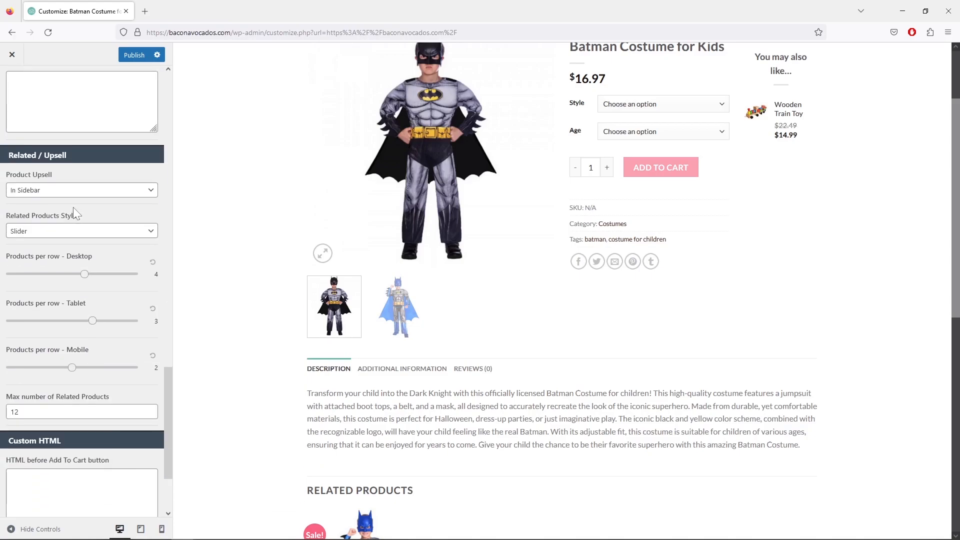
{"action": "scroll", "coordinate": [73, 214], "scroll_direction": "down", "scroll_amount": 2}
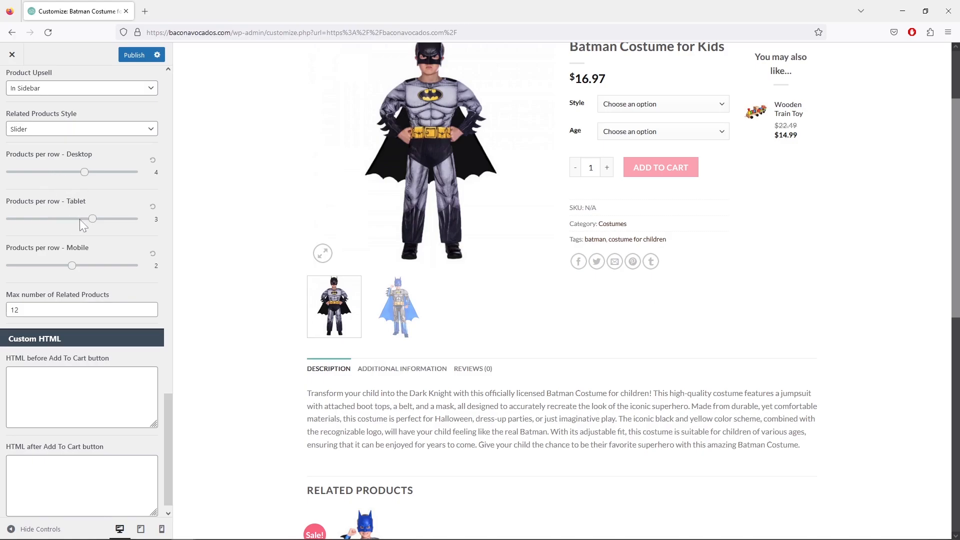
{"action": "scroll", "coordinate": [82, 223], "scroll_direction": "up", "scroll_amount": 8}
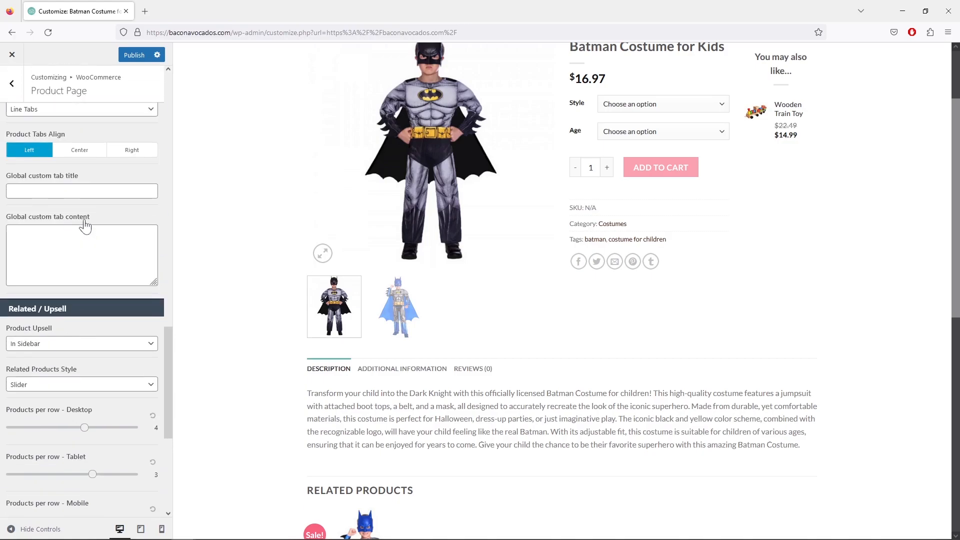
Step: Open the WooCommerce My Account settings and preview the store's My Account page
{"action": "left_click", "coordinate": [12, 84]}
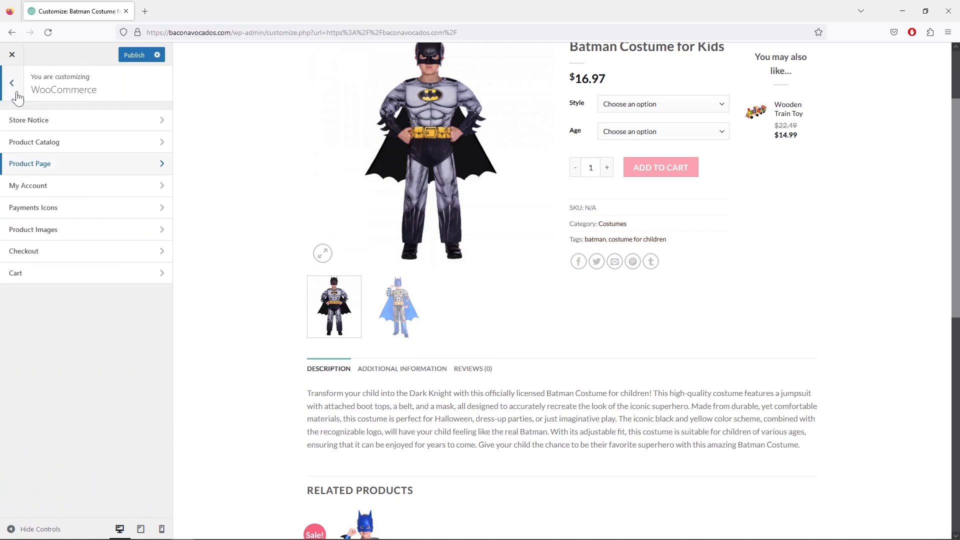
{"action": "left_click", "coordinate": [94, 192]}
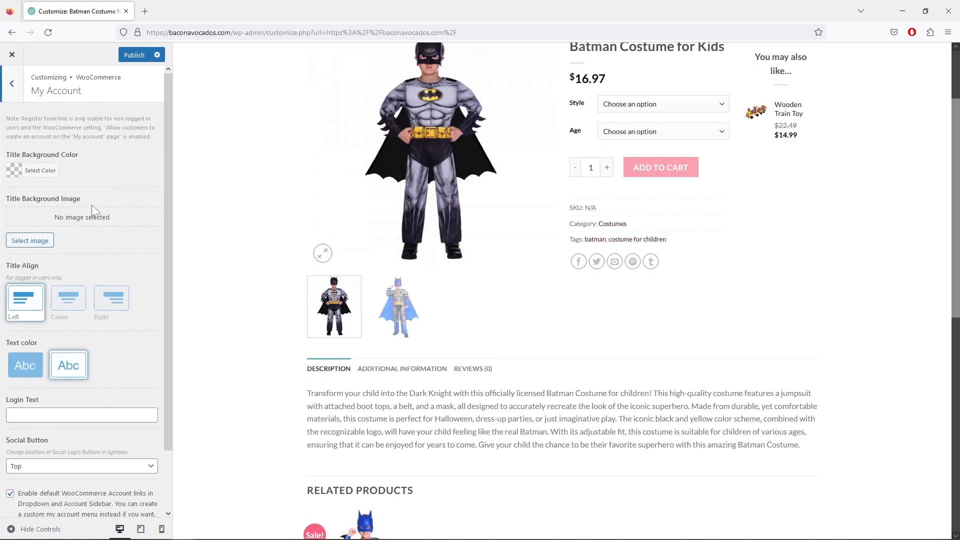
{"action": "scroll", "coordinate": [475, 249], "scroll_direction": "up", "scroll_amount": 3}
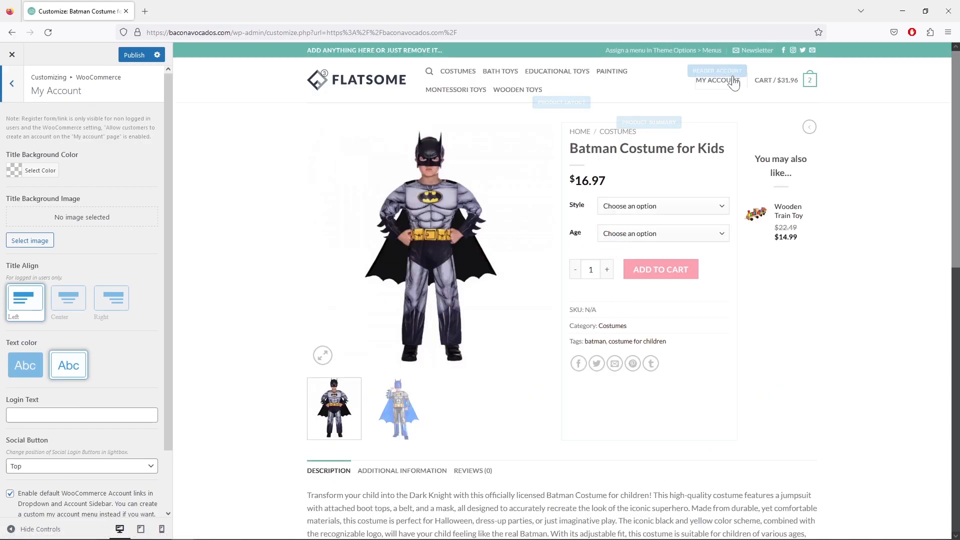
{"action": "left_click", "coordinate": [716, 82]}
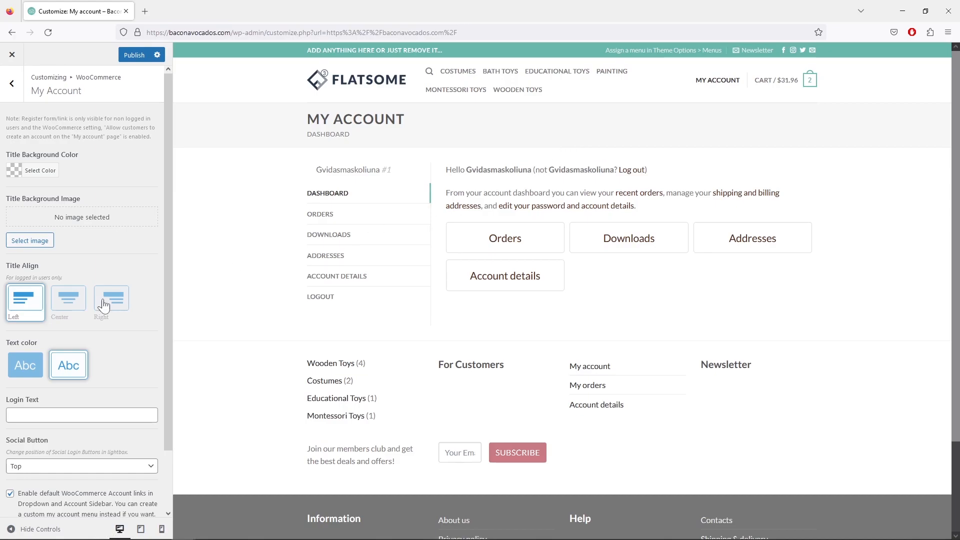
Step: Set the My Account title alignment to Center, and try the light title text color before returning to dark
{"action": "left_click", "coordinate": [74, 304]}
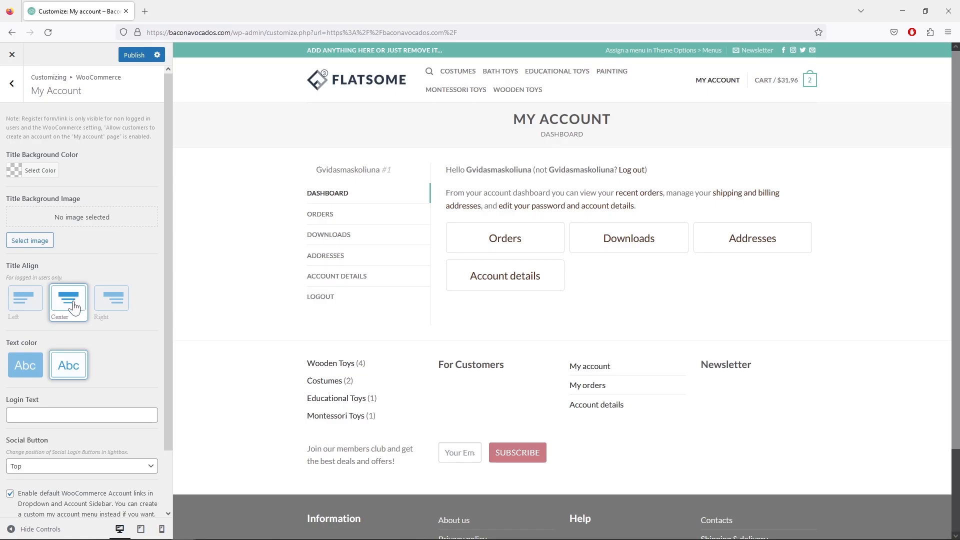
{"action": "scroll", "coordinate": [113, 275], "scroll_direction": "down", "scroll_amount": 2}
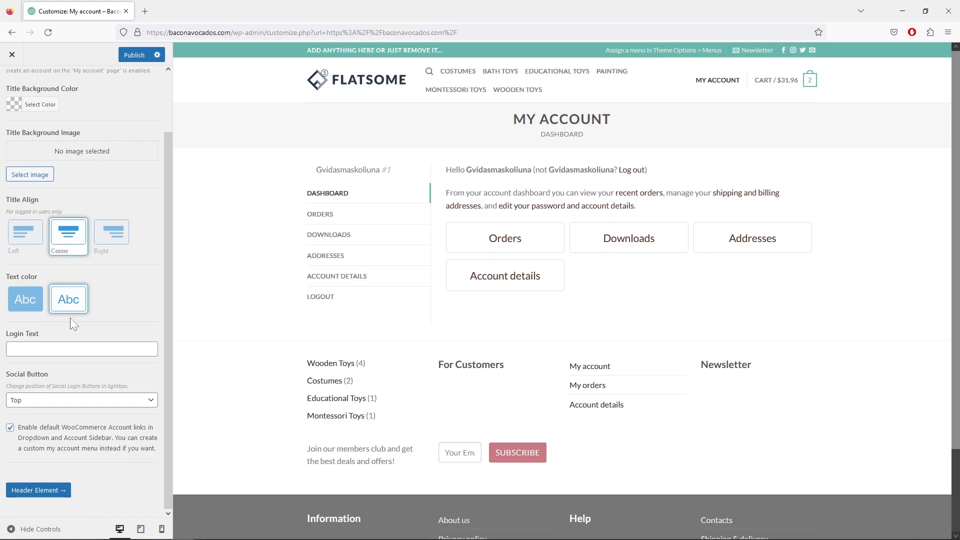
{"action": "left_click", "coordinate": [42, 308]}
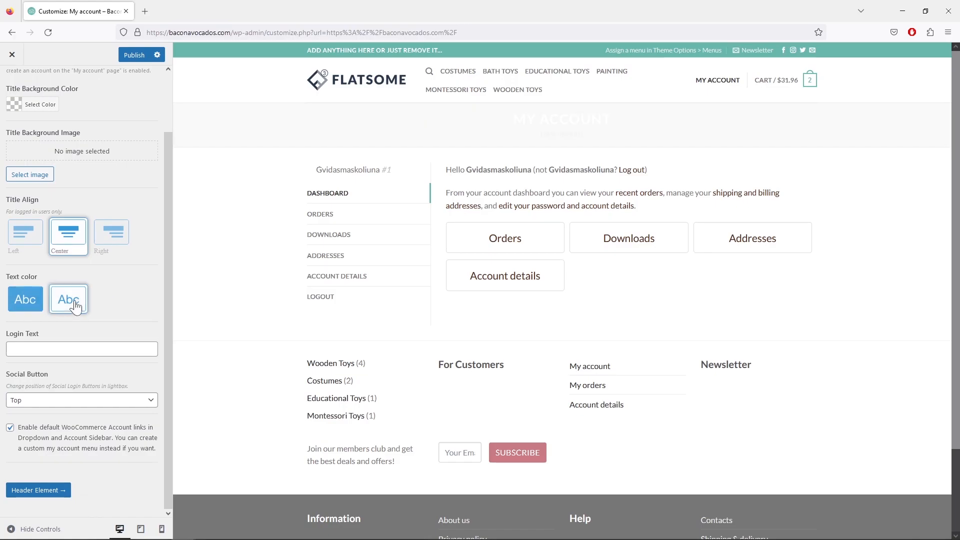
{"action": "scroll", "coordinate": [80, 308], "scroll_direction": "up", "scroll_amount": 2}
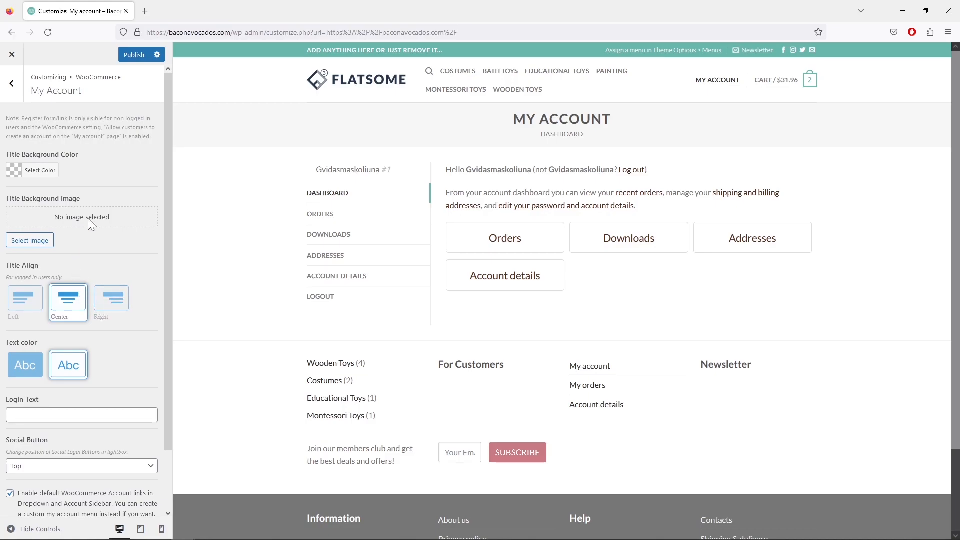
Step: Open the WooCommerce Payments Icons settings and examine the list of available payment icons
{"action": "left_click", "coordinate": [12, 83]}
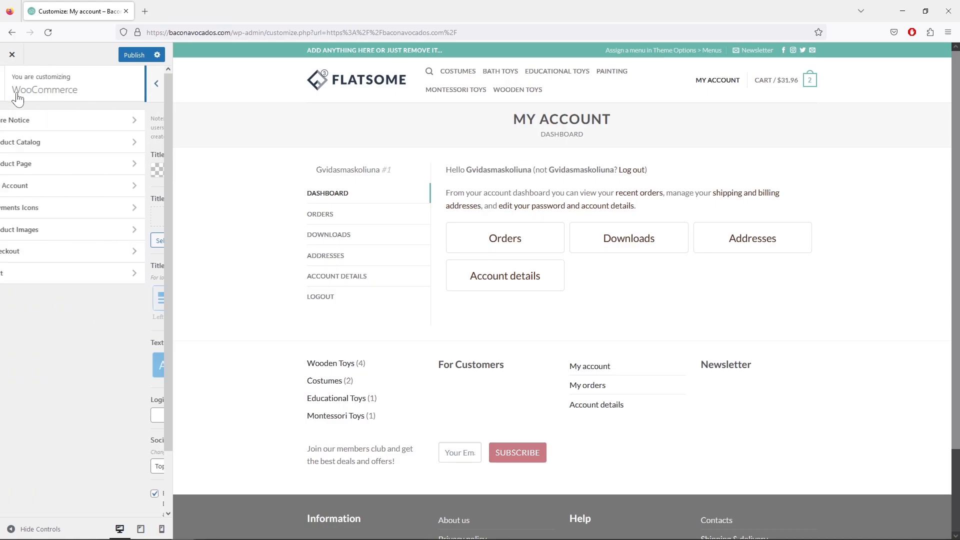
{"action": "left_click", "coordinate": [37, 207]}
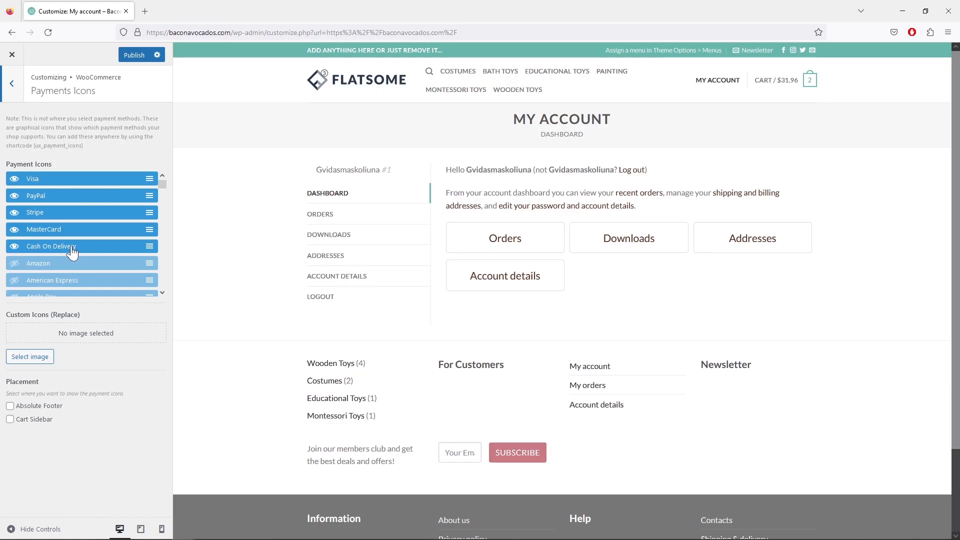
{"action": "scroll", "coordinate": [100, 243], "scroll_direction": "down", "scroll_amount": 5}
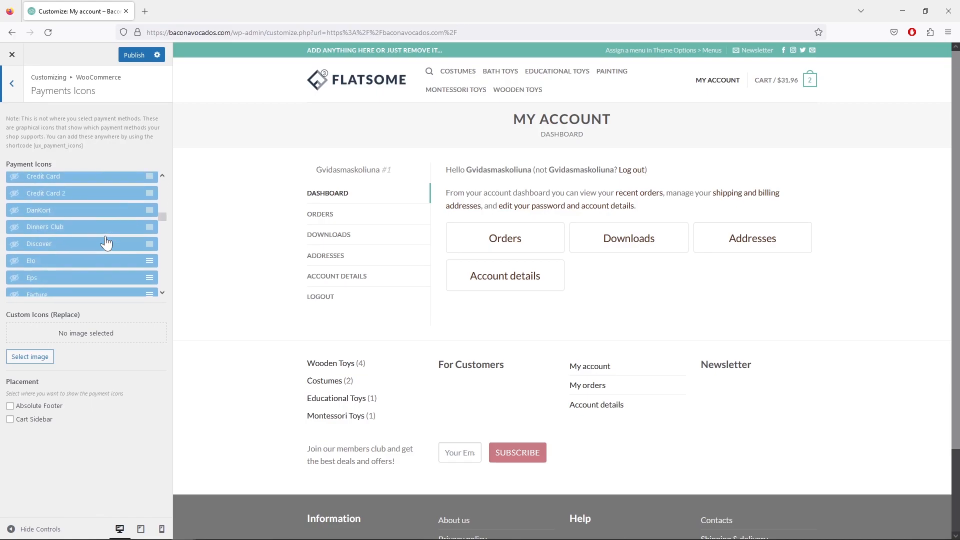
{"action": "scroll", "coordinate": [105, 244], "scroll_direction": "down", "scroll_amount": 5}
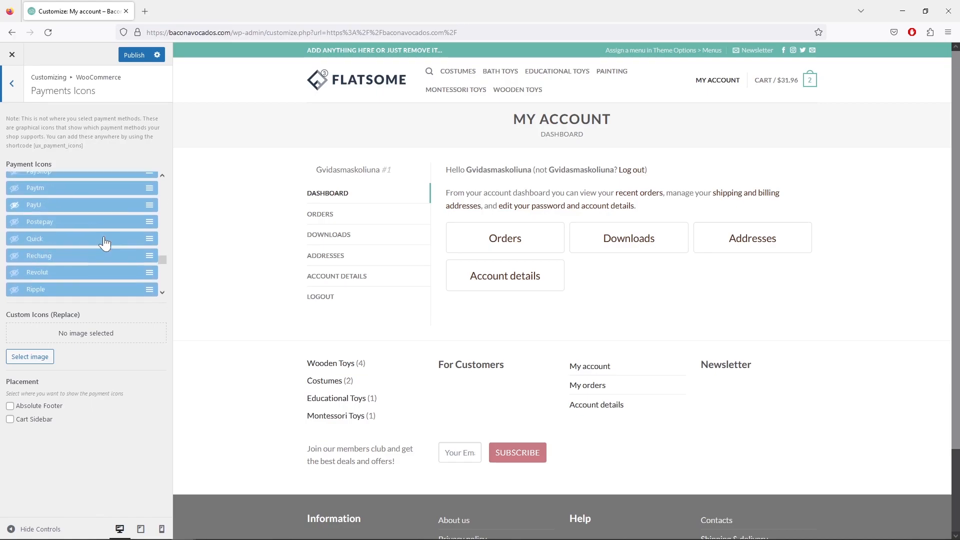
{"action": "scroll", "coordinate": [105, 242], "scroll_direction": "up", "scroll_amount": 10}
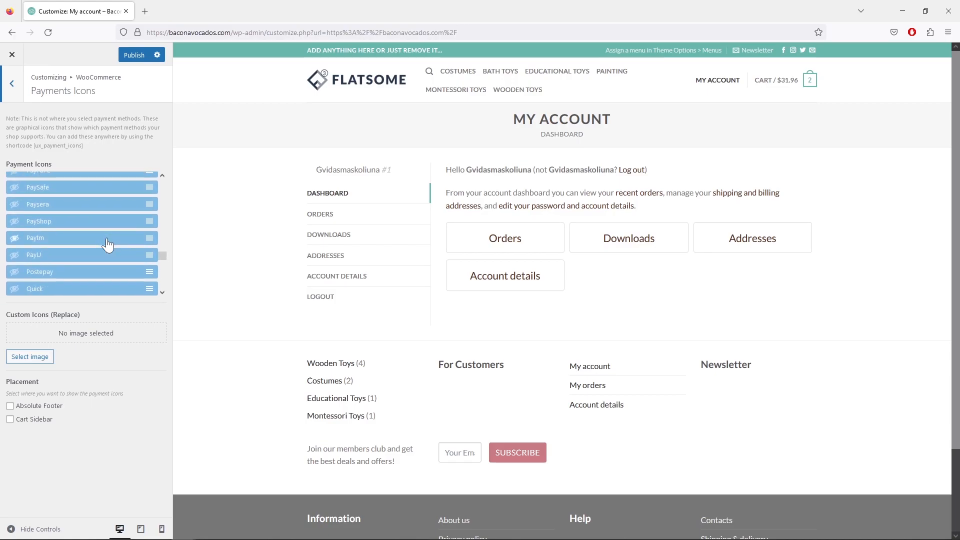
{"action": "scroll", "coordinate": [108, 244], "scroll_direction": "up", "scroll_amount": 3}
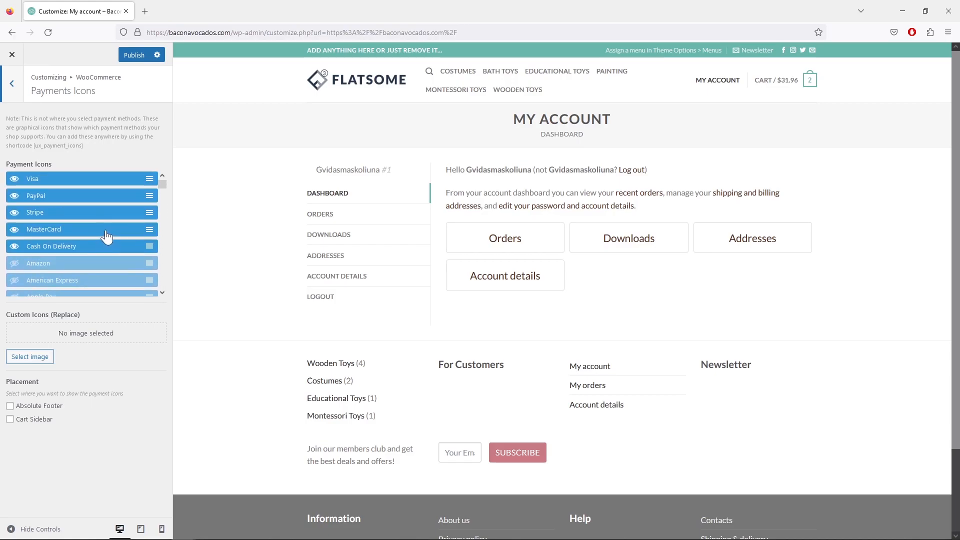
Step: Hide the Cash On Delivery payment icon and enable the Absolute Footer placement for the payment icons
{"action": "left_click", "coordinate": [15, 248]}
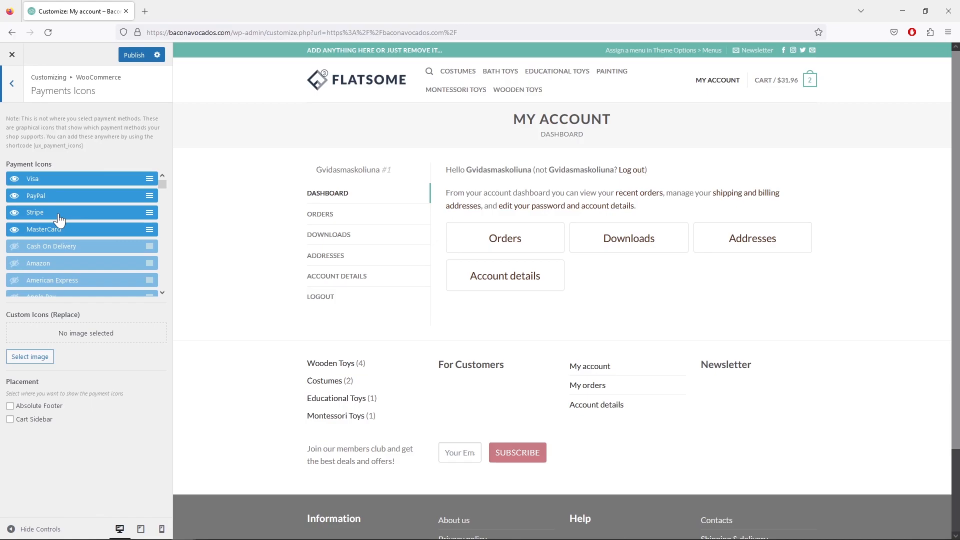
{"action": "scroll", "coordinate": [526, 397], "scroll_direction": "down", "scroll_amount": 2}
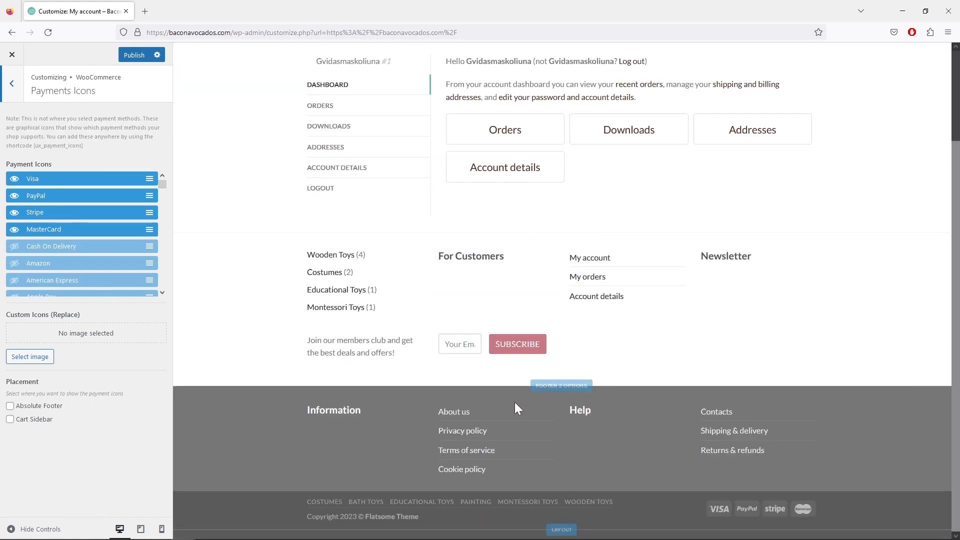
{"action": "left_click", "coordinate": [10, 406]}
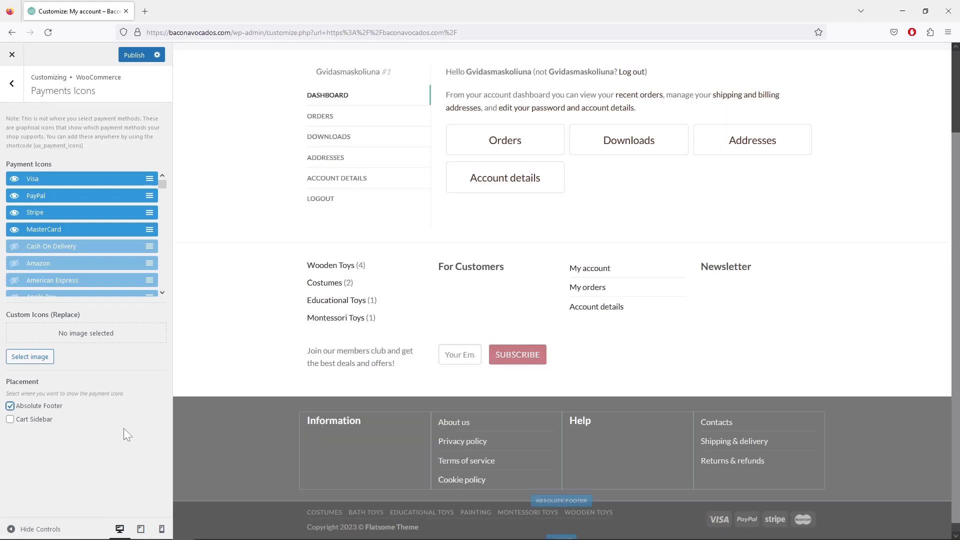
{"action": "left_click", "coordinate": [11, 406]}
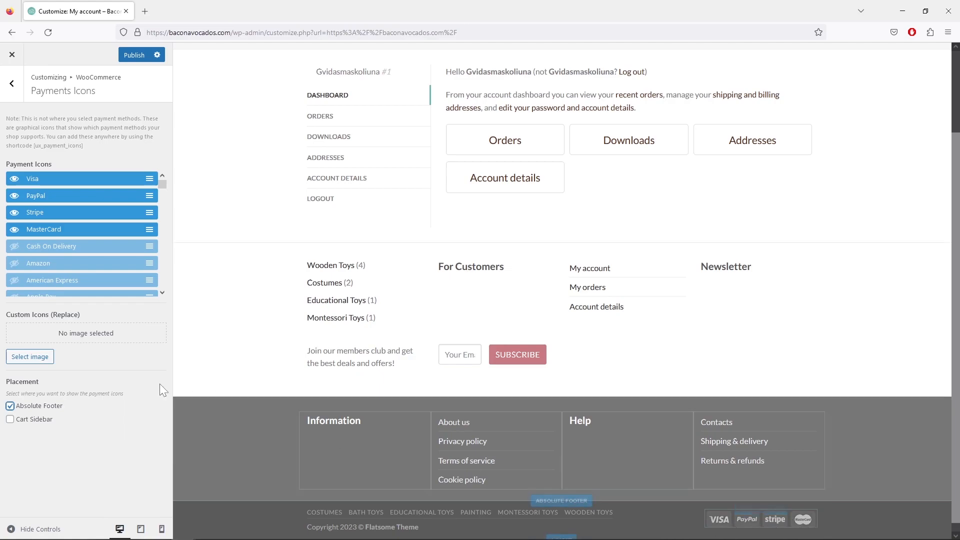
Step: Try the Cart Sidebar placement for the payment icons, preview it on the cart page, and disable it again
{"action": "left_click", "coordinate": [15, 93]}
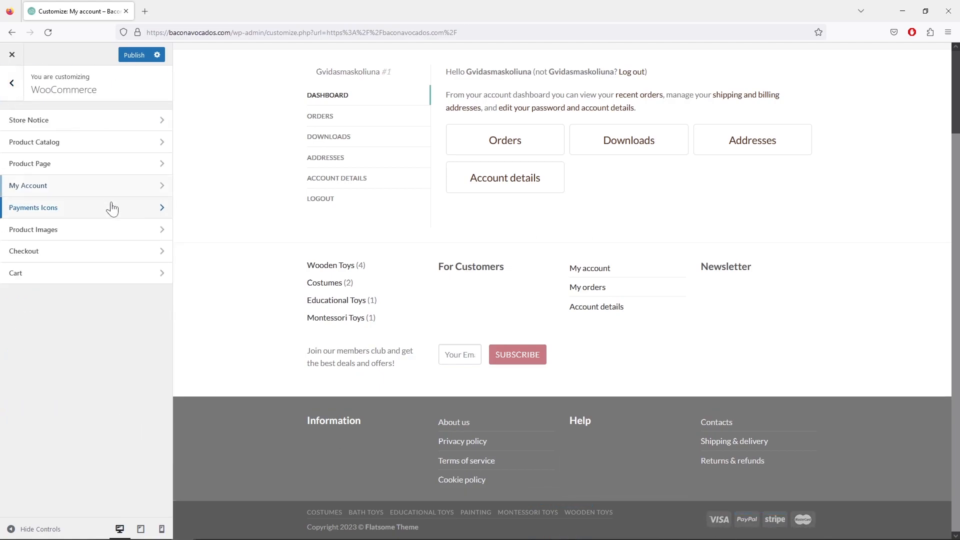
{"action": "left_click", "coordinate": [109, 207]}
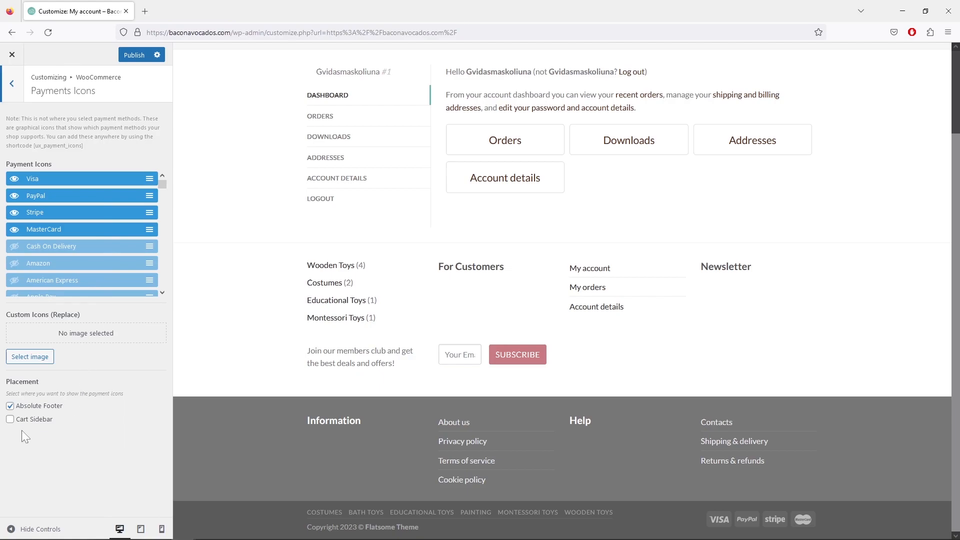
{"action": "left_click", "coordinate": [9, 421]}
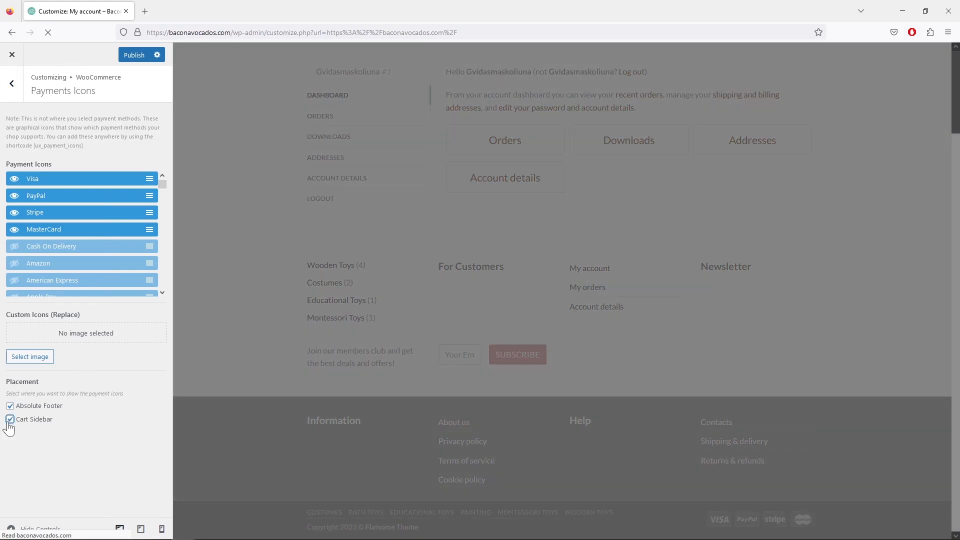
{"action": "scroll", "coordinate": [618, 340], "scroll_direction": "up", "scroll_amount": 2}
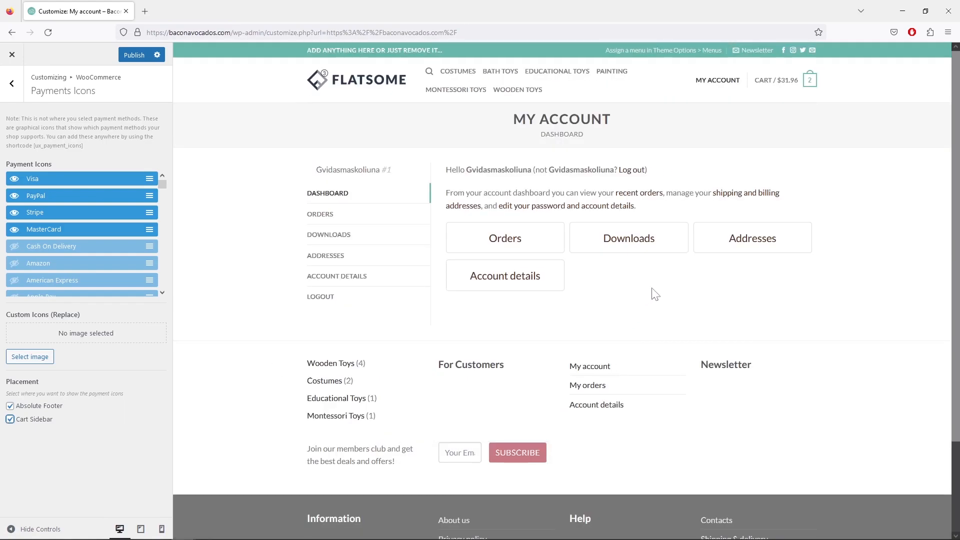
{"action": "left_click", "coordinate": [810, 82]}
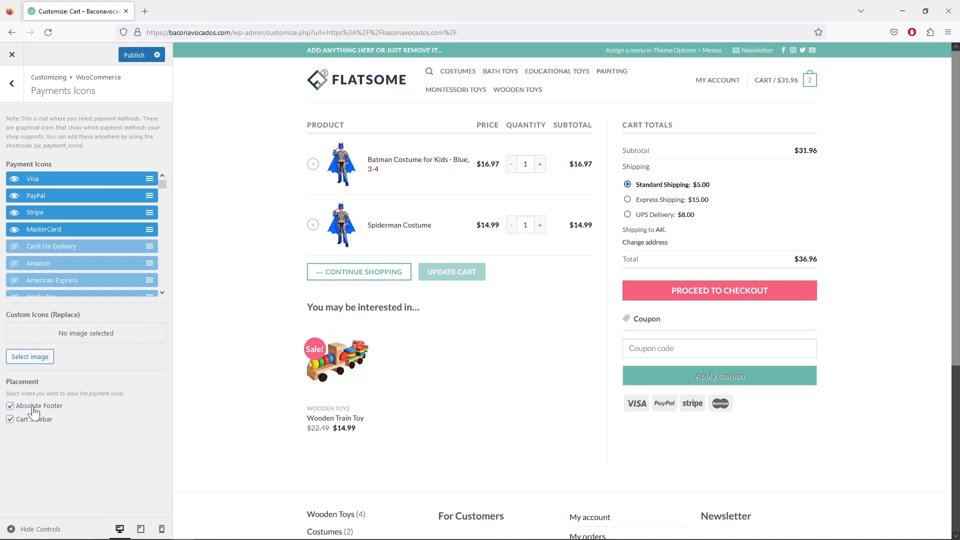
{"action": "left_click", "coordinate": [10, 419]}
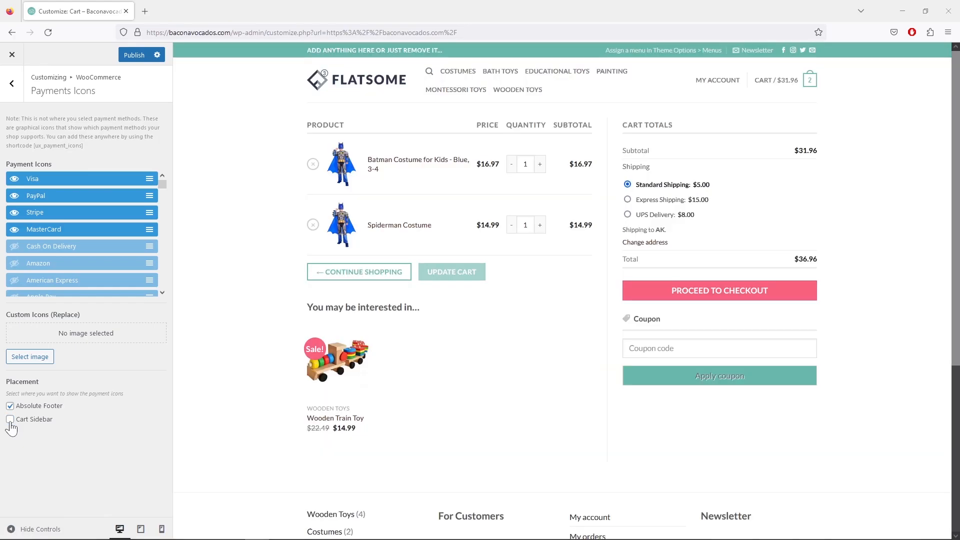
Step: Preview the store's homepage and open the WooCommerce Product Images settings
{"action": "left_click", "coordinate": [12, 83]}
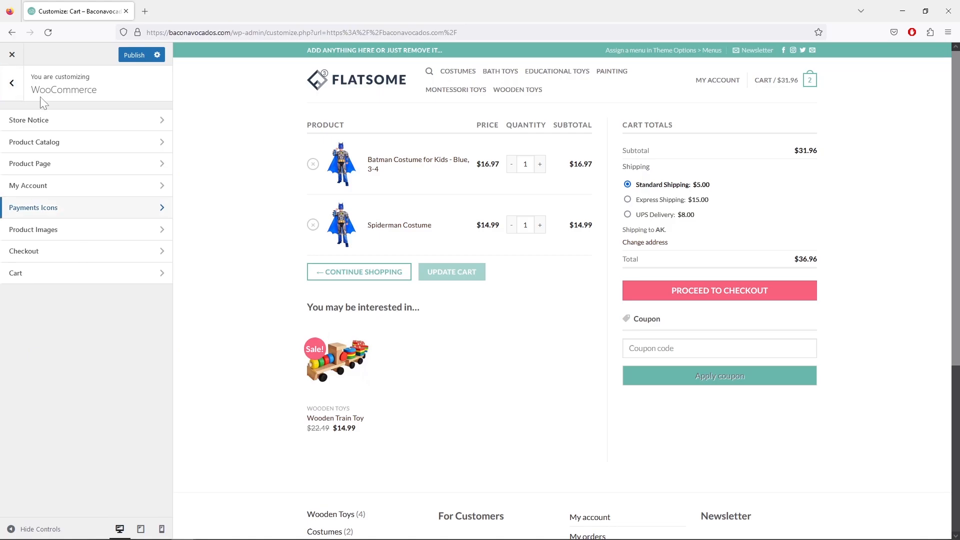
{"action": "left_click", "coordinate": [367, 80]}
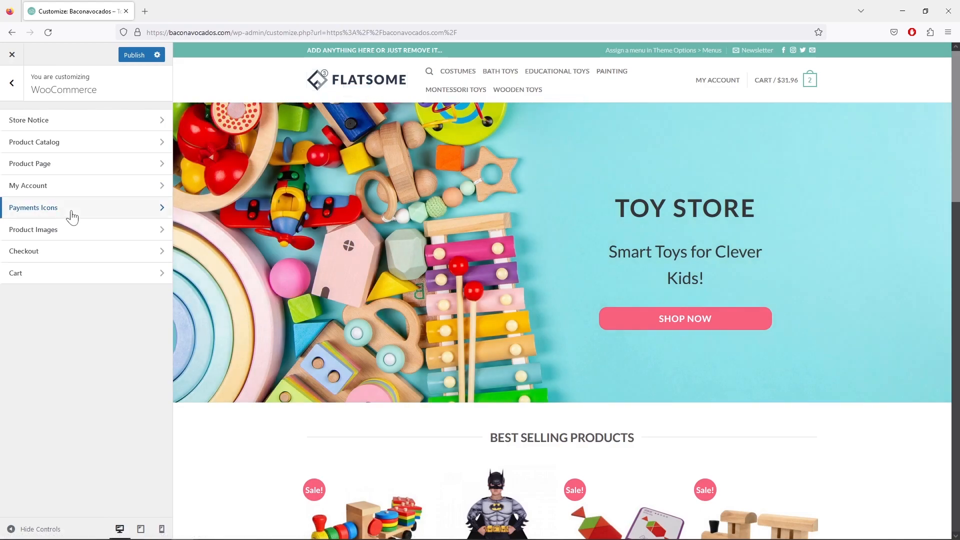
{"action": "left_click", "coordinate": [81, 233]}
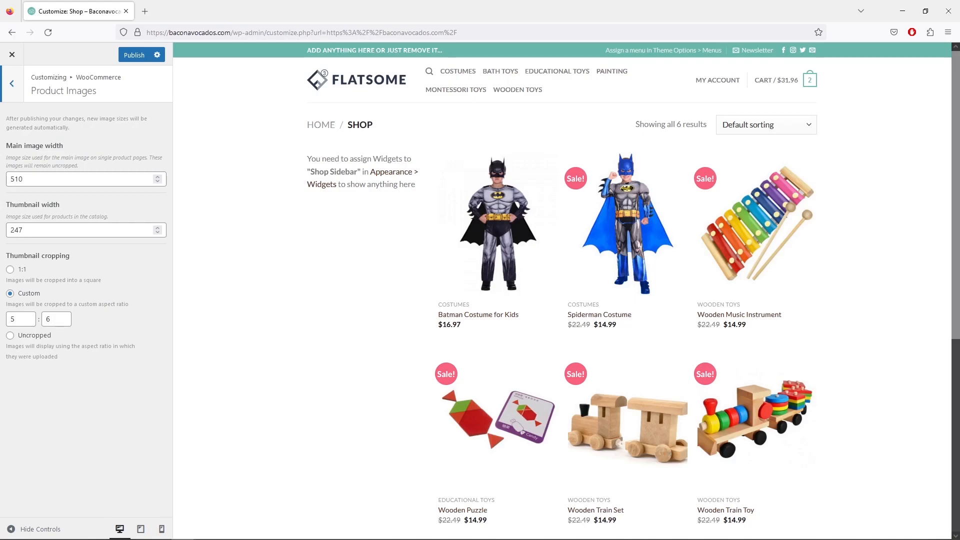
Step: Set the product thumbnail cropping to 1:1 and preview the cropped images on the shop page
{"action": "left_click", "coordinate": [10, 270]}
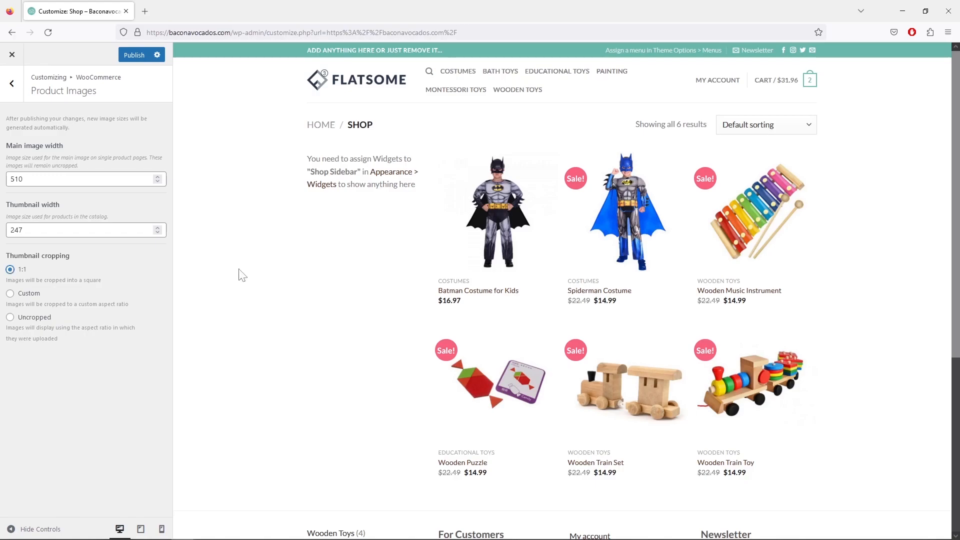
{"action": "scroll", "coordinate": [343, 306], "scroll_direction": "down", "scroll_amount": 2}
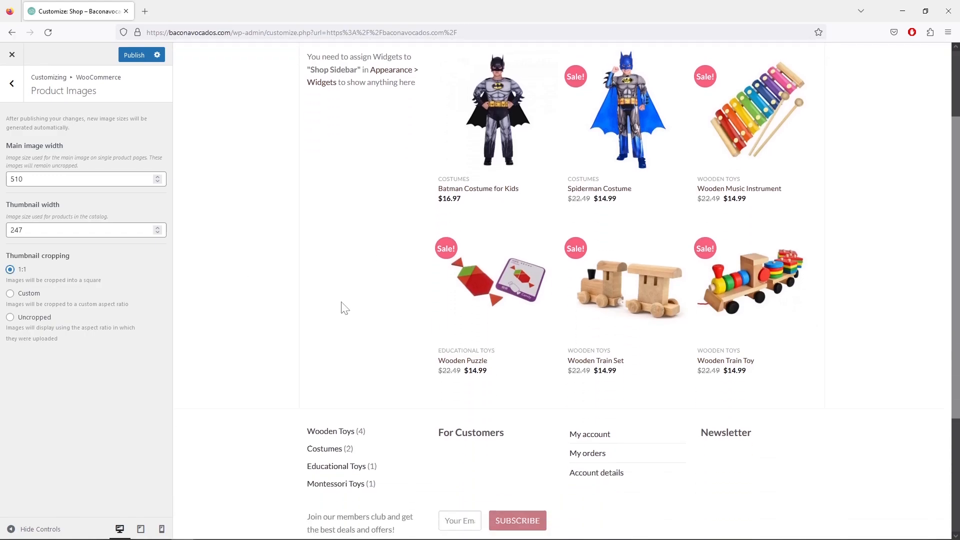
{"action": "scroll", "coordinate": [343, 306], "scroll_direction": "up", "scroll_amount": 2}
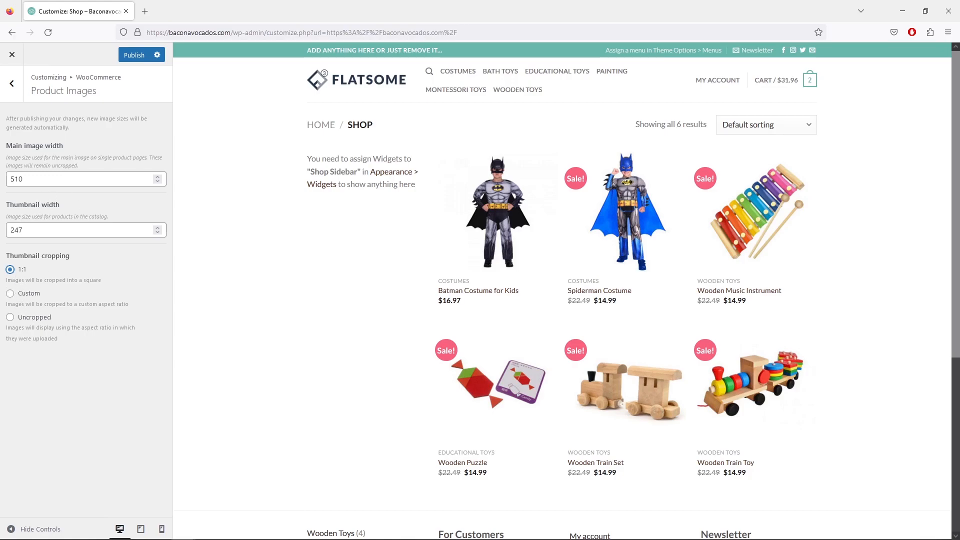
{"action": "left_click", "coordinate": [11, 83]}
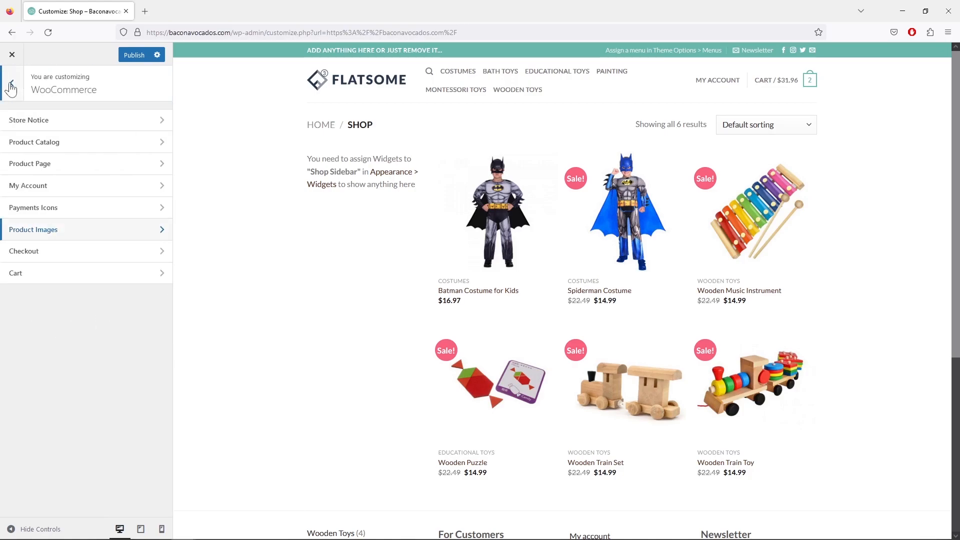
Step: In the WooCommerce Checkout settings, enable moving the E-mail field to first position and review the checkout form
{"action": "left_click", "coordinate": [112, 252]}
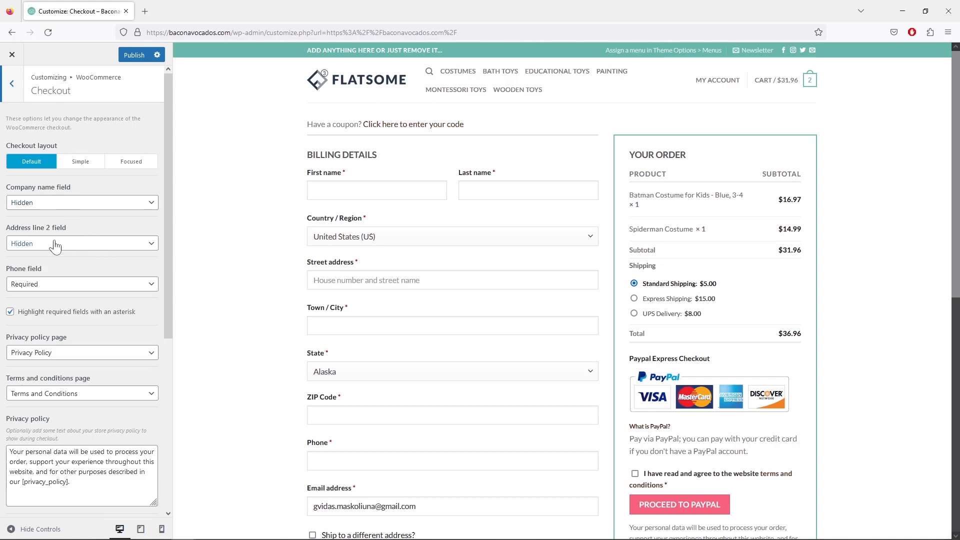
{"action": "scroll", "coordinate": [291, 331], "scroll_direction": "down", "scroll_amount": 2}
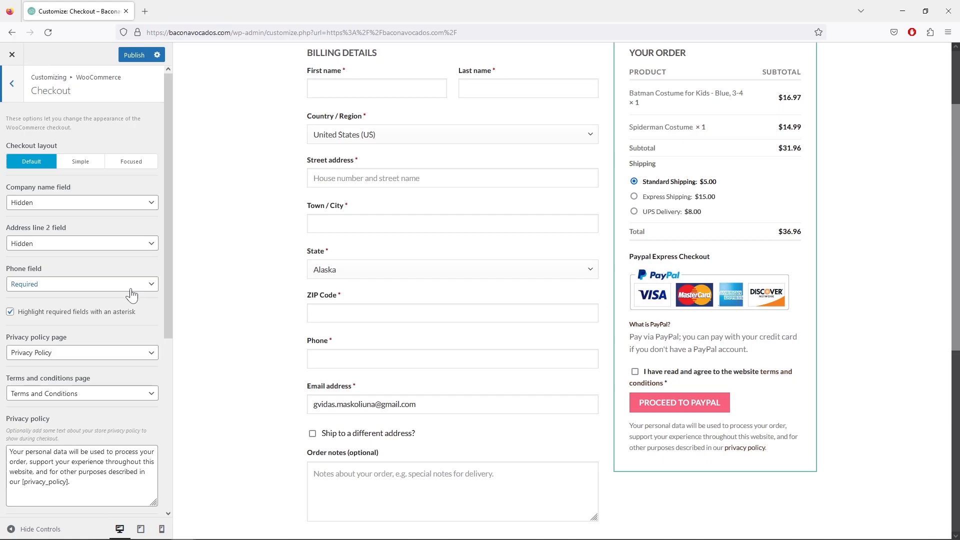
{"action": "scroll", "coordinate": [132, 291], "scroll_direction": "down", "scroll_amount": 5}
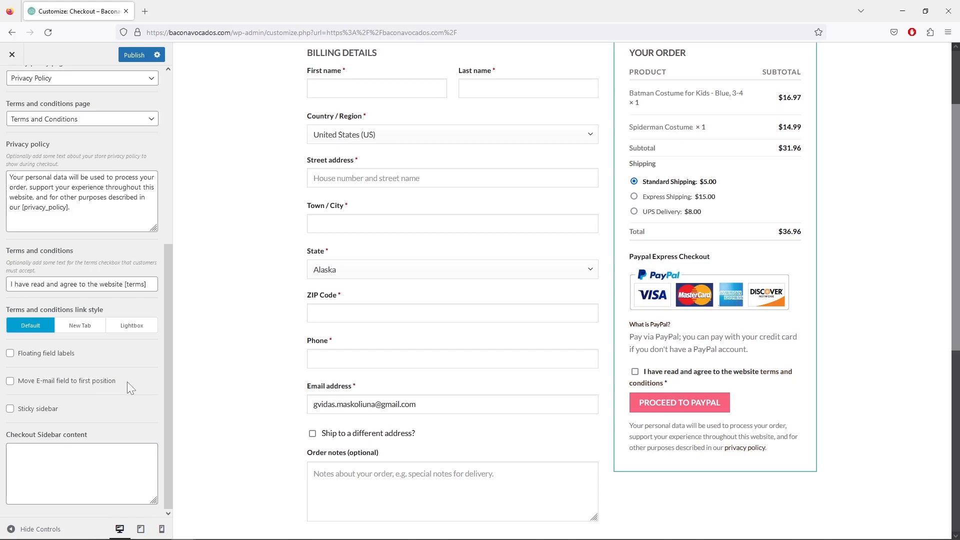
{"action": "left_click", "coordinate": [29, 386]}
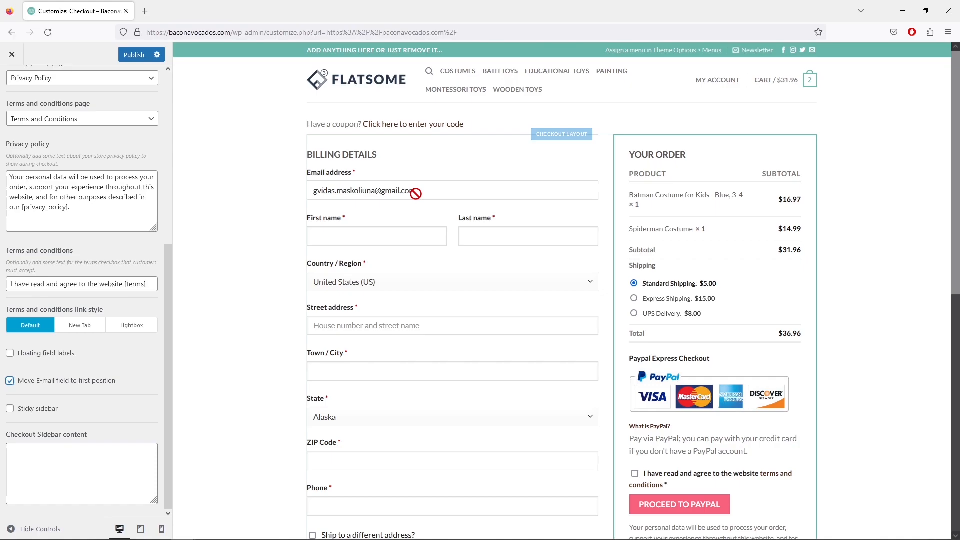
{"action": "scroll", "coordinate": [128, 242], "scroll_direction": "up", "scroll_amount": 6}
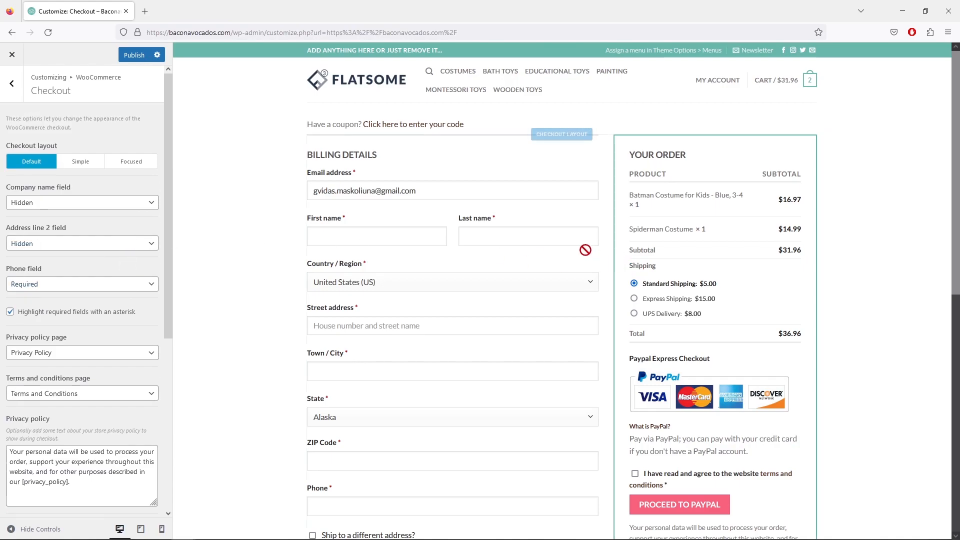
{"action": "scroll", "coordinate": [584, 252], "scroll_direction": "down", "scroll_amount": 5}
{"action": "scroll", "coordinate": [584, 258], "scroll_direction": "up", "scroll_amount": 2}
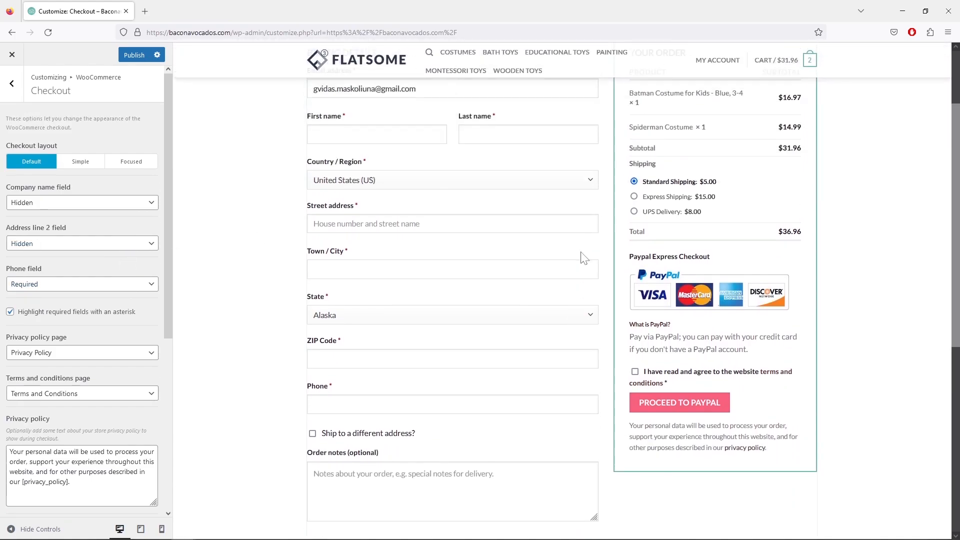
{"action": "scroll", "coordinate": [579, 256], "scroll_direction": "up", "scroll_amount": 3}
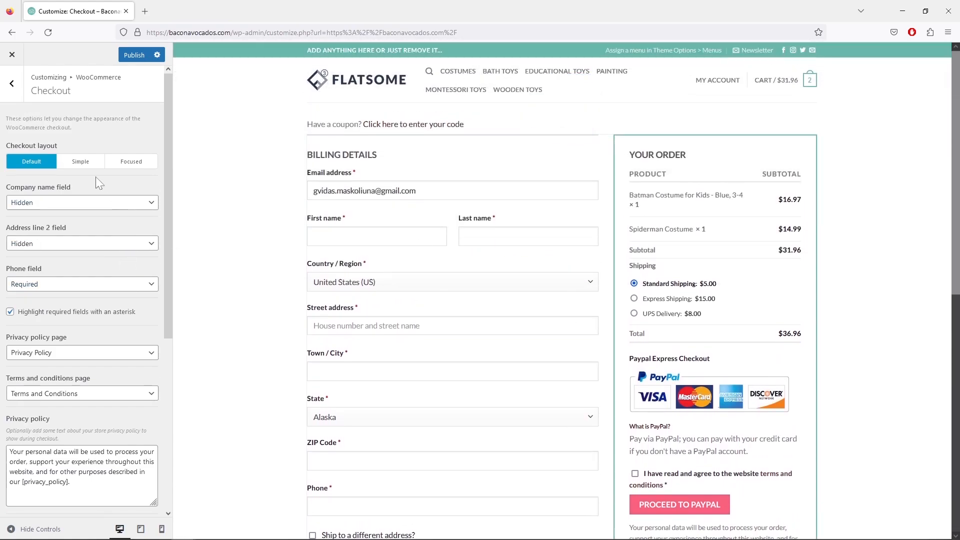
Step: Compare the Simple and Focused checkout layouts in the preview and set the checkout layout to Simple
{"action": "left_click", "coordinate": [78, 164]}
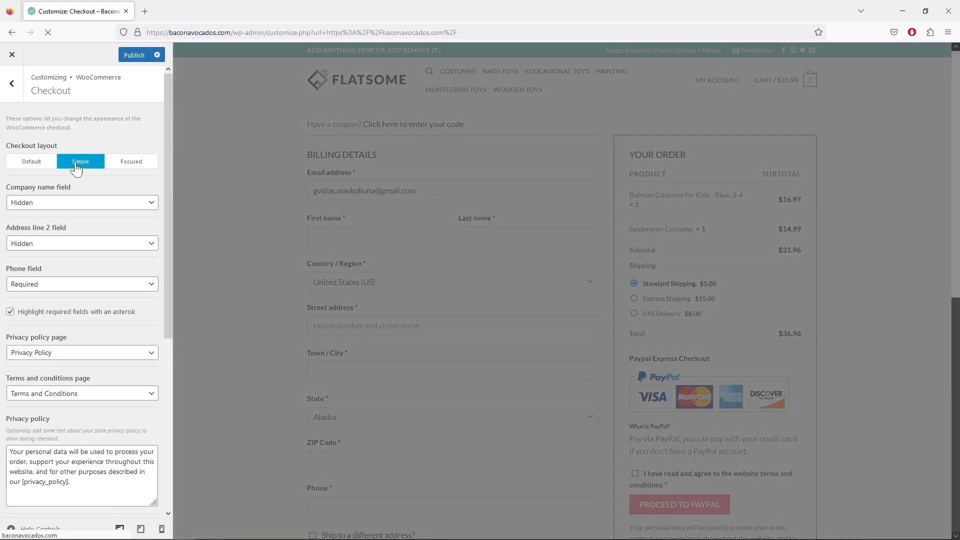
{"action": "scroll", "coordinate": [393, 250], "scroll_direction": "down", "scroll_amount": 3}
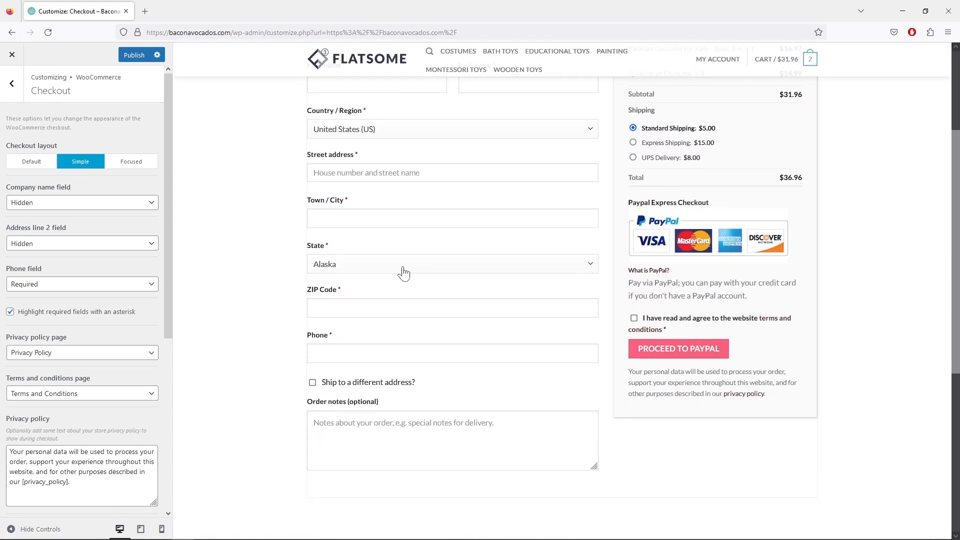
{"action": "scroll", "coordinate": [403, 272], "scroll_direction": "up", "scroll_amount": 2}
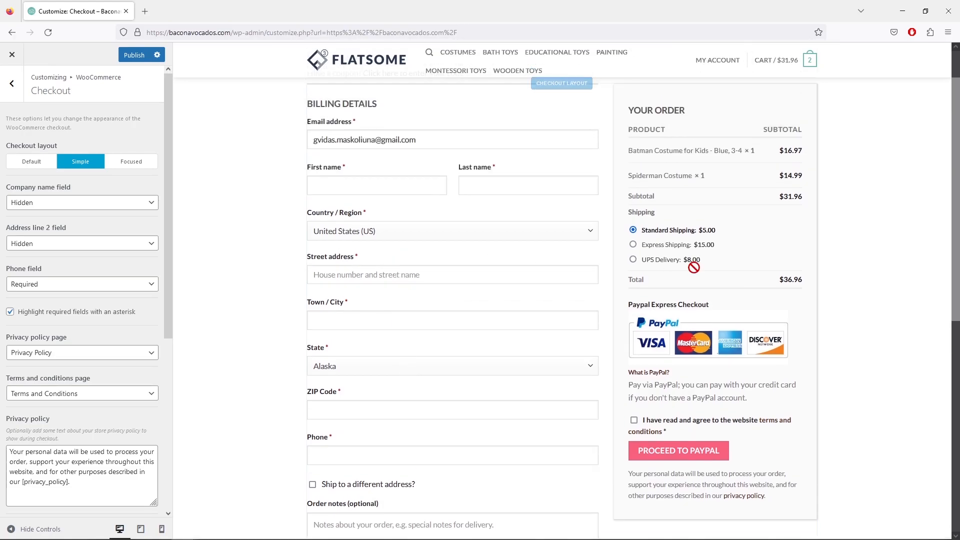
{"action": "scroll", "coordinate": [693, 267], "scroll_direction": "up", "scroll_amount": 1}
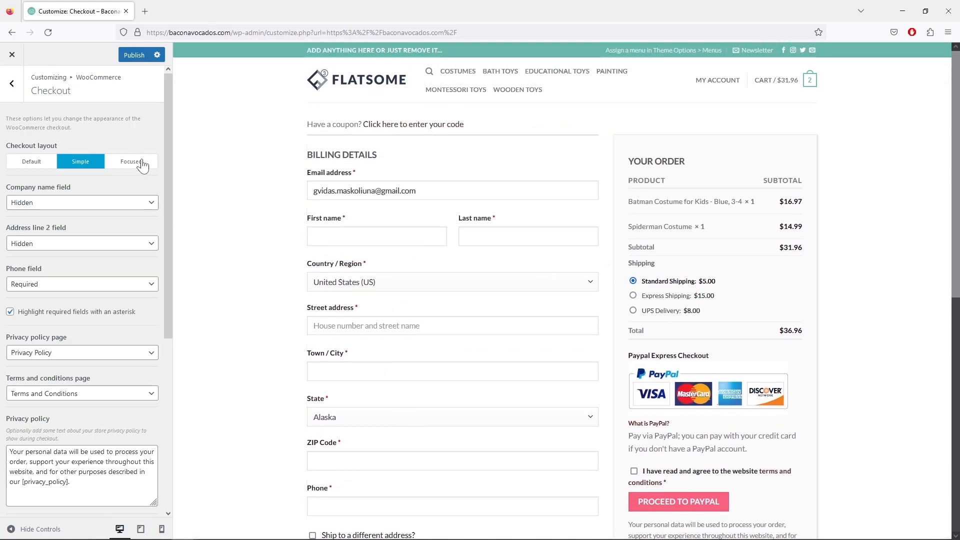
{"action": "left_click", "coordinate": [131, 162]}
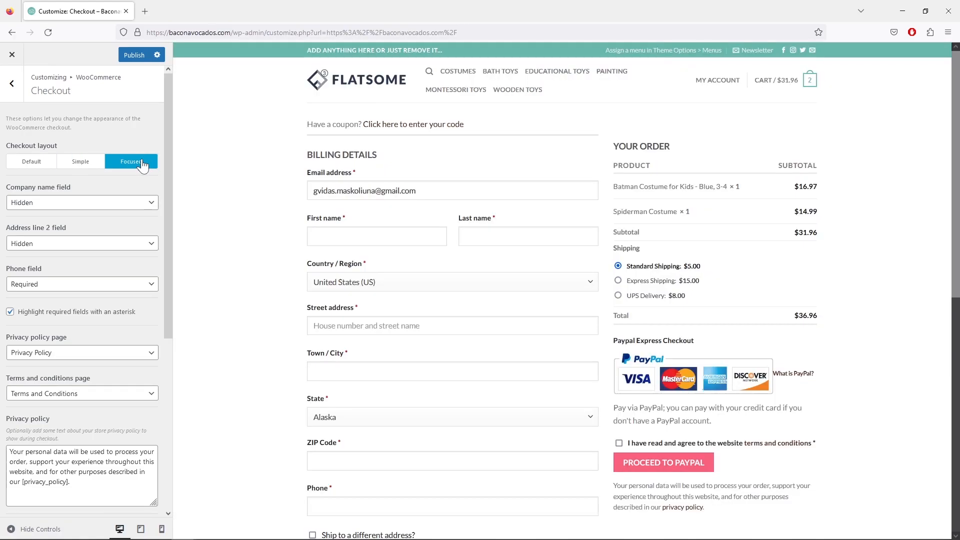
{"action": "left_click", "coordinate": [82, 170]}
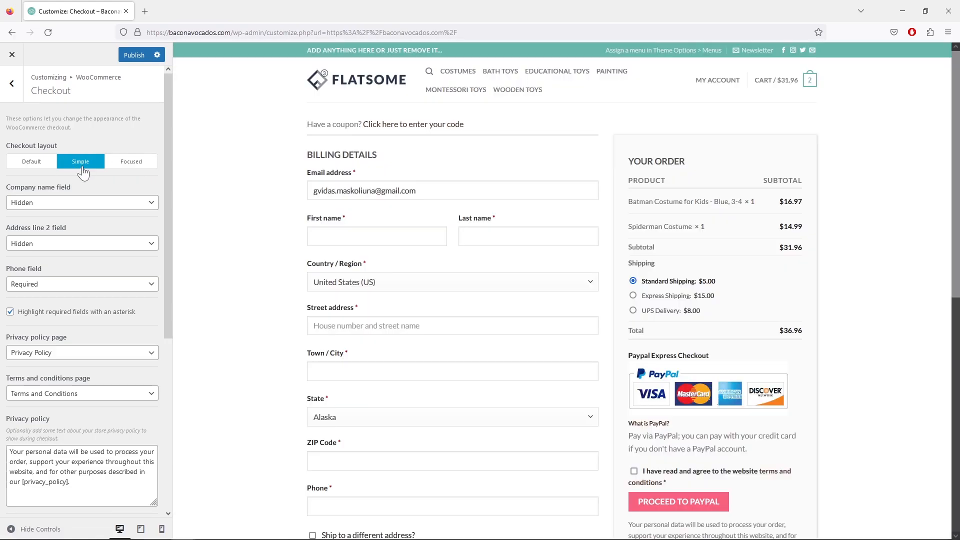
{"action": "left_click", "coordinate": [12, 84]}
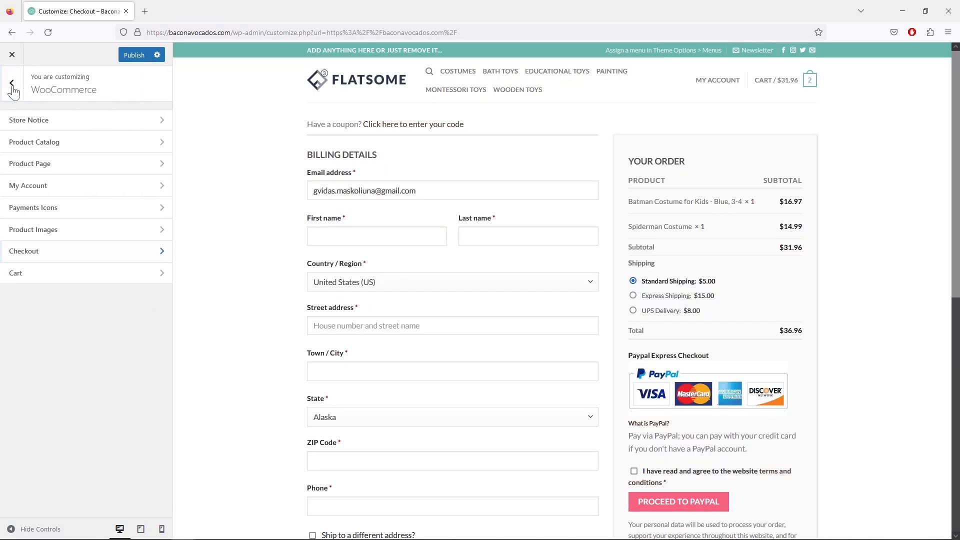
Step: Open the WooCommerce Cart settings with the cart page in preview, try the Simple layout, and set the cart layout to Focused
{"action": "left_click", "coordinate": [106, 278]}
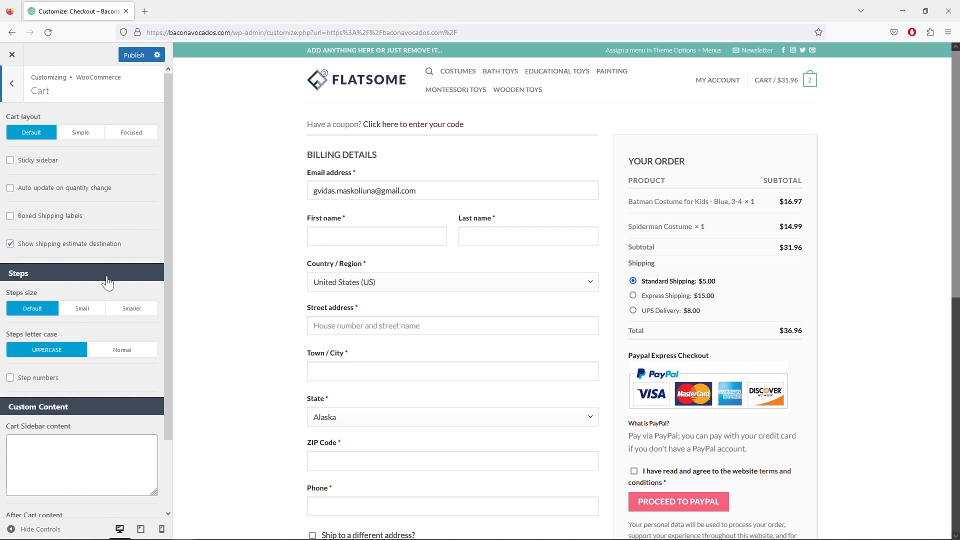
{"action": "left_click", "coordinate": [809, 79]}
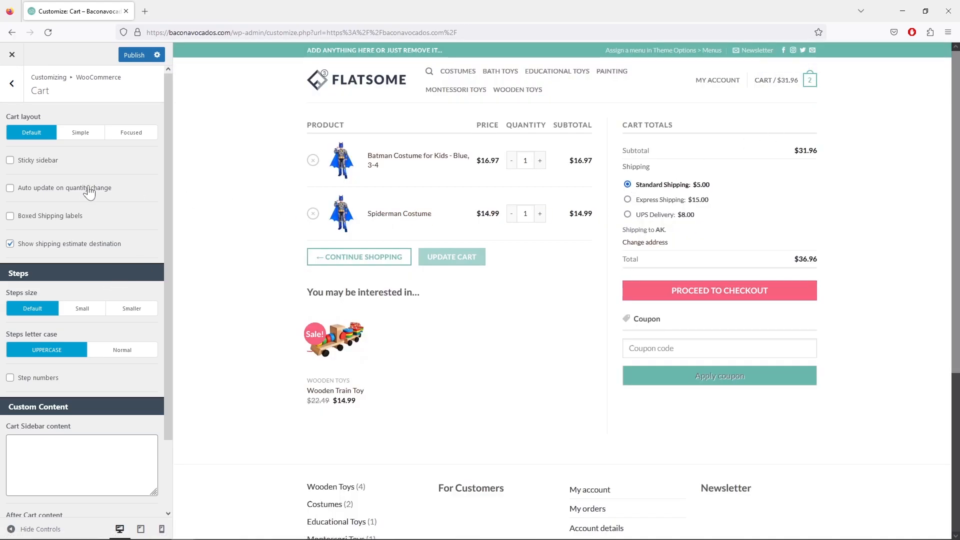
{"action": "left_click", "coordinate": [81, 133]}
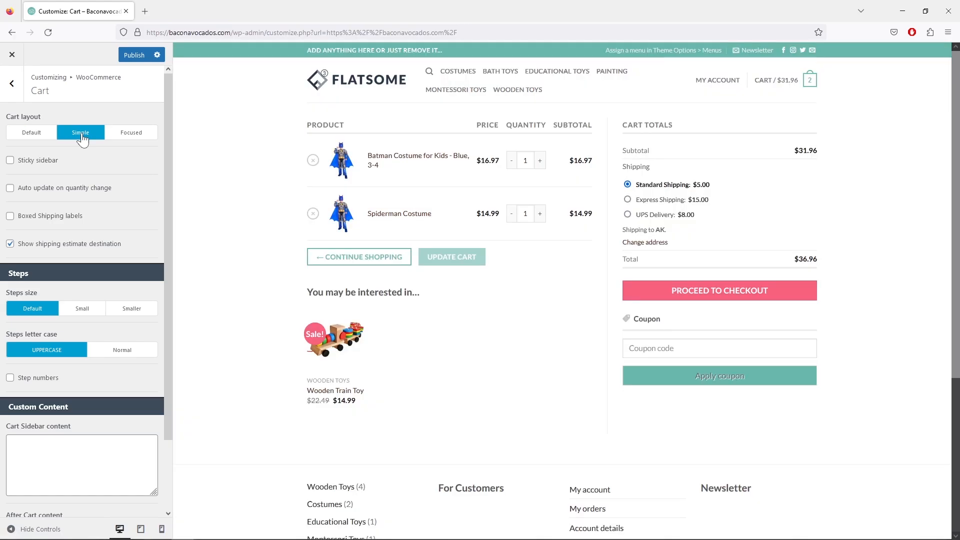
{"action": "left_click", "coordinate": [128, 139]}
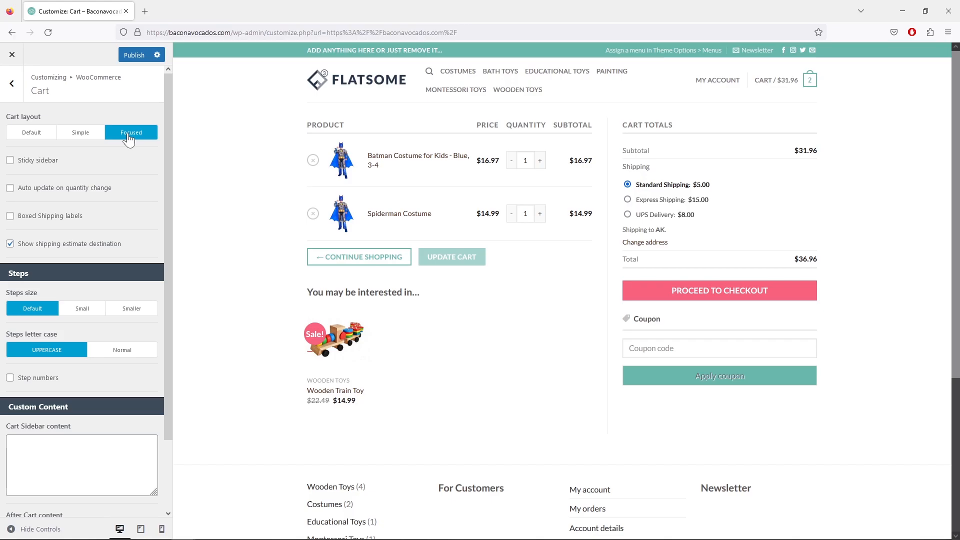
Step: Enable boxed shipping labels for the cart, review the remaining cart options, and return to the main customizer sections
{"action": "left_click", "coordinate": [10, 216]}
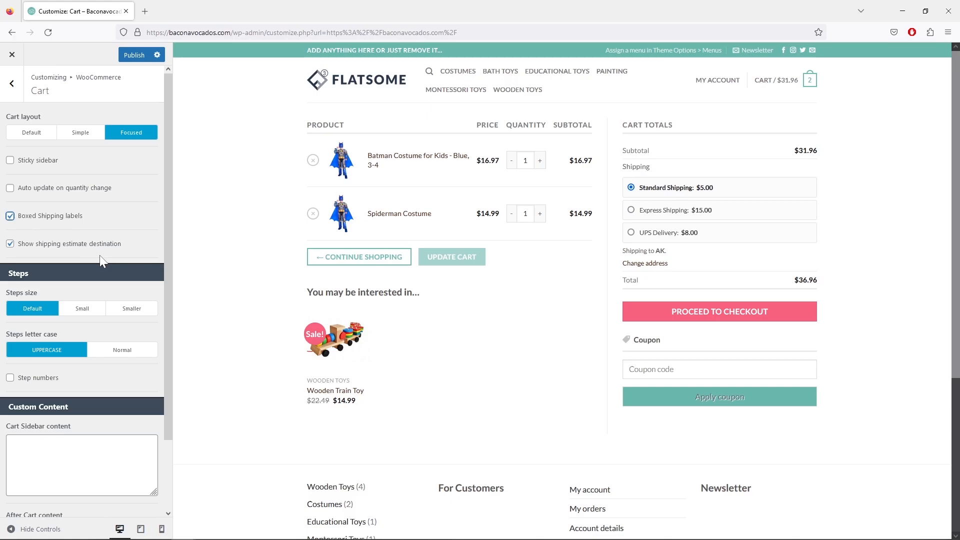
{"action": "scroll", "coordinate": [103, 252], "scroll_direction": "down", "scroll_amount": 3}
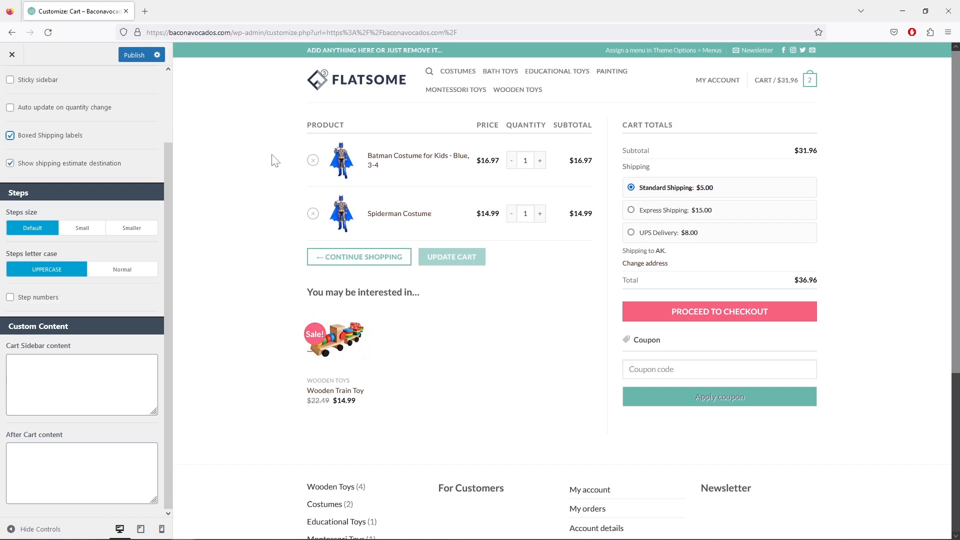
{"action": "scroll", "coordinate": [99, 230], "scroll_direction": "up", "scroll_amount": 2}
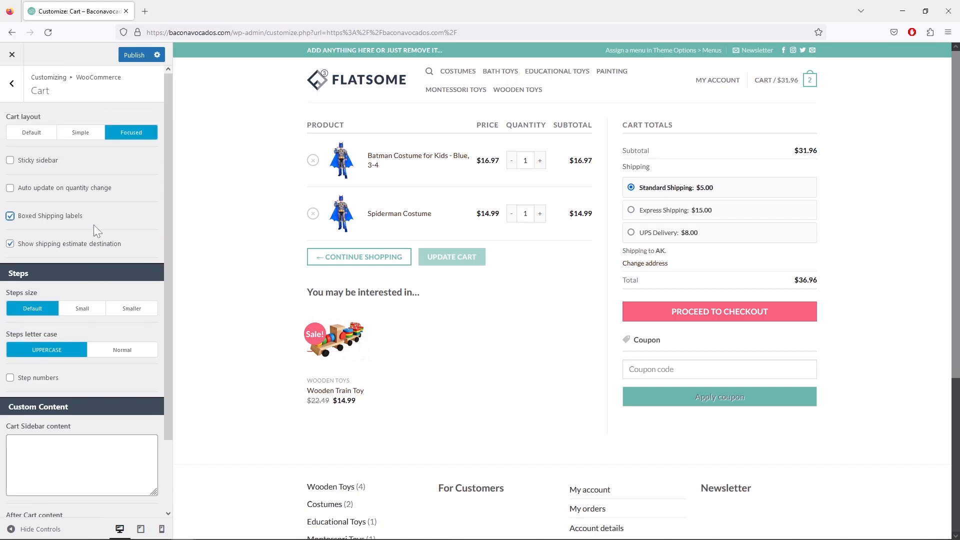
{"action": "left_click", "coordinate": [11, 84]}
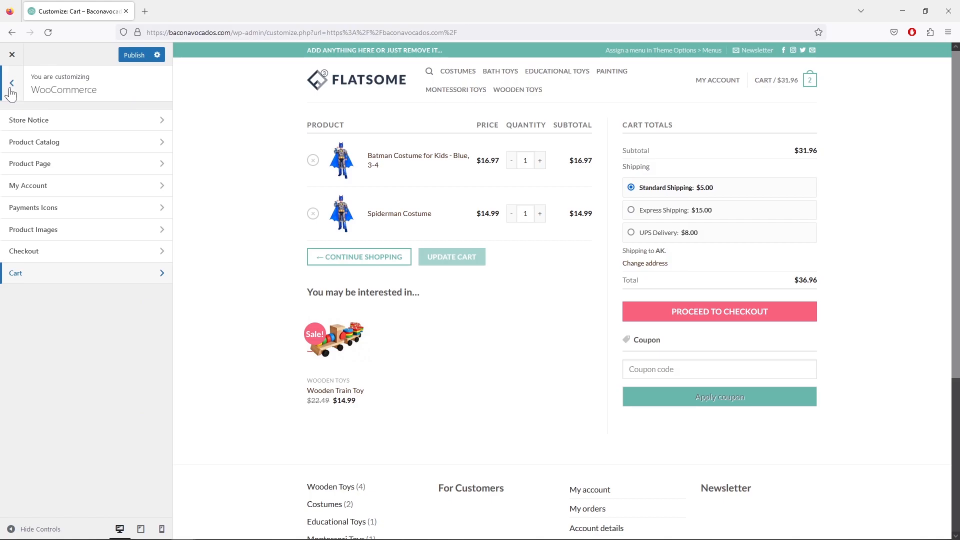
{"action": "left_click", "coordinate": [11, 91]}
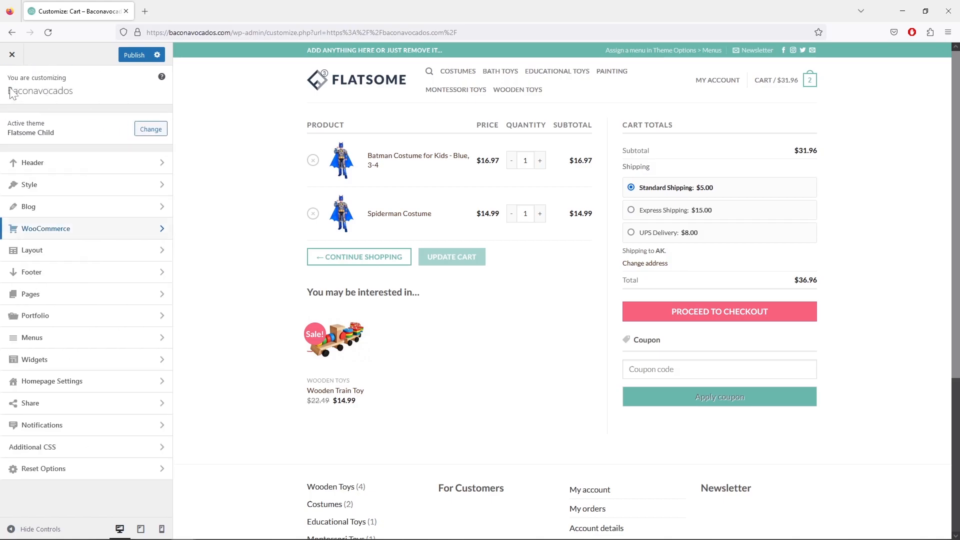
Step: Open the Layout settings and preview the cart page in tablet and mobile sizes before returning to the desktop view
{"action": "left_click", "coordinate": [132, 254]}
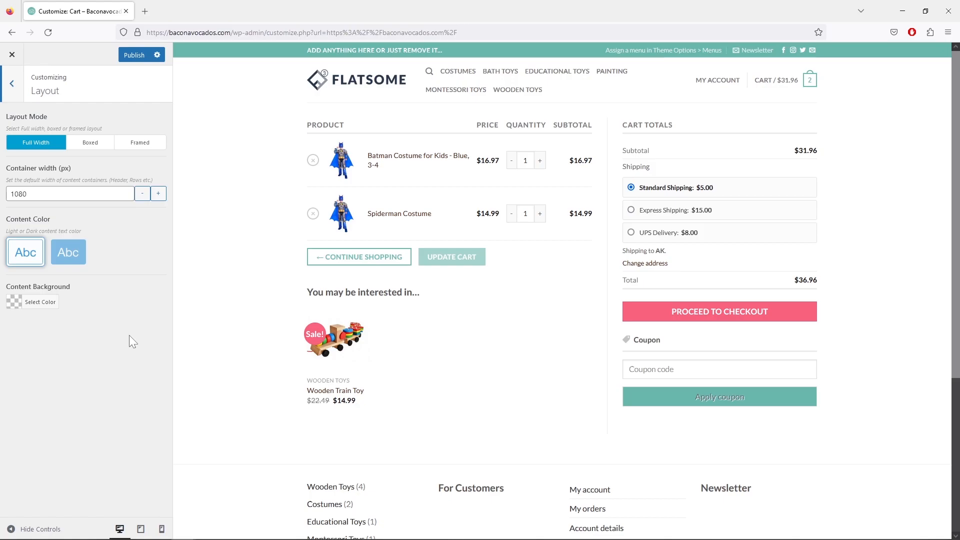
{"action": "left_click", "coordinate": [141, 529]}
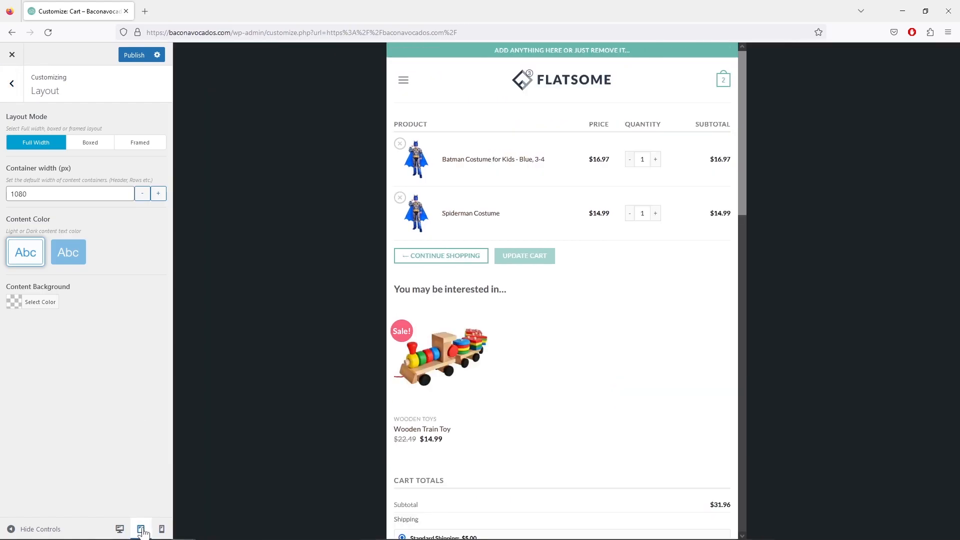
{"action": "left_click", "coordinate": [162, 530]}
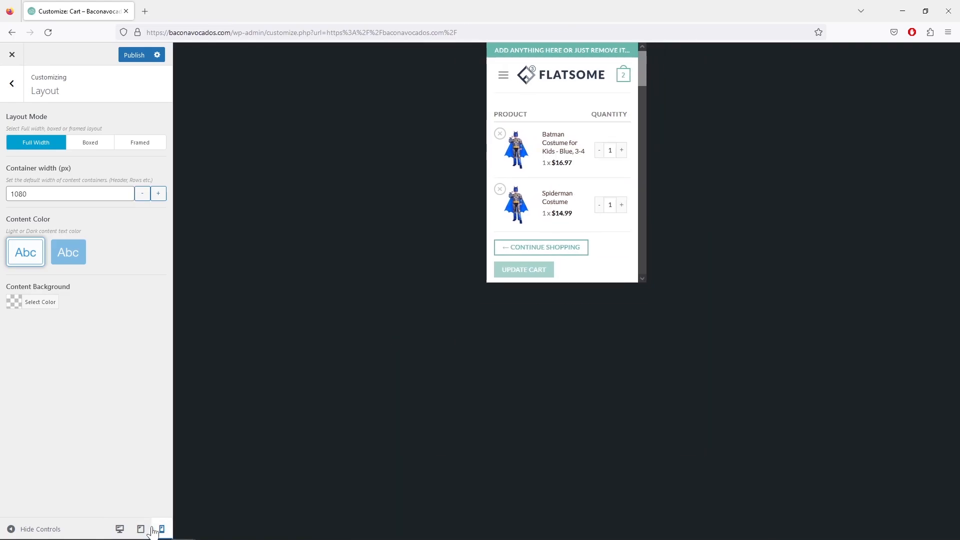
{"action": "left_click", "coordinate": [120, 530]}
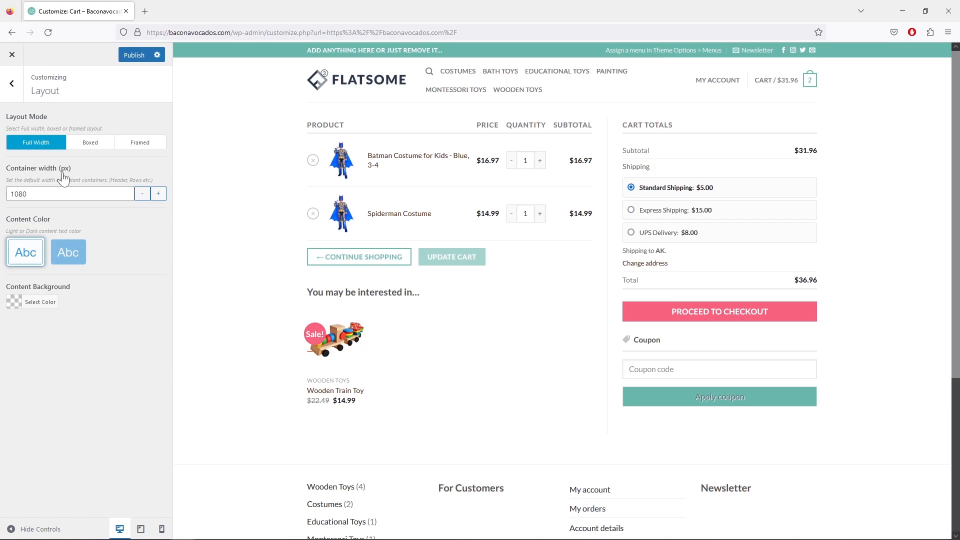
{"action": "left_click", "coordinate": [11, 84]}
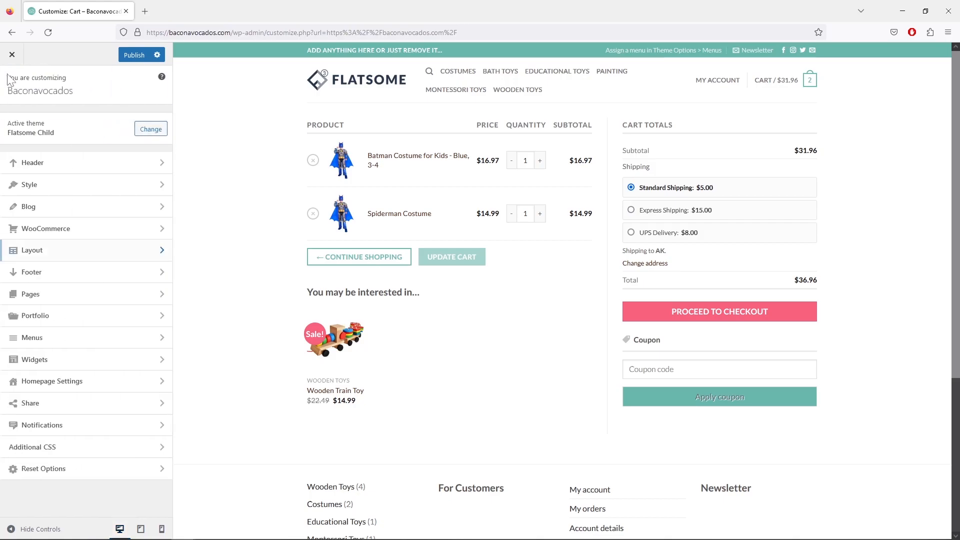
Step: View the Footer settings and open the Pages settings in the customizer
{"action": "left_click", "coordinate": [128, 273]}
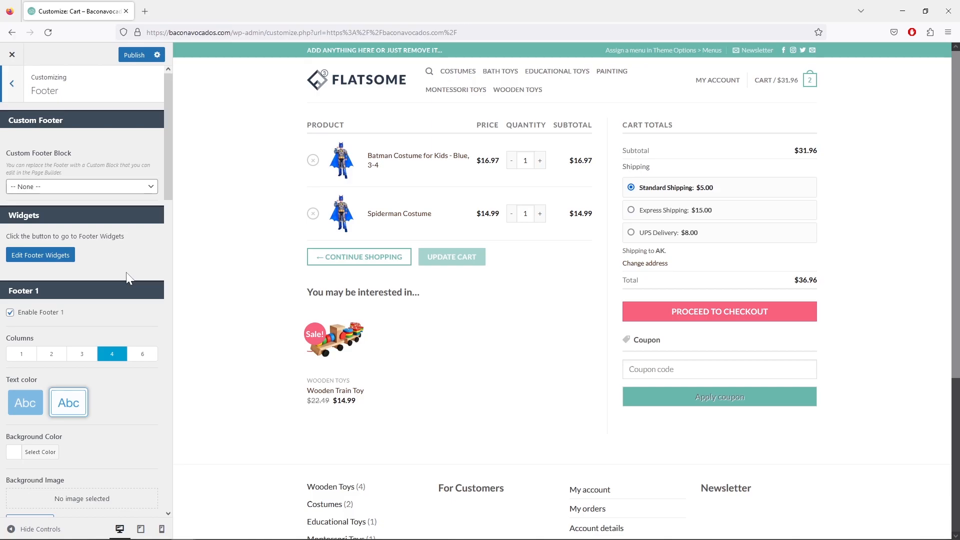
{"action": "left_click", "coordinate": [17, 89]}
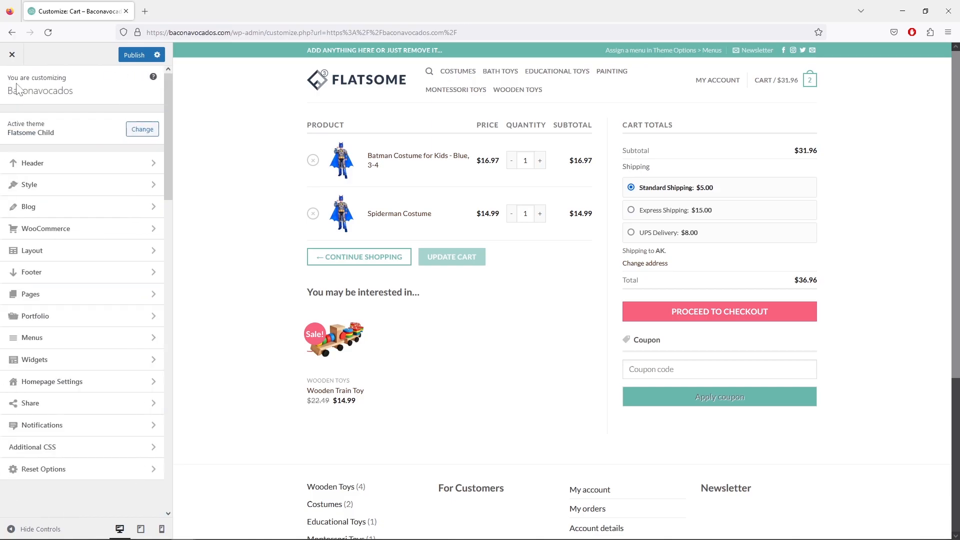
{"action": "left_click", "coordinate": [119, 295]}
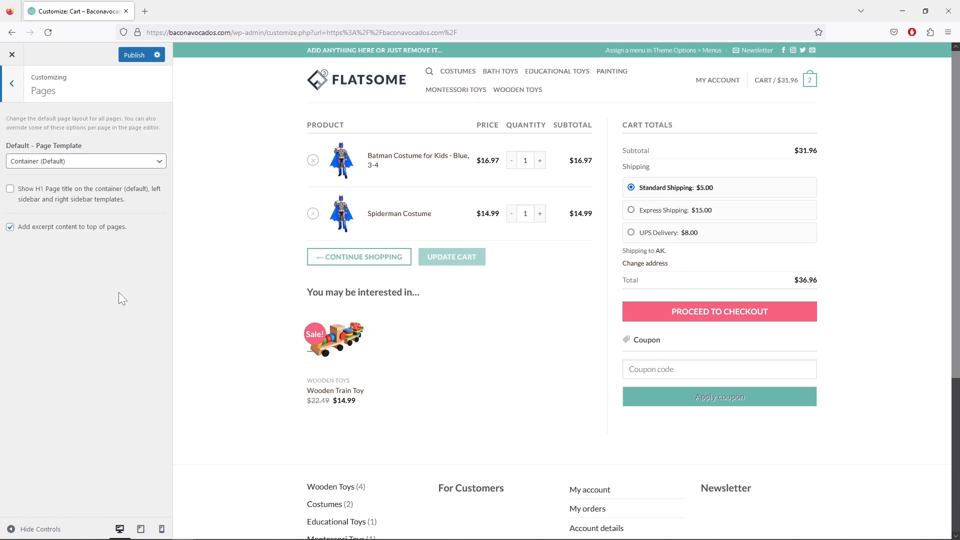
Step: Leave the Pages settings, view the Portfolio settings, and return to the main customizer sections
{"action": "left_click", "coordinate": [17, 92]}
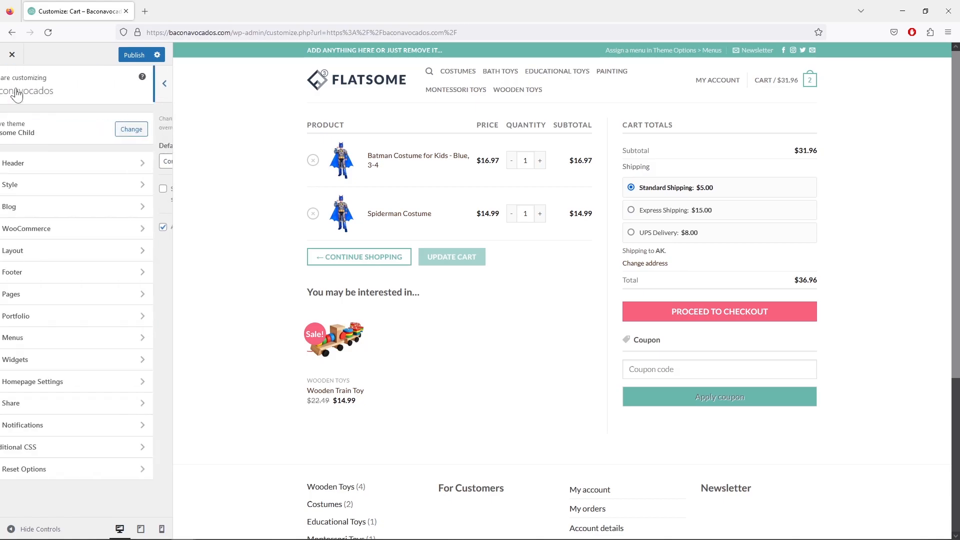
{"action": "left_click", "coordinate": [133, 314]}
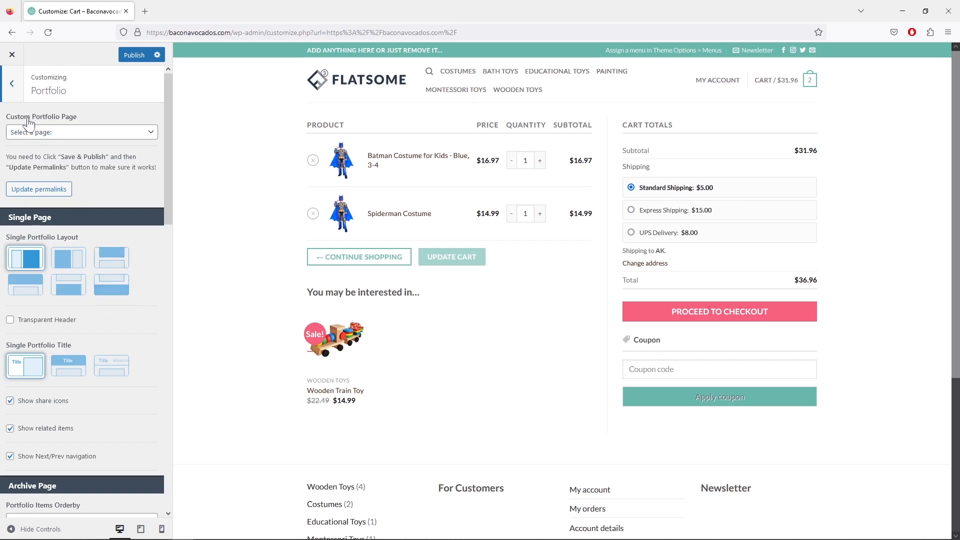
{"action": "left_click", "coordinate": [12, 84]}
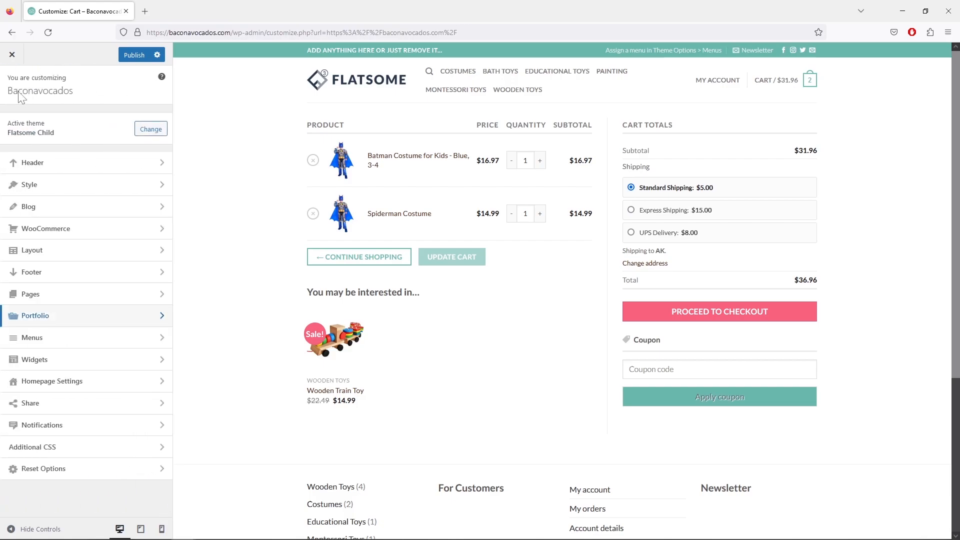
Step: Open the Main Menu in the Menus settings, unassign it from the Footer Menu location, and return to the main customizer sections
{"action": "left_click", "coordinate": [106, 336]}
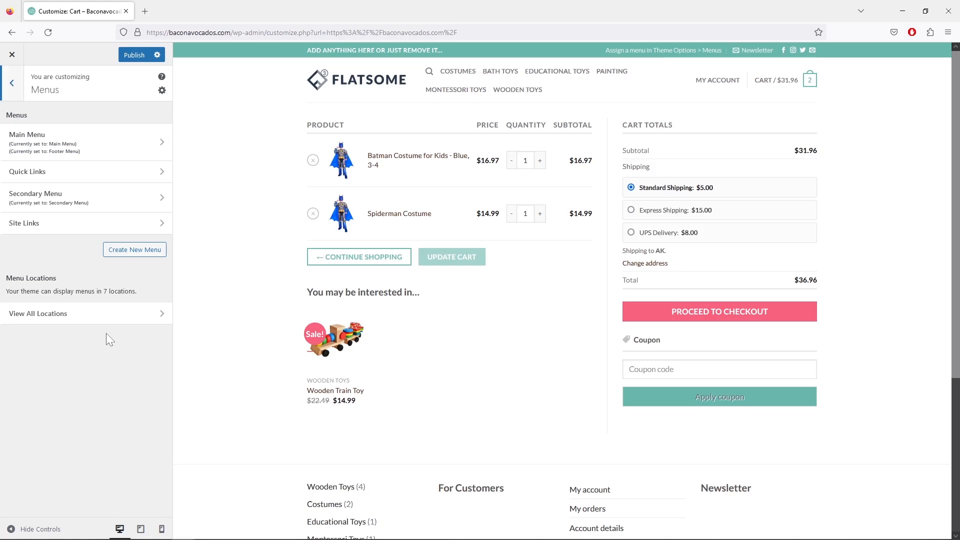
{"action": "left_click", "coordinate": [117, 149]}
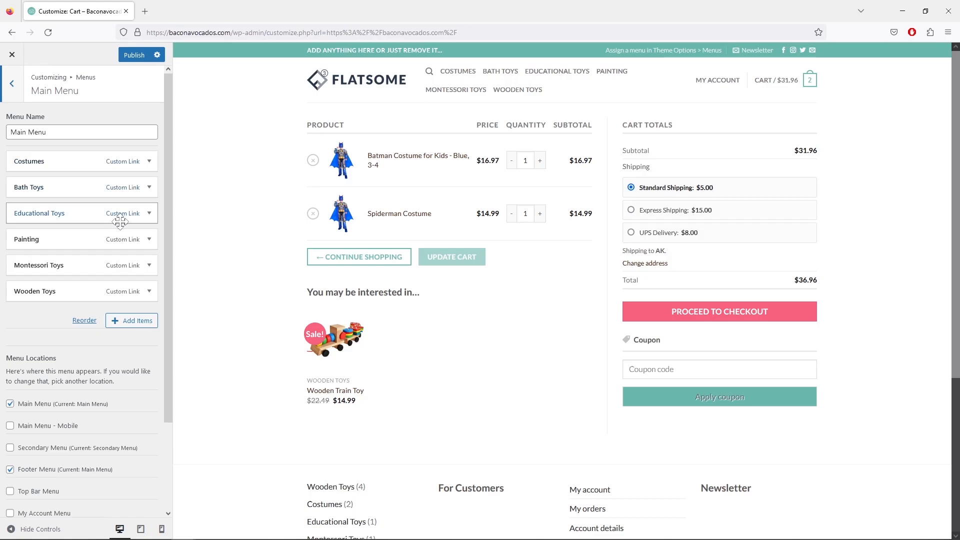
{"action": "scroll", "coordinate": [121, 230], "scroll_direction": "down", "scroll_amount": 2}
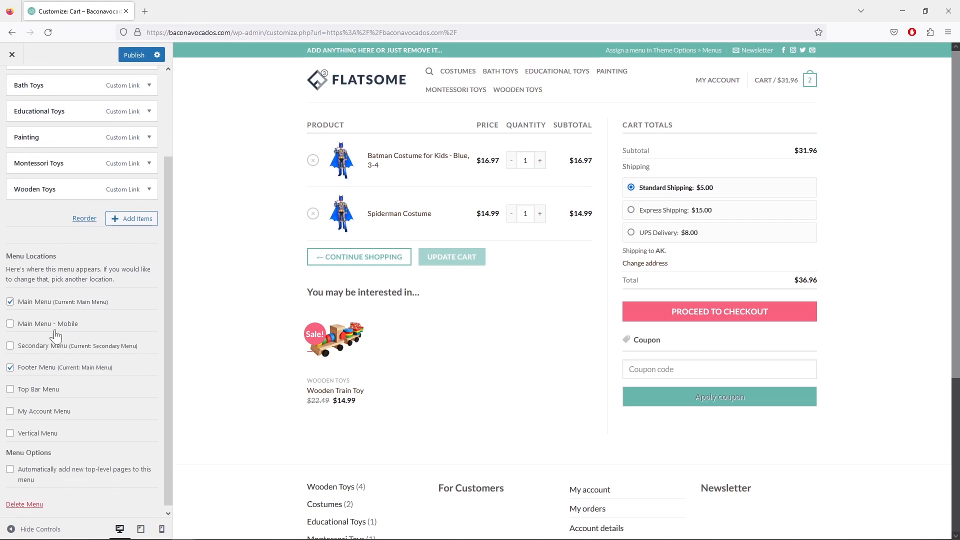
{"action": "left_click", "coordinate": [11, 368]}
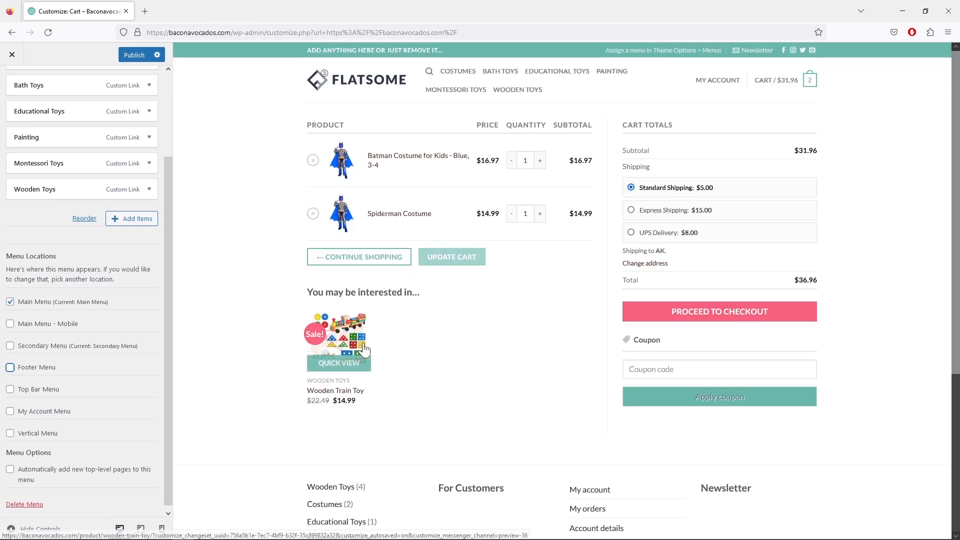
{"action": "scroll", "coordinate": [344, 360], "scroll_direction": "down", "scroll_amount": 4}
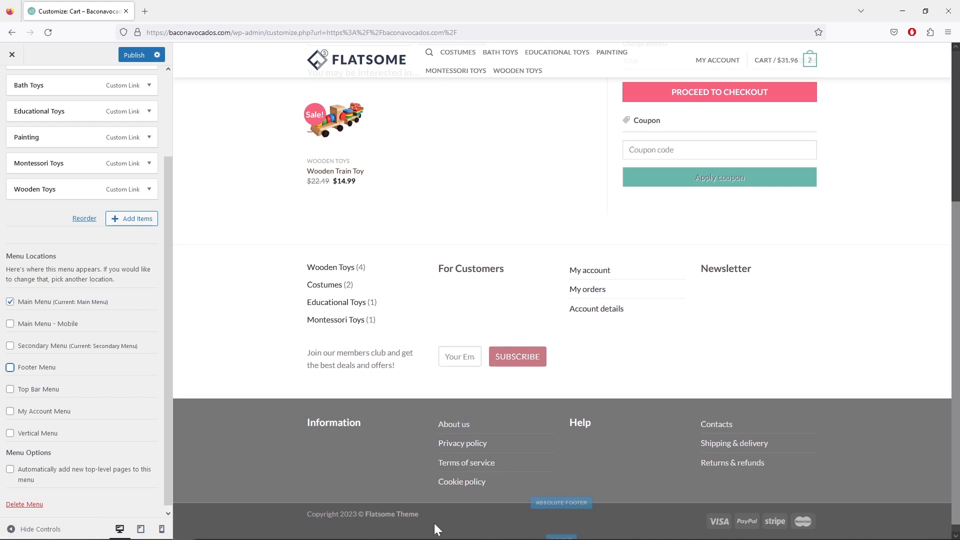
{"action": "scroll", "coordinate": [133, 376], "scroll_direction": "up", "scroll_amount": 3}
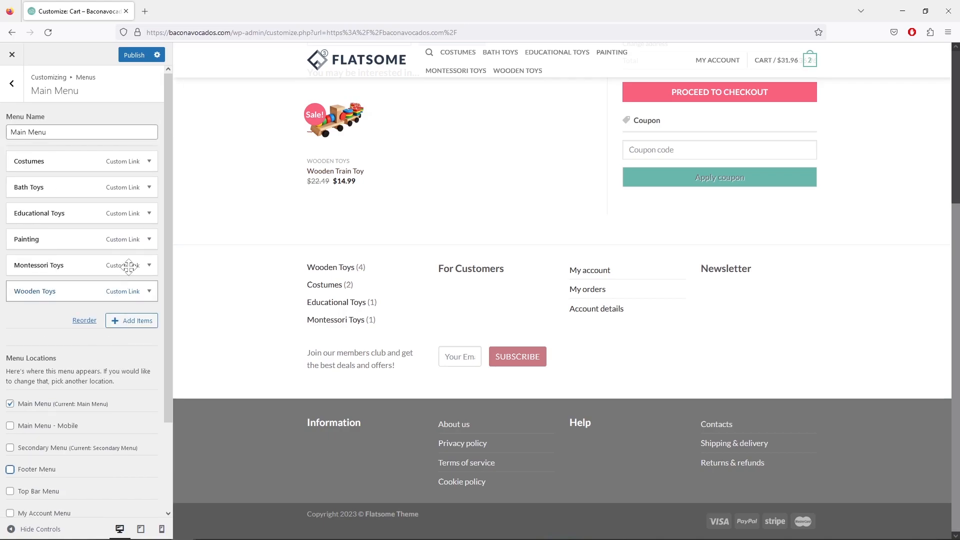
{"action": "left_click", "coordinate": [17, 90]}
{"action": "left_click", "coordinate": [17, 90]}
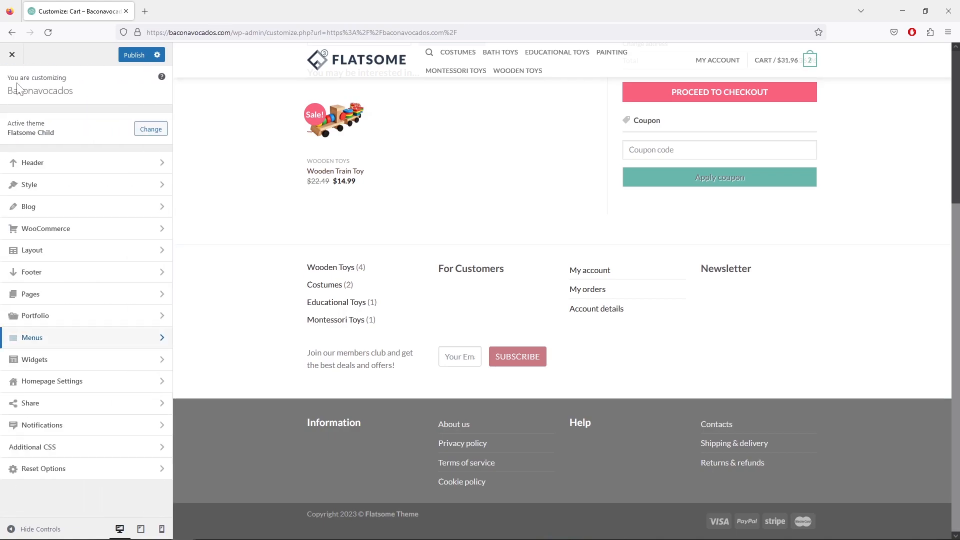
Step: Review the Footer 1 and Footer 2 widget areas against the cart page's footer, and view the Homepage Settings
{"action": "left_click", "coordinate": [118, 361]}
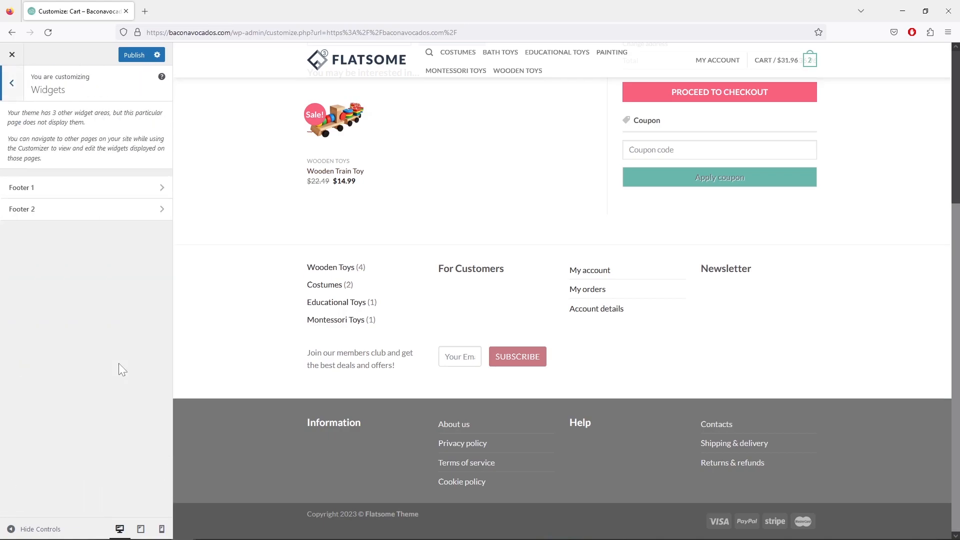
{"action": "scroll", "coordinate": [249, 296], "scroll_direction": "up", "scroll_amount": 5}
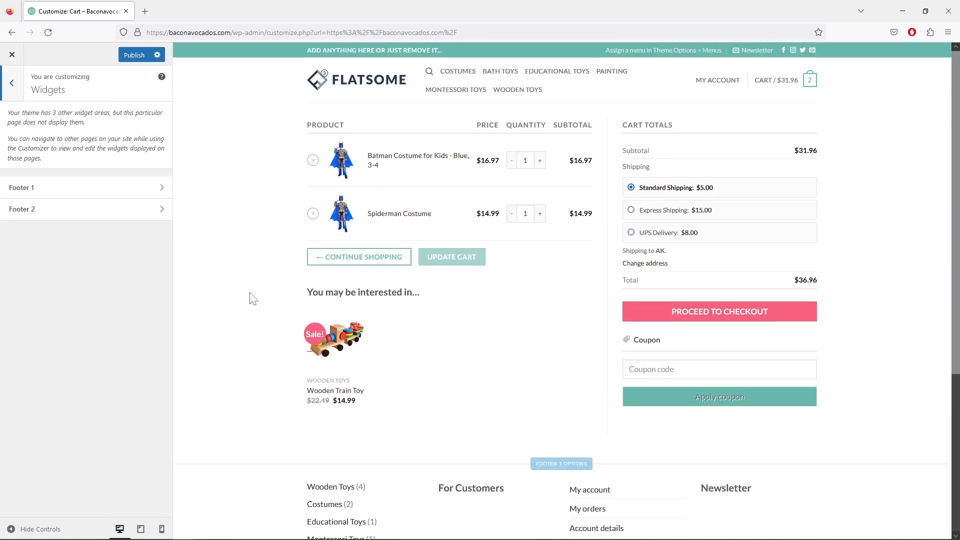
{"action": "left_click", "coordinate": [107, 187]}
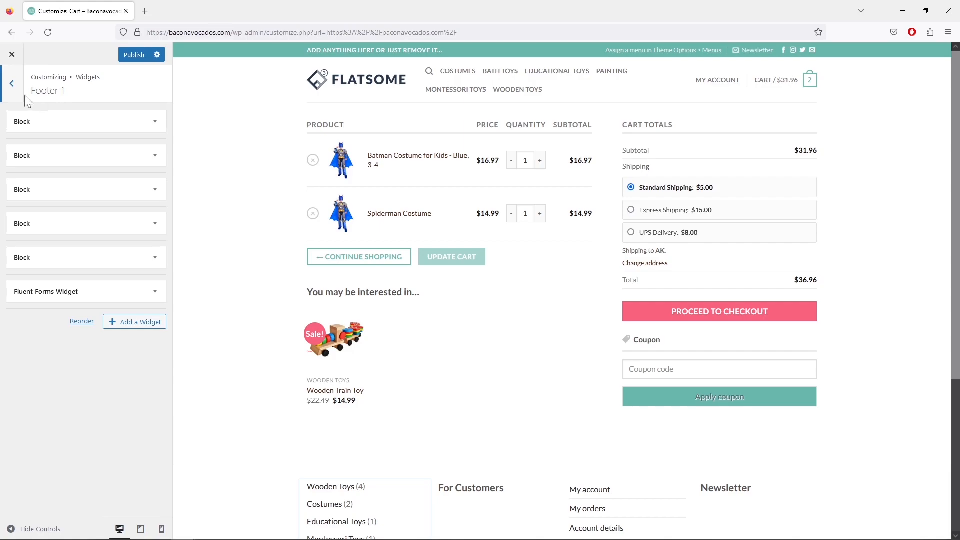
{"action": "left_click", "coordinate": [11, 84]}
{"action": "left_click", "coordinate": [123, 216]}
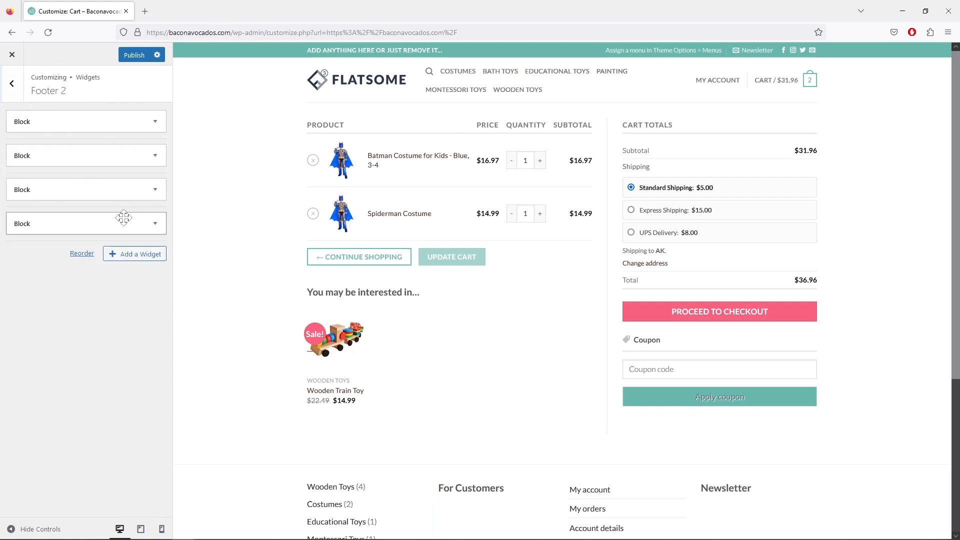
{"action": "left_click", "coordinate": [12, 83]}
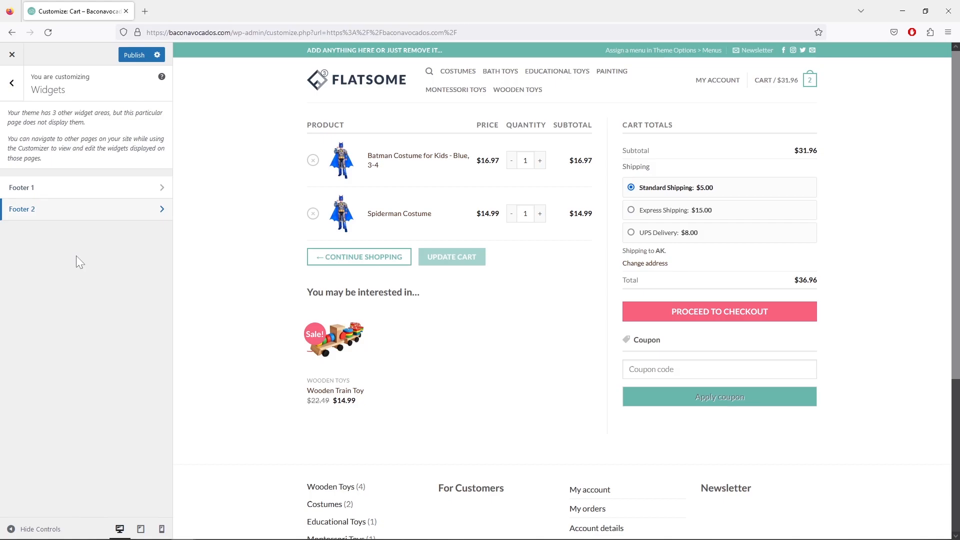
{"action": "scroll", "coordinate": [255, 317], "scroll_direction": "down", "scroll_amount": 5}
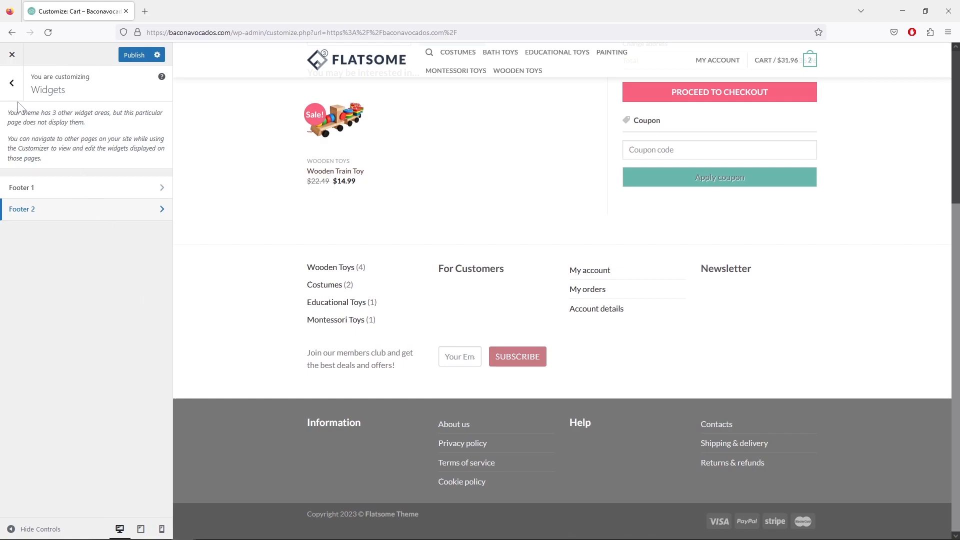
{"action": "left_click", "coordinate": [12, 83]}
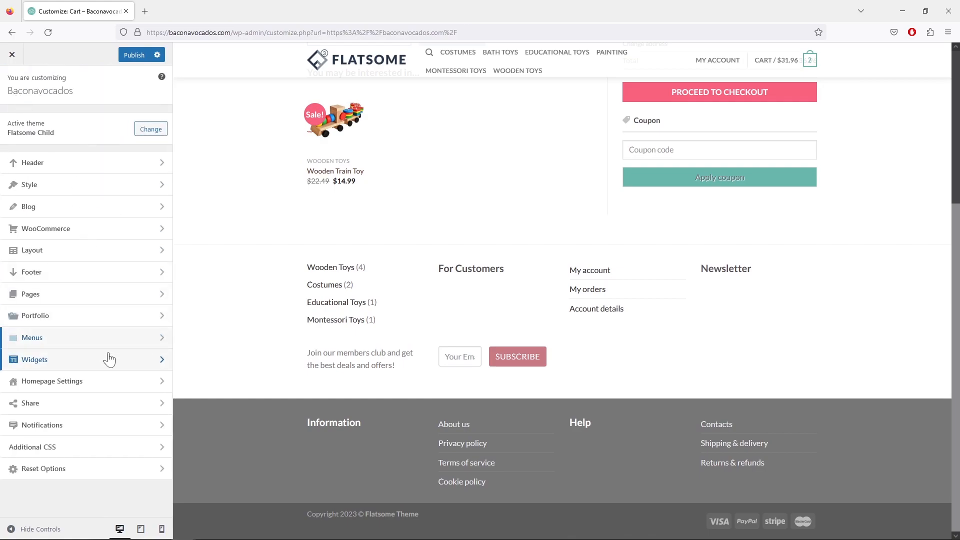
{"action": "left_click", "coordinate": [112, 381]}
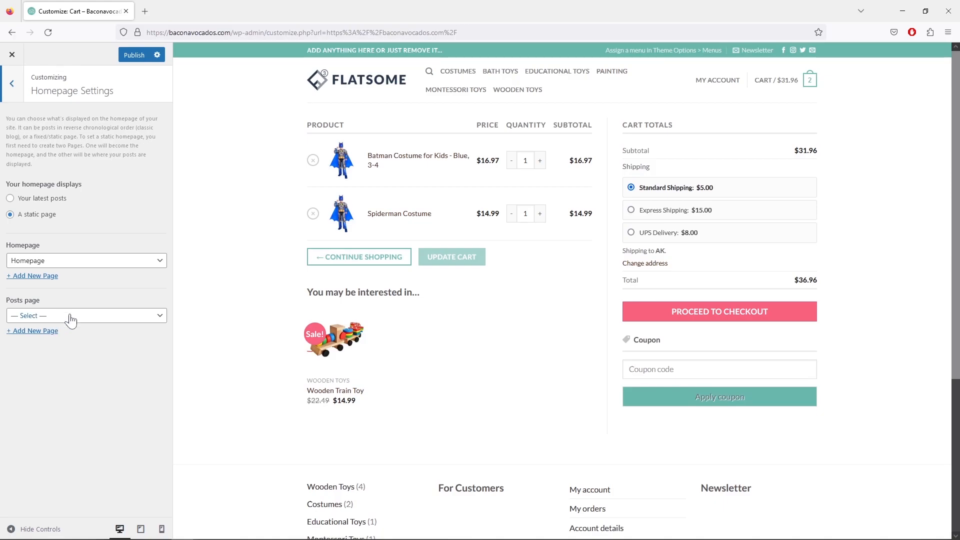
{"action": "left_click", "coordinate": [14, 92]}
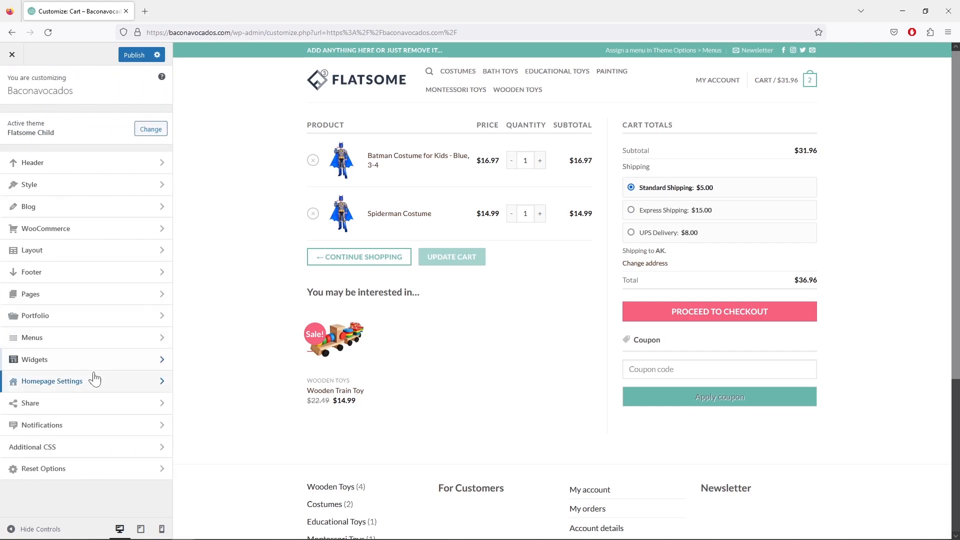
Step: Remove the Email share icon with the Wooden Train Toy page in preview, try the filled round icon style, and restore the outlined round style
{"action": "left_click", "coordinate": [117, 403]}
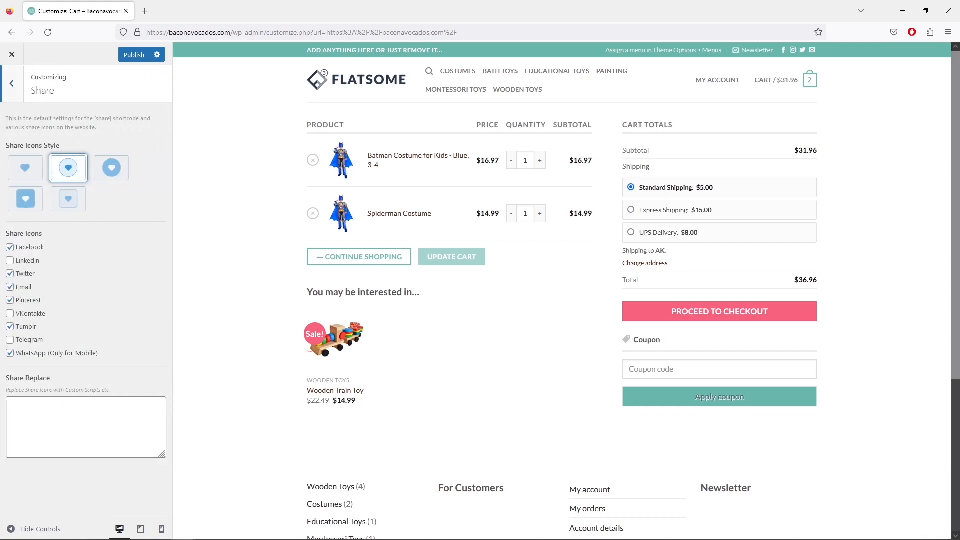
{"action": "left_click", "coordinate": [338, 331]}
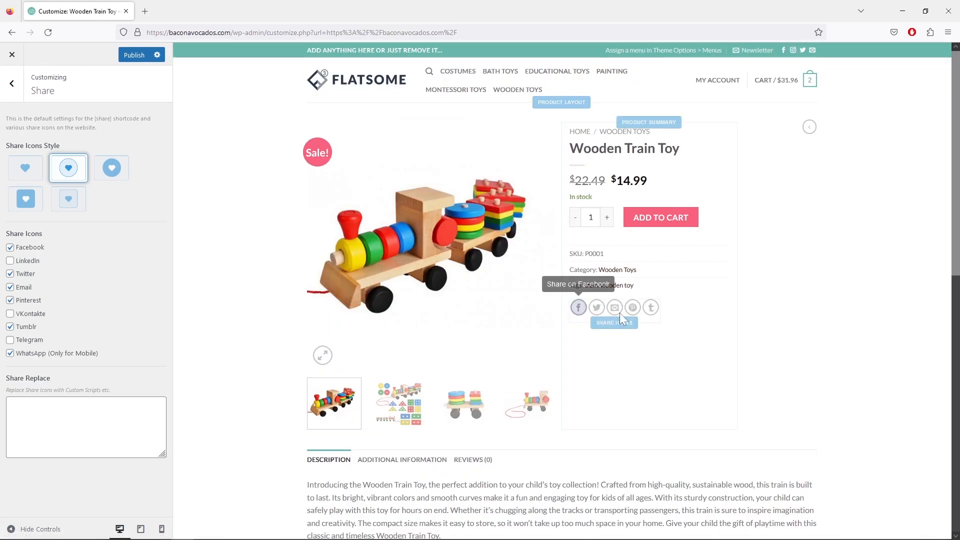
{"action": "left_click", "coordinate": [10, 288]}
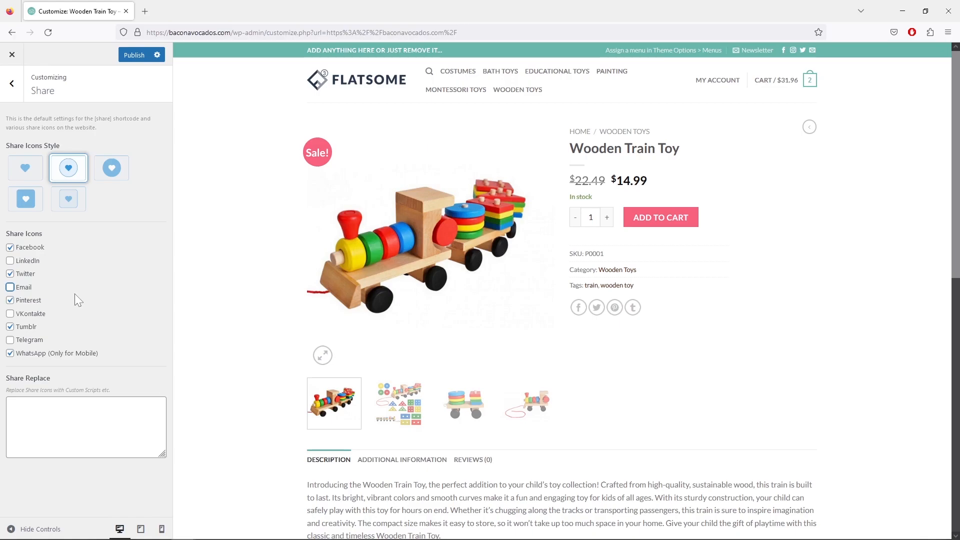
{"action": "left_click", "coordinate": [111, 168]}
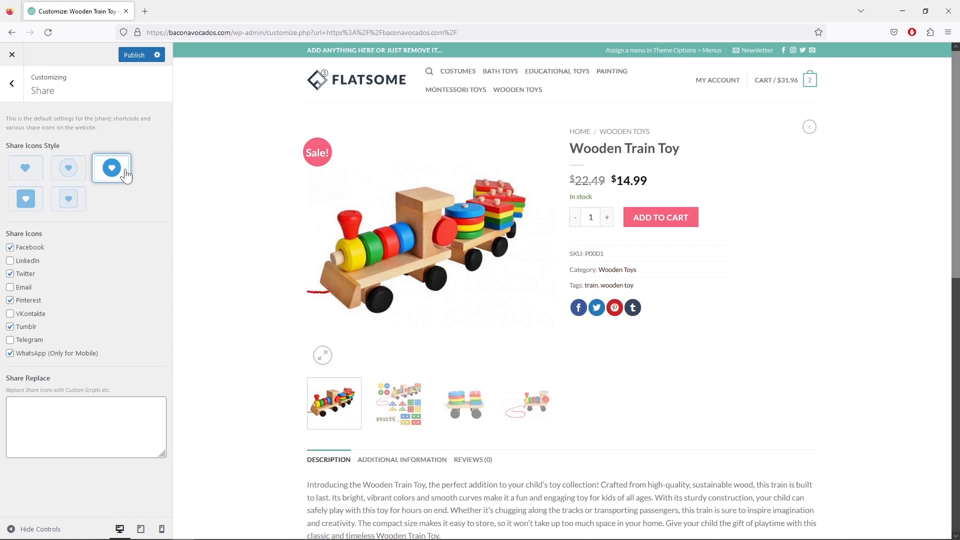
{"action": "left_click", "coordinate": [69, 168]}
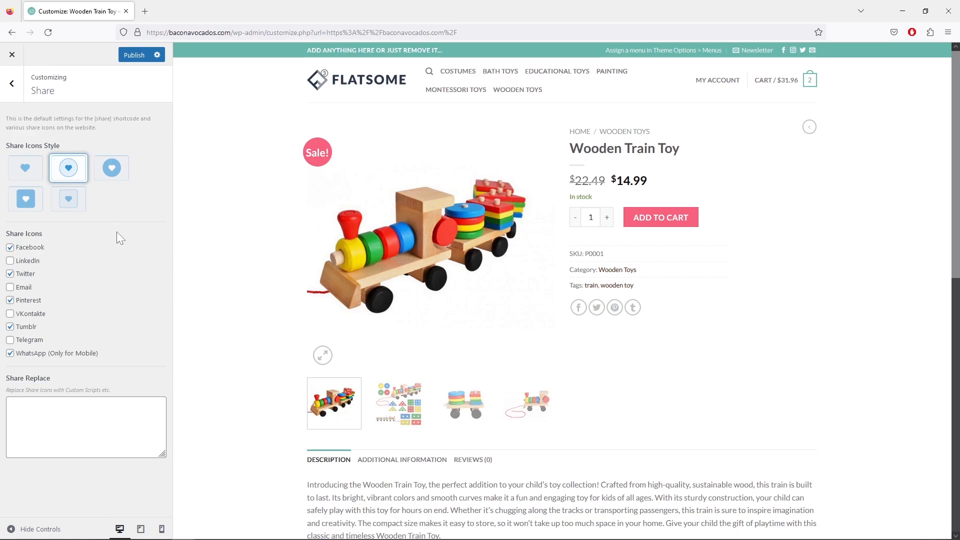
{"action": "left_click", "coordinate": [17, 90]}
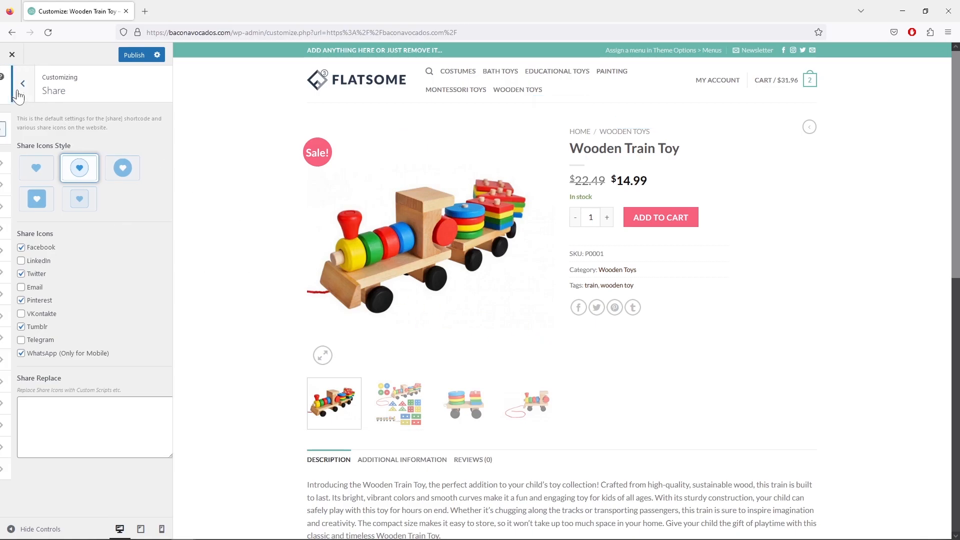
Step: View the Notifications, Additional CSS and Reset Options sections, and return to the main customizer sections
{"action": "left_click", "coordinate": [143, 431]}
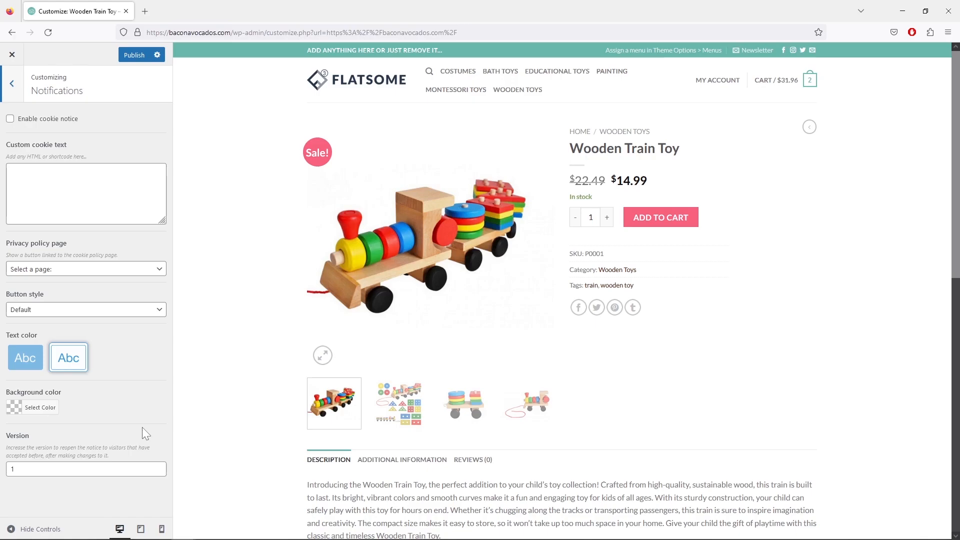
{"action": "left_click", "coordinate": [12, 84]}
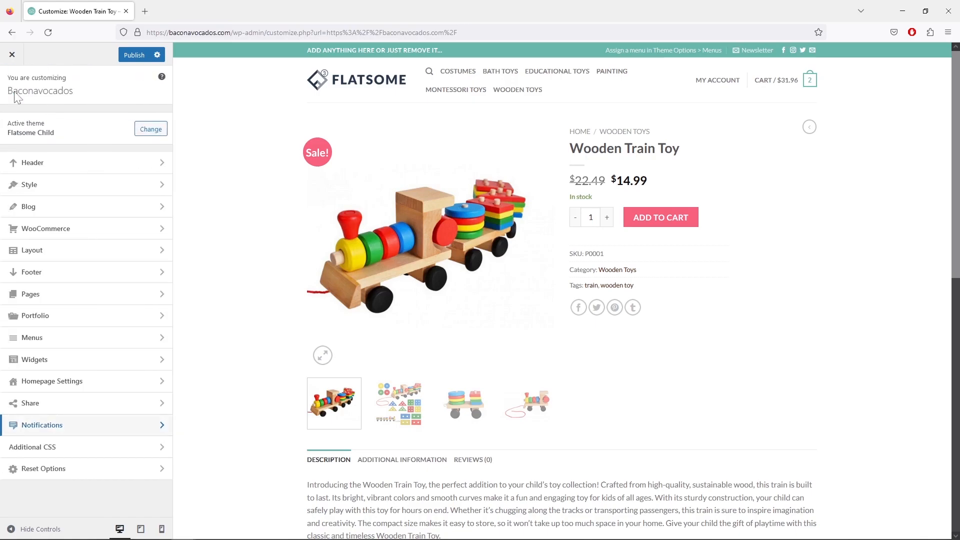
{"action": "left_click", "coordinate": [131, 447]}
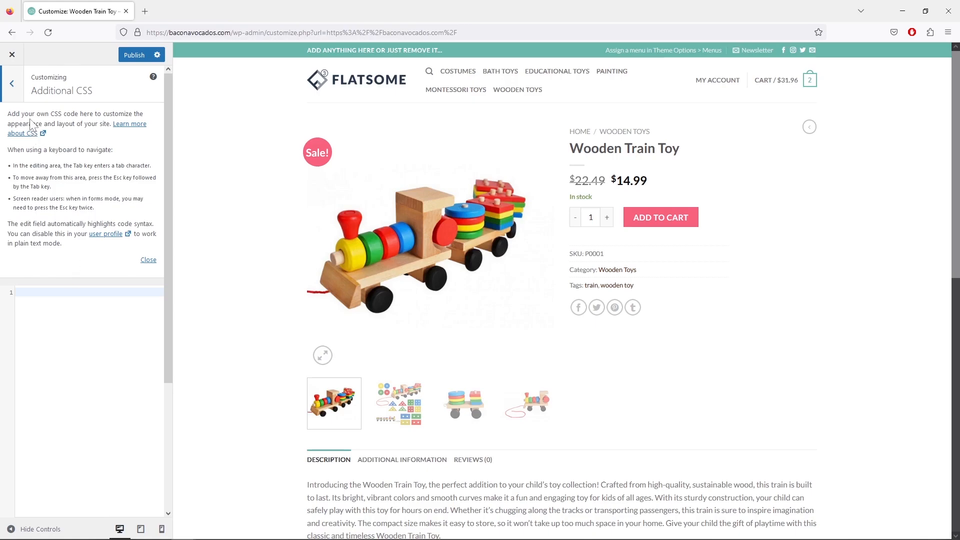
{"action": "left_click", "coordinate": [11, 84]}
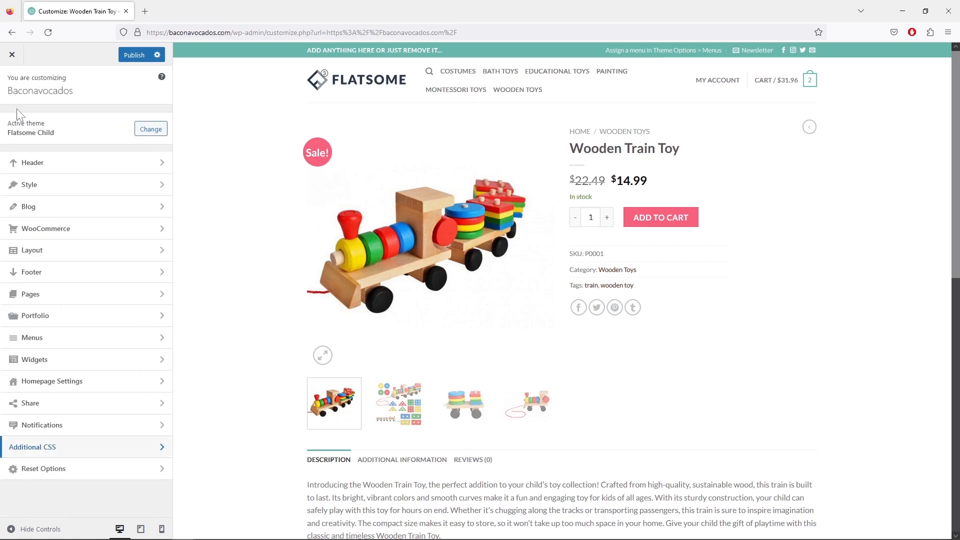
{"action": "left_click", "coordinate": [113, 469]}
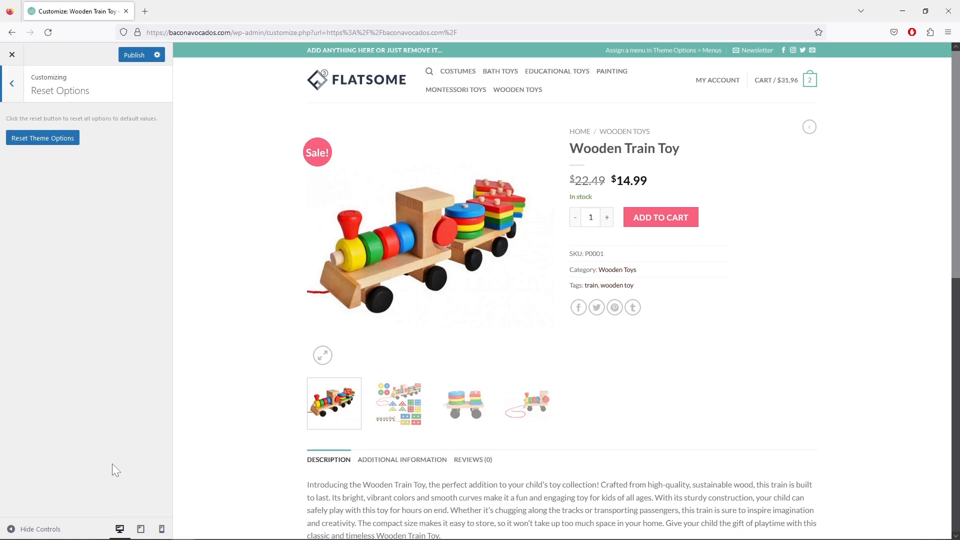
{"action": "left_click", "coordinate": [11, 84]}
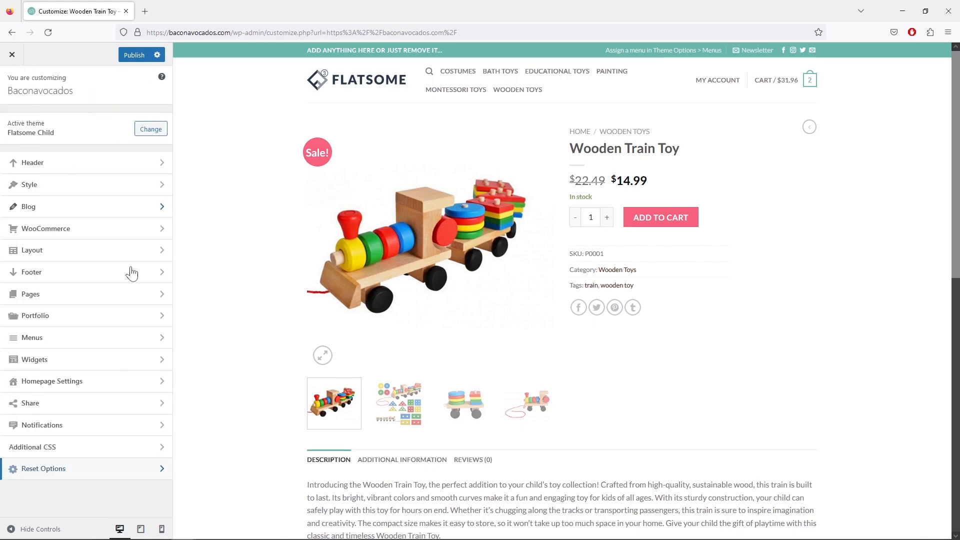
Step: Preview the Wooden Train Toy product page in tablet size and look through the whole page
{"action": "left_click", "coordinate": [141, 531]}
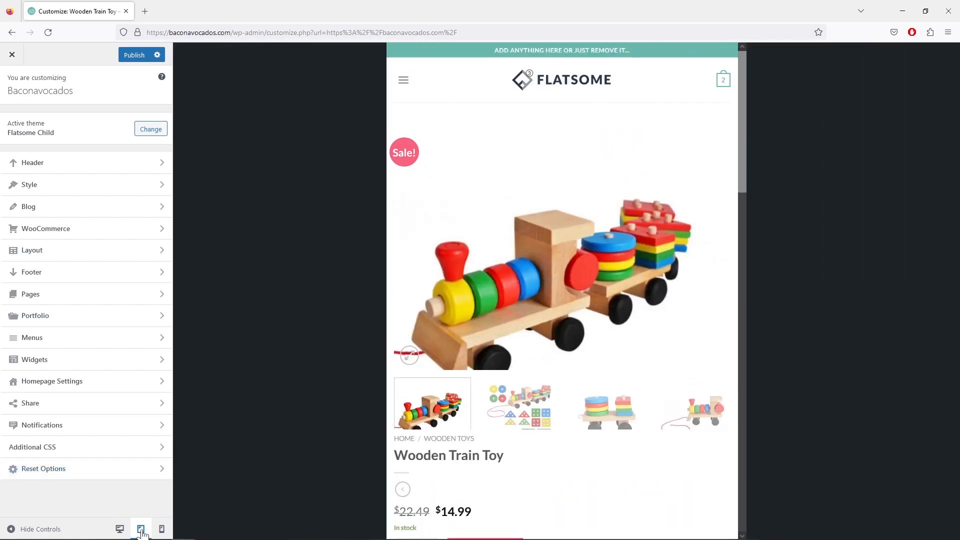
{"action": "scroll", "coordinate": [604, 345], "scroll_direction": "down", "scroll_amount": 20}
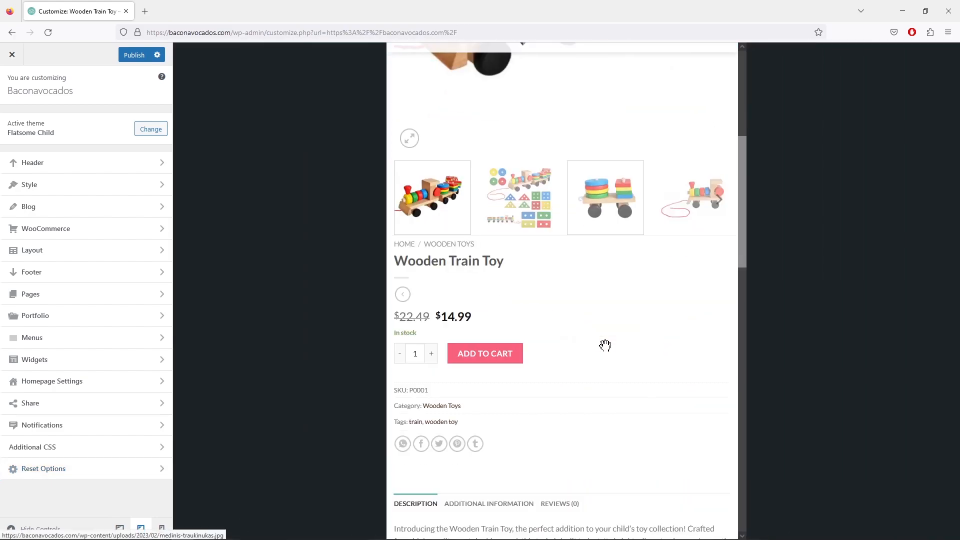
{"action": "scroll", "coordinate": [606, 347], "scroll_direction": "up", "scroll_amount": 20}
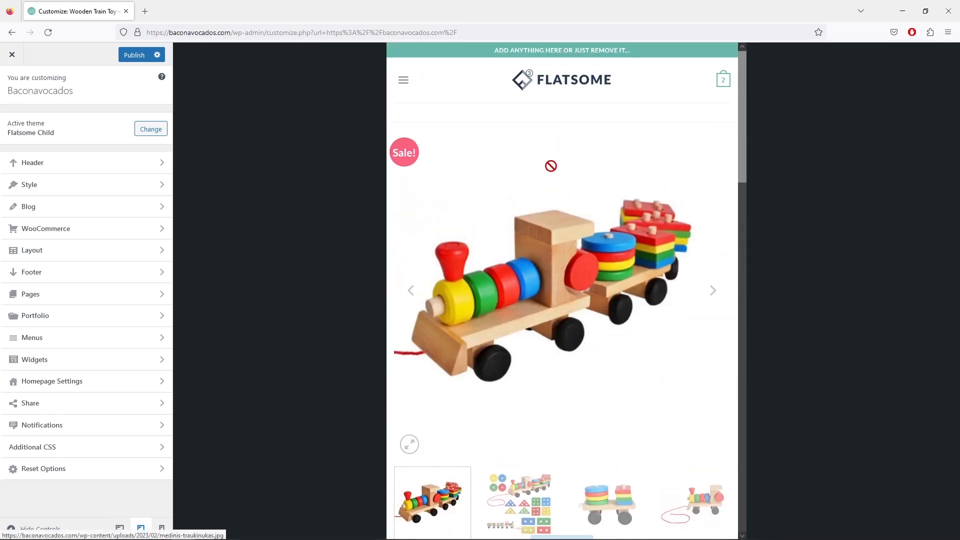
{"action": "scroll", "coordinate": [602, 296], "scroll_direction": "down", "scroll_amount": 20}
{"action": "scroll", "coordinate": [587, 343], "scroll_direction": "up", "scroll_amount": 20}
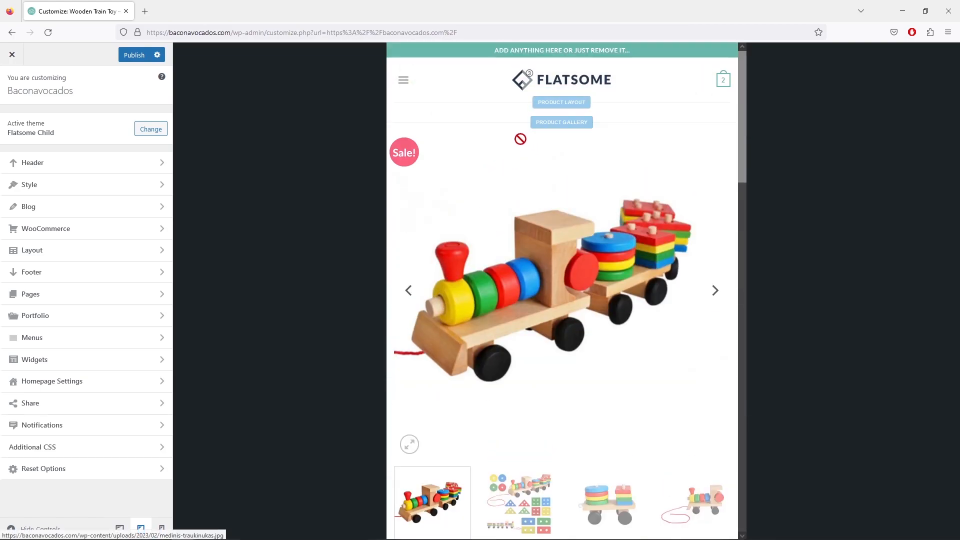
Step: Open the navigation menu in the tablet preview, and check the menu and the Wooden Train Toy page in mobile size
{"action": "left_click", "coordinate": [403, 80]}
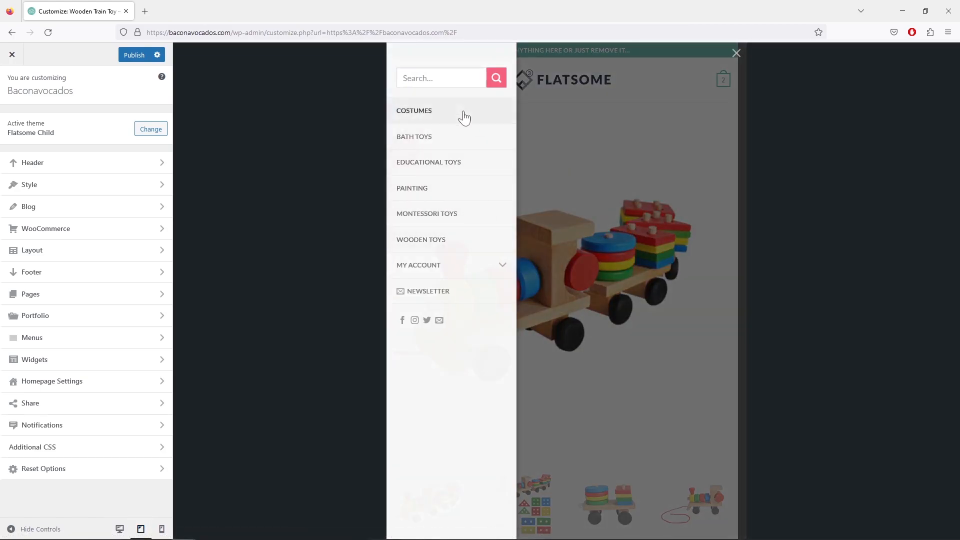
{"action": "left_click", "coordinate": [161, 529]}
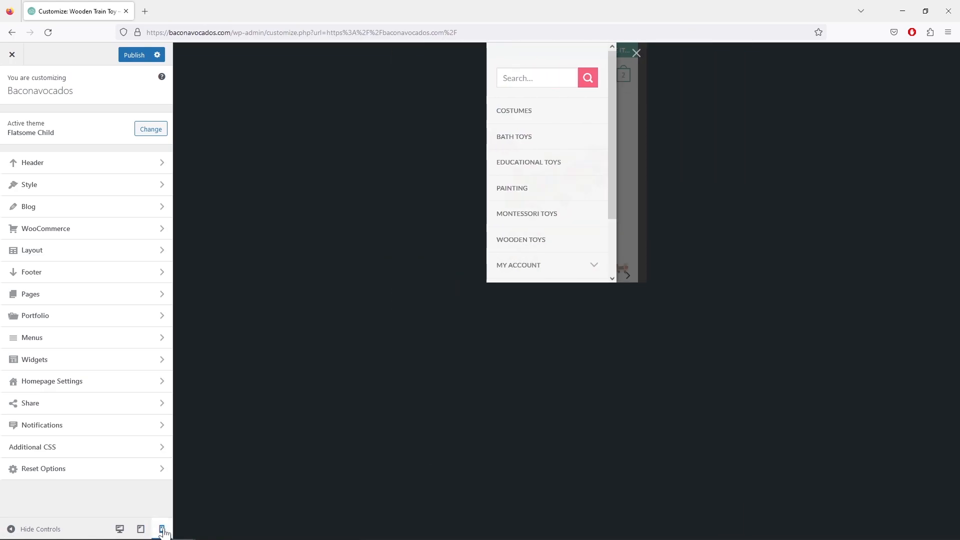
{"action": "scroll", "coordinate": [547, 232], "scroll_direction": "down", "scroll_amount": 3}
{"action": "scroll", "coordinate": [546, 233], "scroll_direction": "up", "scroll_amount": 3}
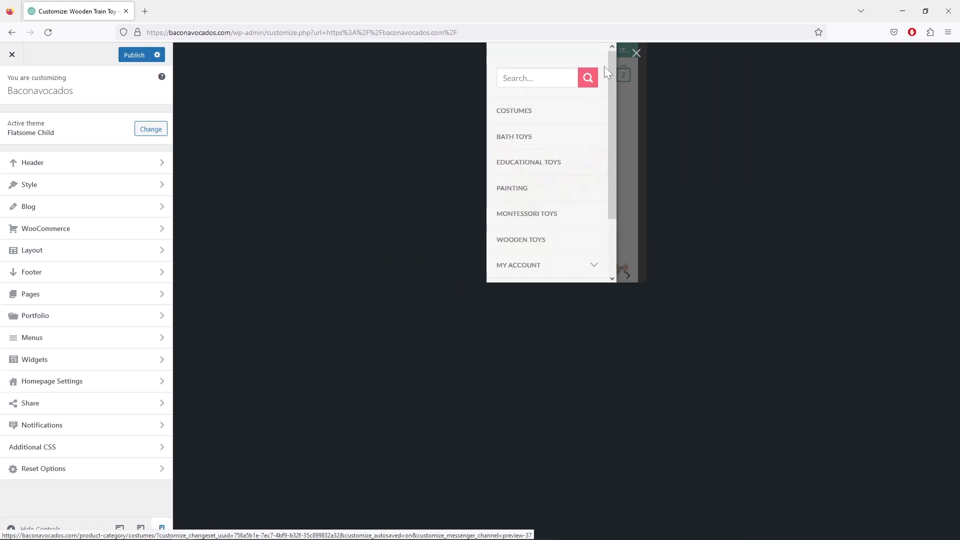
{"action": "left_click", "coordinate": [637, 54]}
{"action": "scroll", "coordinate": [608, 137], "scroll_direction": "down", "scroll_amount": 5}
{"action": "scroll", "coordinate": [615, 148], "scroll_direction": "down", "scroll_amount": 2}
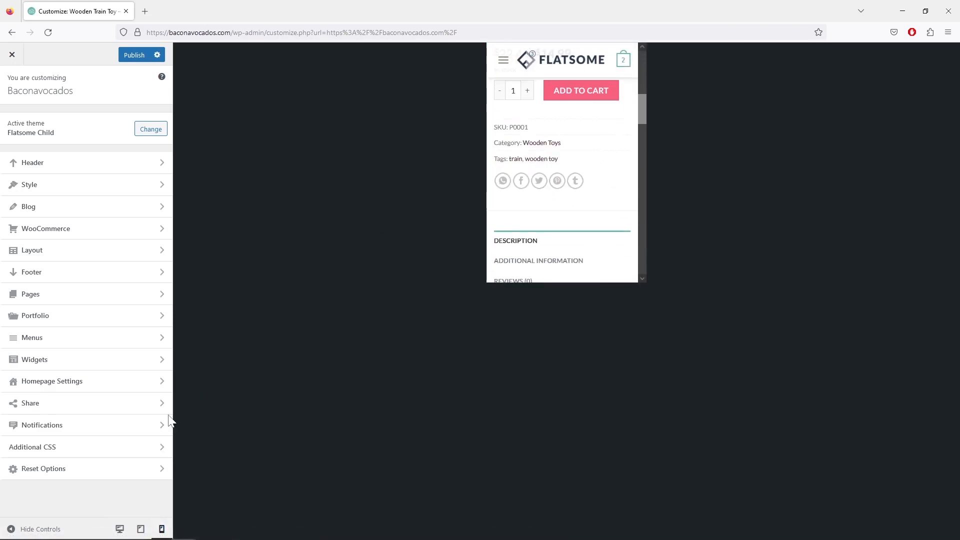
Step: Return the product page preview to desktop size and close the customizer
{"action": "left_click", "coordinate": [119, 529]}
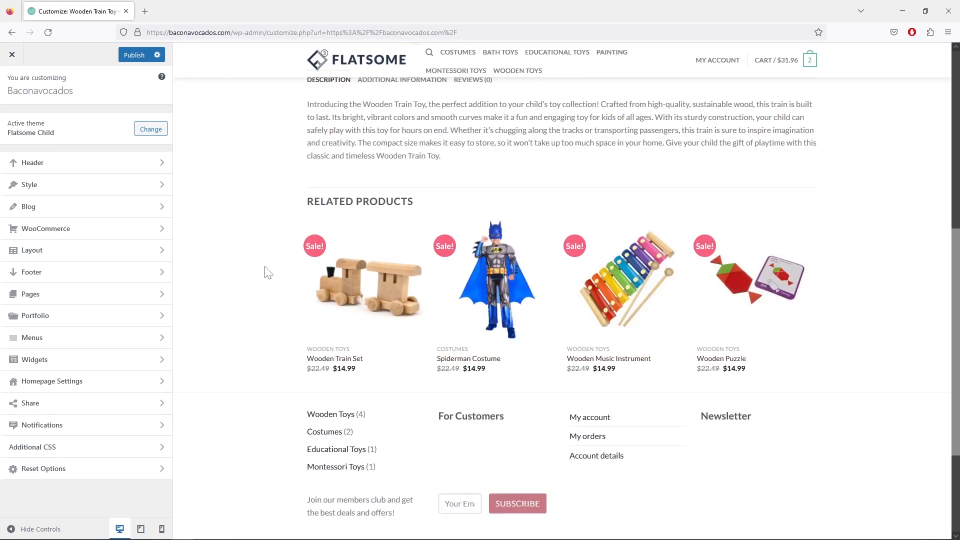
{"action": "scroll", "coordinate": [270, 278], "scroll_direction": "up", "scroll_amount": 8}
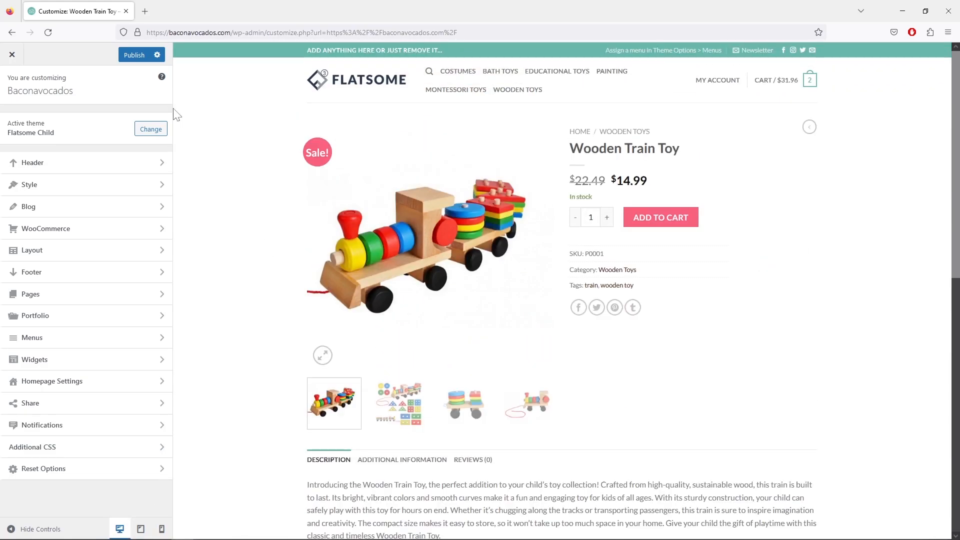
{"action": "left_click", "coordinate": [127, 55]}
{"action": "left_click", "coordinate": [13, 56]}
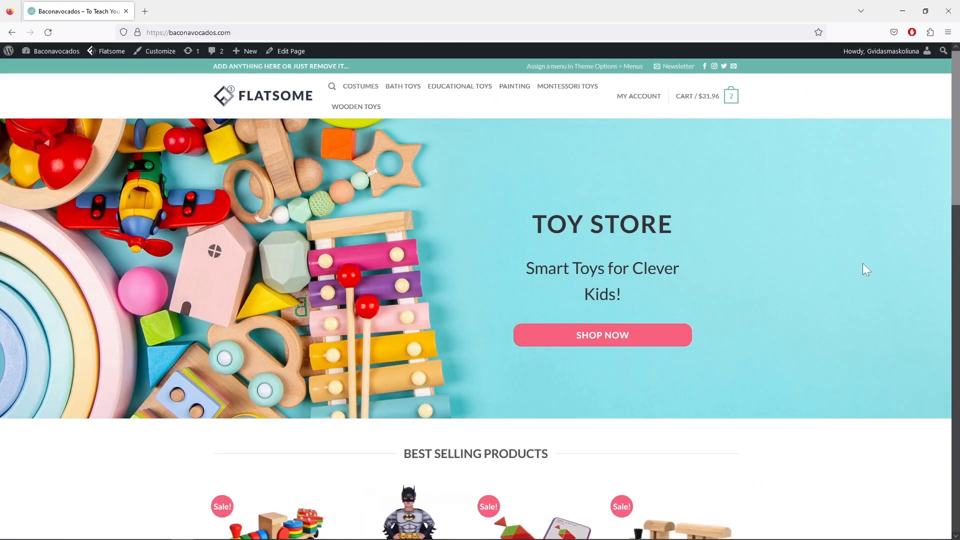
Step: Look through the toy store's live homepage, from the banner through the product and category rows to the footer
{"action": "scroll", "coordinate": [809, 245], "scroll_direction": "down", "scroll_amount": 10}
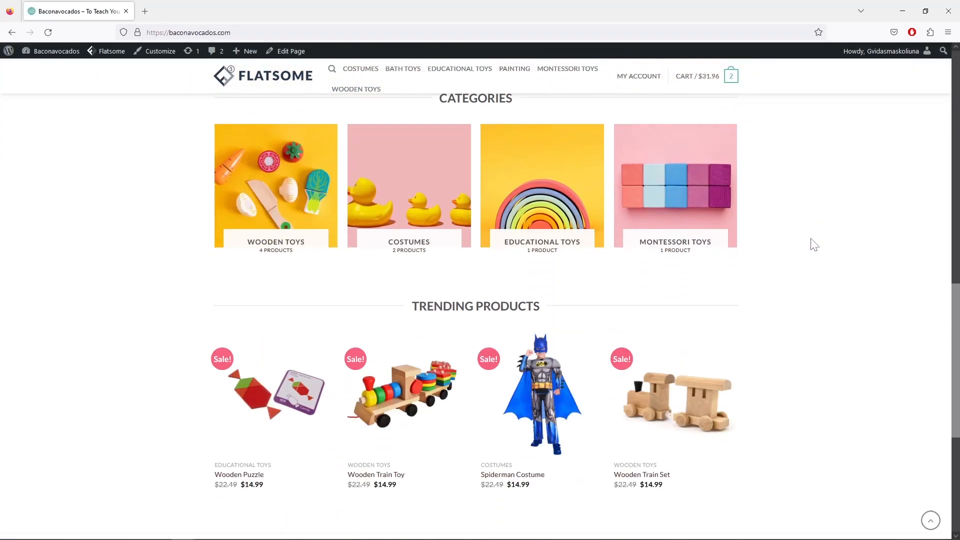
{"action": "scroll", "coordinate": [812, 244], "scroll_direction": "down", "scroll_amount": 5}
{"action": "scroll", "coordinate": [811, 243], "scroll_direction": "up", "scroll_amount": 10}
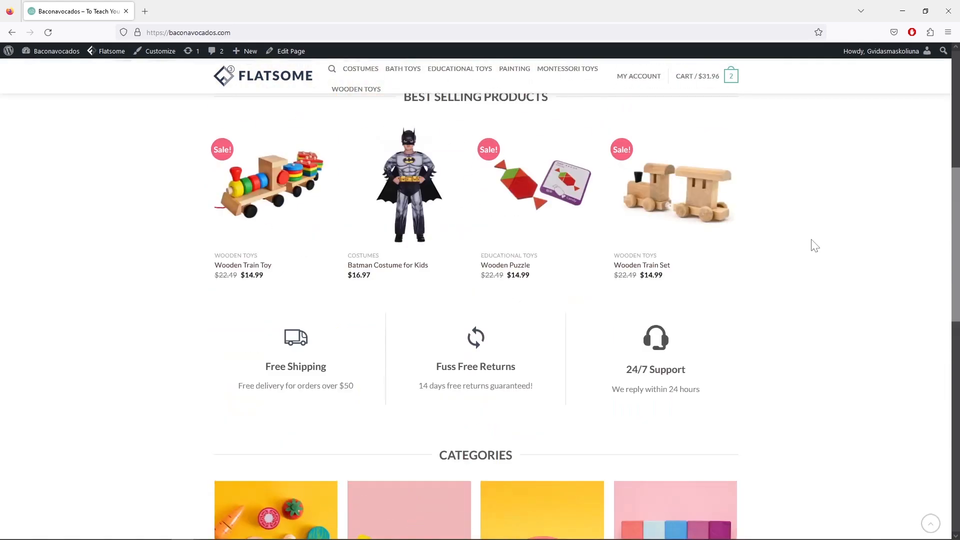
{"action": "scroll", "coordinate": [815, 245], "scroll_direction": "up", "scroll_amount": 7}
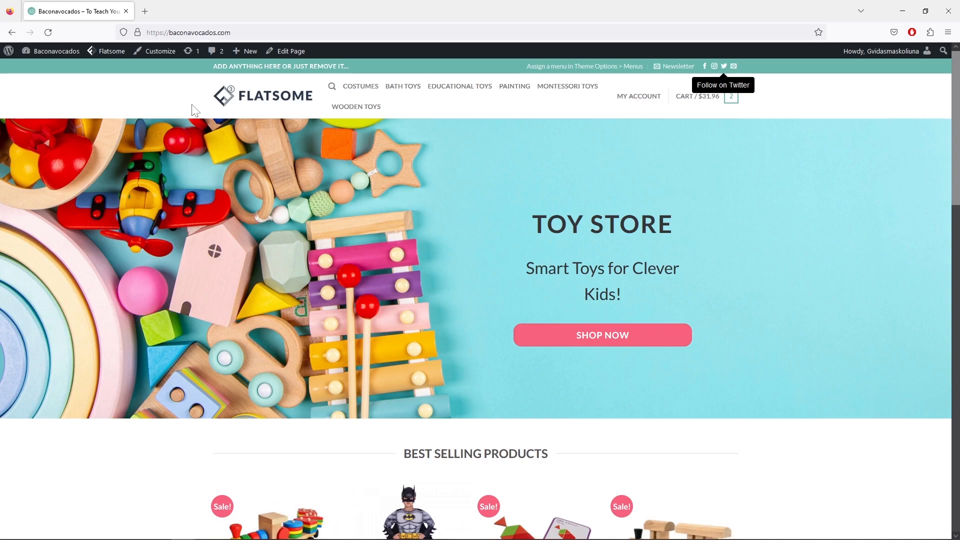
{"action": "left_click", "coordinate": [164, 55]}
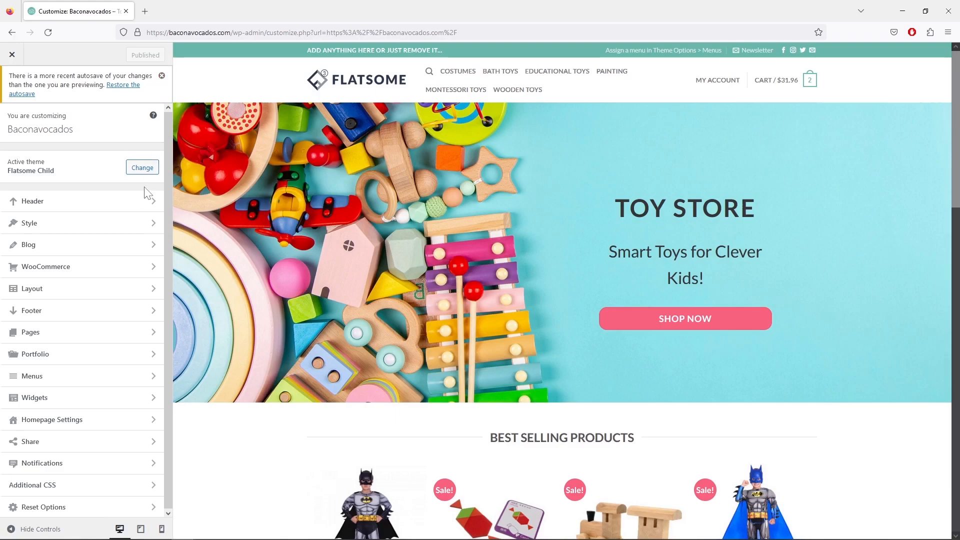
{"action": "left_click", "coordinate": [138, 206]}
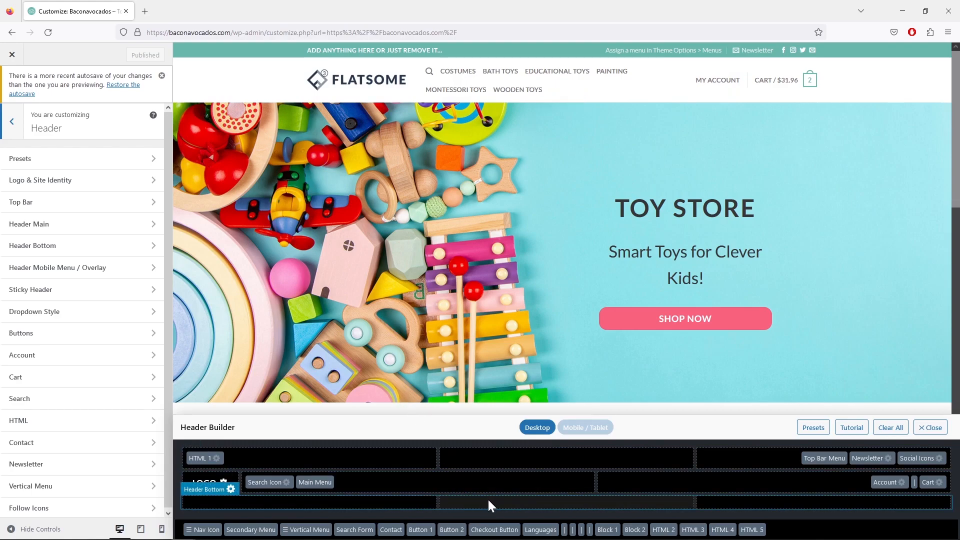
{"action": "left_click", "coordinate": [580, 429]}
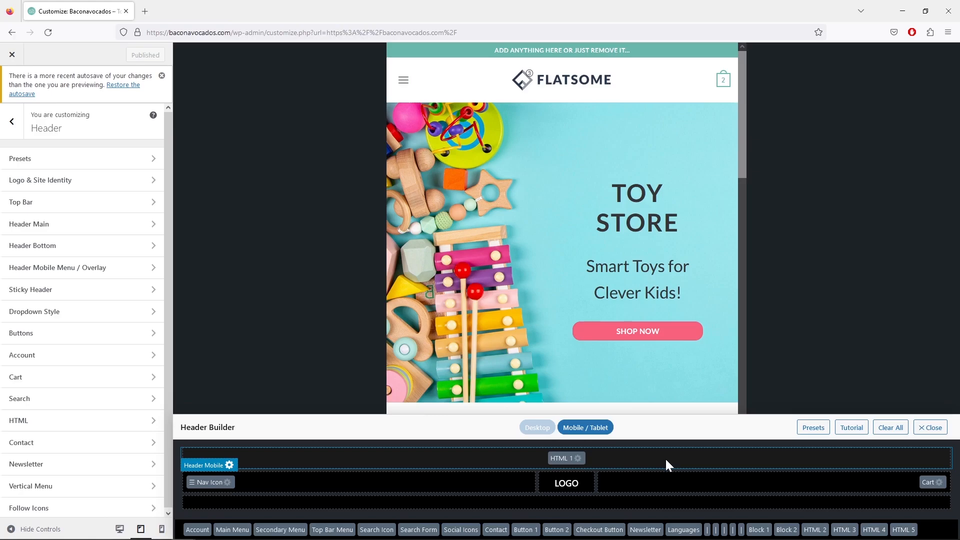
{"action": "left_click", "coordinate": [535, 429]}
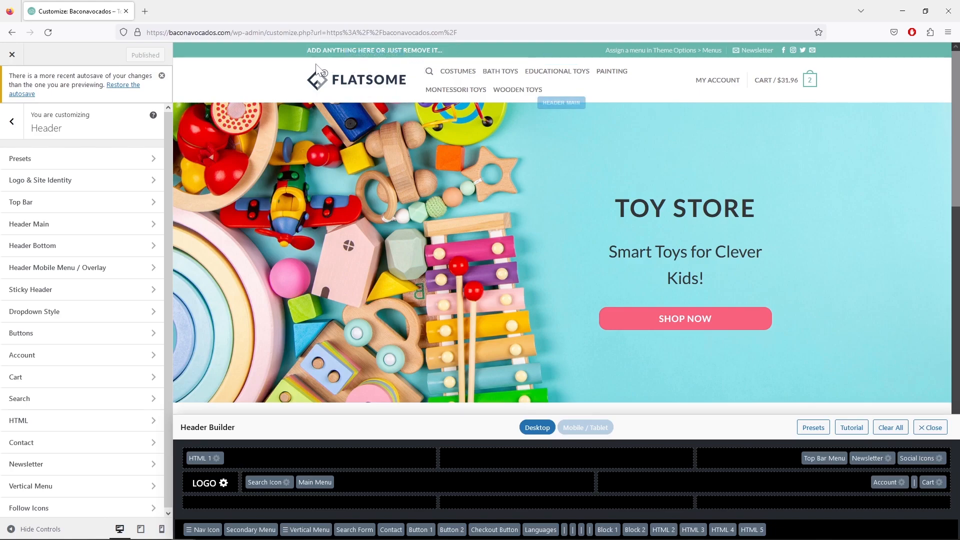
Step: Take the HTML 1 element out of the desktop top bar and put it back in its first area
{"action": "left_click_drag", "start_coordinate": [208, 457], "coordinate": [814, 535]}
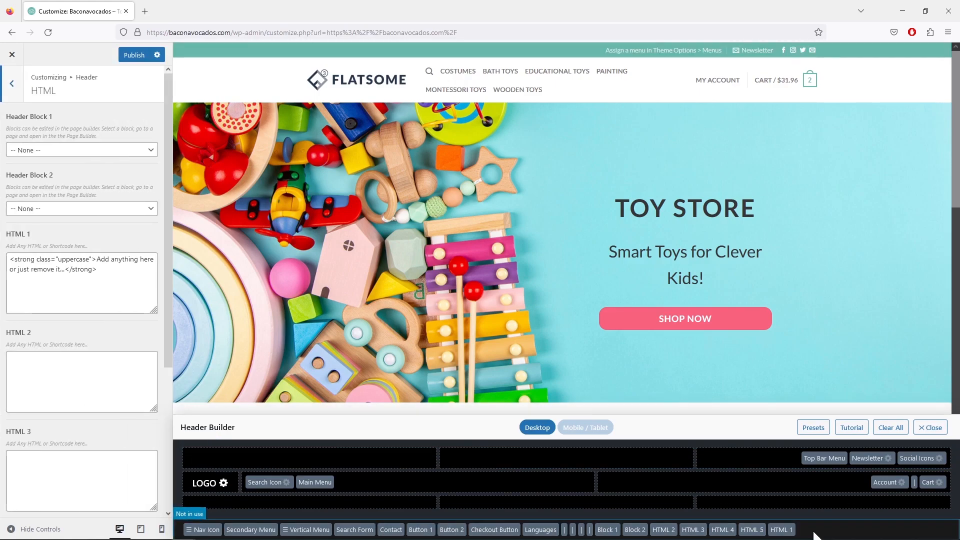
{"action": "left_click_drag", "start_coordinate": [781, 530], "coordinate": [326, 459]}
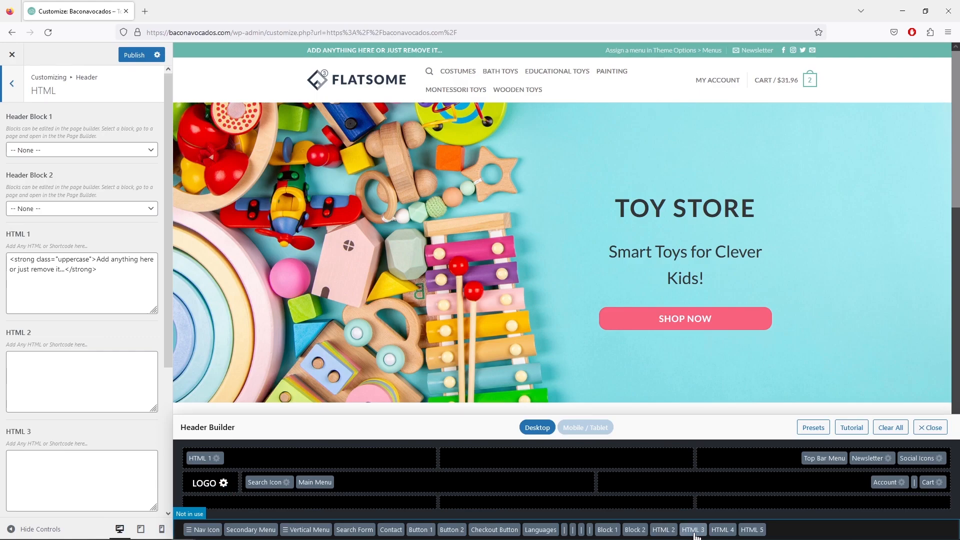
Step: Change the HTML 1 message to "Free Shipping for Orders Over $50" and move the element to the centre of the desktop top bar
{"action": "scroll", "coordinate": [85, 310], "scroll_direction": "down", "scroll_amount": 4}
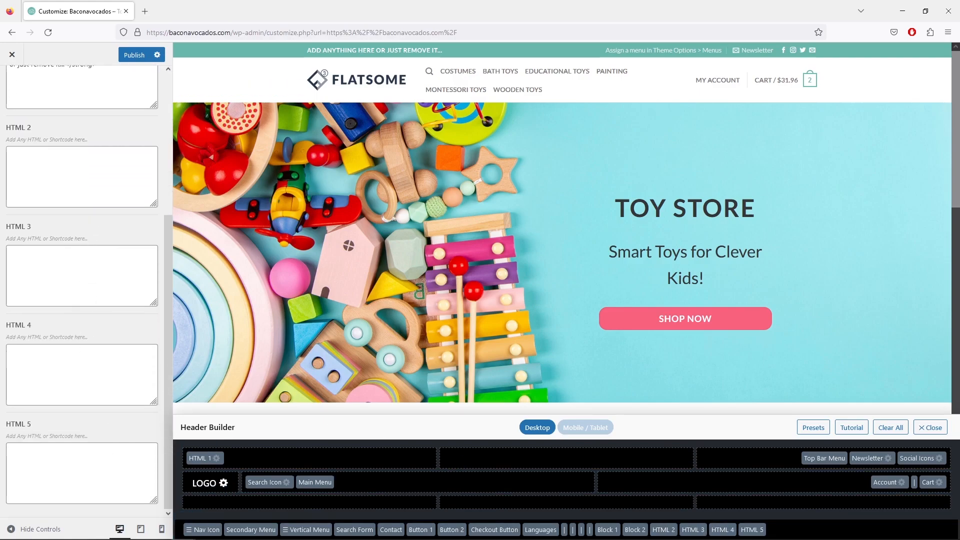
{"action": "scroll", "coordinate": [97, 327], "scroll_direction": "up", "scroll_amount": 3}
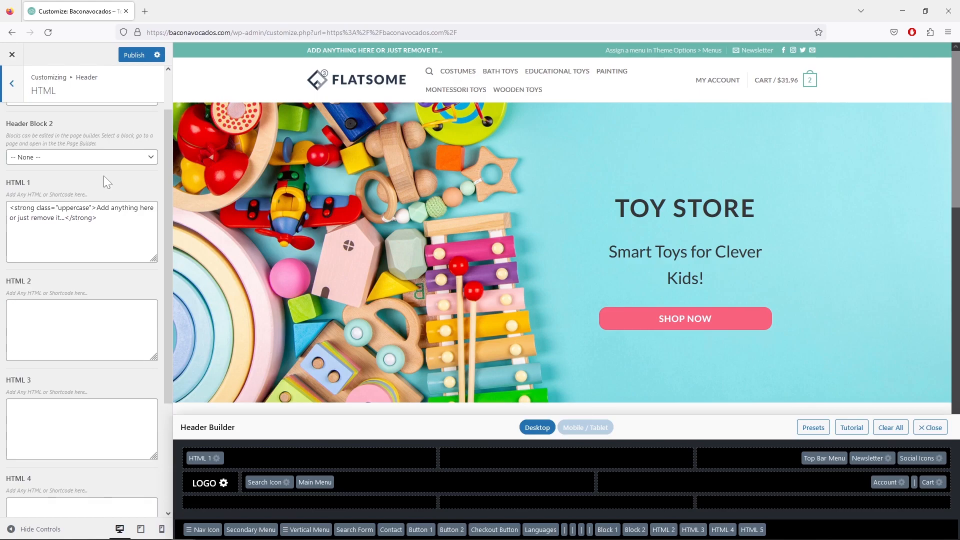
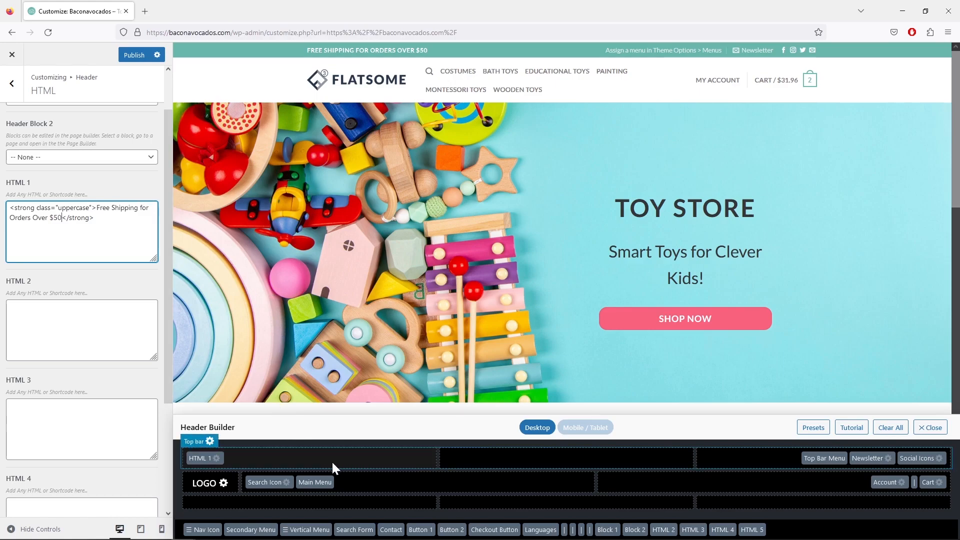
{"action": "left_click_drag", "start_coordinate": [211, 463], "coordinate": [561, 464]}
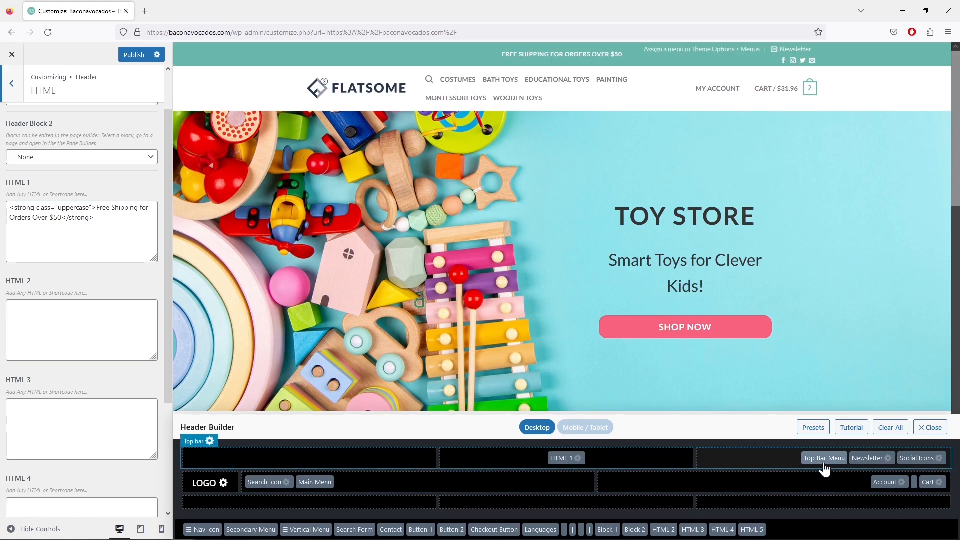
Step: Remove the Top Bar Menu from the desktop top bar and check the header's mobile/tablet layout
{"action": "left_click_drag", "start_coordinate": [825, 470], "coordinate": [810, 536]}
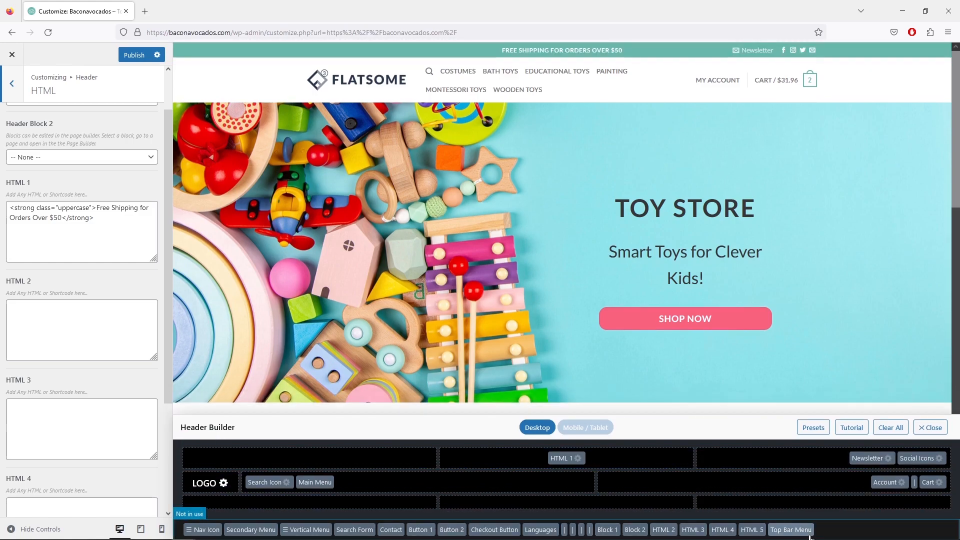
{"action": "left_click", "coordinate": [589, 432]}
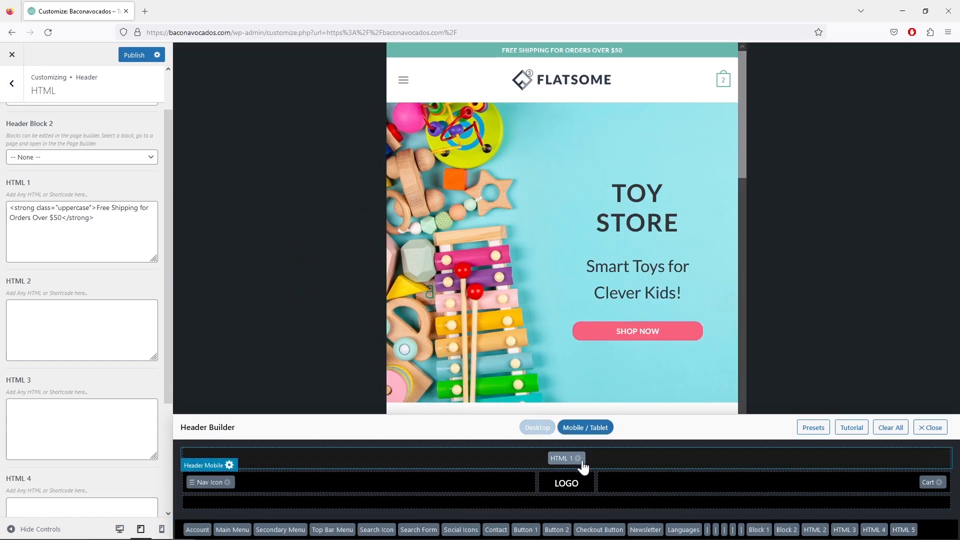
{"action": "left_click", "coordinate": [546, 431]}
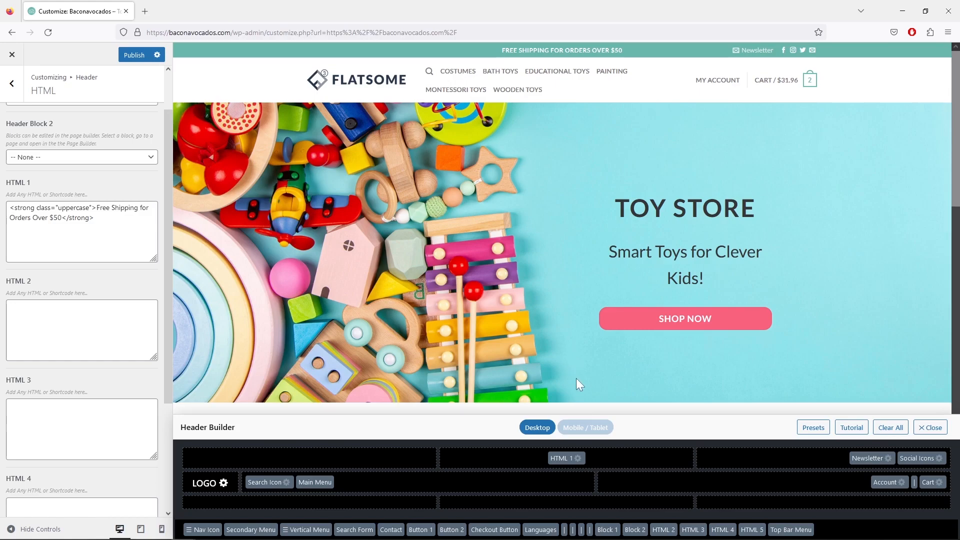
Step: Remove HTML 1 from the desktop top bar and disable the top bar in its settings
{"action": "left_click_drag", "start_coordinate": [582, 458], "coordinate": [845, 536]}
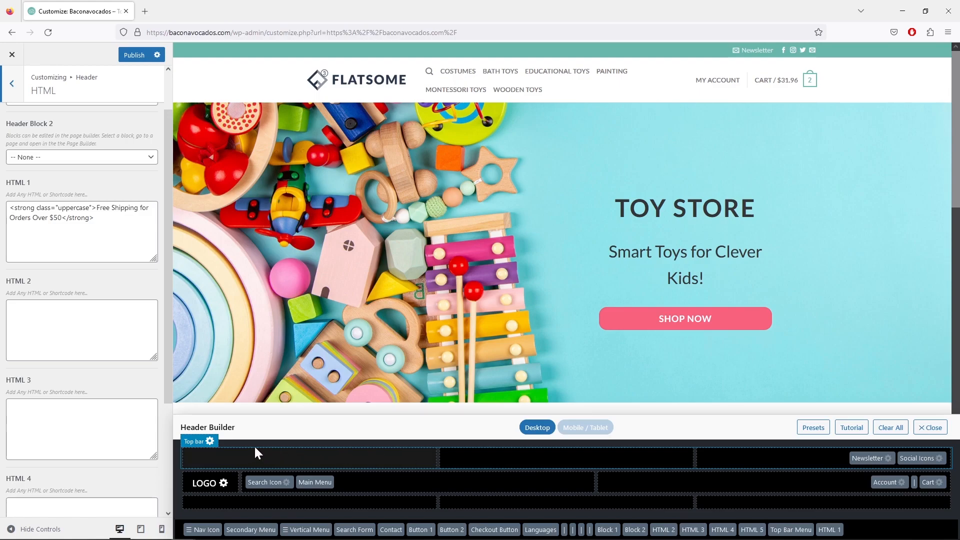
{"action": "left_click", "coordinate": [210, 441]}
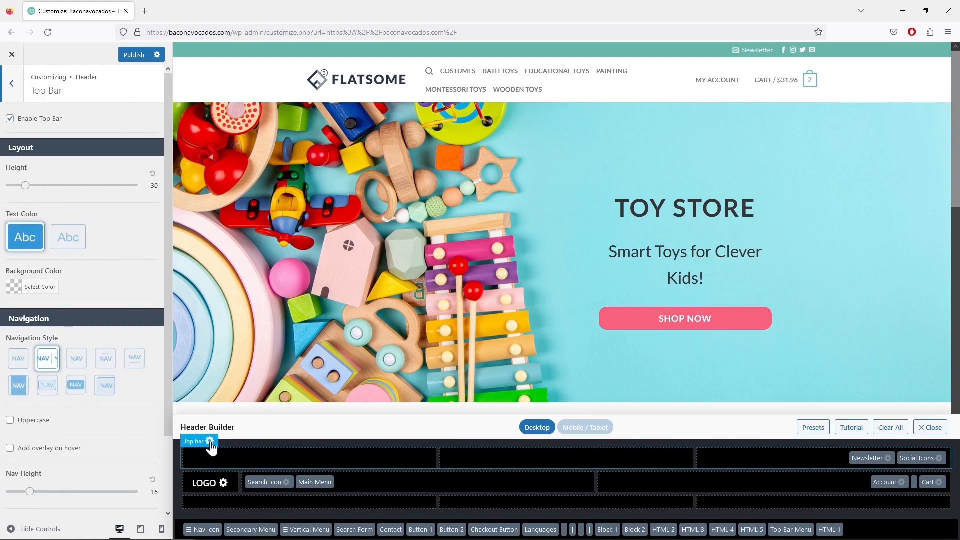
{"action": "left_click", "coordinate": [10, 120]}
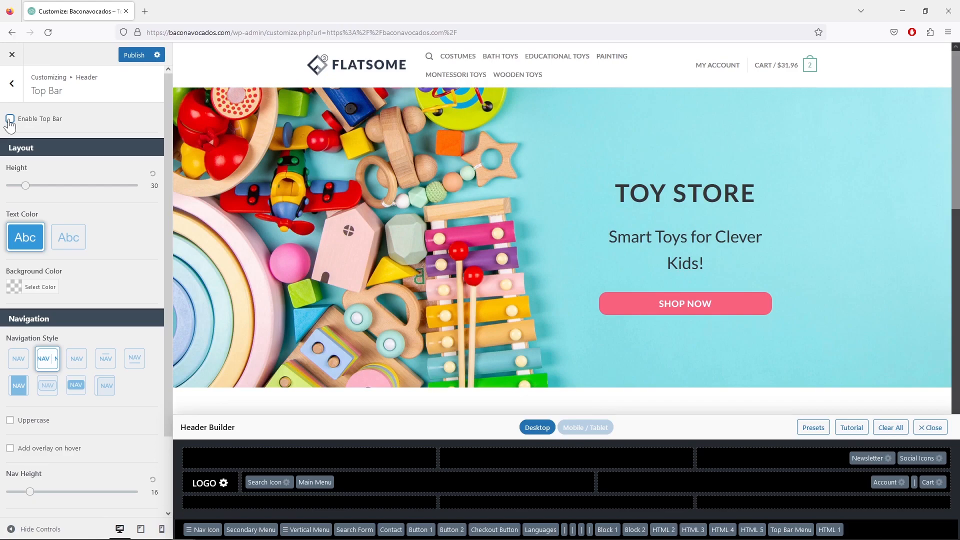
Step: View the header search icon's settings and compare the header's mobile/tablet layout with the desktop one
{"action": "mouse_move", "coordinate": [259, 445]}
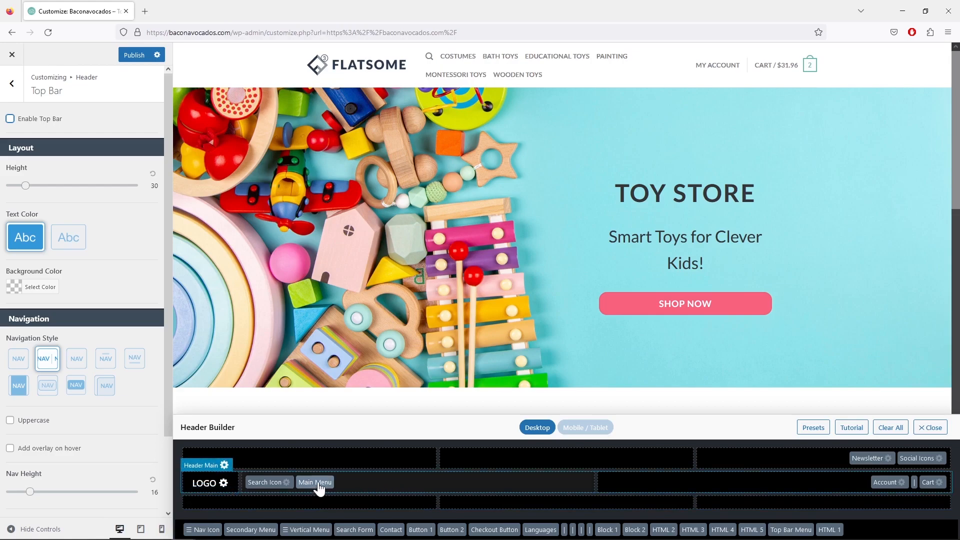
{"action": "left_click", "coordinate": [286, 487]}
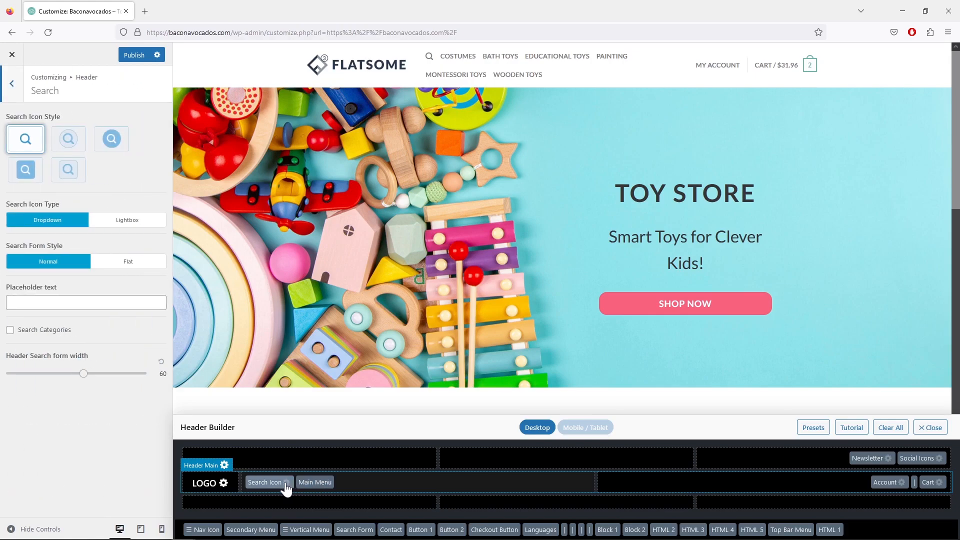
{"action": "left_click", "coordinate": [584, 429]}
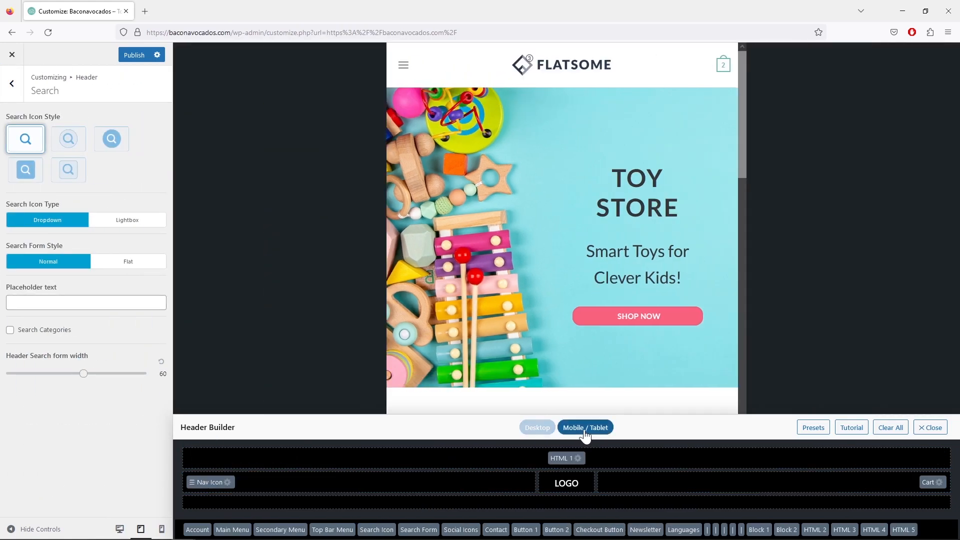
{"action": "left_click", "coordinate": [536, 428]}
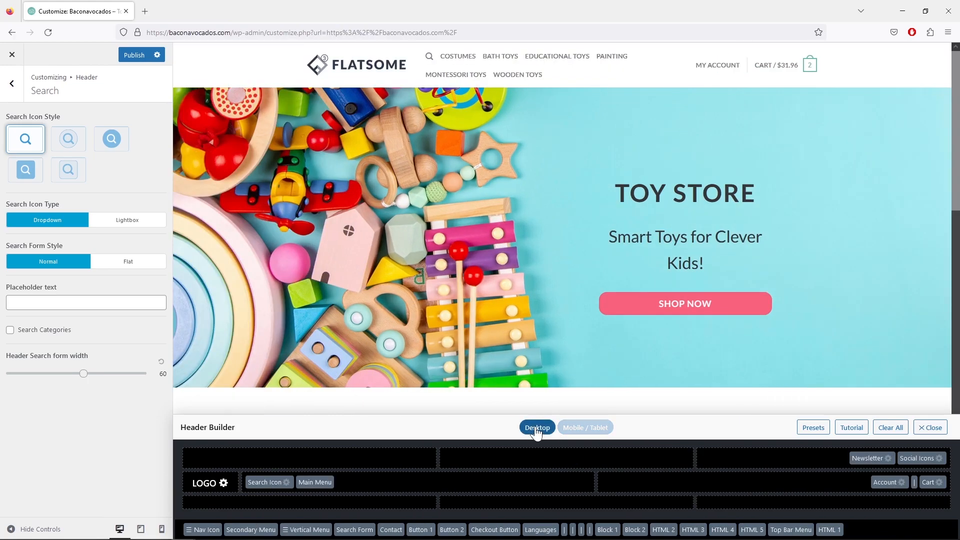
Step: Open the header presets and look through the available header layouts
{"action": "left_click", "coordinate": [8, 87]}
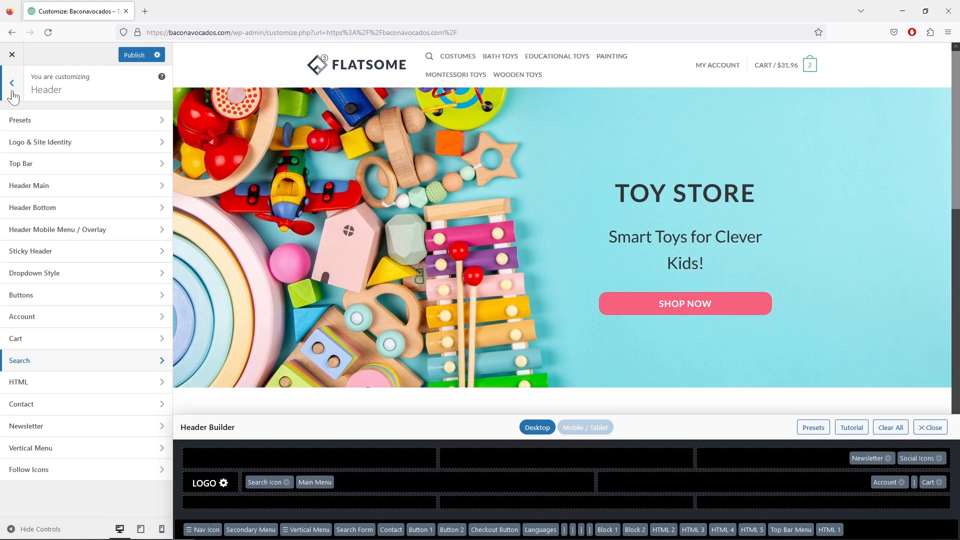
{"action": "left_click", "coordinate": [102, 131]}
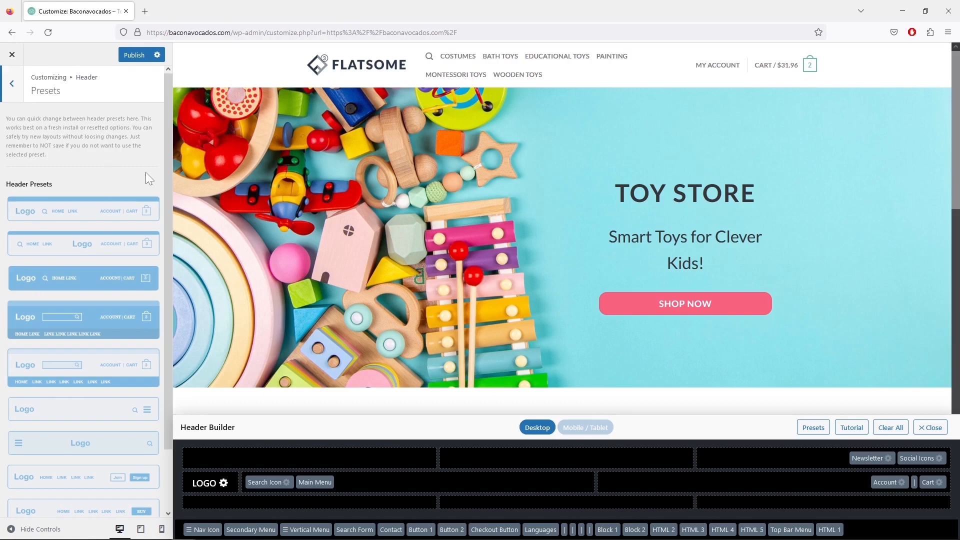
{"action": "scroll", "coordinate": [146, 172], "scroll_direction": "down", "scroll_amount": 1}
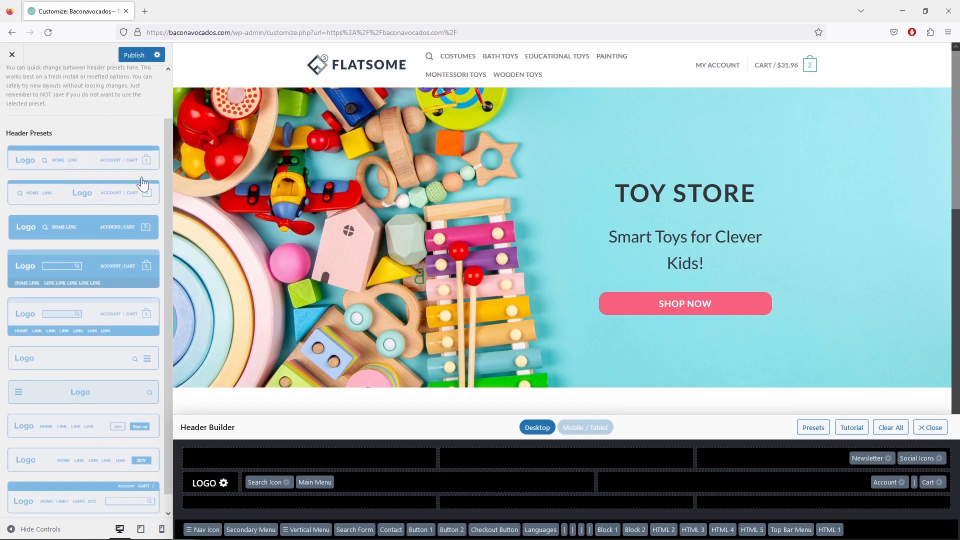
{"action": "scroll", "coordinate": [142, 182], "scroll_direction": "down", "scroll_amount": 1}
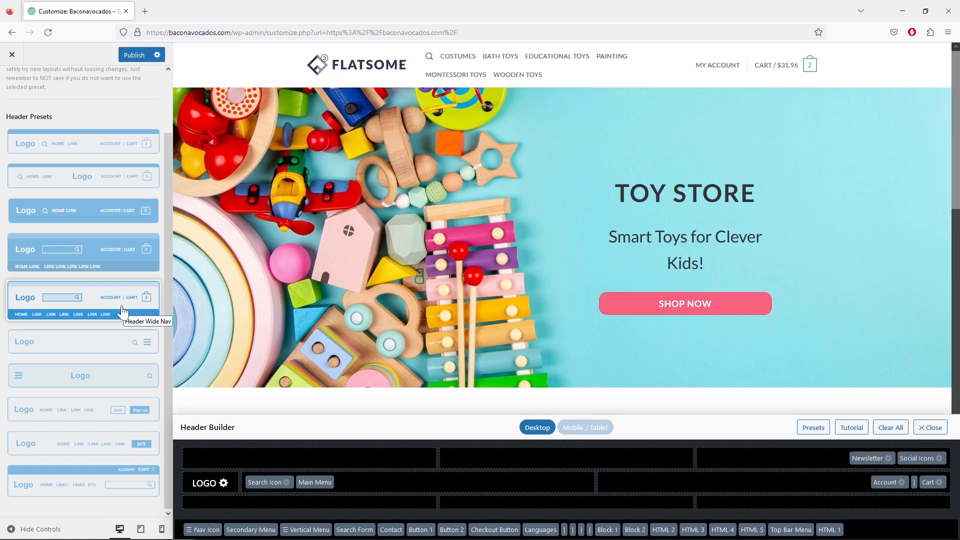
{"action": "scroll", "coordinate": [115, 300], "scroll_direction": "up", "scroll_amount": 2}
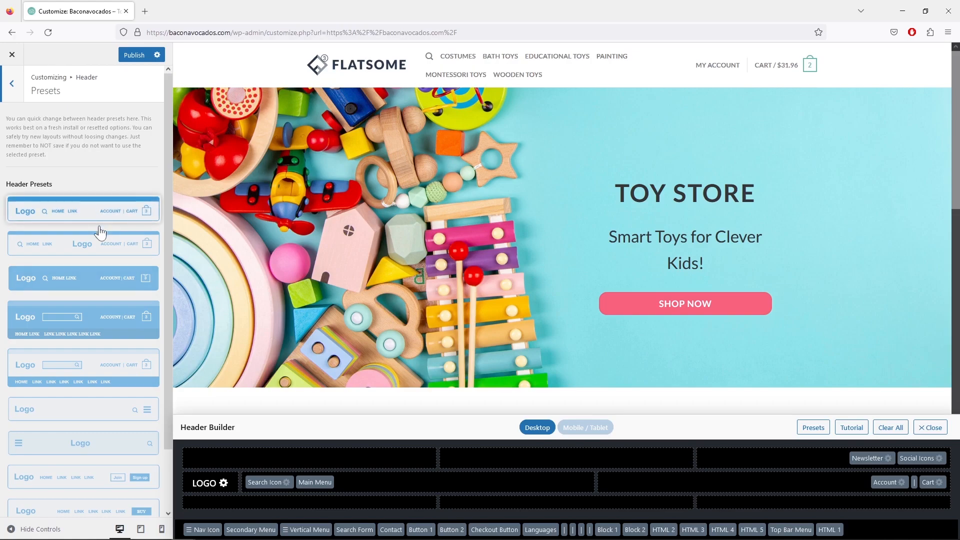
Step: Replace the header's logo image with the GeekKids logo cropped-cropped-logo-small.png from the media library
{"action": "scroll", "coordinate": [114, 330], "scroll_direction": "down", "scroll_amount": 2}
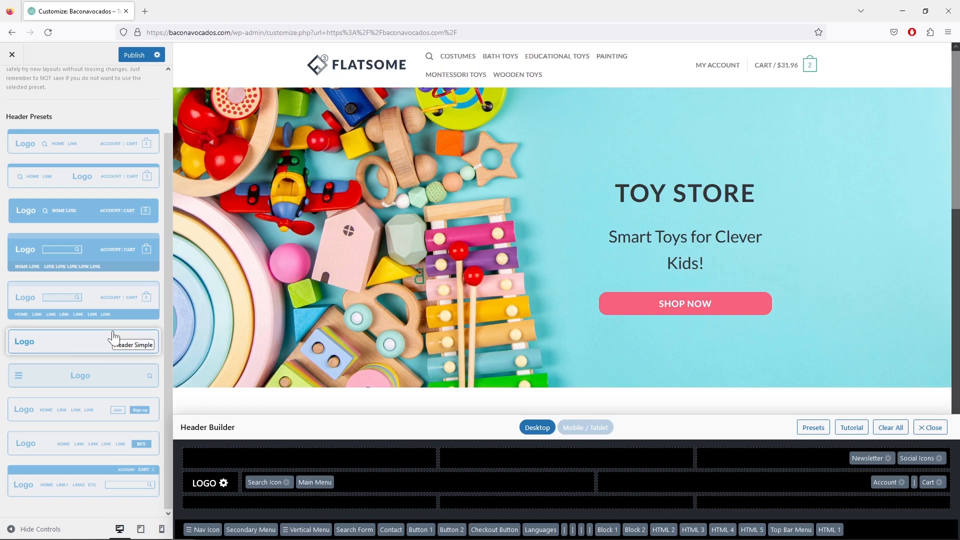
{"action": "scroll", "coordinate": [113, 336], "scroll_direction": "up", "scroll_amount": 3}
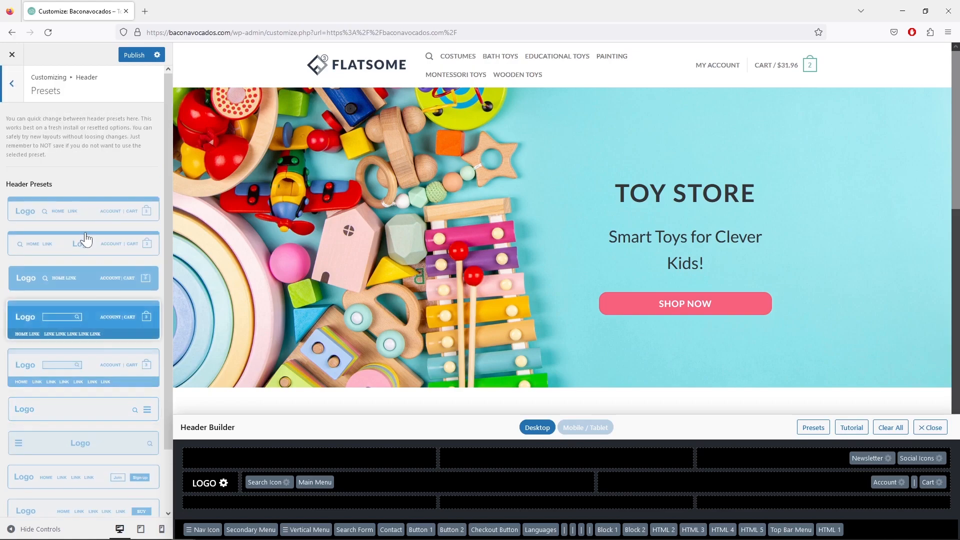
{"action": "left_click", "coordinate": [8, 88]}
{"action": "left_click", "coordinate": [113, 143]}
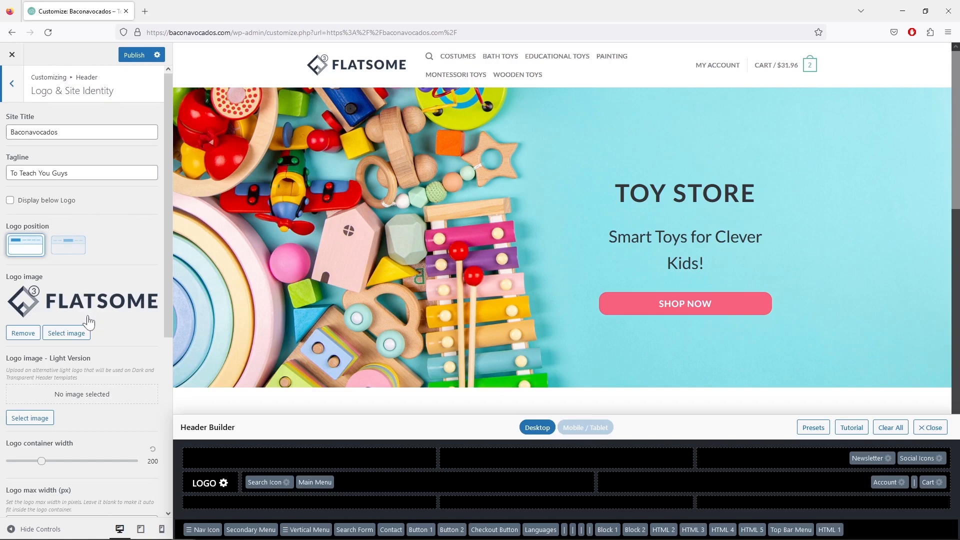
{"action": "left_click", "coordinate": [67, 332]}
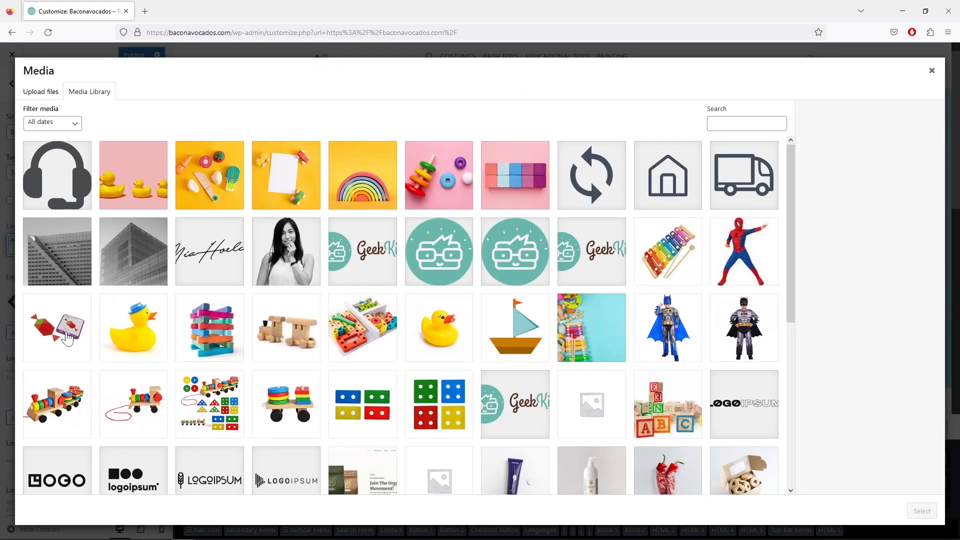
{"action": "left_click", "coordinate": [362, 278]}
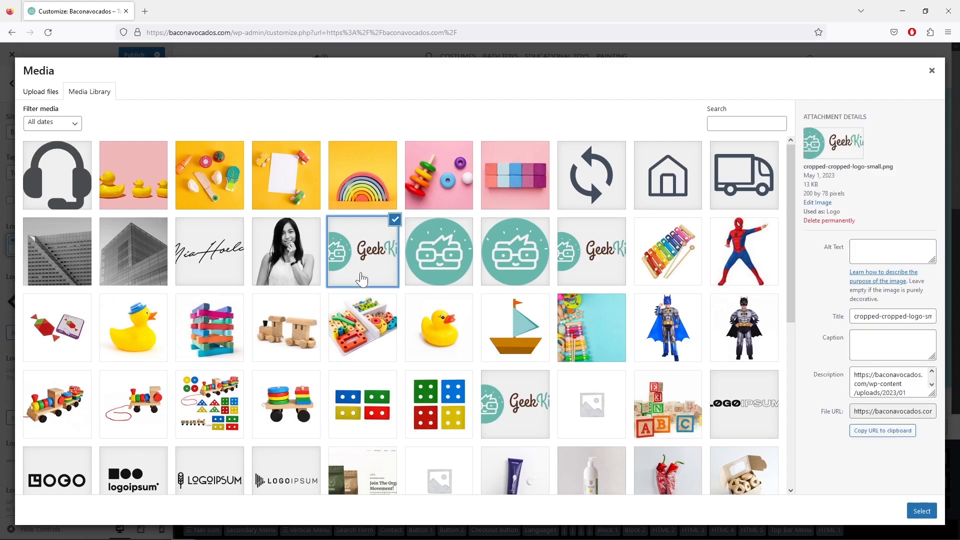
{"action": "left_click", "coordinate": [919, 510]}
Step: Set the logo container width to 163 and look over the remaining logo and site icon settings
{"action": "left_click_drag", "start_coordinate": [42, 468], "coordinate": [34, 467]}
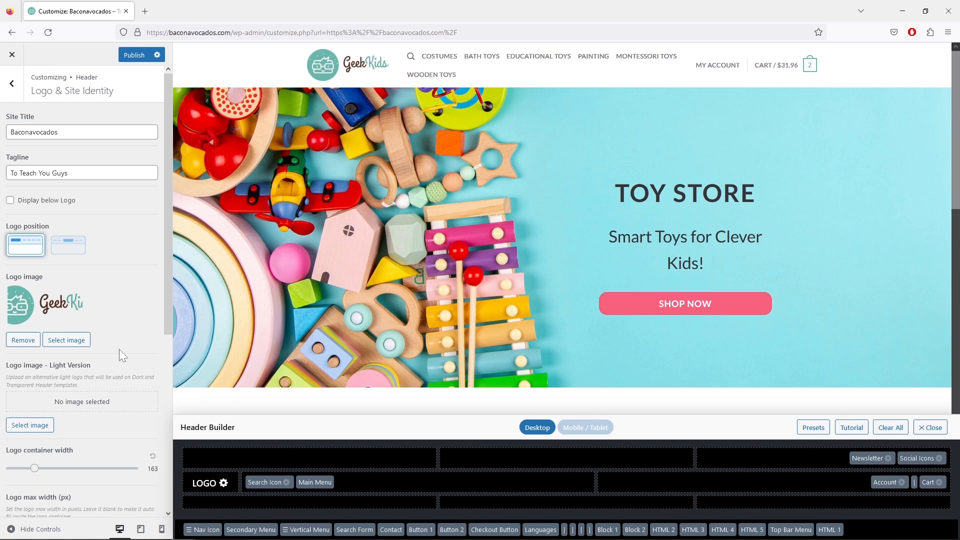
{"action": "scroll", "coordinate": [120, 351], "scroll_direction": "down", "scroll_amount": 6}
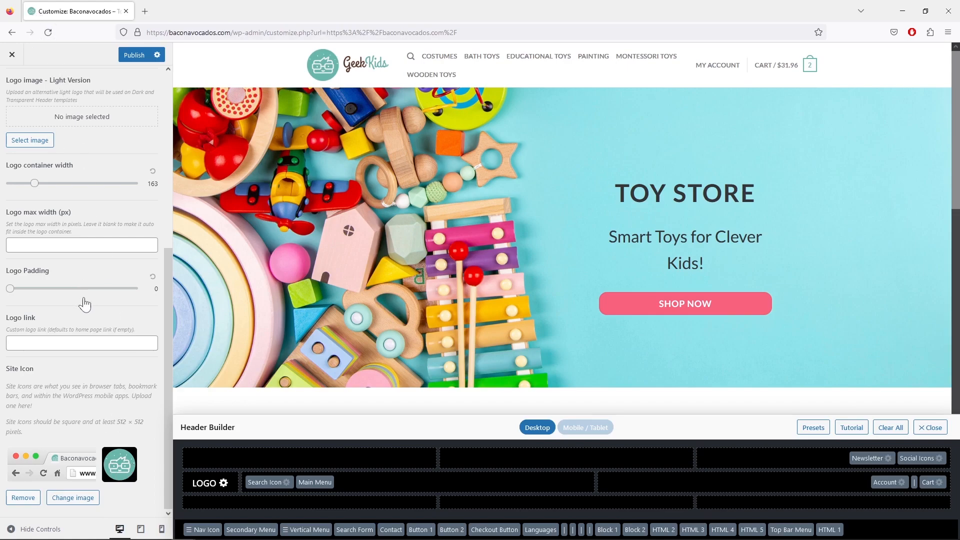
{"action": "scroll", "coordinate": [97, 325], "scroll_direction": "up", "scroll_amount": 5}
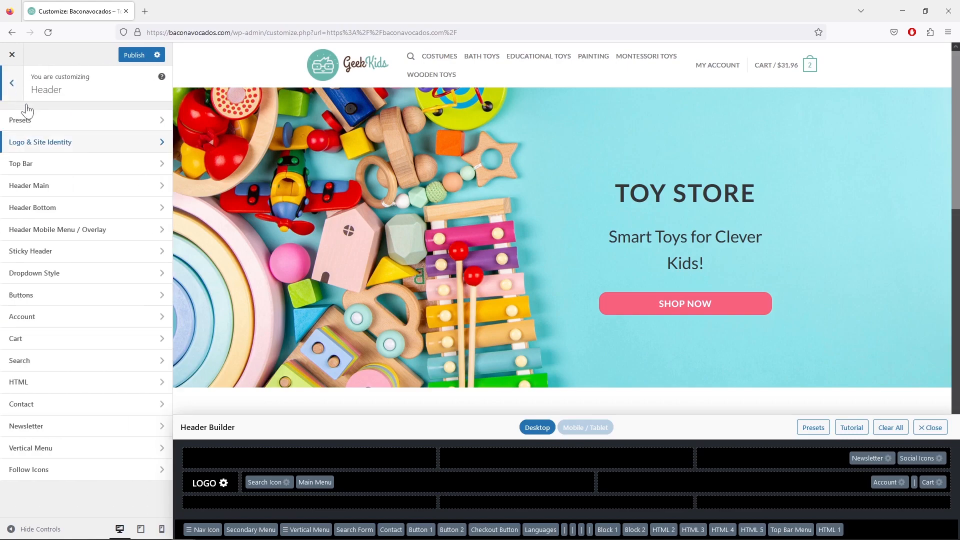
Step: Enable the top bar, review its layout and navigation settings, and disable it again
{"action": "left_click", "coordinate": [73, 167]}
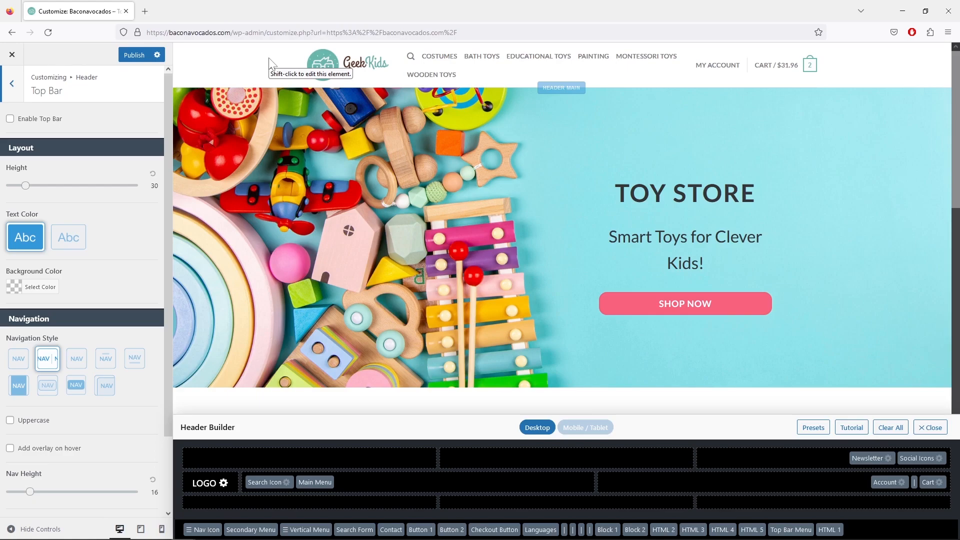
{"action": "left_click", "coordinate": [10, 120]}
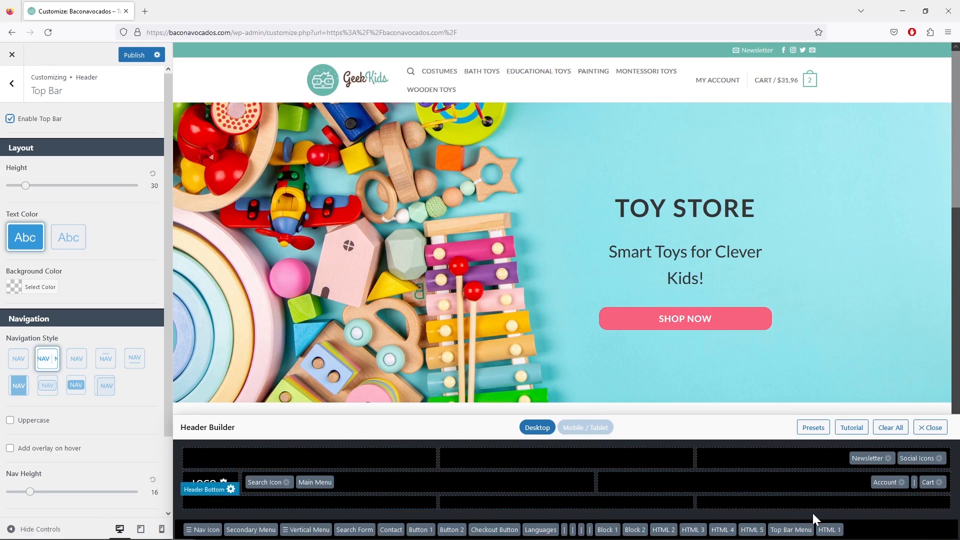
{"action": "left_click_drag", "start_coordinate": [821, 531], "coordinate": [855, 530]}
{"action": "left_click", "coordinate": [11, 83]}
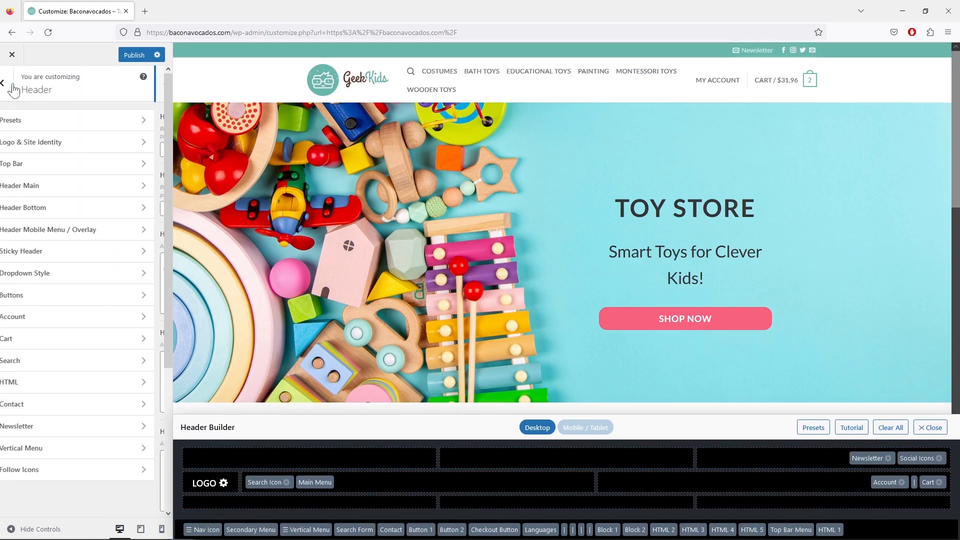
{"action": "left_click", "coordinate": [110, 172]}
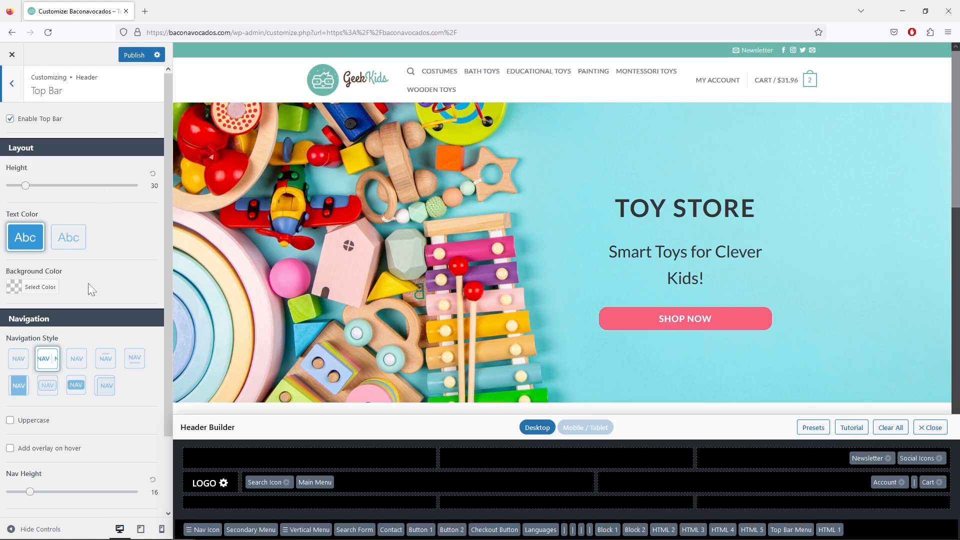
{"action": "scroll", "coordinate": [88, 283], "scroll_direction": "down", "scroll_amount": 2}
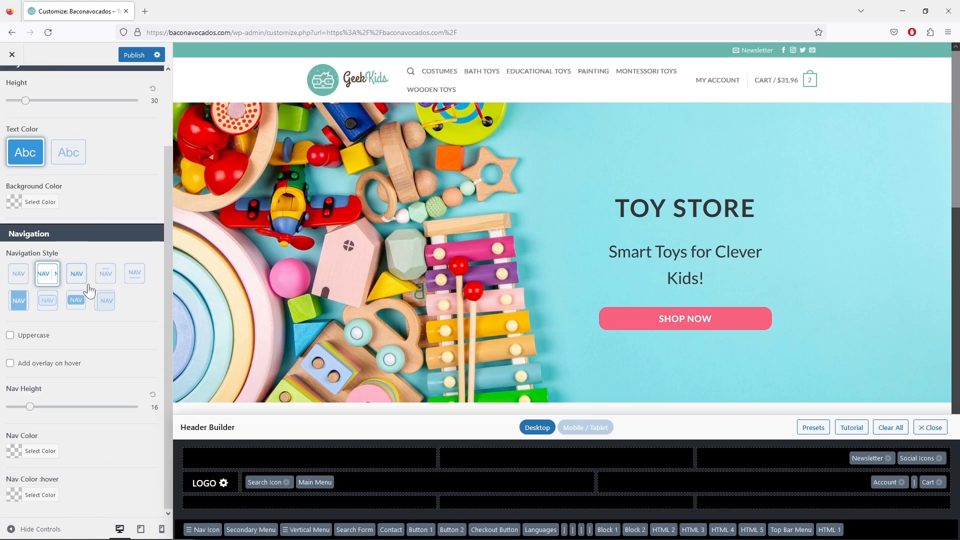
{"action": "scroll", "coordinate": [88, 283], "scroll_direction": "up", "scroll_amount": 2}
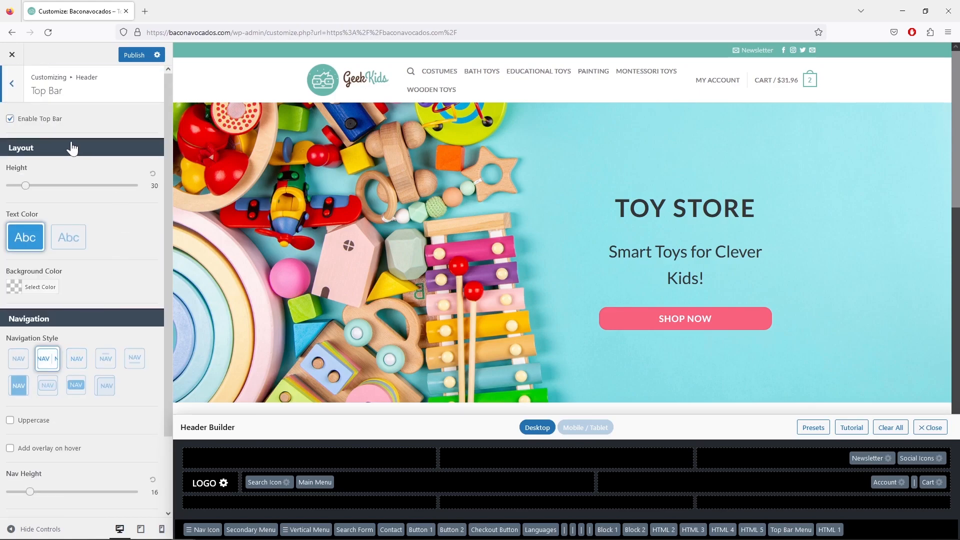
{"action": "left_click", "coordinate": [10, 120]}
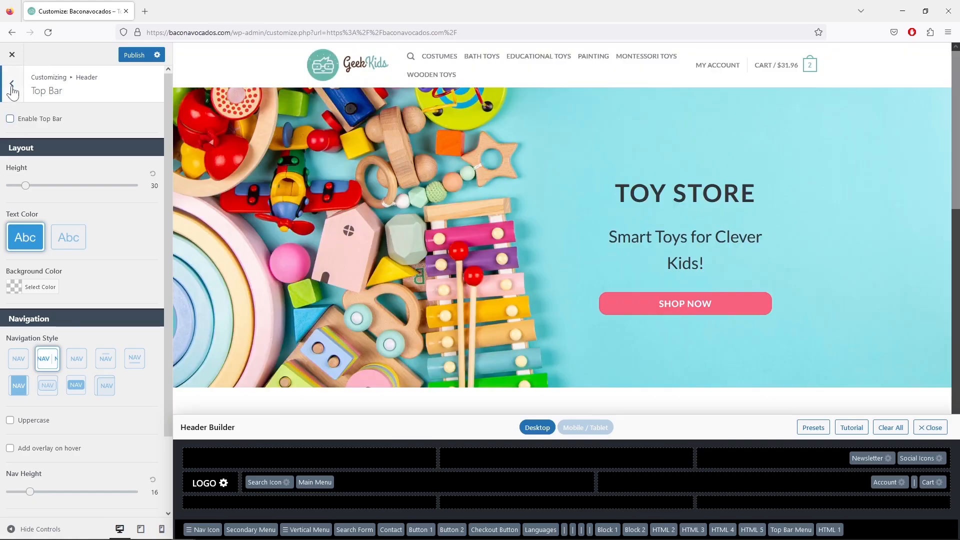
{"action": "left_click", "coordinate": [12, 84]}
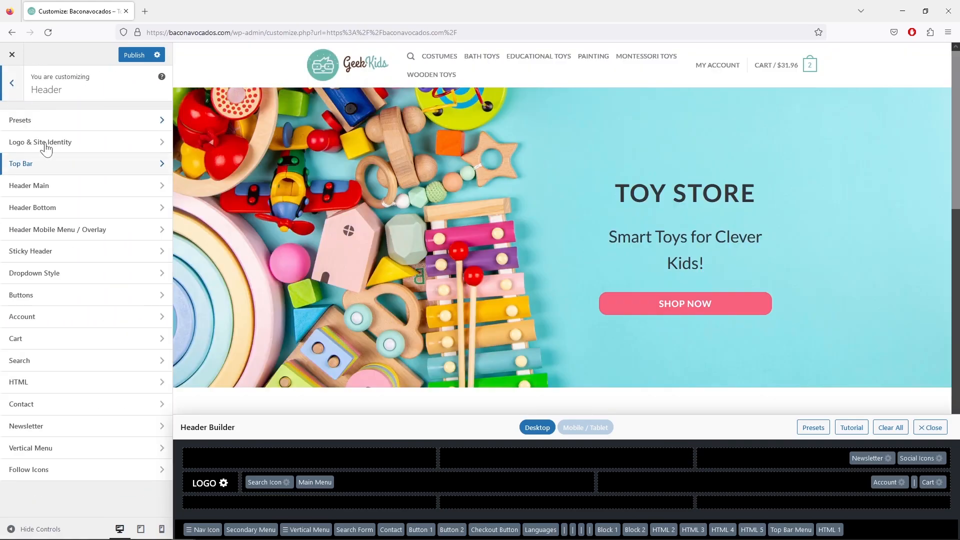
Step: Set the Header Main height to 98, try the full-width layout, and restore the contained header width
{"action": "left_click", "coordinate": [100, 192]}
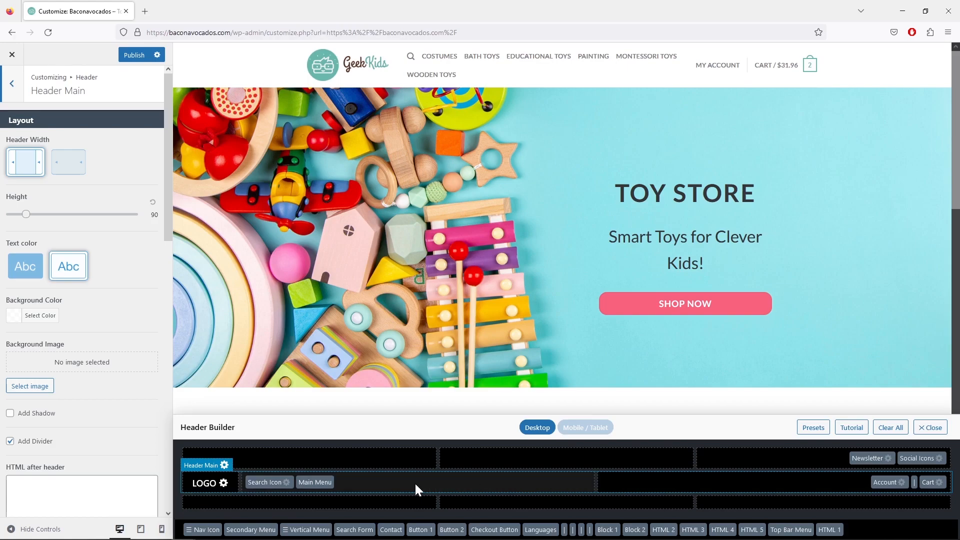
{"action": "left_click_drag", "start_coordinate": [25, 214], "coordinate": [28, 214]}
{"action": "left_click", "coordinate": [72, 162]}
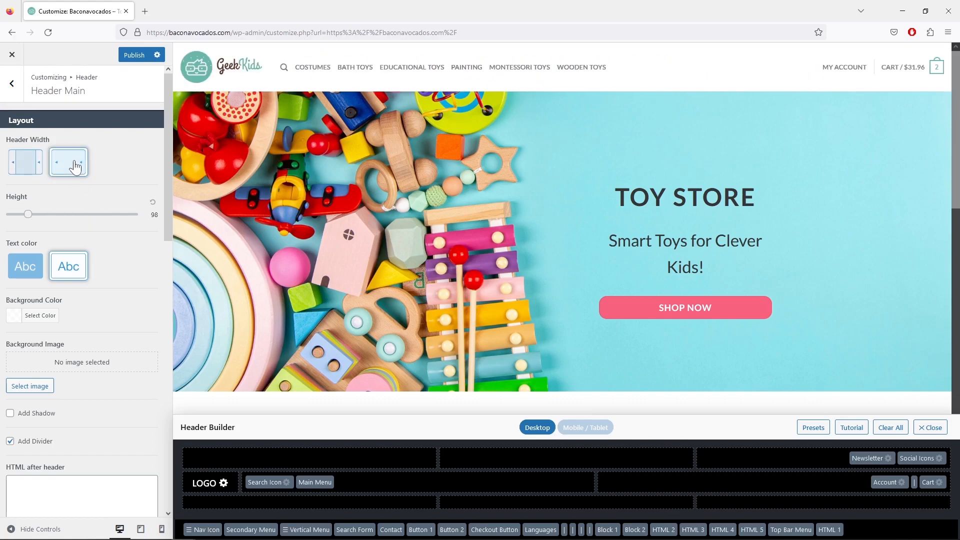
{"action": "left_click", "coordinate": [36, 170]}
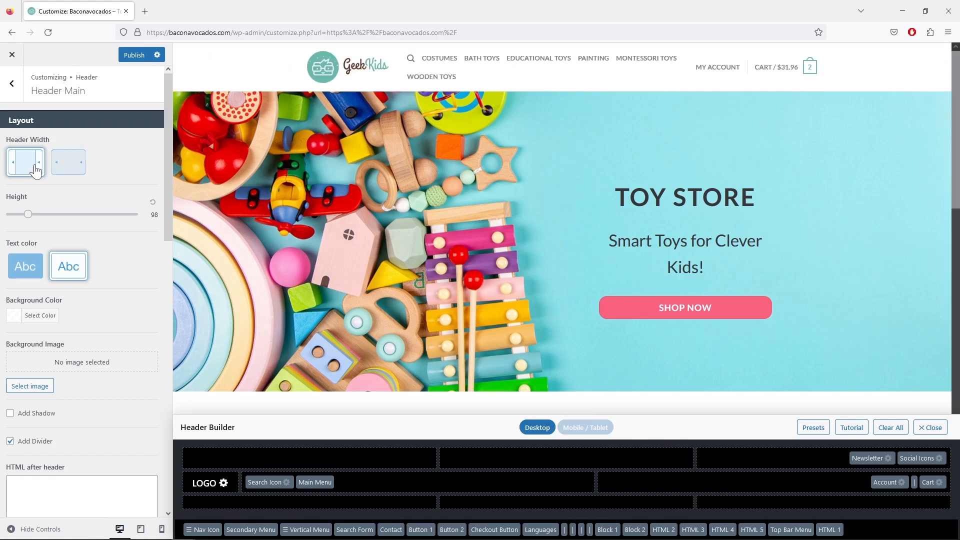
{"action": "scroll", "coordinate": [118, 212], "scroll_direction": "down", "scroll_amount": 3}
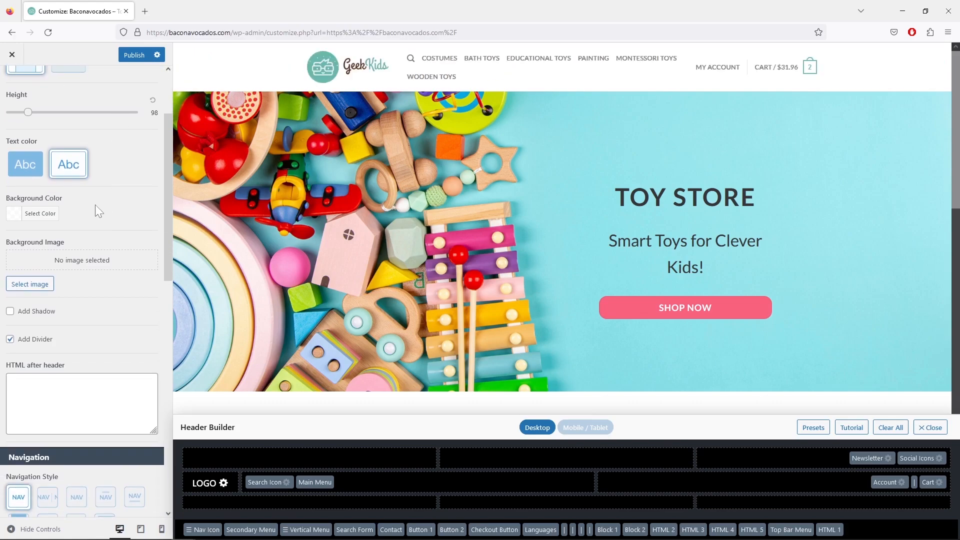
{"action": "scroll", "coordinate": [118, 234], "scroll_direction": "down", "scroll_amount": 8}
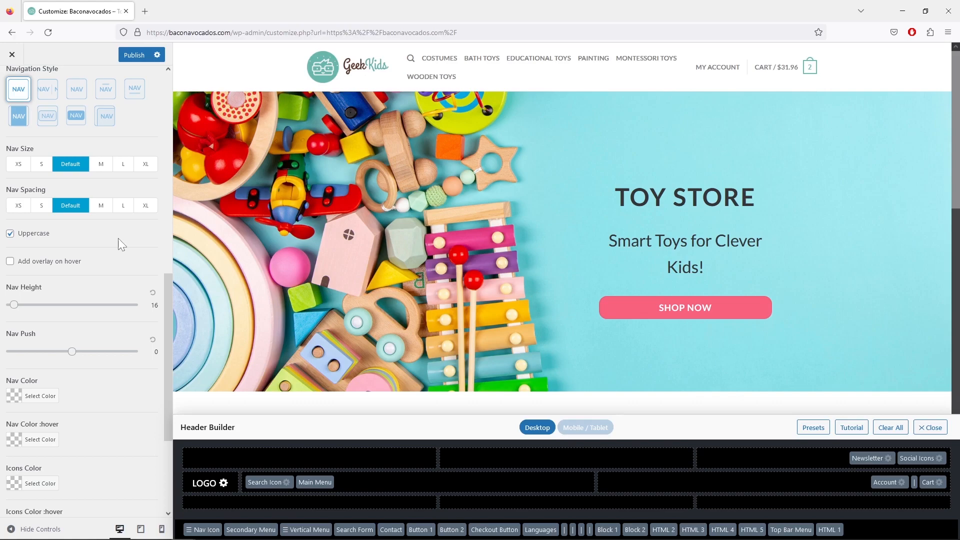
{"action": "scroll", "coordinate": [119, 238], "scroll_direction": "down", "scroll_amount": 4}
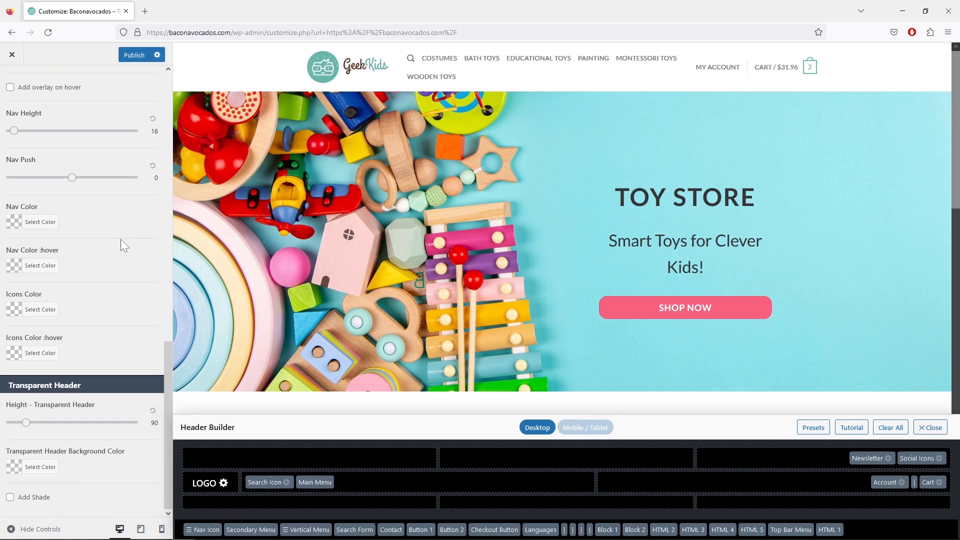
{"action": "scroll", "coordinate": [121, 238], "scroll_direction": "up", "scroll_amount": 15}
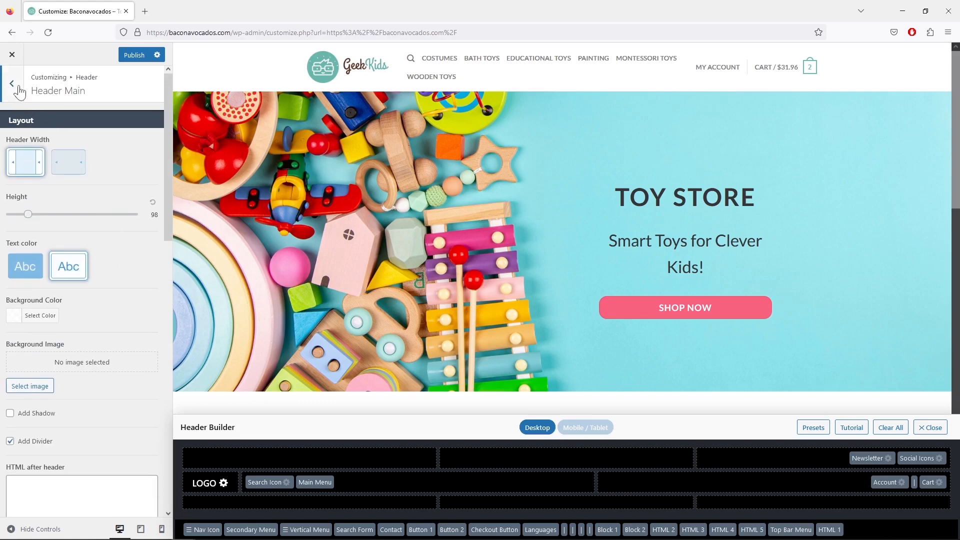
{"action": "left_click", "coordinate": [19, 88]}
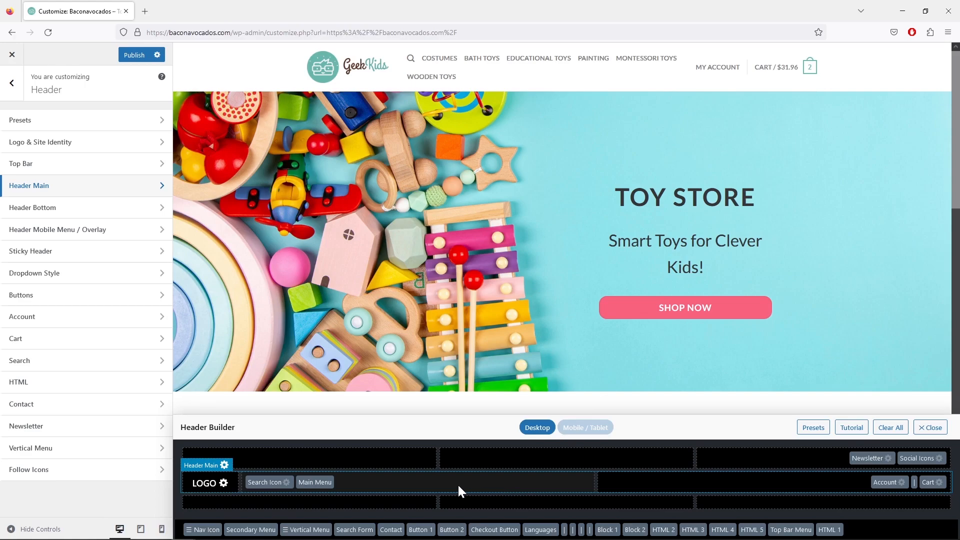
Step: Move the Main Menu to the center of the desktop header's bottom row and swap the Search Icon for the Search Form
{"action": "left_click_drag", "start_coordinate": [321, 488], "coordinate": [606, 504]}
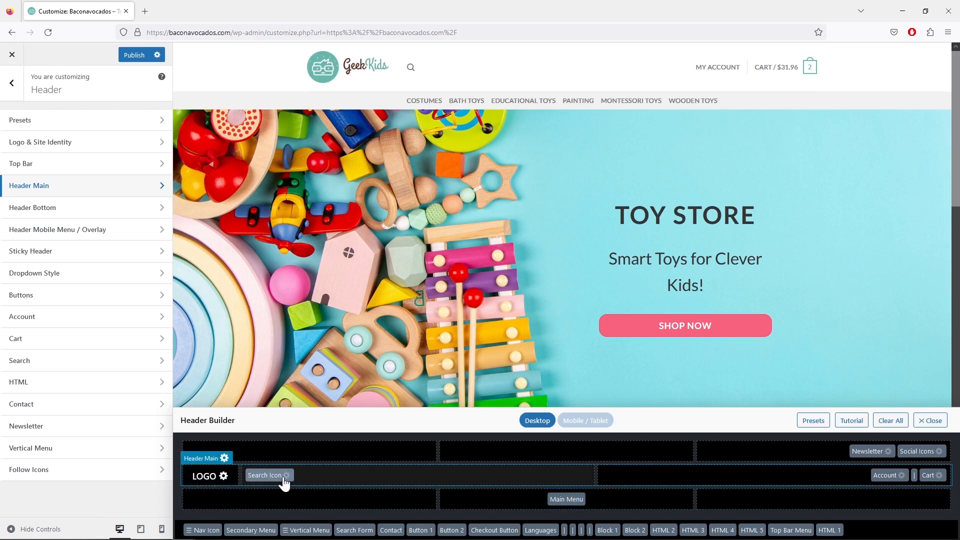
{"action": "left_click_drag", "start_coordinate": [283, 483], "coordinate": [365, 476]}
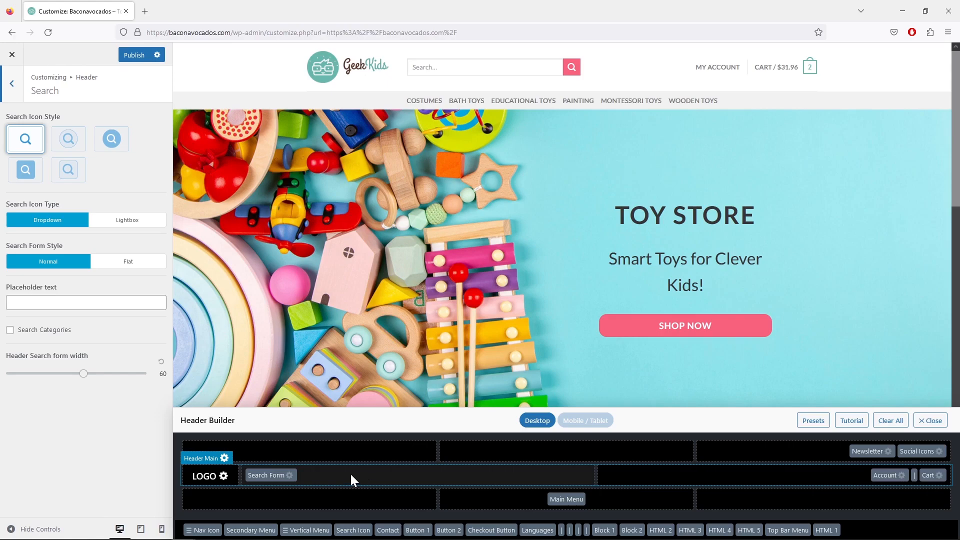
Step: Give the header search the filled round icon style, the Flat form style and a form width of 90
{"action": "left_click", "coordinate": [116, 148]}
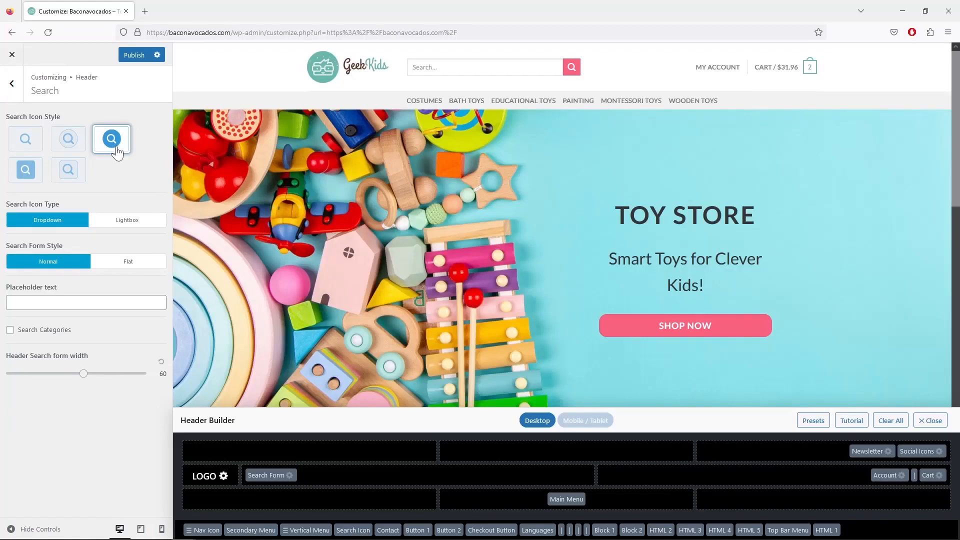
{"action": "left_click", "coordinate": [129, 266]}
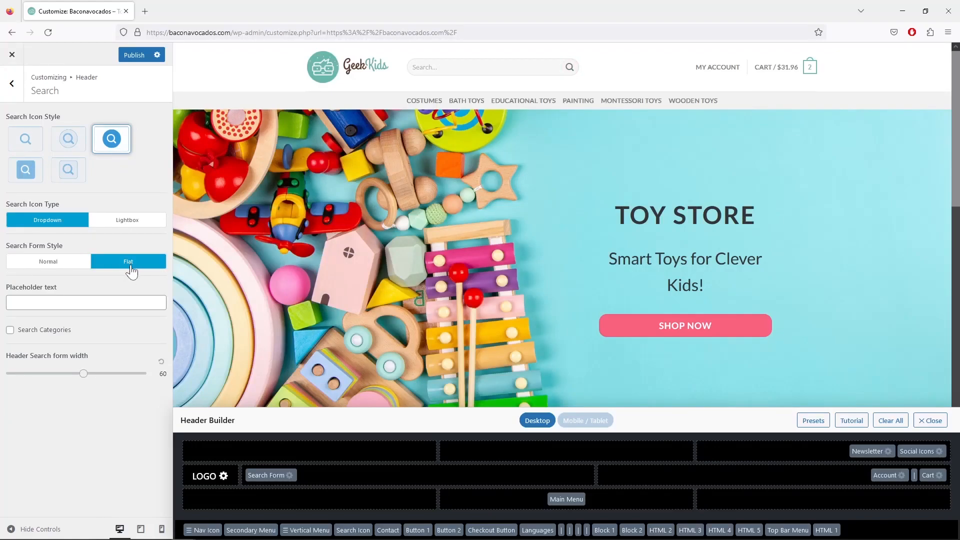
{"action": "left_click_drag", "start_coordinate": [83, 373], "coordinate": [127, 382]}
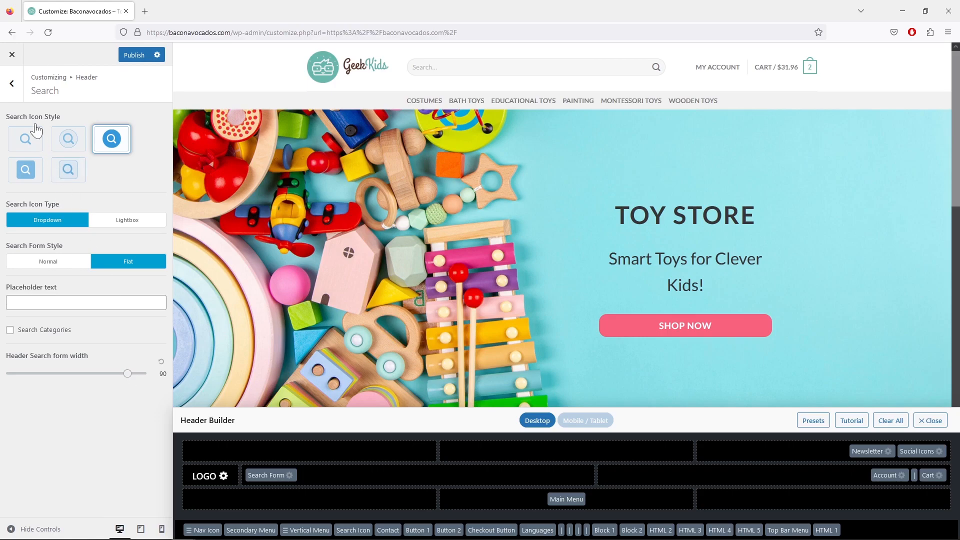
{"action": "left_click", "coordinate": [19, 90]}
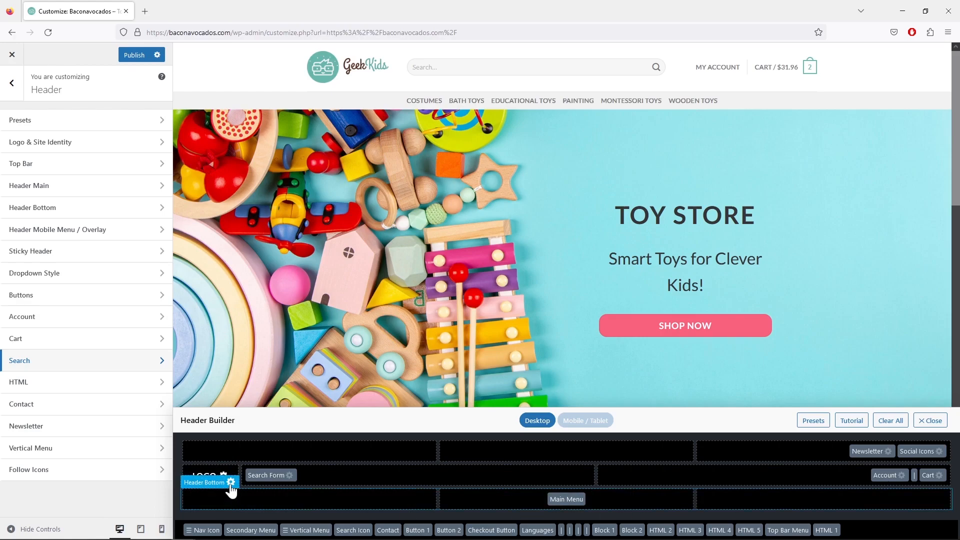
Step: Set the Header Bottom height to 50
{"action": "left_click", "coordinate": [113, 208]}
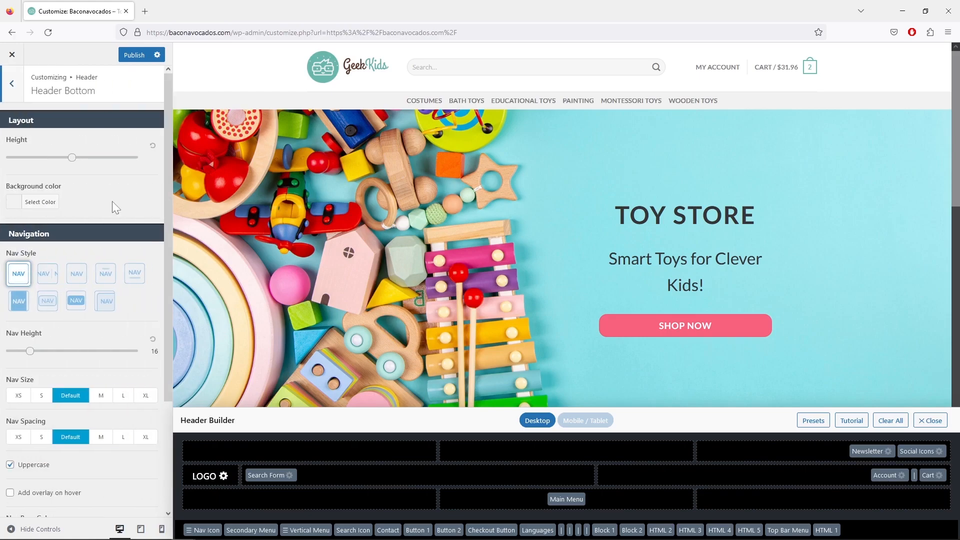
{"action": "left_click", "coordinate": [72, 158]}
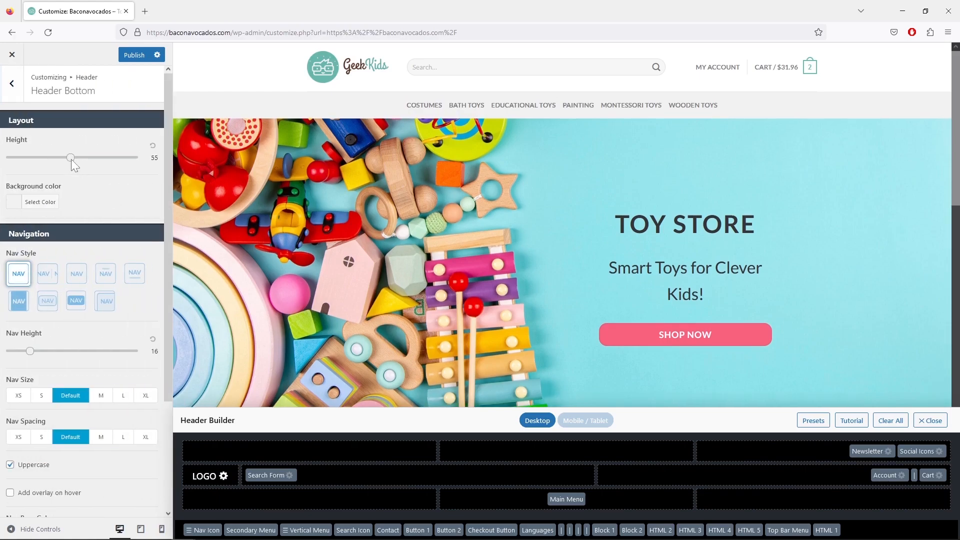
{"action": "left_click_drag", "start_coordinate": [72, 159], "coordinate": [65, 158]}
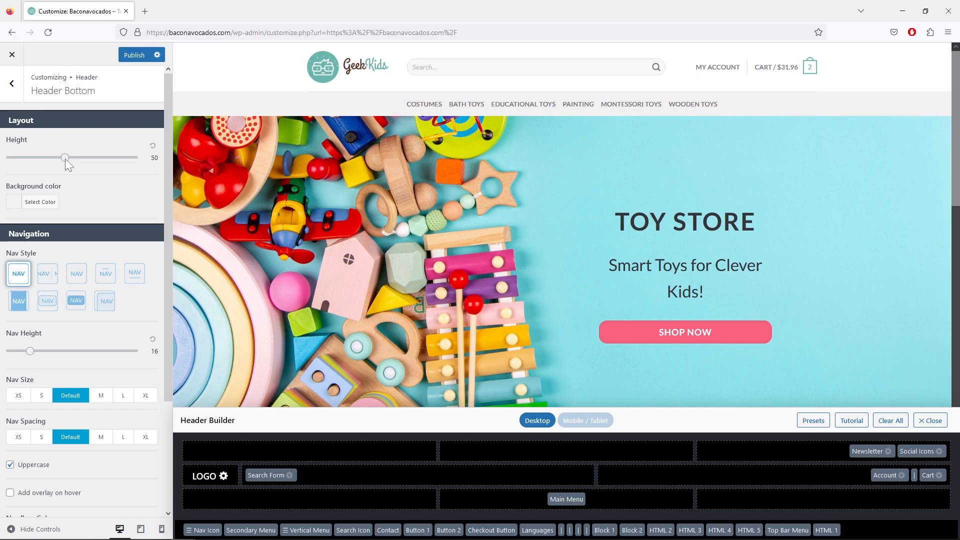
Step: Set the Header Bottom background color to white and its nav size to XL
{"action": "left_click", "coordinate": [46, 207]}
{"action": "left_click_drag", "start_coordinate": [27, 238], "coordinate": [13, 213]}
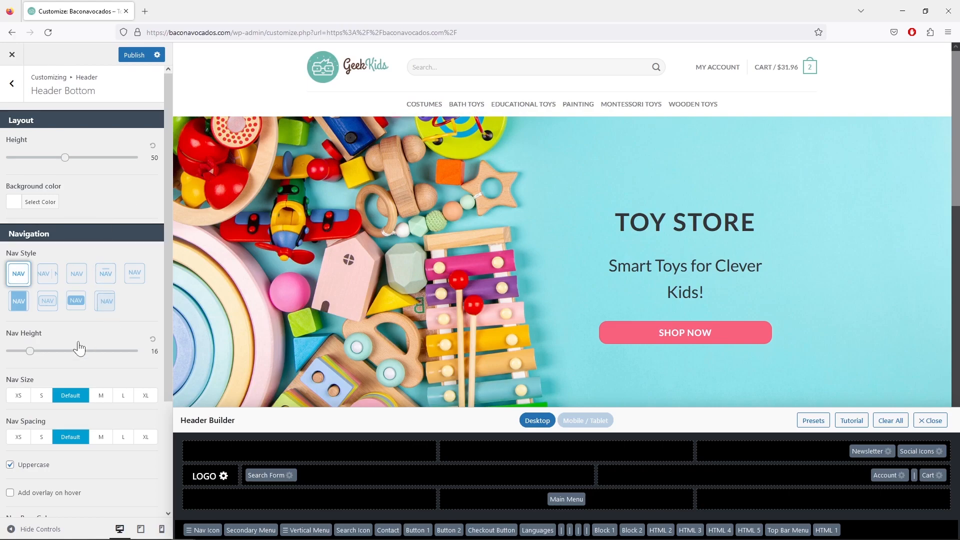
{"action": "left_click", "coordinate": [144, 396]}
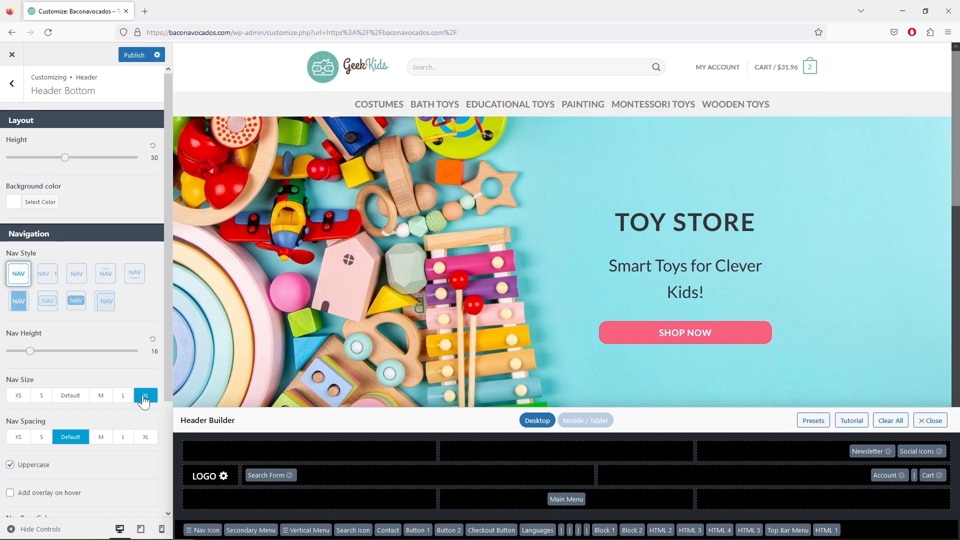
Step: Set both the nav size and the nav spacing of the Header Bottom to M
{"action": "left_click", "coordinate": [124, 396]}
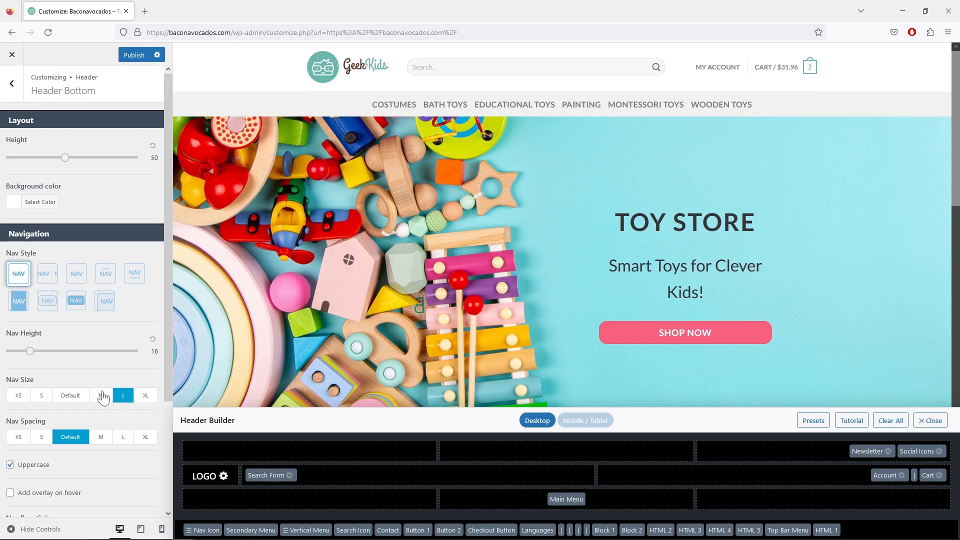
{"action": "left_click", "coordinate": [102, 396]}
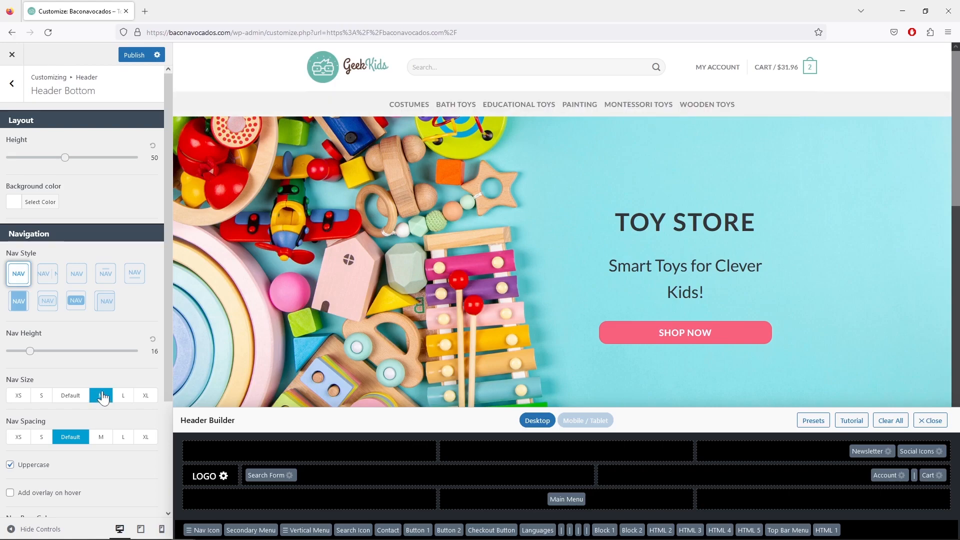
{"action": "left_click", "coordinate": [102, 438]}
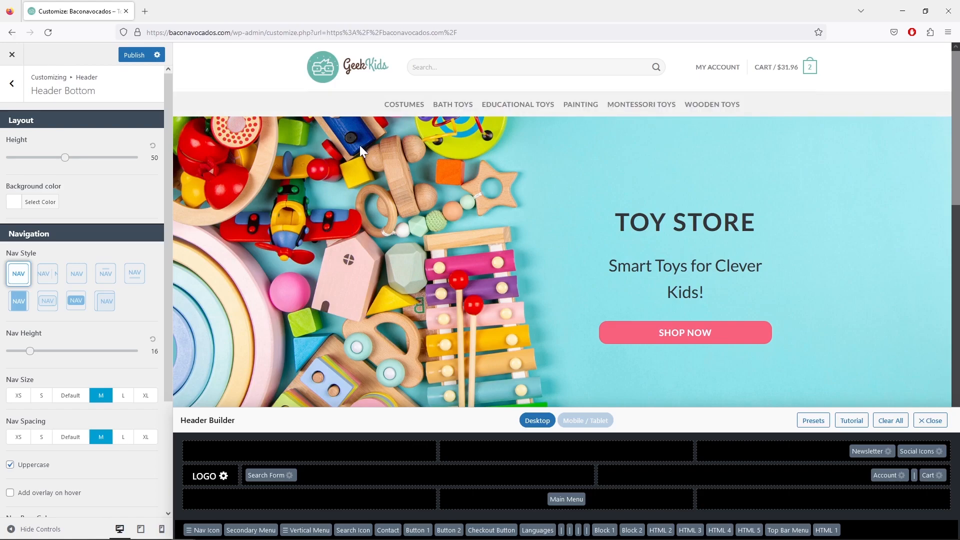
{"action": "left_click", "coordinate": [44, 203]}
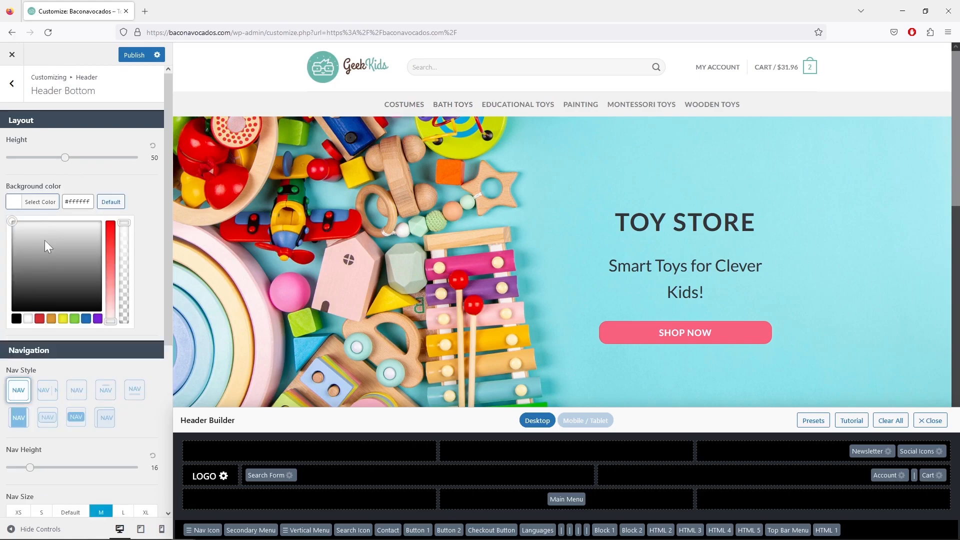
{"action": "left_click", "coordinate": [109, 175]}
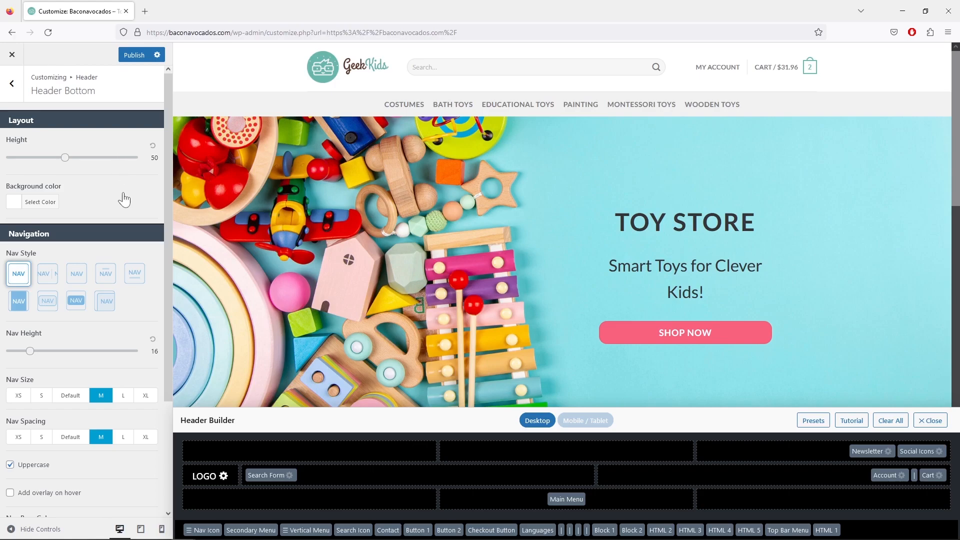
{"action": "scroll", "coordinate": [122, 200], "scroll_direction": "down", "scroll_amount": 5}
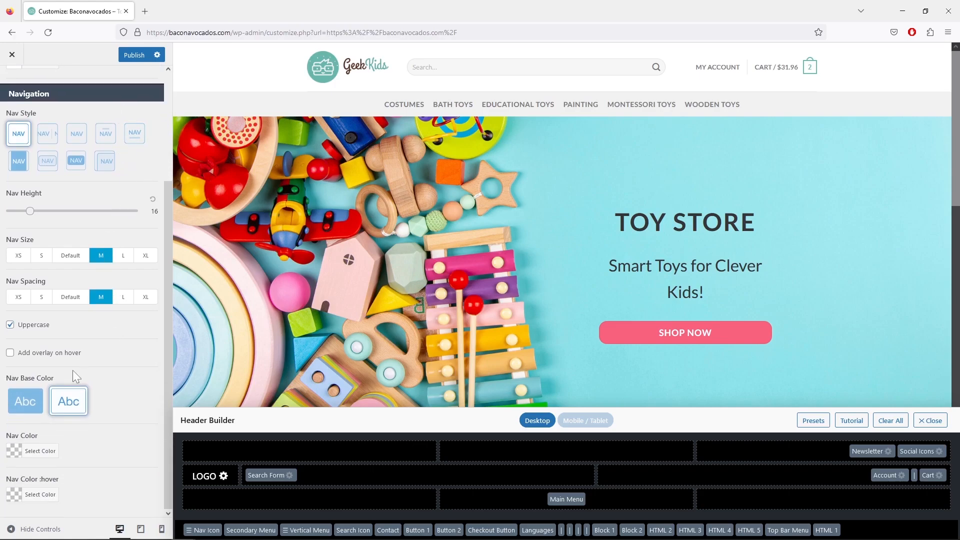
{"action": "scroll", "coordinate": [73, 370], "scroll_direction": "up", "scroll_amount": 5}
Step: Open the Header Mobile Menu / Overlay settings and show the opened menu in the Mobile / Tablet preview
{"action": "left_click", "coordinate": [15, 92]}
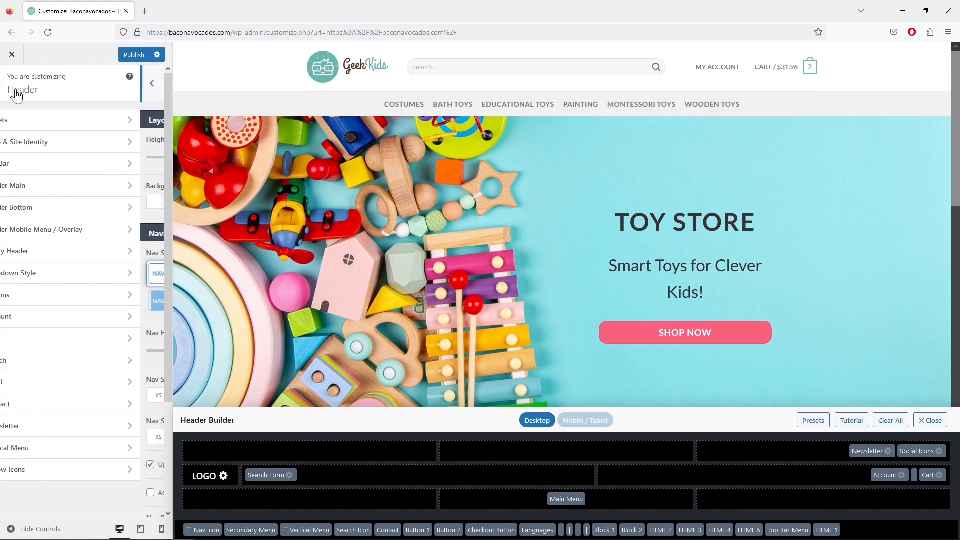
{"action": "left_click", "coordinate": [113, 236]}
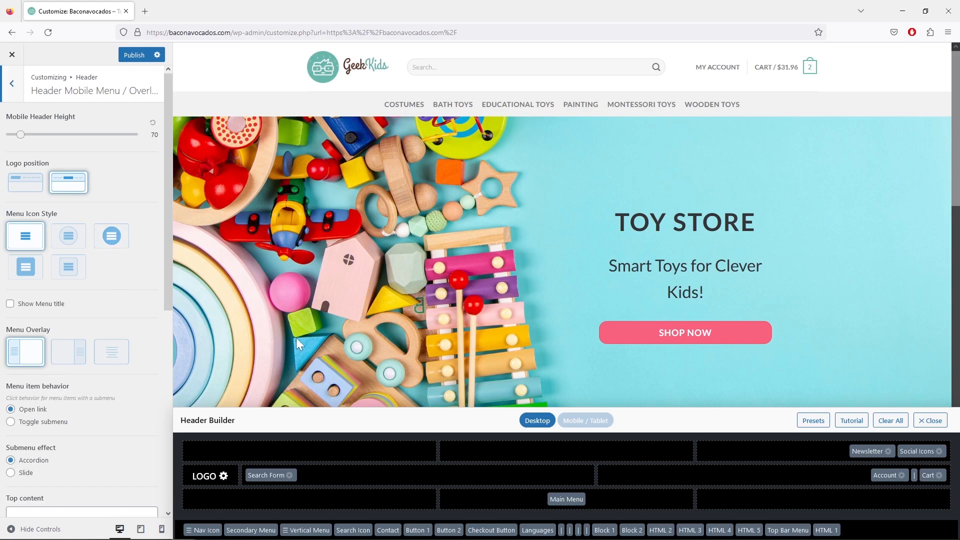
{"action": "left_click", "coordinate": [581, 423]}
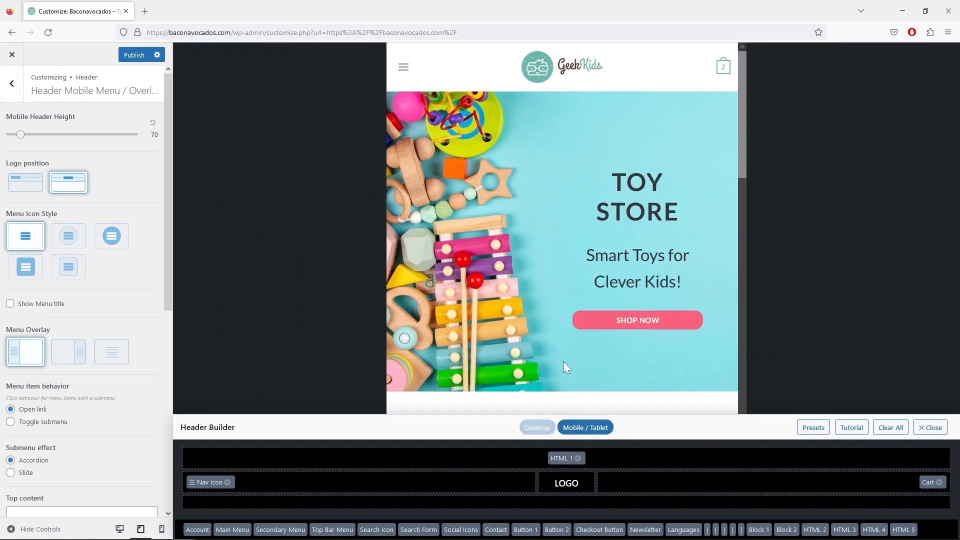
{"action": "scroll", "coordinate": [140, 274], "scroll_direction": "down", "scroll_amount": 4}
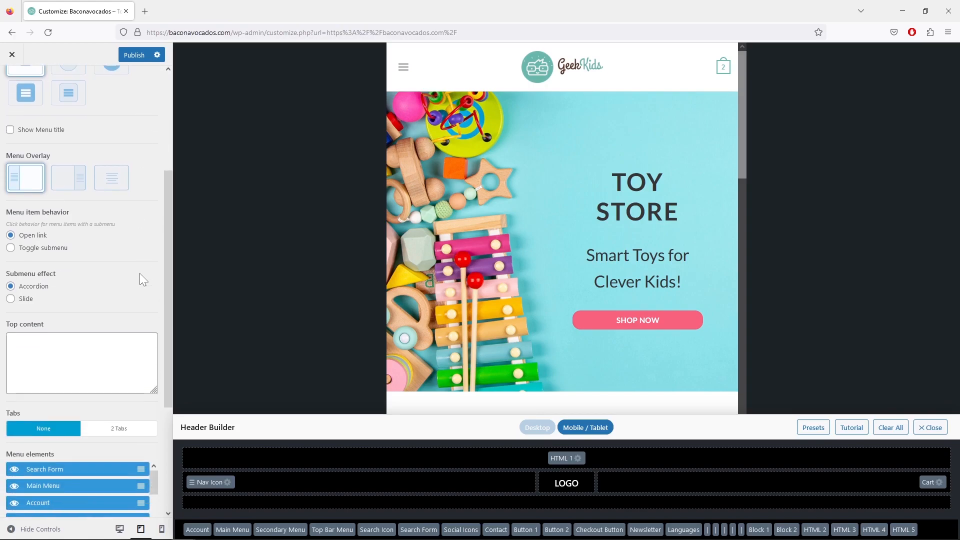
{"action": "scroll", "coordinate": [140, 272], "scroll_direction": "up", "scroll_amount": 2}
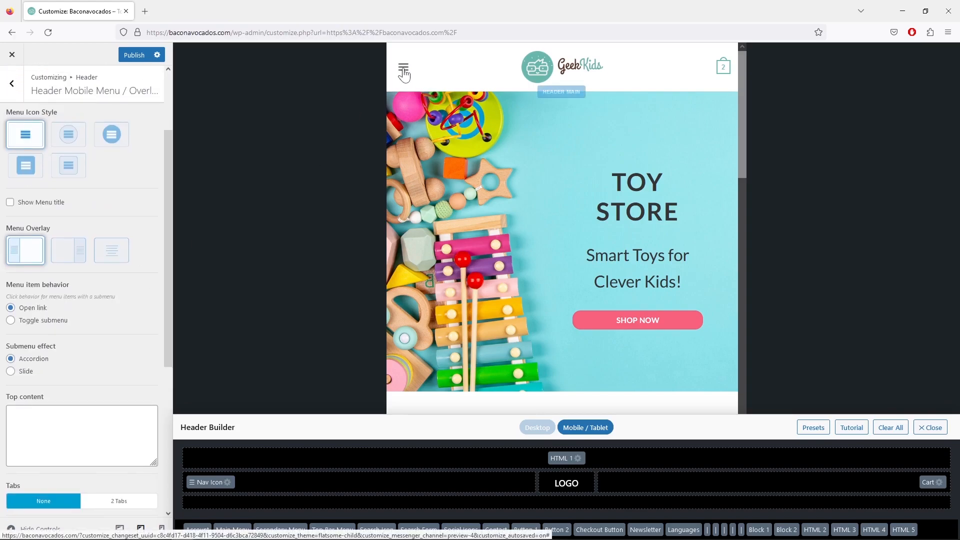
{"action": "left_click", "coordinate": [403, 70]}
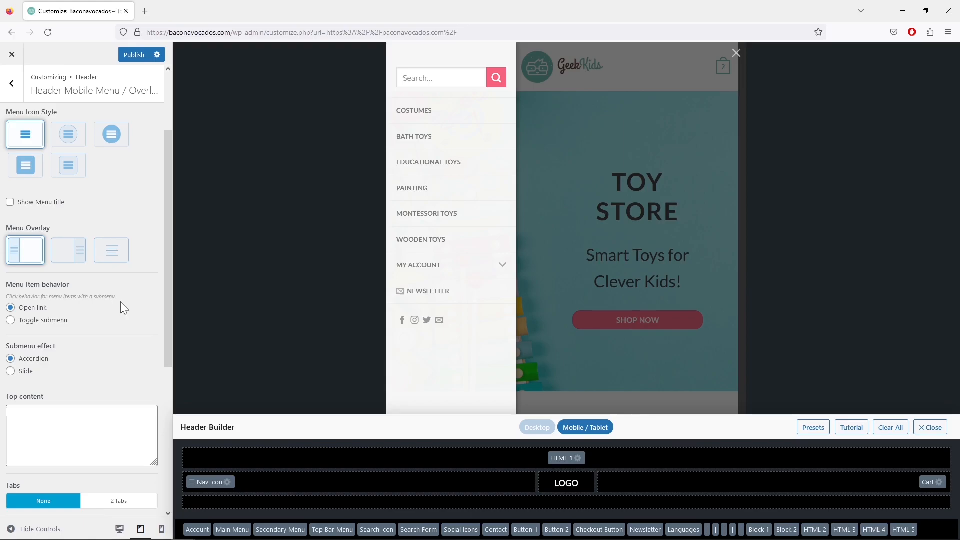
Step: Hide the Newsletter element from the mobile menu and check the remaining menu elements
{"action": "scroll", "coordinate": [121, 304], "scroll_direction": "down", "scroll_amount": 5}
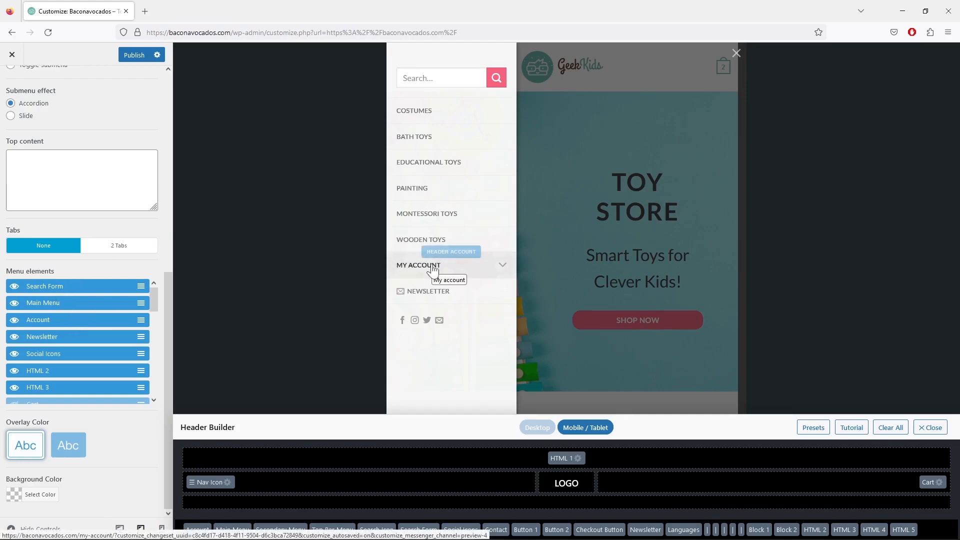
{"action": "left_click", "coordinate": [16, 338]}
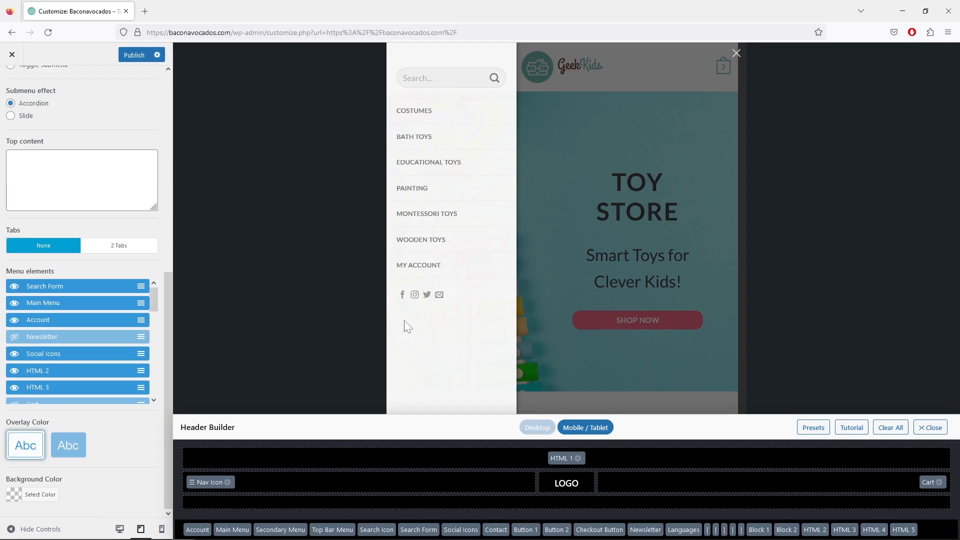
{"action": "scroll", "coordinate": [64, 302], "scroll_direction": "down", "scroll_amount": 5}
{"action": "scroll", "coordinate": [82, 323], "scroll_direction": "down", "scroll_amount": 3}
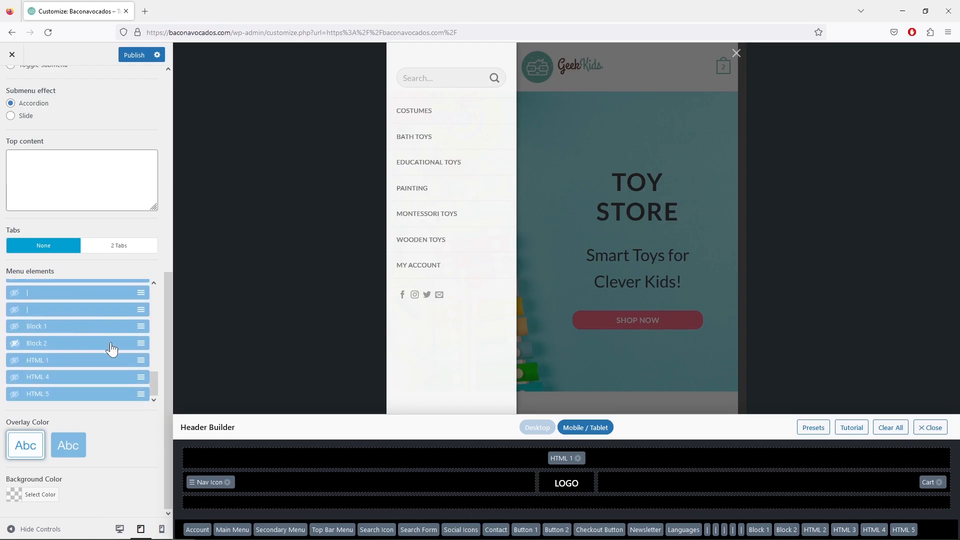
{"action": "scroll", "coordinate": [122, 388], "scroll_direction": "down", "scroll_amount": 3}
{"action": "scroll", "coordinate": [122, 388], "scroll_direction": "up", "scroll_amount": 3}
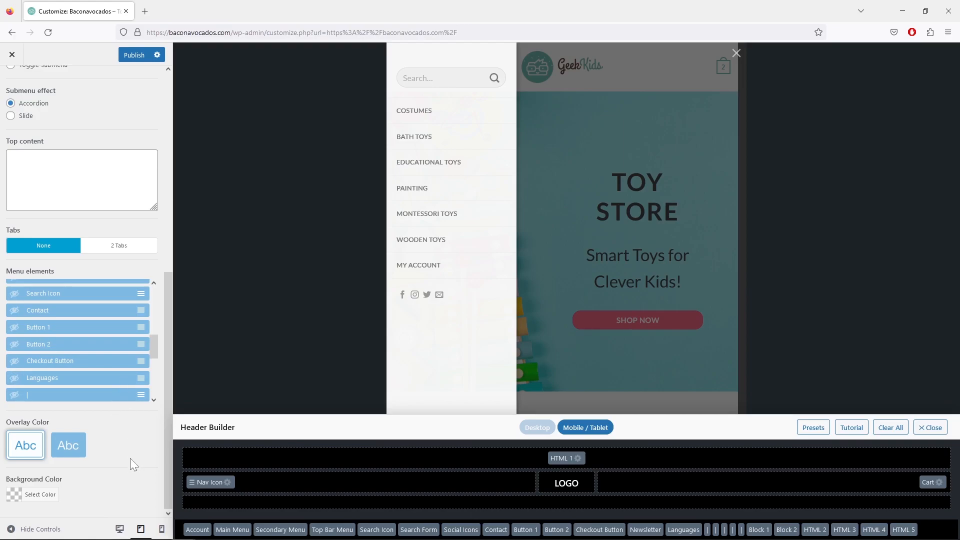
Step: Return the preview to the desktop view, close the menu overlay and leave the mobile menu settings
{"action": "left_click", "coordinate": [542, 429]}
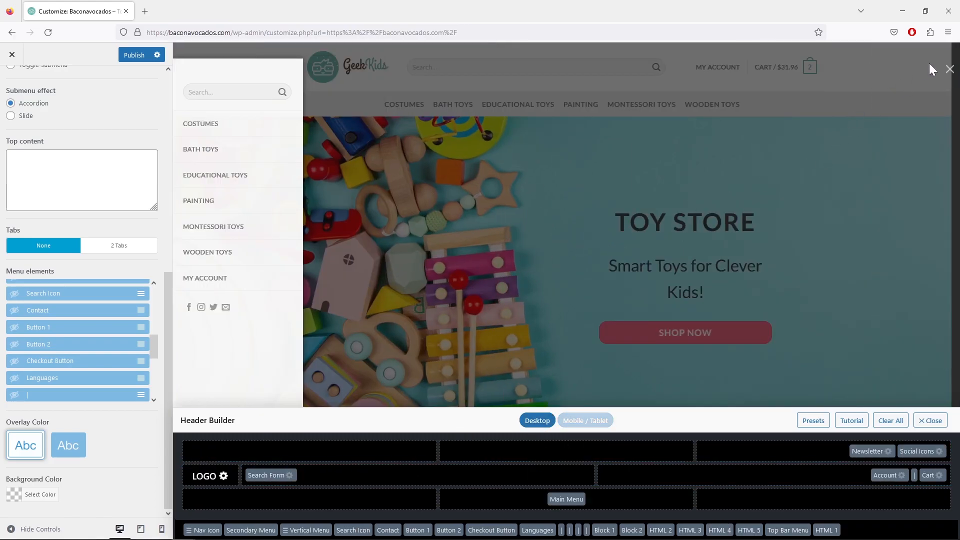
{"action": "left_click", "coordinate": [949, 70]}
{"action": "scroll", "coordinate": [87, 196], "scroll_direction": "up", "scroll_amount": 6}
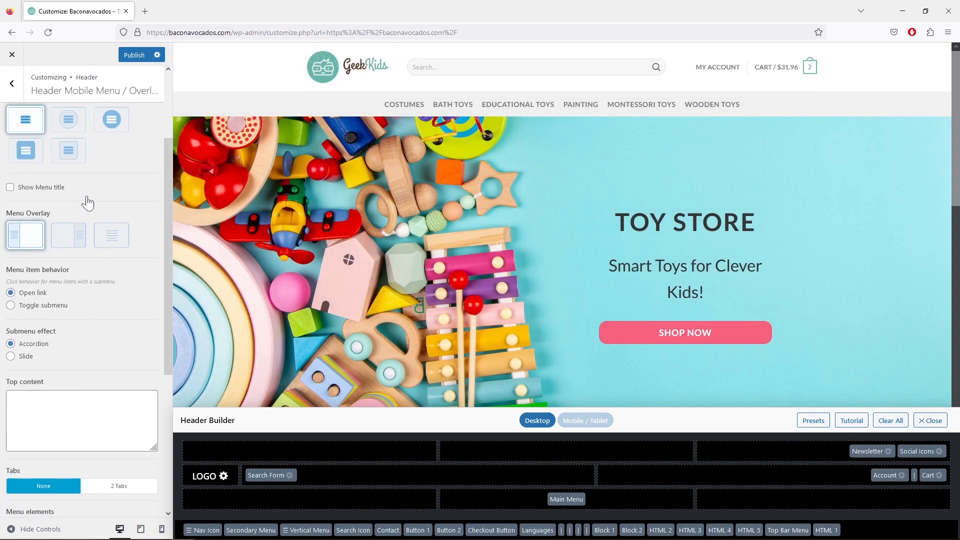
{"action": "scroll", "coordinate": [87, 196], "scroll_direction": "up", "scroll_amount": 2}
{"action": "left_click", "coordinate": [12, 84]}
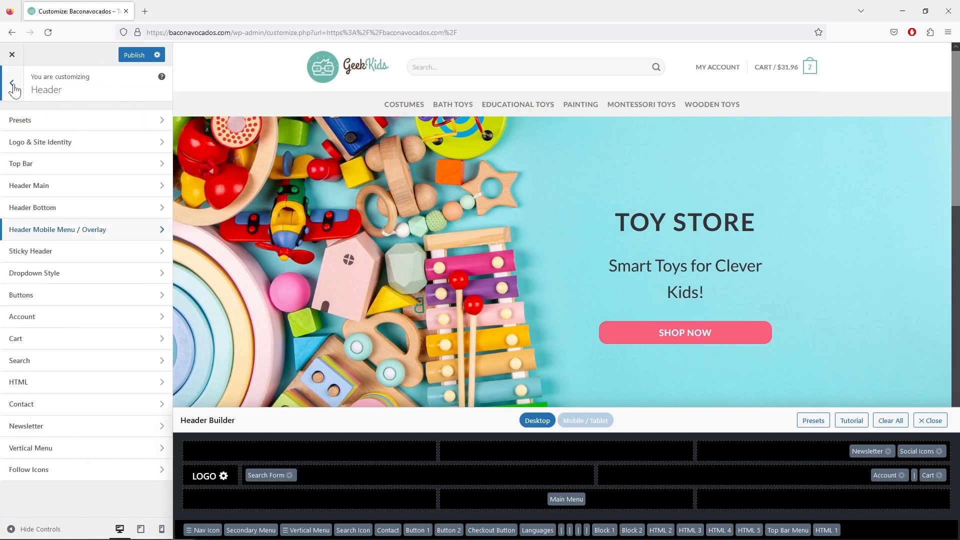
Step: Open the Sticky Header settings and check how the header behaves while scrolling the page preview
{"action": "left_click", "coordinate": [98, 258]}
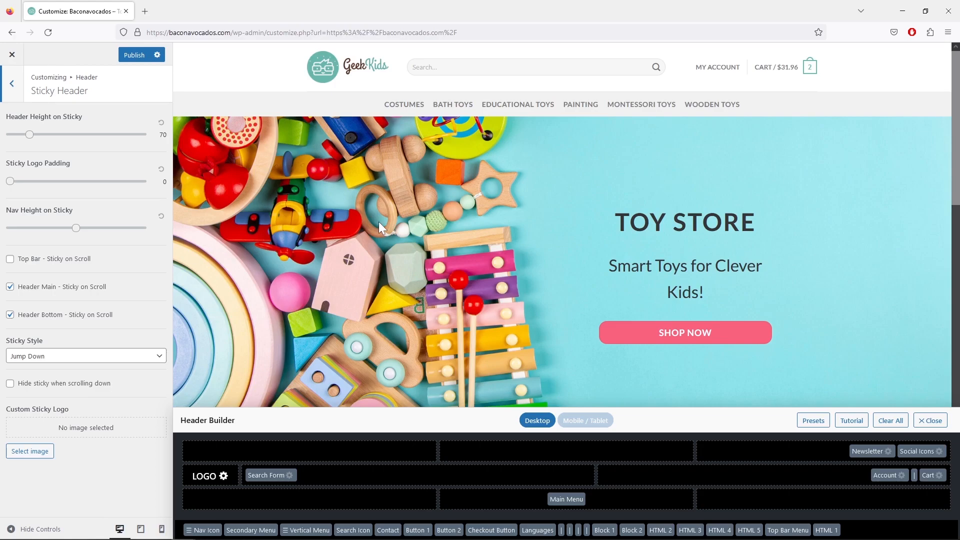
{"action": "scroll", "coordinate": [379, 223], "scroll_direction": "down", "scroll_amount": 5}
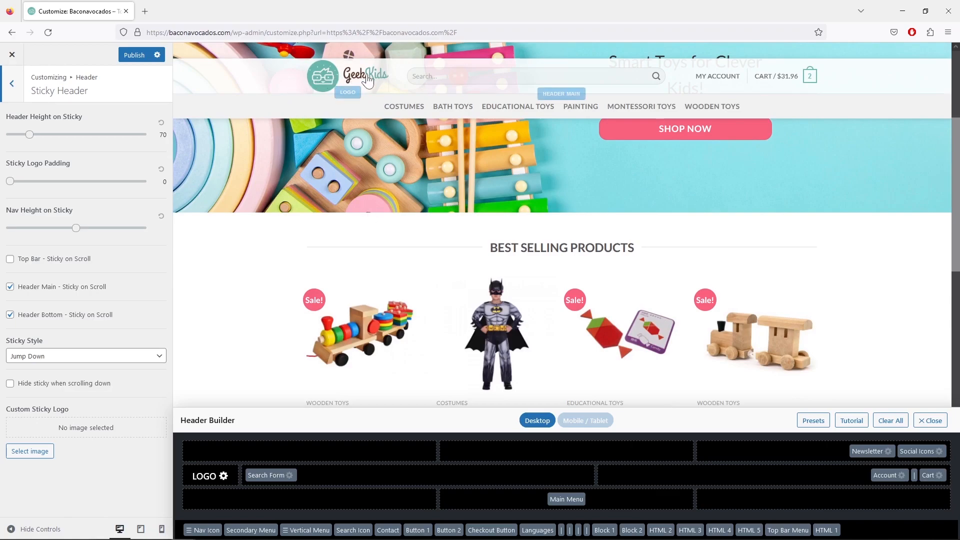
{"action": "scroll", "coordinate": [434, 173], "scroll_direction": "down", "scroll_amount": 1}
{"action": "scroll", "coordinate": [436, 178], "scroll_direction": "down", "scroll_amount": 8}
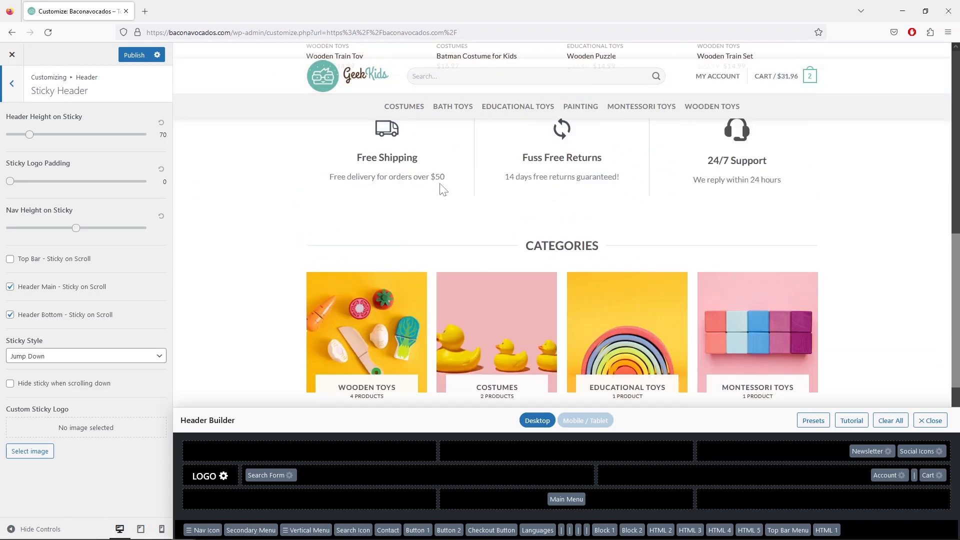
{"action": "scroll", "coordinate": [423, 225], "scroll_direction": "up", "scroll_amount": 3}
Step: Try making the Top Bar sticky on scroll and check the header in the page preview
{"action": "left_click", "coordinate": [10, 259]}
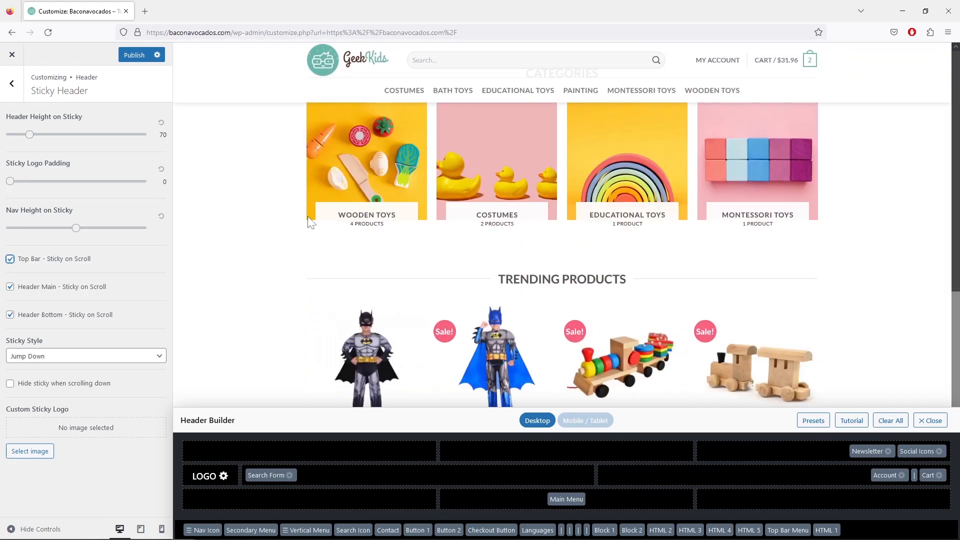
{"action": "scroll", "coordinate": [309, 220], "scroll_direction": "up", "scroll_amount": 10}
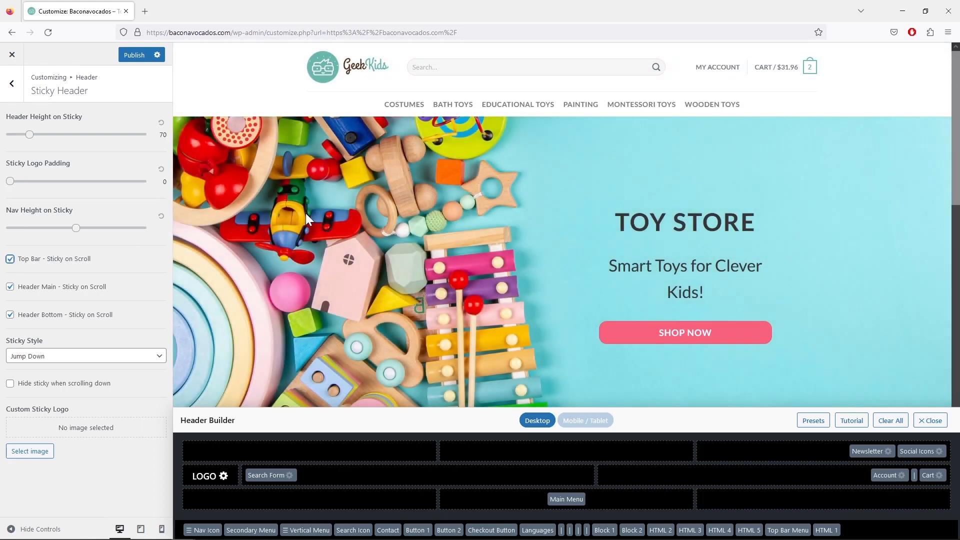
{"action": "scroll", "coordinate": [306, 213], "scroll_direction": "down", "scroll_amount": 4}
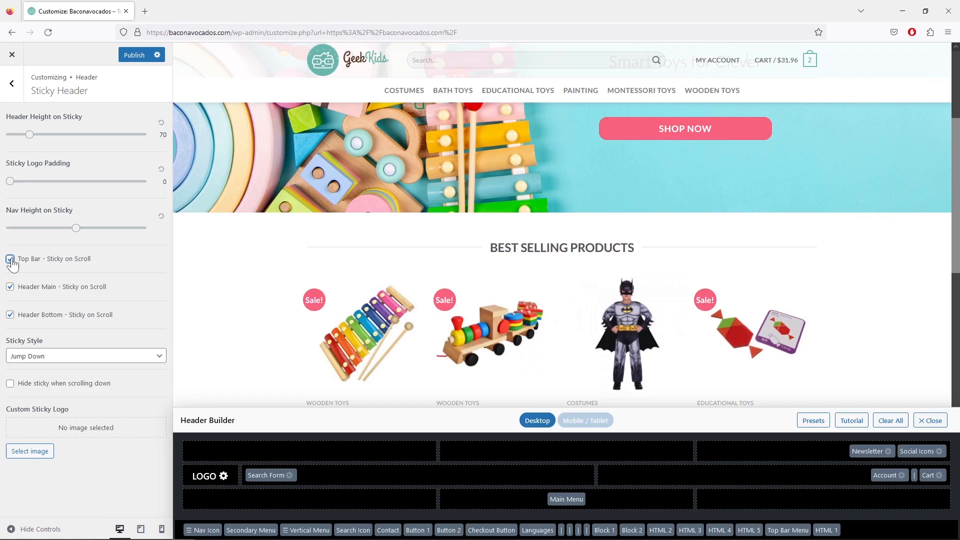
{"action": "left_click", "coordinate": [11, 260]}
Step: Examine the sticky main and bottom header rows over the whole length of the home page preview
{"action": "scroll", "coordinate": [259, 245], "scroll_direction": "down", "scroll_amount": 5}
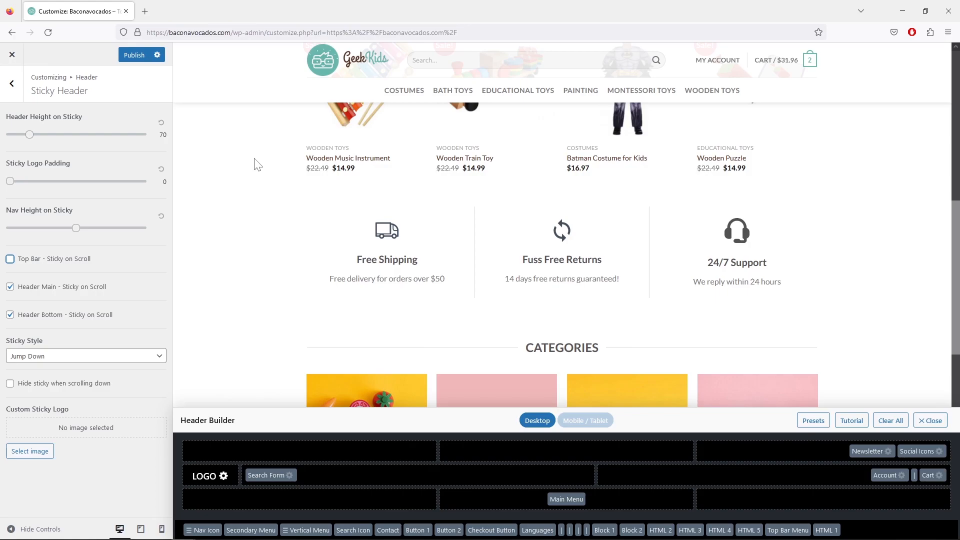
{"action": "scroll", "coordinate": [257, 165], "scroll_direction": "up", "scroll_amount": 2}
{"action": "scroll", "coordinate": [257, 165], "scroll_direction": "down", "scroll_amount": 8}
{"action": "scroll", "coordinate": [260, 165], "scroll_direction": "down", "scroll_amount": 5}
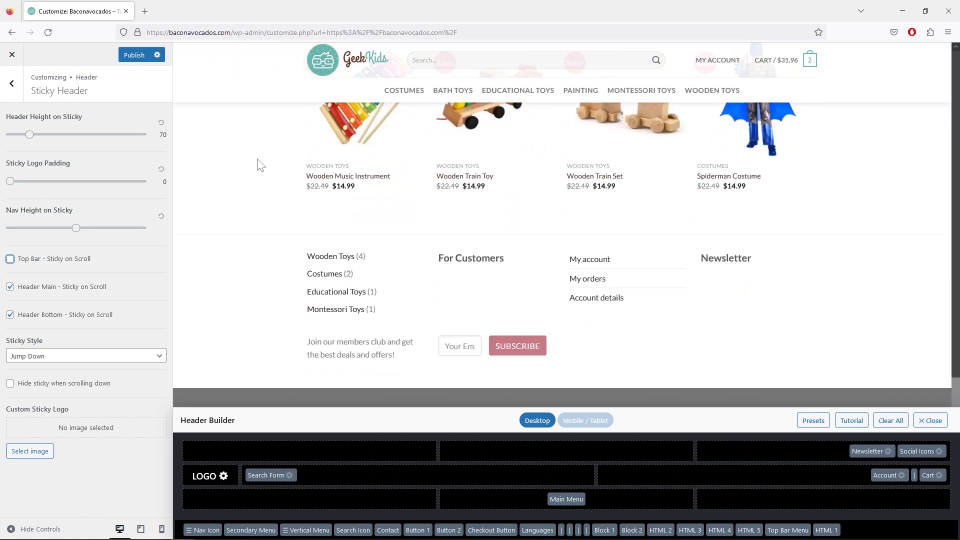
{"action": "scroll", "coordinate": [260, 165], "scroll_direction": "up", "scroll_amount": 10}
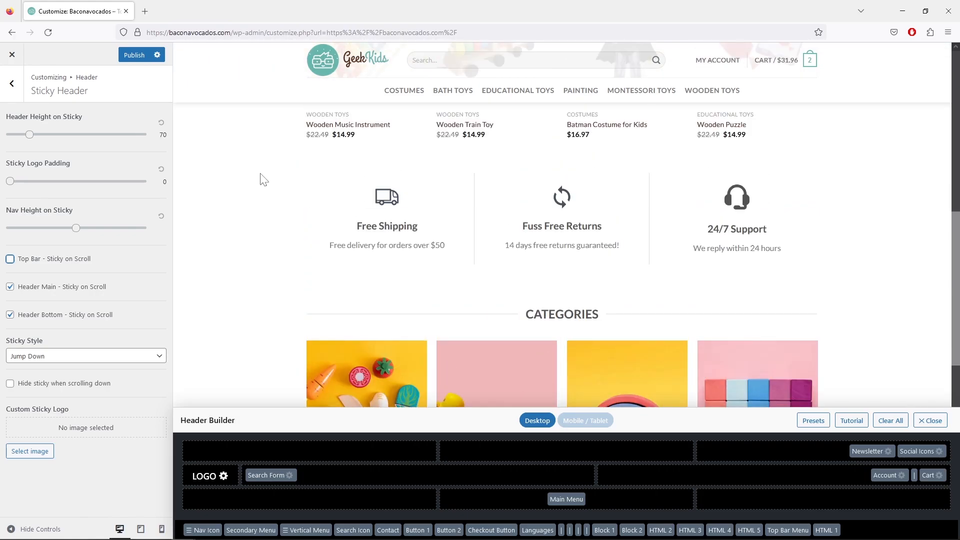
{"action": "scroll", "coordinate": [272, 178], "scroll_direction": "down", "scroll_amount": 6}
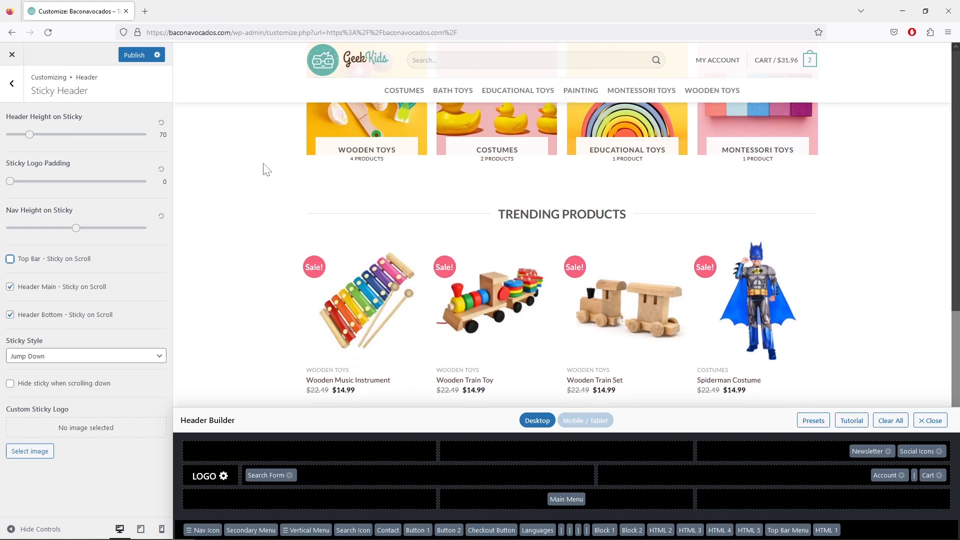
{"action": "scroll", "coordinate": [265, 168], "scroll_direction": "down", "scroll_amount": 4}
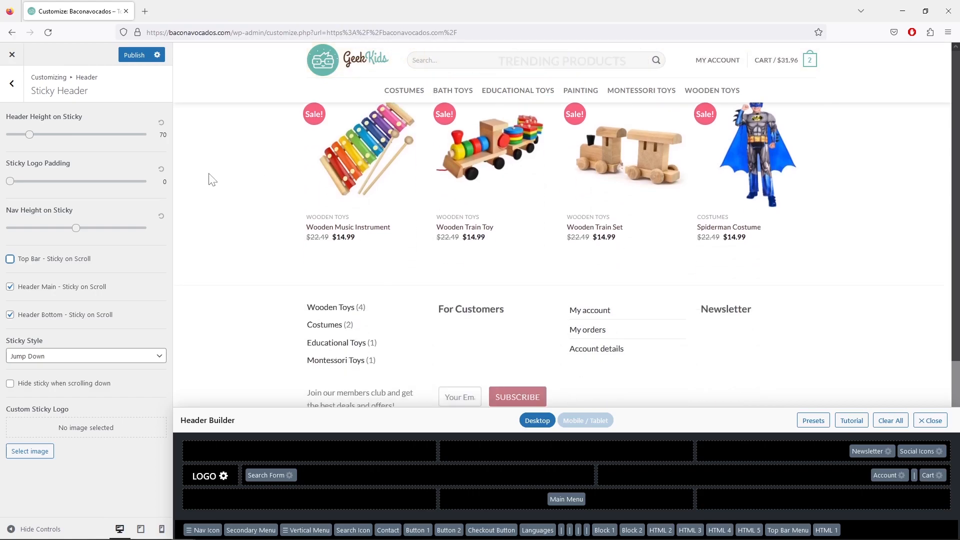
Step: Review the header's Dropdown Style settings and return to the list of header sections
{"action": "left_click", "coordinate": [12, 83]}
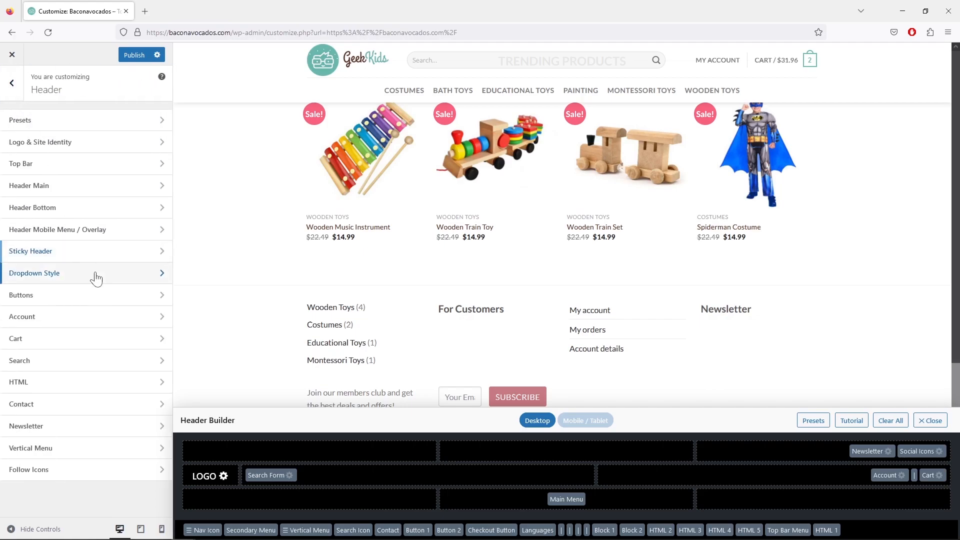
{"action": "left_click", "coordinate": [93, 277]}
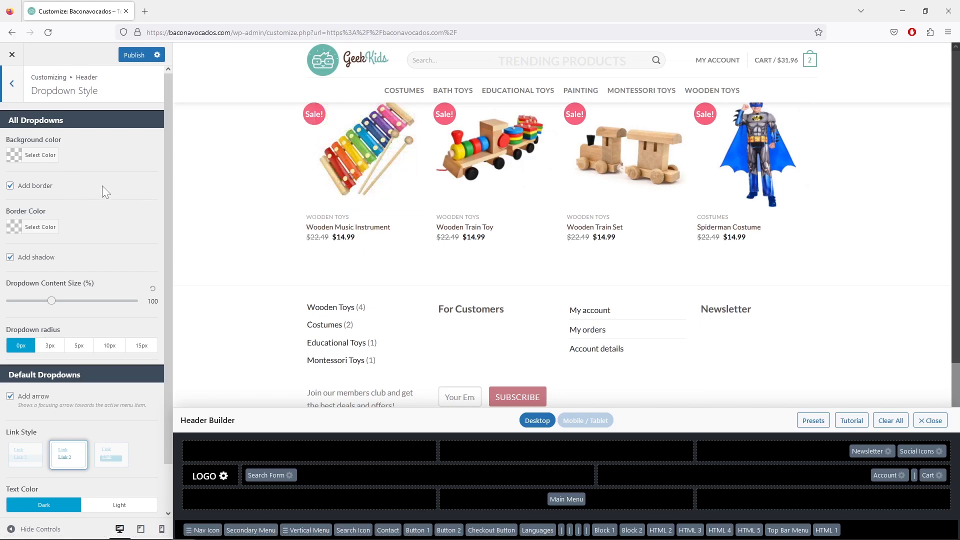
{"action": "scroll", "coordinate": [102, 185], "scroll_direction": "down", "scroll_amount": 1}
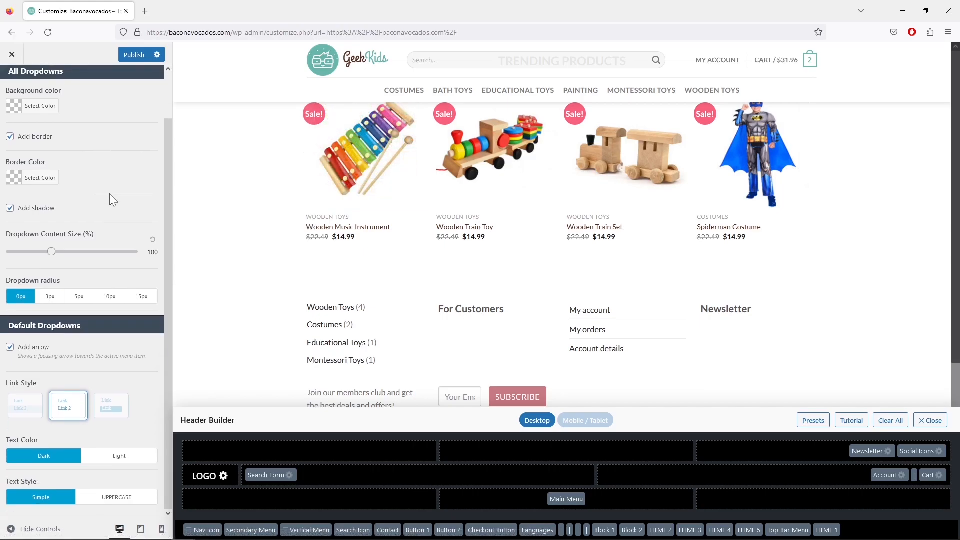
{"action": "scroll", "coordinate": [109, 195], "scroll_direction": "up", "scroll_amount": 1}
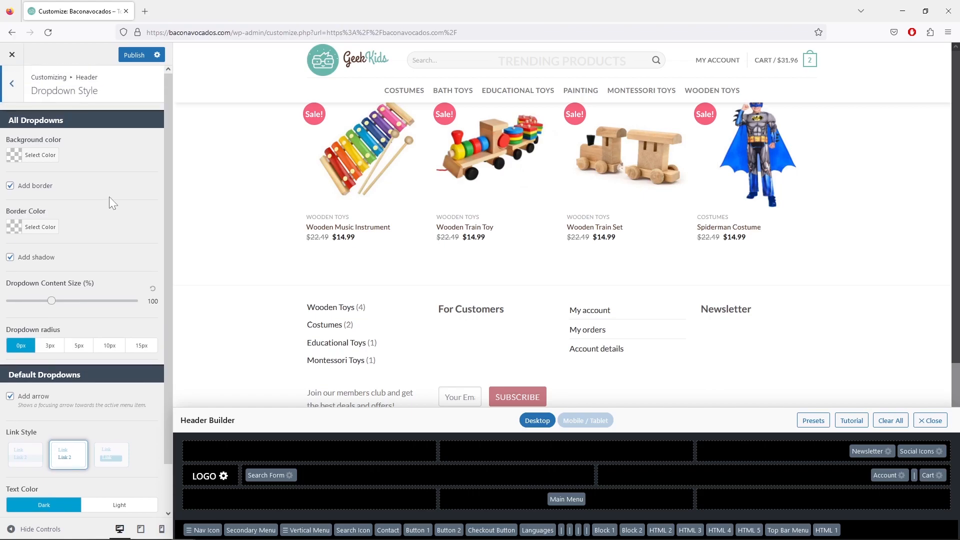
{"action": "left_click", "coordinate": [12, 84]}
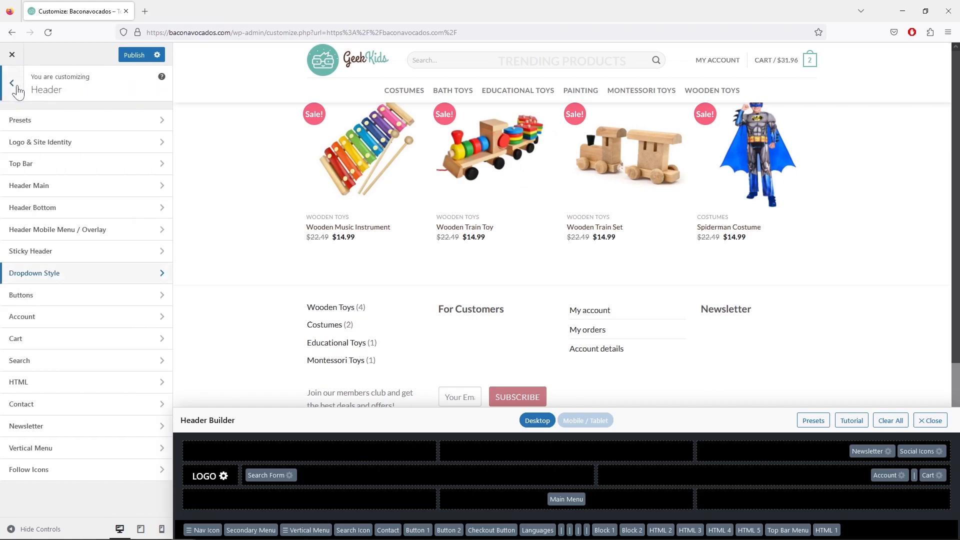
Step: Review the header's Buttons settings for Button 1 and Button 2, and set Button 1's link to #
{"action": "left_click", "coordinate": [106, 294]}
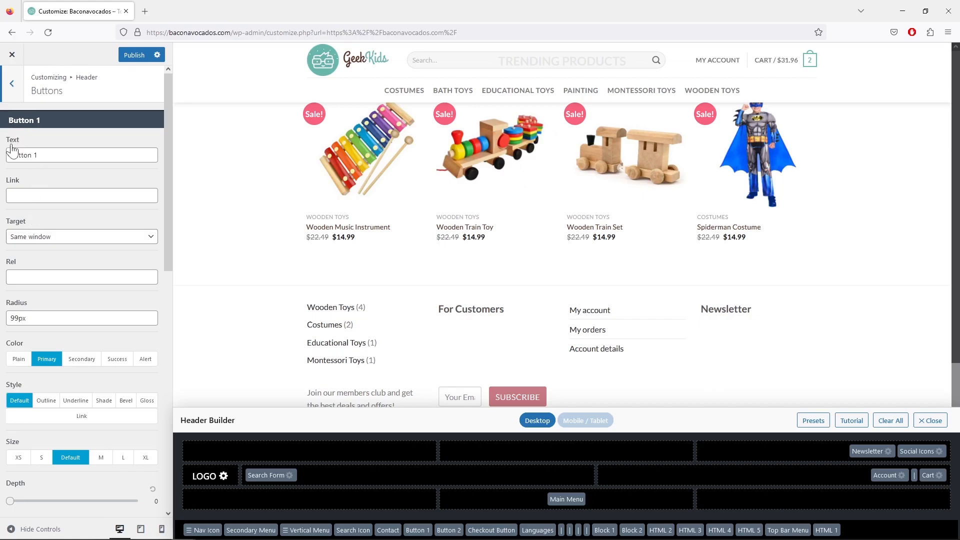
{"action": "scroll", "coordinate": [6, 292], "scroll_direction": "down", "scroll_amount": 1}
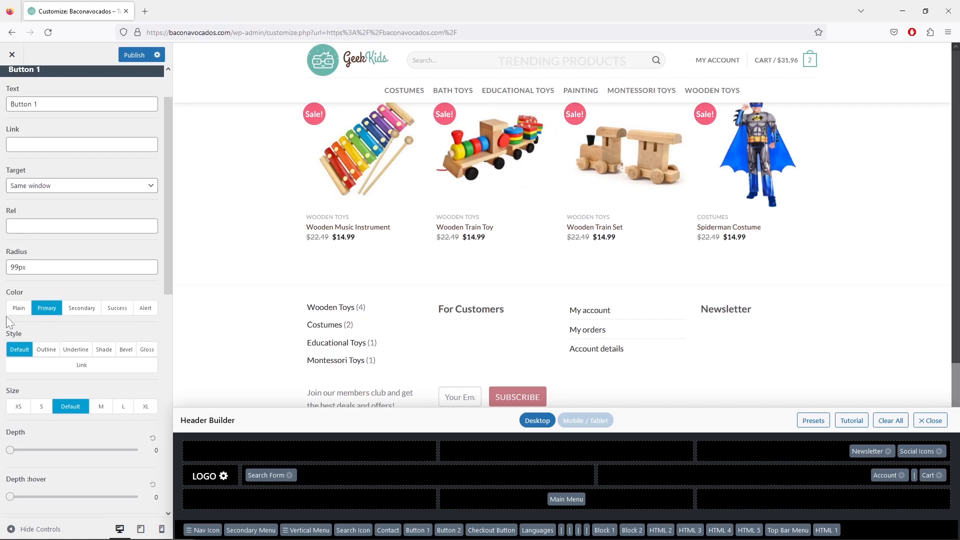
{"action": "scroll", "coordinate": [31, 90], "scroll_direction": "down", "scroll_amount": 4}
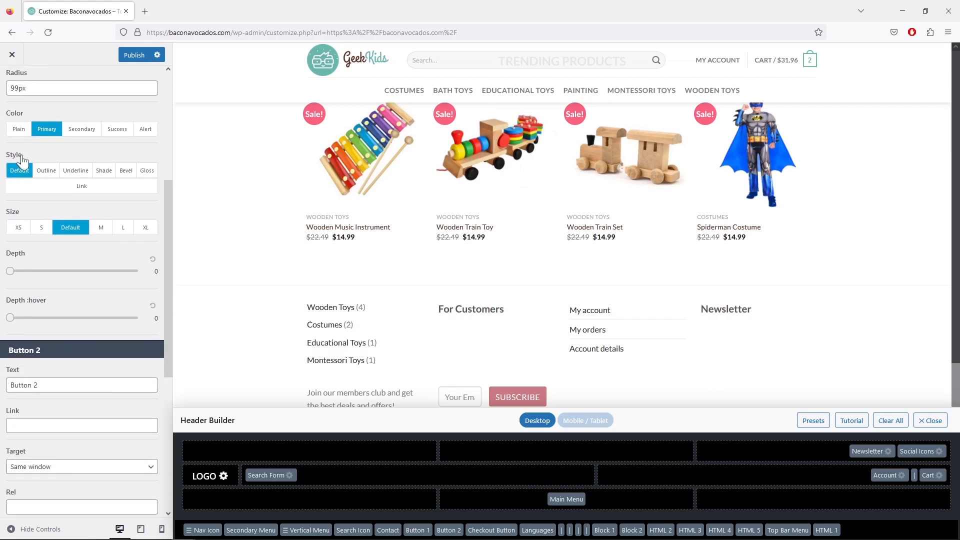
{"action": "scroll", "coordinate": [43, 231], "scroll_direction": "down", "scroll_amount": 3}
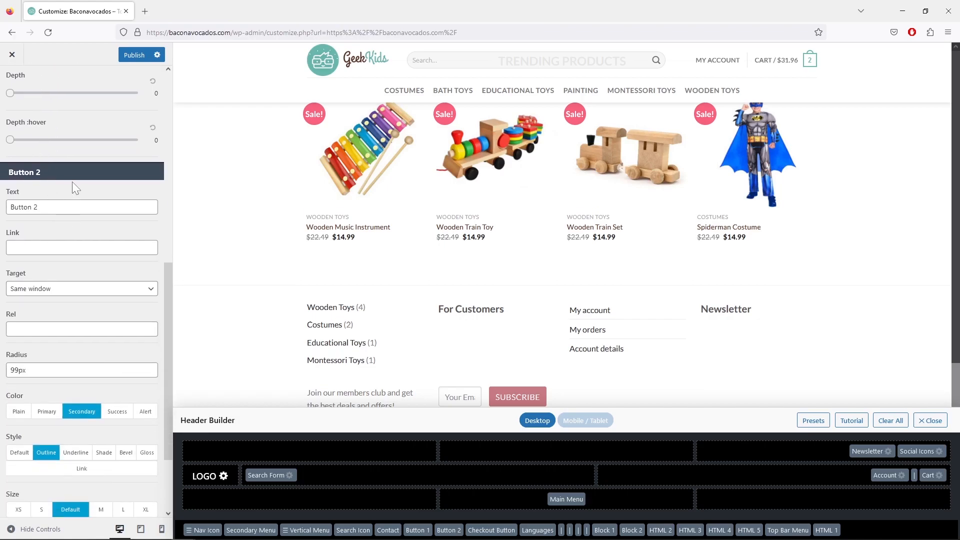
{"action": "scroll", "coordinate": [75, 186], "scroll_direction": "down", "scroll_amount": 2}
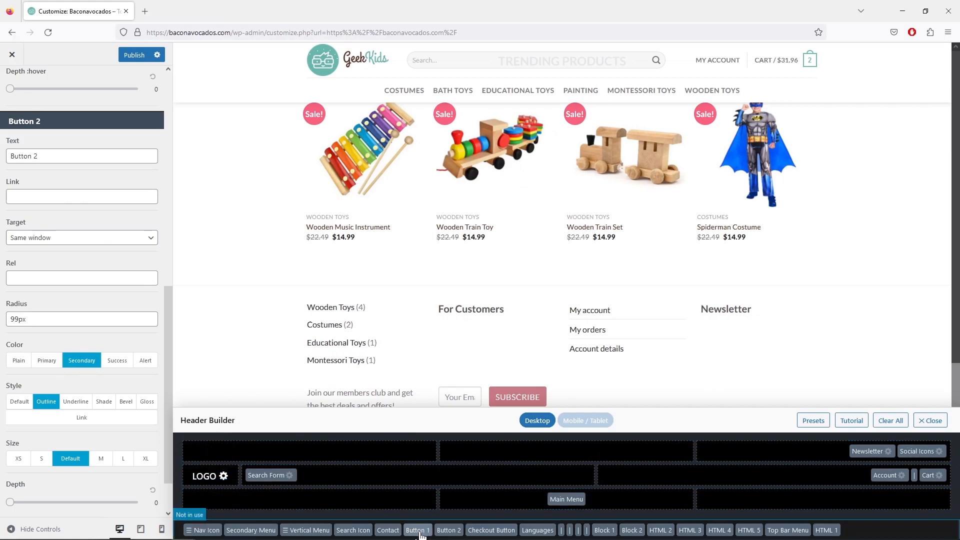
{"action": "left_click", "coordinate": [448, 531]}
{"action": "scroll", "coordinate": [44, 149], "scroll_direction": "up", "scroll_amount": 2}
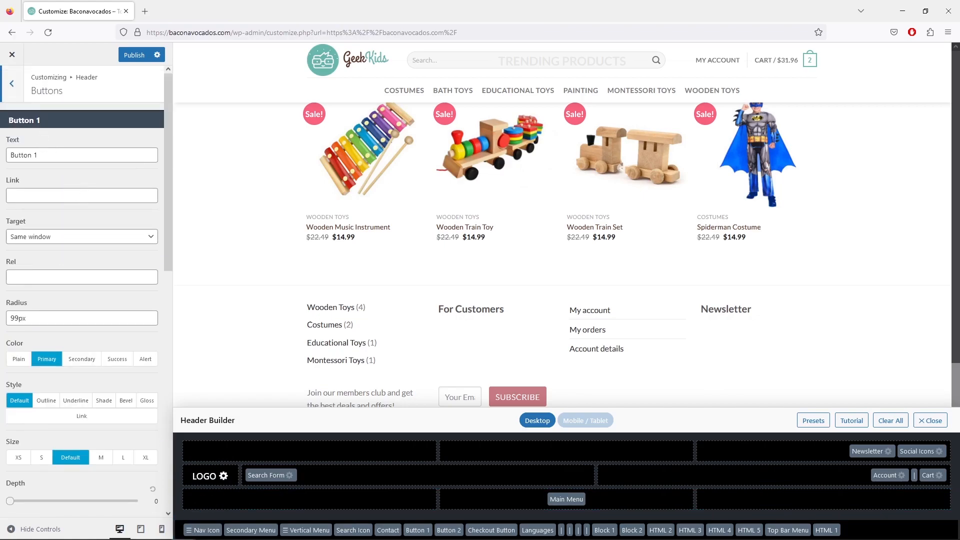
{"action": "scroll", "coordinate": [105, 235], "scroll_direction": "down", "scroll_amount": 4}
{"action": "scroll", "coordinate": [60, 398], "scroll_direction": "up", "scroll_amount": 4}
{"action": "left_click", "coordinate": [81, 196]}
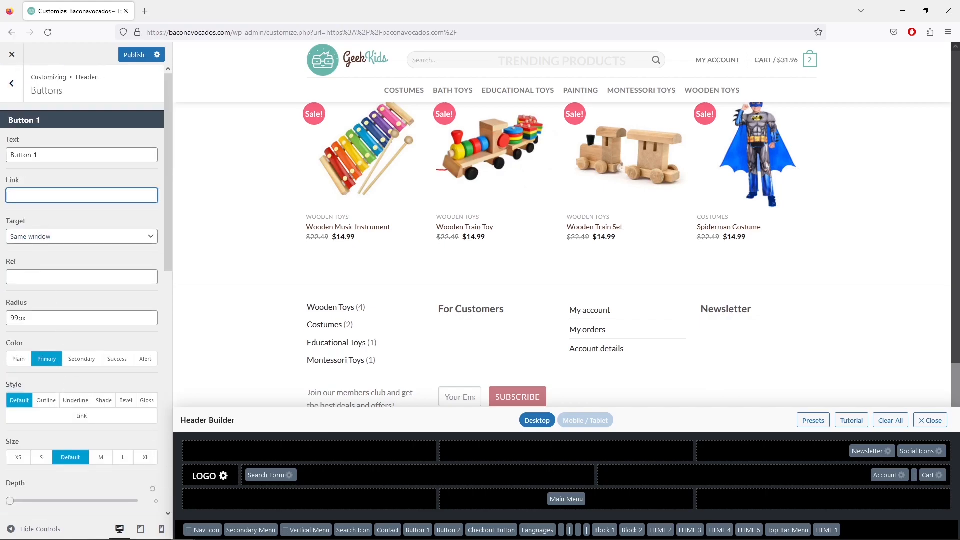
{"action": "type", "text": "#"}
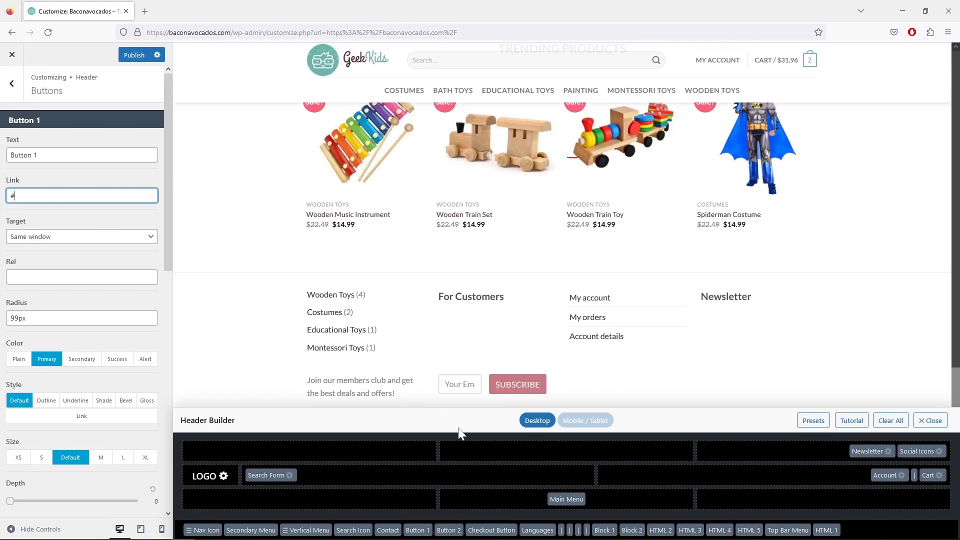
Step: Try Button 1 in the main and bottom header rows, take it back out, and return to the header sections
{"action": "left_click_drag", "start_coordinate": [423, 532], "coordinate": [760, 476]}
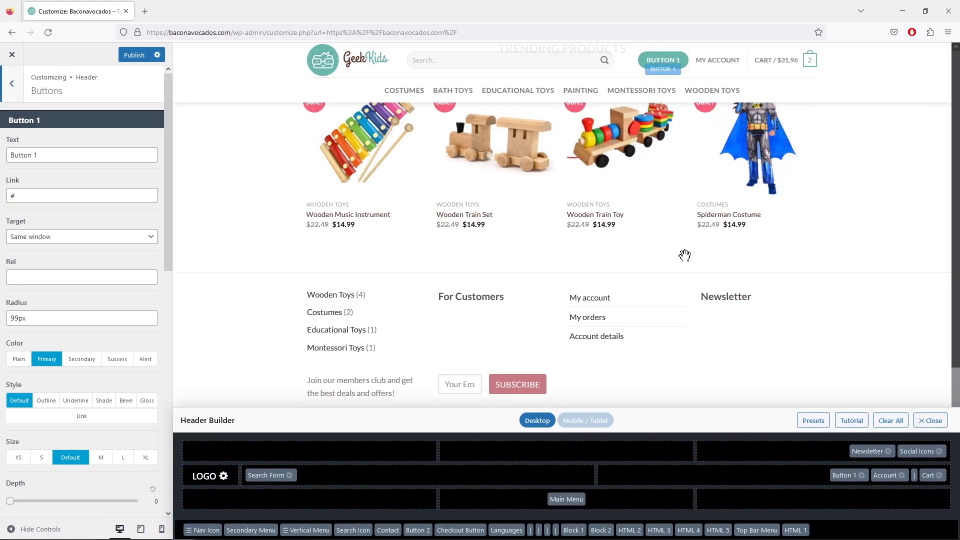
{"action": "left_click_drag", "start_coordinate": [837, 476], "coordinate": [829, 507]}
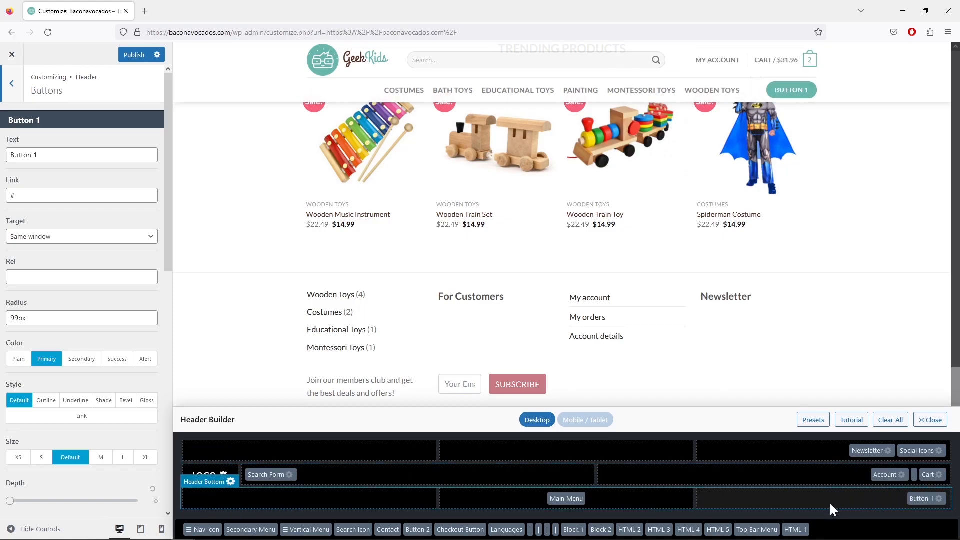
{"action": "left_click_drag", "start_coordinate": [924, 507], "coordinate": [367, 533]}
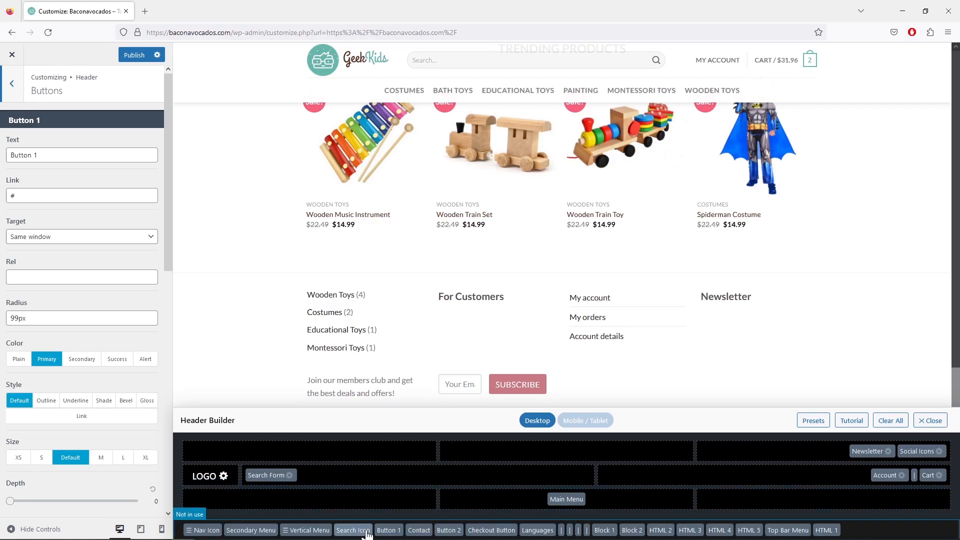
{"action": "left_click", "coordinate": [11, 89]}
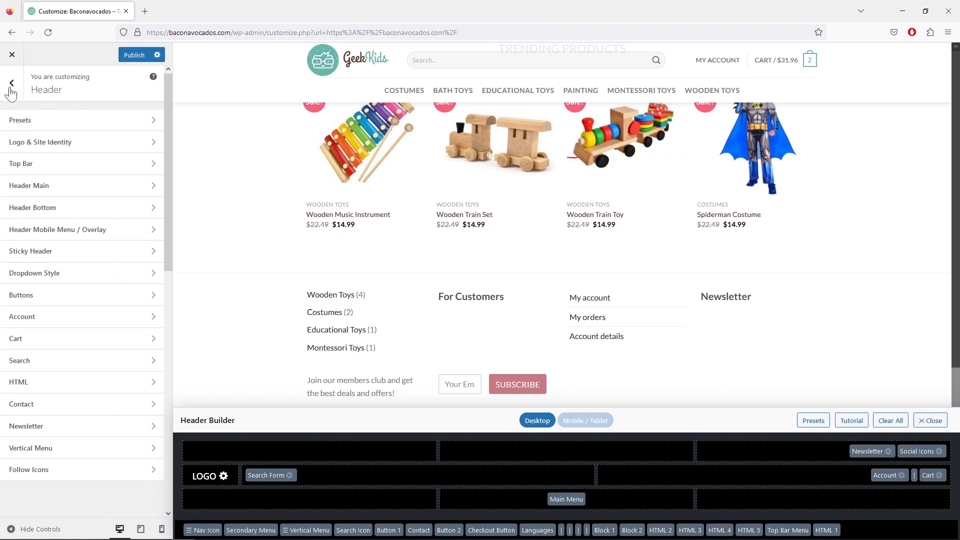
Step: Try the filled square icon and the username label for the header's Account element, restoring the original settings after each
{"action": "left_click", "coordinate": [98, 318]}
{"action": "scroll", "coordinate": [478, 274], "scroll_direction": "up", "scroll_amount": 15}
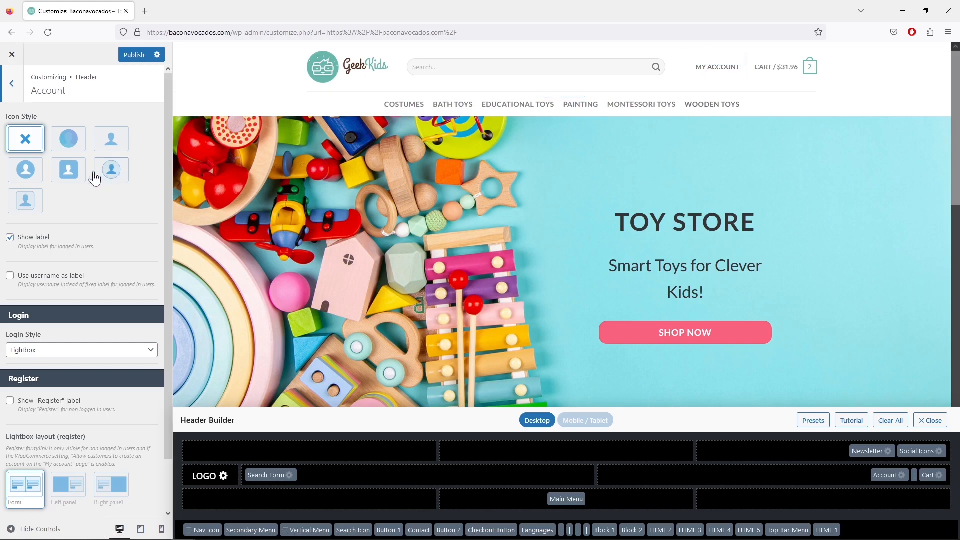
{"action": "left_click", "coordinate": [72, 173]}
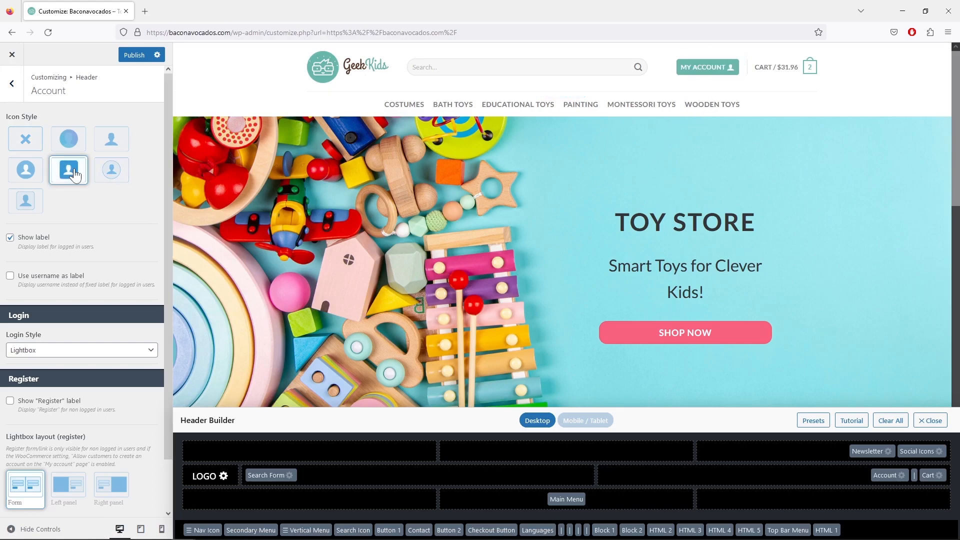
{"action": "left_click", "coordinate": [31, 141]}
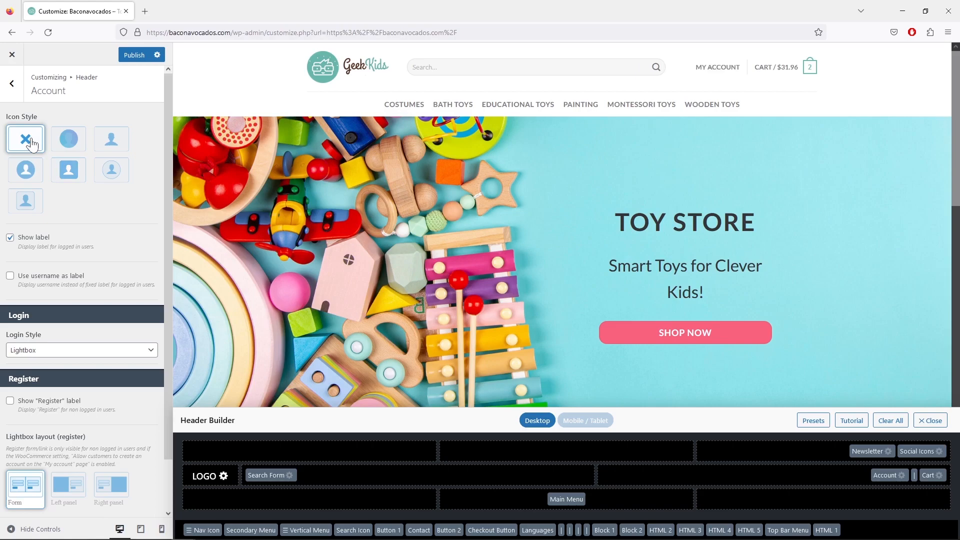
{"action": "left_click", "coordinate": [10, 276]}
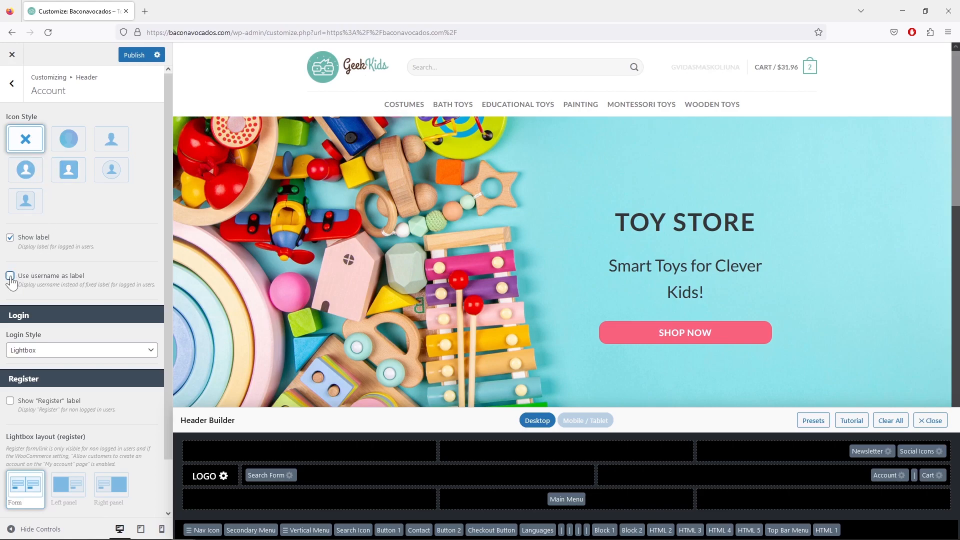
{"action": "scroll", "coordinate": [88, 305], "scroll_direction": "down", "scroll_amount": 2}
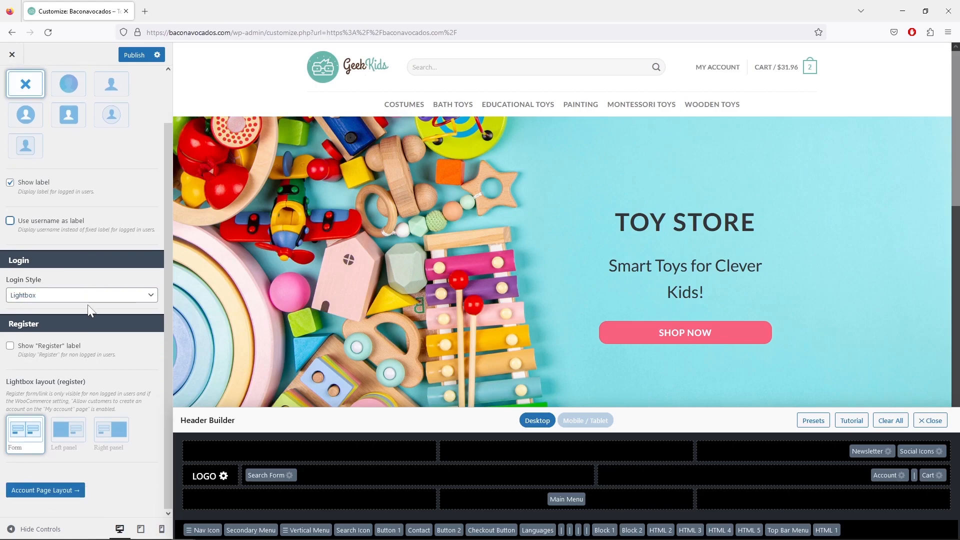
{"action": "scroll", "coordinate": [89, 310], "scroll_direction": "up", "scroll_amount": 2}
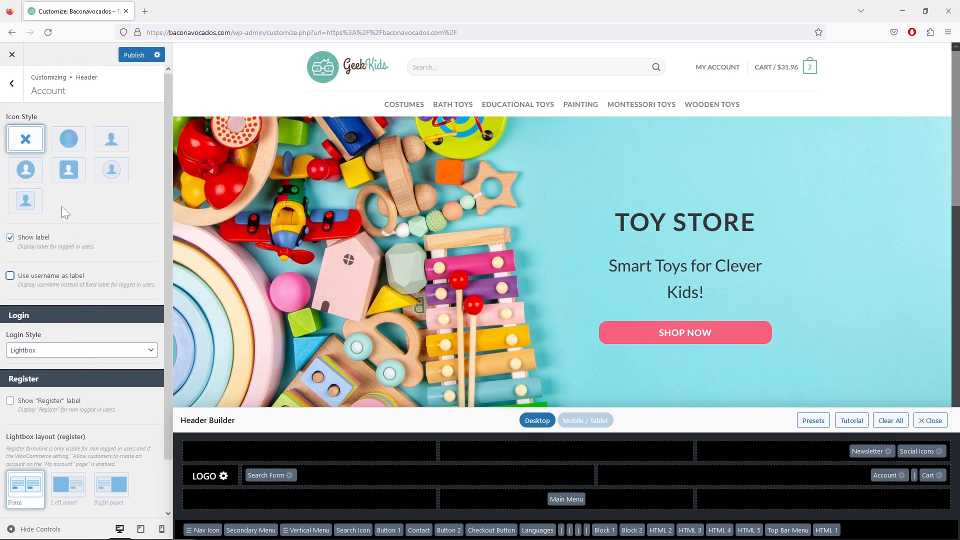
{"action": "left_click", "coordinate": [12, 86]}
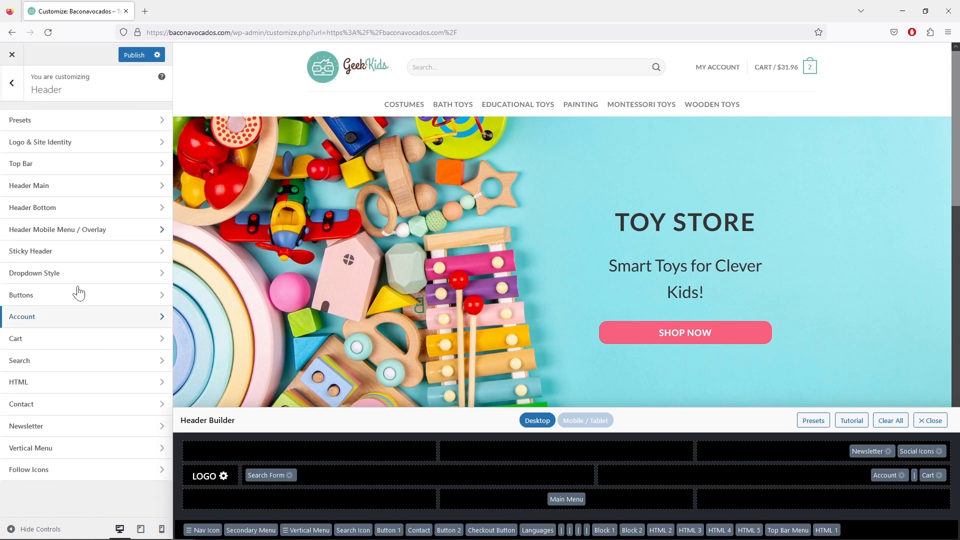
Step: Try the filled square cart style with the shopping cart icon, and restore the bag style and basket icon
{"action": "left_click", "coordinate": [97, 340]}
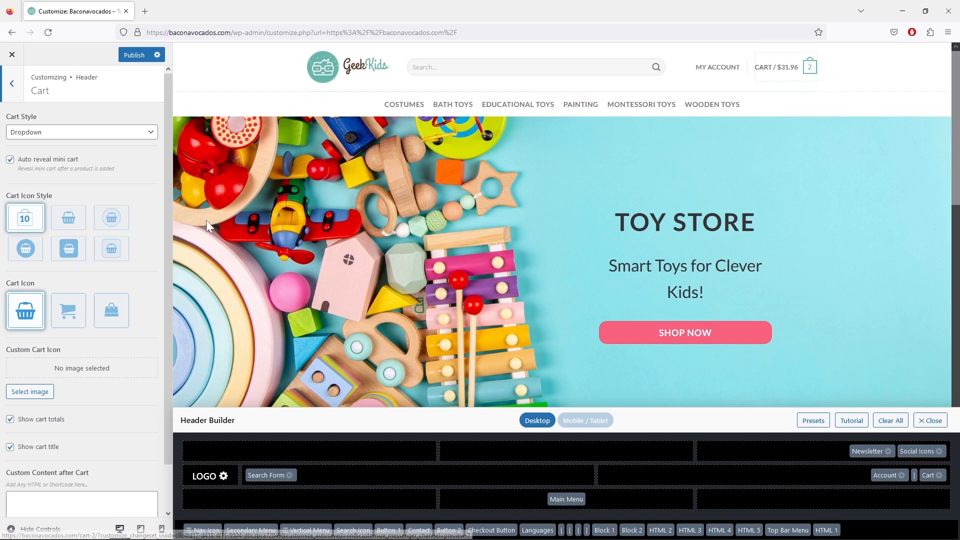
{"action": "left_click", "coordinate": [69, 250]}
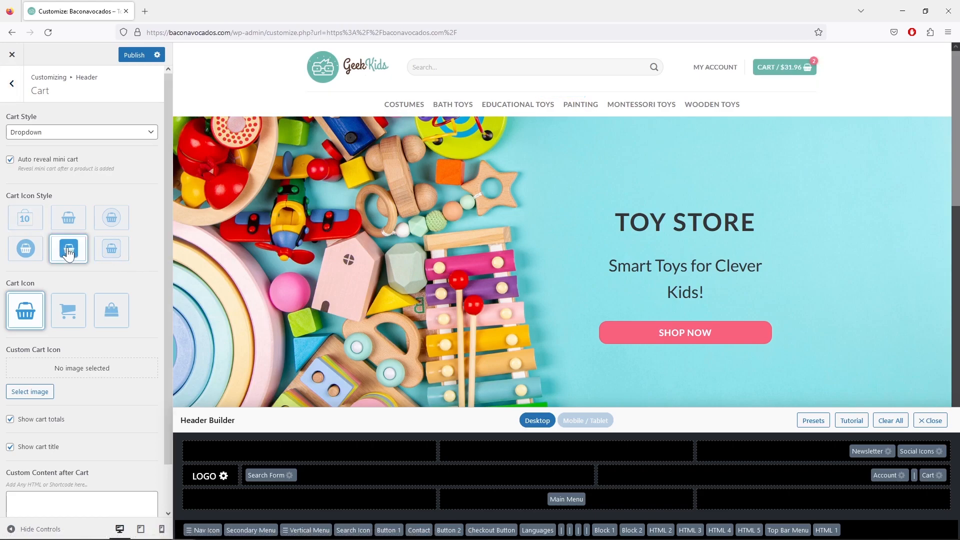
{"action": "left_click", "coordinate": [73, 310]}
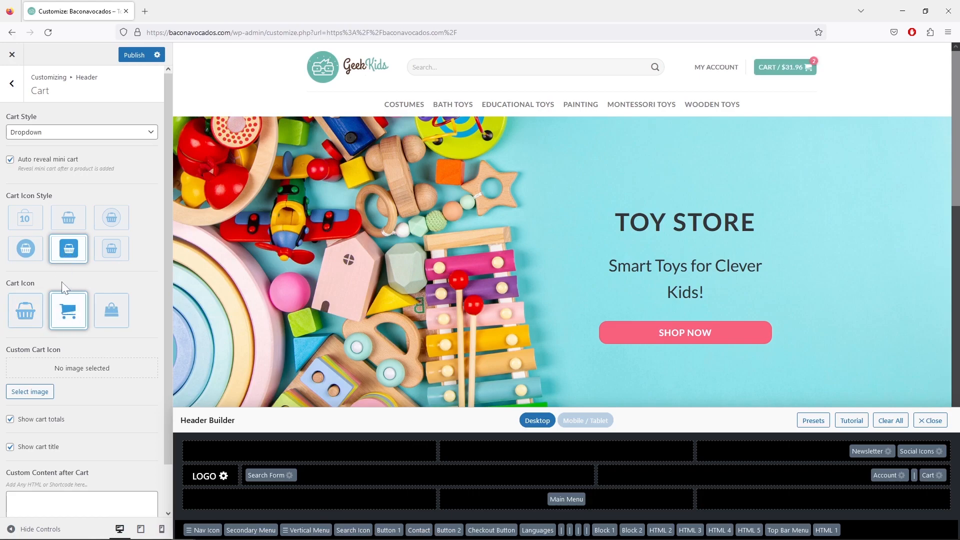
{"action": "left_click", "coordinate": [26, 225]}
{"action": "left_click", "coordinate": [27, 314]}
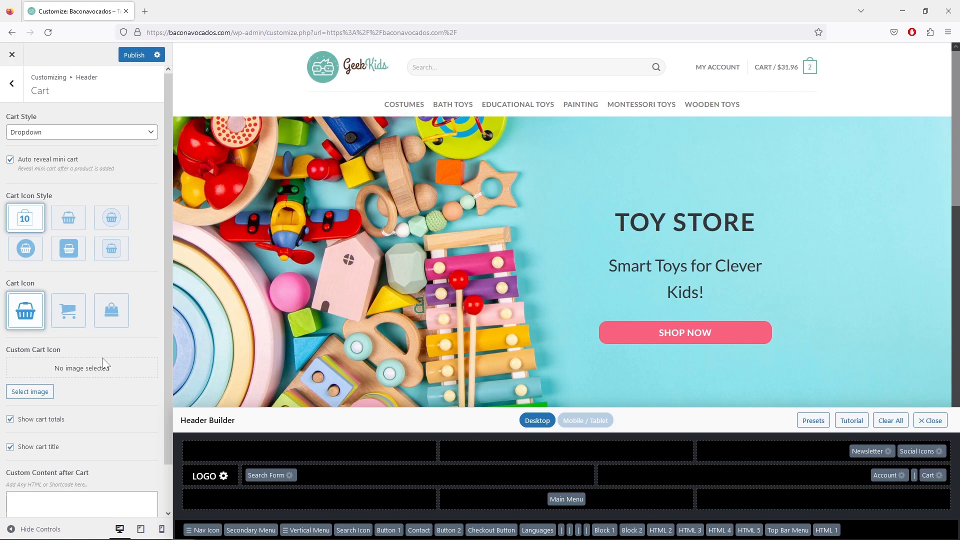
{"action": "scroll", "coordinate": [102, 358], "scroll_direction": "down", "scroll_amount": 1}
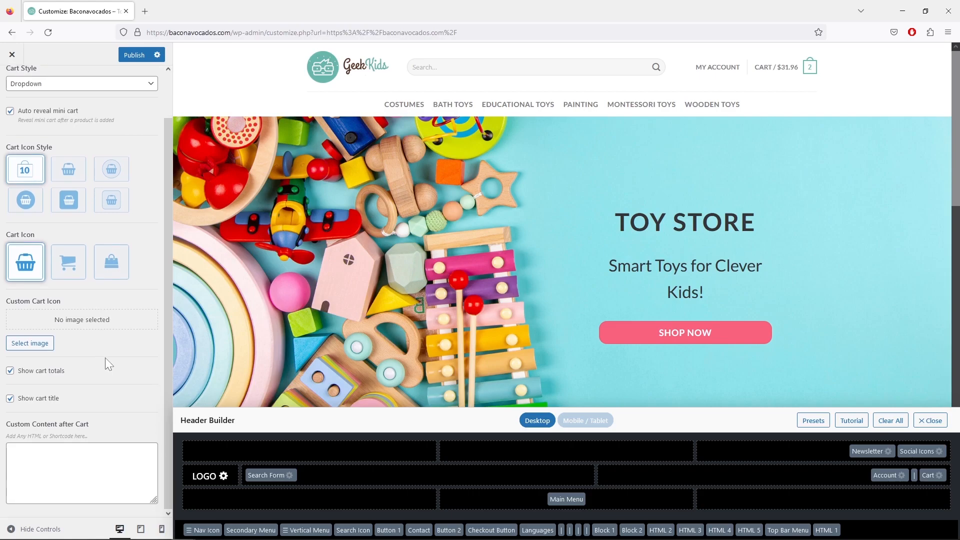
{"action": "scroll", "coordinate": [108, 352], "scroll_direction": "up", "scroll_amount": 1}
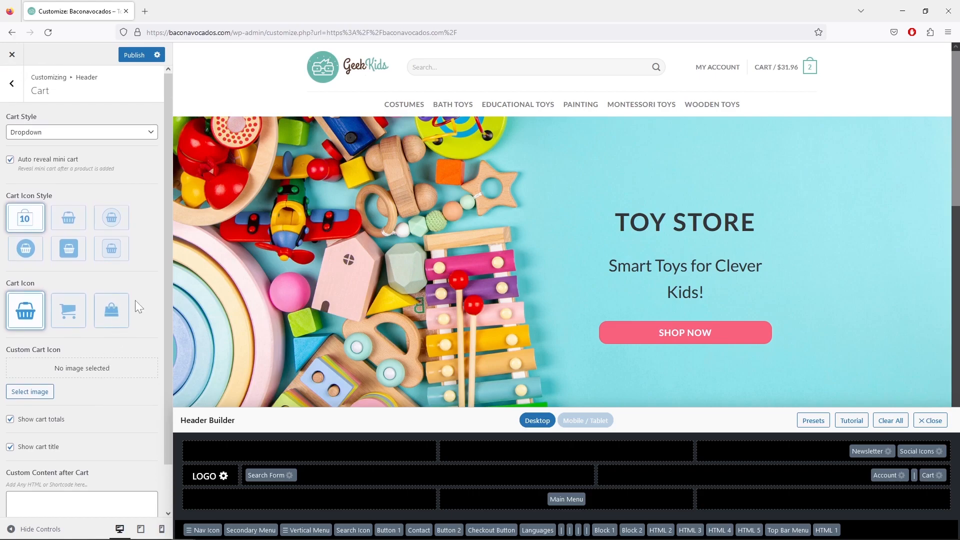
{"action": "left_click", "coordinate": [11, 83]}
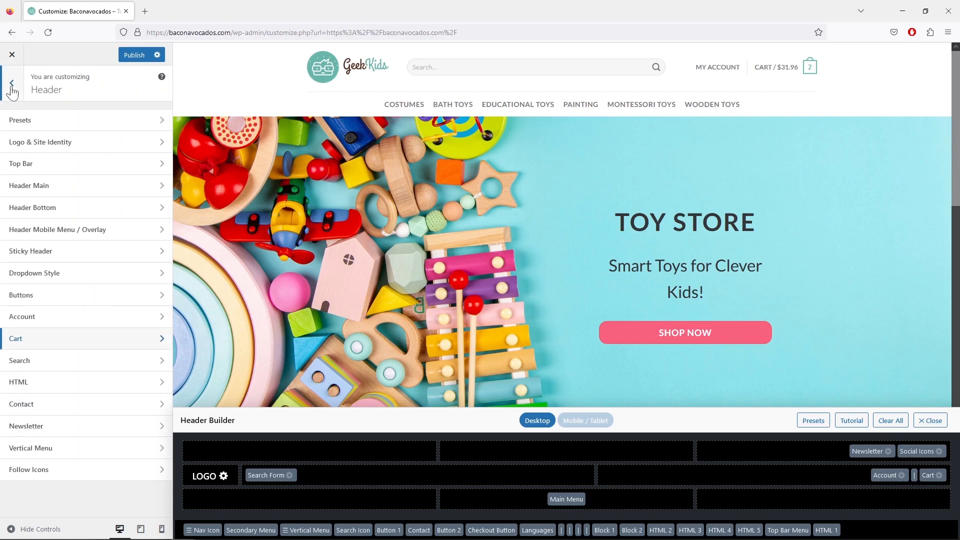
Step: Check the header's Search settings and return to the list of header sections
{"action": "left_click", "coordinate": [107, 365]}
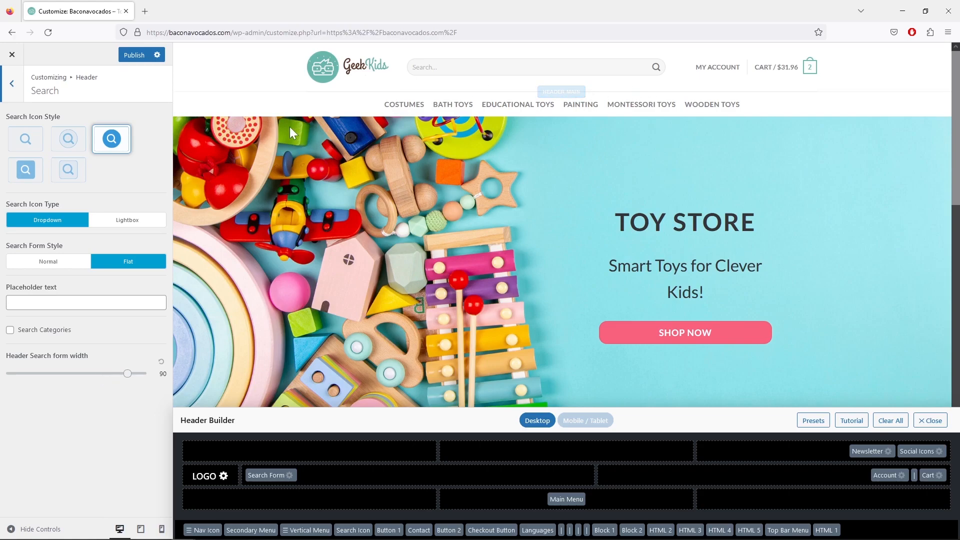
{"action": "left_click", "coordinate": [20, 91]}
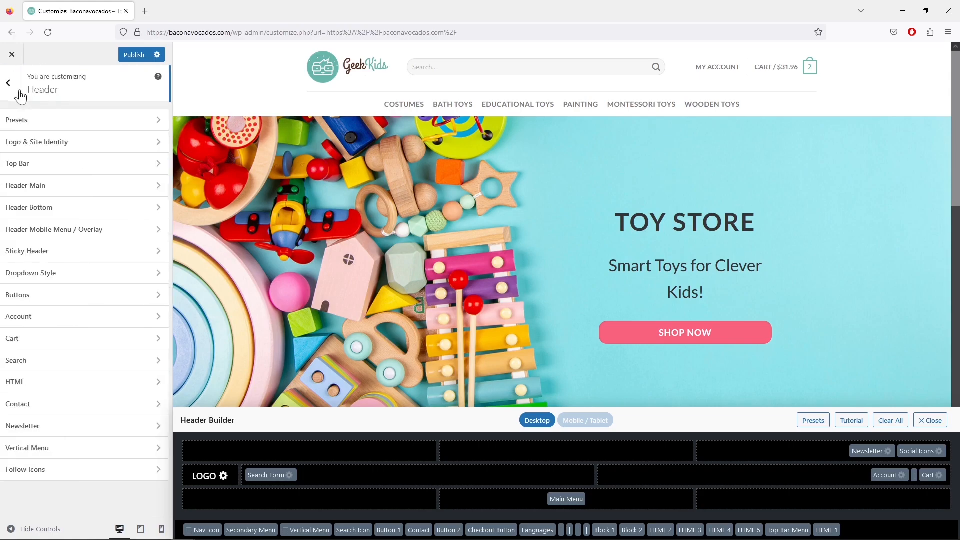
Step: Try the HTML 1 free shipping text in the bottom header row and the top bar, and take it back out
{"action": "left_click", "coordinate": [107, 382]}
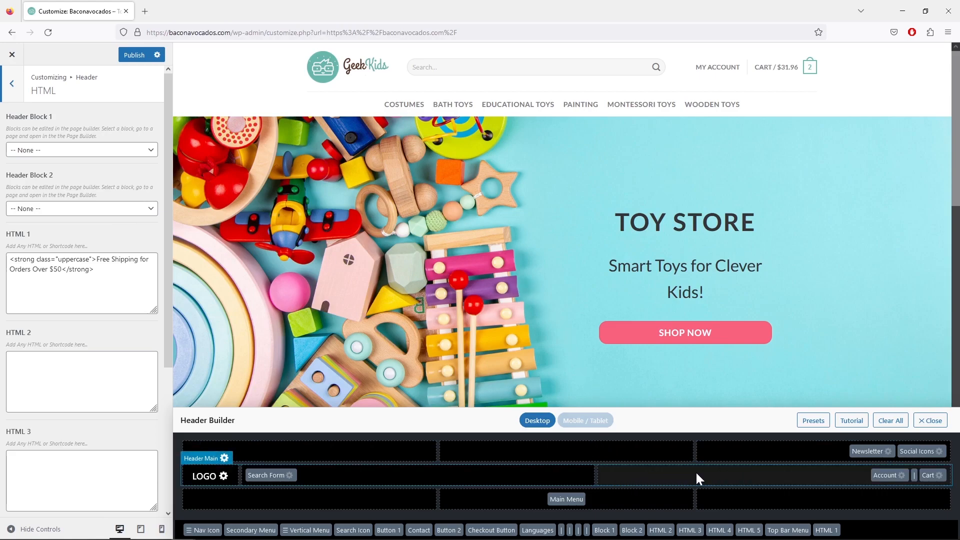
{"action": "left_click_drag", "start_coordinate": [828, 530], "coordinate": [795, 501]}
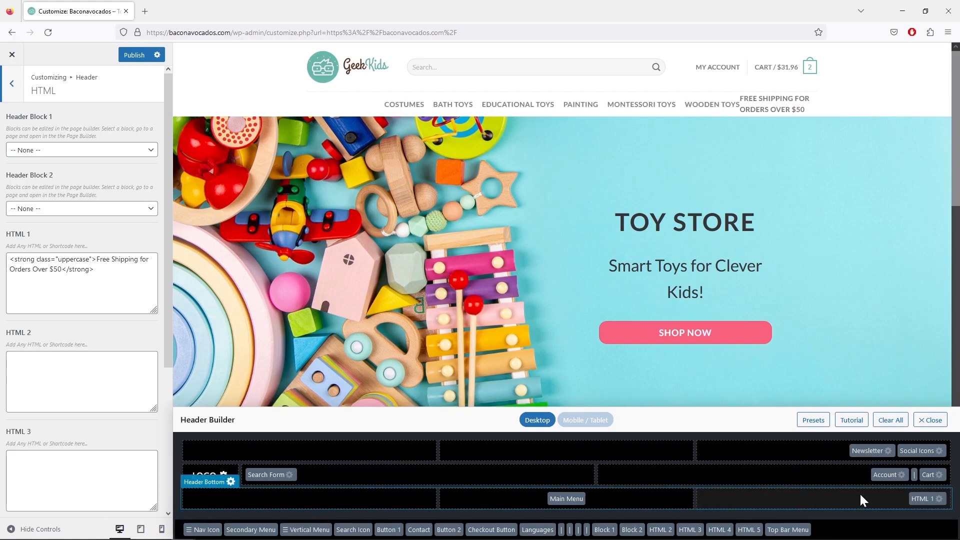
{"action": "left_click_drag", "start_coordinate": [923, 499], "coordinate": [563, 453]}
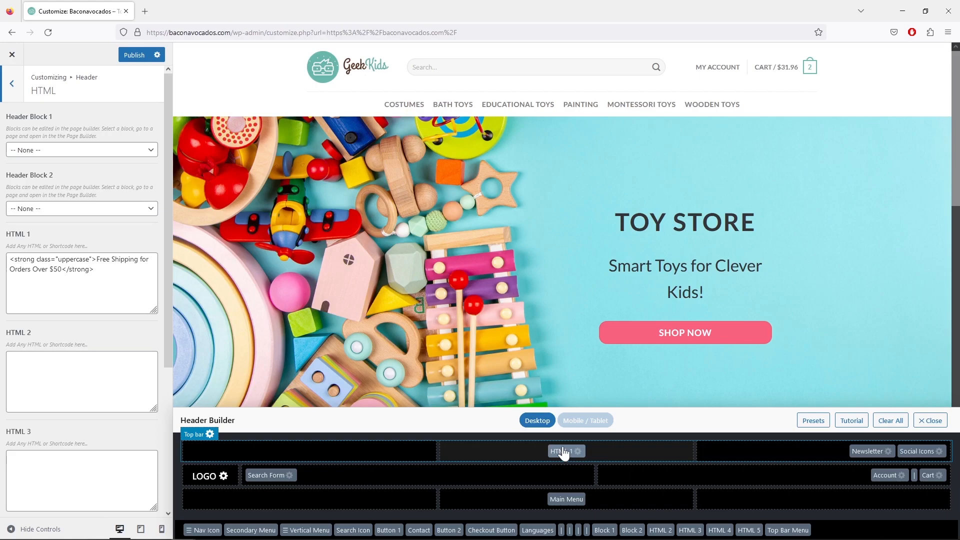
{"action": "left_click_drag", "start_coordinate": [564, 453], "coordinate": [764, 533]}
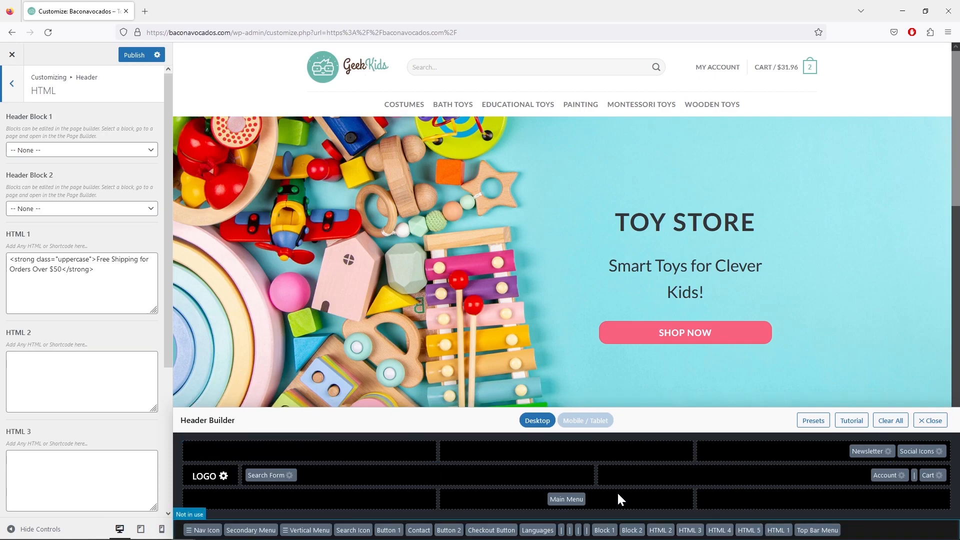
{"action": "left_click", "coordinate": [12, 84]}
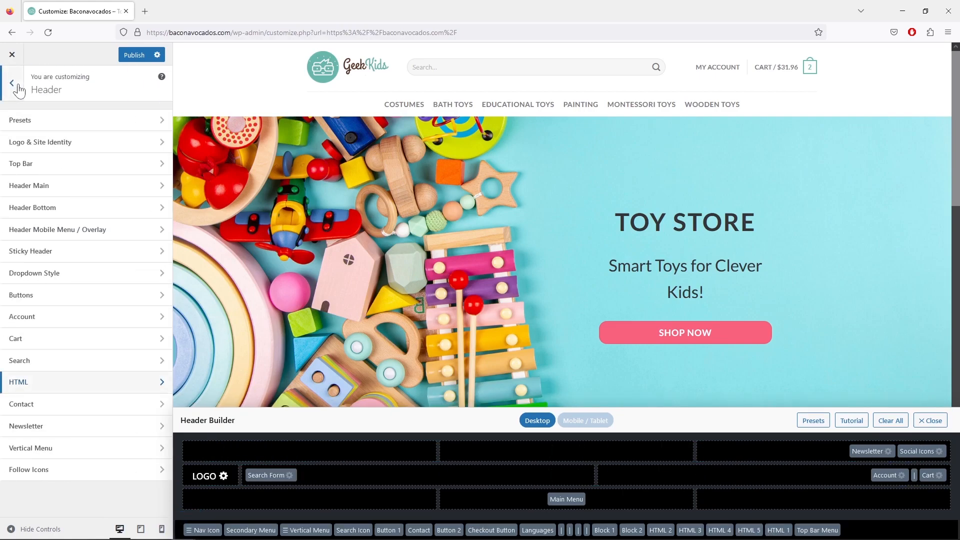
Step: Open the header's Contact settings and add the Contact element to the right section of the bottom header row
{"action": "left_click", "coordinate": [105, 411]}
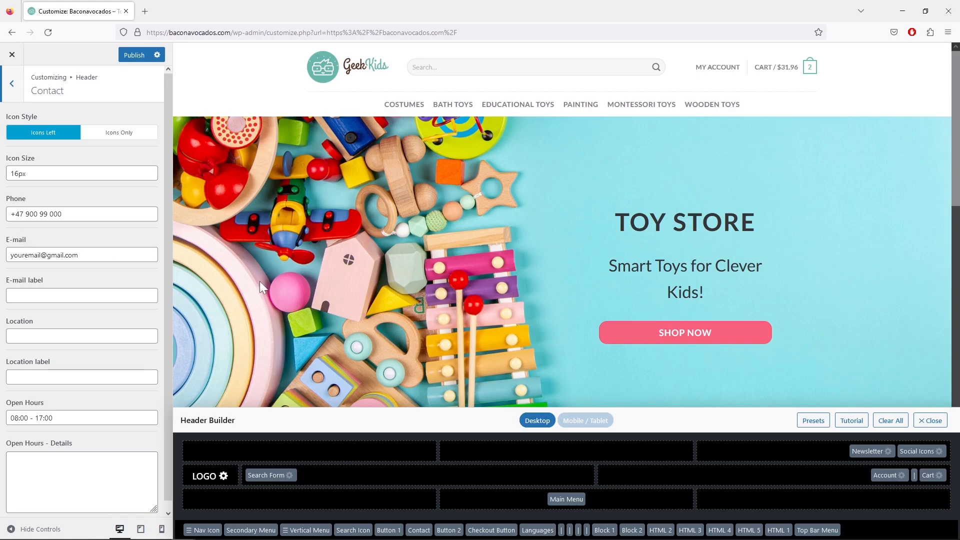
{"action": "left_click_drag", "start_coordinate": [419, 530], "coordinate": [774, 502]}
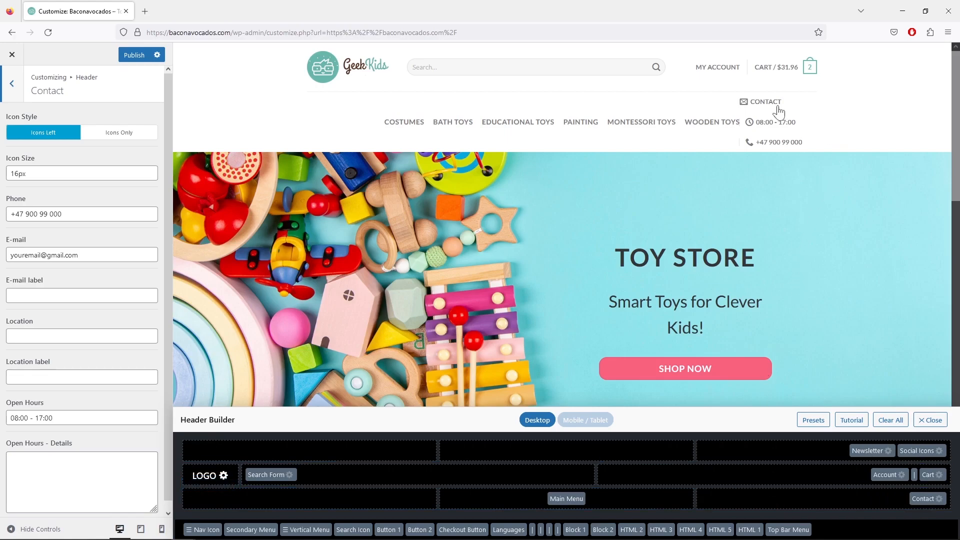
Step: Take the Contact element out of the bottom header row and return to the list of header sections
{"action": "left_click_drag", "start_coordinate": [918, 498], "coordinate": [383, 528]}
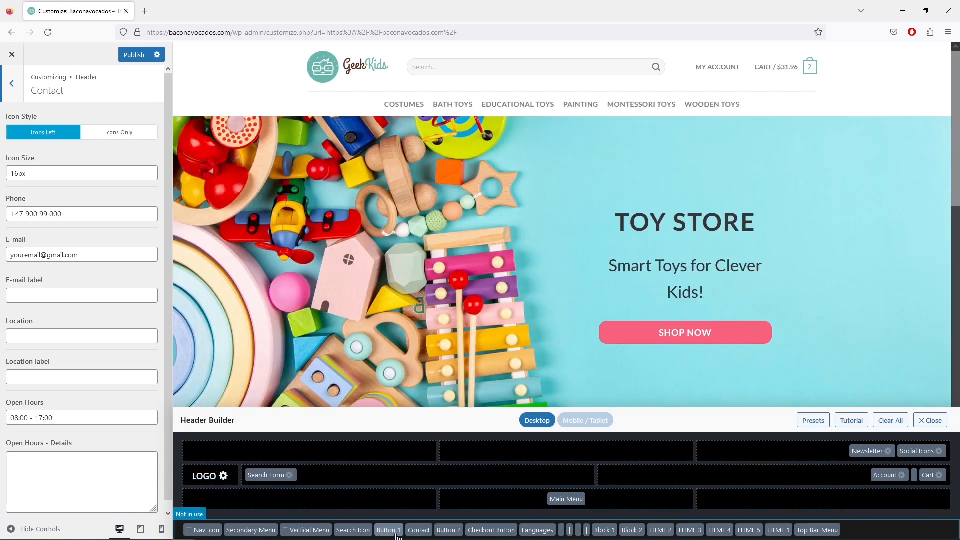
{"action": "left_click", "coordinate": [15, 89]}
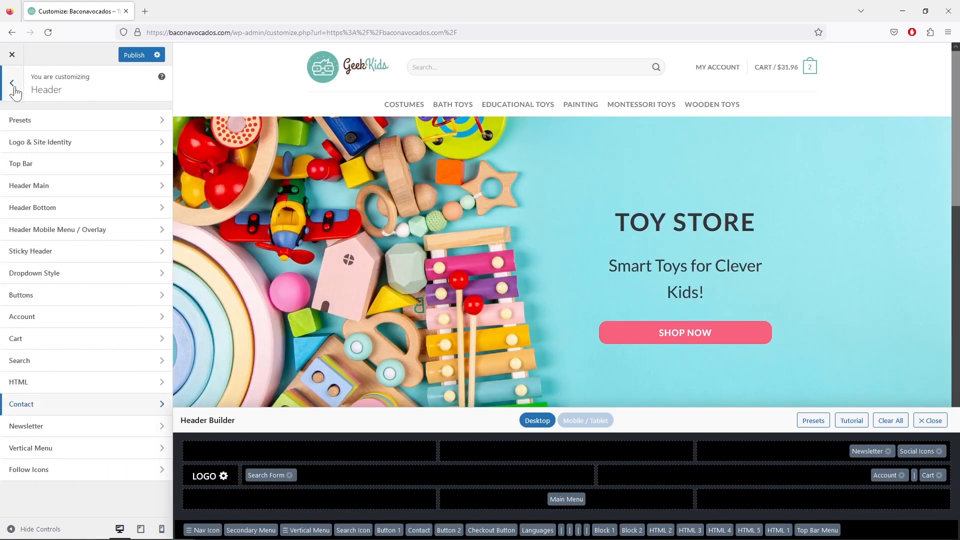
Step: Review the header's Newsletter, Vertical Menu and Follow Icons settings, including the icon styles and the social link fields
{"action": "left_click", "coordinate": [93, 433]}
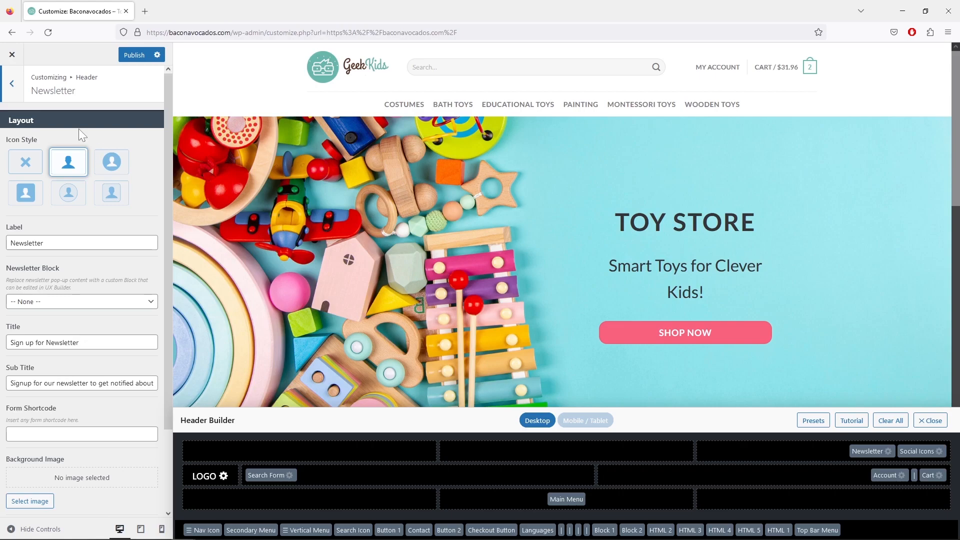
{"action": "left_click", "coordinate": [11, 84]}
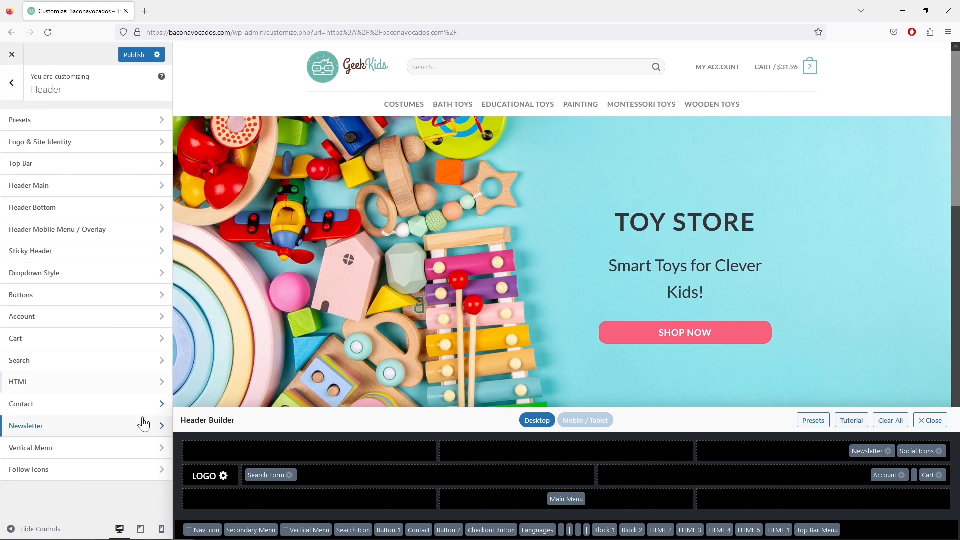
{"action": "left_click", "coordinate": [141, 448]}
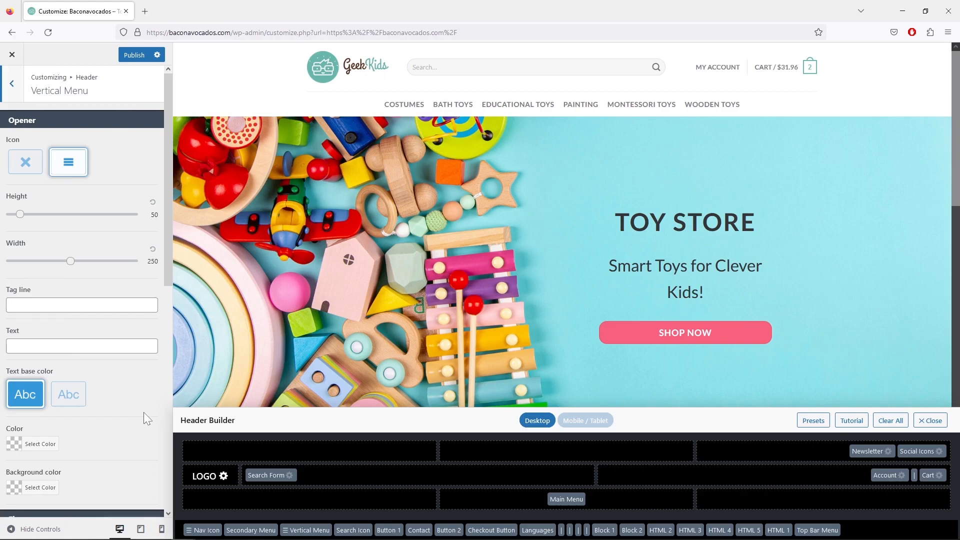
{"action": "scroll", "coordinate": [143, 412], "scroll_direction": "down", "scroll_amount": 5}
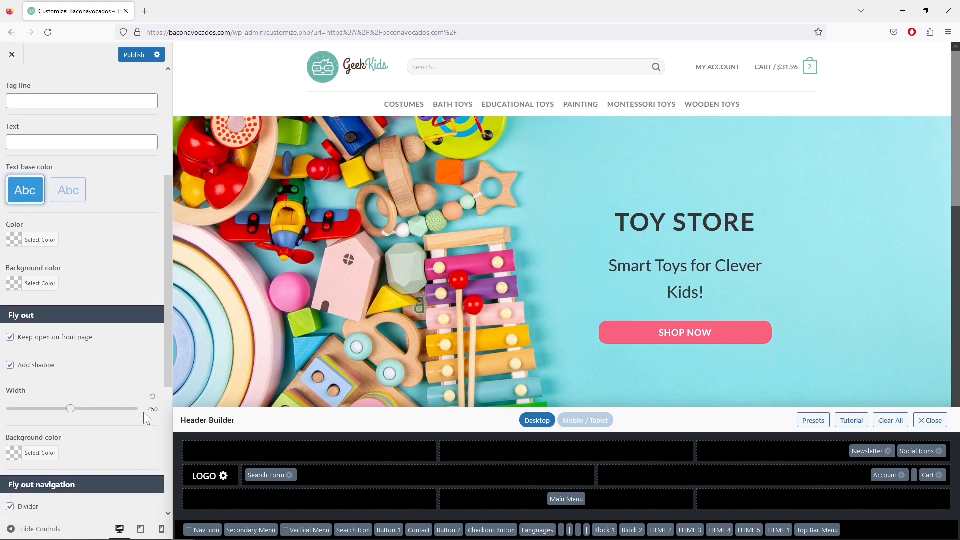
{"action": "scroll", "coordinate": [143, 412], "scroll_direction": "up", "scroll_amount": 5}
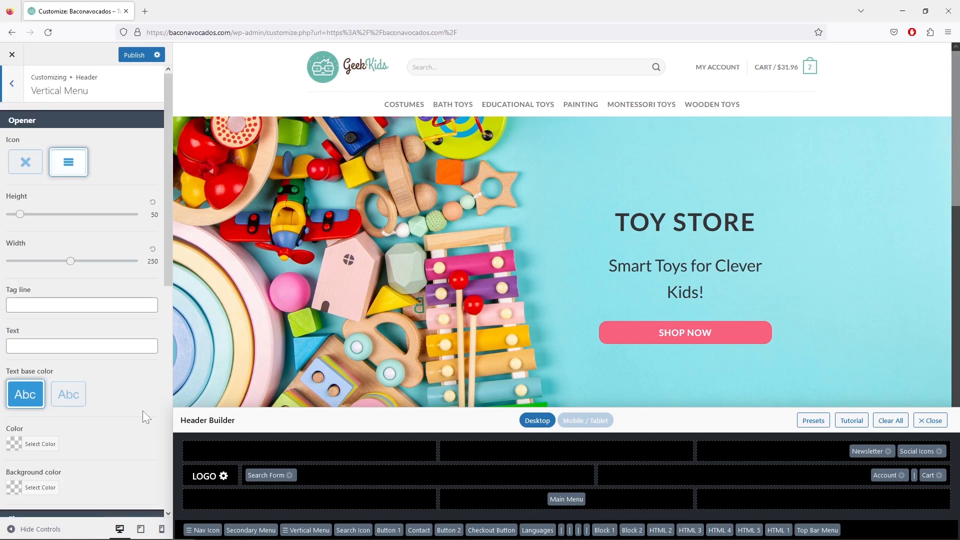
{"action": "left_click", "coordinate": [9, 93]}
{"action": "left_click", "coordinate": [140, 474]}
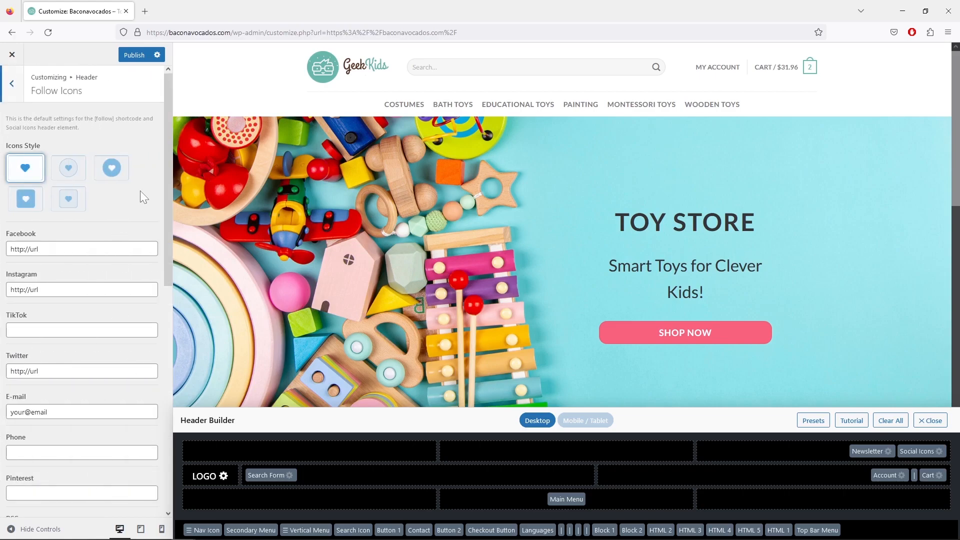
{"action": "scroll", "coordinate": [154, 185], "scroll_direction": "down", "scroll_amount": 2}
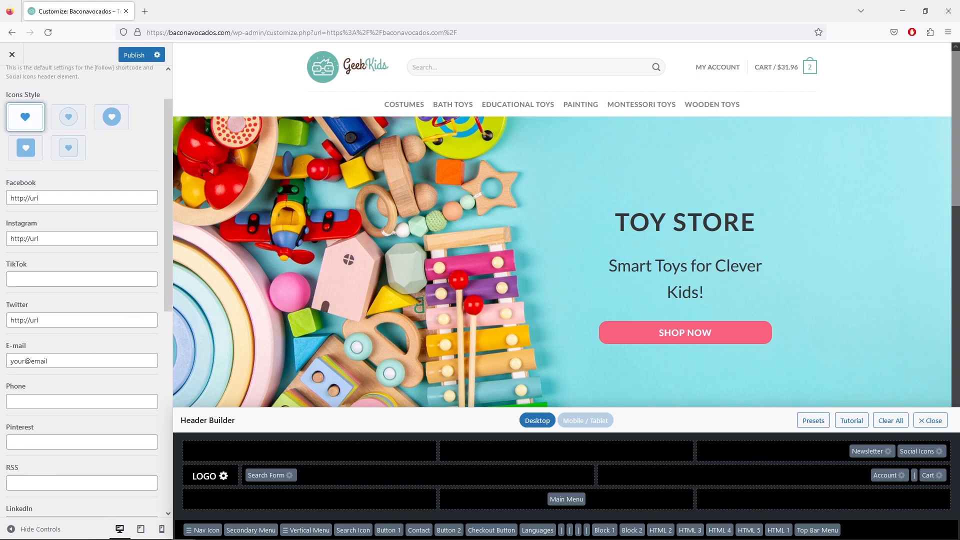
{"action": "scroll", "coordinate": [162, 343], "scroll_direction": "down", "scroll_amount": 5}
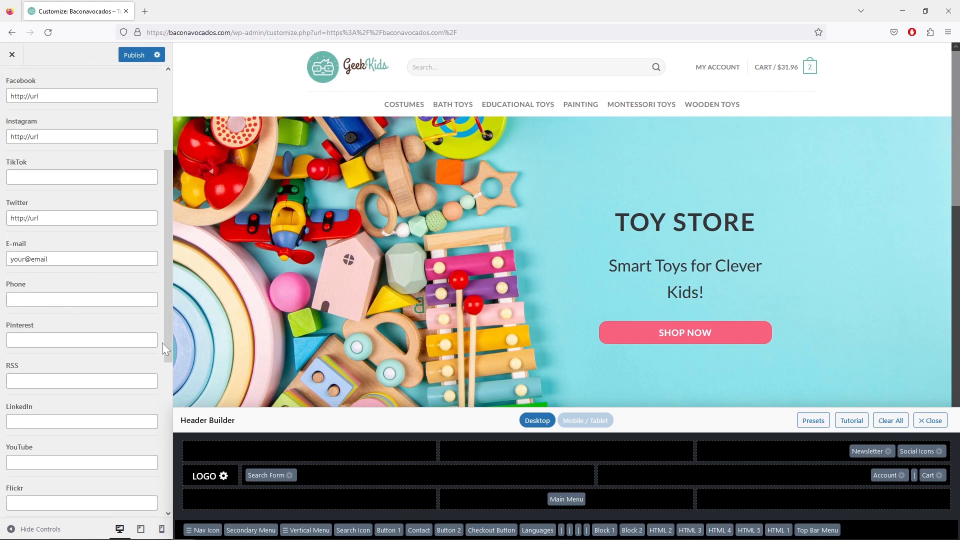
{"action": "scroll", "coordinate": [161, 343], "scroll_direction": "up", "scroll_amount": 6}
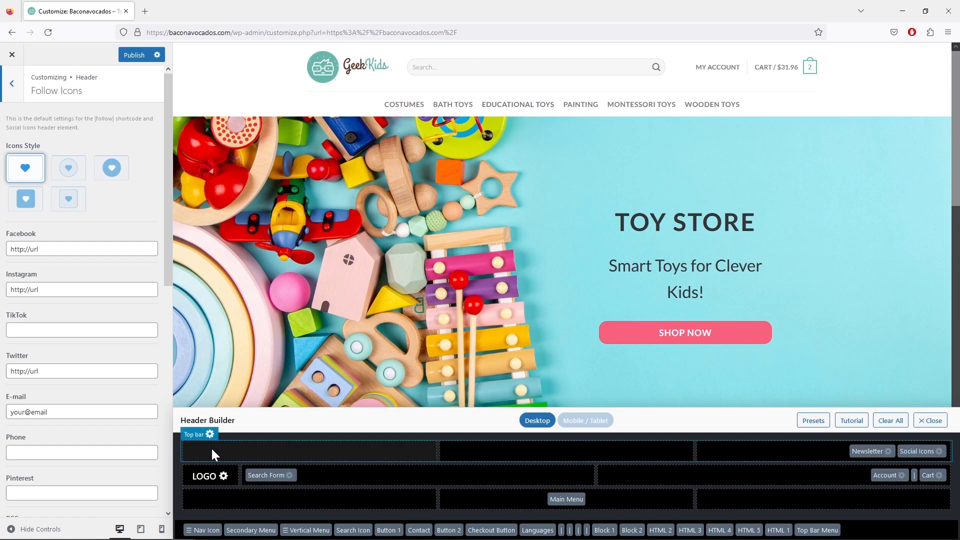
Step: Enable the top bar and move its Newsletter element back to the unused elements
{"action": "left_click", "coordinate": [209, 434]}
{"action": "left_click", "coordinate": [9, 119]}
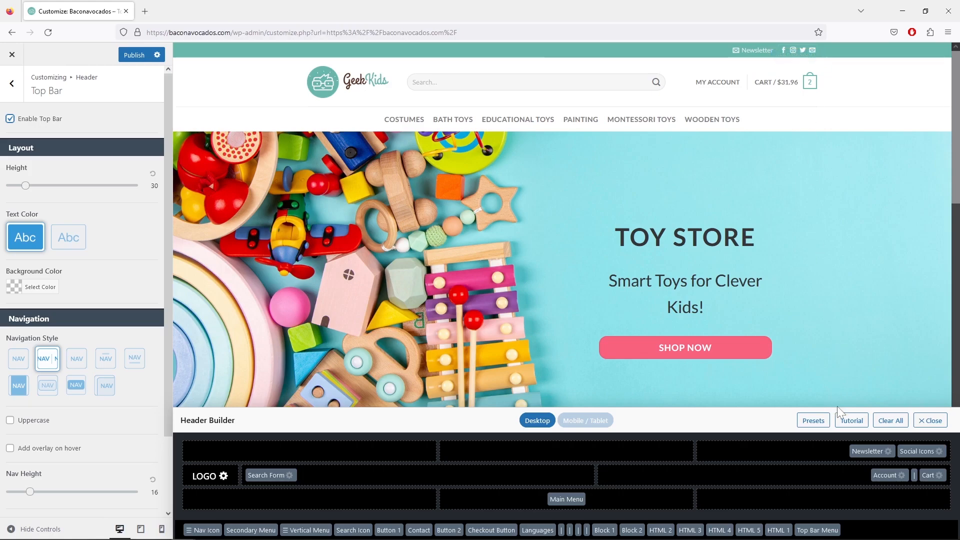
{"action": "left_click_drag", "start_coordinate": [868, 457], "coordinate": [863, 534]}
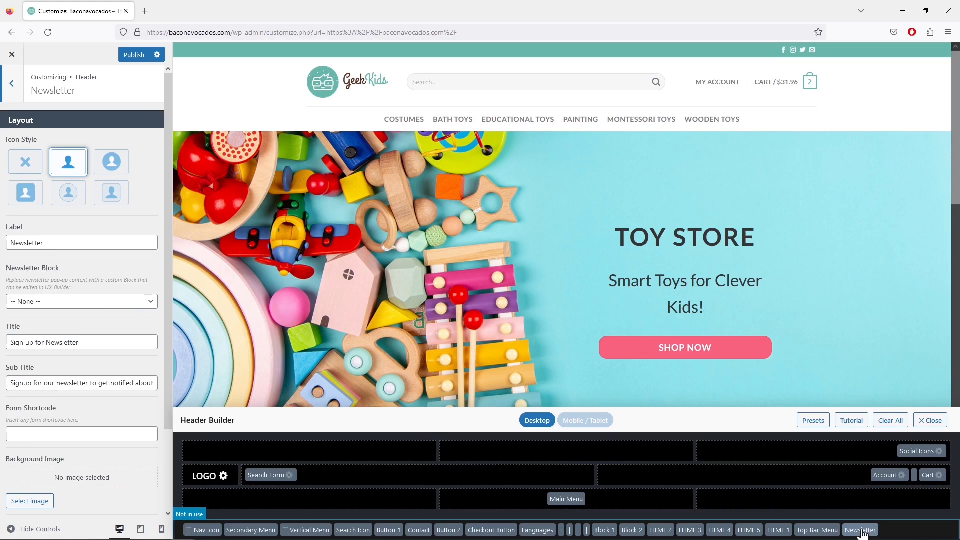
Step: Try the filled circle style for the top bar's social icons and restore the plain icon style
{"action": "left_click", "coordinate": [936, 454]}
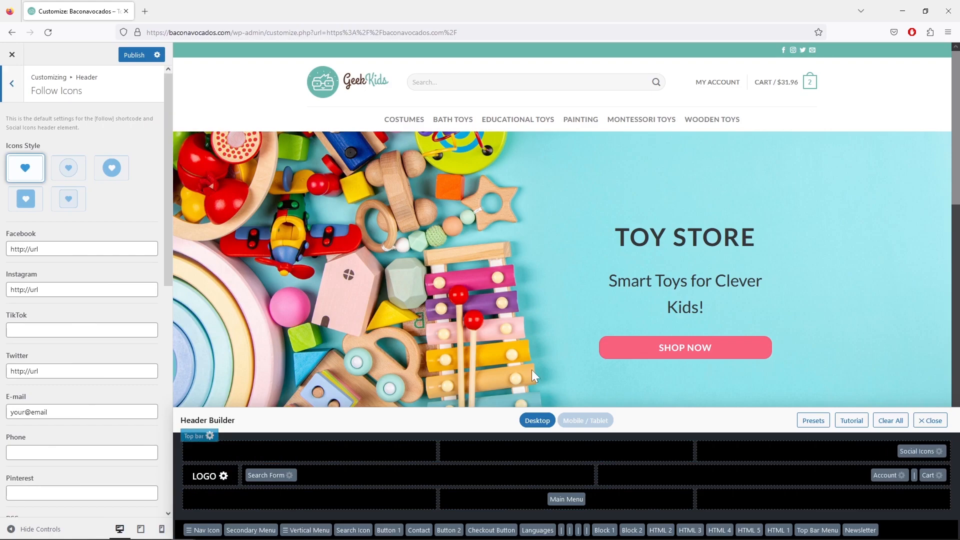
{"action": "scroll", "coordinate": [138, 199], "scroll_direction": "down", "scroll_amount": 2}
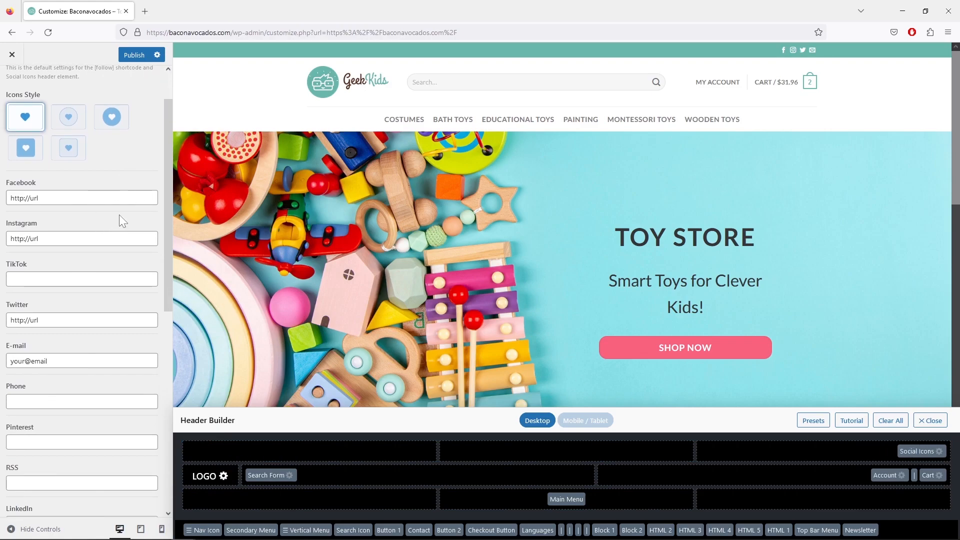
{"action": "scroll", "coordinate": [144, 125], "scroll_direction": "up", "scroll_amount": 2}
{"action": "left_click", "coordinate": [117, 170]}
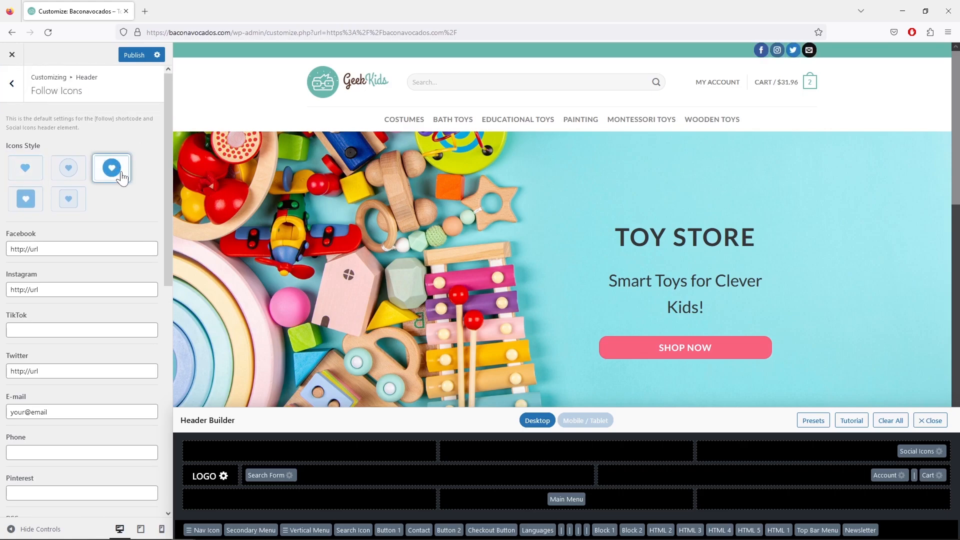
{"action": "left_click", "coordinate": [31, 170]}
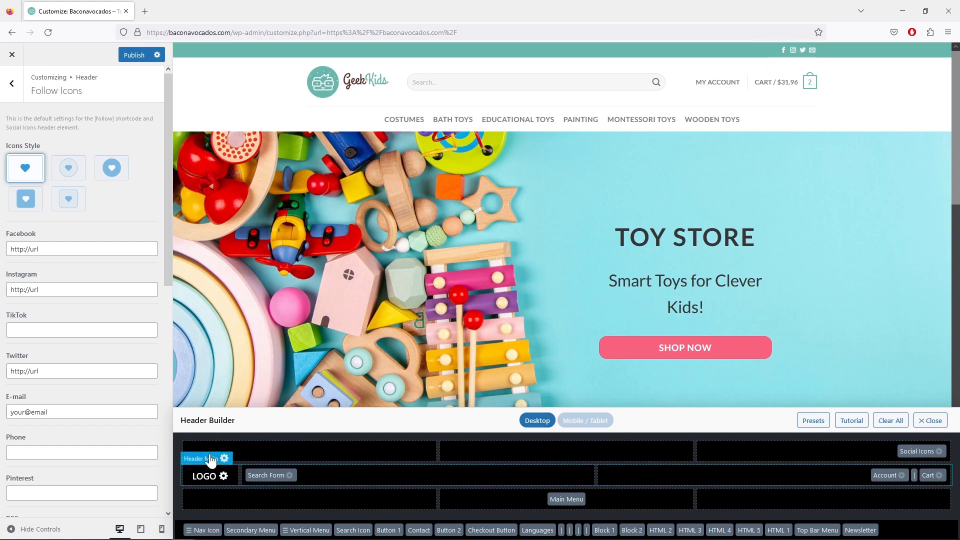
Step: Disable the top bar and publish the header changes
{"action": "left_click", "coordinate": [210, 435]}
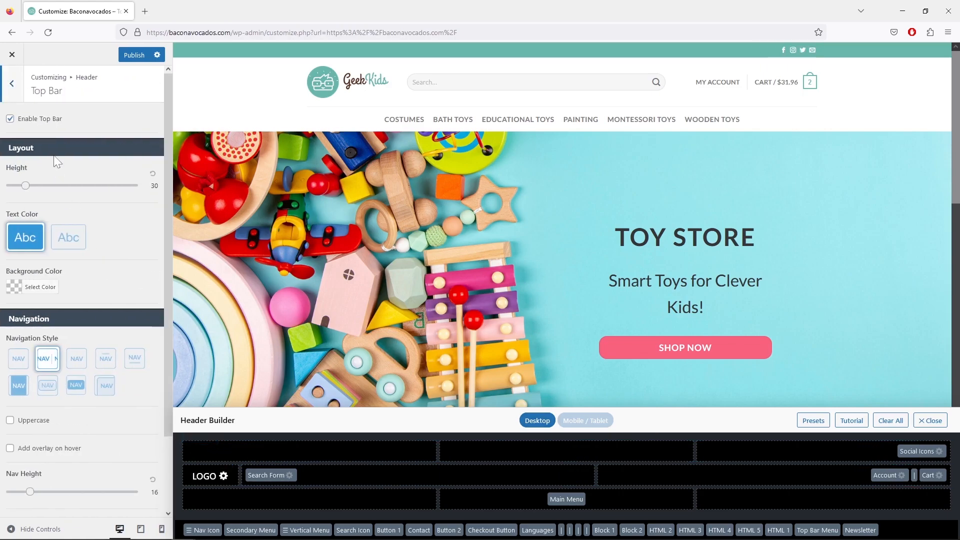
{"action": "left_click", "coordinate": [9, 119]}
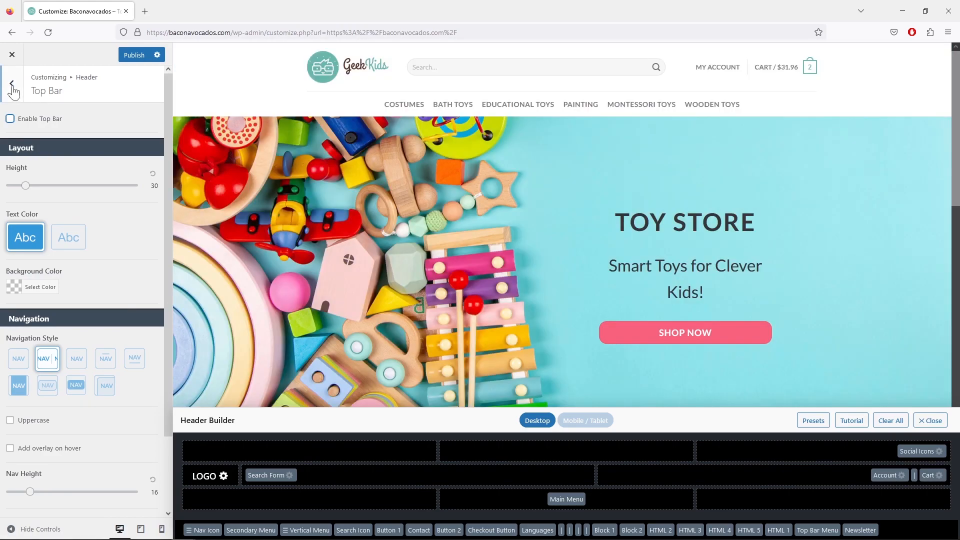
{"action": "left_click", "coordinate": [11, 84]}
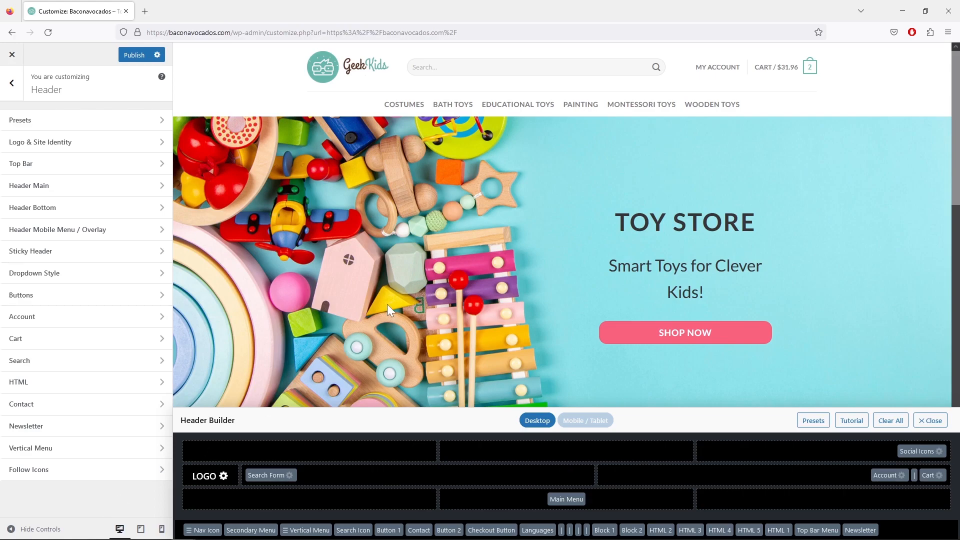
{"action": "left_click", "coordinate": [137, 56]}
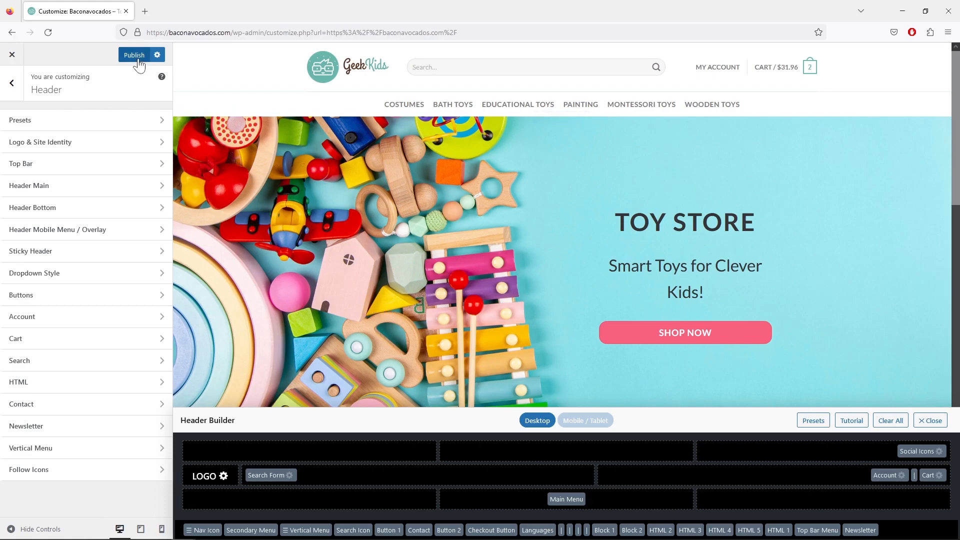
Step: Leave the header customizer and review the live homepage from the banner down to the footer
{"action": "left_click", "coordinate": [12, 56]}
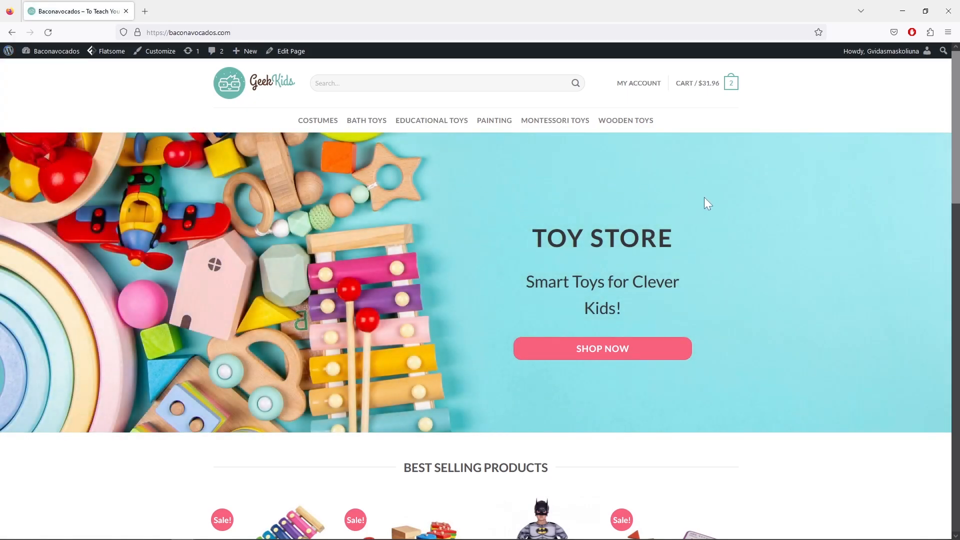
{"action": "scroll", "coordinate": [709, 202], "scroll_direction": "down", "scroll_amount": 4}
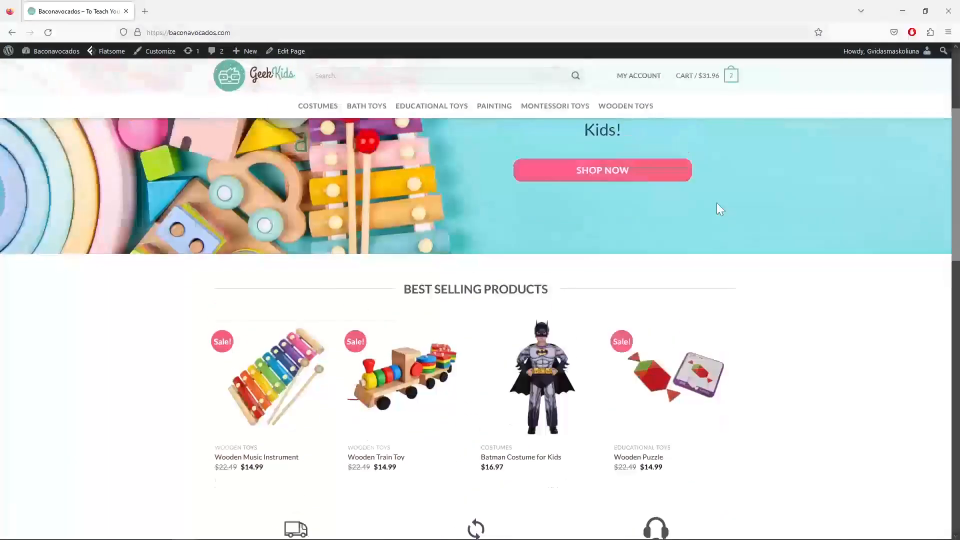
{"action": "scroll", "coordinate": [715, 202], "scroll_direction": "up", "scroll_amount": 4}
{"action": "scroll", "coordinate": [718, 202], "scroll_direction": "down", "scroll_amount": 4}
{"action": "scroll", "coordinate": [719, 205], "scroll_direction": "down", "scroll_amount": 4}
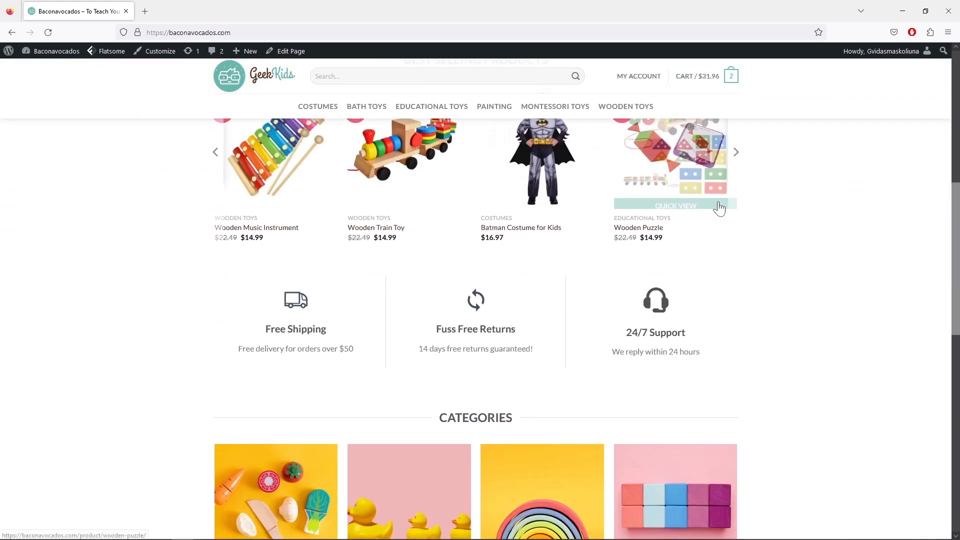
{"action": "scroll", "coordinate": [723, 210], "scroll_direction": "down", "scroll_amount": 4}
{"action": "scroll", "coordinate": [723, 211], "scroll_direction": "down", "scroll_amount": 1}
{"action": "scroll", "coordinate": [722, 212], "scroll_direction": "up", "scroll_amount": 10}
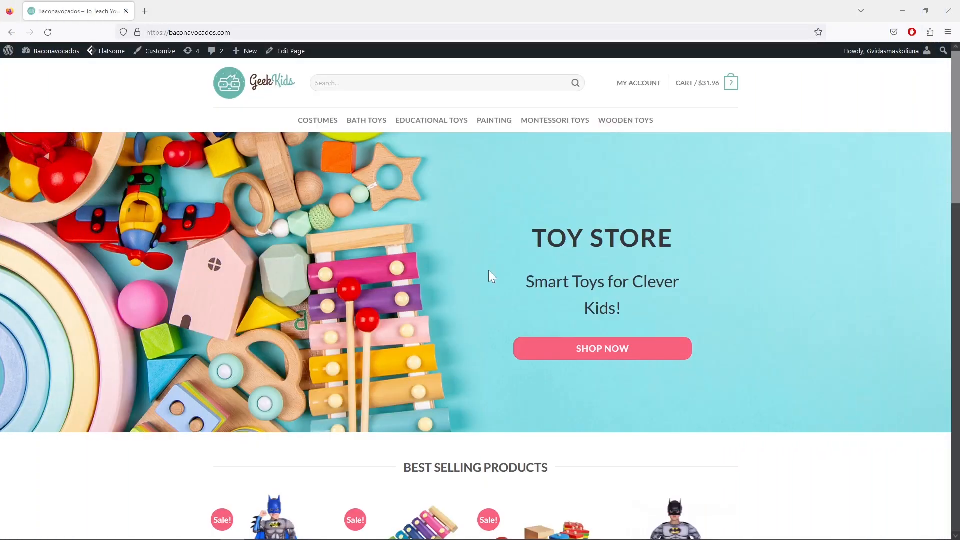
{"action": "scroll", "coordinate": [489, 271], "scroll_direction": "down", "scroll_amount": 15}
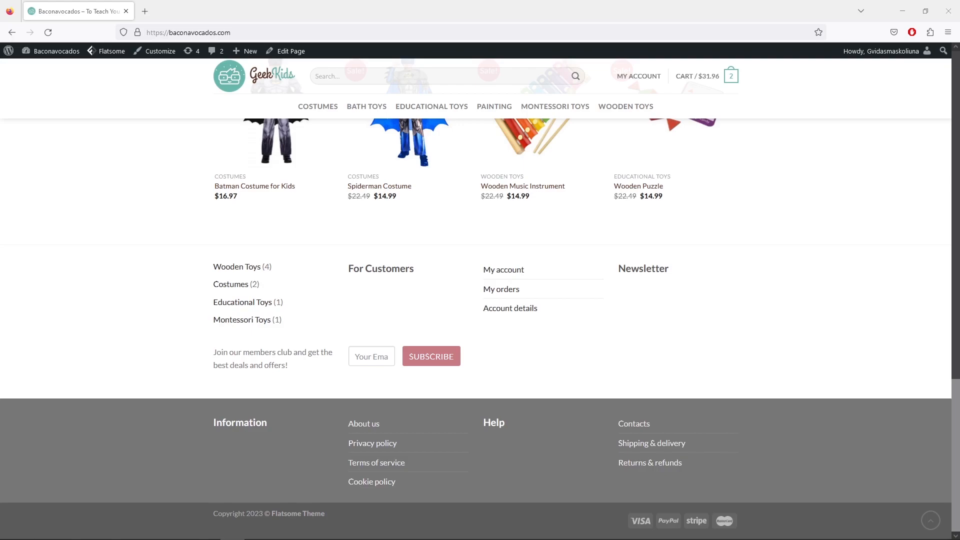
Step: Open the site's theme customization and go to its Footer settings, with the footer in the preview
{"action": "left_click", "coordinate": [159, 52]}
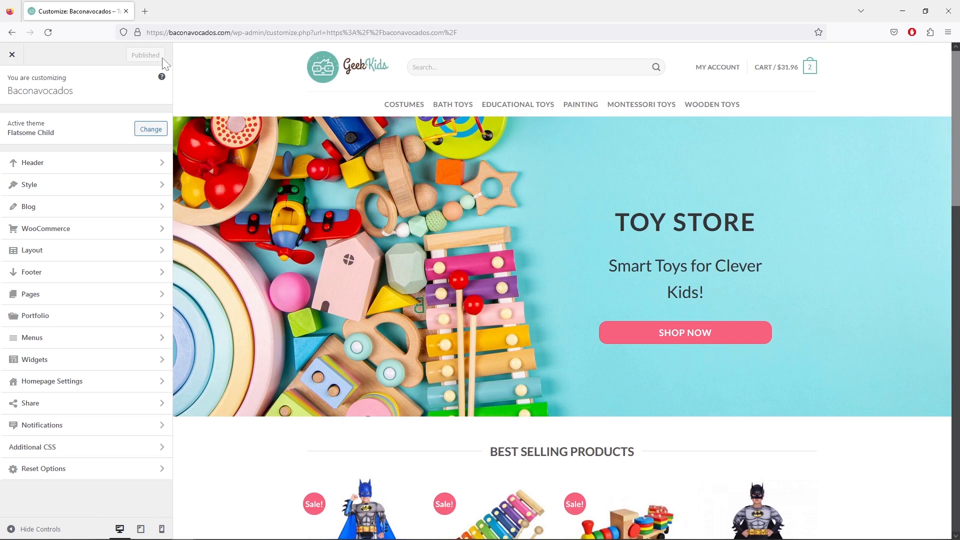
{"action": "scroll", "coordinate": [449, 251], "scroll_direction": "down", "scroll_amount": 12}
{"action": "scroll", "coordinate": [450, 257], "scroll_direction": "down", "scroll_amount": 5}
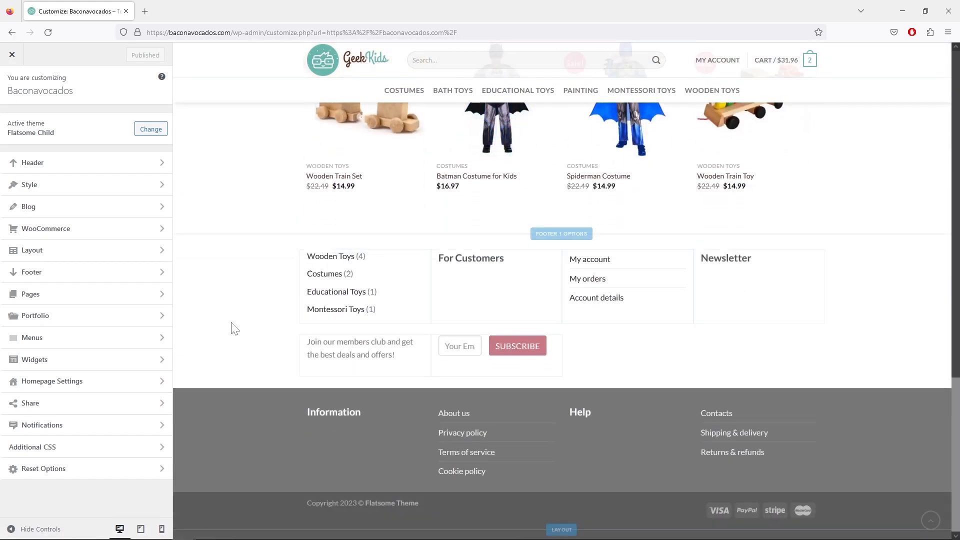
{"action": "left_click", "coordinate": [155, 272]}
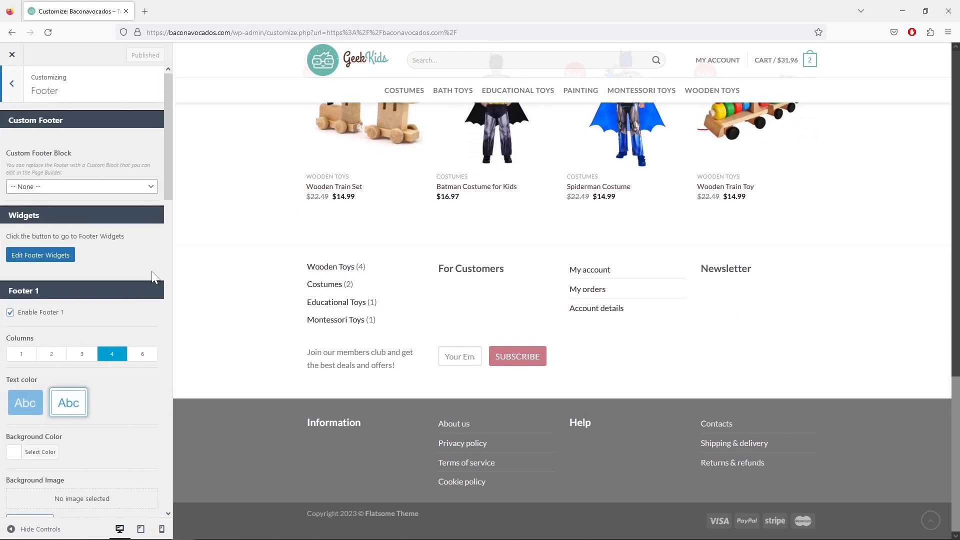
Step: Disable Footer 1 and enable it again
{"action": "scroll", "coordinate": [152, 272], "scroll_direction": "down", "scroll_amount": 3}
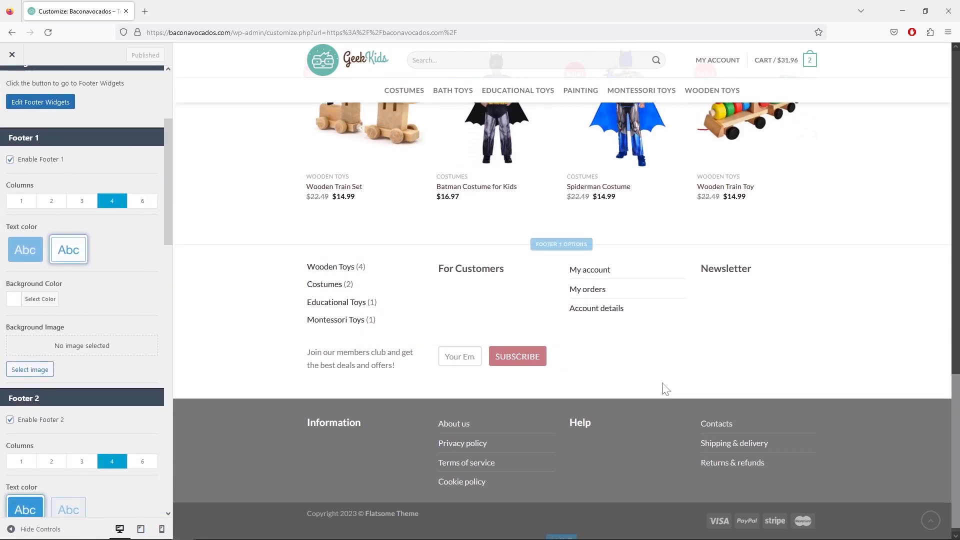
{"action": "left_click", "coordinate": [10, 160]}
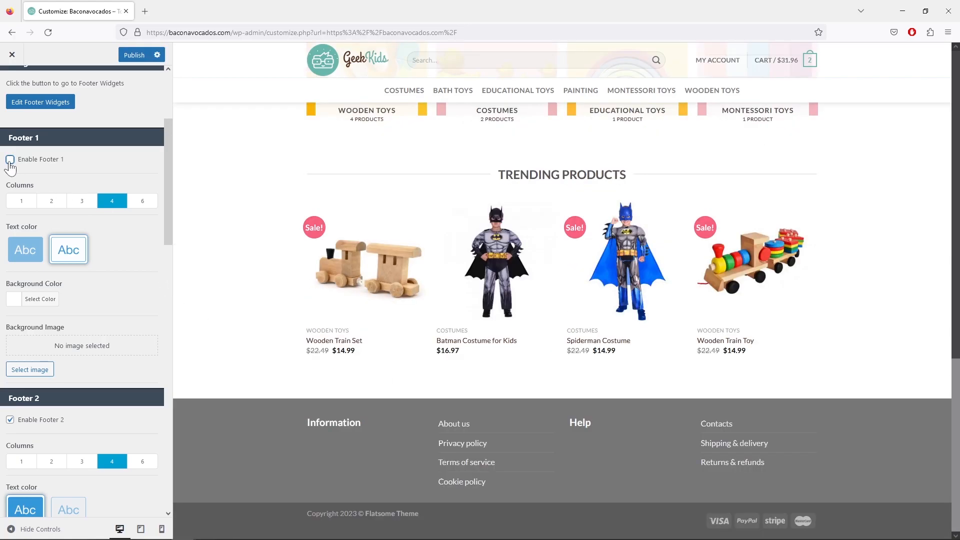
{"action": "left_click", "coordinate": [10, 160]}
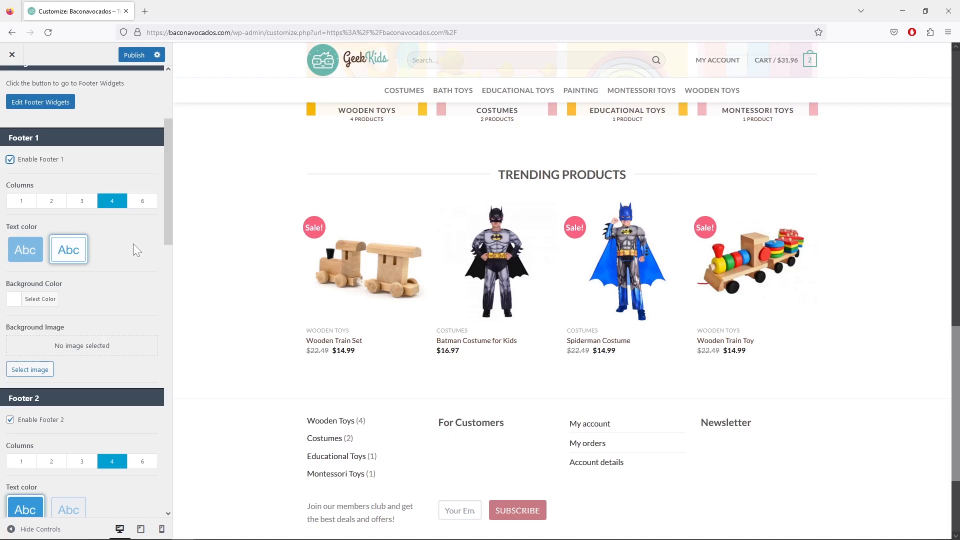
Step: Examine the Footer 2 and Absolute Footer options against the preview, and open the Footer 1 widgets
{"action": "scroll", "coordinate": [132, 253], "scroll_direction": "down", "scroll_amount": 2}
{"action": "scroll", "coordinate": [135, 256], "scroll_direction": "down", "scroll_amount": 4}
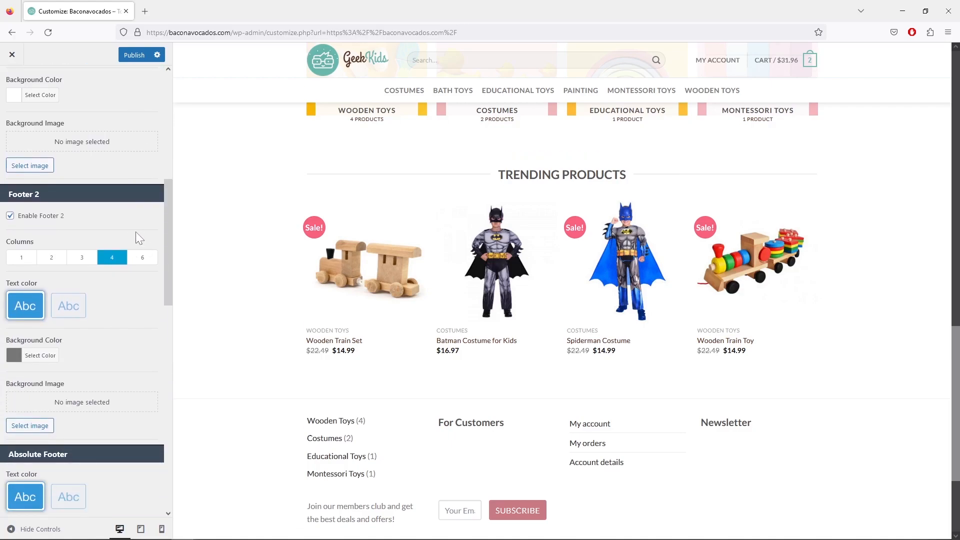
{"action": "scroll", "coordinate": [363, 358], "scroll_direction": "down", "scroll_amount": 3}
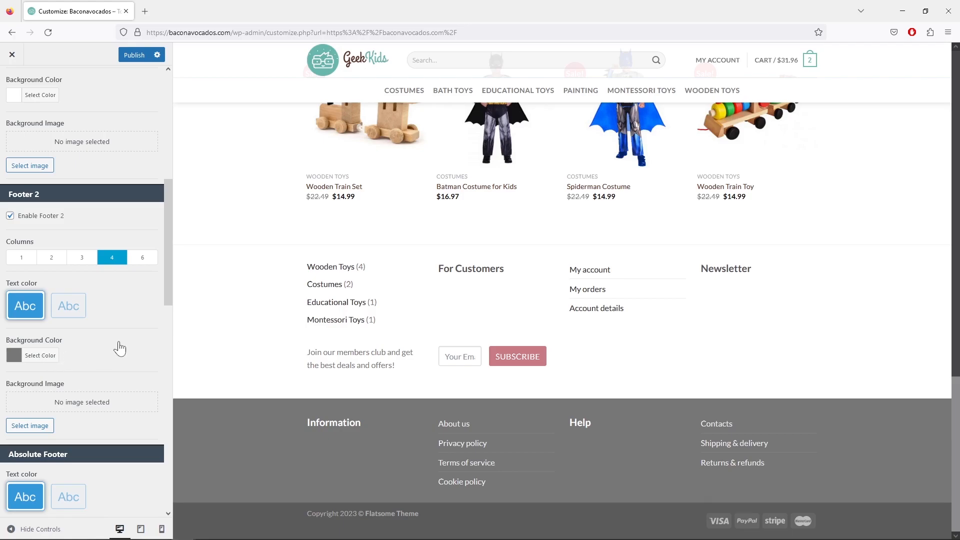
{"action": "scroll", "coordinate": [120, 345], "scroll_direction": "down", "scroll_amount": 5}
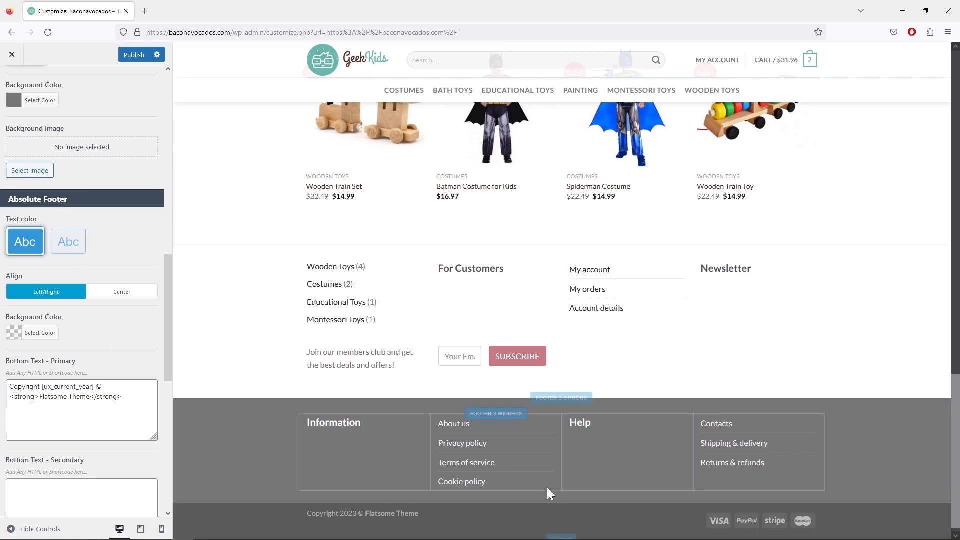
{"action": "scroll", "coordinate": [546, 488], "scroll_direction": "down", "scroll_amount": 1}
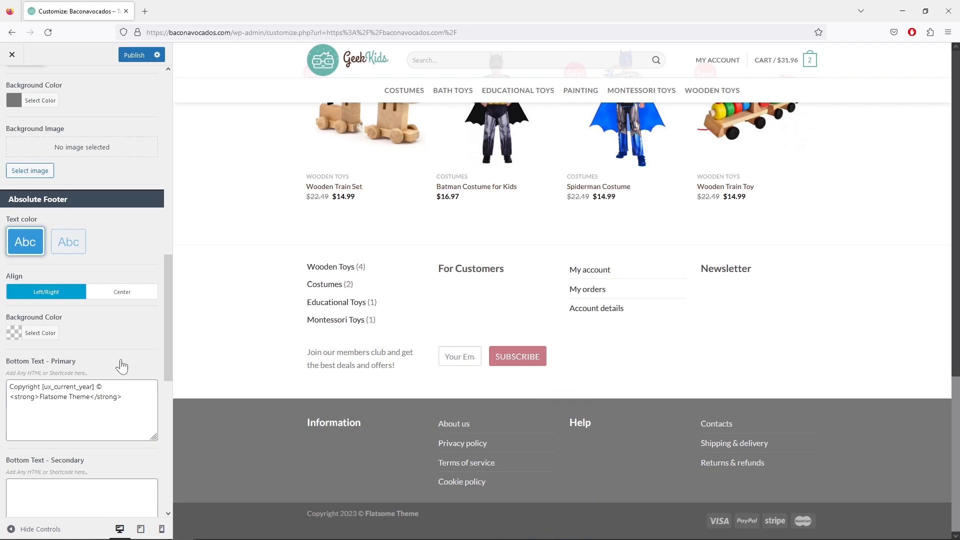
{"action": "scroll", "coordinate": [127, 350], "scroll_direction": "up", "scroll_amount": 3}
{"action": "scroll", "coordinate": [102, 280], "scroll_direction": "up", "scroll_amount": 1}
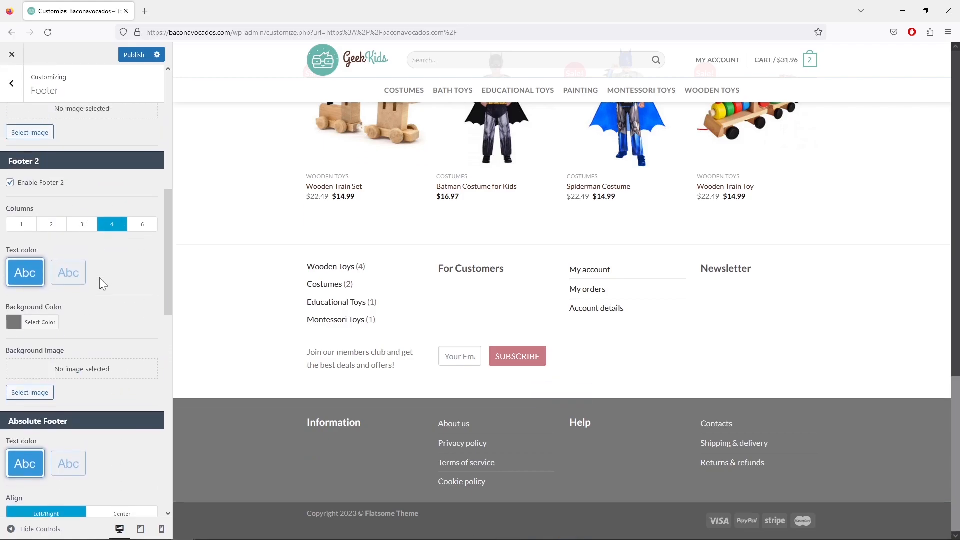
{"action": "scroll", "coordinate": [102, 284], "scroll_direction": "up", "scroll_amount": 1}
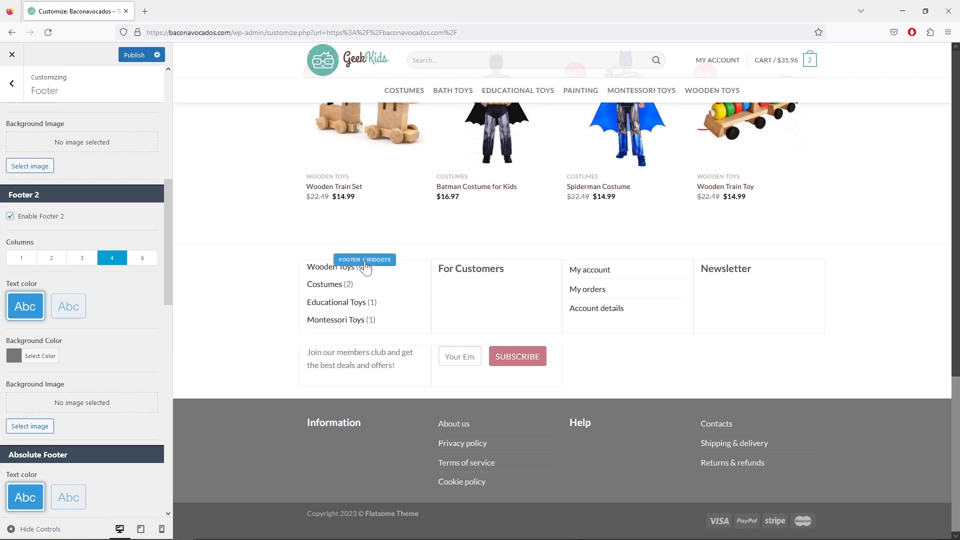
{"action": "left_click", "coordinate": [365, 263]}
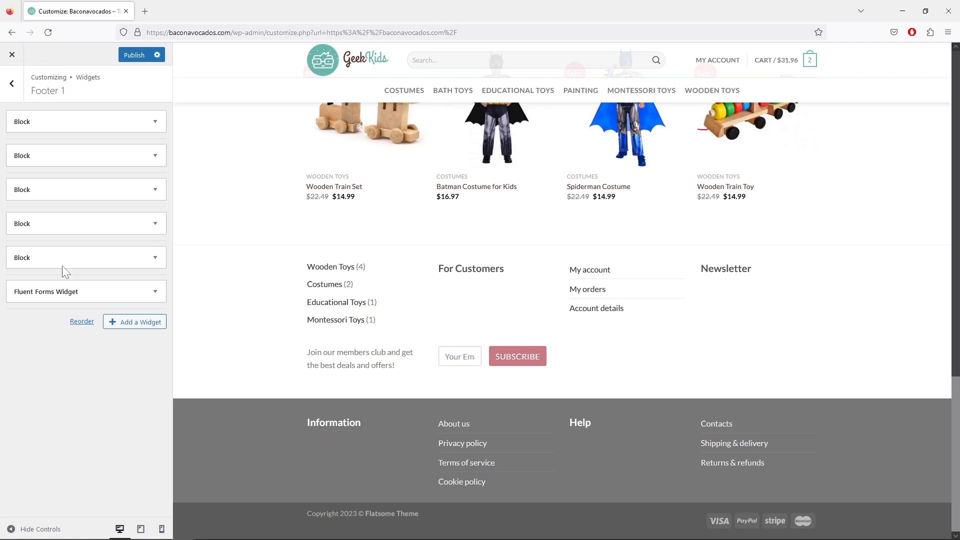
Step: Leave the customizer without publishing and open the site's admin Dashboard
{"action": "left_click", "coordinate": [12, 55]}
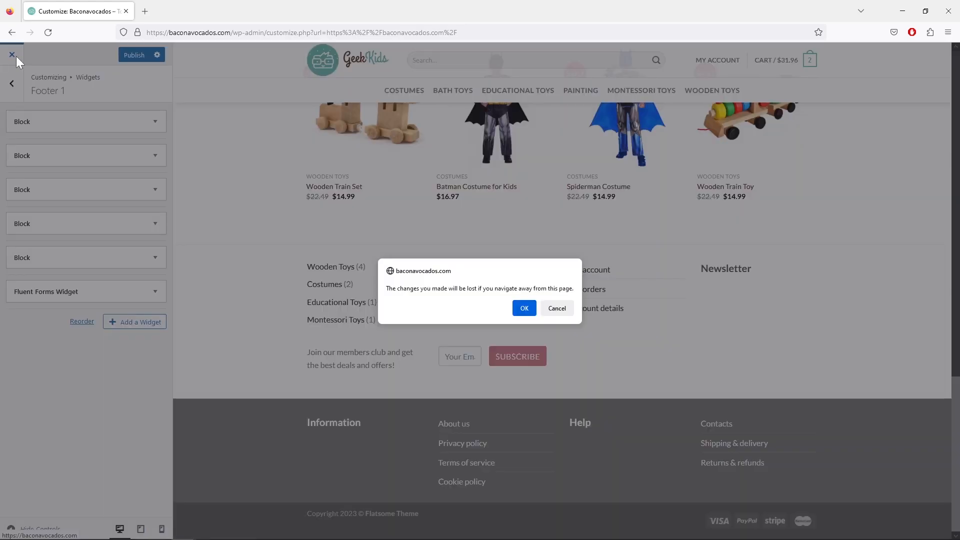
{"action": "left_click", "coordinate": [524, 308]}
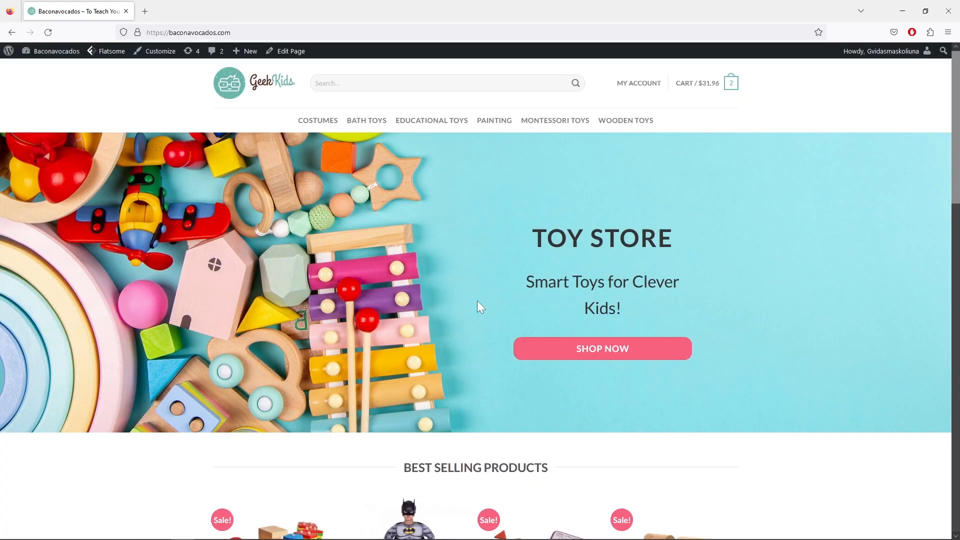
{"action": "mouse_move", "coordinate": [56, 51]}
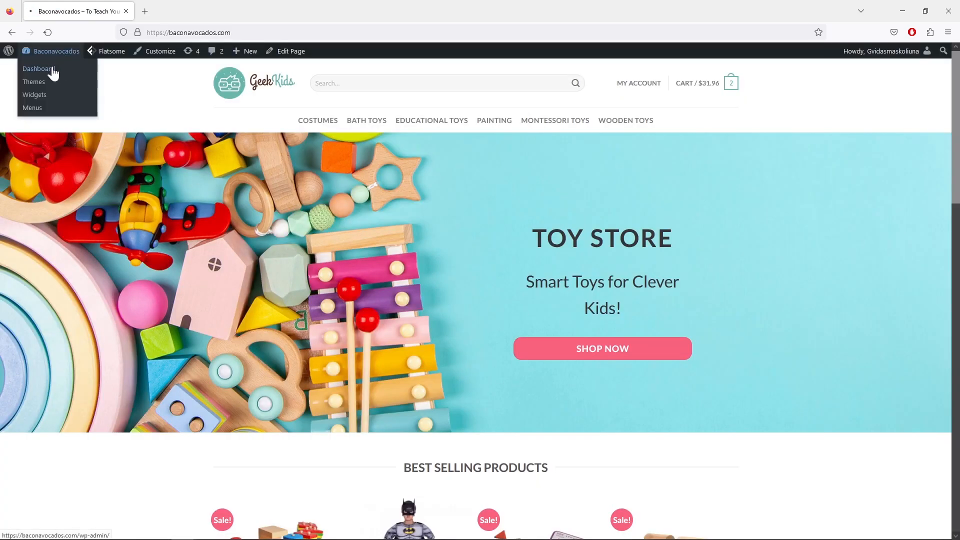
{"action": "left_click", "coordinate": [54, 70]}
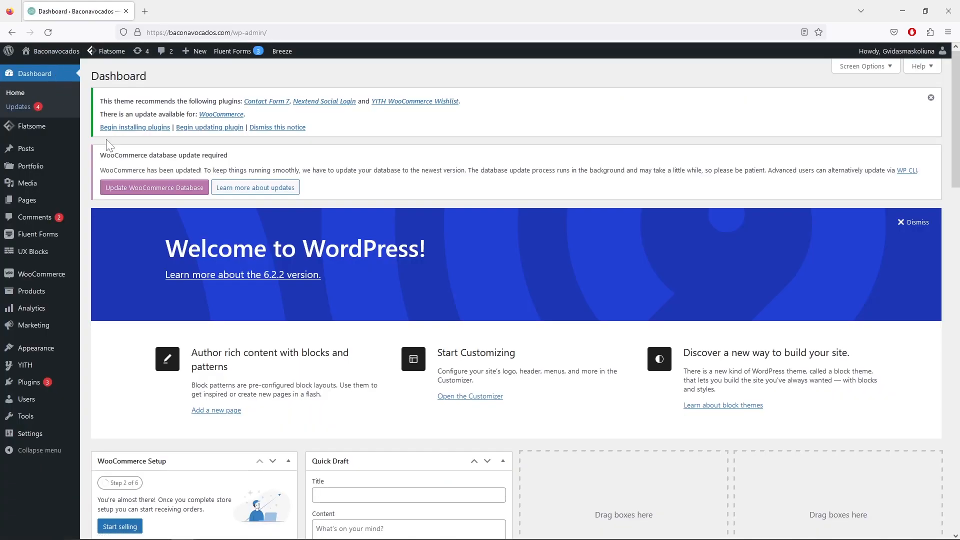
Step: Add a new UX block titled "Footer" and publish it
{"action": "mouse_move", "coordinate": [57, 257]}
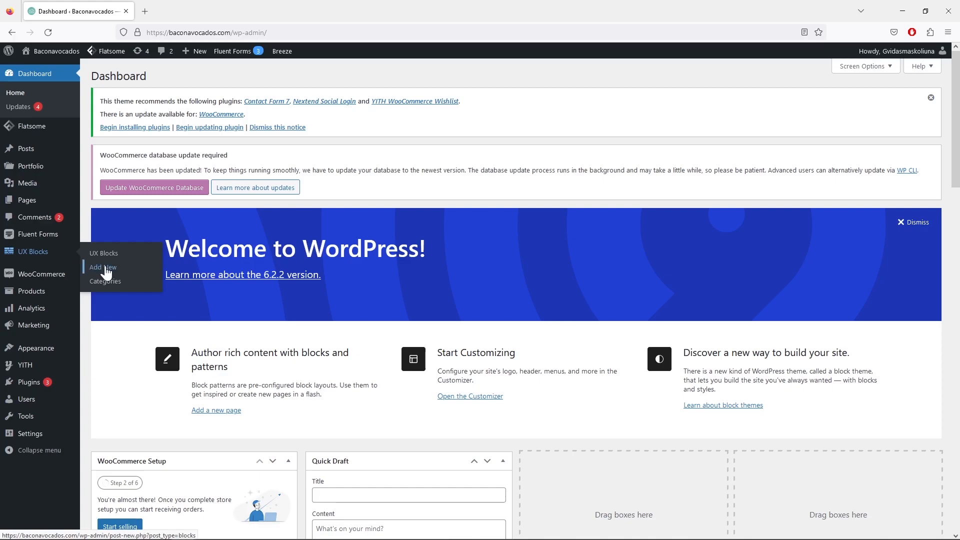
{"action": "left_click", "coordinate": [100, 267]}
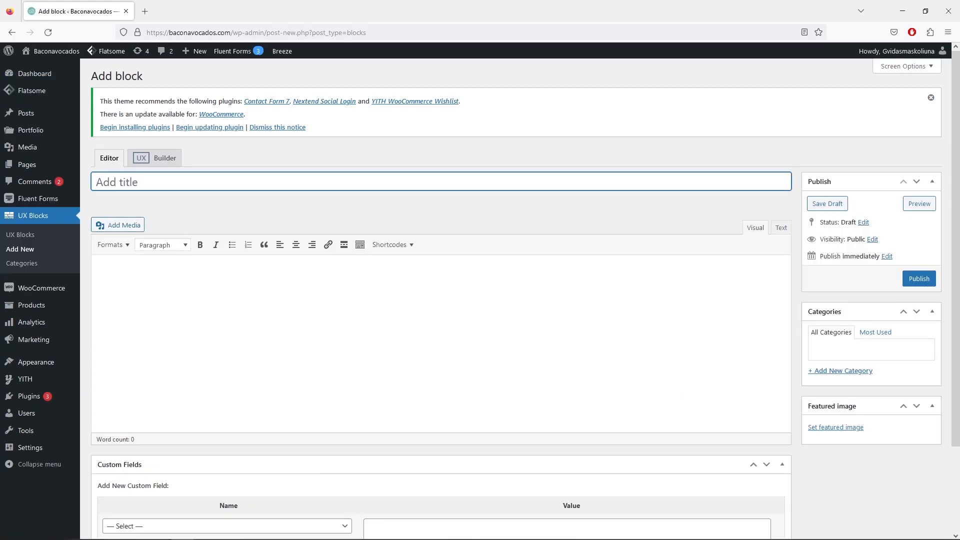
{"action": "type", "text": "Footer"}
{"action": "left_click", "coordinate": [919, 278]}
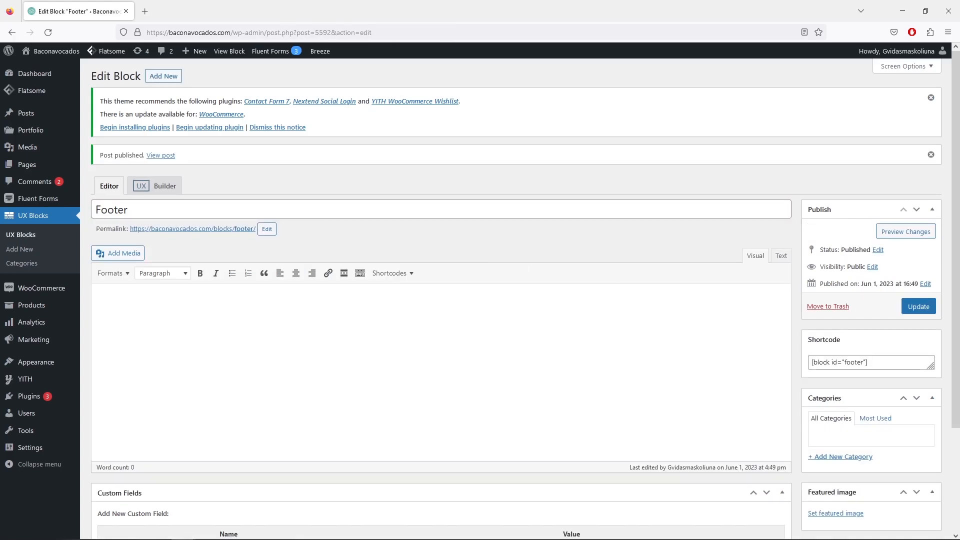
Step: Open the Footer block in UX Builder and browse the Footer category of Flatsome Studio layouts
{"action": "left_click", "coordinate": [162, 191]}
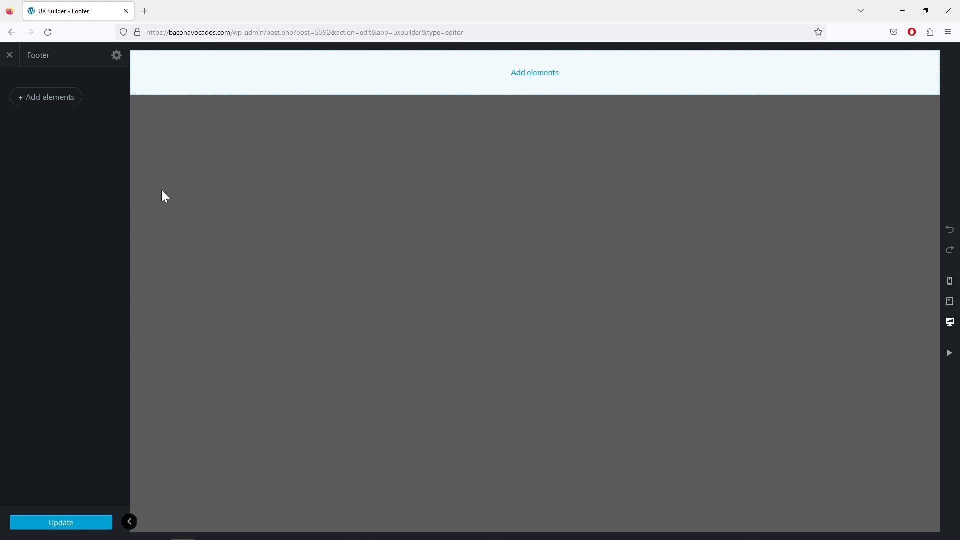
{"action": "left_click", "coordinate": [51, 98]}
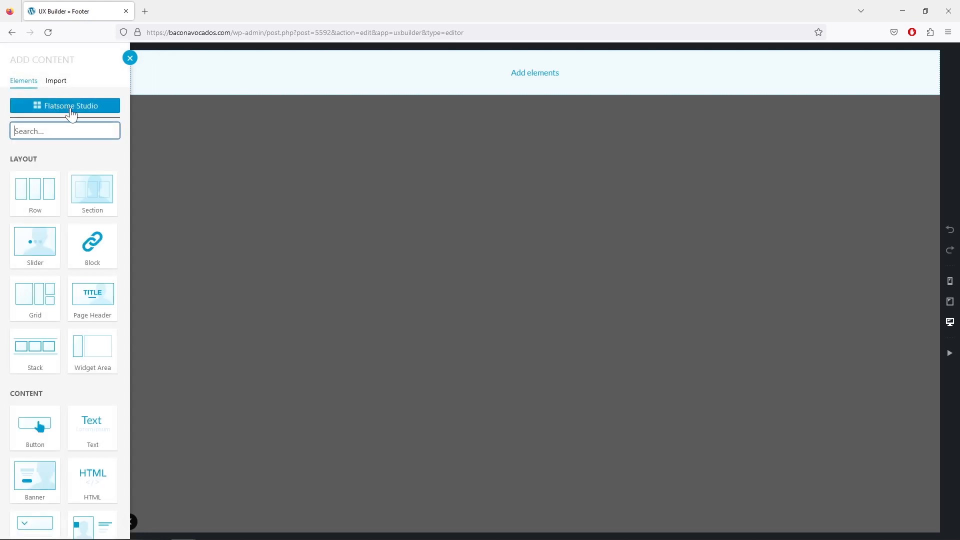
{"action": "left_click", "coordinate": [70, 106]}
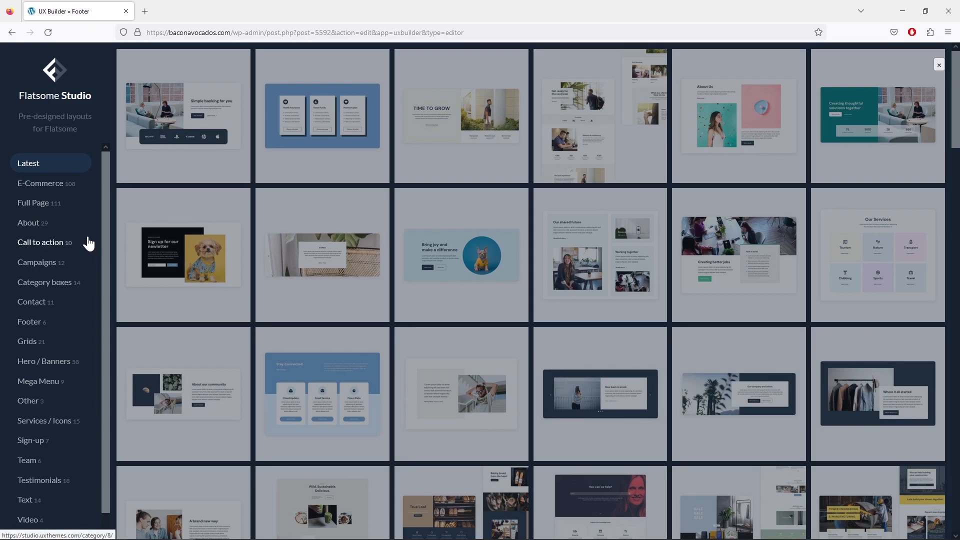
{"action": "left_click", "coordinate": [34, 326]}
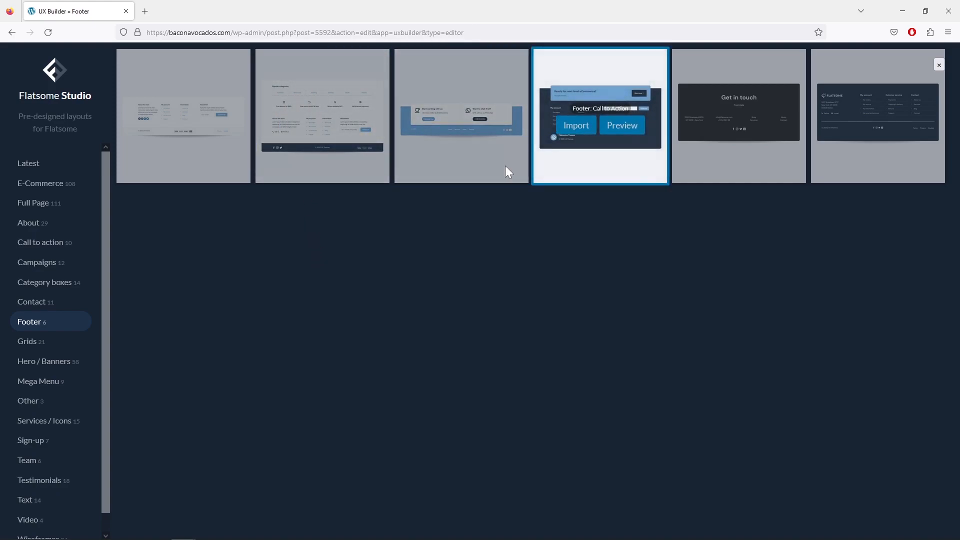
Step: Preview the "Footer: eCommerce Metal" layout and import the "Footer: eCommerce Clean" layout into the block
{"action": "left_click", "coordinate": [356, 128]}
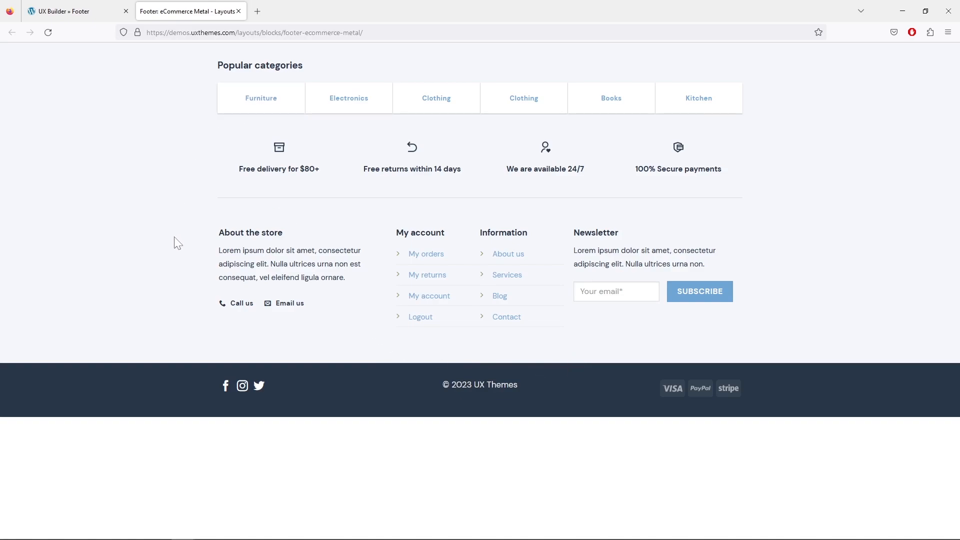
{"action": "left_click", "coordinate": [238, 11]}
{"action": "mouse_move", "coordinate": [236, 125]}
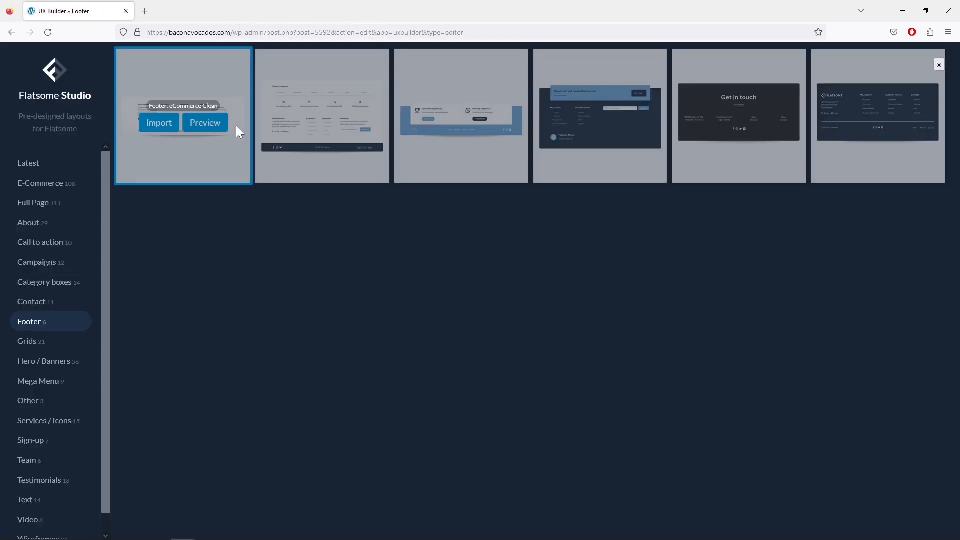
{"action": "left_click", "coordinate": [159, 125]}
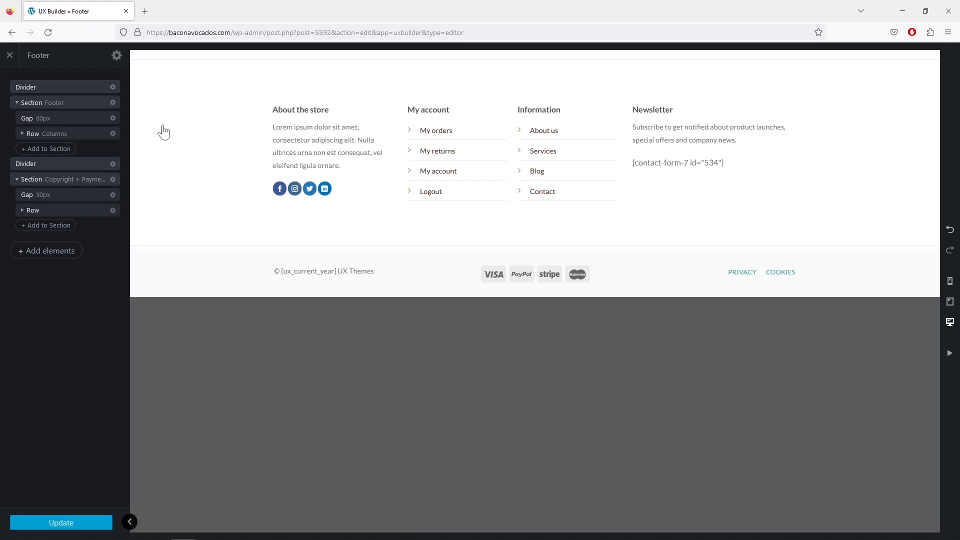
Step: Replace the "About the store" heading in the first footer column with the GeekKids logo cropped-cropped-logo-small.png from the media library
{"action": "left_click", "coordinate": [323, 131]}
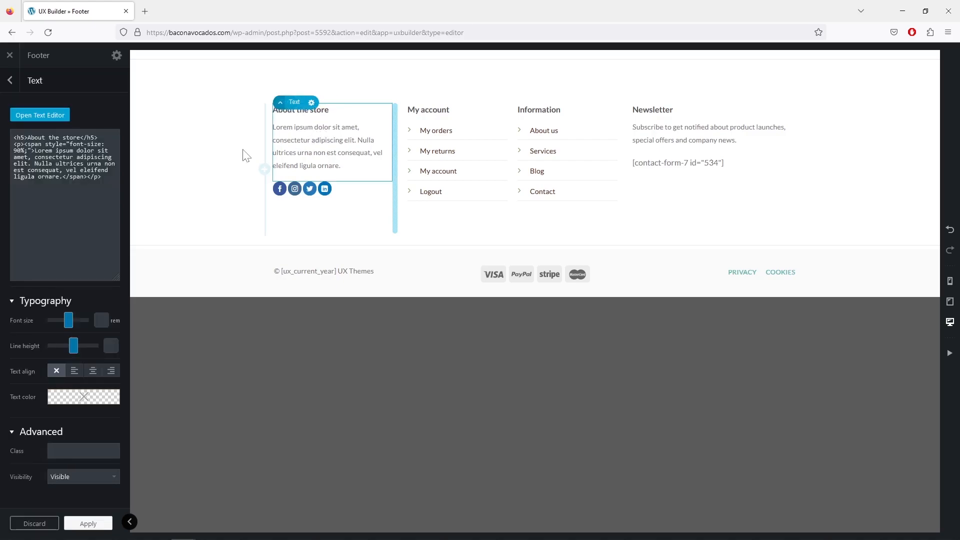
{"action": "left_click", "coordinate": [44, 118]}
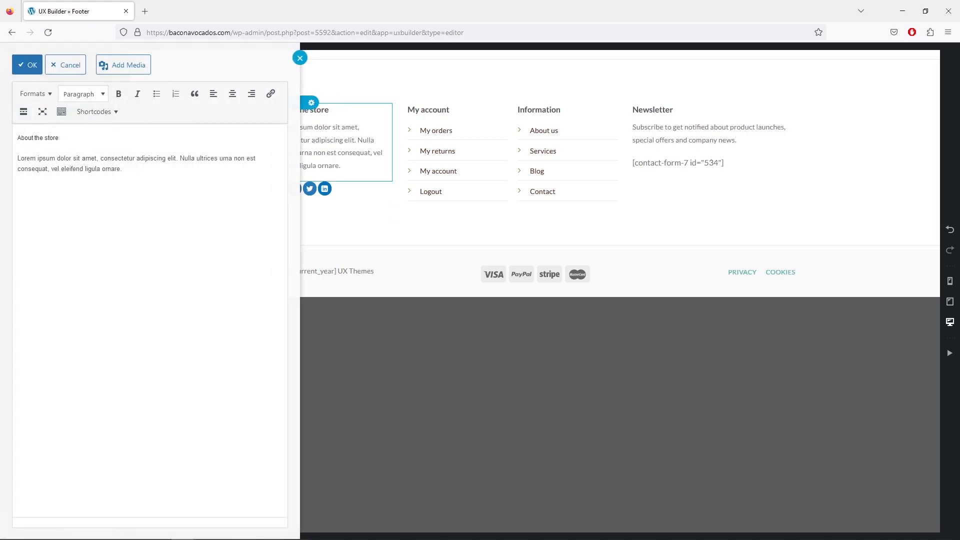
{"action": "left_click_drag", "start_coordinate": [59, 138], "coordinate": [17, 138]}
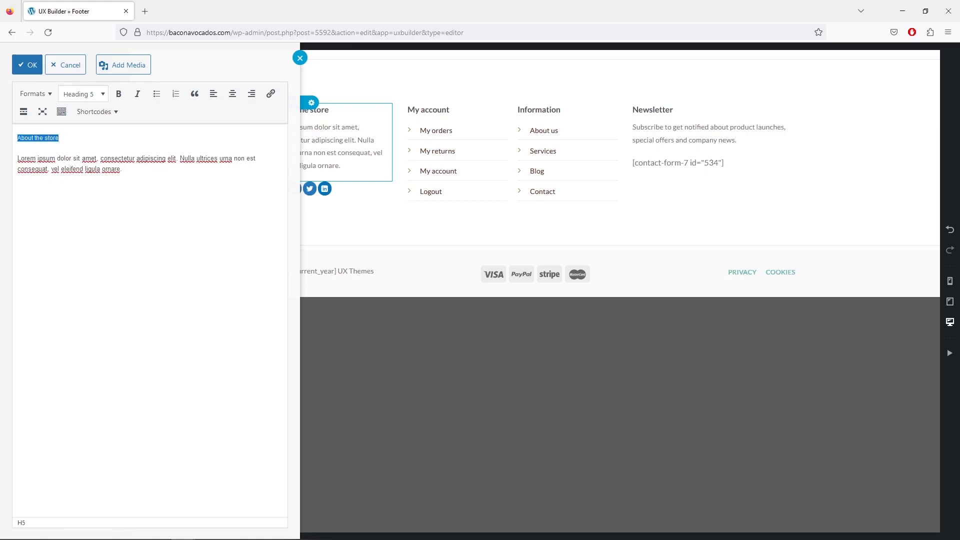
{"action": "key", "text": "BackSpace"}
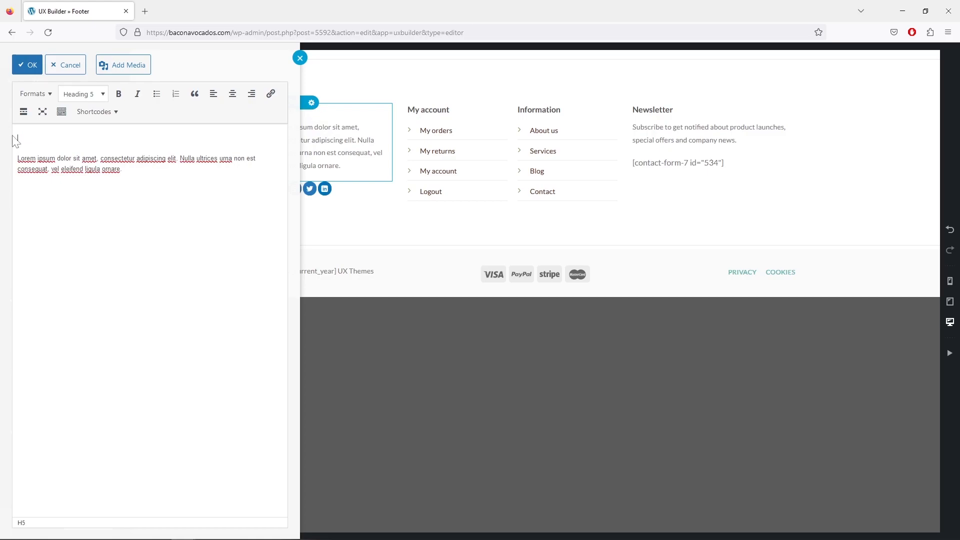
{"action": "left_click", "coordinate": [126, 77]}
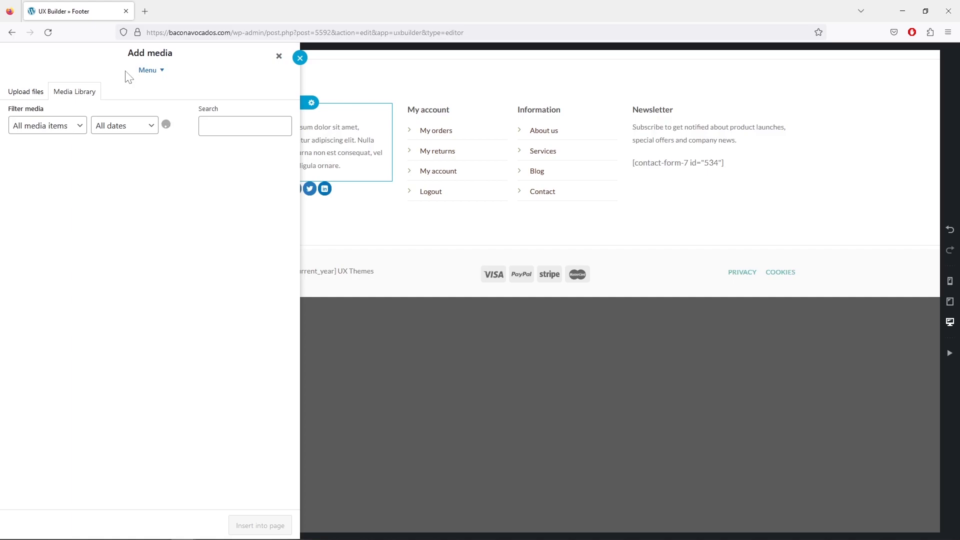
{"action": "left_click", "coordinate": [194, 397]}
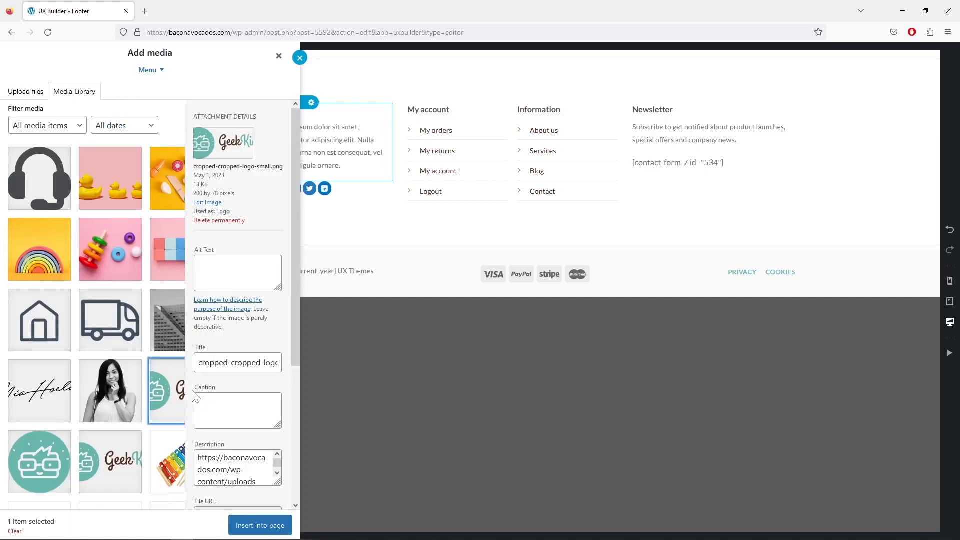
{"action": "left_click", "coordinate": [270, 524]}
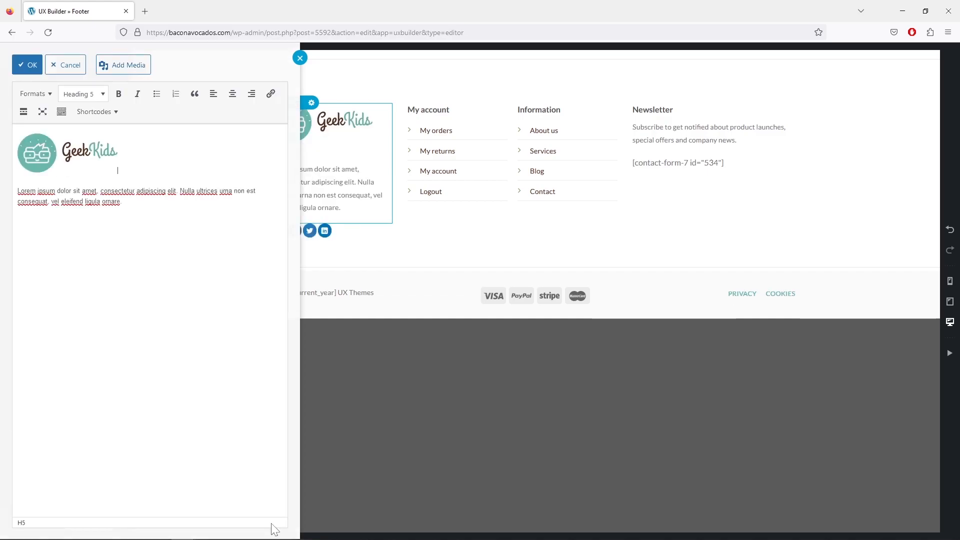
Step: Shrink the logo to about 146×57 and replace the placeholder with "Step into a whimsical wonderland filled with endless joy and imagination at our enchanting toy store."
{"action": "left_click", "coordinate": [102, 153]}
{"action": "left_click_drag", "start_coordinate": [117, 172], "coordinate": [91, 161]}
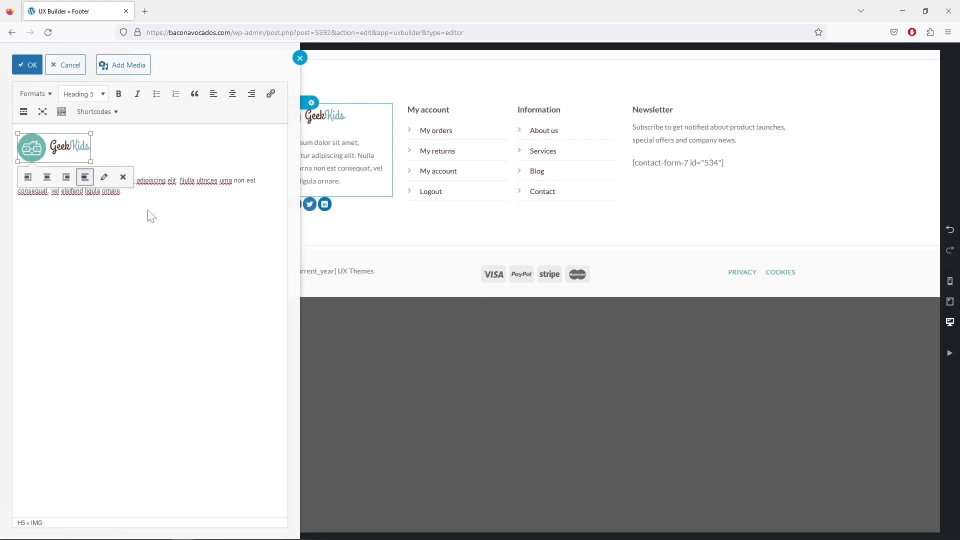
{"action": "left_click", "coordinate": [167, 228]}
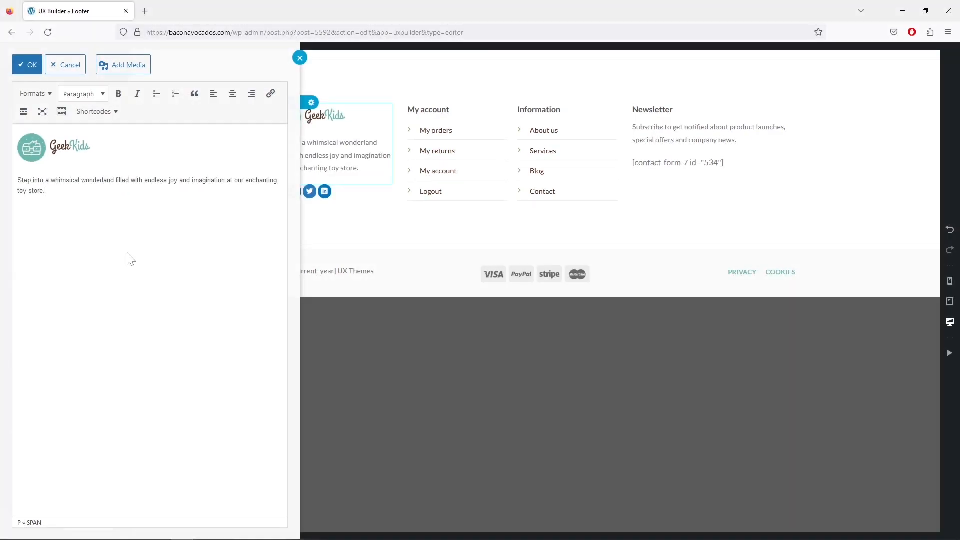
{"action": "left_click", "coordinate": [29, 65]}
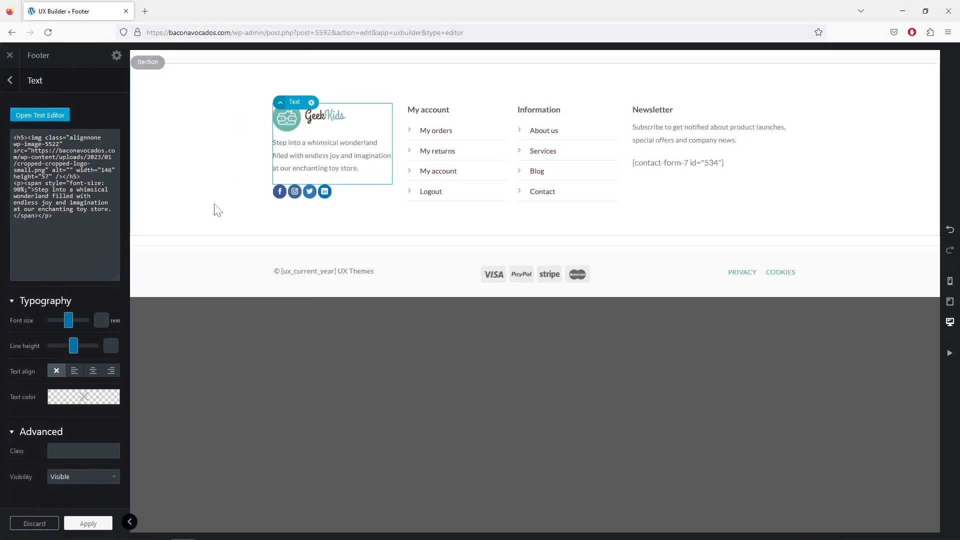
Step: Review the style and social link settings of the Follow Icons element under the store description and apply them
{"action": "left_click", "coordinate": [348, 200]}
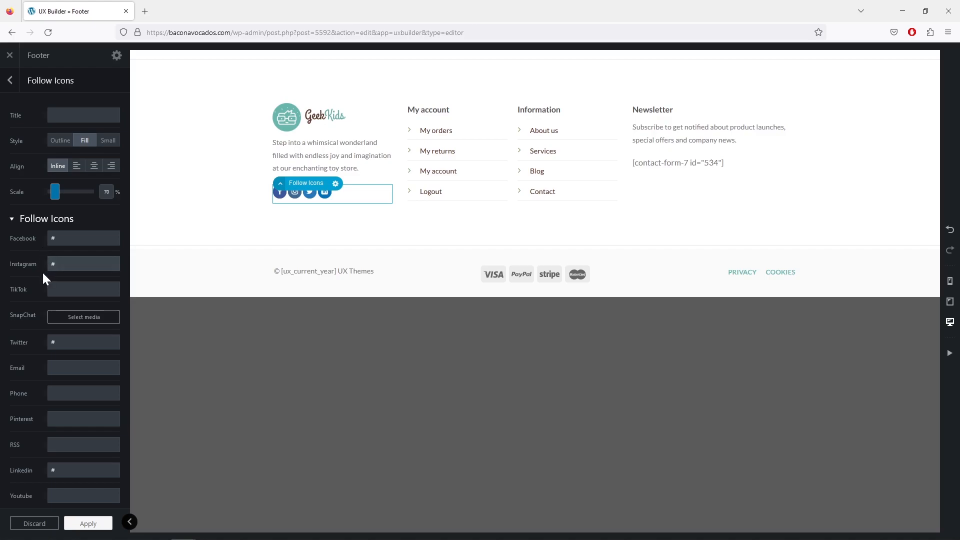
{"action": "scroll", "coordinate": [36, 343], "scroll_direction": "down", "scroll_amount": 5}
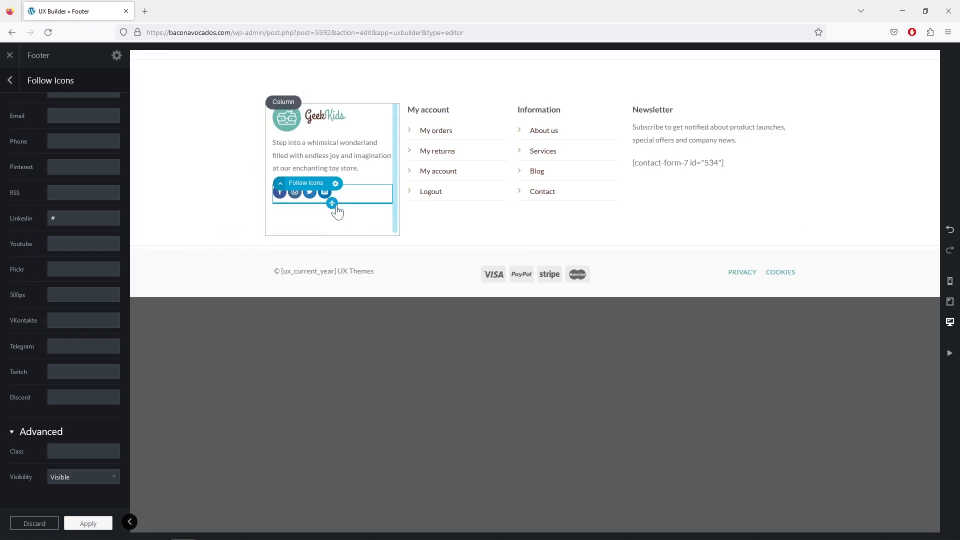
{"action": "scroll", "coordinate": [85, 230], "scroll_direction": "up", "scroll_amount": 5}
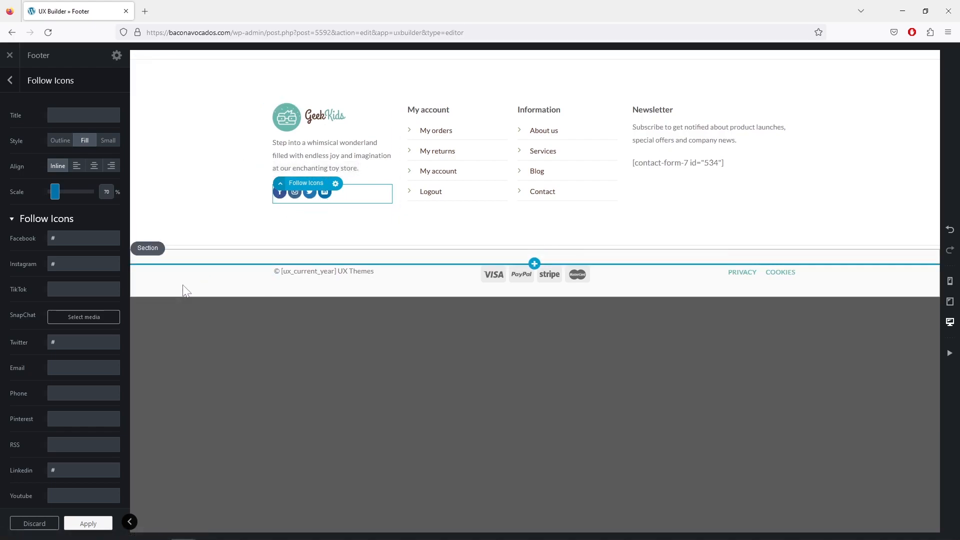
{"action": "left_click", "coordinate": [90, 523]}
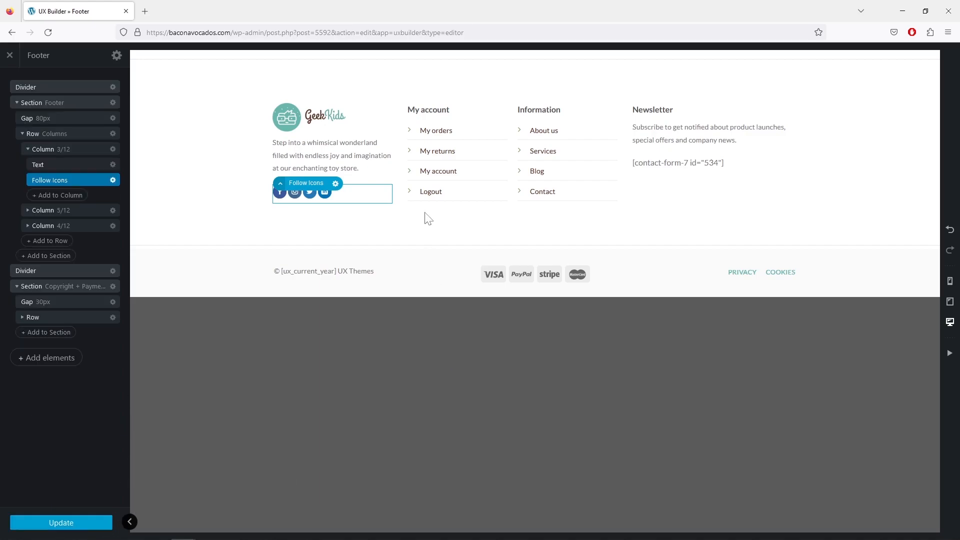
Step: Change the "My account" heading of the second footer column to "For Customers"
{"action": "left_click", "coordinate": [478, 121]}
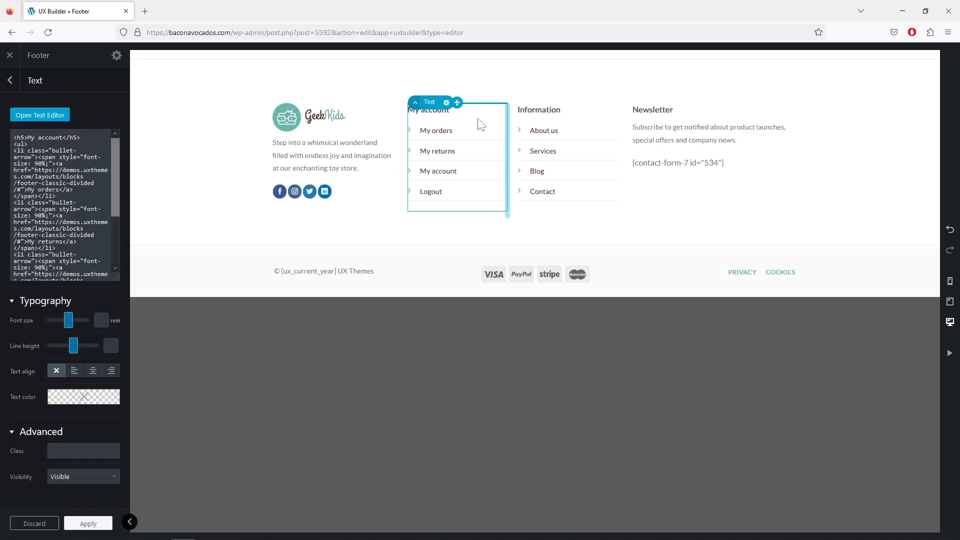
{"action": "left_click", "coordinate": [67, 117]}
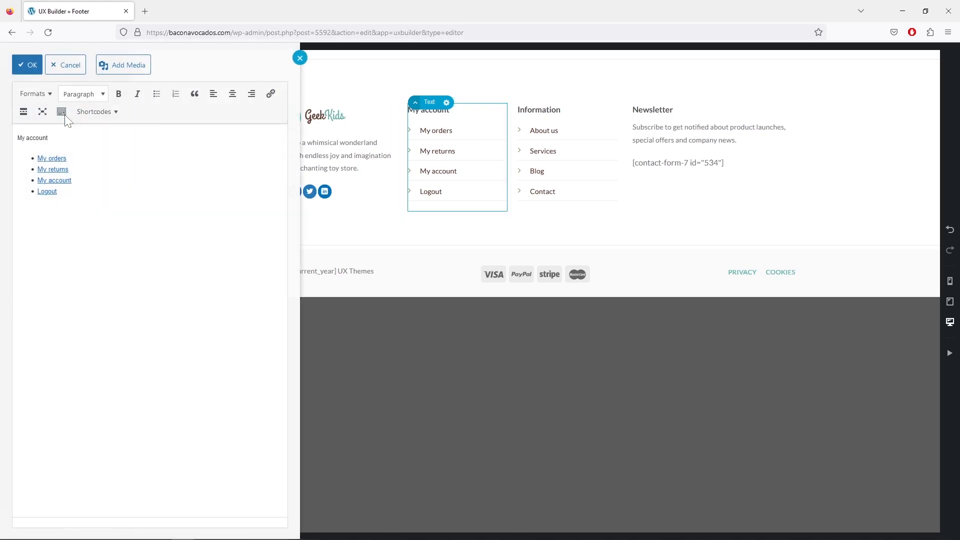
{"action": "key", "text": "alt+shift+5"}
{"action": "key", "text": "ctrl+shift+Left"}
{"action": "key", "text": "ctrl+shift+Left"}
{"action": "type", "text": "For Customers"}
Step: Duplicate the last list entries under "For Customers" and delete the surplus ones so that one extra "My account" item is added
{"action": "left_click", "coordinate": [56, 191]}
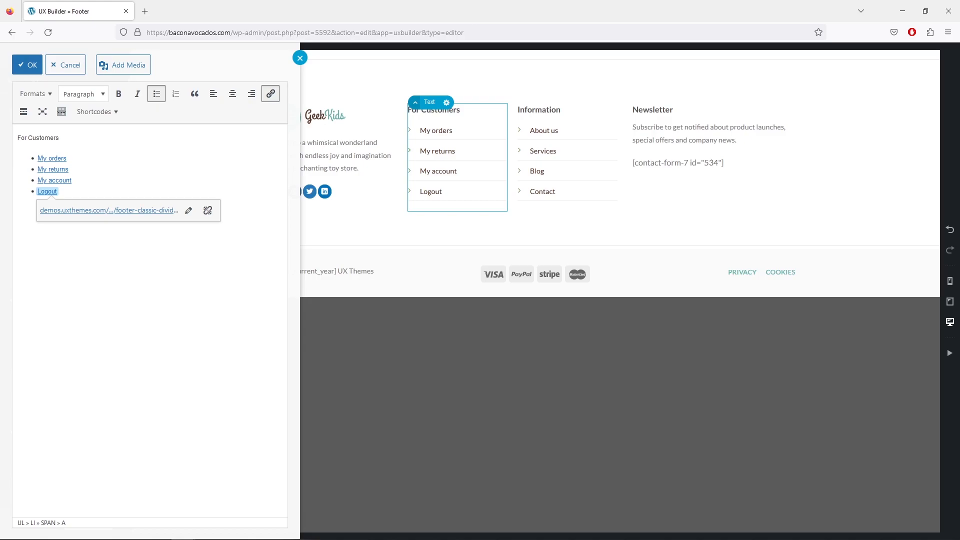
{"action": "left_click_drag", "start_coordinate": [72, 180], "coordinate": [38, 180]}
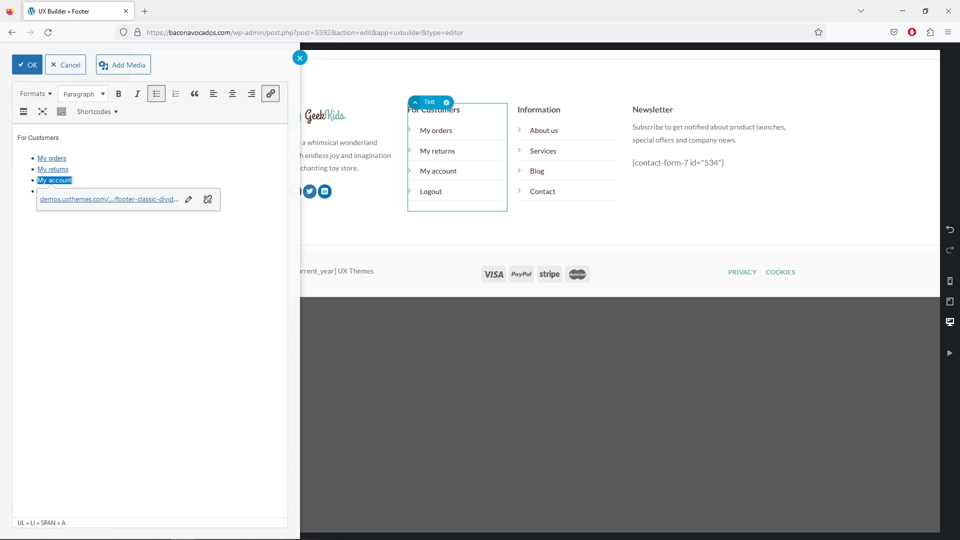
{"action": "left_click", "coordinate": [72, 180]}
{"action": "left_click", "coordinate": [110, 226]}
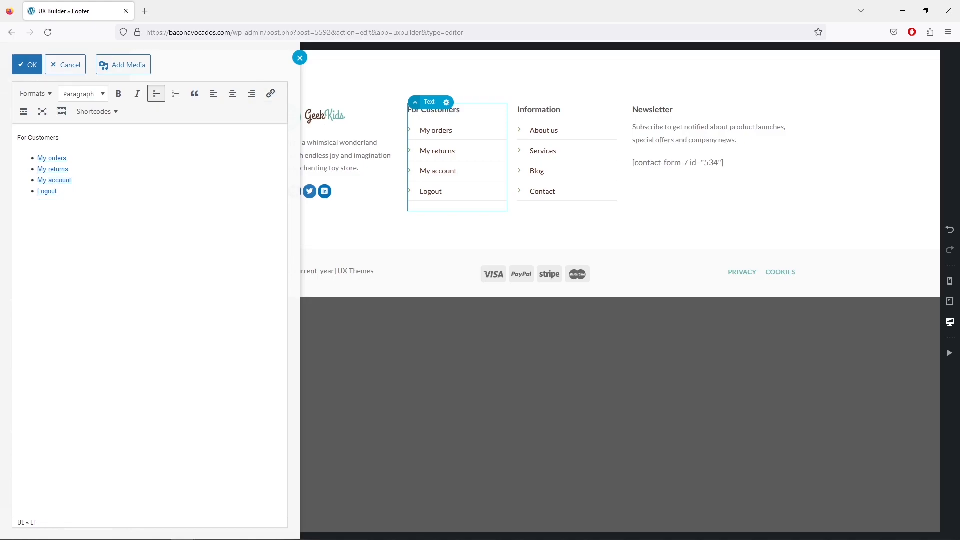
{"action": "type", "text": "My account Logout"}
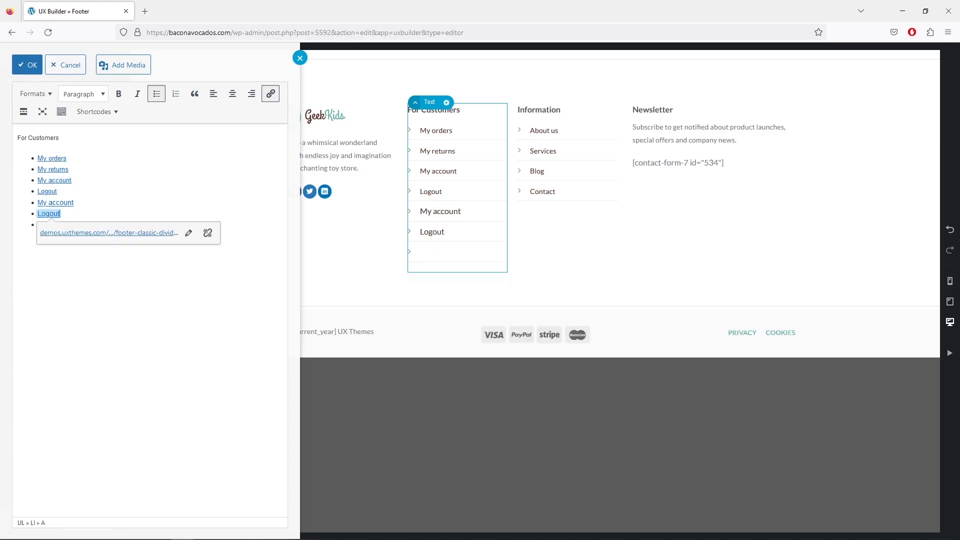
{"action": "key", "text": "Down"}
{"action": "key", "text": "shift+Up"}
{"action": "key", "text": "BackSpace"}
{"action": "key", "text": "BackSpace"}
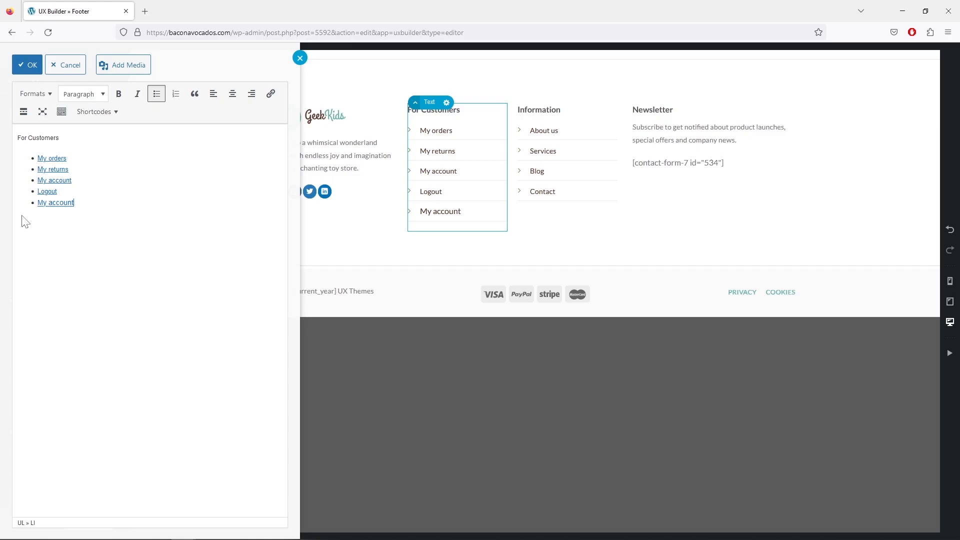
Step: Remove the demo links from all five list items and rename them My account, My orders, Contacts, Shipping and delivery, and Returns and refunds
{"action": "key", "text": "Up"}
{"action": "key", "text": "Up"}
{"action": "key", "text": "Up"}
{"action": "key", "text": "Up"}
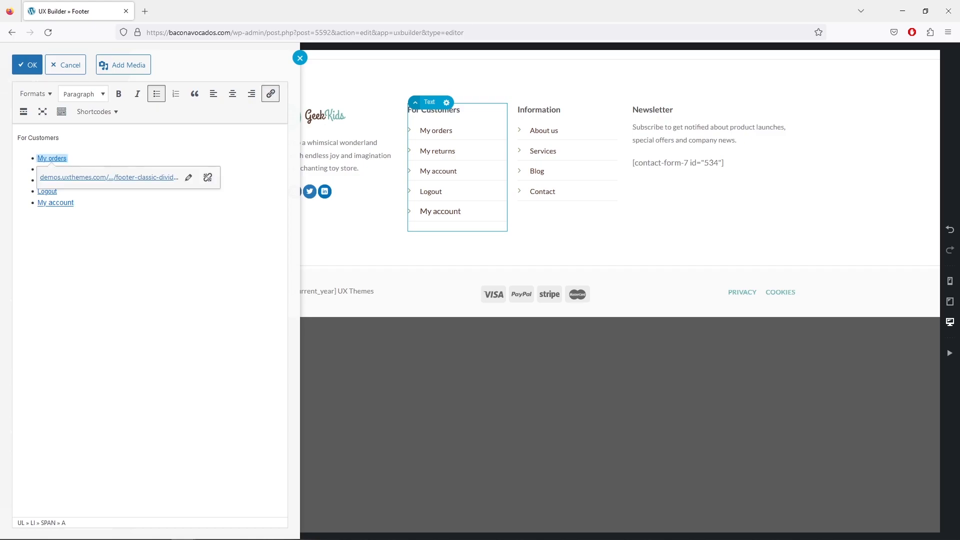
{"action": "left_click", "coordinate": [207, 177]}
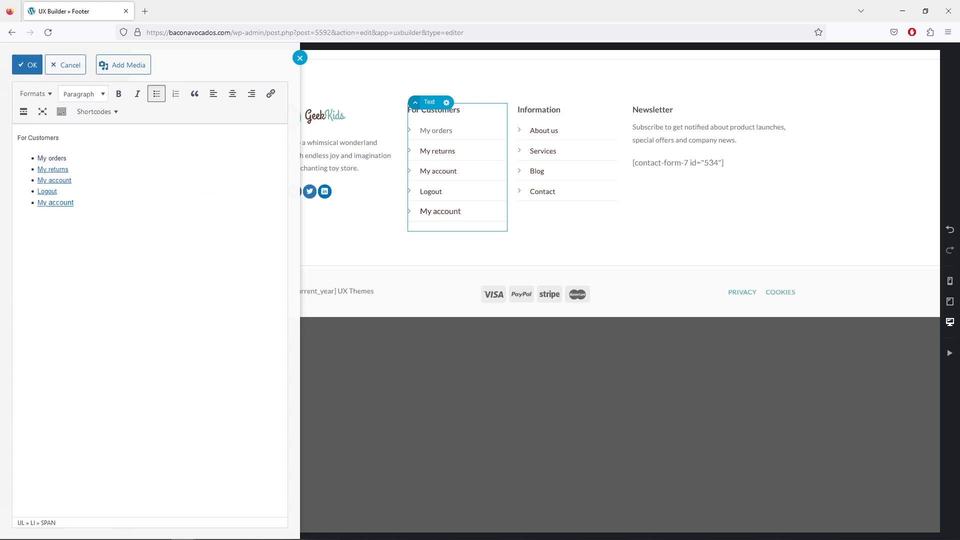
{"action": "key", "text": "Down"}
{"action": "left_click", "coordinate": [208, 188]}
{"action": "key", "text": "Down"}
{"action": "left_click", "coordinate": [208, 200]}
{"action": "key", "text": "Down"}
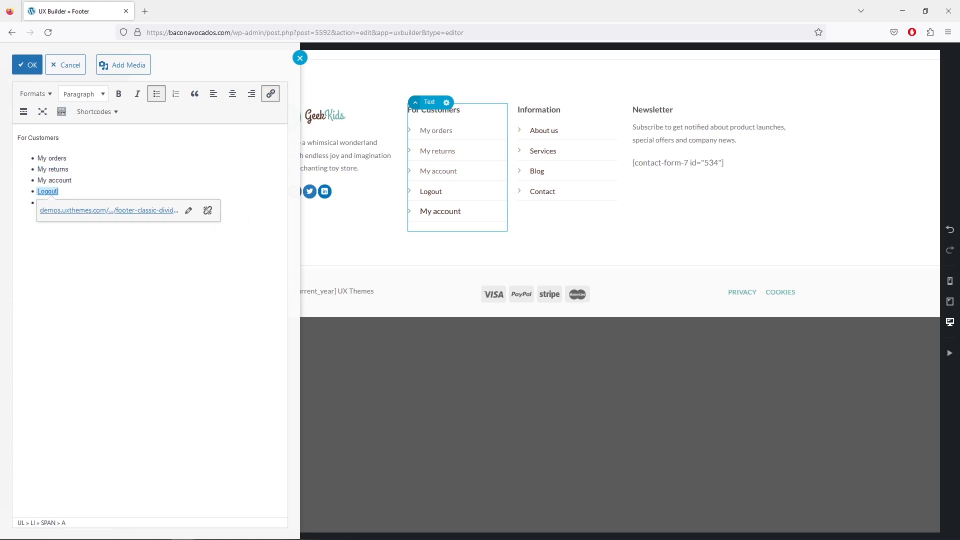
{"action": "left_click", "coordinate": [208, 210]}
{"action": "key", "text": "Down"}
{"action": "left_click", "coordinate": [208, 221]}
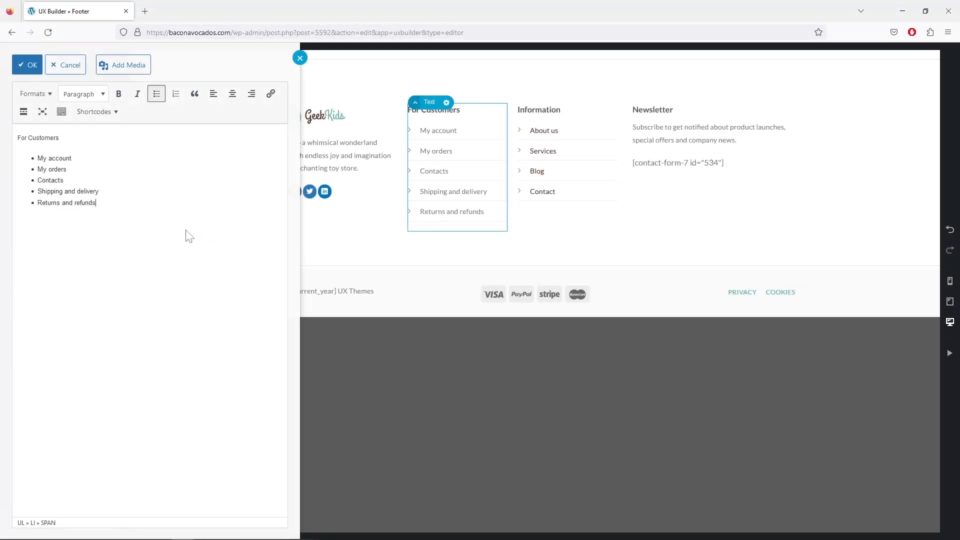
Step: Open the store's My account page in a new browser tab and copy its address
{"action": "left_click", "coordinate": [146, 15]}
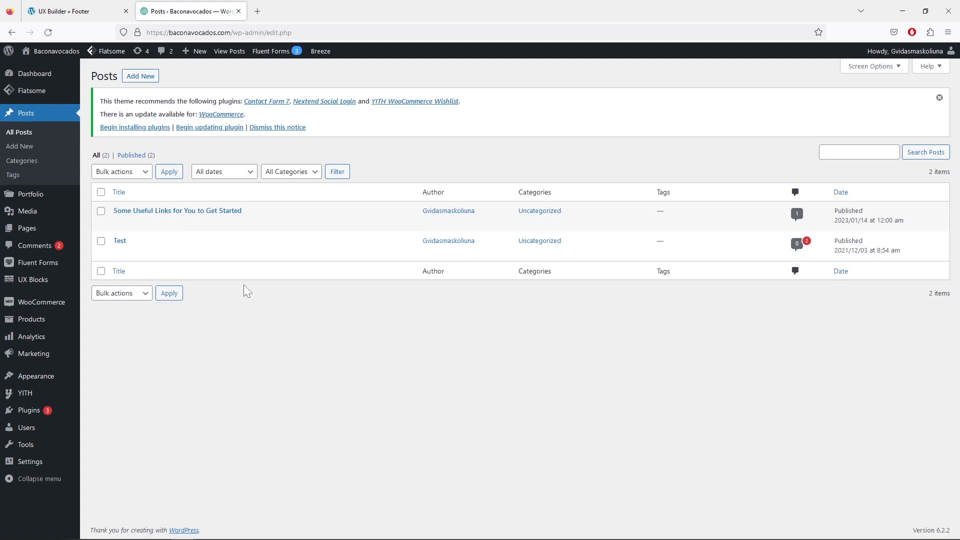
{"action": "left_click", "coordinate": [46, 70]}
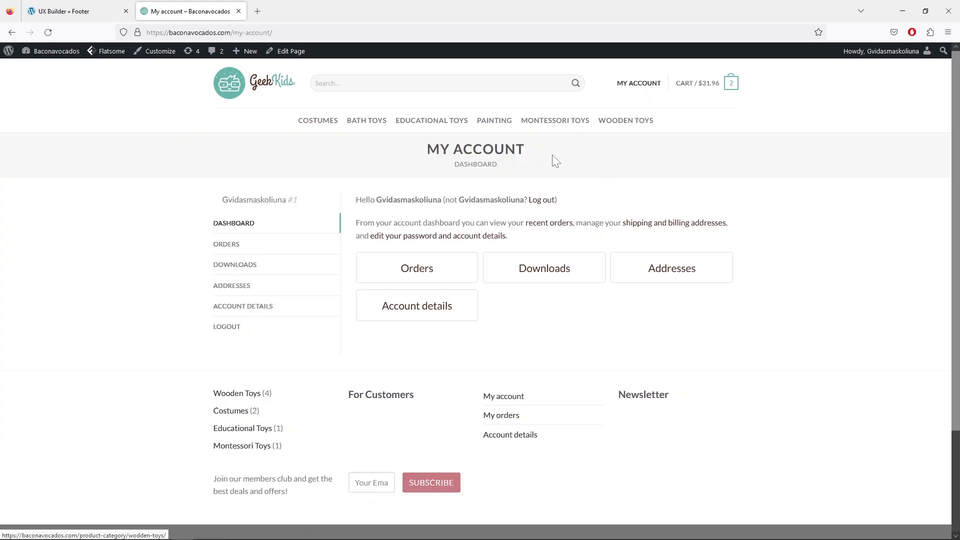
{"action": "left_click", "coordinate": [285, 32]}
{"action": "right_click", "coordinate": [285, 32]}
{"action": "left_click", "coordinate": [315, 87]}
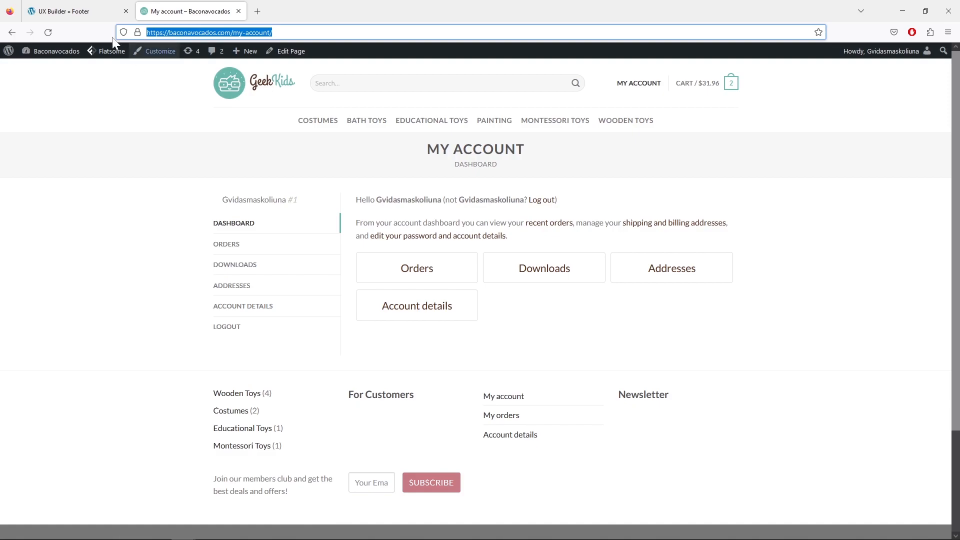
{"action": "left_click", "coordinate": [74, 11]}
{"action": "key", "text": "shift+Home"}
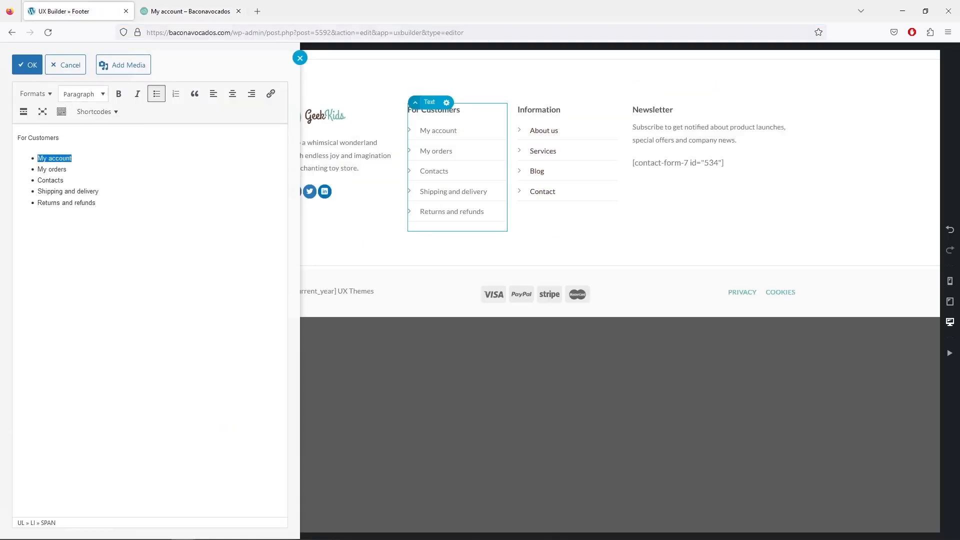
{"action": "left_click", "coordinate": [270, 93]}
{"action": "right_click", "coordinate": [145, 181]}
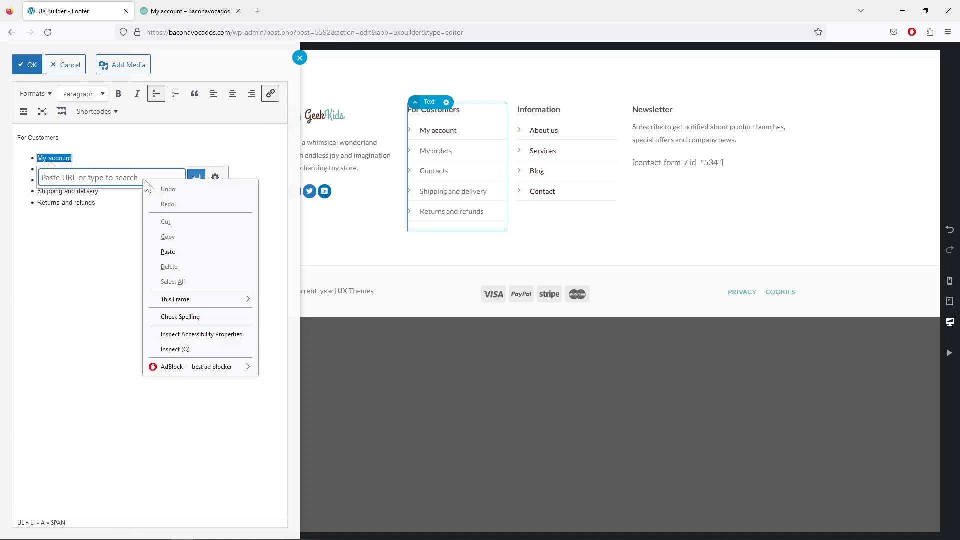
{"action": "left_click", "coordinate": [195, 251]}
{"action": "left_click", "coordinate": [196, 178]}
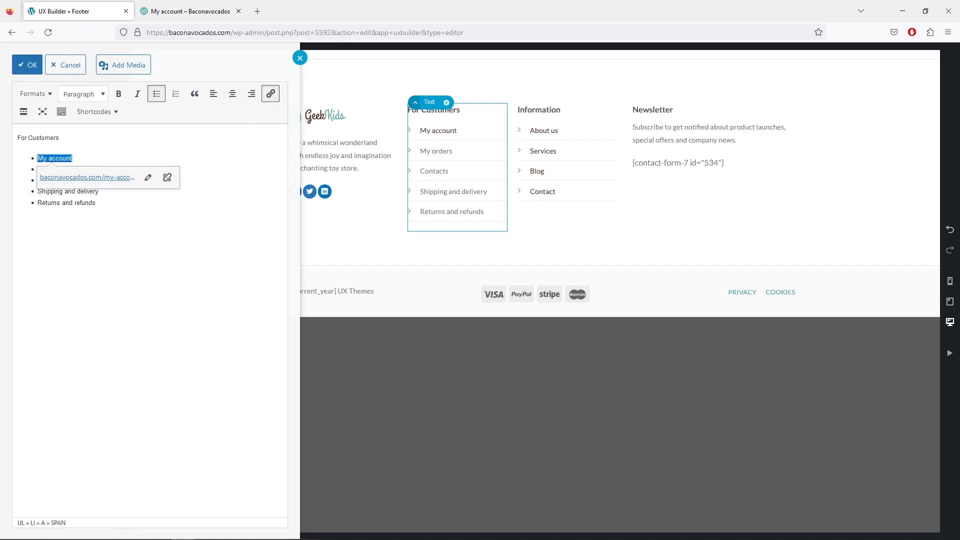
{"action": "left_click", "coordinate": [204, 224]}
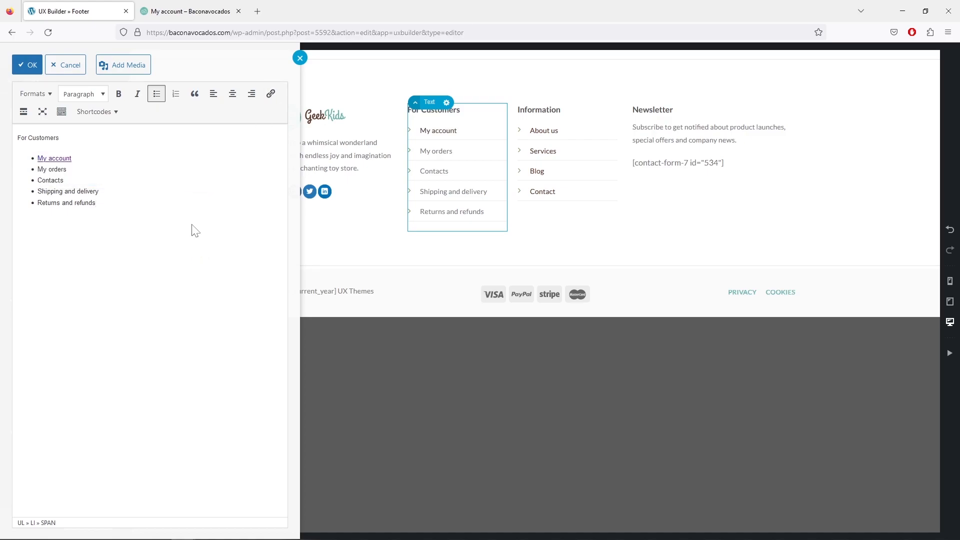
Step: Open the Orders page of the store account in the other browser tab and copy its address
{"action": "left_click", "coordinate": [191, 9]}
{"action": "left_click", "coordinate": [226, 246]}
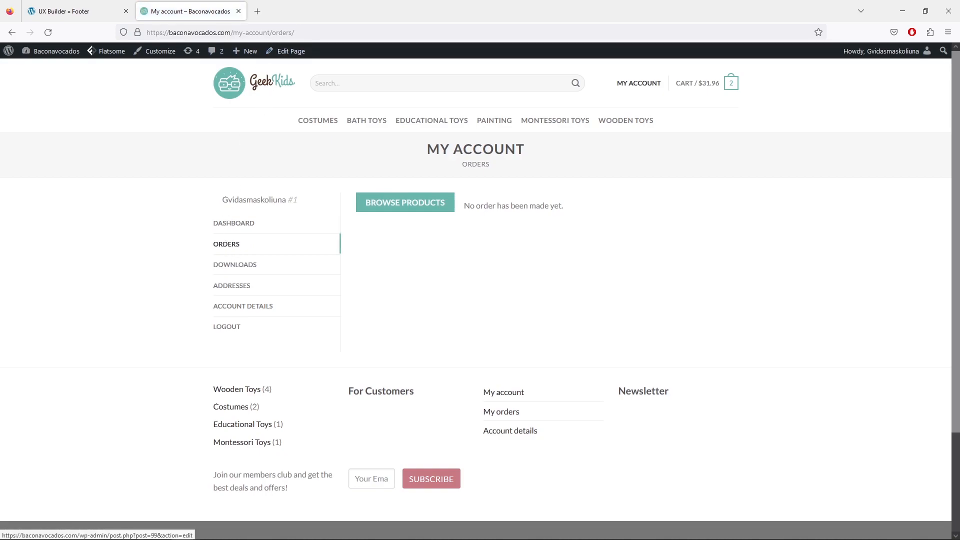
{"action": "left_click", "coordinate": [288, 32]}
{"action": "right_click", "coordinate": [272, 32]}
{"action": "left_click", "coordinate": [306, 86]}
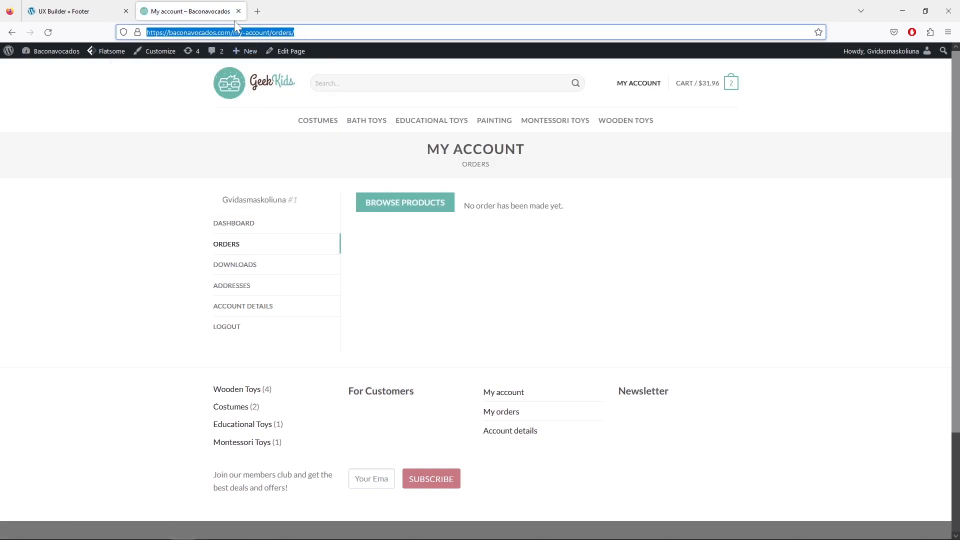
{"action": "left_click", "coordinate": [80, 18]}
{"action": "left_click_drag", "start_coordinate": [67, 169], "coordinate": [38, 169]}
{"action": "left_click", "coordinate": [270, 93]}
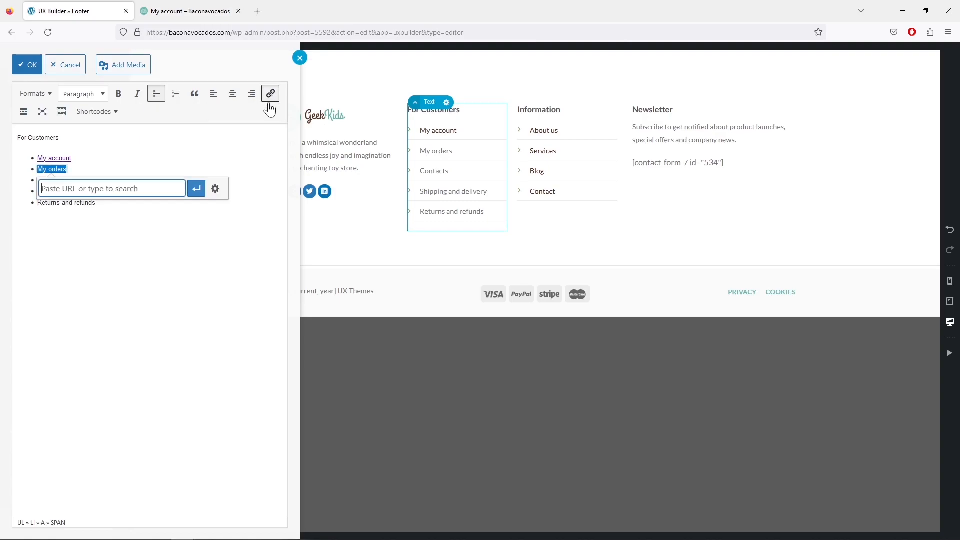
{"action": "right_click", "coordinate": [139, 189]}
{"action": "left_click", "coordinate": [196, 259]}
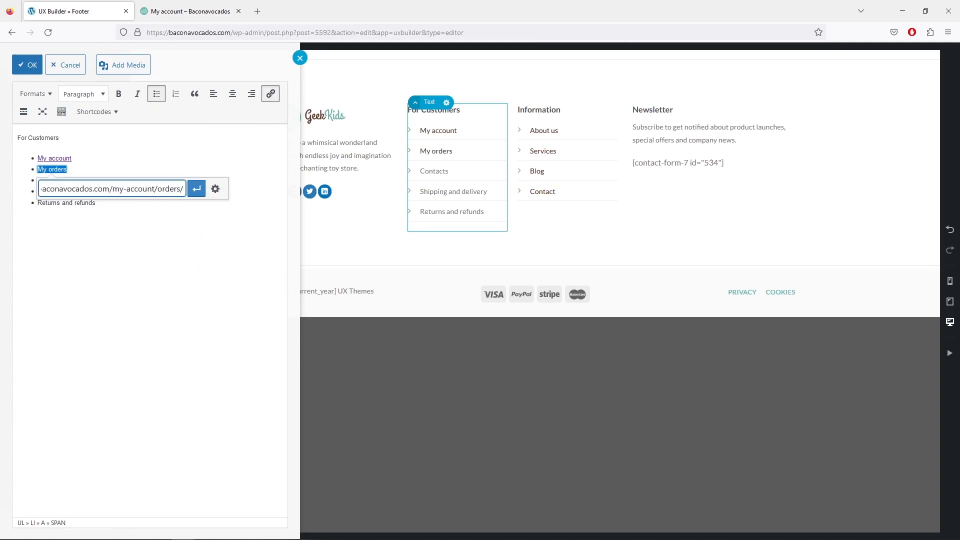
{"action": "left_click", "coordinate": [197, 188]}
{"action": "left_click", "coordinate": [199, 245]}
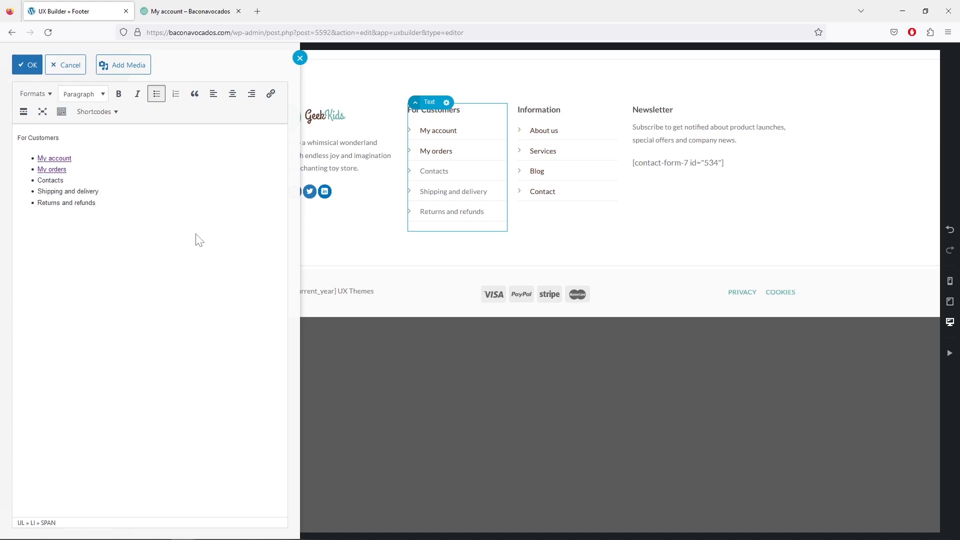
Step: Open the list of all pages in the store's WordPress dashboard in the other browser tab
{"action": "left_click", "coordinate": [188, 10]}
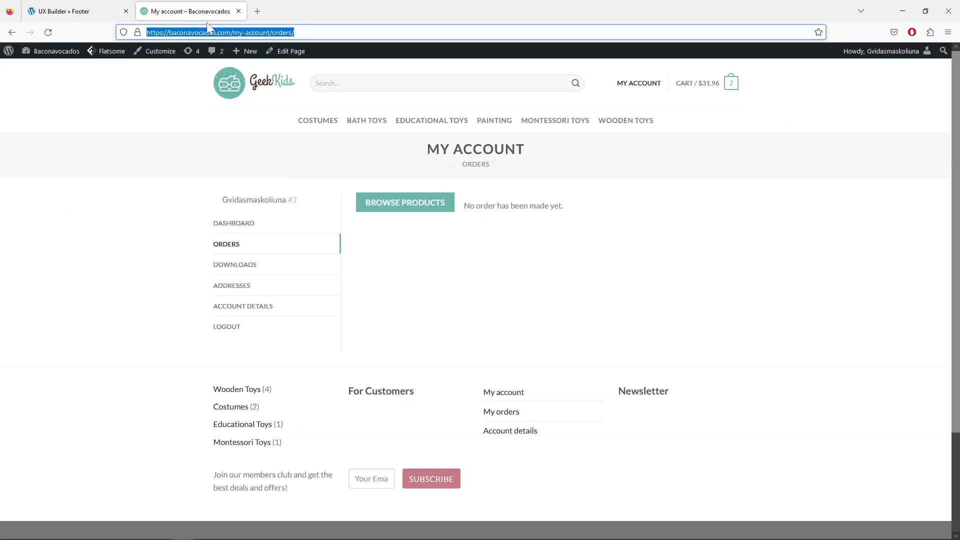
{"action": "left_click", "coordinate": [48, 68]}
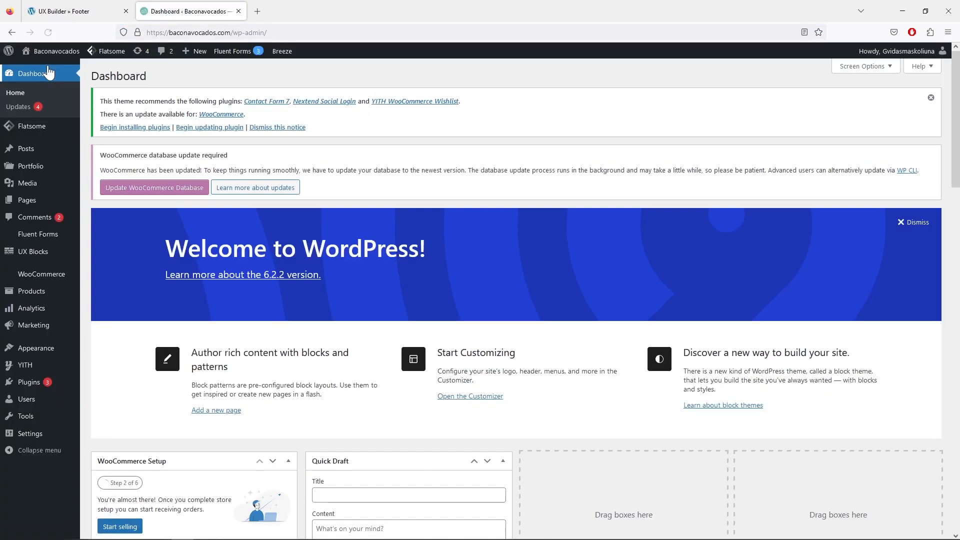
{"action": "mouse_move", "coordinate": [64, 206]}
{"action": "left_click", "coordinate": [101, 204]}
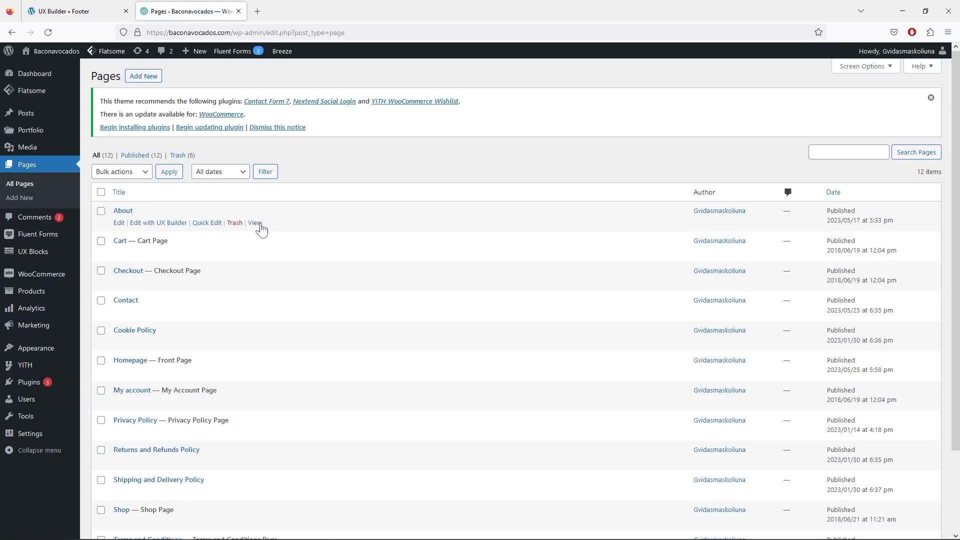
Step: Open the Contact page from the page list in a new tab, copy its address and close that tab
{"action": "scroll", "coordinate": [260, 224], "scroll_direction": "down", "scroll_amount": 2}
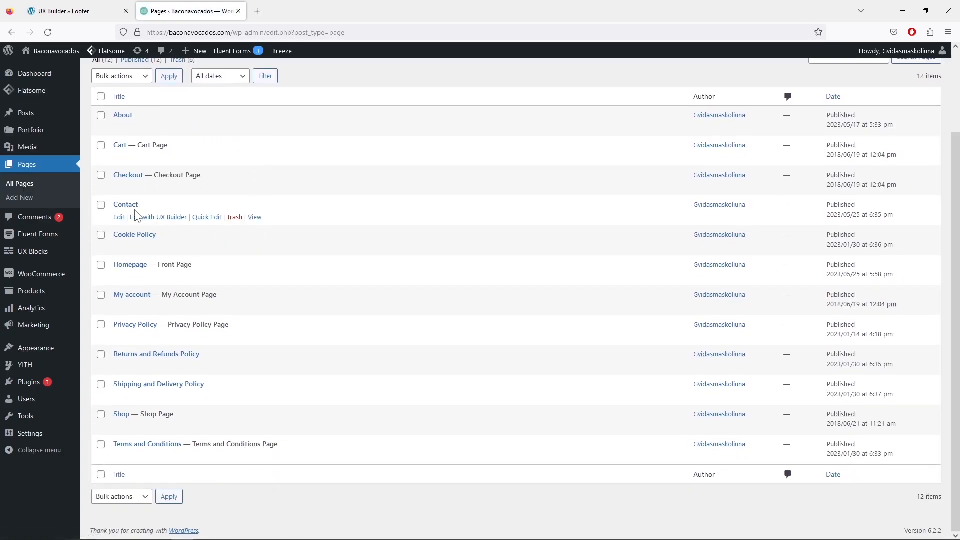
{"action": "right_click", "coordinate": [258, 220]}
{"action": "left_click", "coordinate": [288, 228]}
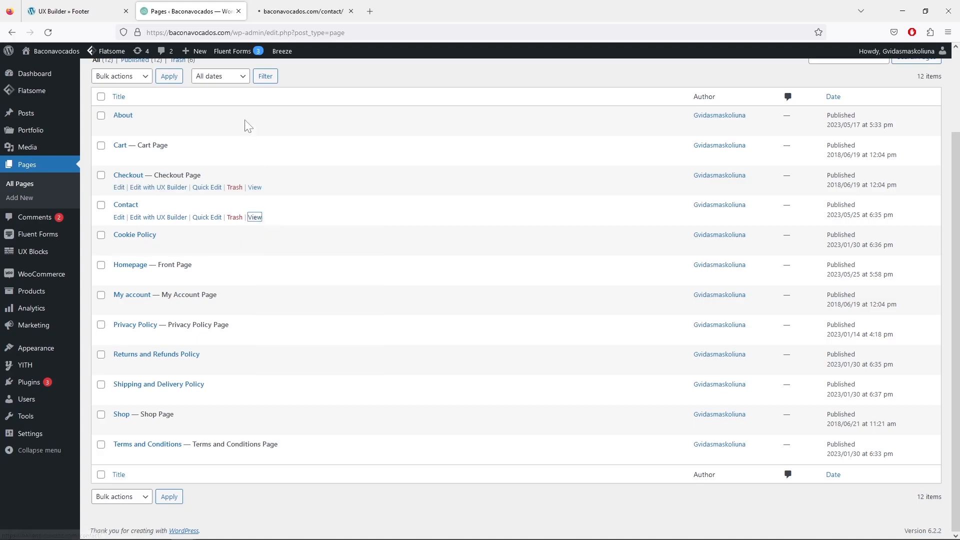
{"action": "left_click", "coordinate": [285, 15]}
{"action": "left_click", "coordinate": [272, 32]}
{"action": "right_click", "coordinate": [272, 33]}
{"action": "left_click", "coordinate": [302, 94]}
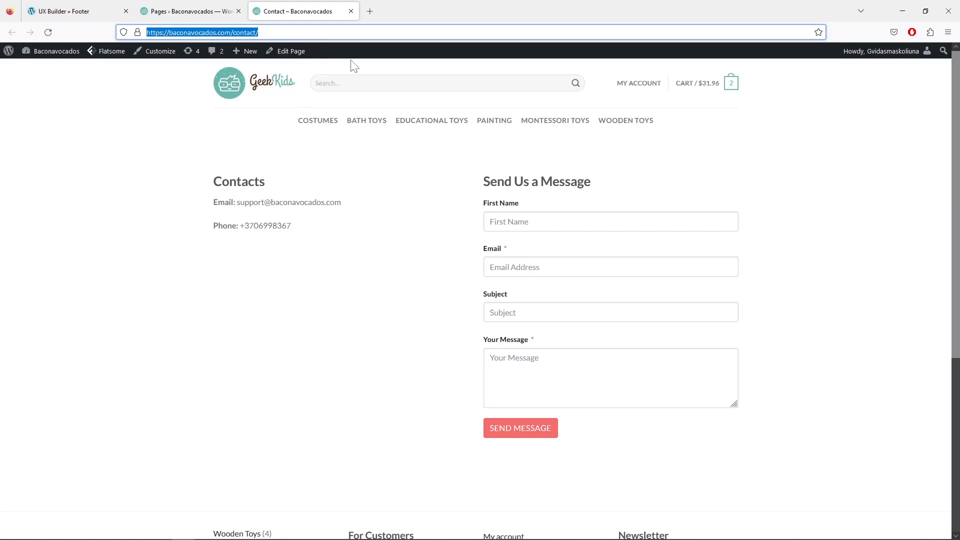
{"action": "left_click", "coordinate": [351, 11]}
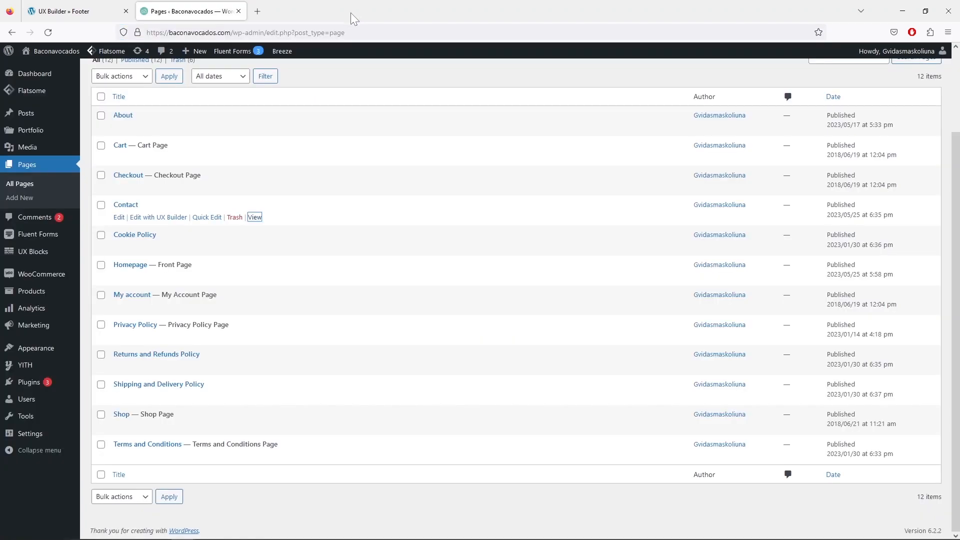
{"action": "left_click", "coordinate": [71, 13]}
{"action": "left_click_drag", "start_coordinate": [64, 180], "coordinate": [38, 180]}
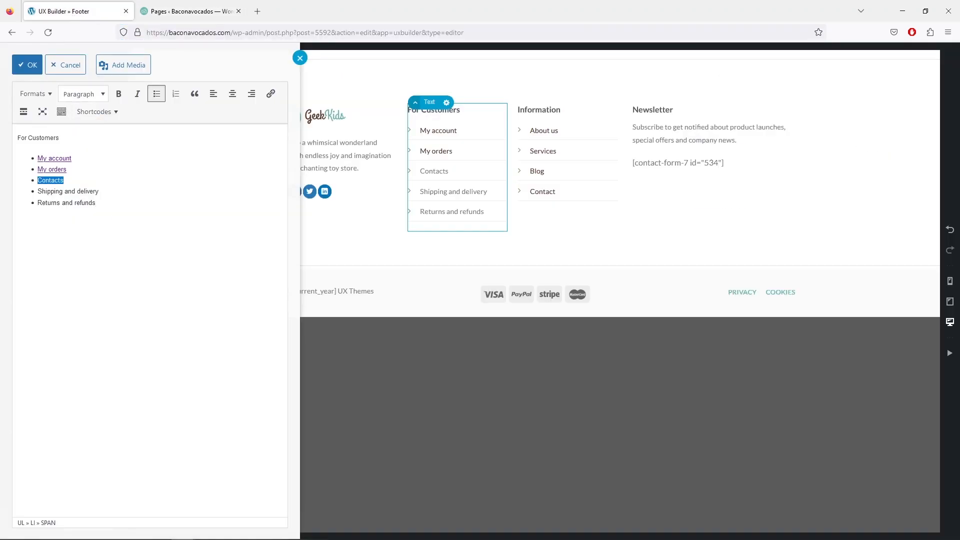
{"action": "left_click", "coordinate": [270, 94]}
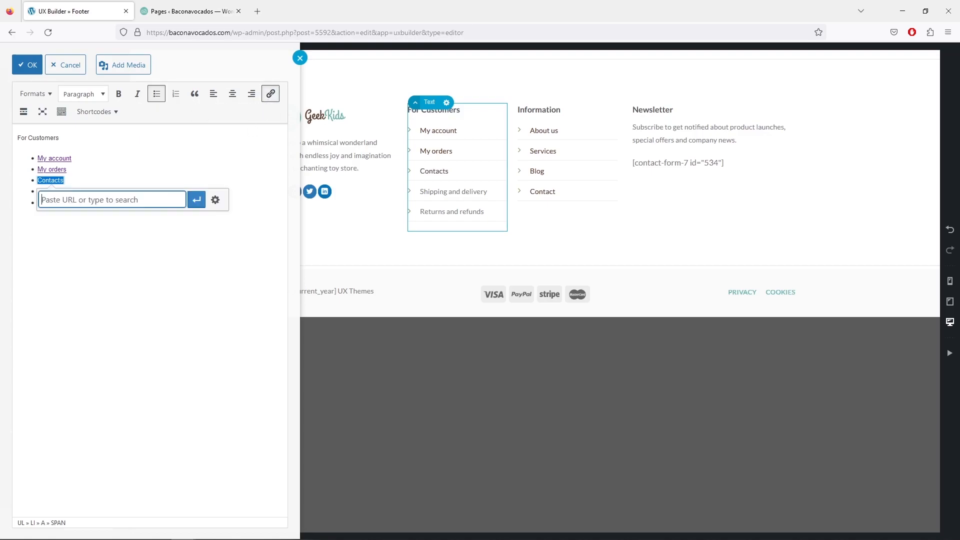
{"action": "right_click", "coordinate": [148, 200]}
{"action": "left_click", "coordinate": [202, 273]}
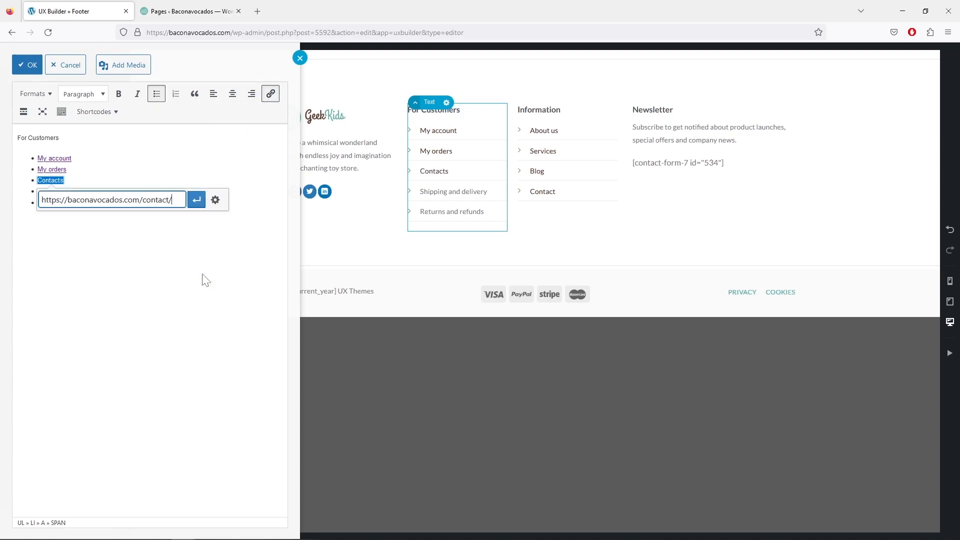
{"action": "left_click", "coordinate": [197, 200]}
{"action": "left_click", "coordinate": [205, 258]}
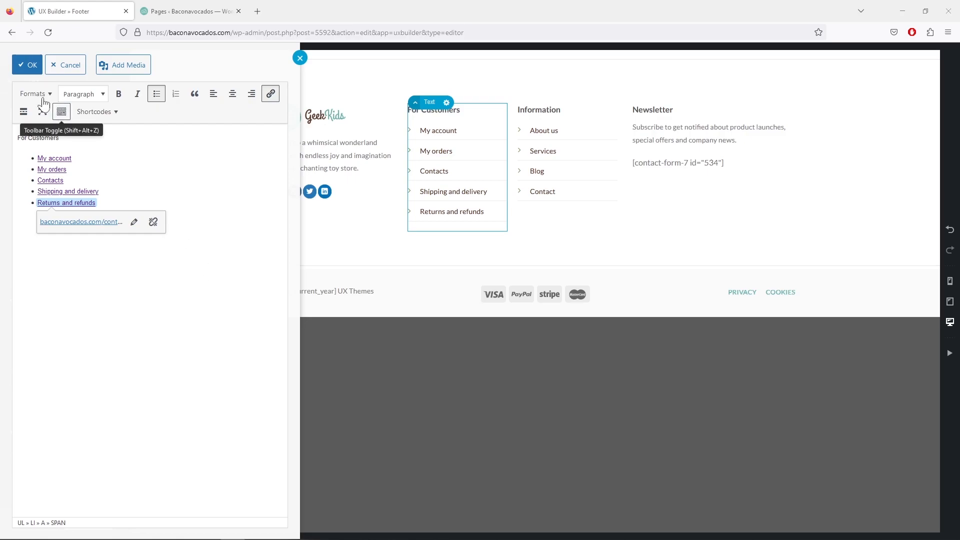
{"action": "left_click", "coordinate": [28, 65]}
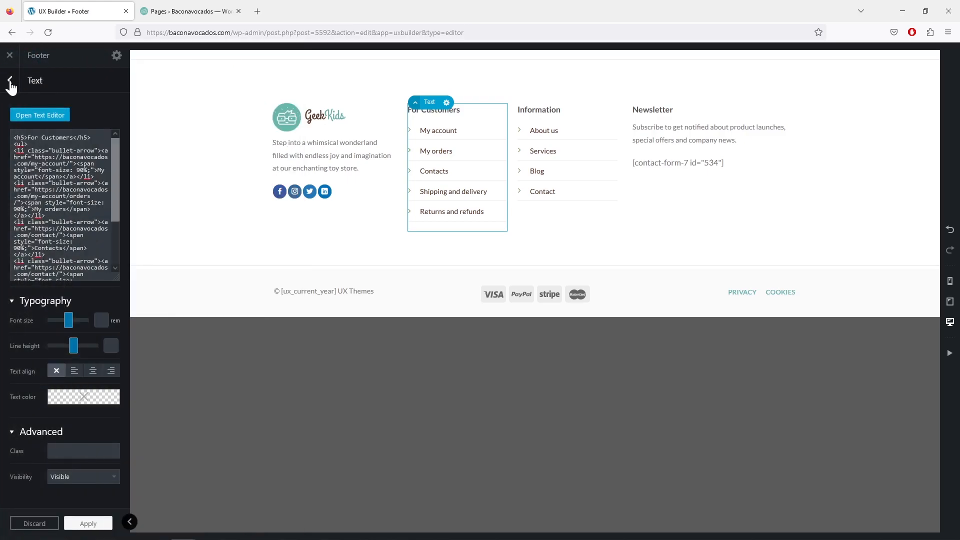
{"action": "left_click", "coordinate": [10, 80]}
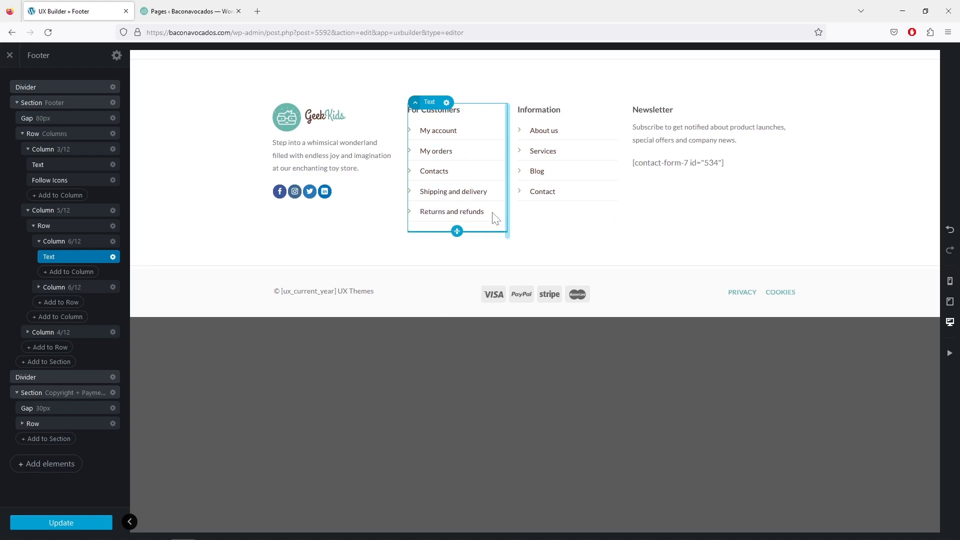
Step: Change the Information list items to About us, Privacy policy, Terms of service and Cookie policy, linked to the store's privacy policy page
{"action": "left_click", "coordinate": [570, 123]}
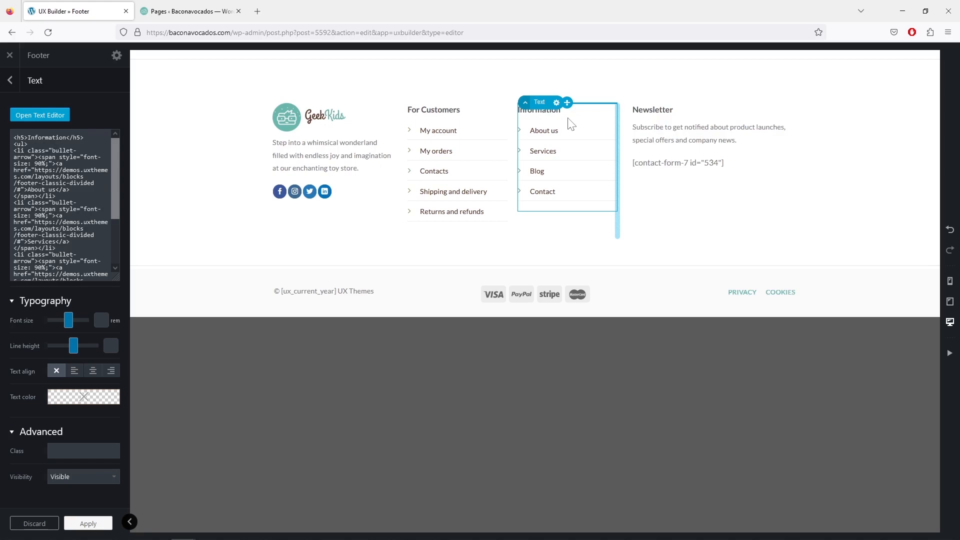
{"action": "left_click", "coordinate": [62, 115]}
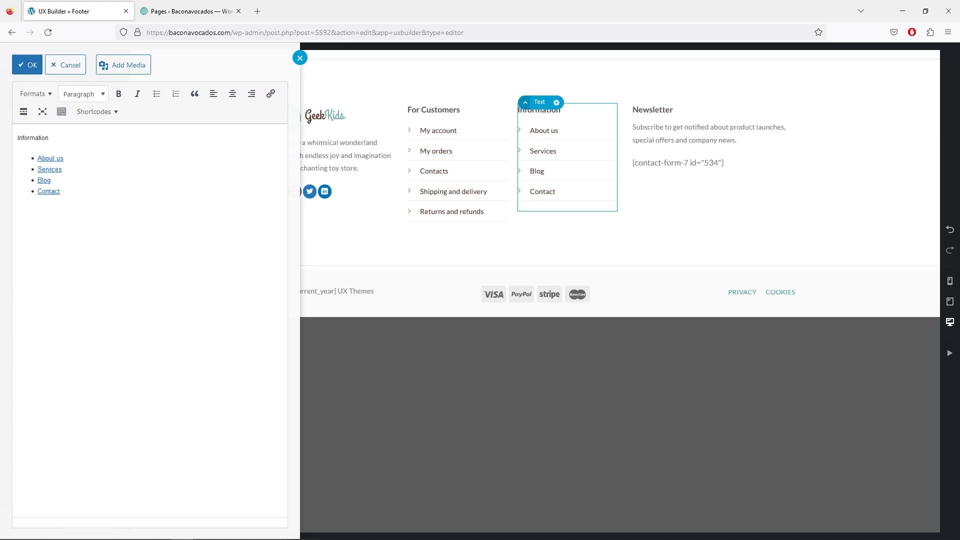
{"action": "left_click", "coordinate": [184, 11]}
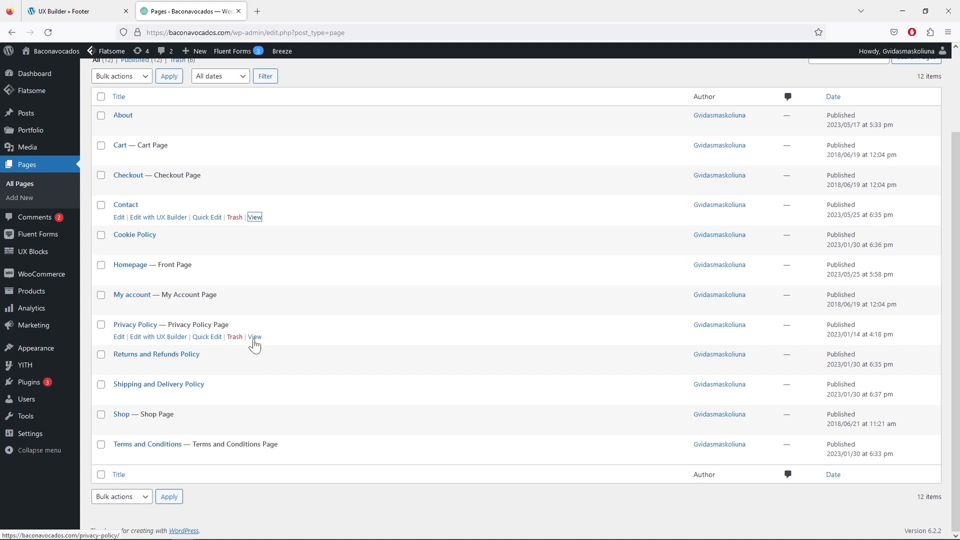
{"action": "left_click", "coordinate": [71, 11]}
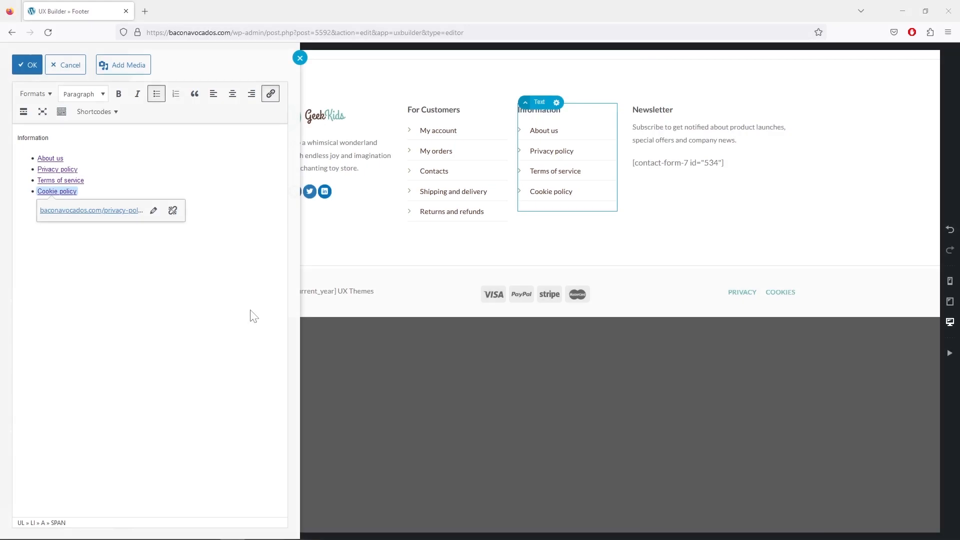
{"action": "left_click", "coordinate": [27, 67]}
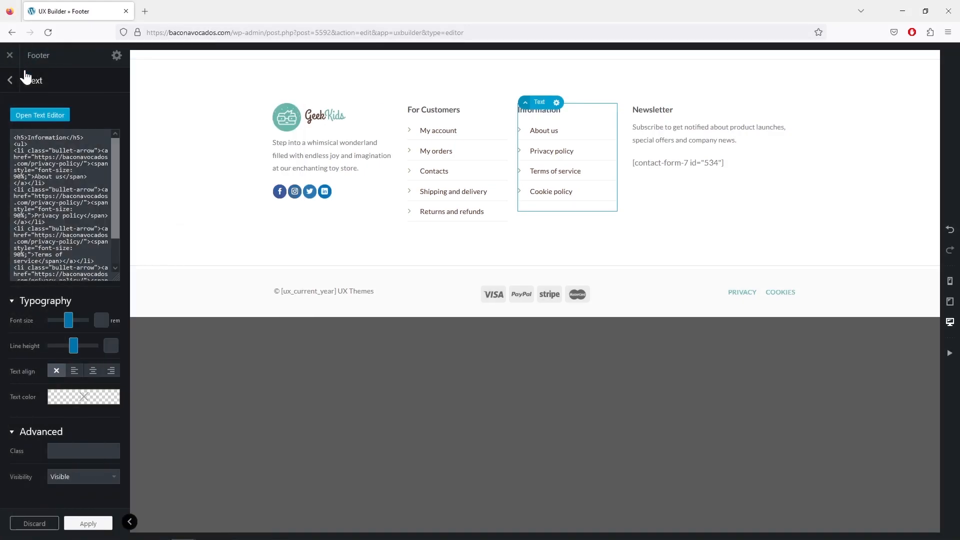
{"action": "left_click", "coordinate": [10, 80]}
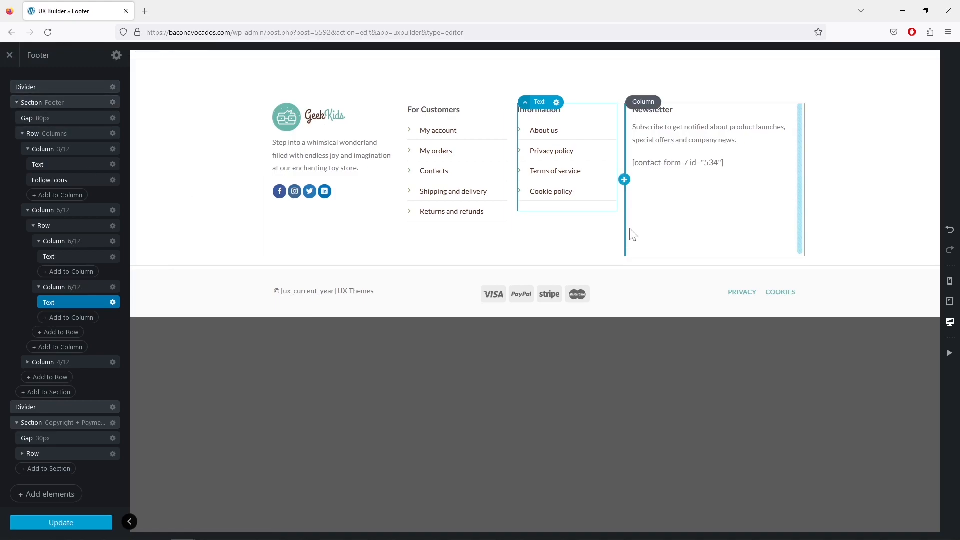
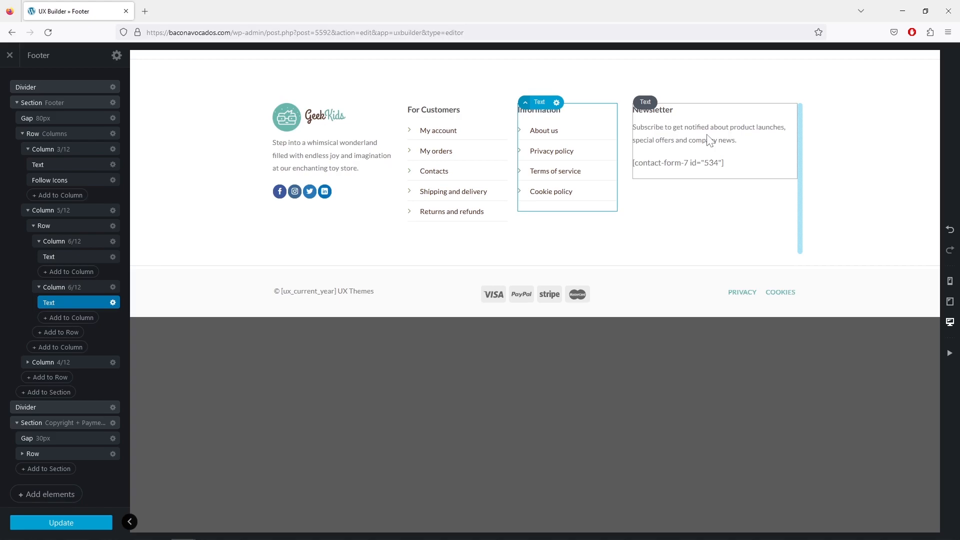
Step: Change the Newsletter text to "Join our club and get notified about product launches, special offers and other news."
{"action": "left_click", "coordinate": [709, 140]}
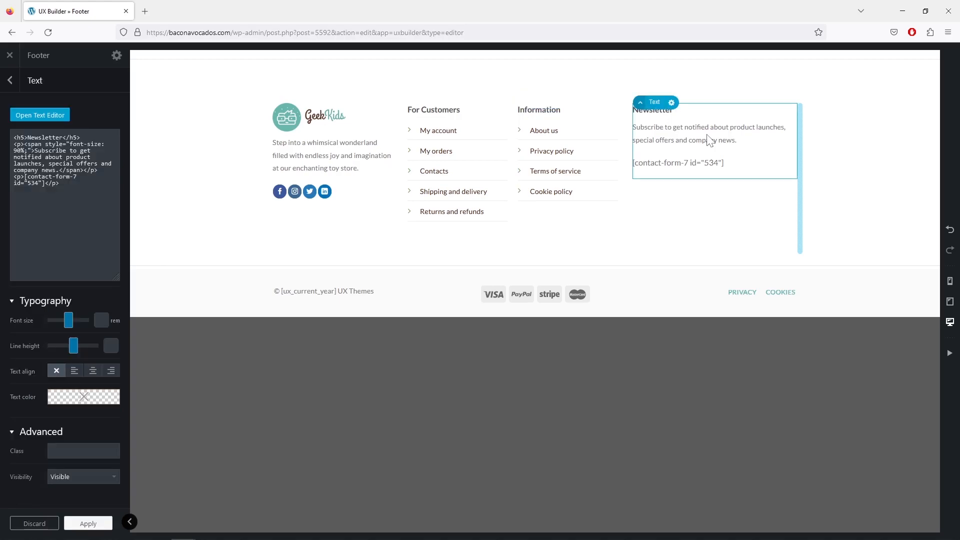
{"action": "left_click", "coordinate": [43, 115]}
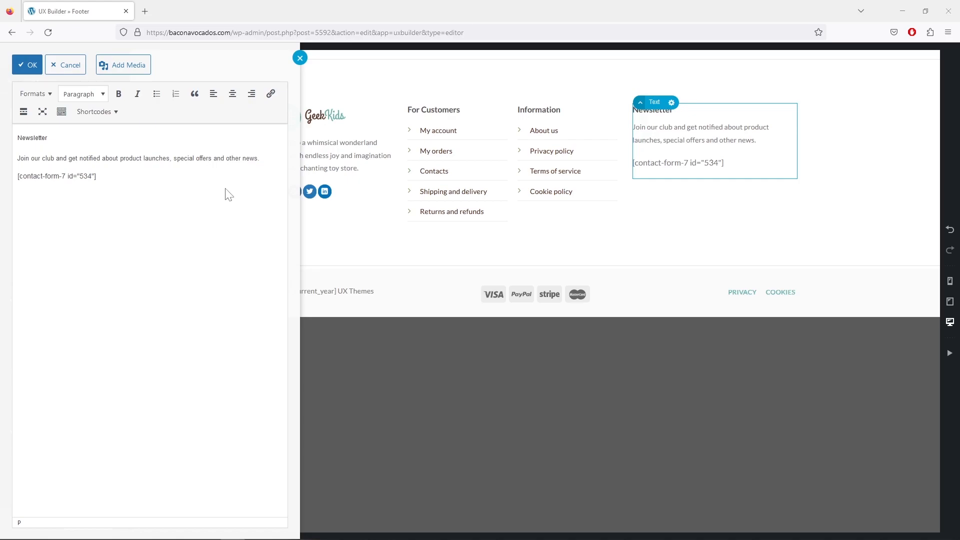
Step: Open the store's WordPress dashboard in a new browser tab
{"action": "left_click", "coordinate": [145, 12]}
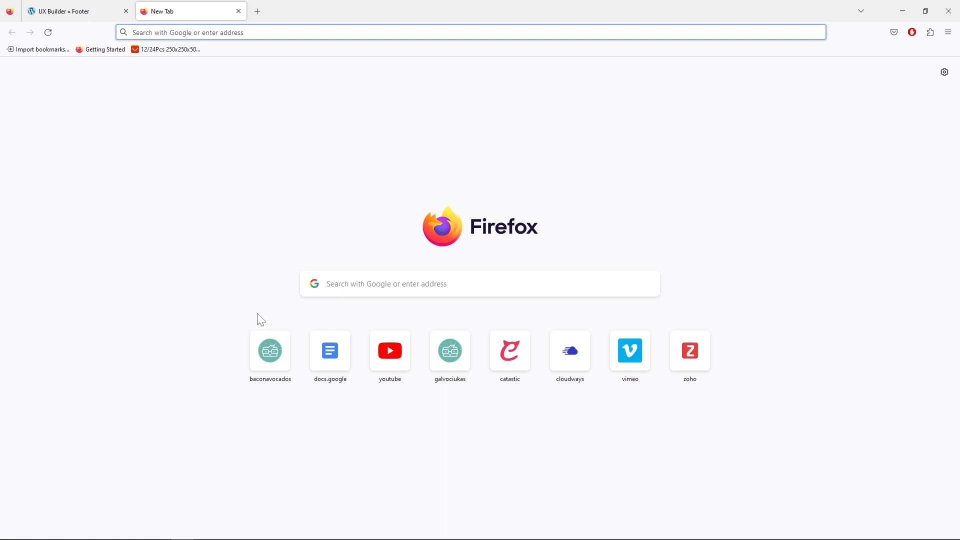
{"action": "type", "text": "b"}
{"action": "key", "text": "Return"}
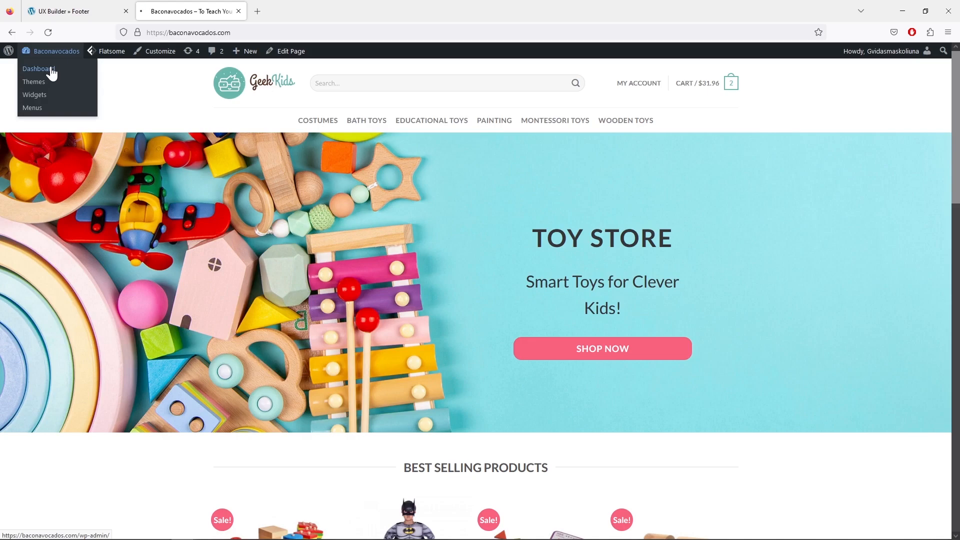
{"action": "left_click", "coordinate": [49, 71]}
Step: Create a new Fluent Forms form from the Optin Form template
{"action": "mouse_move", "coordinate": [66, 241]}
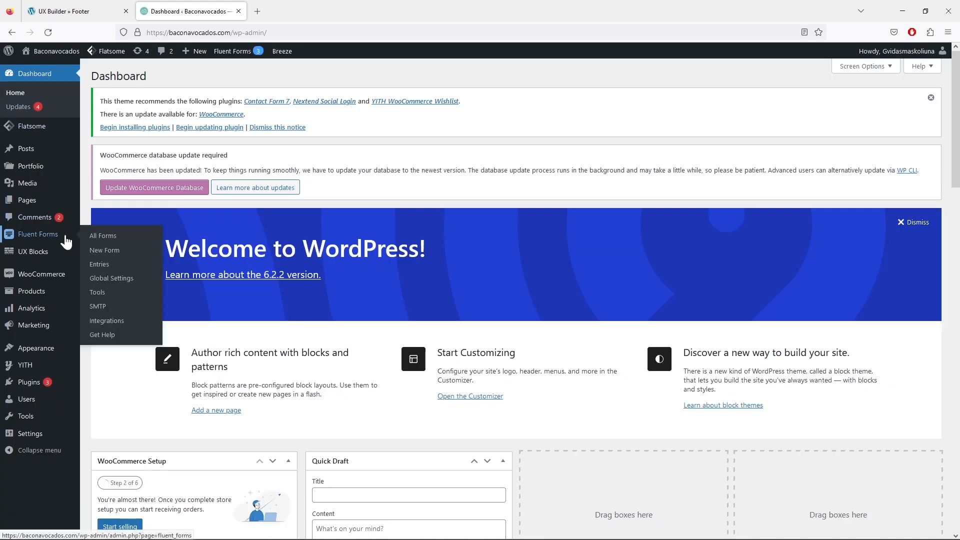
{"action": "left_click", "coordinate": [116, 251]}
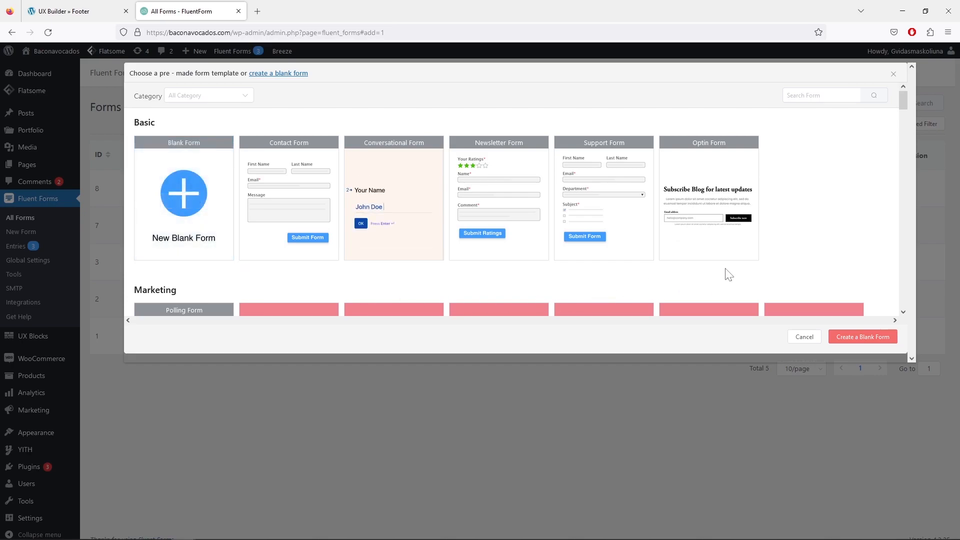
{"action": "left_click", "coordinate": [714, 206]}
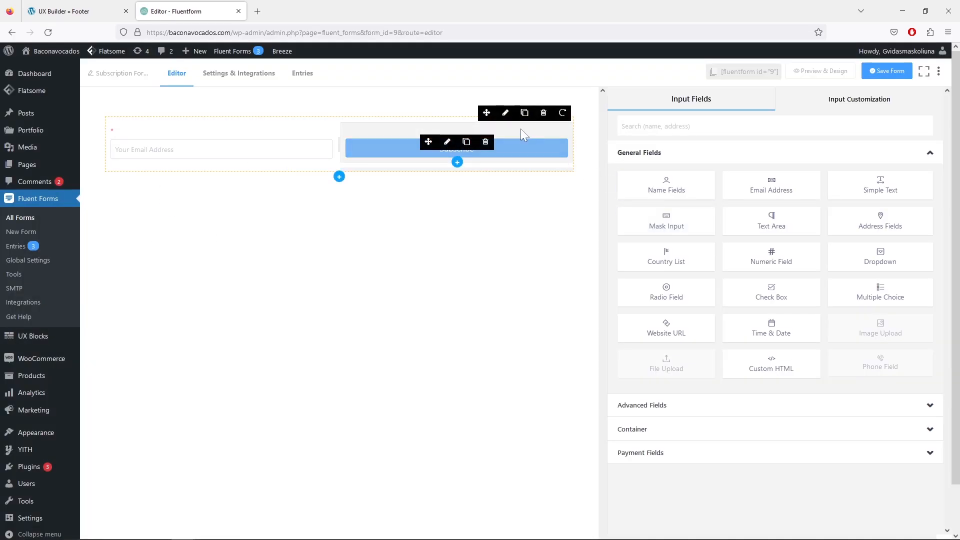
Step: Give the form's Subscribe button a custom style with teal background and border, and set its hover-state text color to the same teal
{"action": "left_click", "coordinate": [520, 128]}
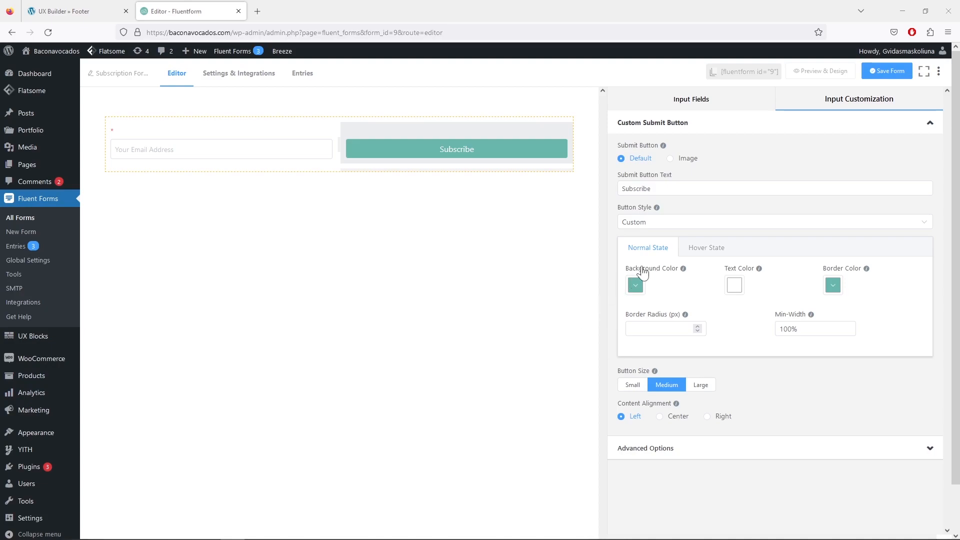
{"action": "left_click", "coordinate": [707, 252]}
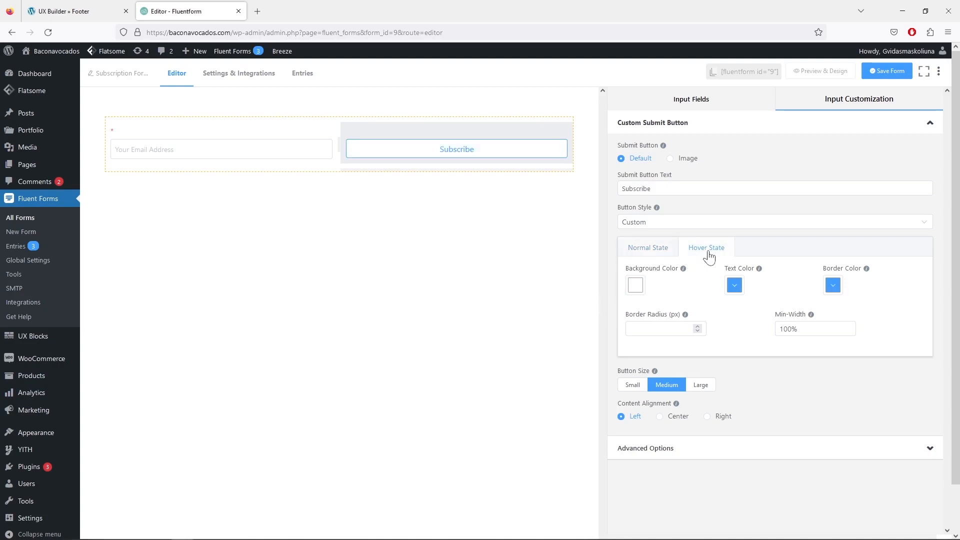
{"action": "left_click", "coordinate": [733, 285]}
{"action": "left_click_drag", "start_coordinate": [689, 399], "coordinate": [663, 399]}
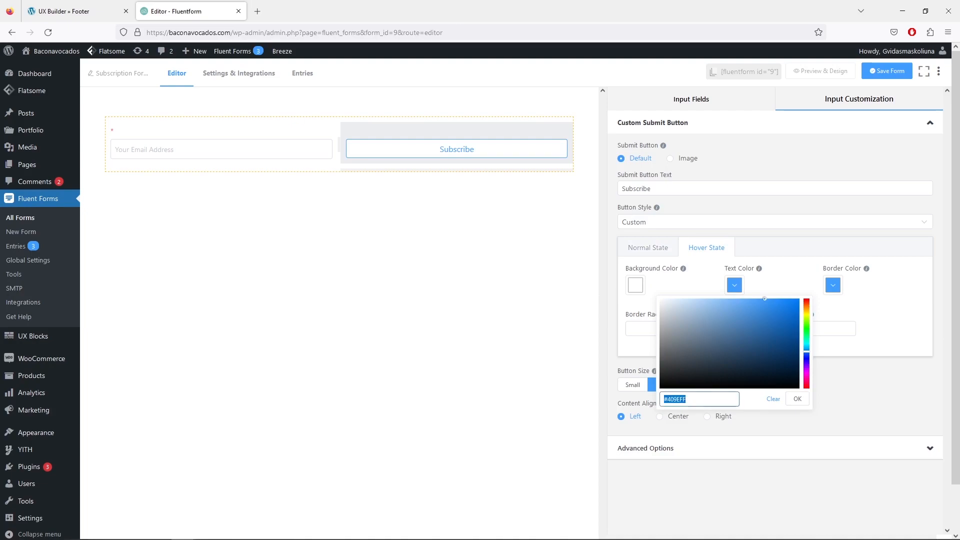
{"action": "right_click", "coordinate": [691, 400]}
{"action": "left_click", "coordinate": [715, 275]}
{"action": "left_click", "coordinate": [798, 399]}
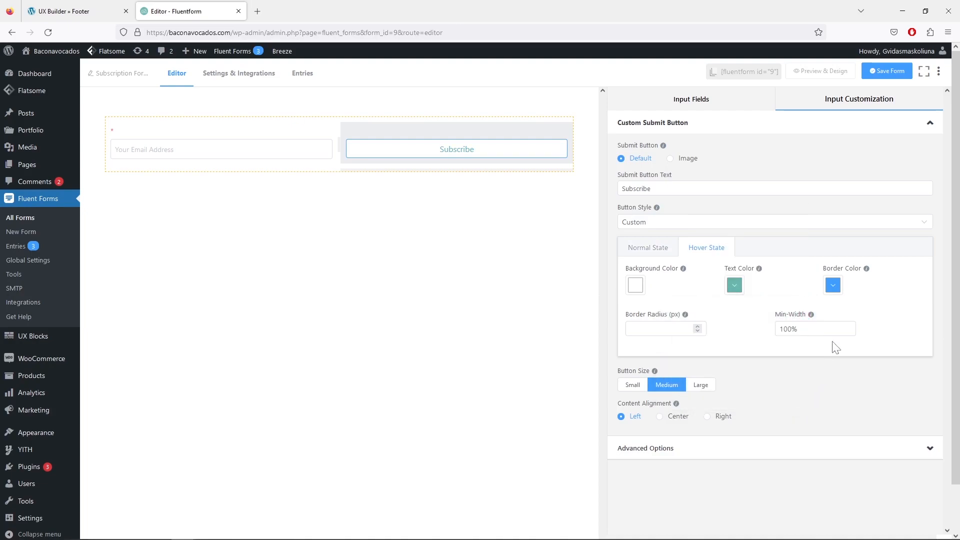
Step: Set the Subscribe button's hover-state border color to the same teal and return to its normal-state settings
{"action": "left_click", "coordinate": [833, 287]}
{"action": "left_click", "coordinate": [796, 408]}
{"action": "triple_click", "coordinate": [796, 408]}
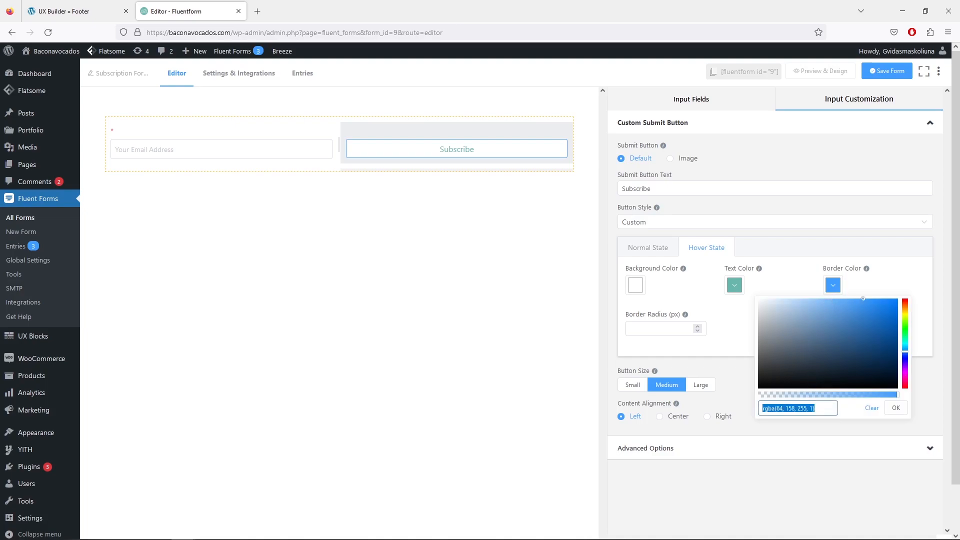
{"action": "right_click", "coordinate": [797, 415]}
{"action": "left_click", "coordinate": [832, 281]}
{"action": "left_click", "coordinate": [887, 408]}
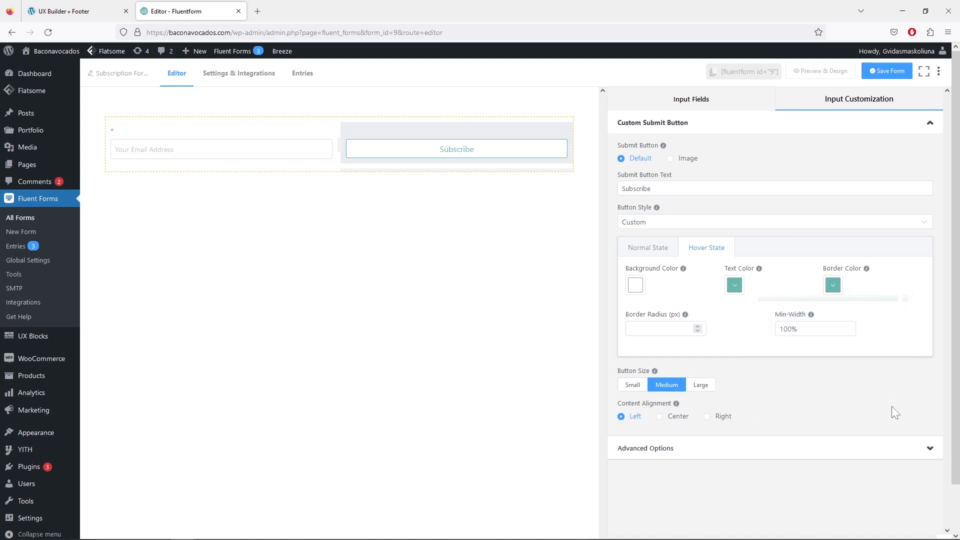
{"action": "left_click", "coordinate": [669, 250]}
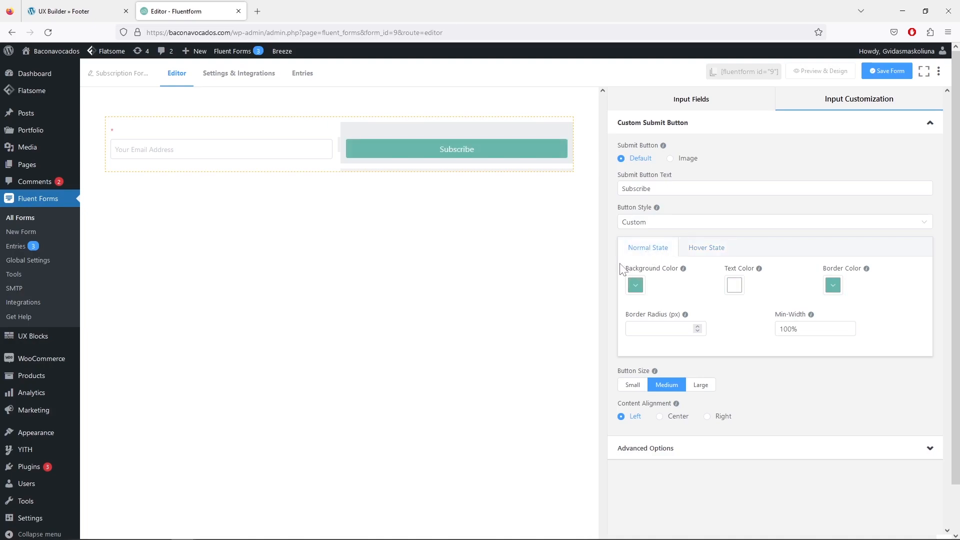
Step: Make the form's email address field not required
{"action": "left_click", "coordinate": [153, 130]}
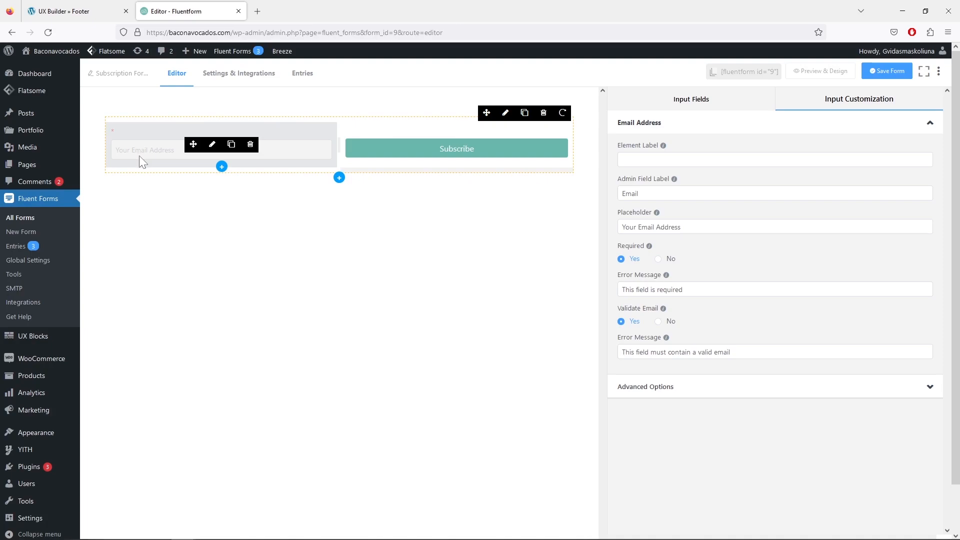
{"action": "left_click", "coordinate": [658, 260]}
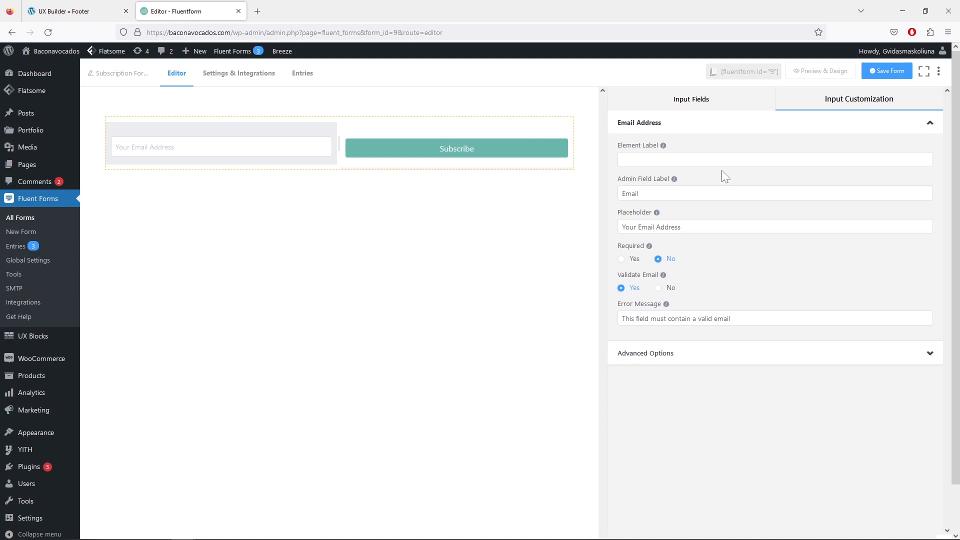
{"action": "left_click", "coordinate": [705, 106]}
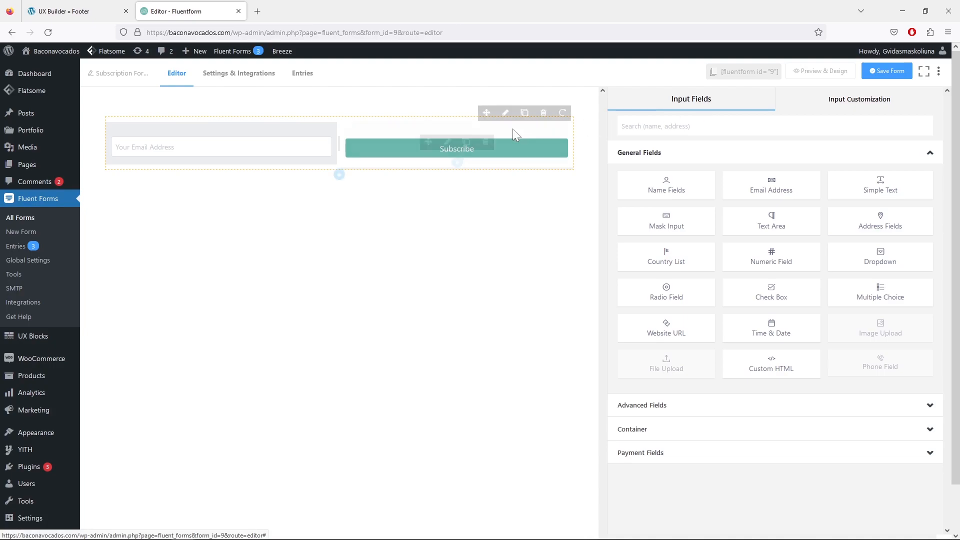
Step: Add "Footer" to the end of the subscription form's title
{"action": "left_click", "coordinate": [123, 74]}
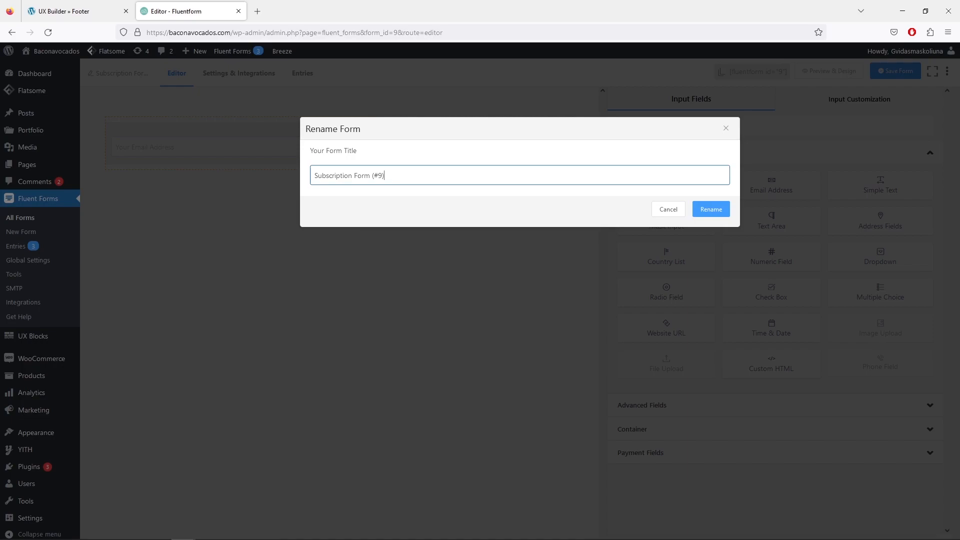
{"action": "type", "text": "Footer"}
{"action": "left_click", "coordinate": [704, 210]}
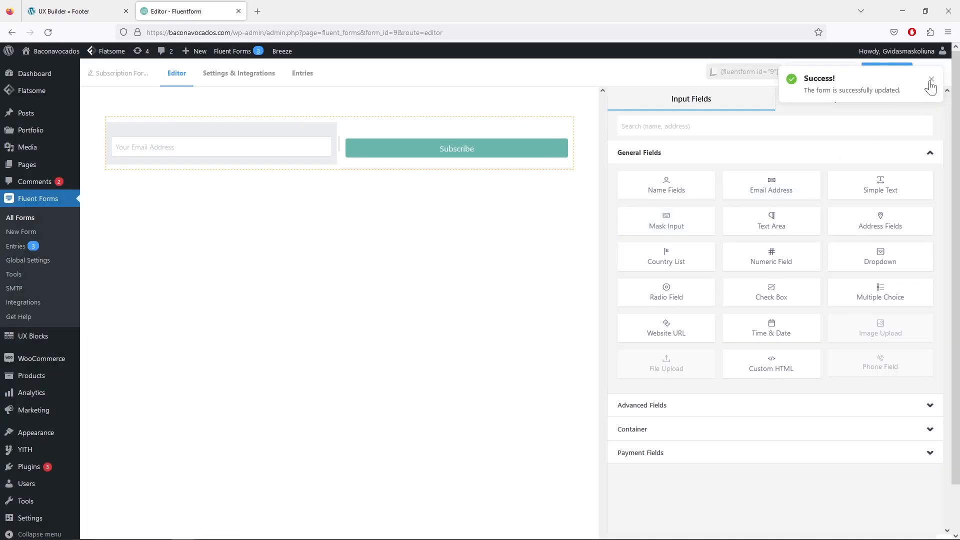
{"action": "left_click", "coordinate": [929, 80]}
Step: Copy the form's shortcode and replace the contact-form-7 shortcode in the footer's Newsletter text with [fluentform id="9"]
{"action": "left_click", "coordinate": [739, 73]}
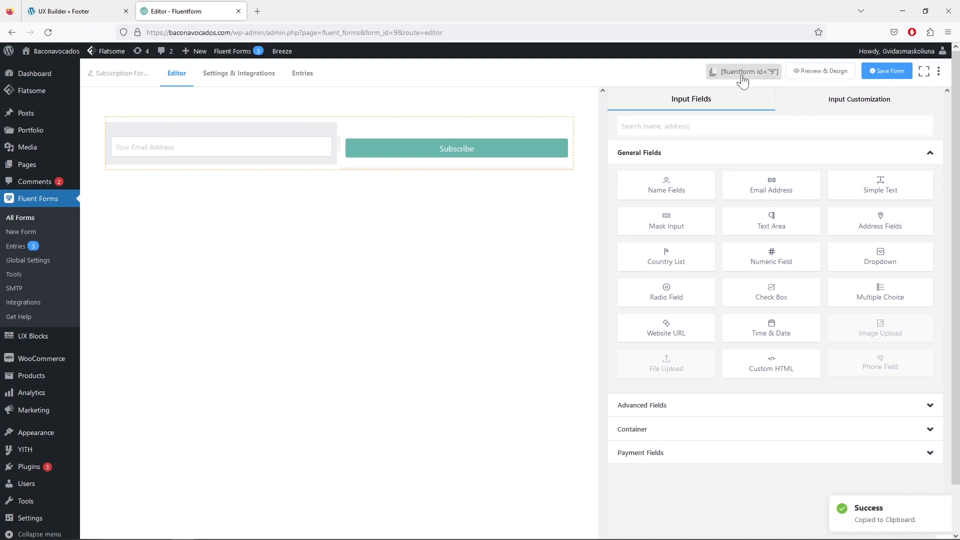
{"action": "left_click", "coordinate": [89, 11]}
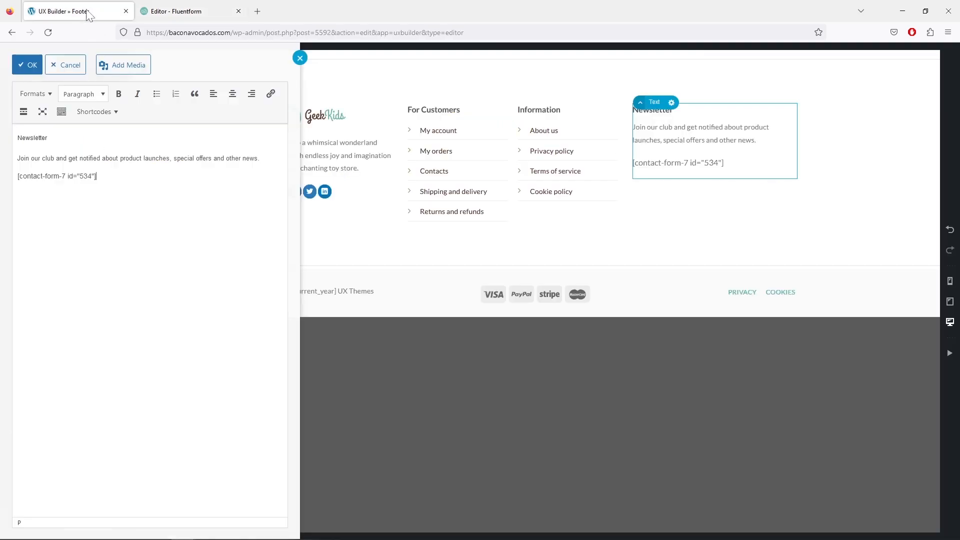
{"action": "left_click_drag", "start_coordinate": [97, 176], "coordinate": [18, 176]}
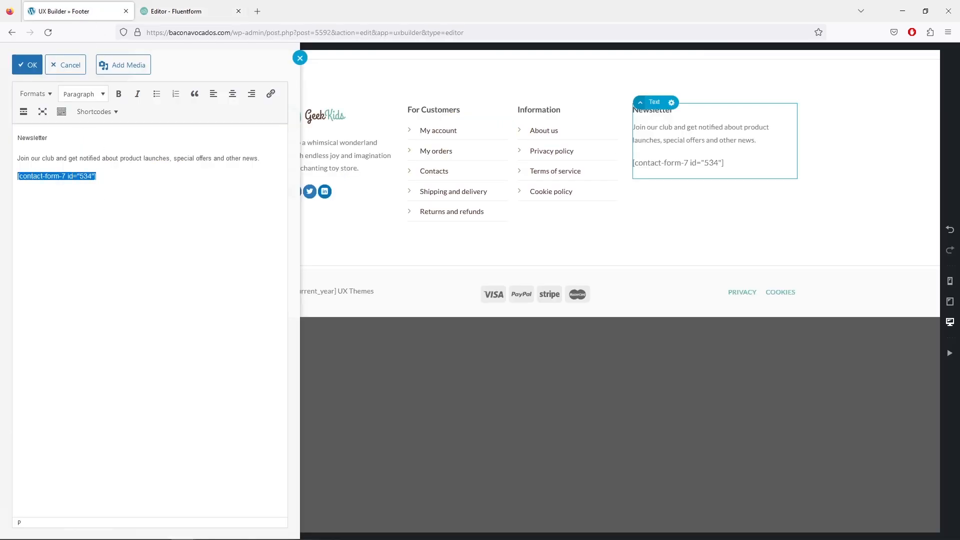
{"action": "right_click", "coordinate": [95, 177]}
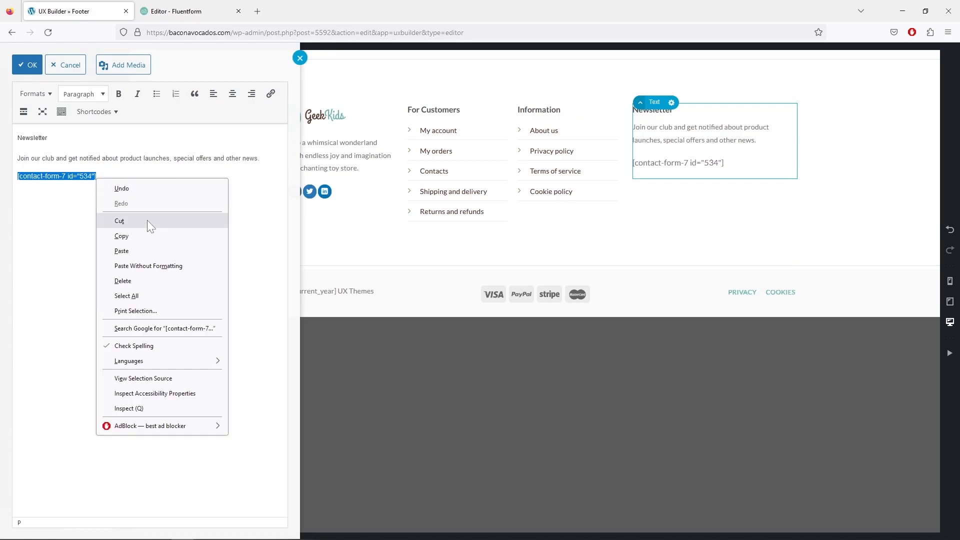
{"action": "left_click", "coordinate": [157, 248]}
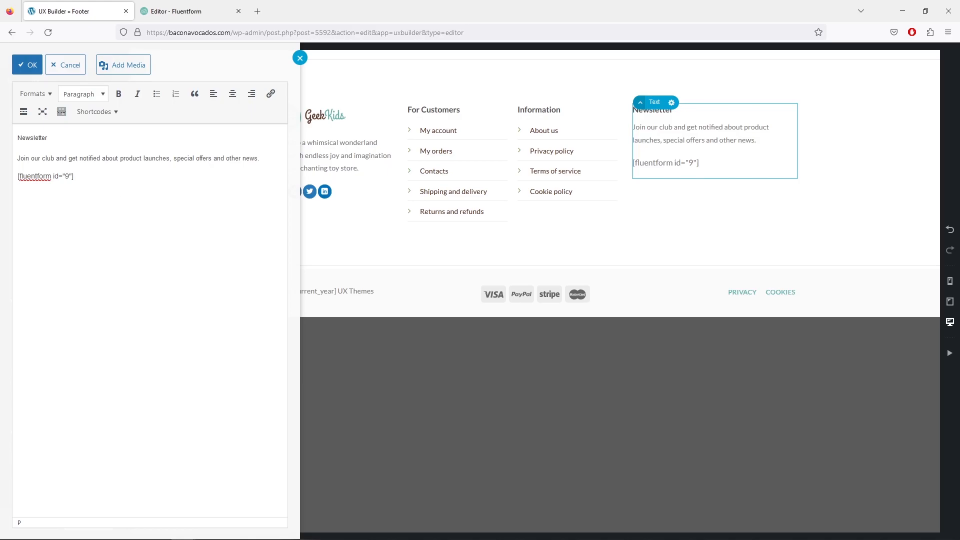
{"action": "left_click", "coordinate": [34, 70]}
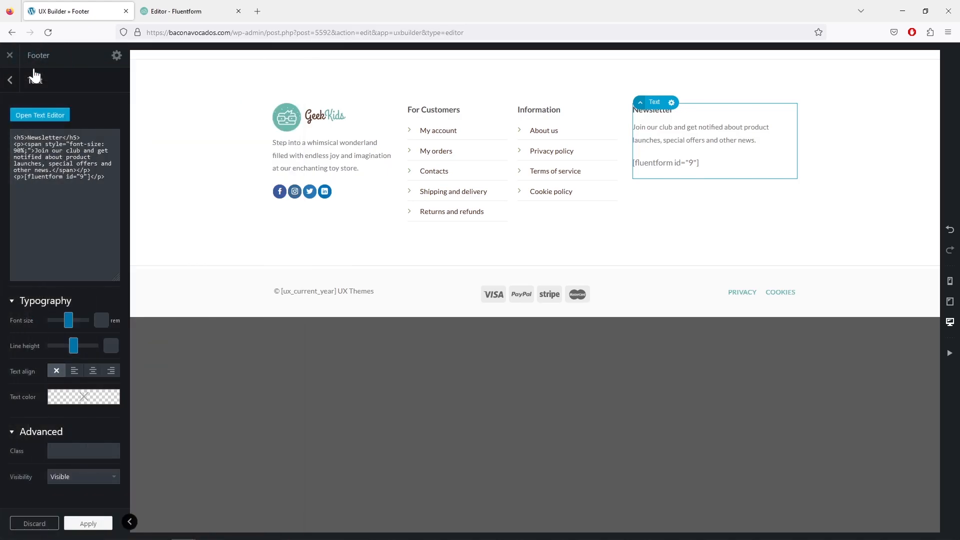
Step: Delete the Copyright + Payment section from the footer block, update the block and exit the builder
{"action": "left_click", "coordinate": [12, 81]}
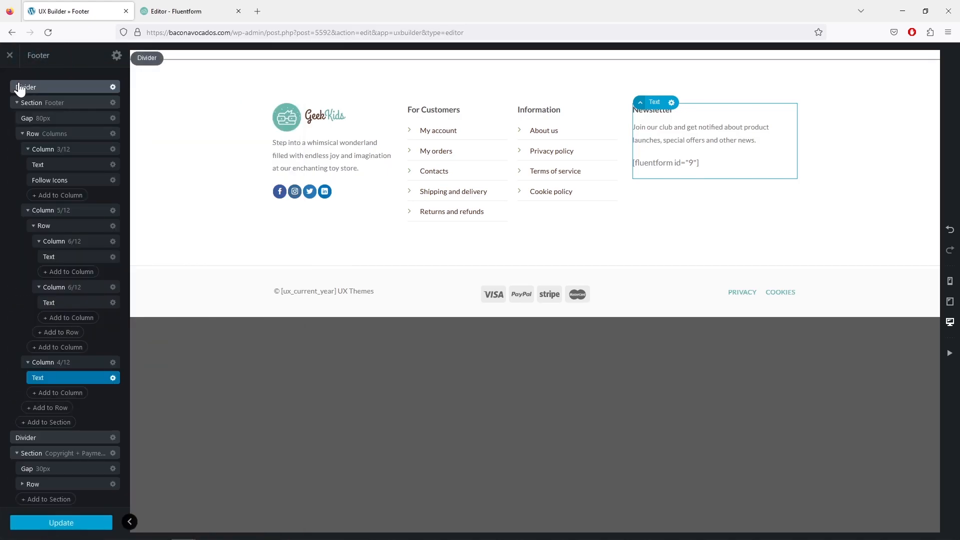
{"action": "scroll", "coordinate": [70, 212], "scroll_direction": "down", "scroll_amount": 2}
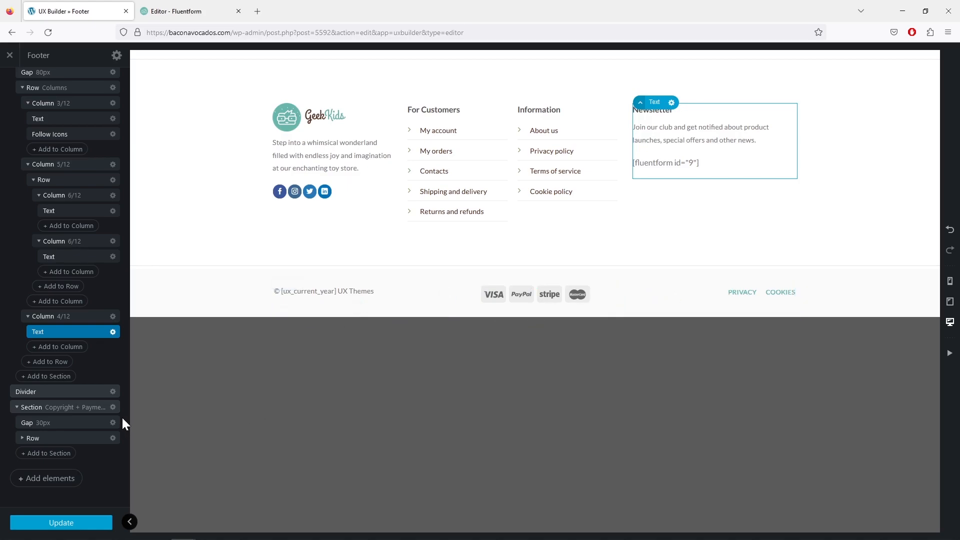
{"action": "left_click", "coordinate": [112, 407]}
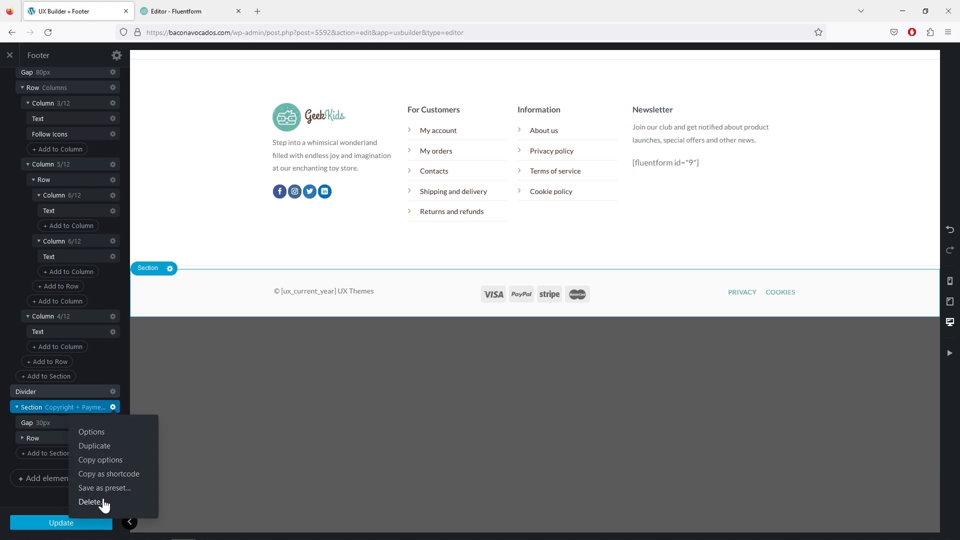
{"action": "left_click", "coordinate": [90, 501]}
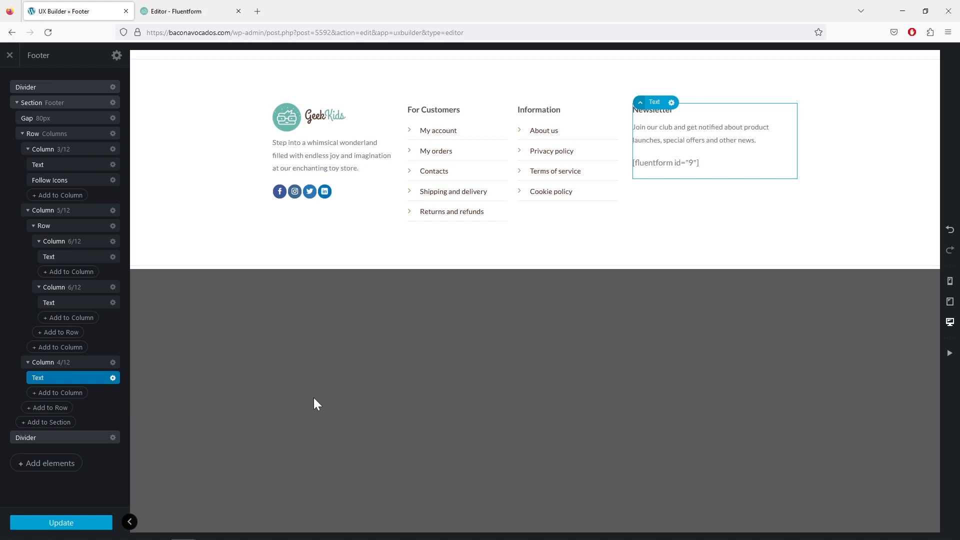
{"action": "left_click", "coordinate": [86, 521]}
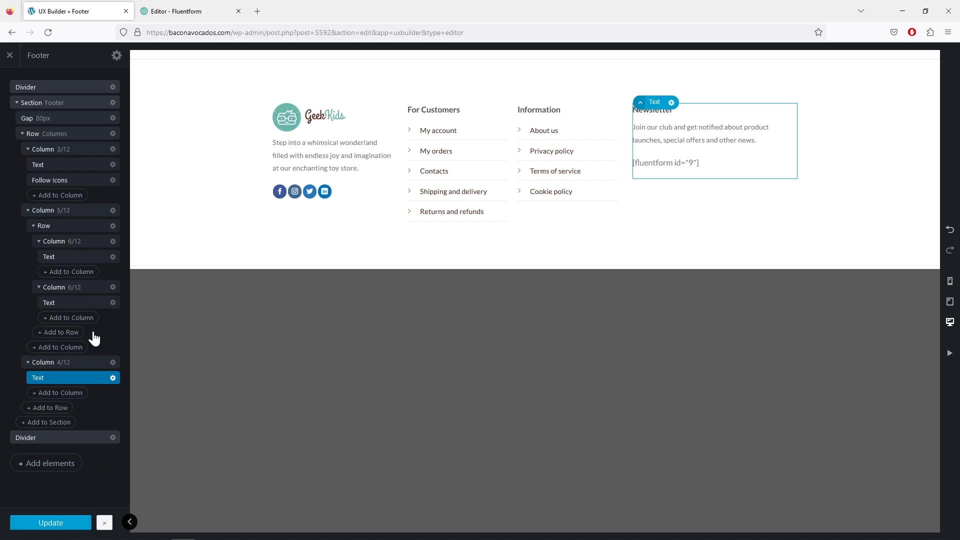
{"action": "left_click", "coordinate": [9, 55]}
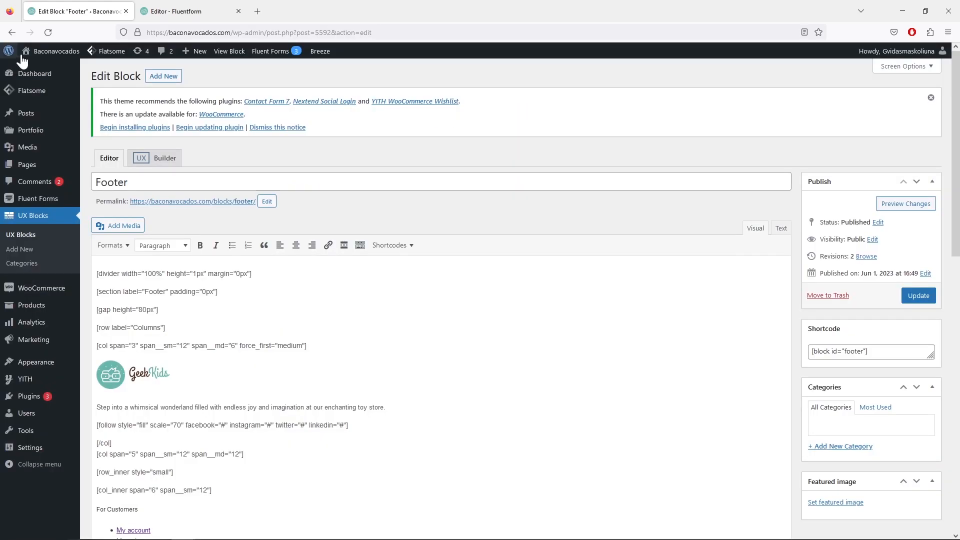
Step: Visit the storefront, open it in the theme customizer and bring its current footer into view
{"action": "mouse_move", "coordinate": [30, 54]}
{"action": "left_click", "coordinate": [44, 70]}
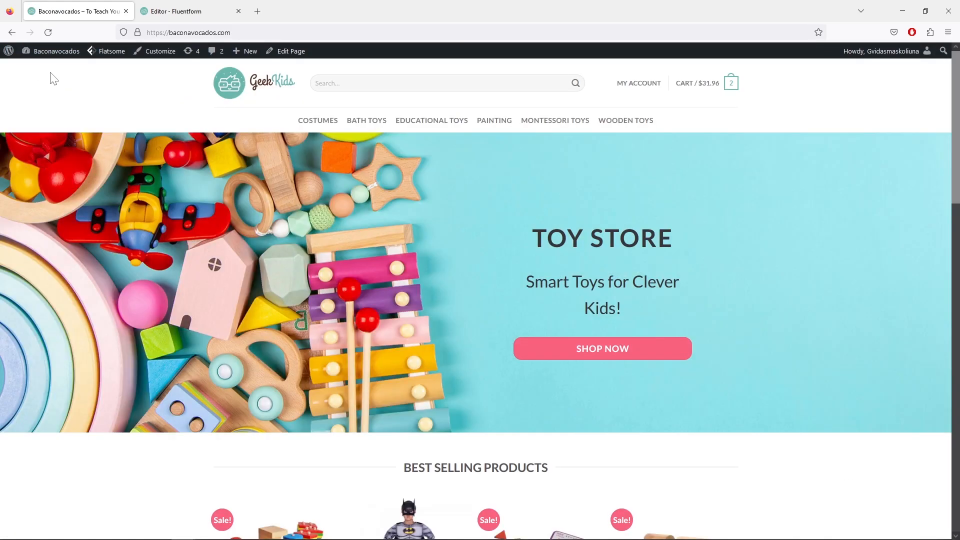
{"action": "left_click", "coordinate": [160, 55]}
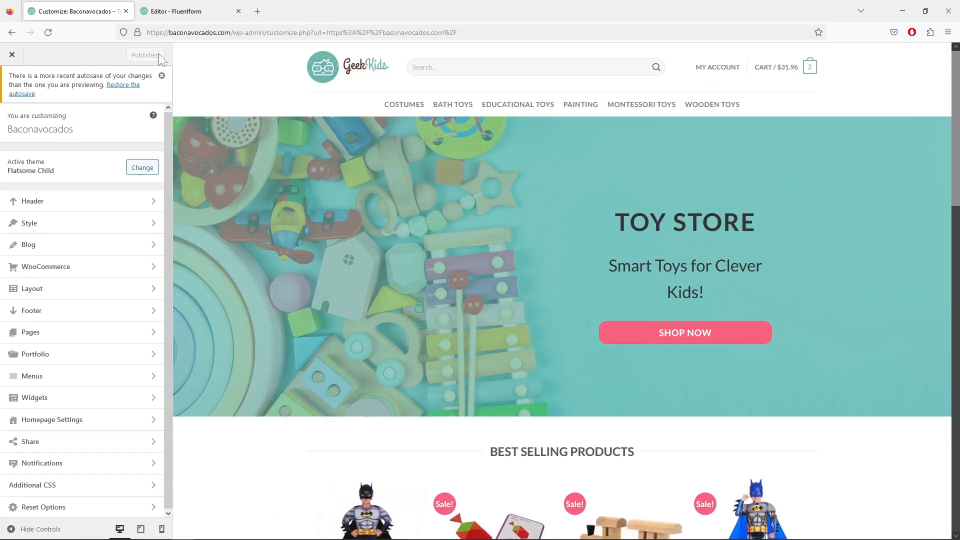
{"action": "scroll", "coordinate": [328, 217], "scroll_direction": "down", "scroll_amount": 10}
{"action": "scroll", "coordinate": [330, 221], "scroll_direction": "down", "scroll_amount": 10}
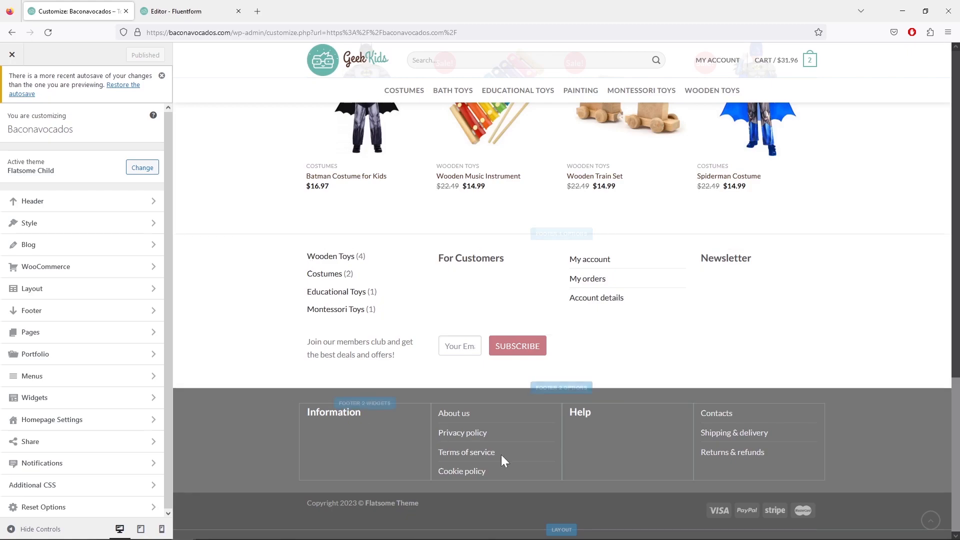
Step: Set the custom footer block to Footer in the customizer's footer settings
{"action": "left_click", "coordinate": [142, 312]}
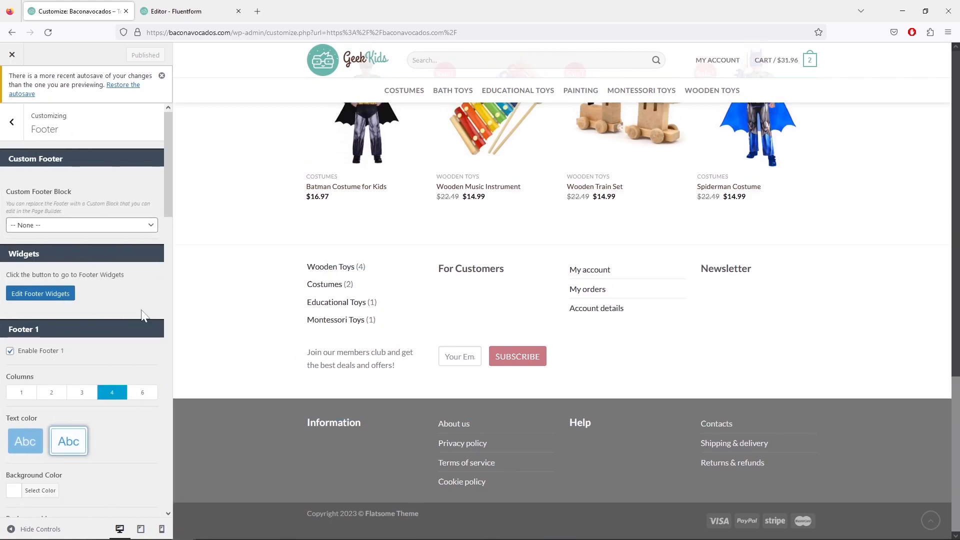
{"action": "left_click", "coordinate": [112, 231]}
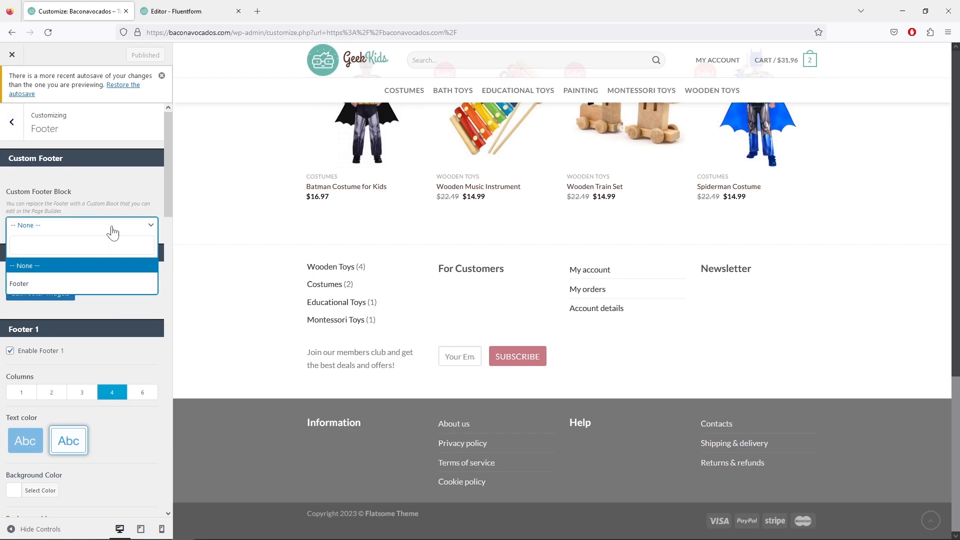
{"action": "left_click", "coordinate": [80, 283]}
{"action": "scroll", "coordinate": [444, 292], "scroll_direction": "down", "scroll_amount": 4}
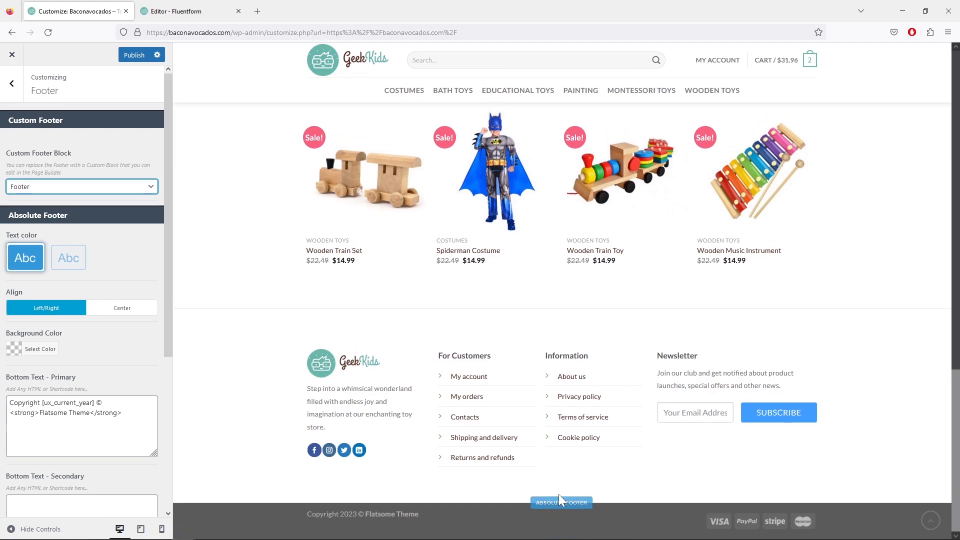
Step: Give the absolute footer dark text, a #fcfcfc background and centered alignment
{"action": "left_click", "coordinate": [561, 505], "text": "shift"}
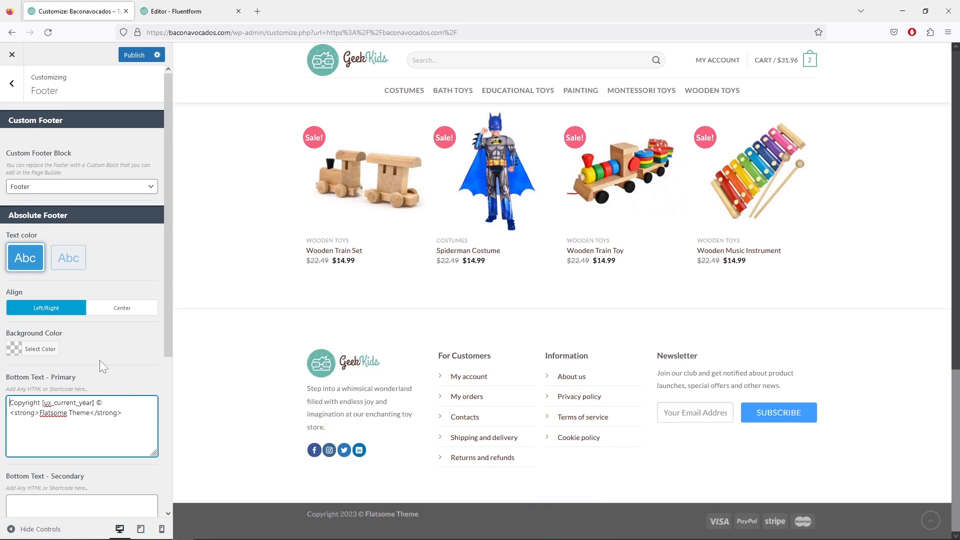
{"action": "left_click", "coordinate": [73, 260]}
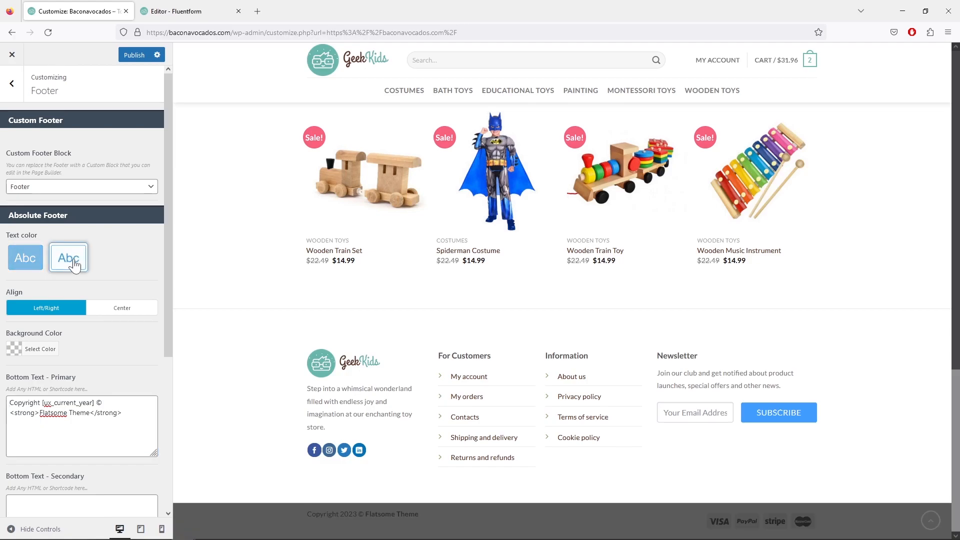
{"action": "left_click", "coordinate": [51, 353]}
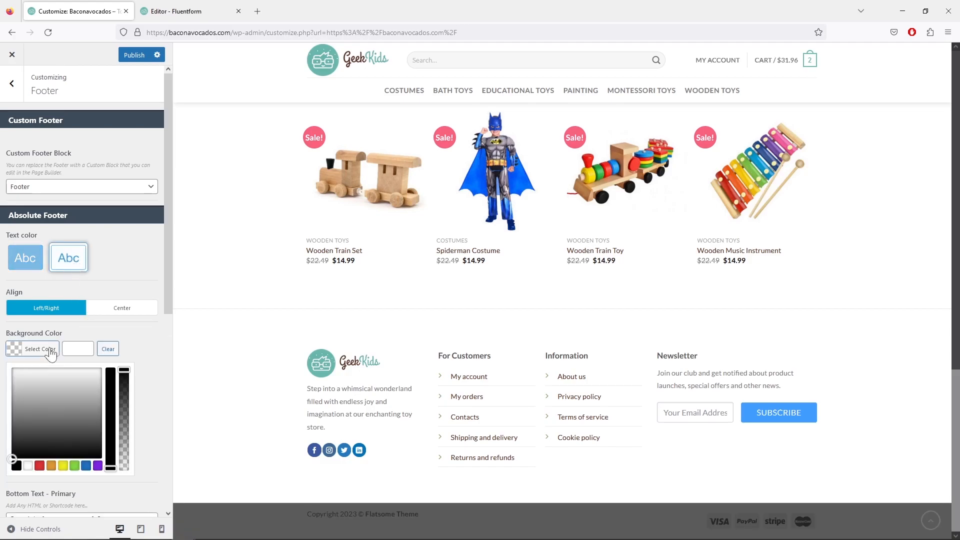
{"action": "left_click_drag", "start_coordinate": [35, 395], "coordinate": [5, 372]}
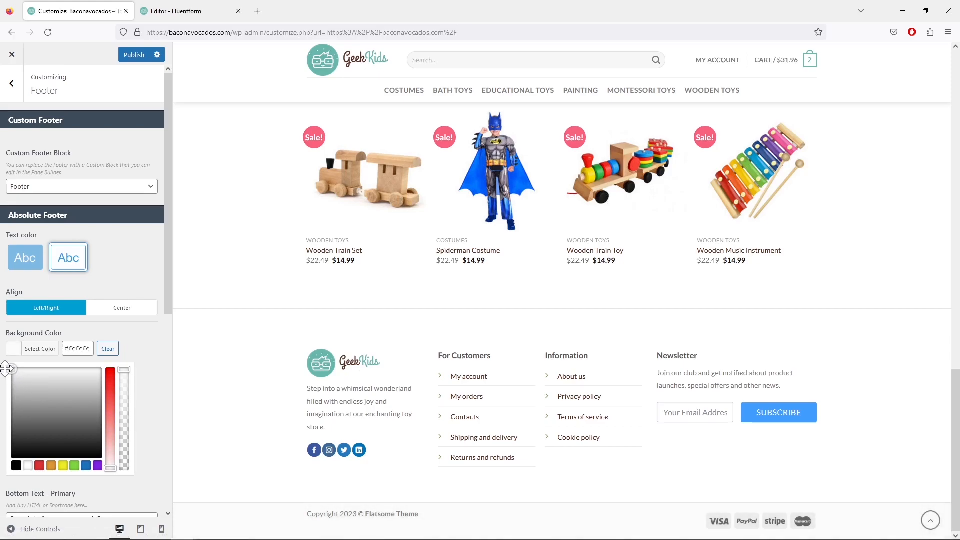
{"action": "left_click", "coordinate": [5, 372]}
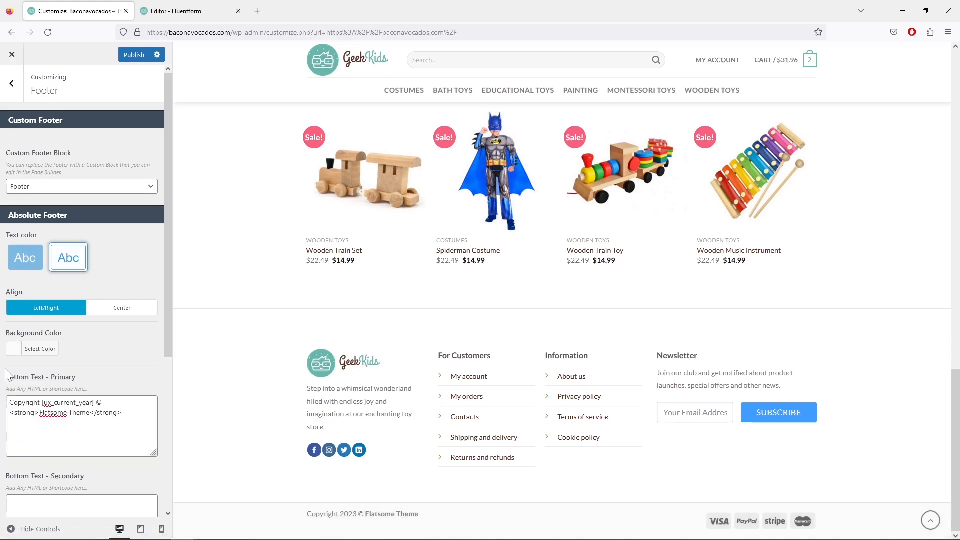
{"action": "left_click", "coordinate": [132, 314]}
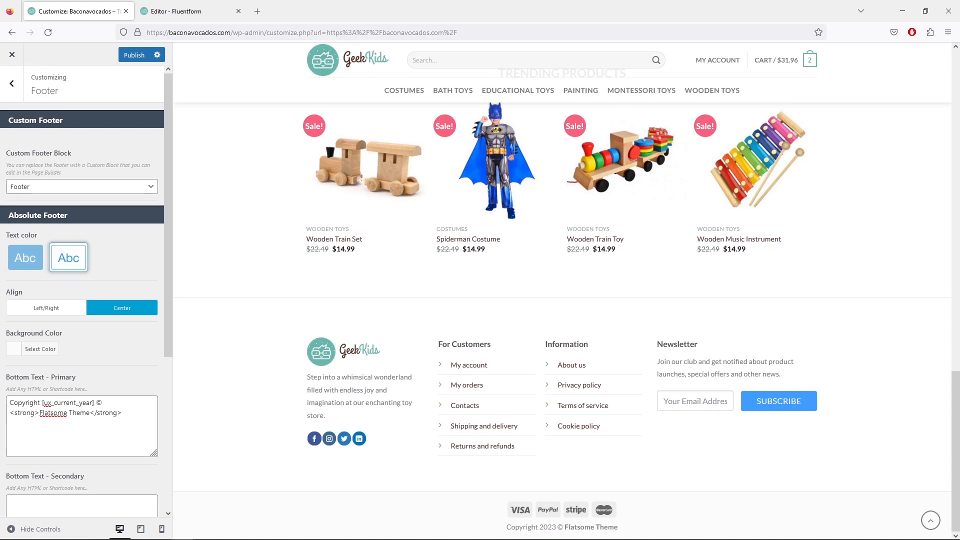
Step: Replace "Flatsome Theme" with "Baconavocados" in the primary bottom text and publish the customizer changes
{"action": "left_click_drag", "start_coordinate": [90, 412], "coordinate": [40, 413]}
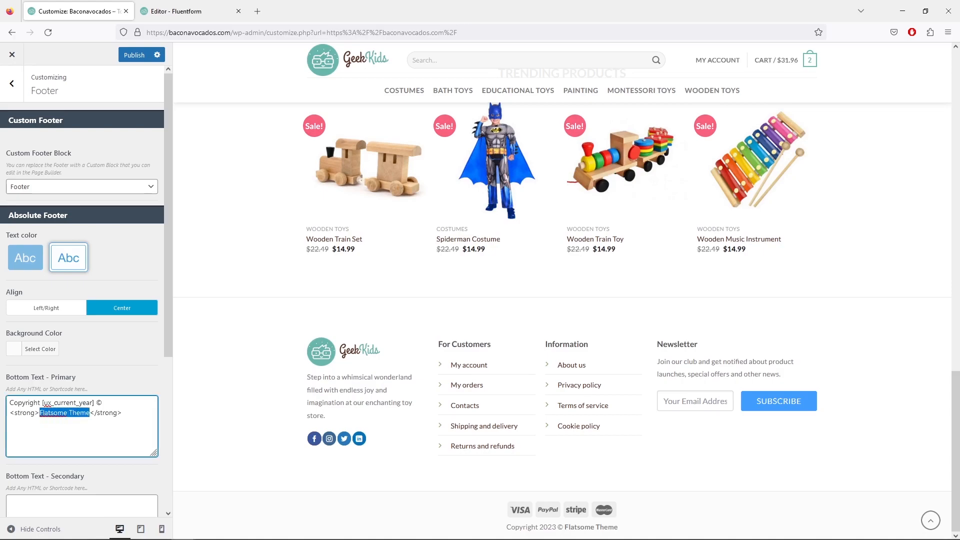
{"action": "type", "text": "Baconavocados"}
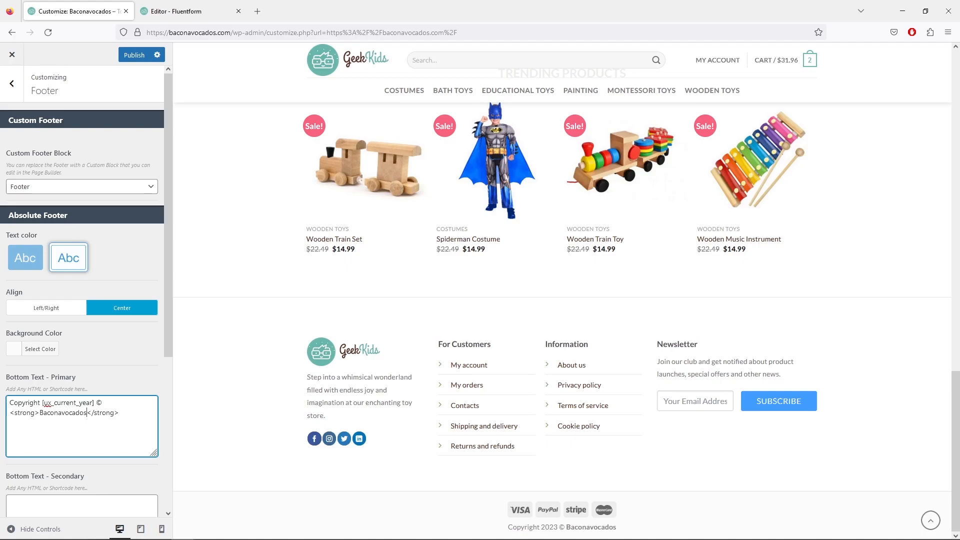
{"action": "left_click", "coordinate": [134, 55]}
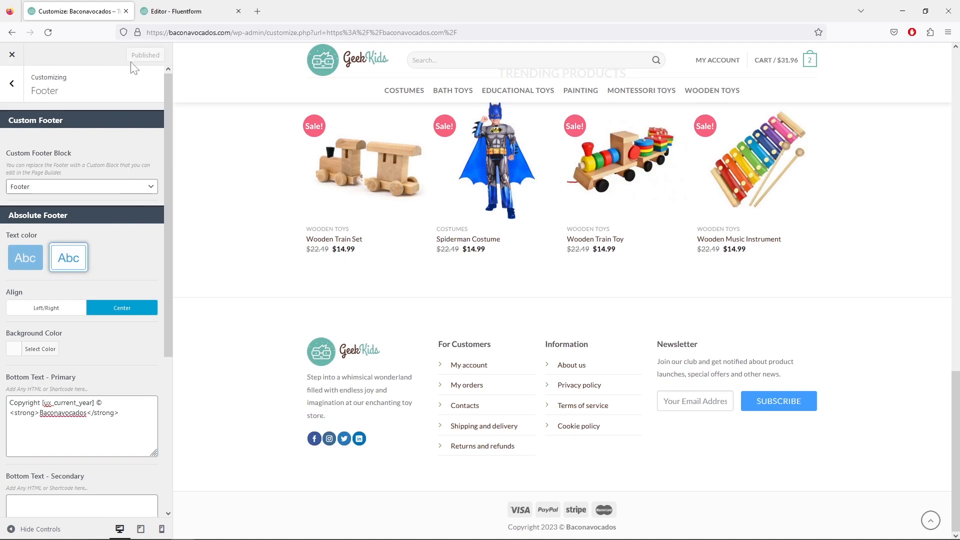
Step: Leave the customizer and check the published footer and its newsletter form on the storefront home page
{"action": "left_click", "coordinate": [12, 55]}
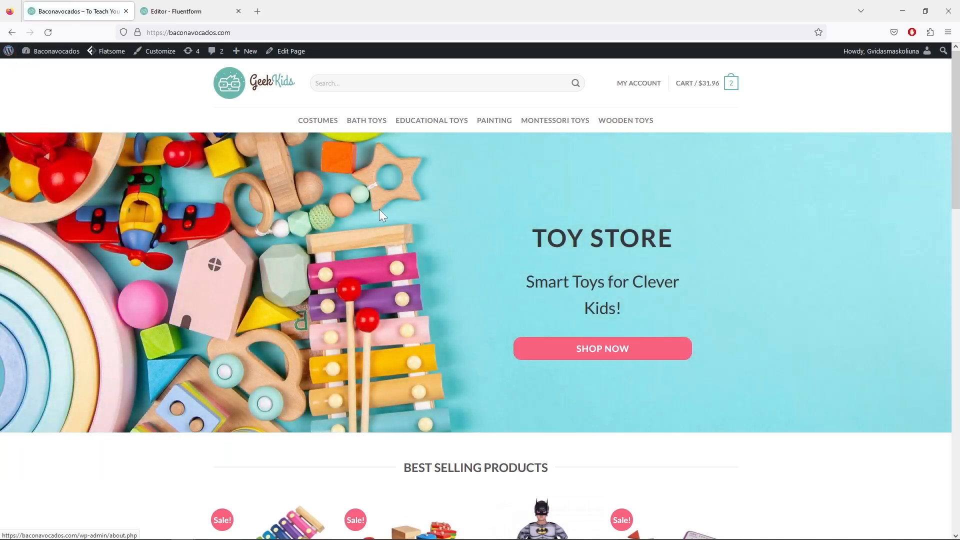
{"action": "scroll", "coordinate": [394, 220], "scroll_direction": "down", "scroll_amount": 15}
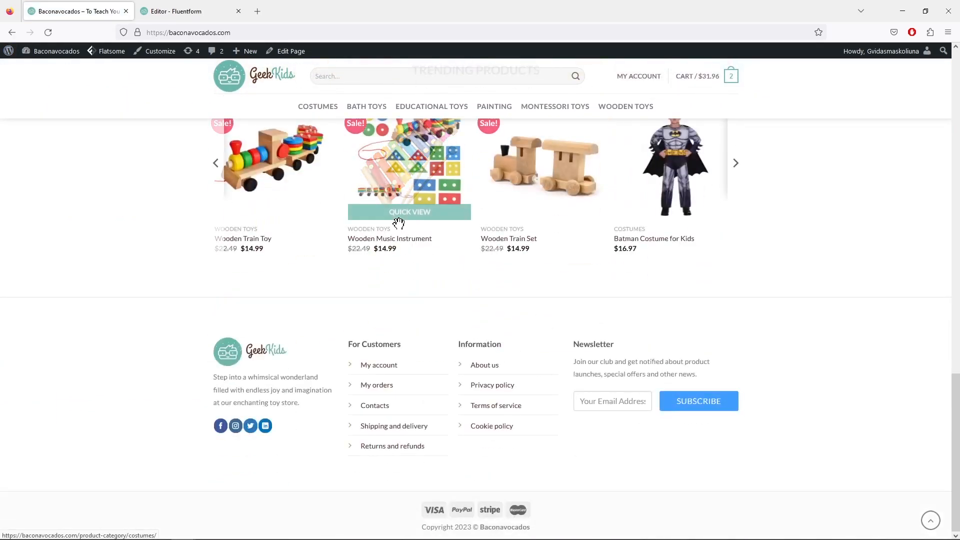
{"action": "left_click", "coordinate": [47, 50]}
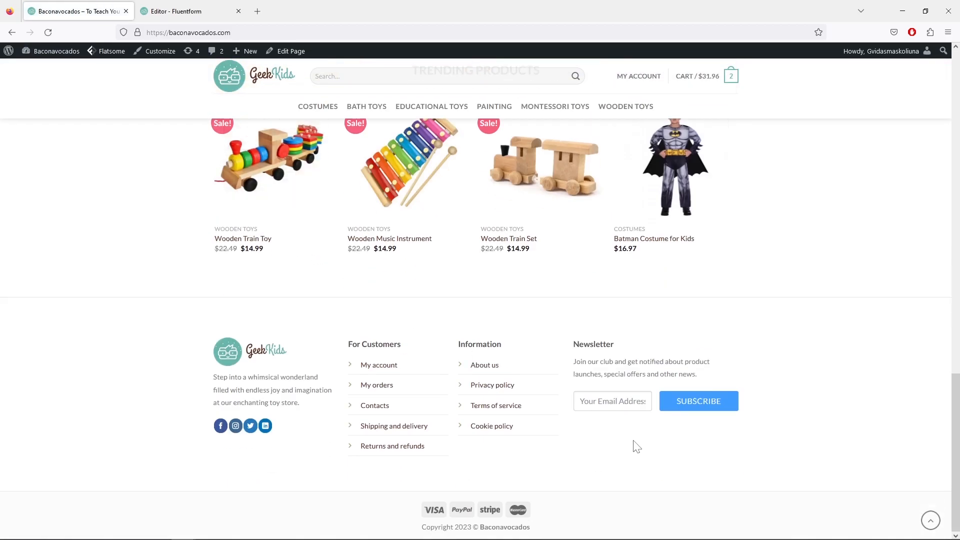
{"action": "left_click", "coordinate": [731, 408]}
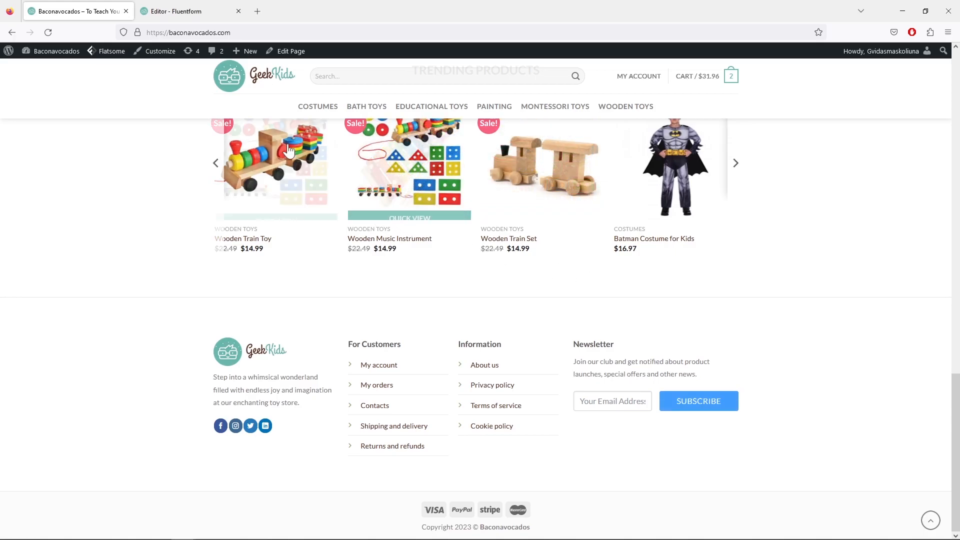
Step: Save the footer subscription form again, purge all Breeze cache and reload the storefront
{"action": "left_click", "coordinate": [194, 14]}
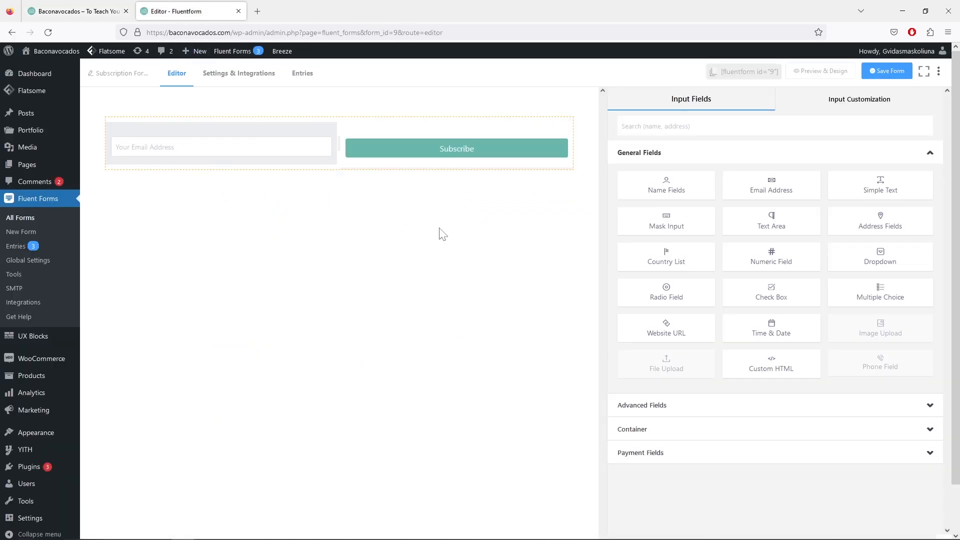
{"action": "left_click", "coordinate": [880, 74]}
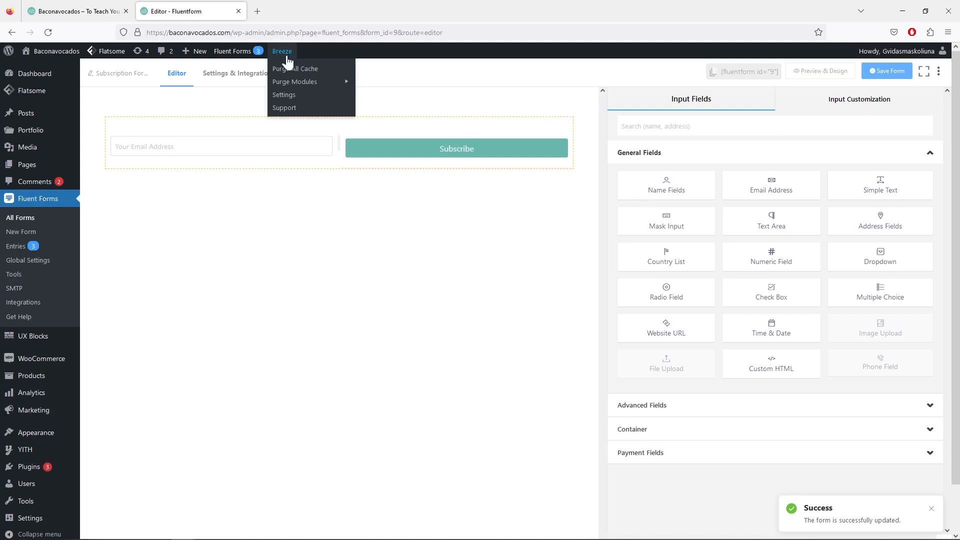
{"action": "left_click", "coordinate": [294, 72]}
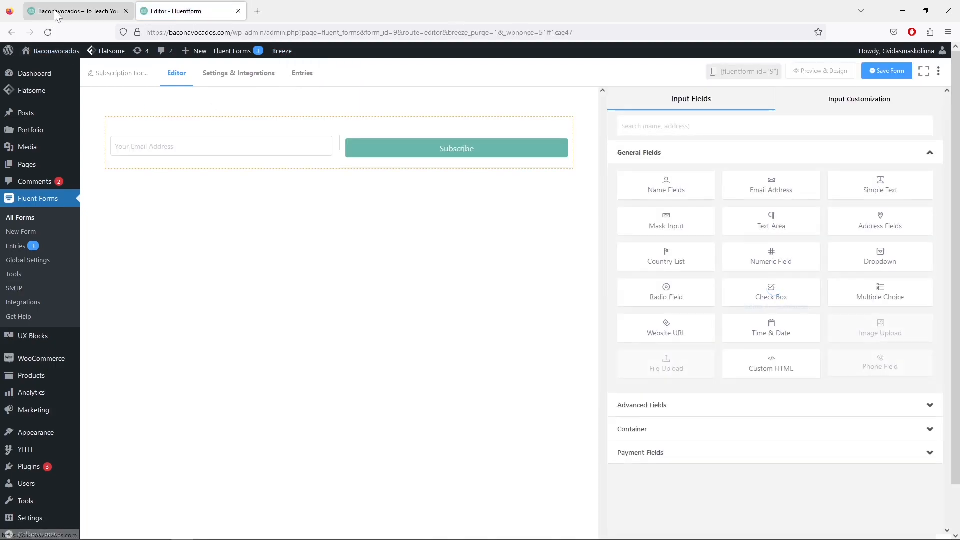
{"action": "left_click", "coordinate": [75, 11]}
{"action": "left_click", "coordinate": [48, 32]}
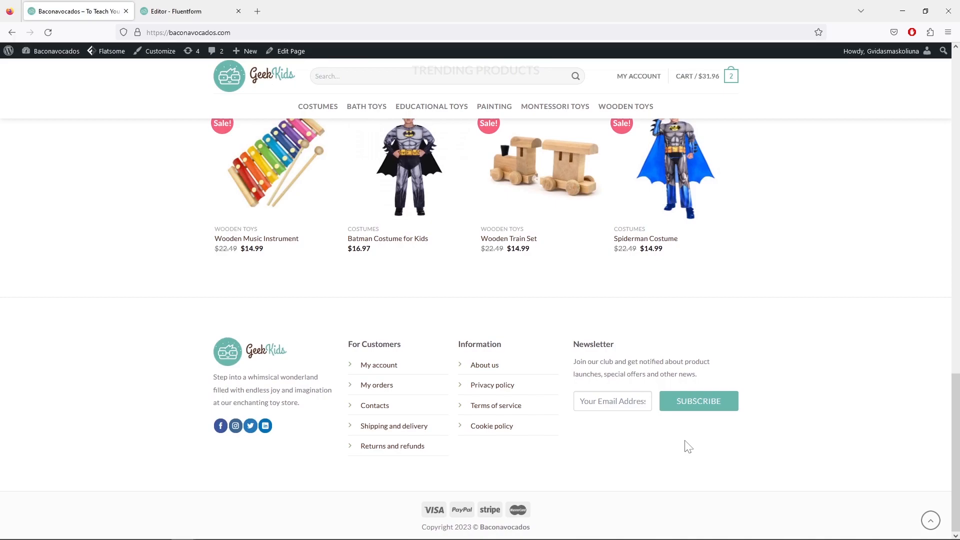
Step: Submit the footer newsletter form with a test e-mail address
{"action": "left_click", "coordinate": [625, 403]}
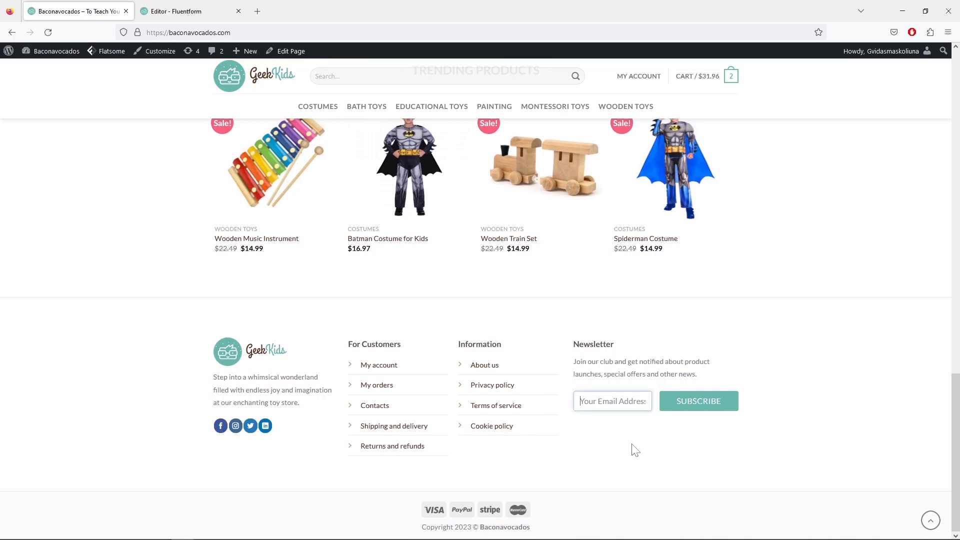
{"action": "key", "text": "ctrl+v"}
{"action": "left_click", "coordinate": [696, 403]}
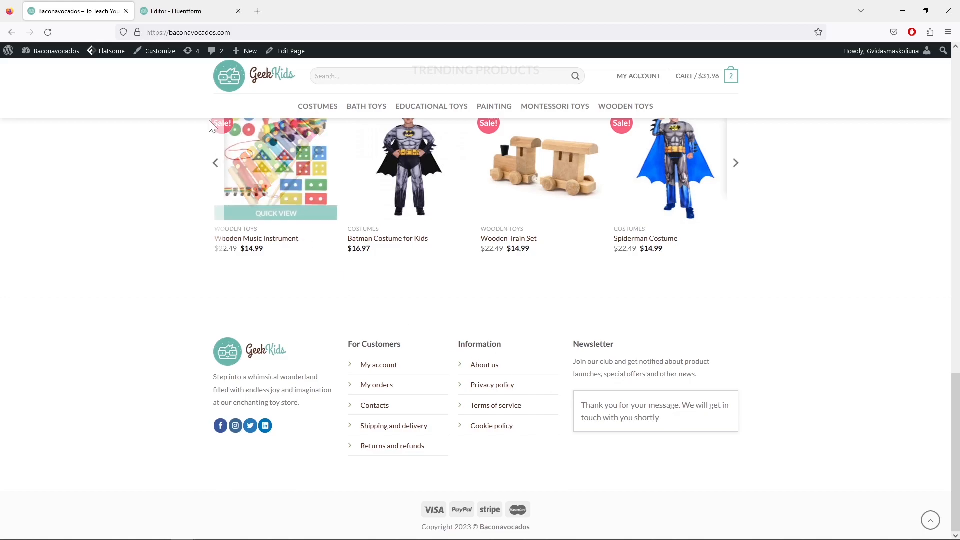
Step: Set the subscription form's confirmation message to "Thank you for joining our club!" and save the form settings
{"action": "left_click", "coordinate": [176, 12]}
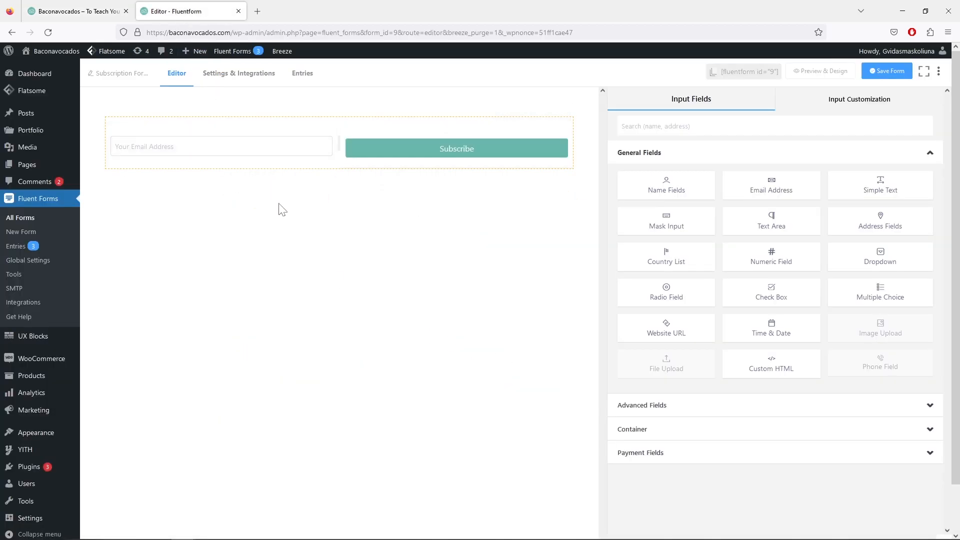
{"action": "mouse_move", "coordinate": [287, 142]}
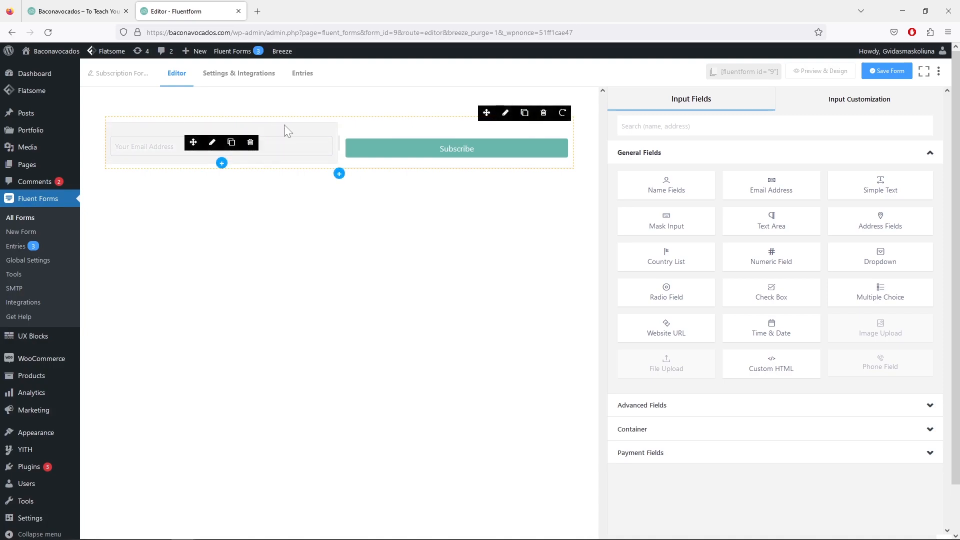
{"action": "left_click", "coordinate": [246, 80]}
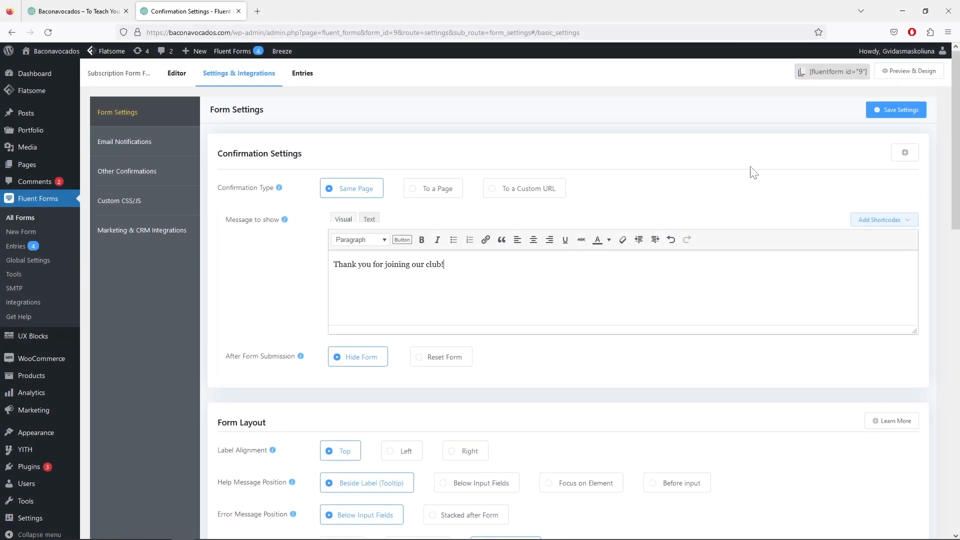
{"action": "left_click", "coordinate": [886, 113]}
Step: Open the entries of Subscription Form Footer (#9), select them all and export them as CSV
{"action": "left_click", "coordinate": [30, 233]}
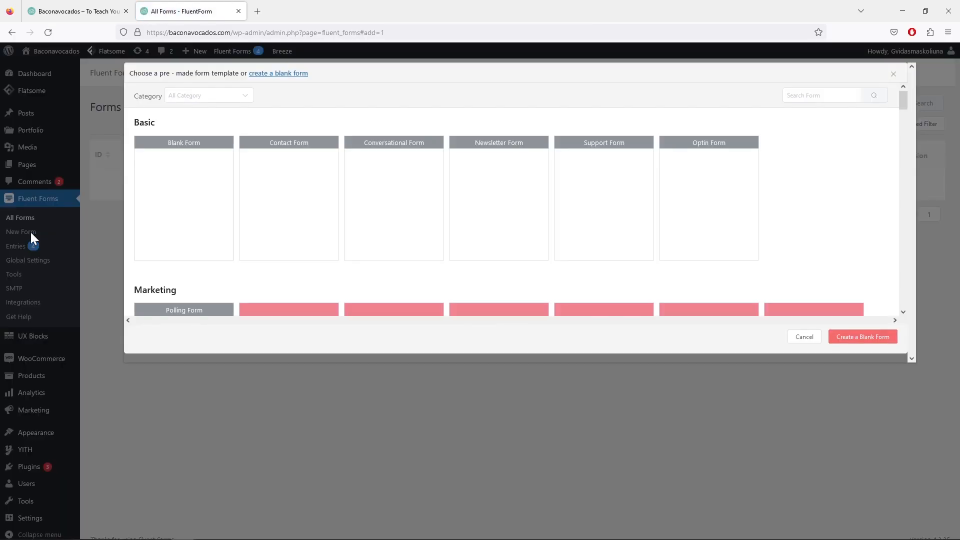
{"action": "left_click", "coordinate": [893, 74]}
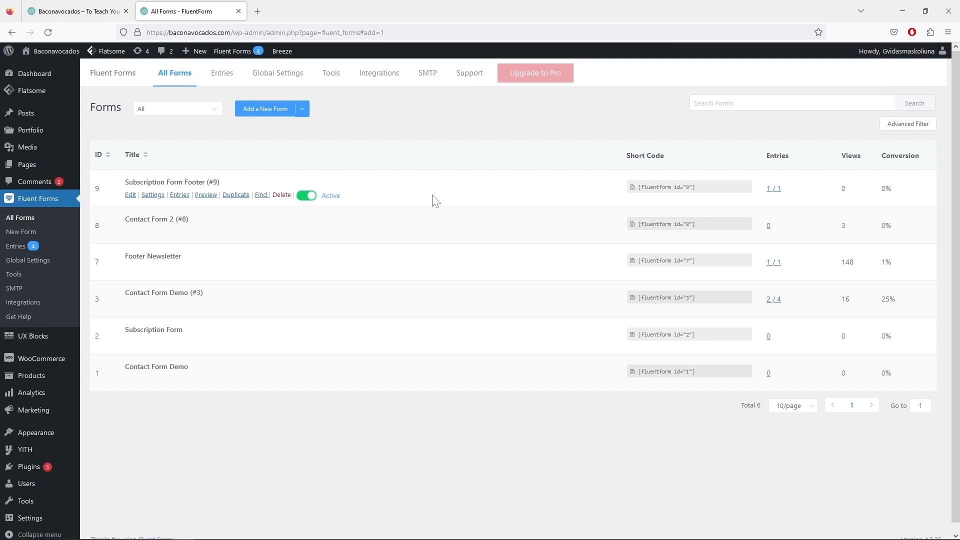
{"action": "left_click", "coordinate": [30, 218]}
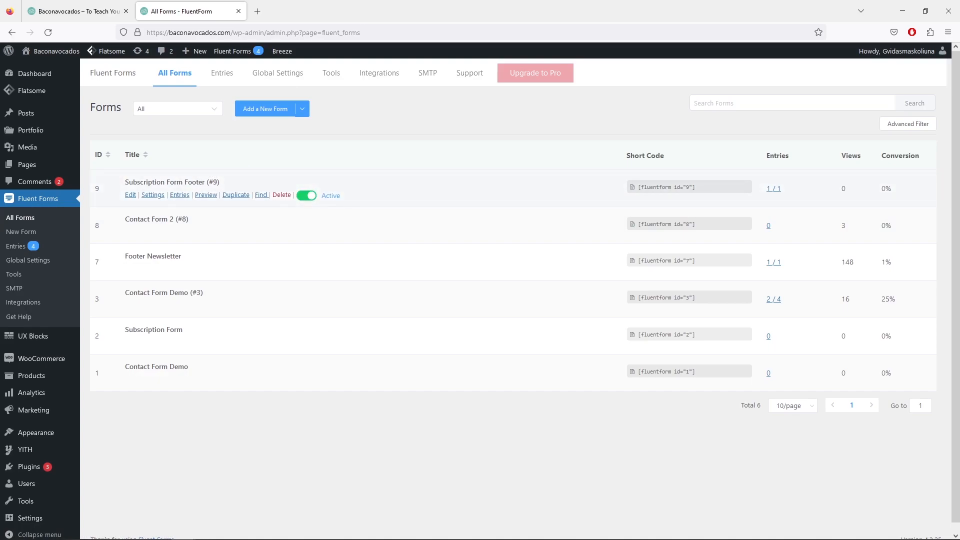
{"action": "left_click", "coordinate": [778, 193]}
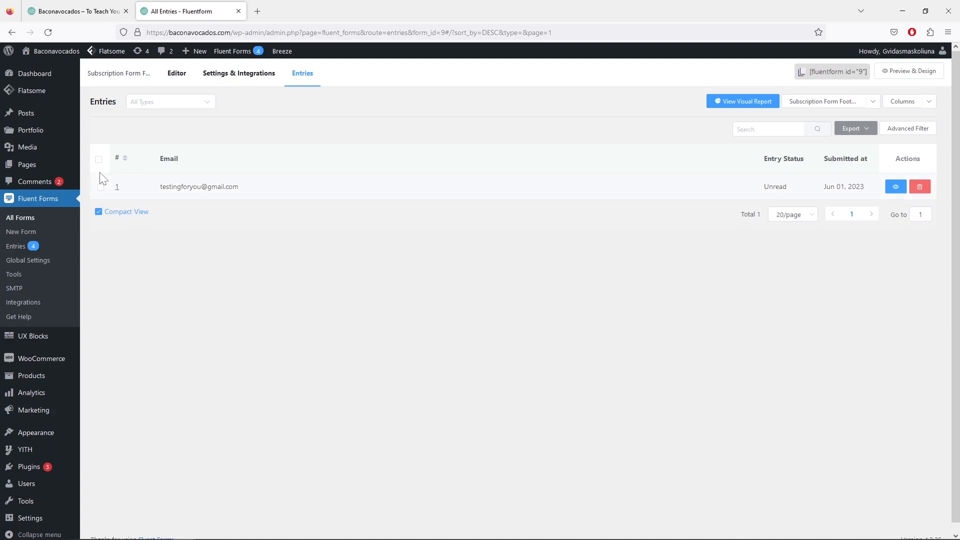
{"action": "left_click", "coordinate": [99, 159]}
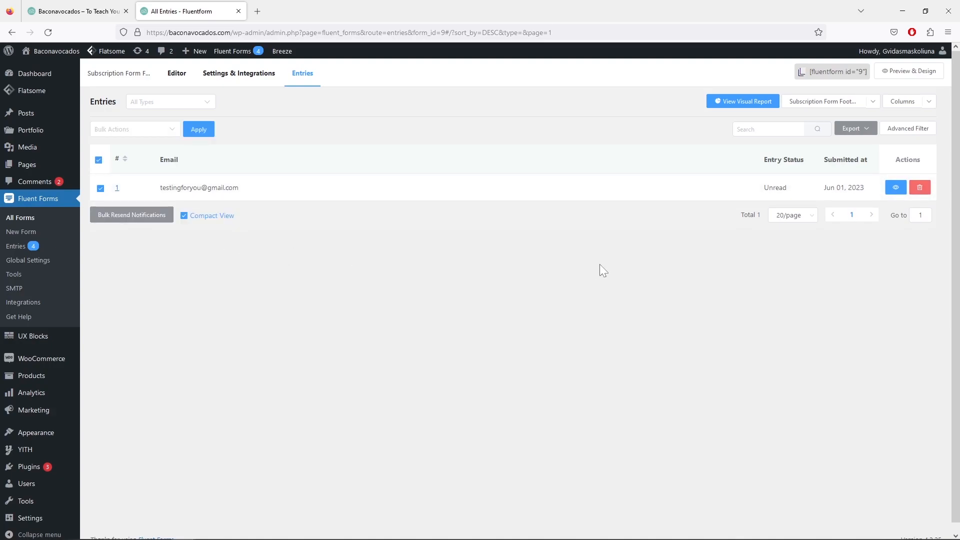
{"action": "left_click", "coordinate": [861, 129]}
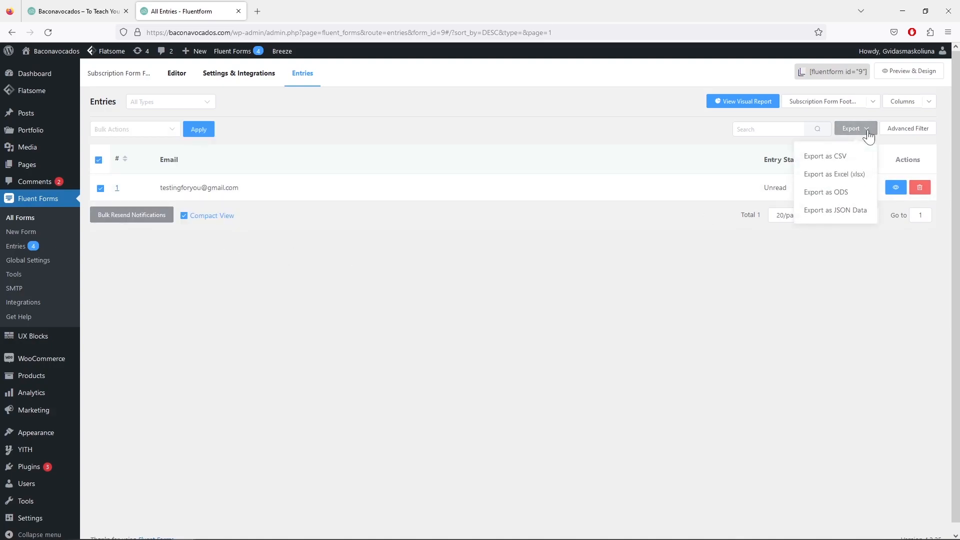
{"action": "left_click", "coordinate": [851, 158]}
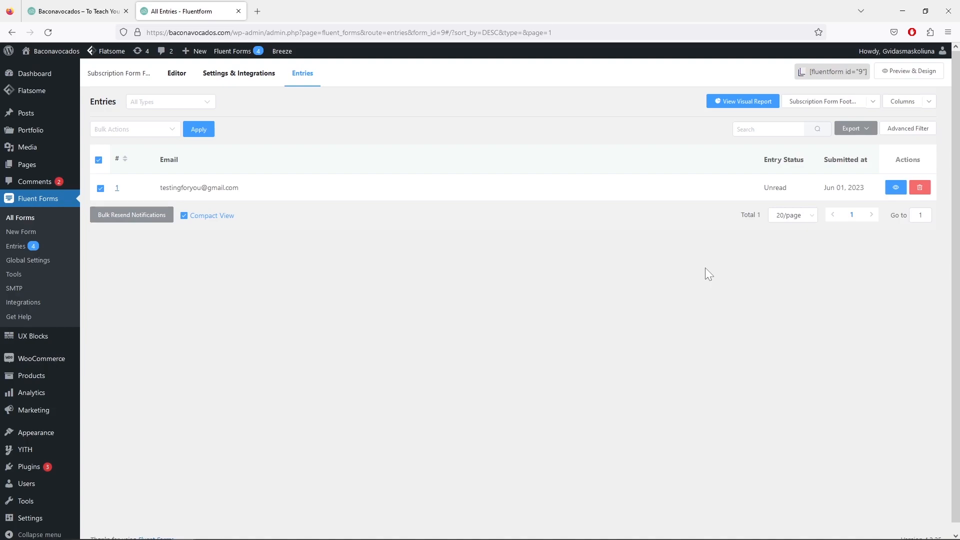
Step: Close the forms tab, reload the storefront and review the whole home page from the hero banner to the footer
{"action": "left_click", "coordinate": [238, 11]}
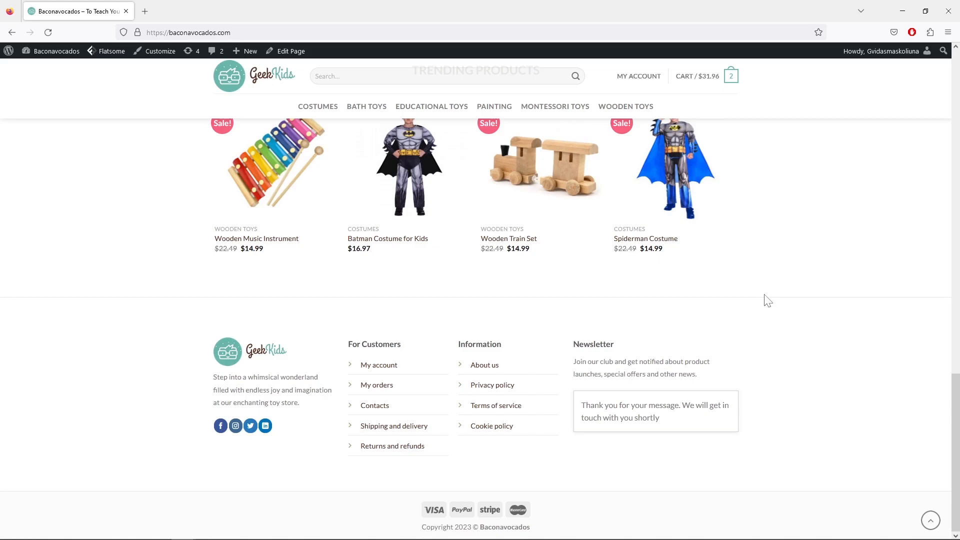
{"action": "left_click", "coordinate": [48, 32]}
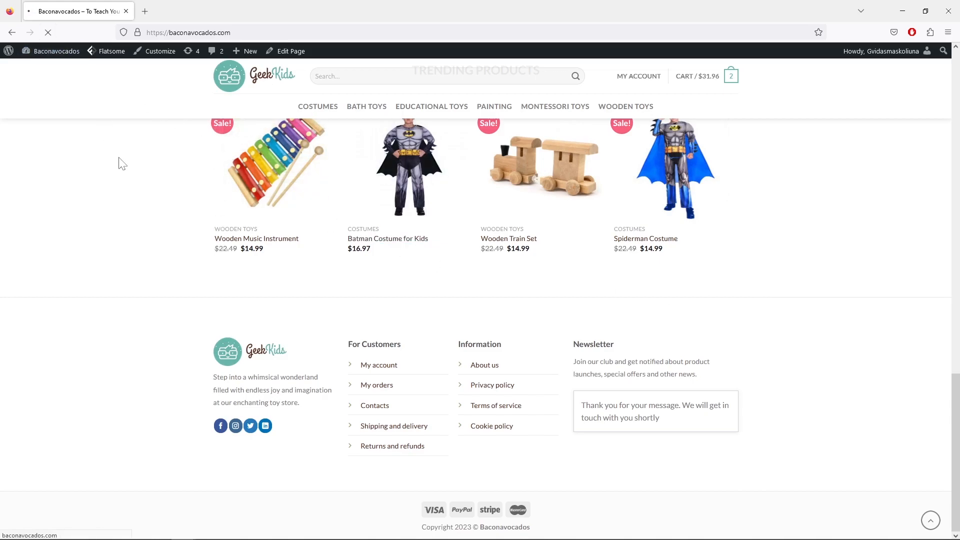
{"action": "scroll", "coordinate": [712, 416], "scroll_direction": "down", "scroll_amount": 3}
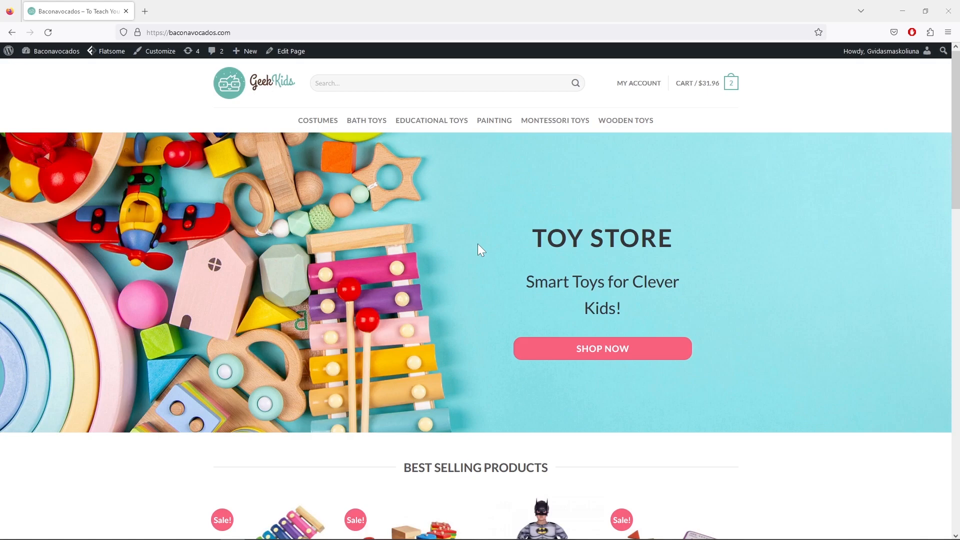
{"action": "scroll", "coordinate": [473, 247], "scroll_direction": "down", "scroll_amount": 7}
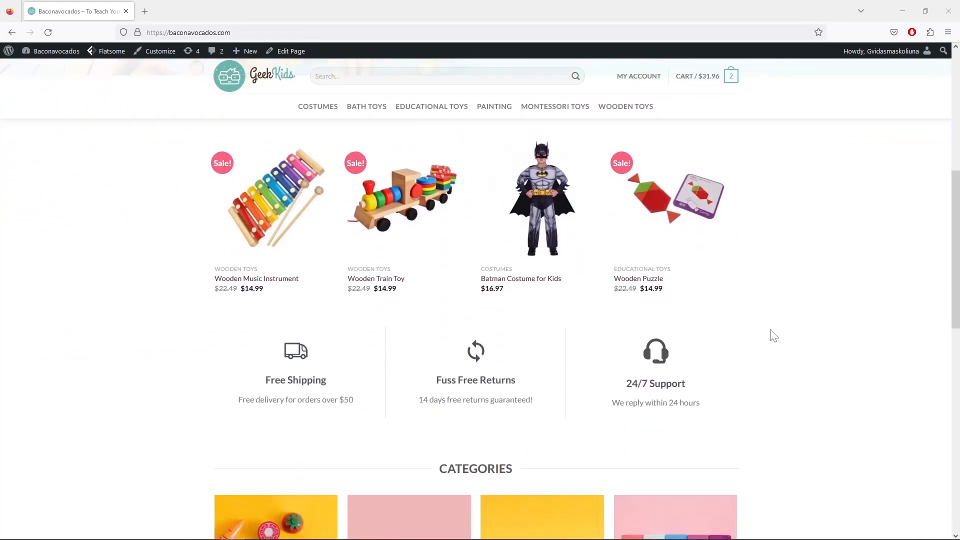
{"action": "scroll", "coordinate": [774, 336], "scroll_direction": "down", "scroll_amount": 4}
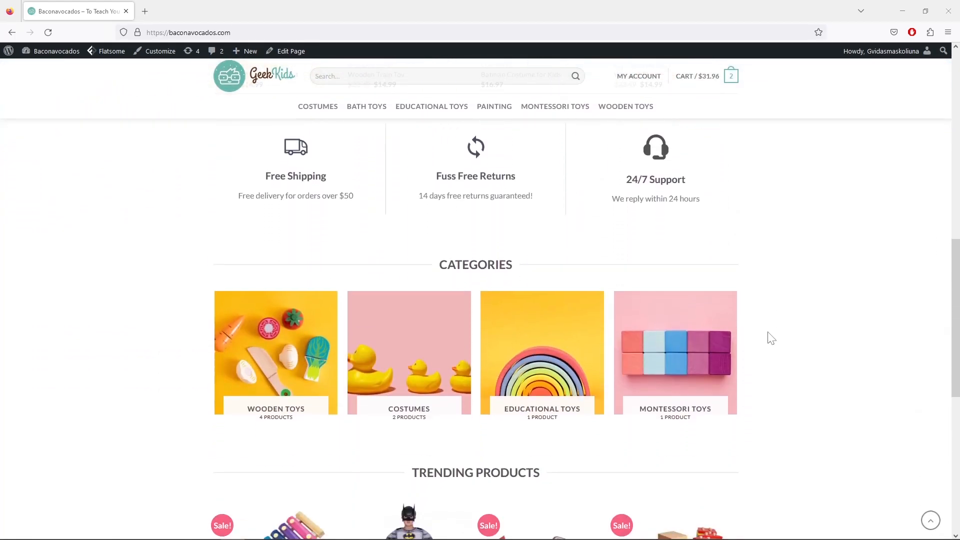
{"action": "scroll", "coordinate": [771, 339], "scroll_direction": "down", "scroll_amount": 6}
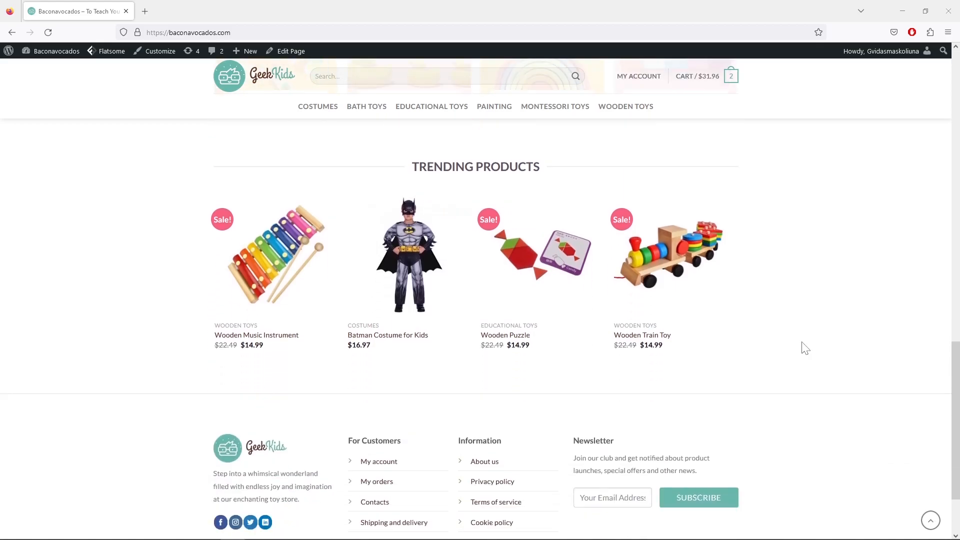
{"action": "scroll", "coordinate": [806, 349], "scroll_direction": "down", "scroll_amount": 1}
{"action": "scroll", "coordinate": [806, 348], "scroll_direction": "down", "scroll_amount": 1}
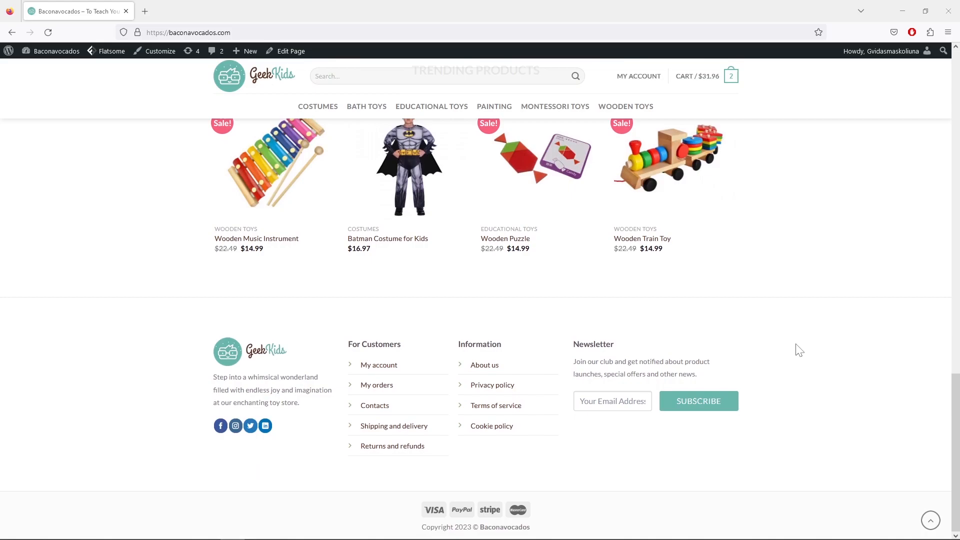
{"action": "scroll", "coordinate": [799, 350], "scroll_direction": "up", "scroll_amount": 10}
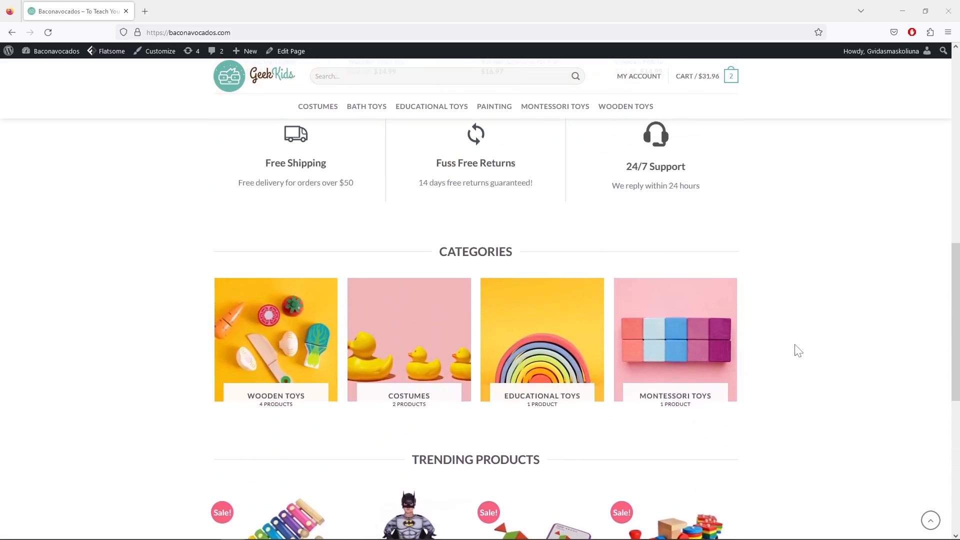
{"action": "scroll", "coordinate": [799, 350], "scroll_direction": "up", "scroll_amount": 5}
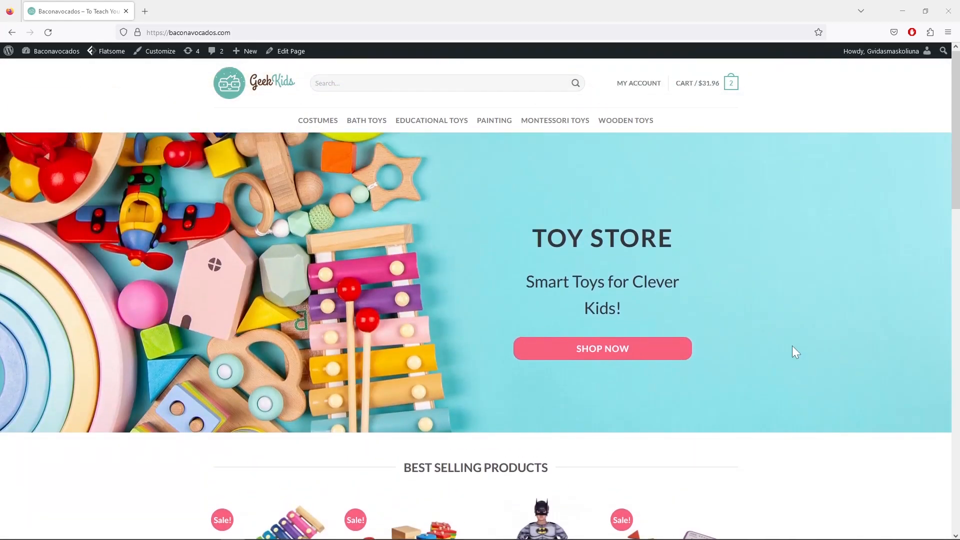
{"action": "scroll", "coordinate": [796, 352], "scroll_direction": "down", "scroll_amount": 10}
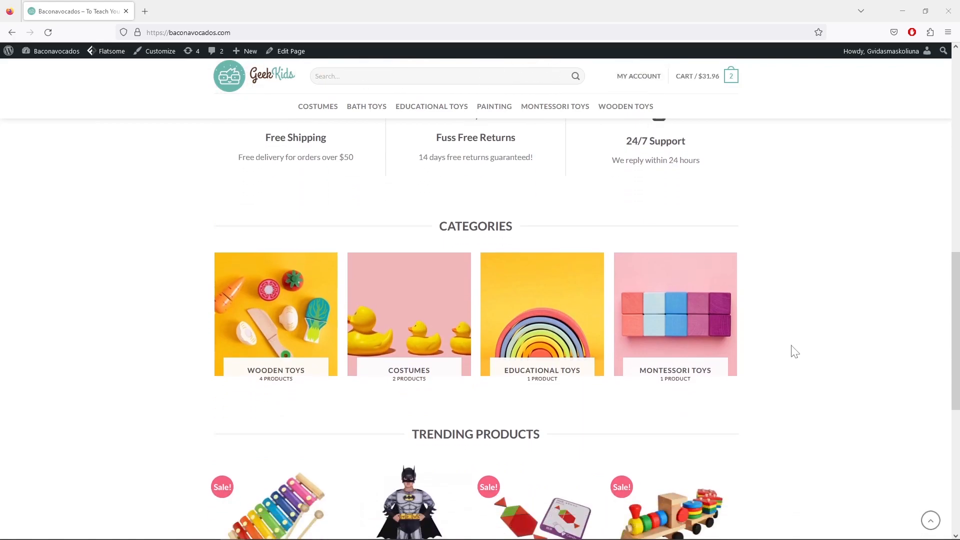
{"action": "scroll", "coordinate": [795, 352], "scroll_direction": "down", "scroll_amount": 2}
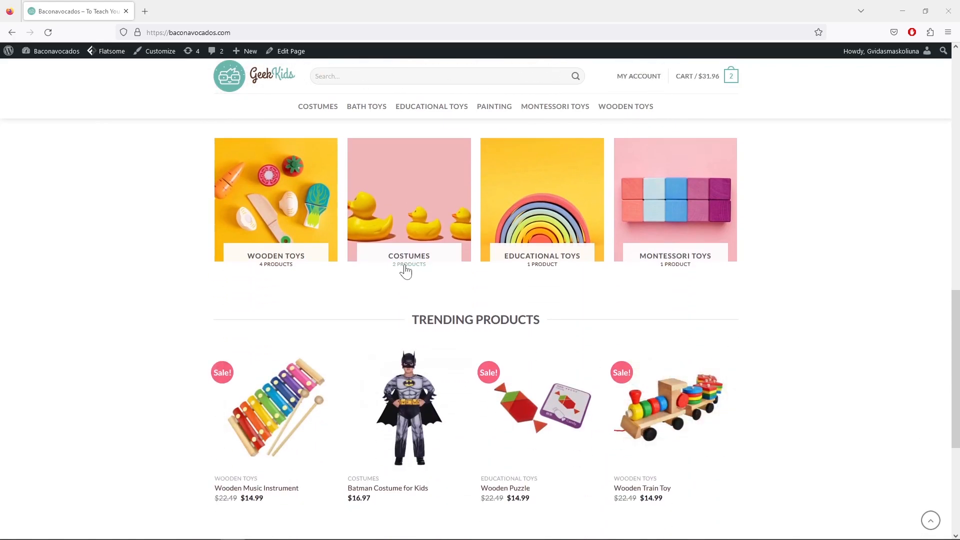
Step: View the Costumes category page, go to the site's widget settings and expand the Shop Sidebar area
{"action": "left_click", "coordinate": [415, 269]}
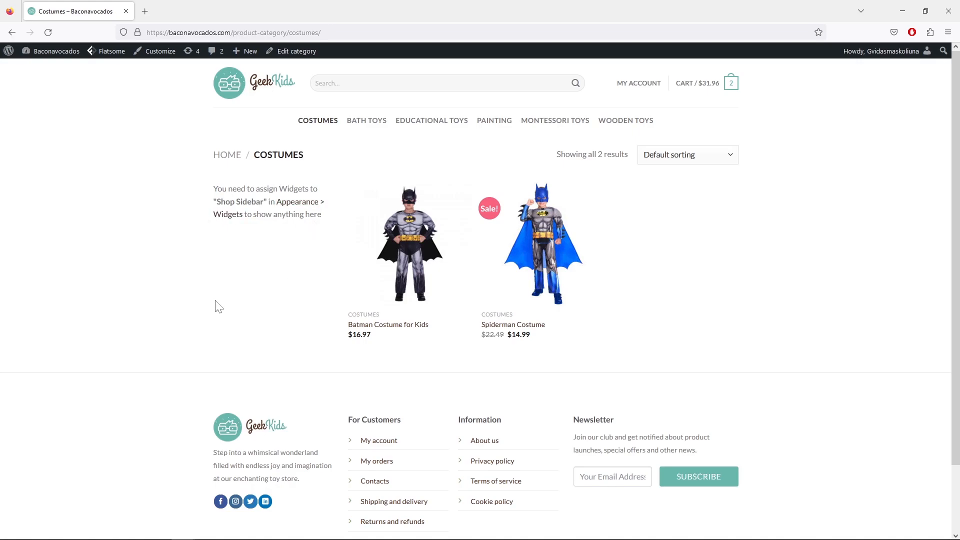
{"action": "left_click", "coordinate": [38, 70]}
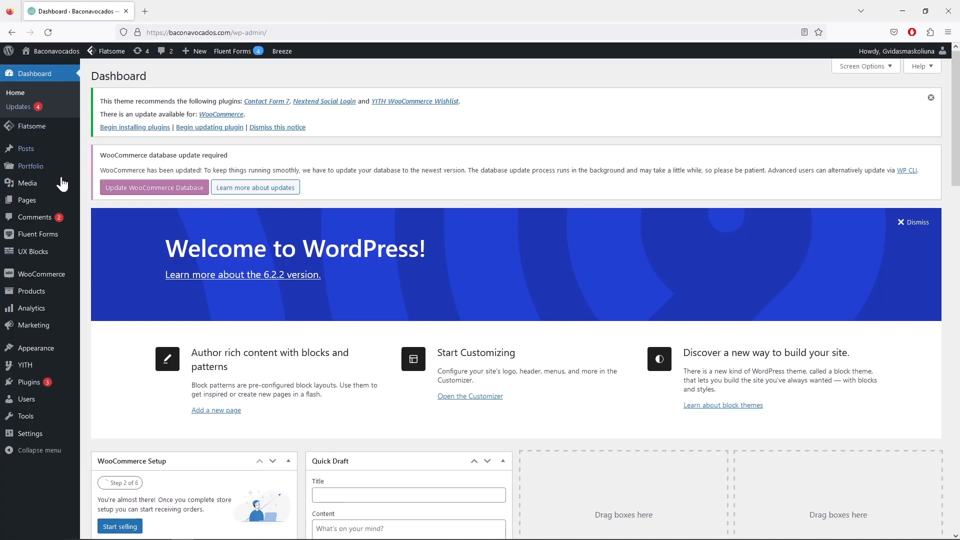
{"action": "mouse_move", "coordinate": [64, 353]}
{"action": "left_click", "coordinate": [102, 382]}
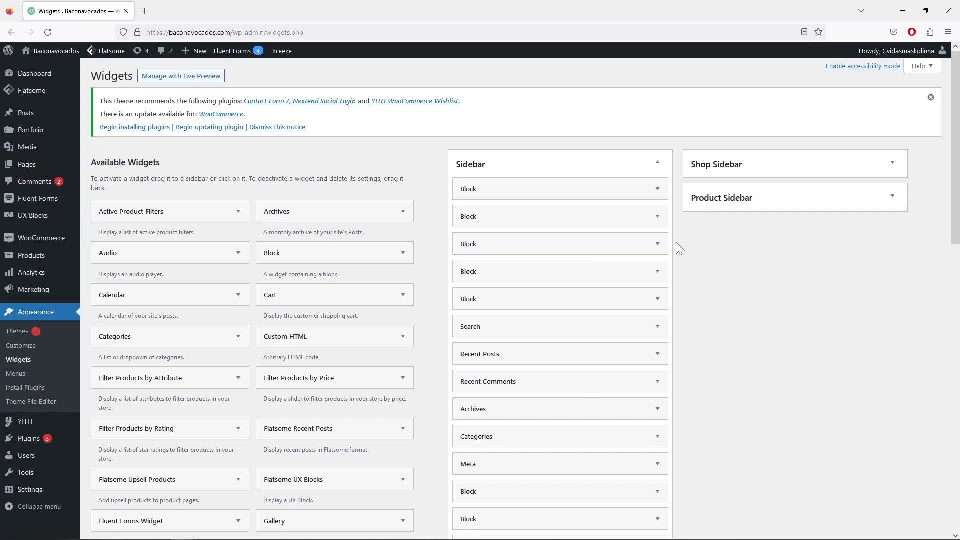
{"action": "left_click", "coordinate": [774, 172]}
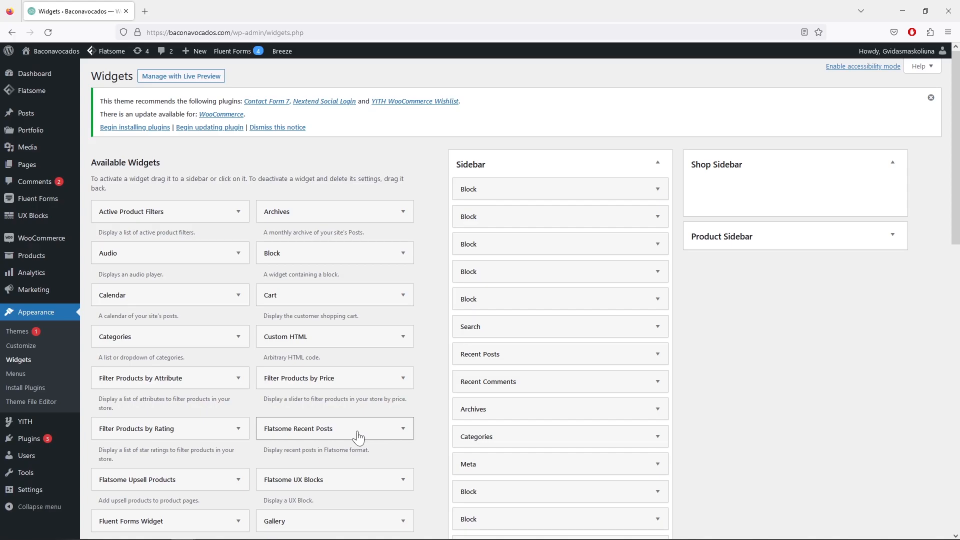
Step: Add the Product Categories widget to the Shop Sidebar with its default options and collapse it
{"action": "scroll", "coordinate": [418, 401], "scroll_direction": "down", "scroll_amount": 2}
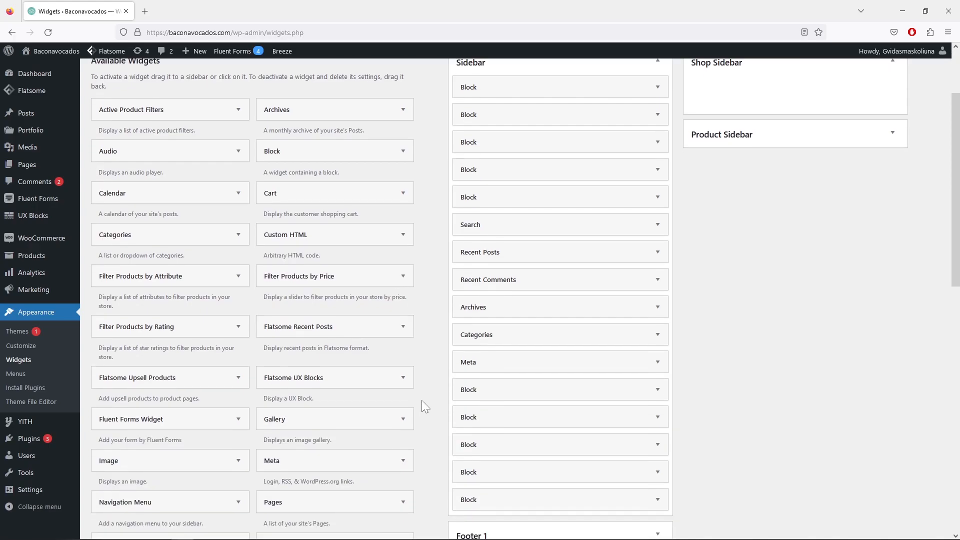
{"action": "scroll", "coordinate": [423, 400], "scroll_direction": "down", "scroll_amount": 3}
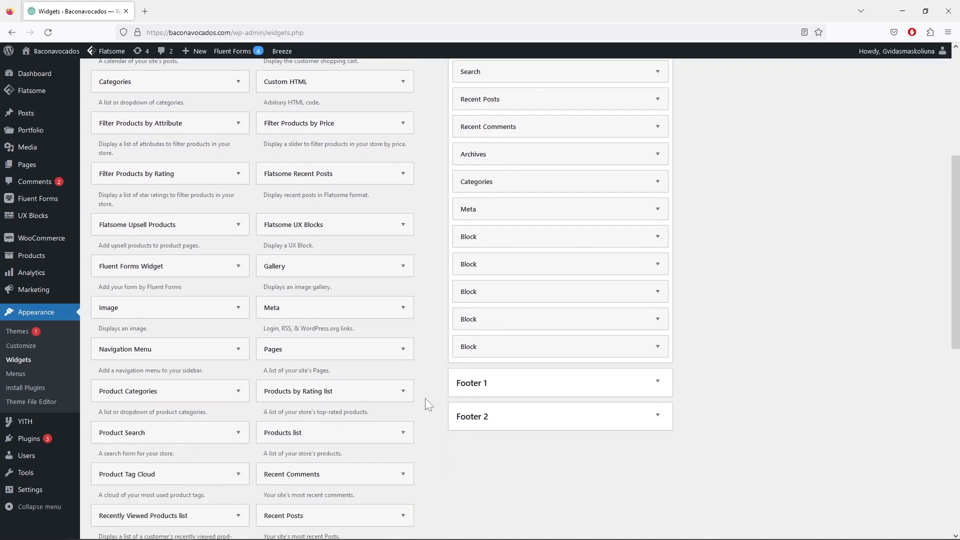
{"action": "left_click", "coordinate": [199, 398]}
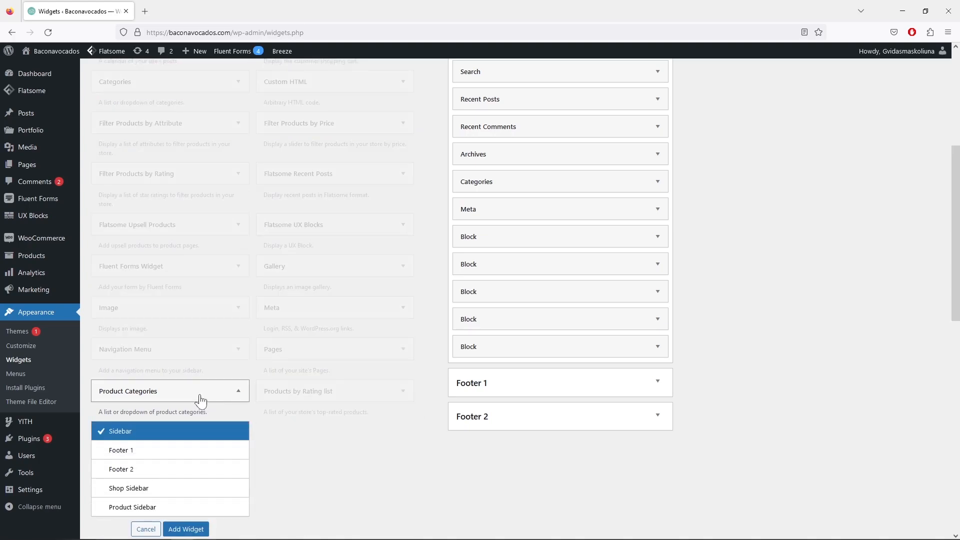
{"action": "left_click", "coordinate": [148, 490]}
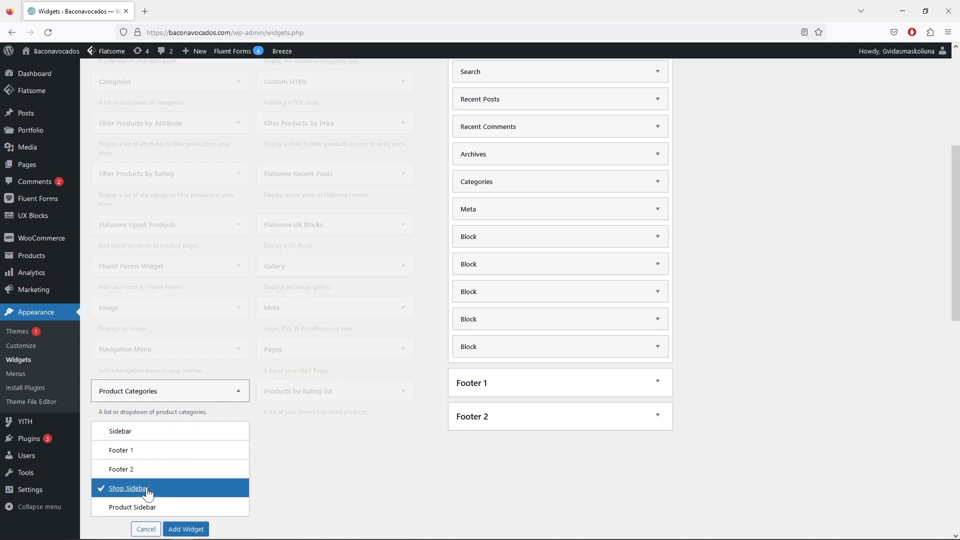
{"action": "left_click", "coordinate": [193, 528]}
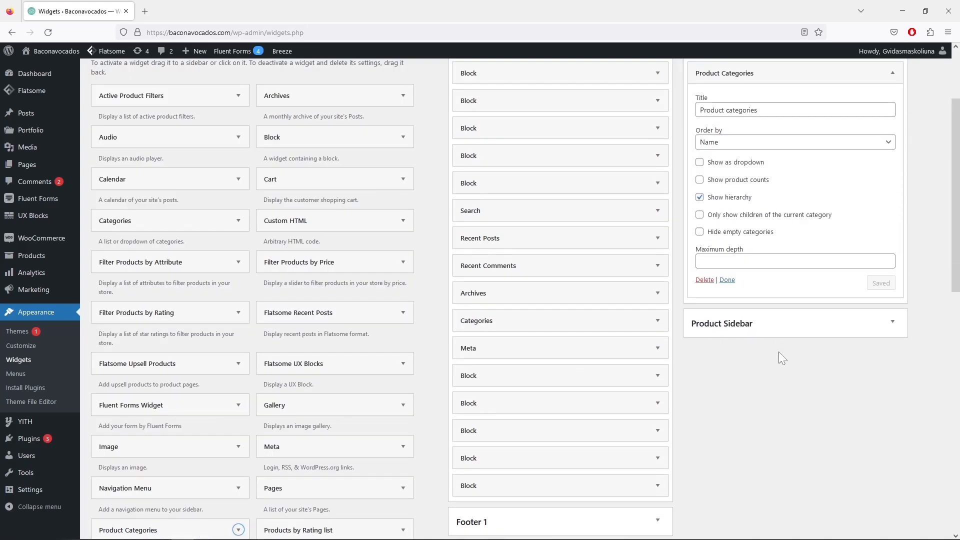
{"action": "scroll", "coordinate": [779, 352], "scroll_direction": "up", "scroll_amount": 3}
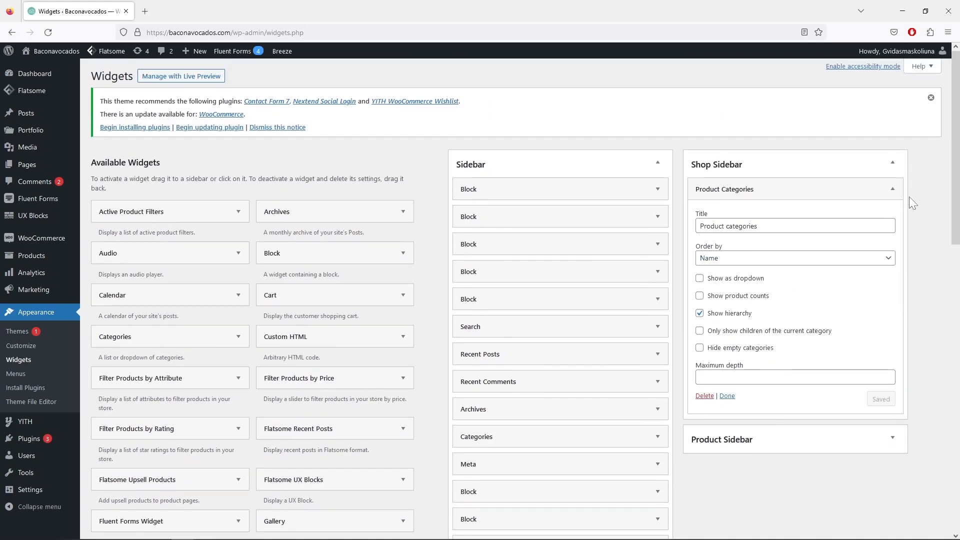
{"action": "left_click", "coordinate": [892, 189]}
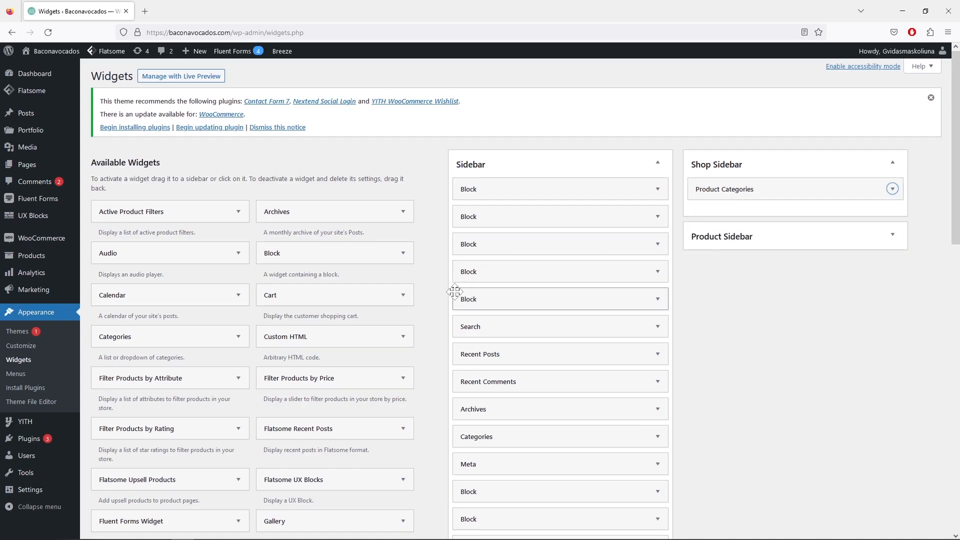
Step: Add the Recently Viewed Products list widget to the Shop Sidebar with its default options and collapse it
{"action": "scroll", "coordinate": [429, 293], "scroll_direction": "down", "scroll_amount": 3}
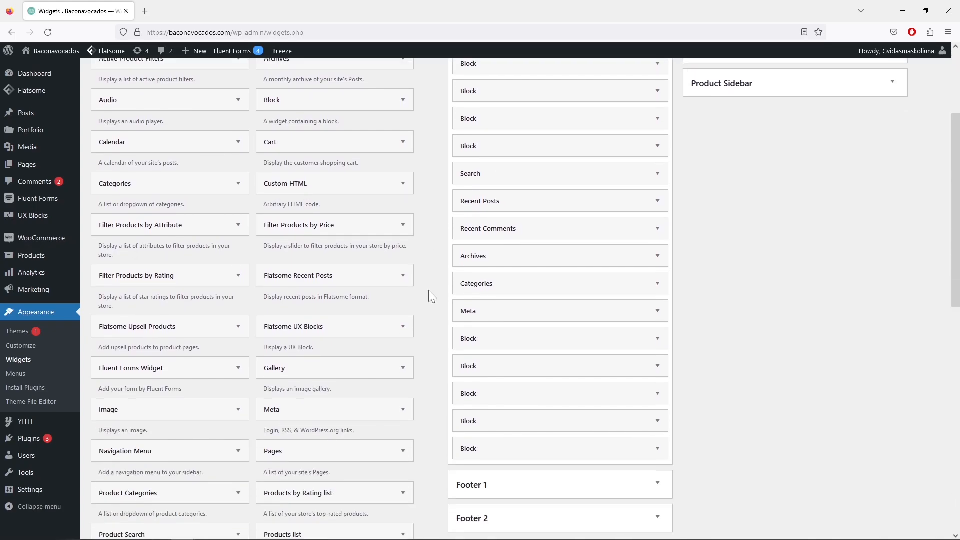
{"action": "scroll", "coordinate": [429, 293], "scroll_direction": "down", "scroll_amount": 3}
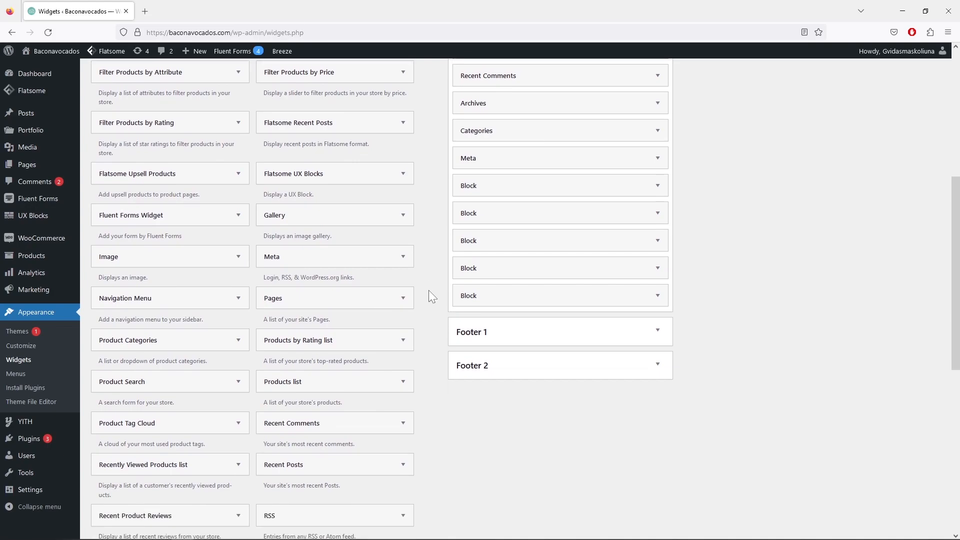
{"action": "scroll", "coordinate": [429, 293], "scroll_direction": "down", "scroll_amount": 3}
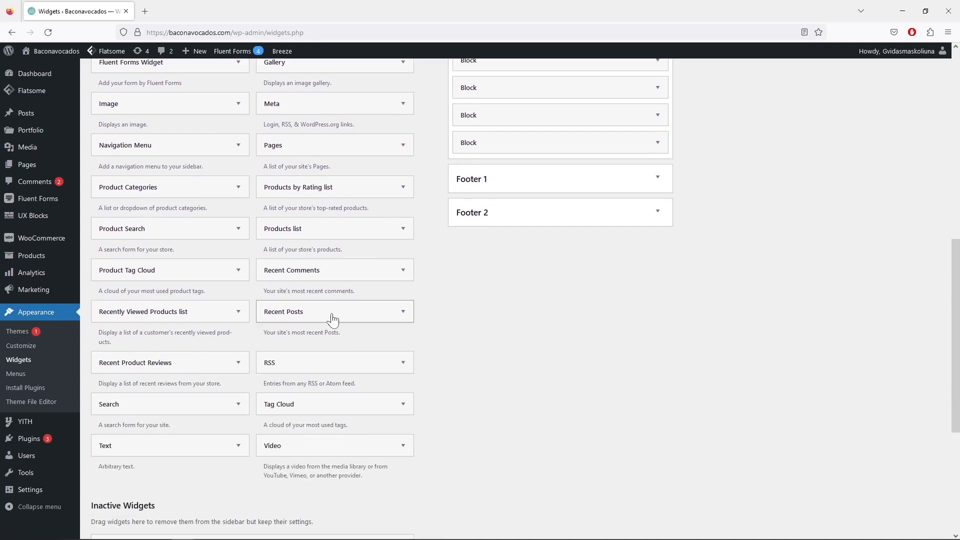
{"action": "left_click", "coordinate": [237, 312]}
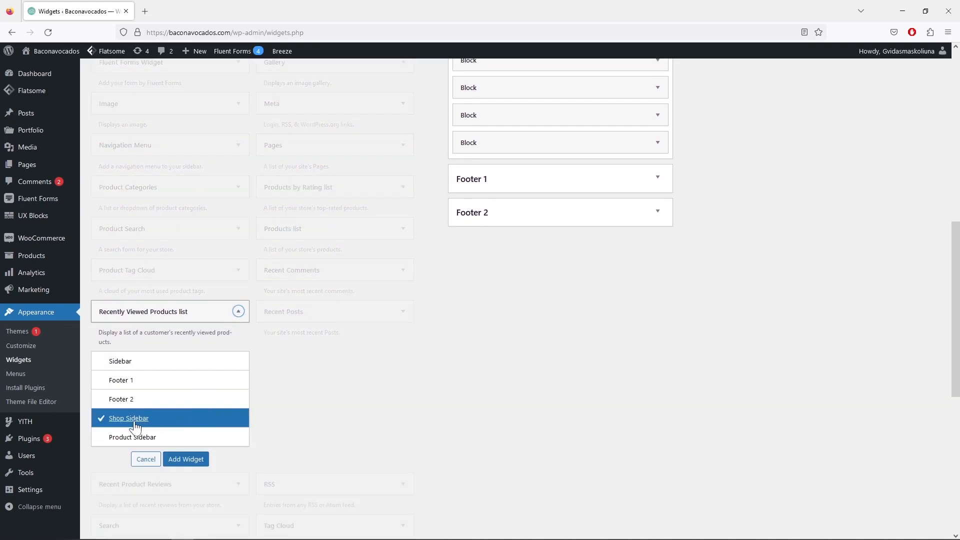
{"action": "left_click", "coordinate": [188, 459]}
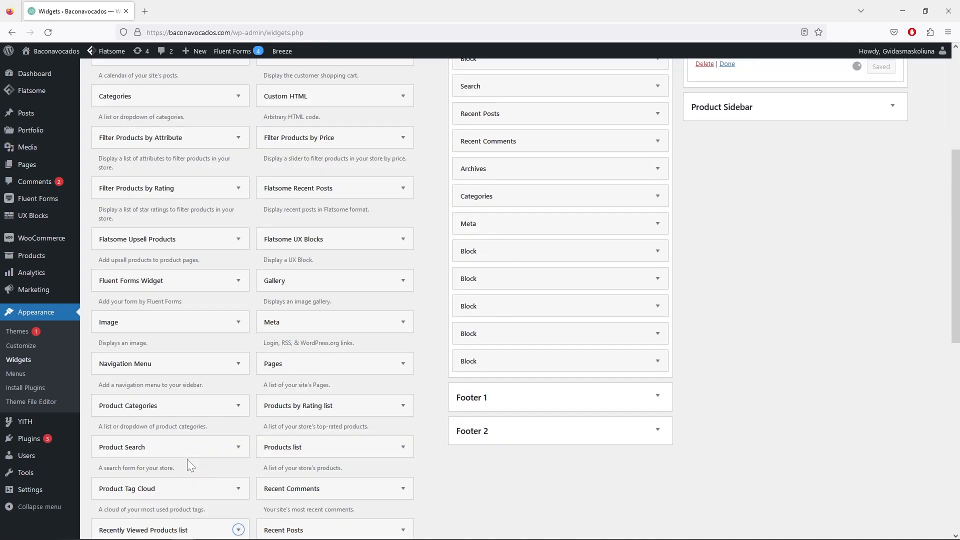
{"action": "scroll", "coordinate": [759, 261], "scroll_direction": "up", "scroll_amount": 4}
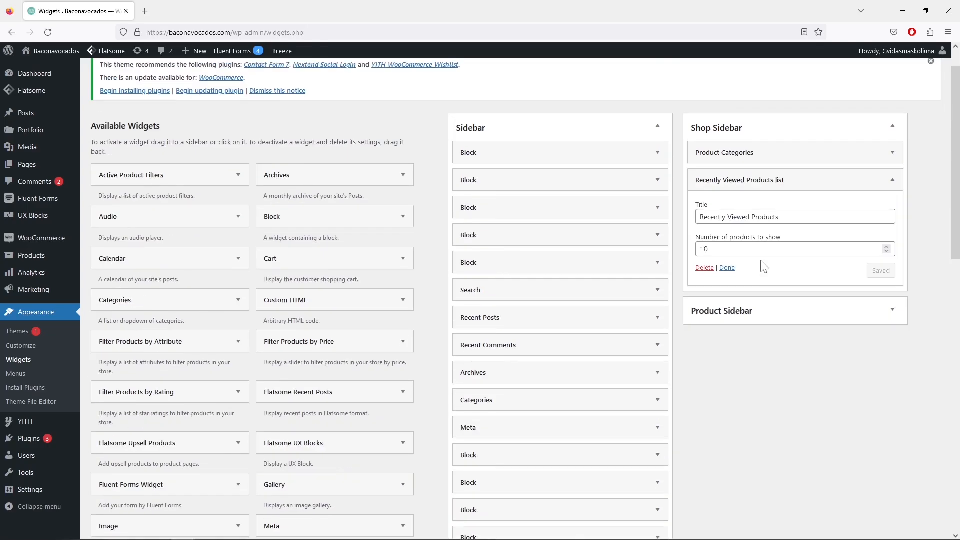
{"action": "left_click", "coordinate": [892, 179]}
{"action": "scroll", "coordinate": [879, 212], "scroll_direction": "down", "scroll_amount": 13}
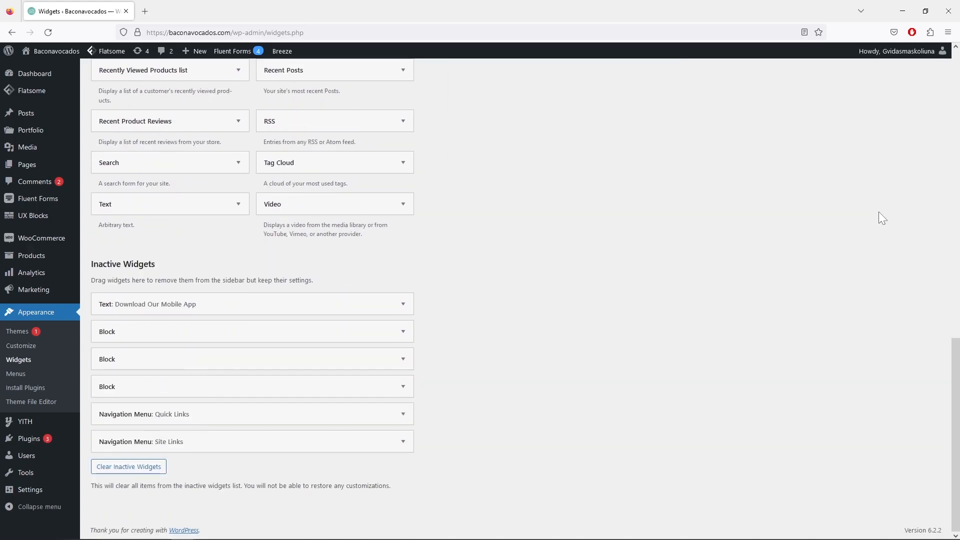
{"action": "scroll", "coordinate": [826, 209], "scroll_direction": "up", "scroll_amount": 13}
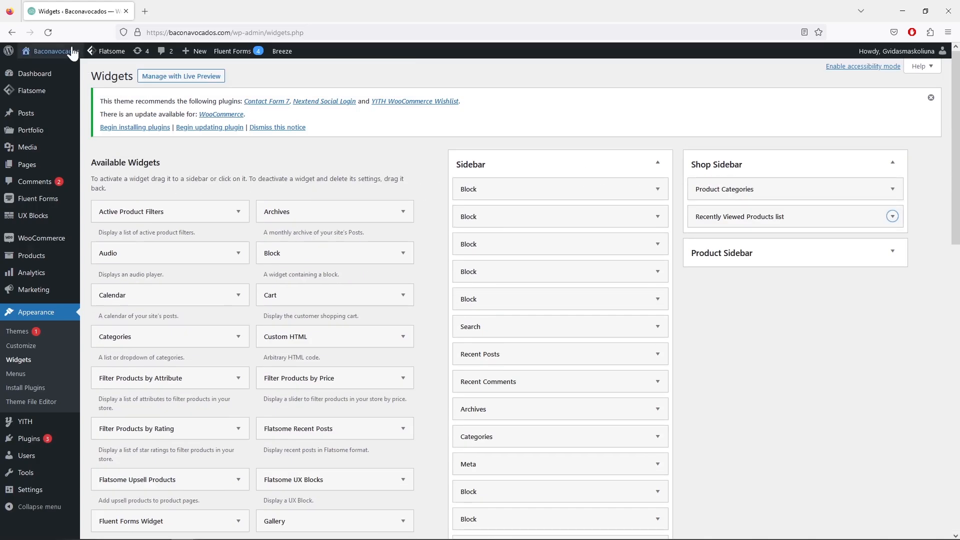
Step: Check the shop sidebar on the storefront by visiting Costumes, the Batman Costume for Kids product and Educational Toys
{"action": "mouse_move", "coordinate": [56, 50]}
{"action": "left_click", "coordinate": [42, 70]}
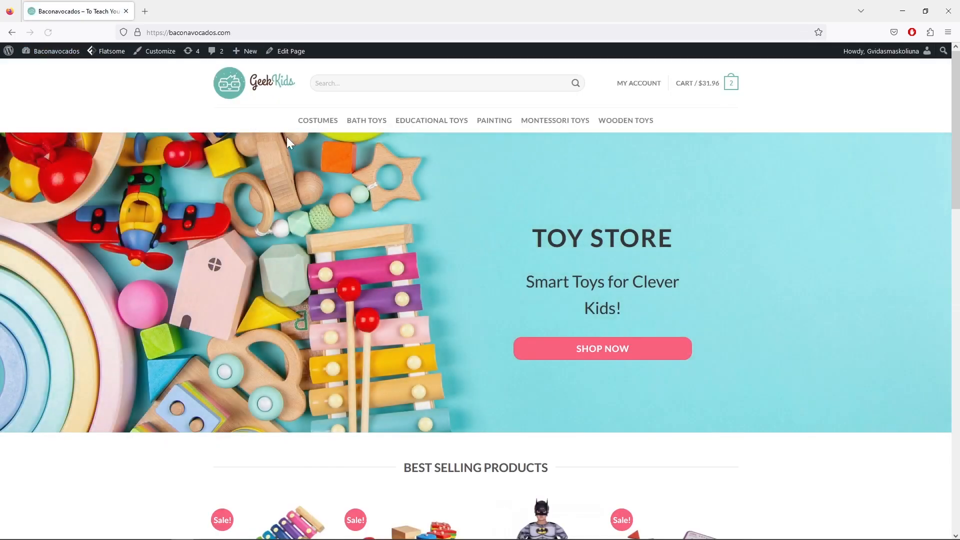
{"action": "left_click", "coordinate": [318, 124]}
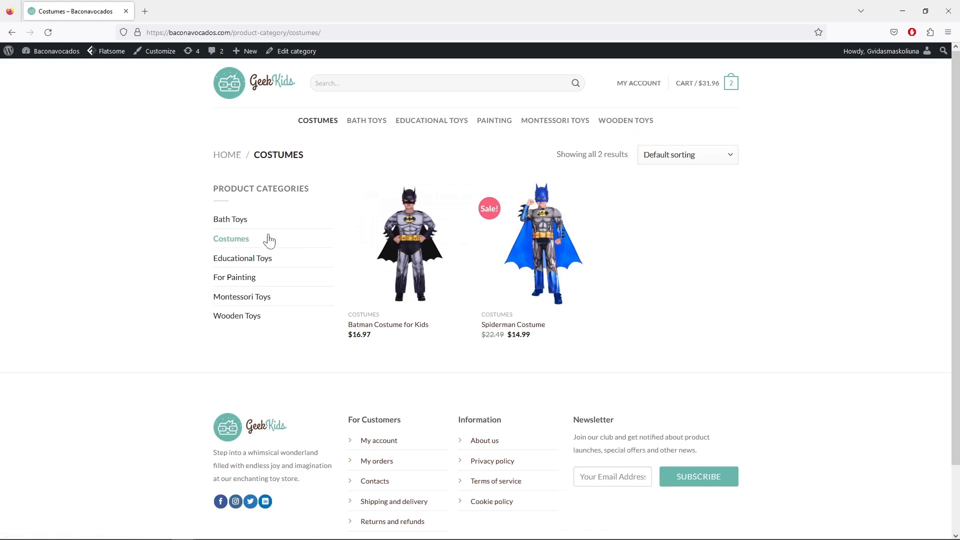
{"action": "left_click", "coordinate": [426, 258]}
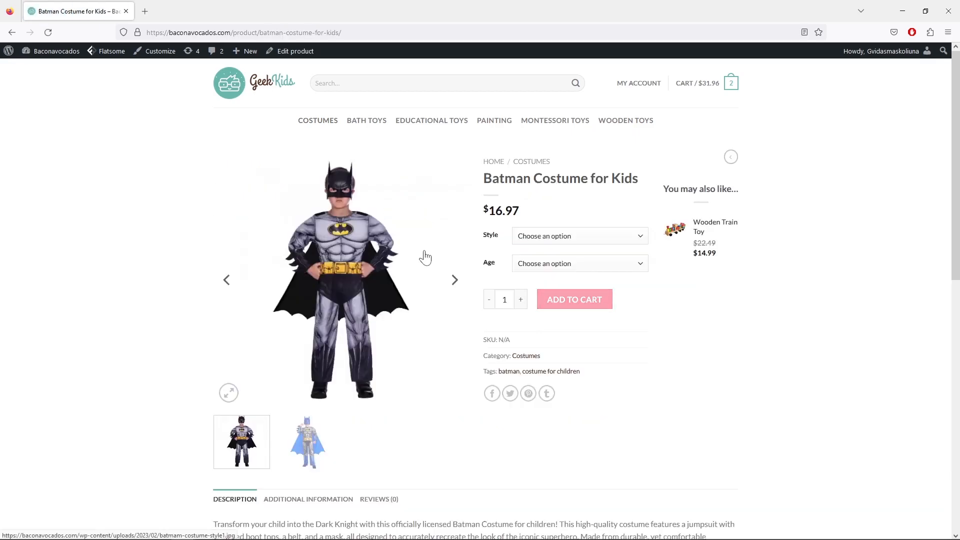
{"action": "left_click", "coordinate": [443, 129]}
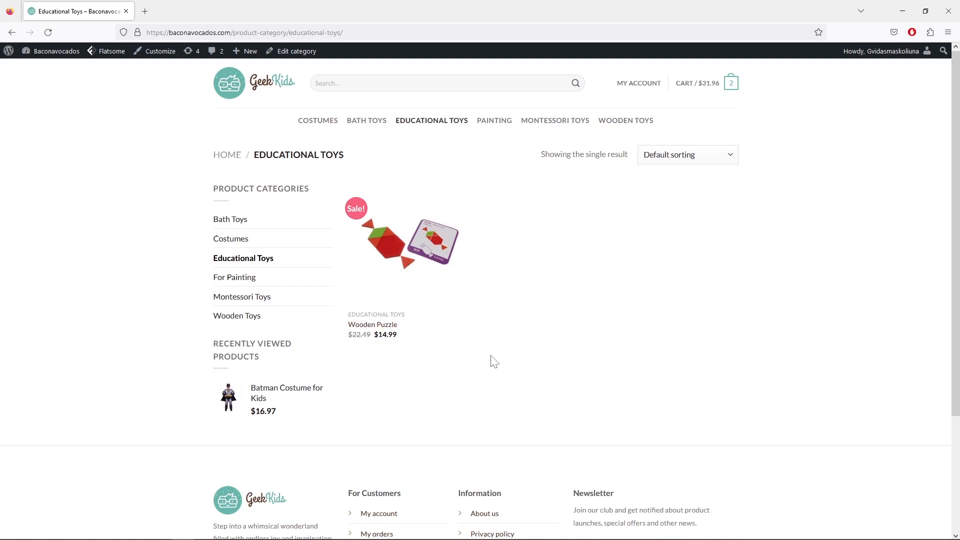
Step: Open the WooCommerce Accounts & Privacy settings and review the guest checkout, account creation and personal data options
{"action": "mouse_move", "coordinate": [56, 53]}
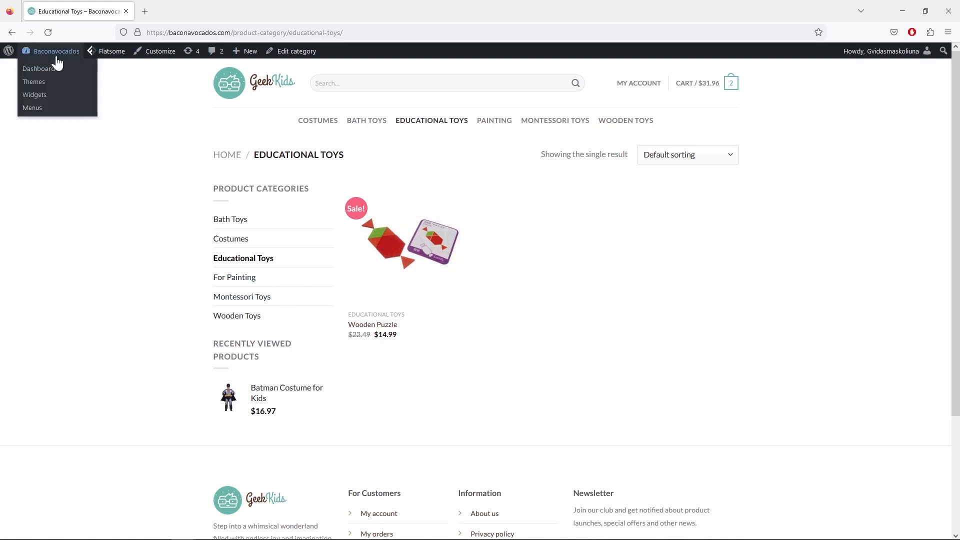
{"action": "left_click", "coordinate": [49, 74]}
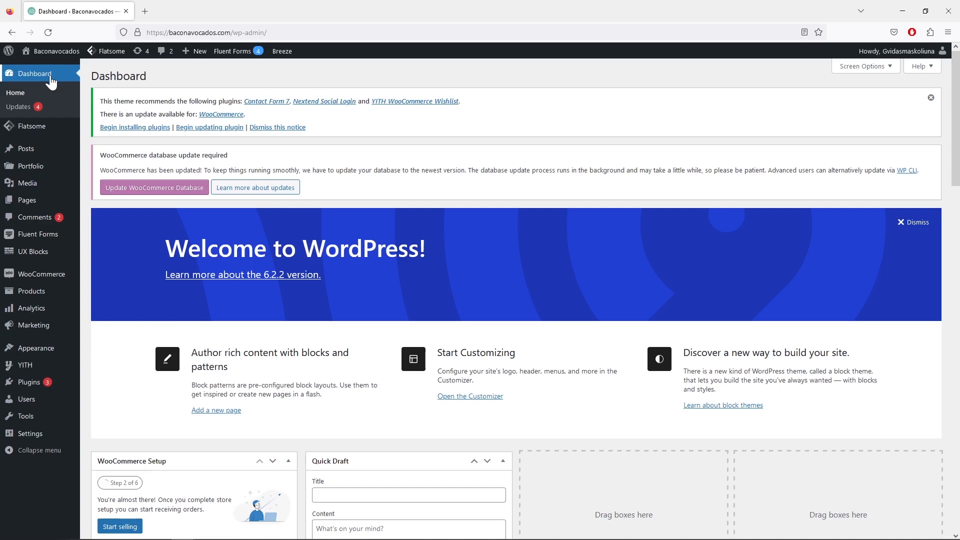
{"action": "mouse_move", "coordinate": [61, 279]}
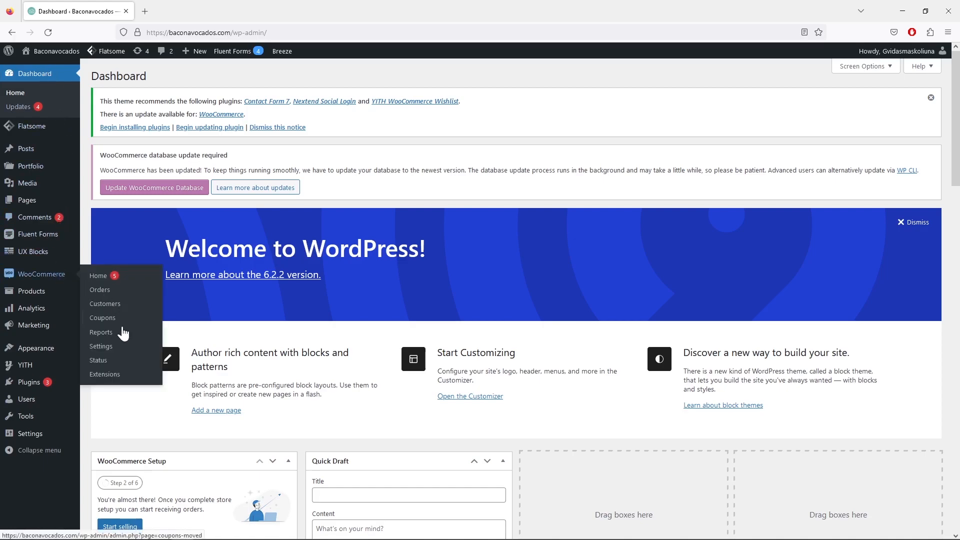
{"action": "left_click", "coordinate": [100, 348]}
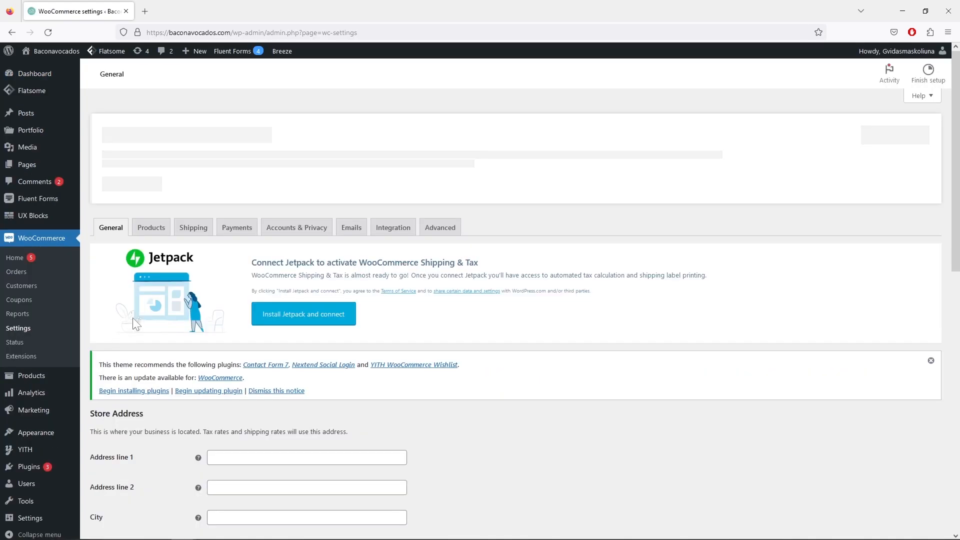
{"action": "left_click", "coordinate": [300, 225]}
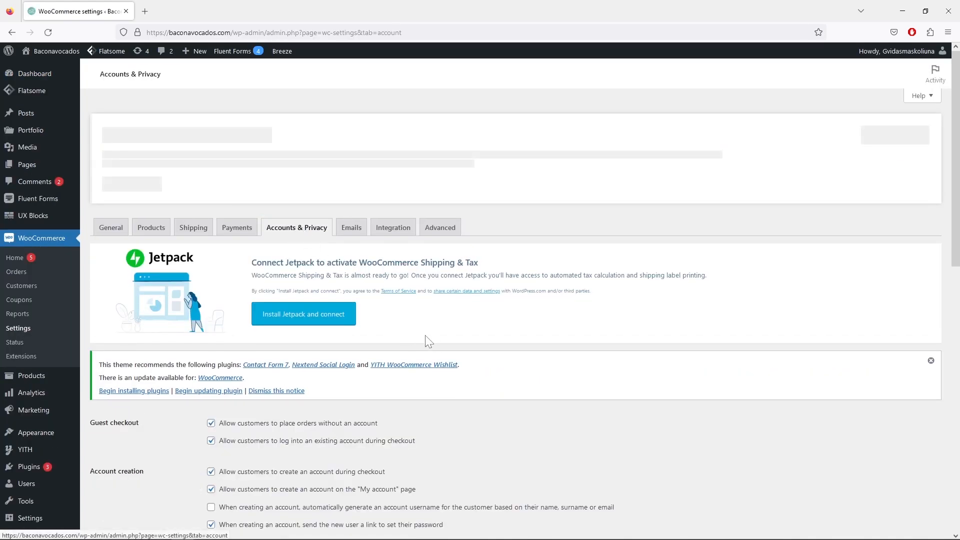
{"action": "scroll", "coordinate": [460, 356], "scroll_direction": "down", "scroll_amount": 4}
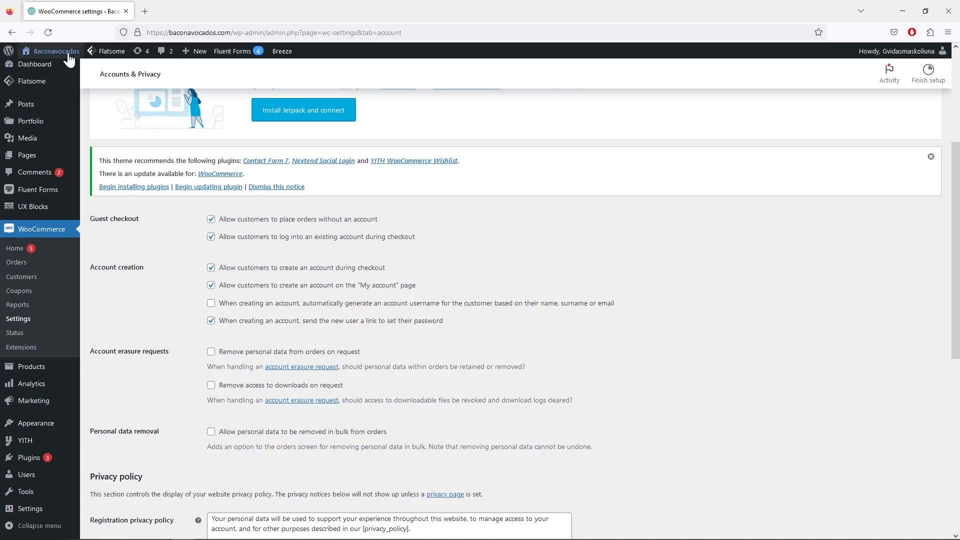
Step: Return to the storefront home page, open the footer's About us link in a new tab and view that page
{"action": "mouse_move", "coordinate": [58, 50]}
{"action": "left_click", "coordinate": [35, 70]}
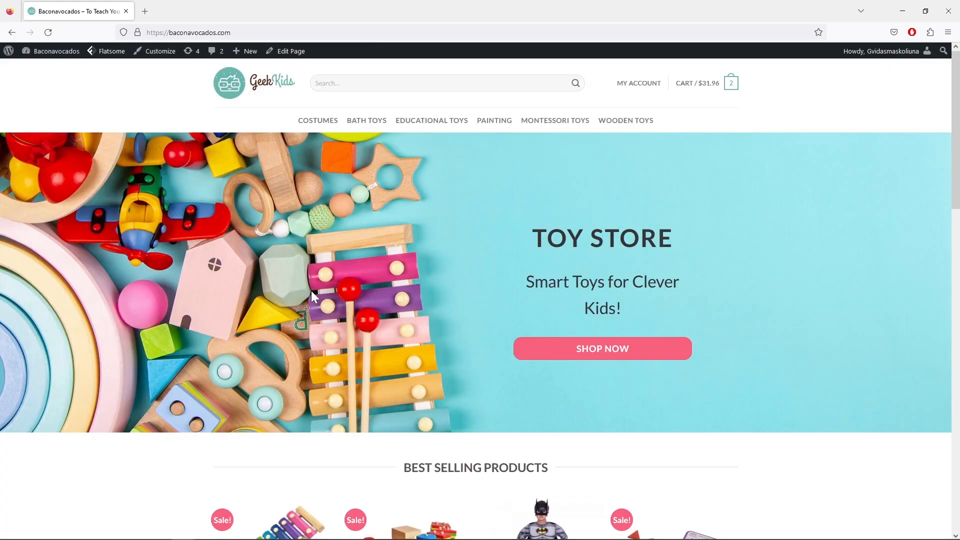
{"action": "scroll", "coordinate": [313, 293], "scroll_direction": "down", "scroll_amount": 18}
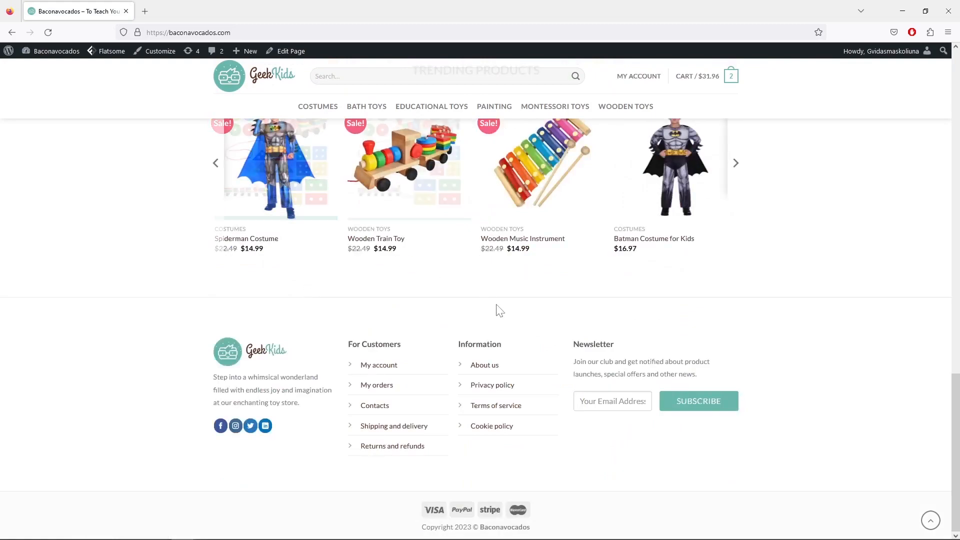
{"action": "right_click", "coordinate": [483, 364]}
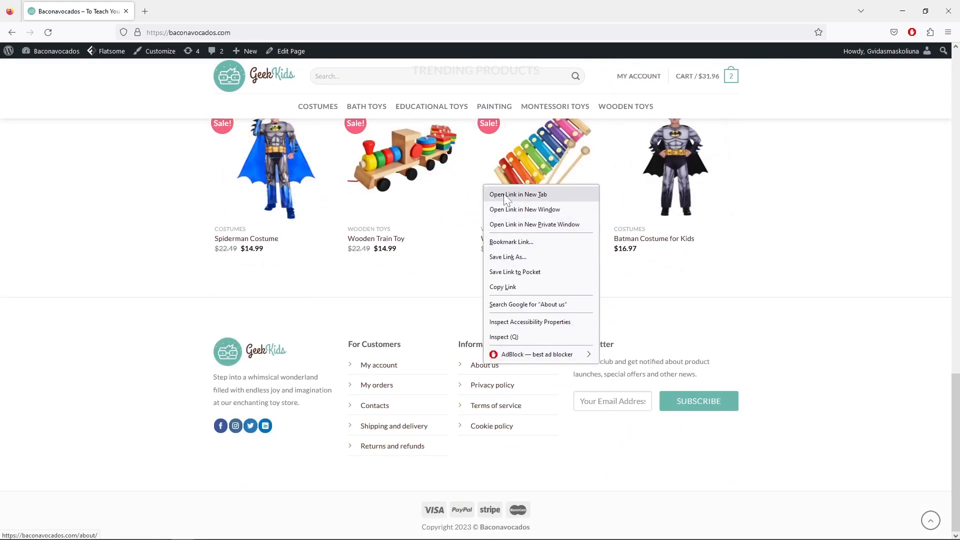
{"action": "left_click", "coordinate": [504, 194]}
{"action": "left_click", "coordinate": [198, 11]}
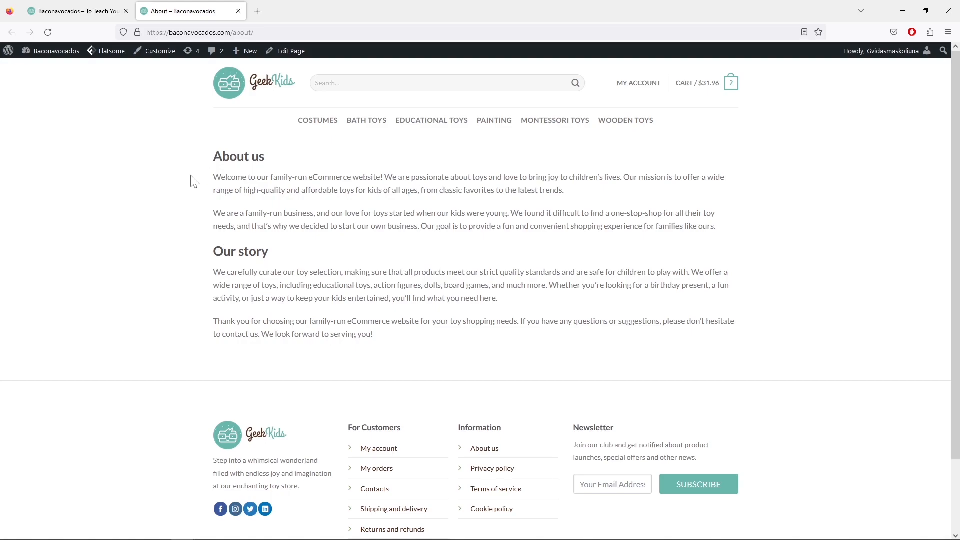
Step: Move the published About page to the trash from the dashboard's page list, keeping its old storefront version open for reference
{"action": "left_click", "coordinate": [73, 11]}
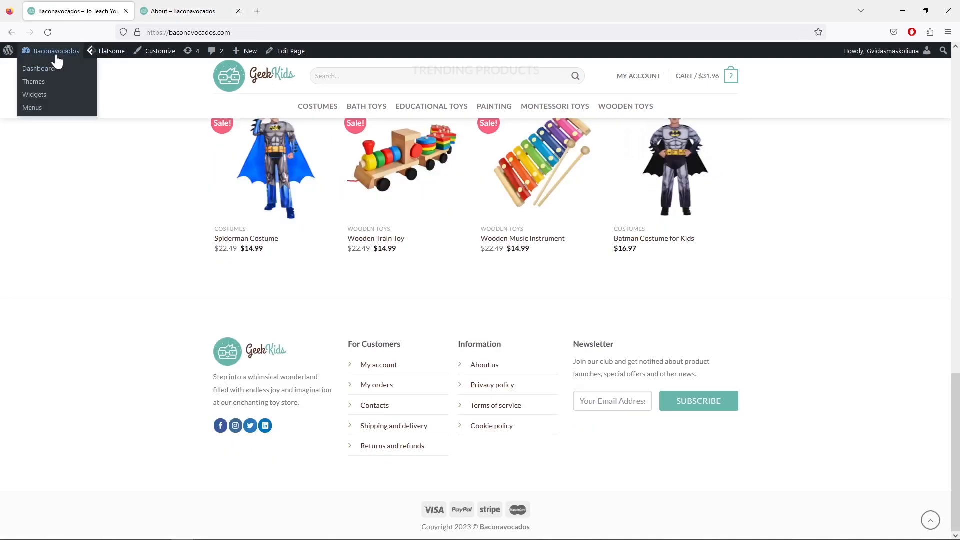
{"action": "left_click", "coordinate": [41, 69]}
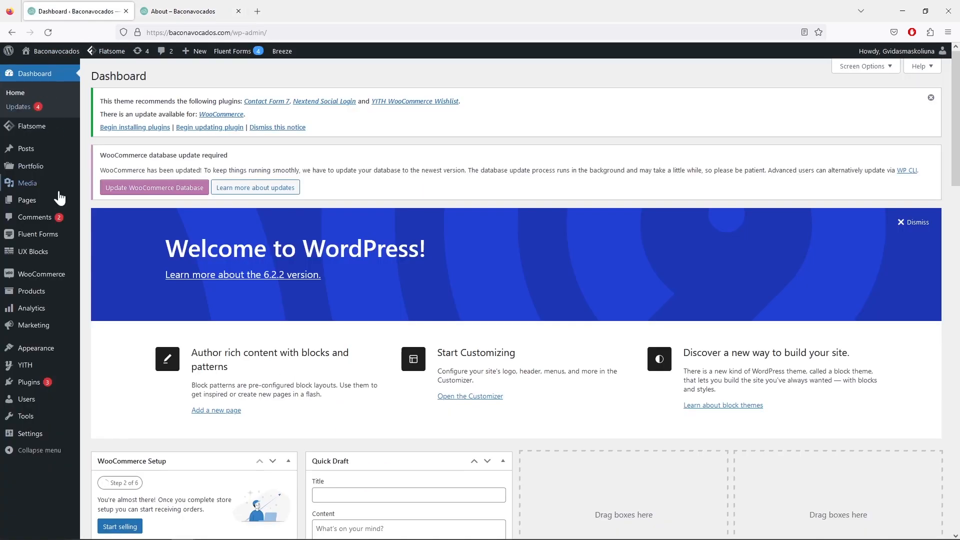
{"action": "left_click", "coordinate": [102, 206]}
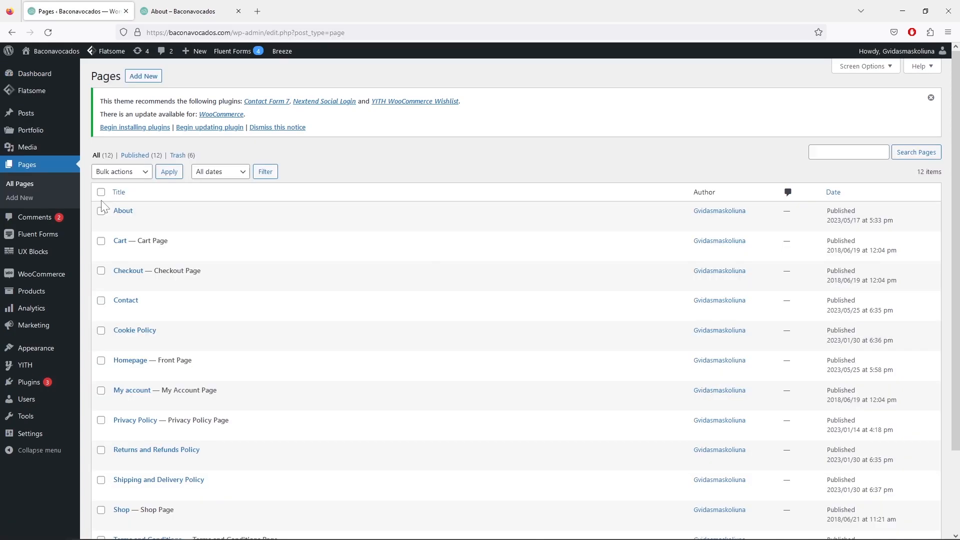
{"action": "mouse_move", "coordinate": [169, 229]}
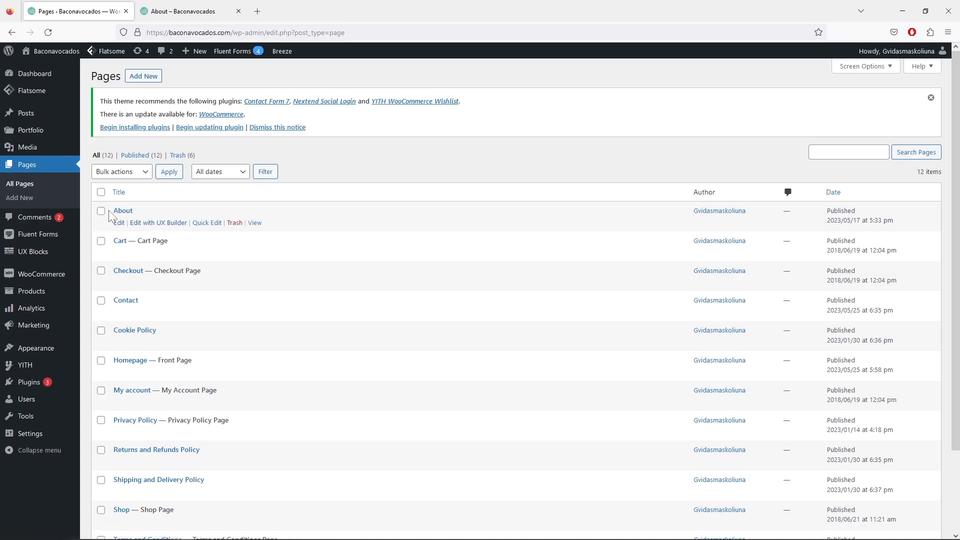
{"action": "left_click", "coordinate": [232, 225]}
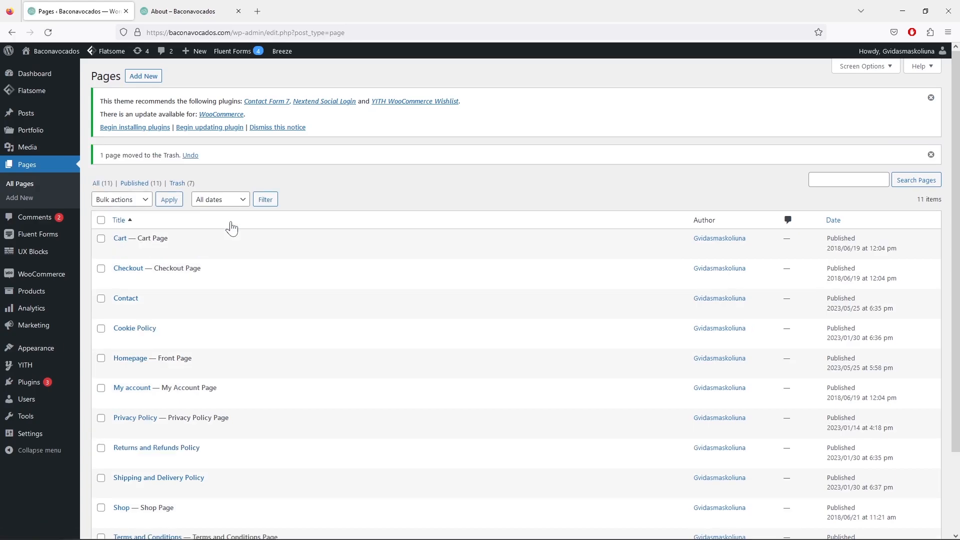
{"action": "left_click", "coordinate": [187, 11]}
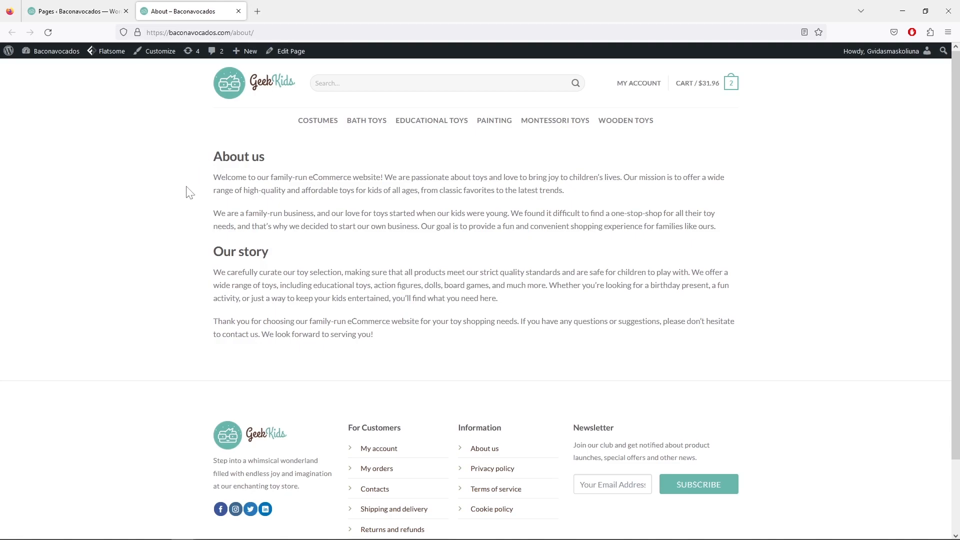
{"action": "left_click", "coordinate": [78, 14]}
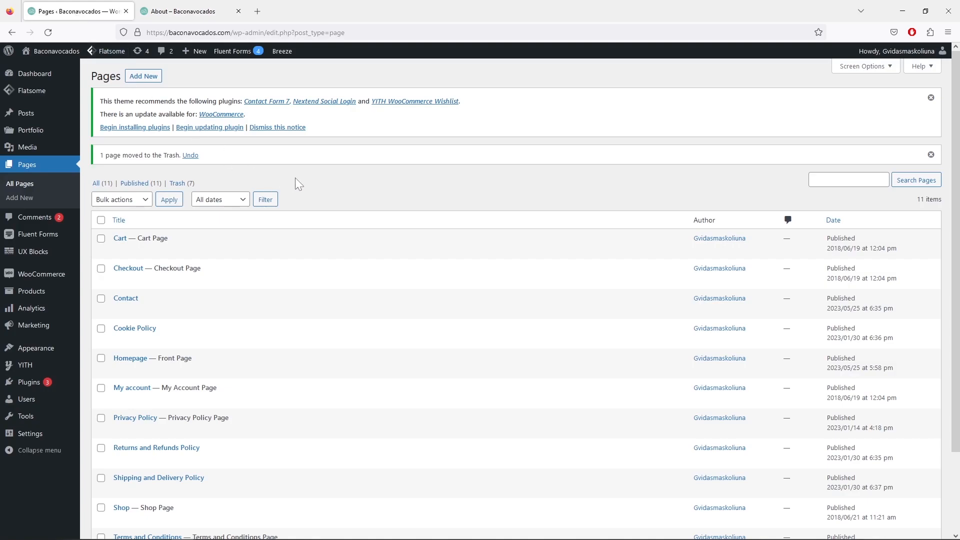
Step: Review the trashed pages and the bulk actions available for all of them, and return to the full page list
{"action": "left_click", "coordinate": [178, 186]}
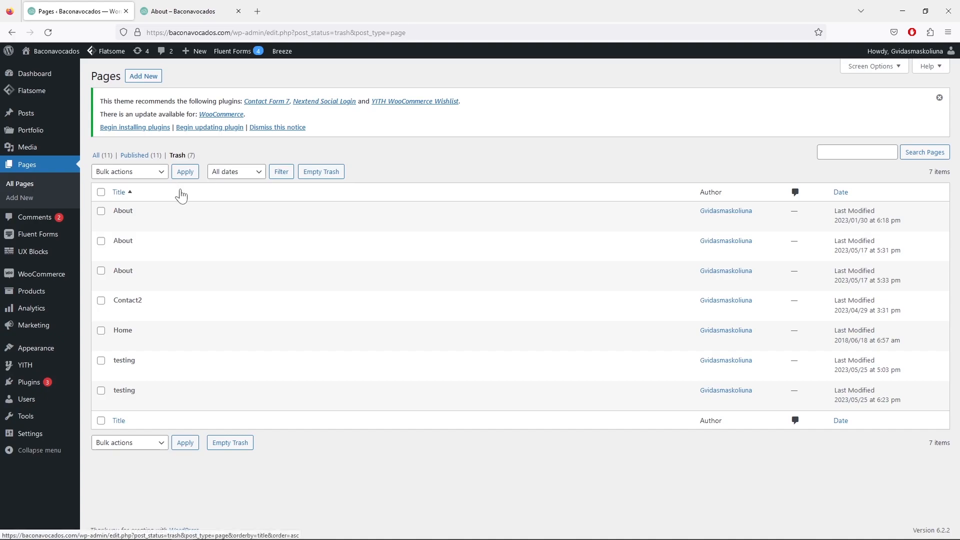
{"action": "left_click", "coordinate": [101, 193]}
{"action": "left_click", "coordinate": [150, 175]}
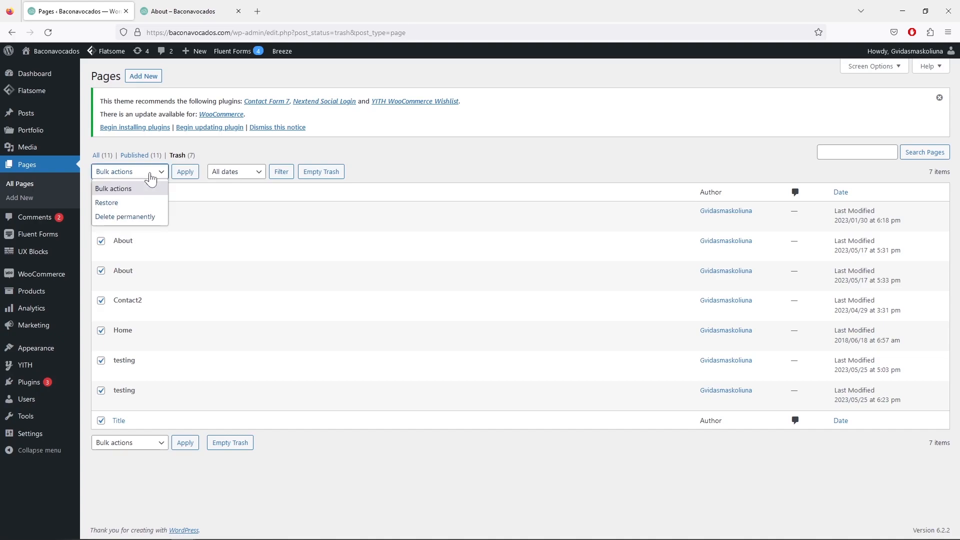
{"action": "left_click", "coordinate": [223, 152]}
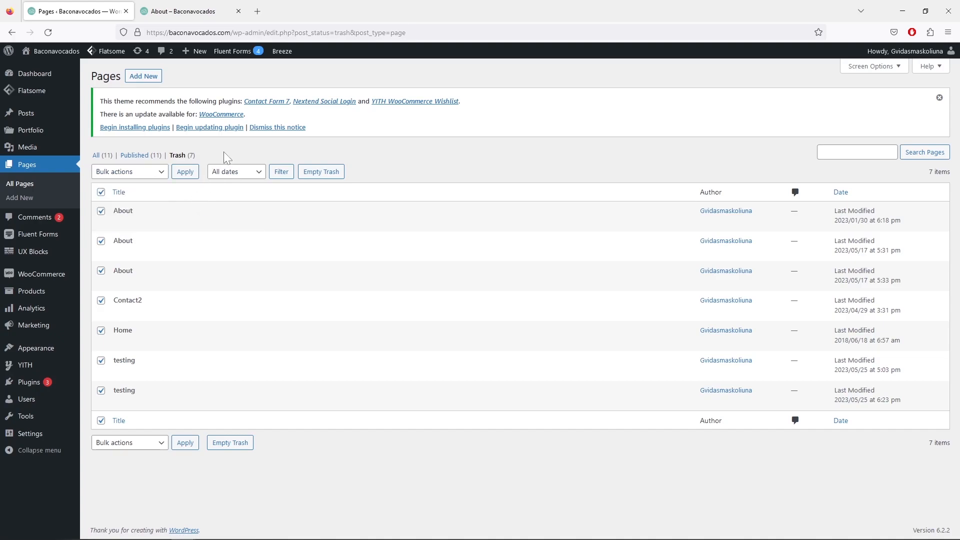
{"action": "left_click", "coordinate": [98, 156]}
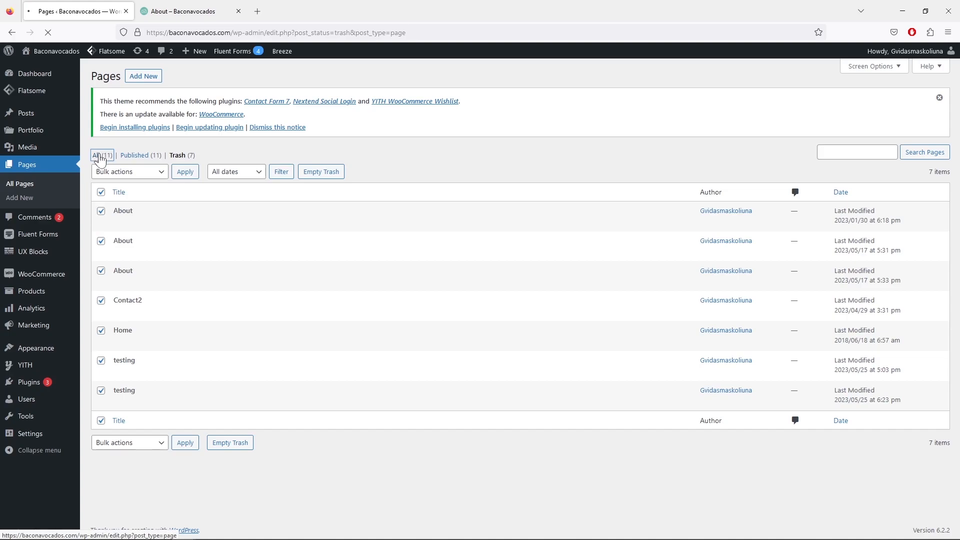
Step: Create a new page titled "About" and open it in UX Builder
{"action": "left_click", "coordinate": [149, 80]}
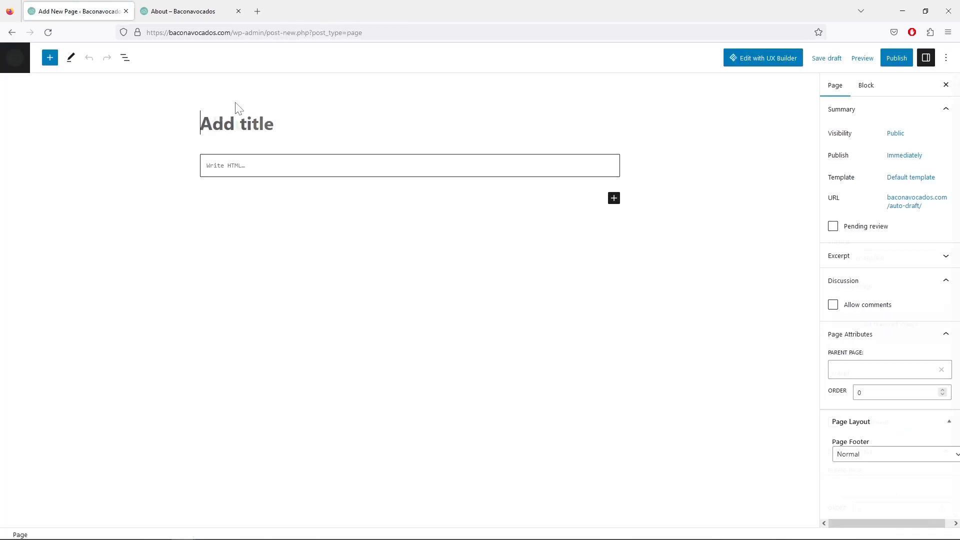
{"action": "type", "text": "About"}
{"action": "left_click", "coordinate": [742, 64]}
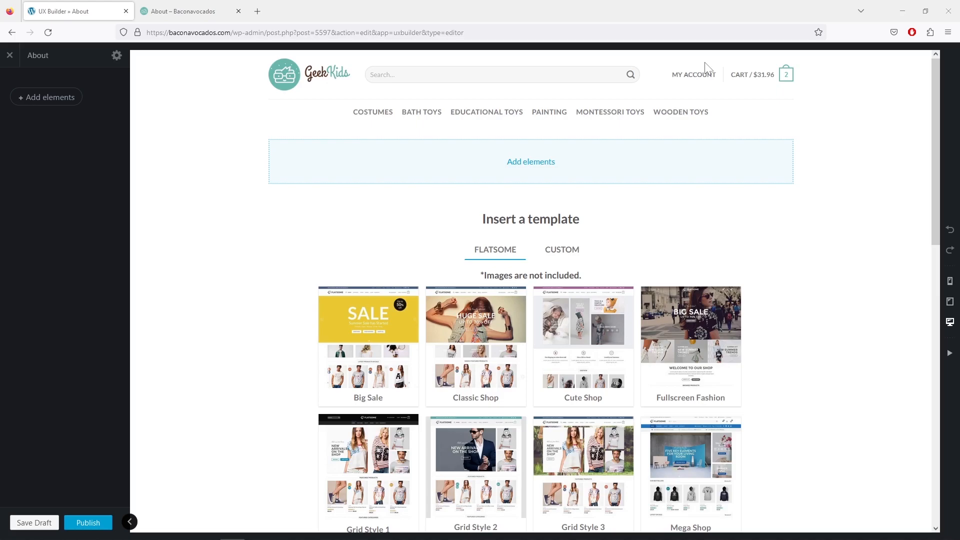
Step: Import the "About: Two Column Block" layout from Flatsome Studio's About category into the page without its images
{"action": "left_click", "coordinate": [50, 98]}
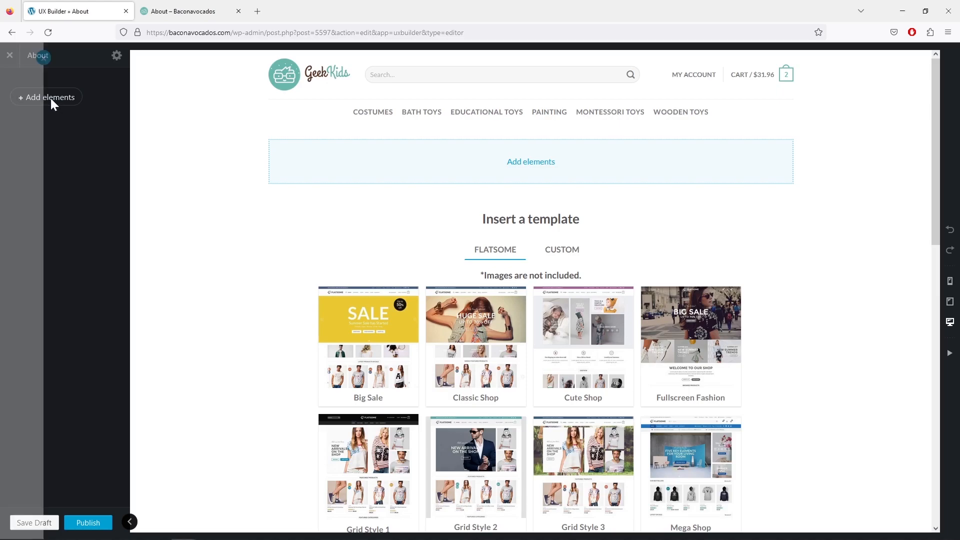
{"action": "left_click", "coordinate": [64, 109]}
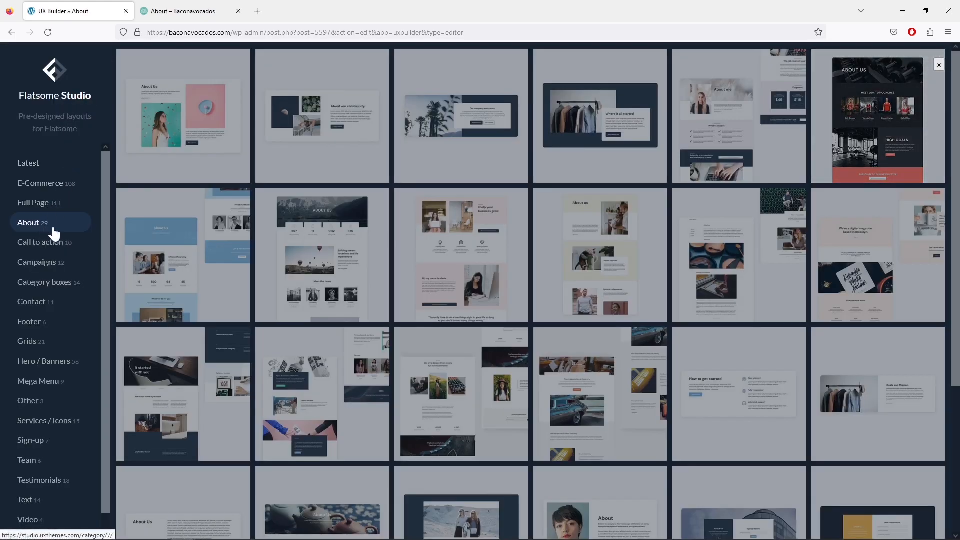
{"action": "mouse_move", "coordinate": [543, 266]}
{"action": "scroll", "coordinate": [543, 265], "scroll_direction": "down", "scroll_amount": 4}
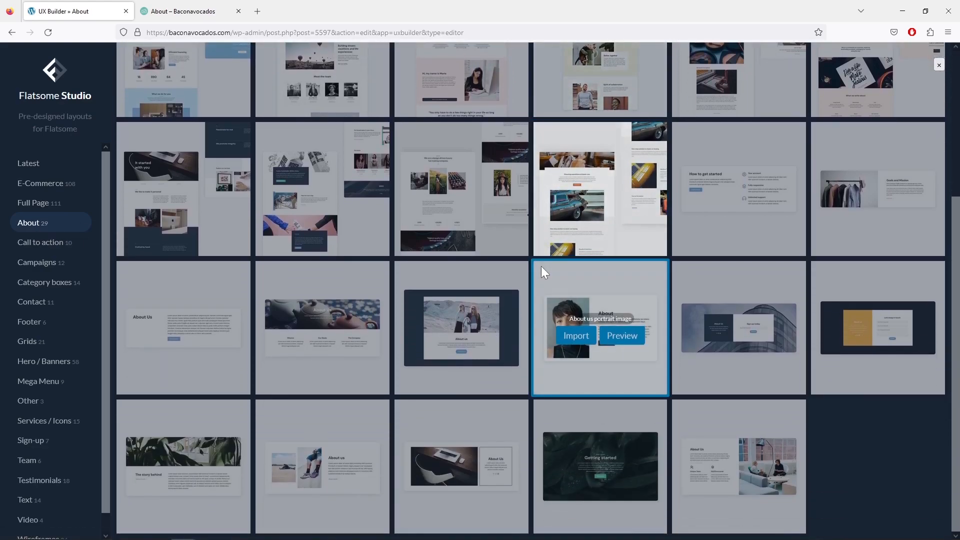
{"action": "mouse_move", "coordinate": [323, 440]}
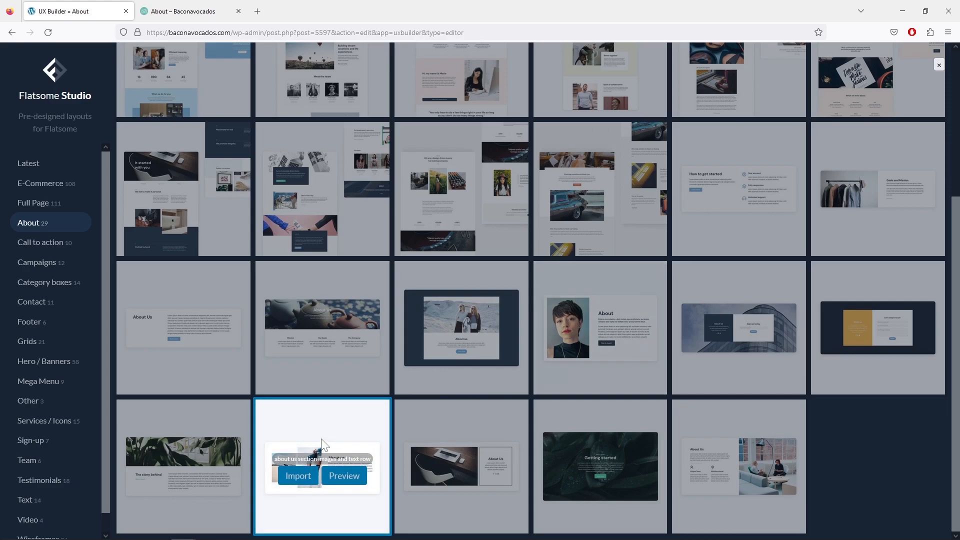
{"action": "scroll", "coordinate": [311, 393], "scroll_direction": "up", "scroll_amount": 4}
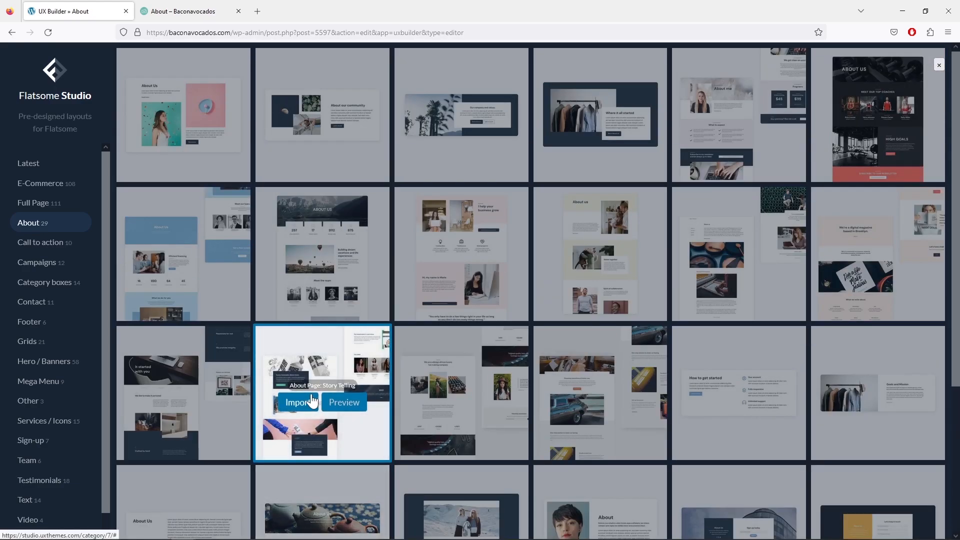
{"action": "mouse_move", "coordinate": [220, 279]}
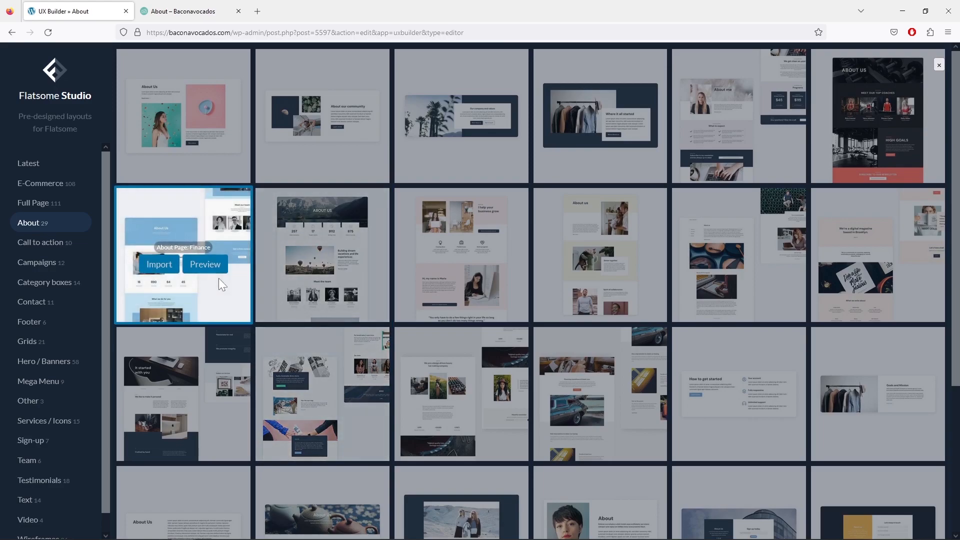
{"action": "mouse_move", "coordinate": [202, 151]}
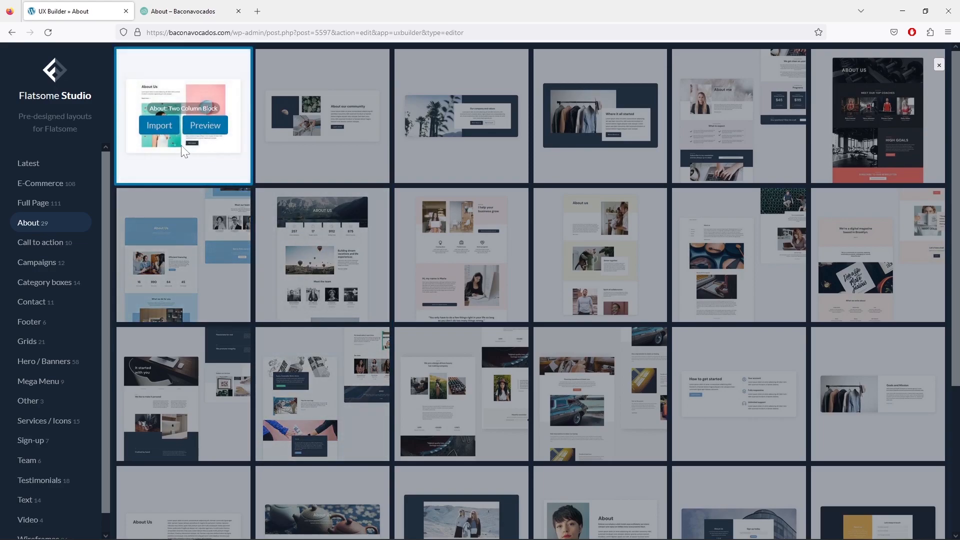
{"action": "left_click", "coordinate": [159, 125]}
{"action": "left_click", "coordinate": [411, 294]}
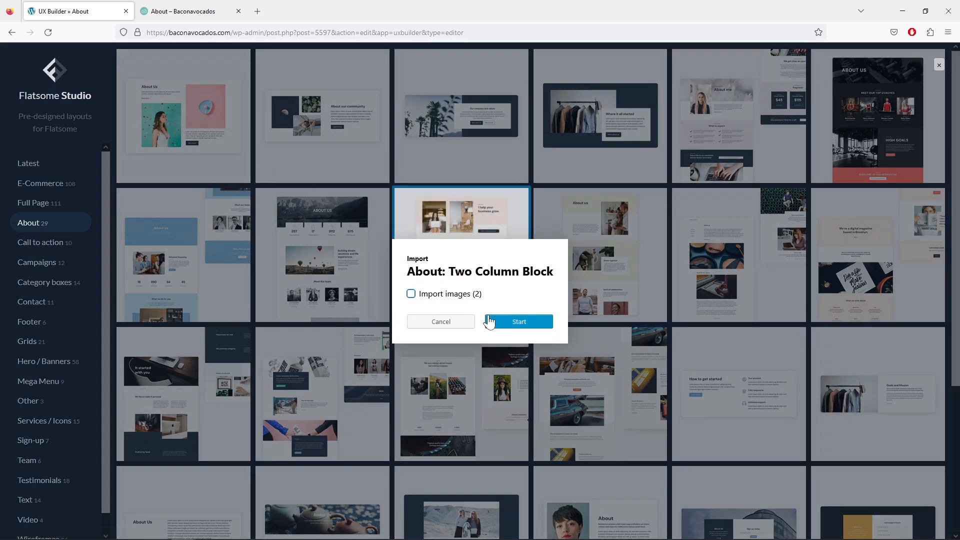
{"action": "left_click", "coordinate": [489, 321]}
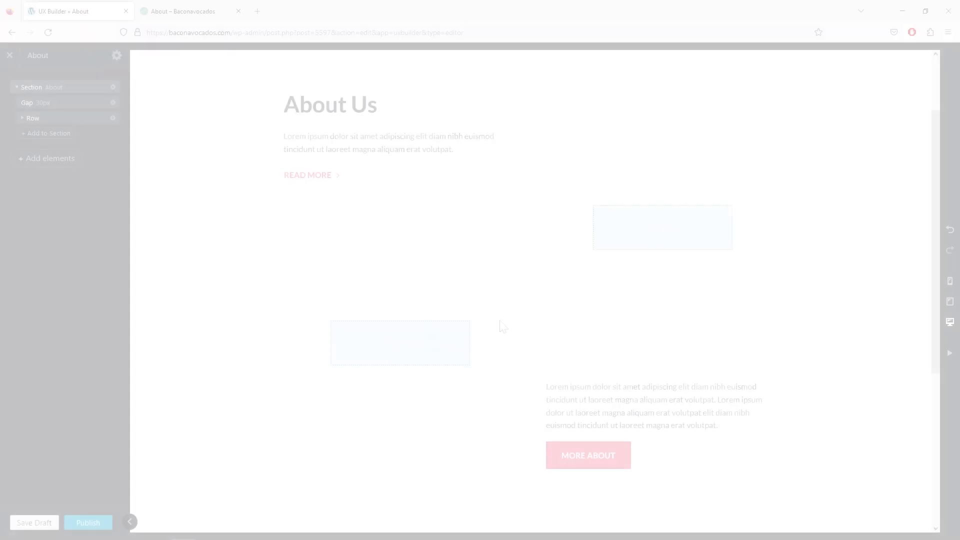
Step: Select the placeholder text under the About Us heading and copy the two About us paragraphs from the old About page
{"action": "left_click", "coordinate": [350, 154]}
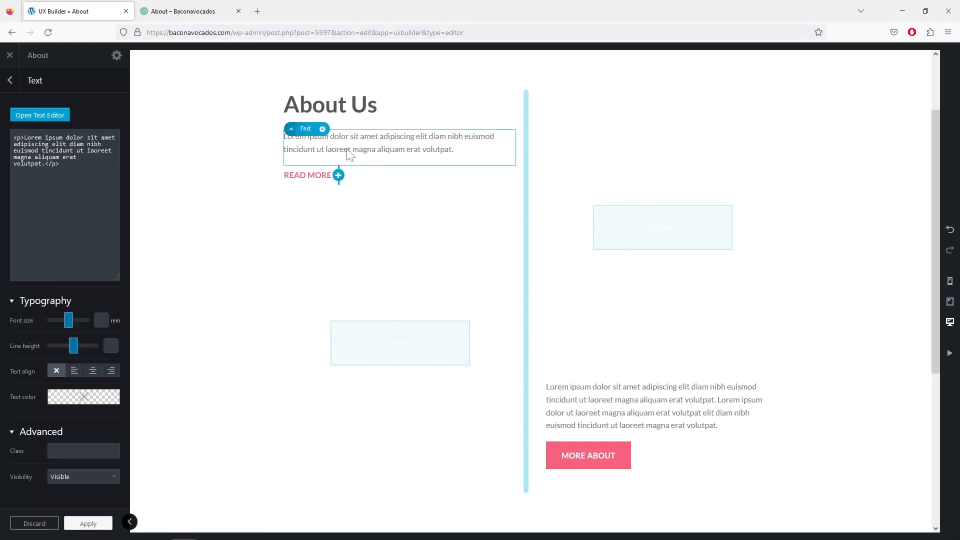
{"action": "left_click", "coordinate": [183, 11]}
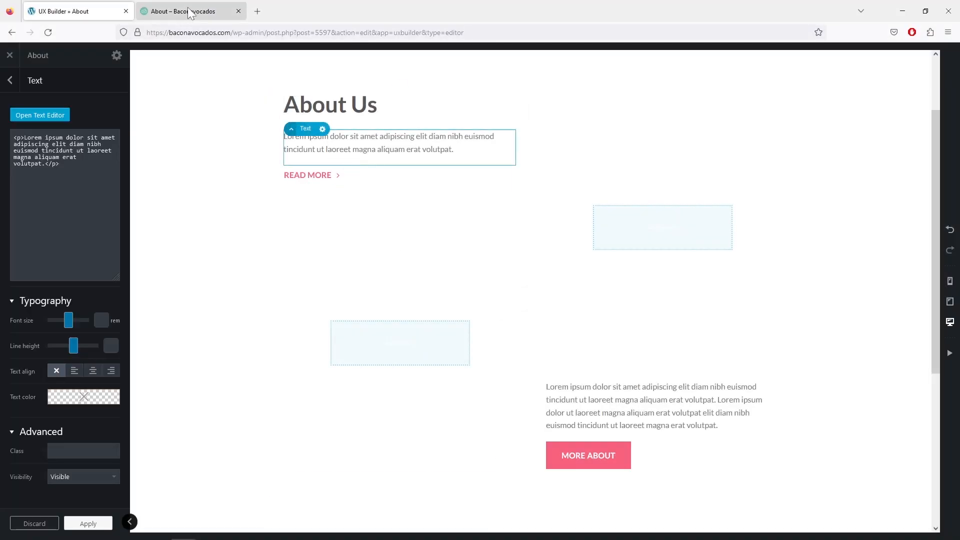
{"action": "left_click_drag", "start_coordinate": [213, 177], "coordinate": [734, 240]}
{"action": "right_click", "coordinate": [348, 226]}
{"action": "left_click", "coordinate": [357, 237]}
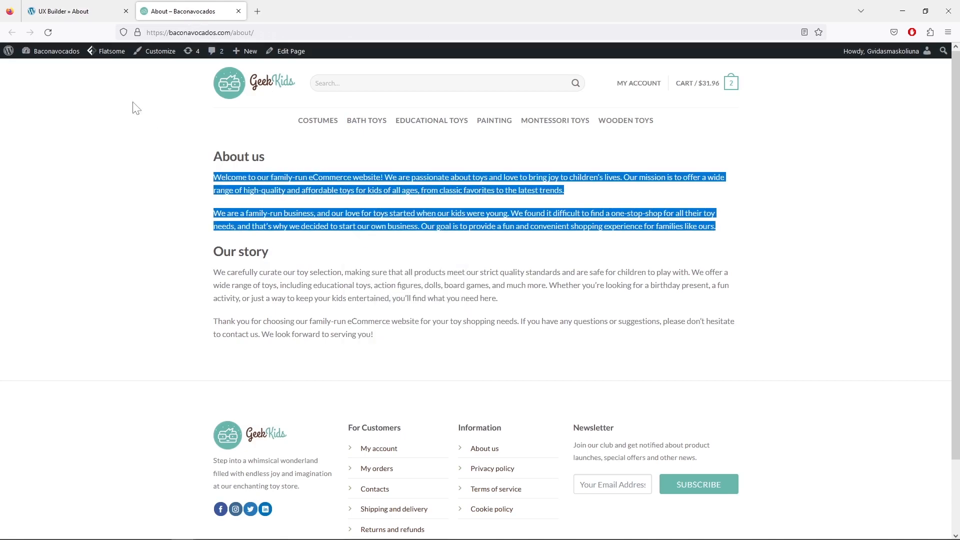
Step: Replace the placeholder text under the About Us heading with the two copied paragraphs and accept the edit
{"action": "left_click", "coordinate": [75, 11]}
{"action": "left_click", "coordinate": [68, 119]}
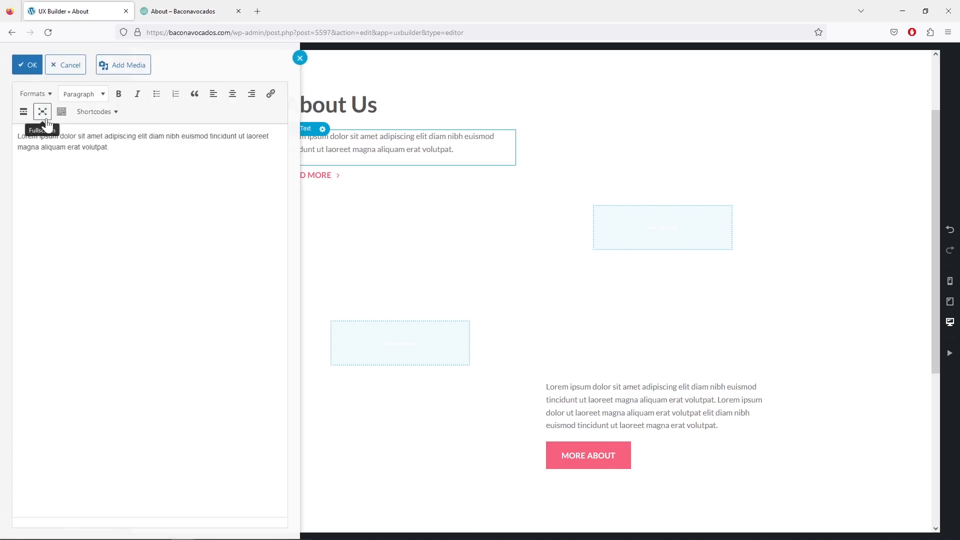
{"action": "left_click_drag", "start_coordinate": [108, 147], "coordinate": [18, 136]}
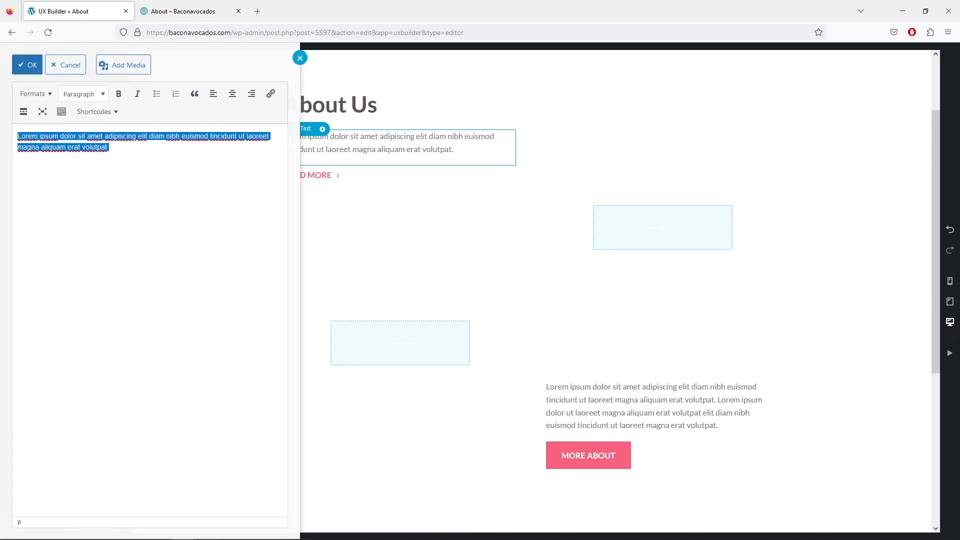
{"action": "right_click", "coordinate": [70, 147]}
{"action": "left_click", "coordinate": [130, 313]}
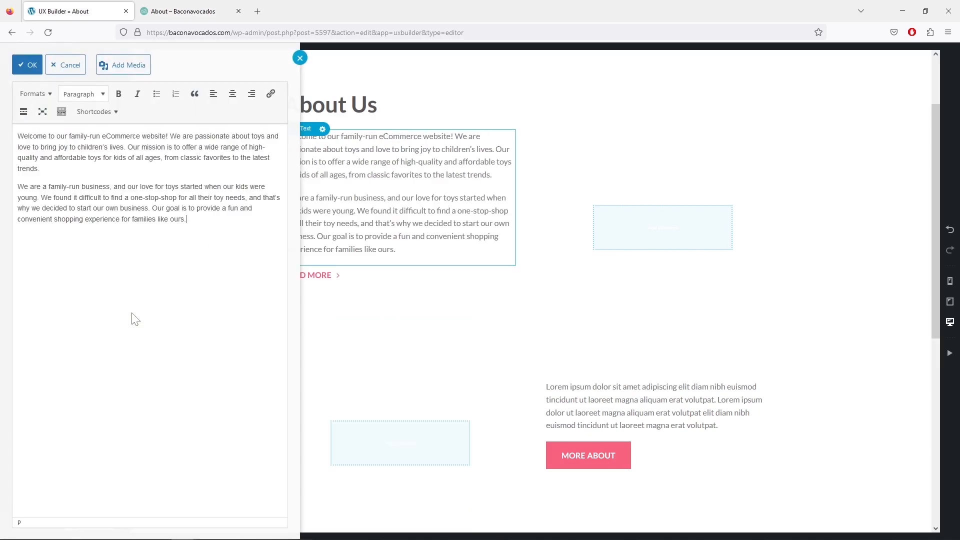
{"action": "left_click", "coordinate": [38, 70]}
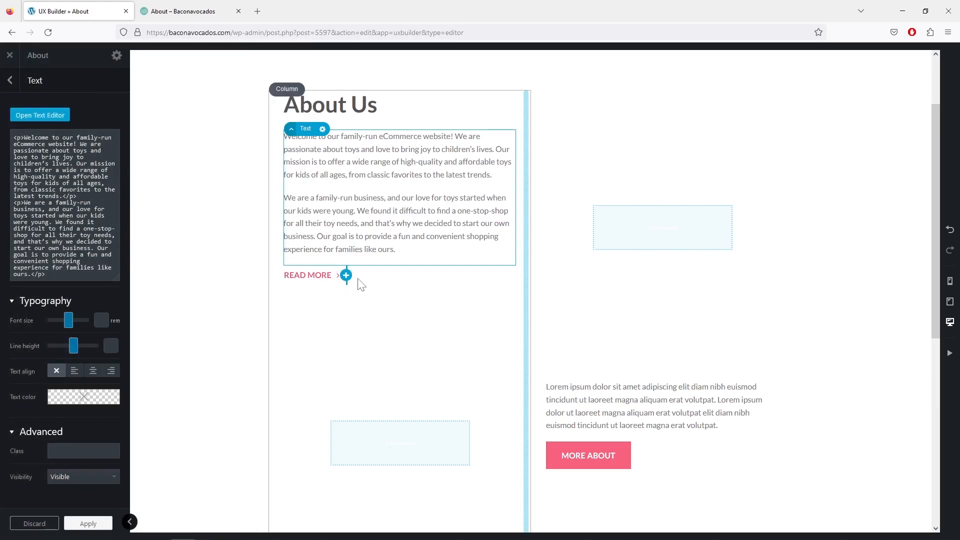
Step: Delete the Read more button below the About Us paragraphs
{"action": "left_click", "coordinate": [362, 284]}
{"action": "left_click", "coordinate": [9, 81]}
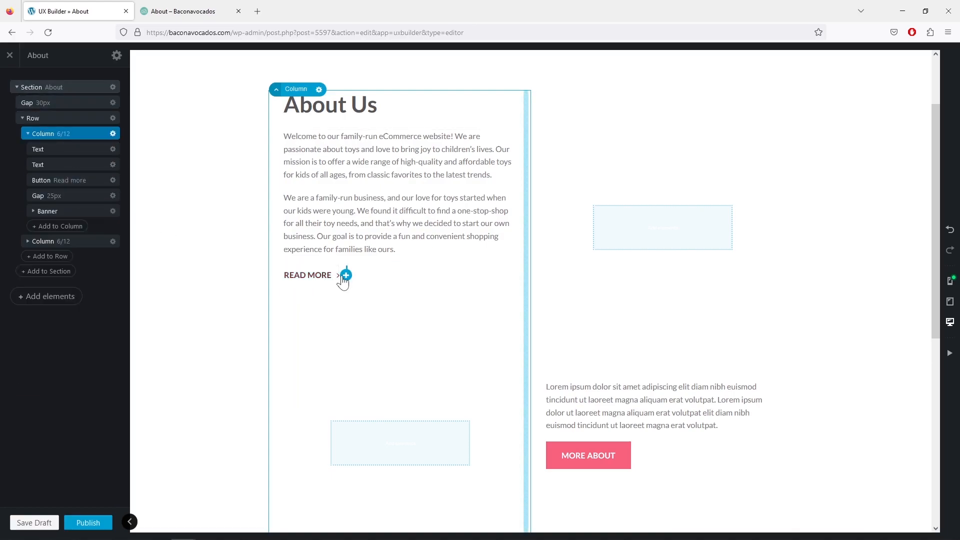
{"action": "left_click", "coordinate": [306, 270]}
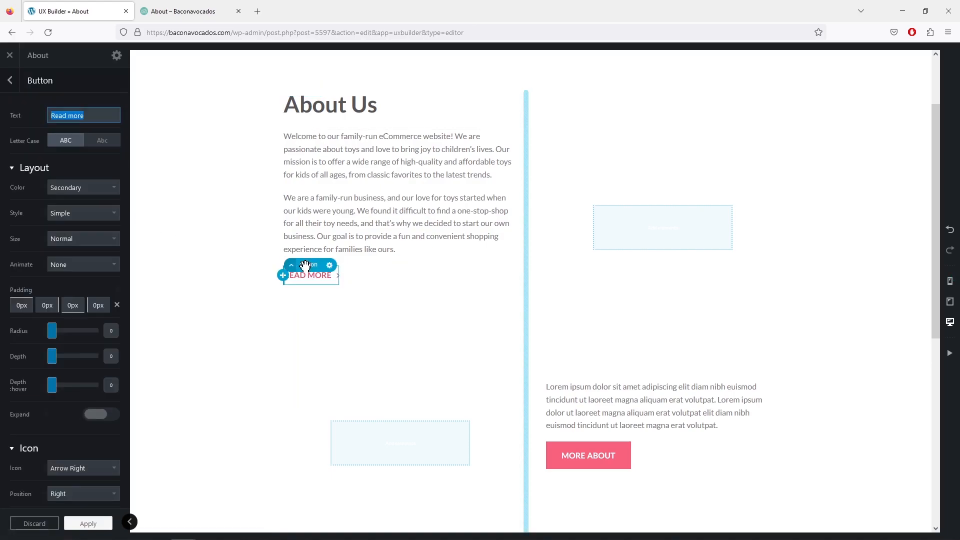
{"action": "left_click", "coordinate": [328, 266]}
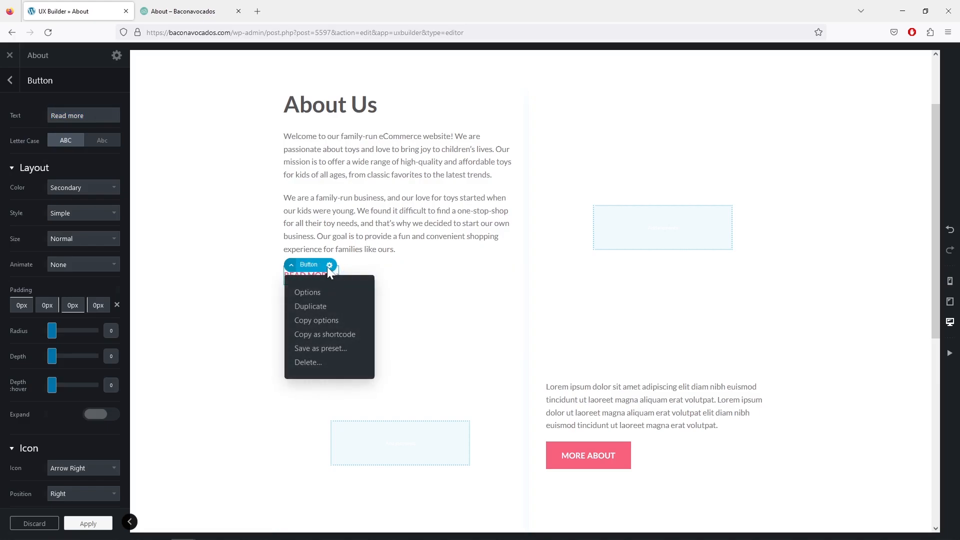
{"action": "left_click", "coordinate": [309, 362]}
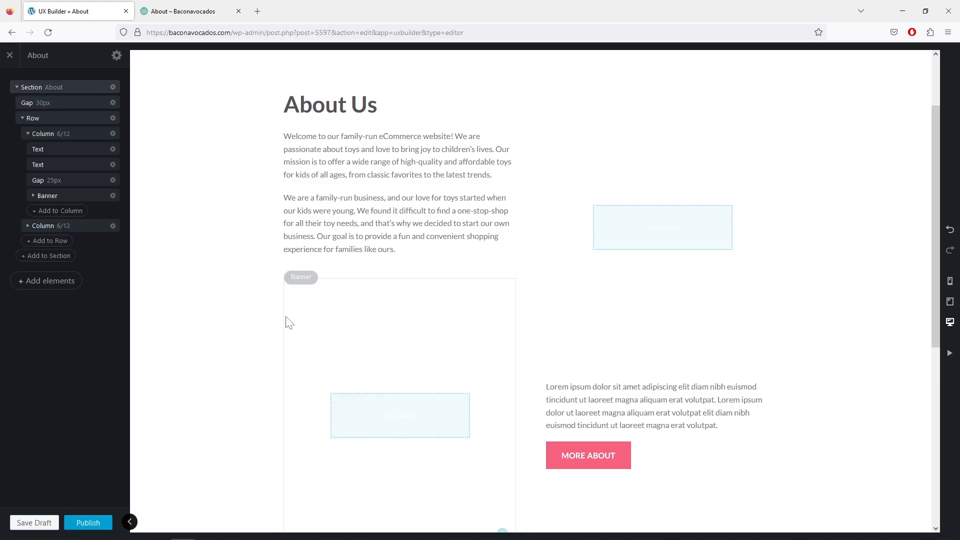
Step: Delete the More about button below the placeholder text in the second column
{"action": "scroll", "coordinate": [557, 332], "scroll_direction": "down", "scroll_amount": 2}
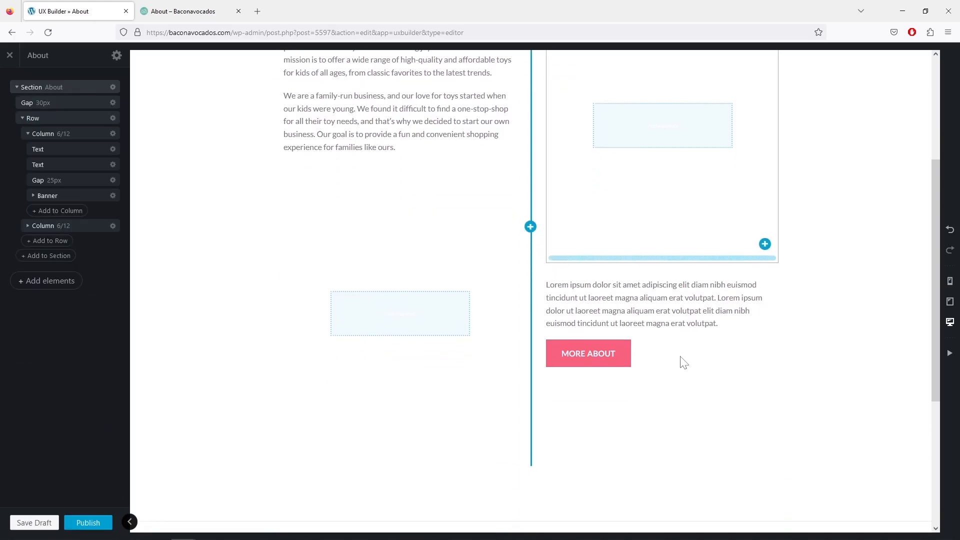
{"action": "left_click", "coordinate": [627, 363]}
{"action": "left_click", "coordinate": [592, 340]}
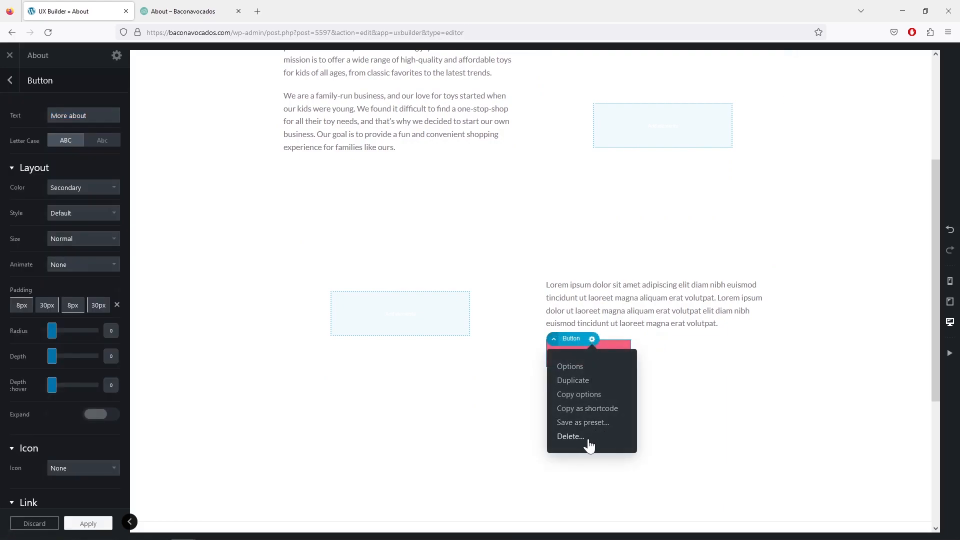
{"action": "left_click", "coordinate": [570, 436]}
Step: Open the second column's placeholder text for editing and copy the two Our story paragraphs from the old About page
{"action": "scroll", "coordinate": [630, 415], "scroll_direction": "up", "scroll_amount": 2}
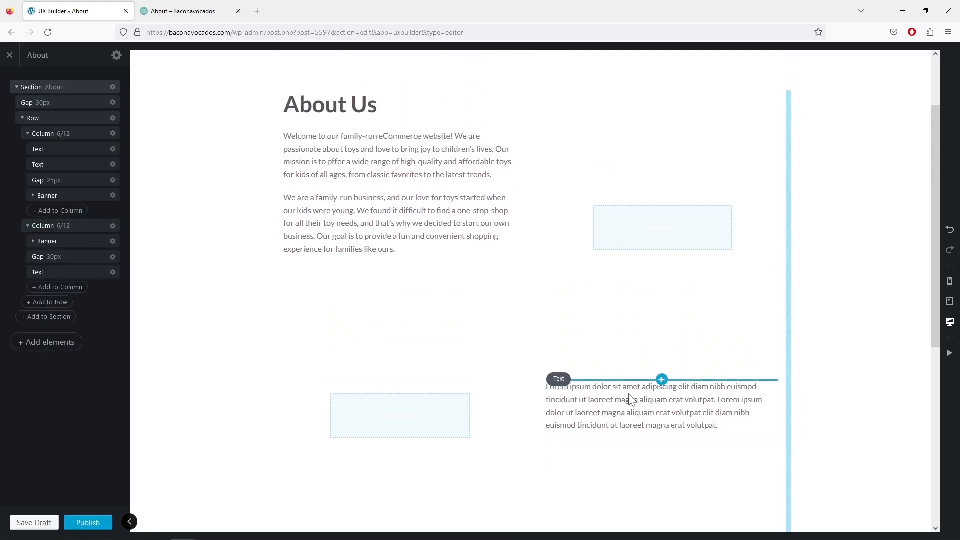
{"action": "left_click", "coordinate": [631, 399]}
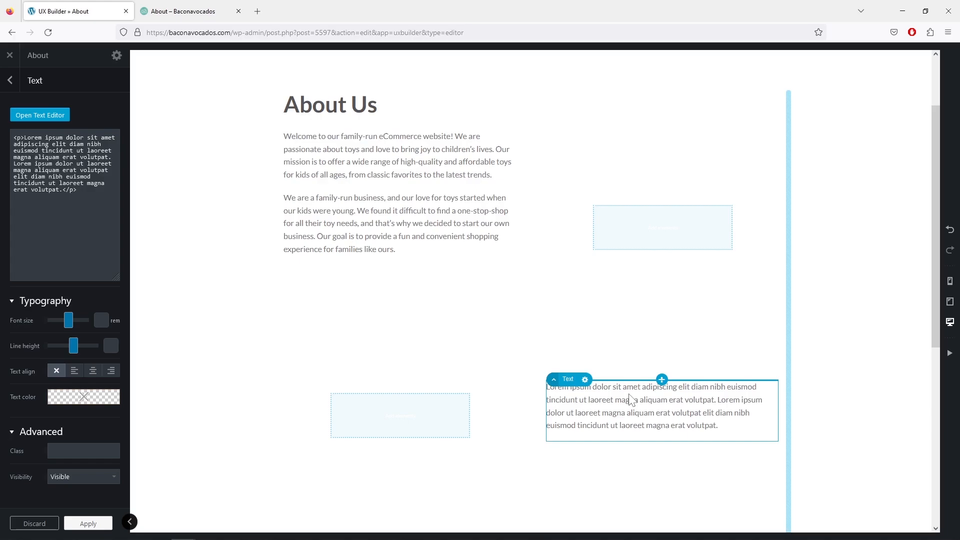
{"action": "left_click", "coordinate": [39, 115]}
{"action": "left_click", "coordinate": [167, 15]}
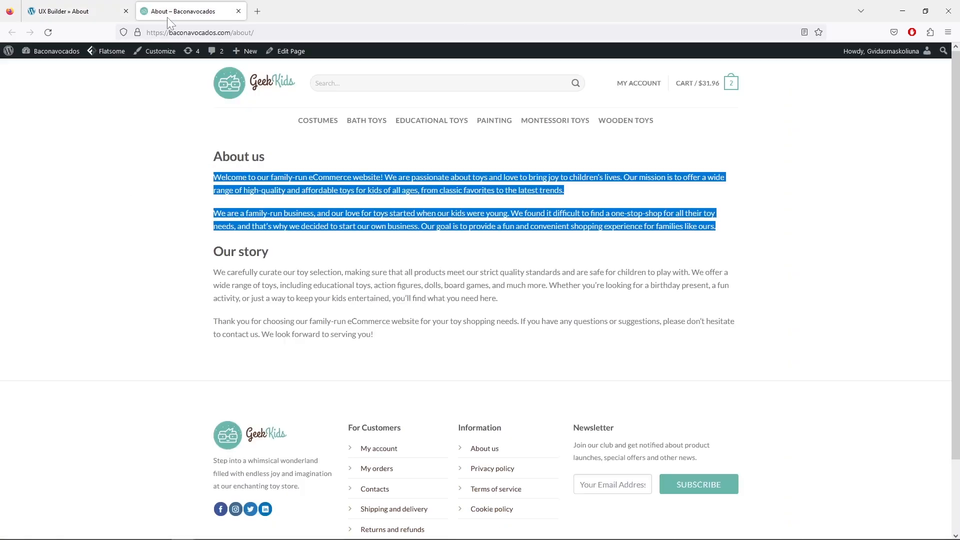
{"action": "left_click_drag", "start_coordinate": [212, 274], "coordinate": [409, 342]}
{"action": "right_click", "coordinate": [320, 281]}
{"action": "left_click", "coordinate": [345, 290]}
Step: Replace all of the second column's placeholder text with the two copied Our story paragraphs
{"action": "left_click", "coordinate": [75, 12]}
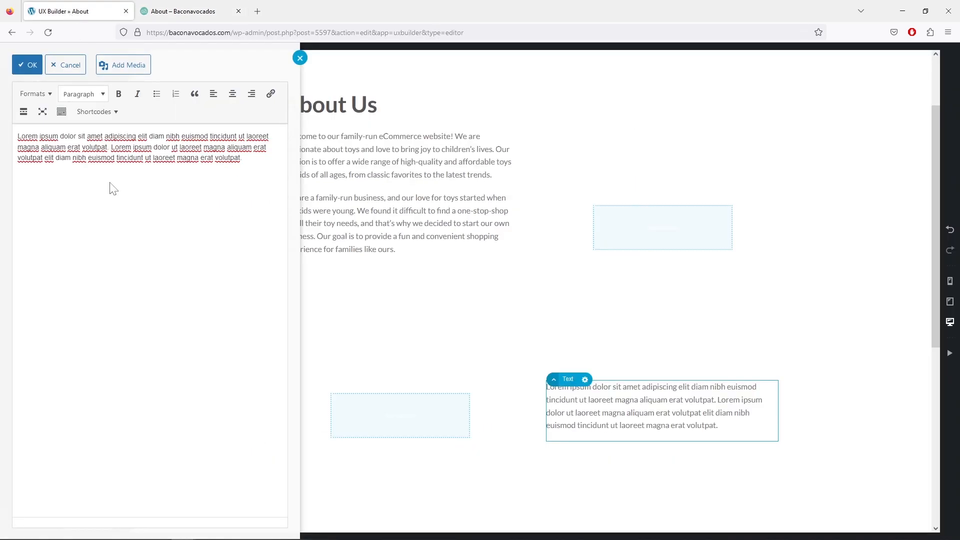
{"action": "key", "text": "ctrl+a"}
{"action": "right_click", "coordinate": [93, 148]}
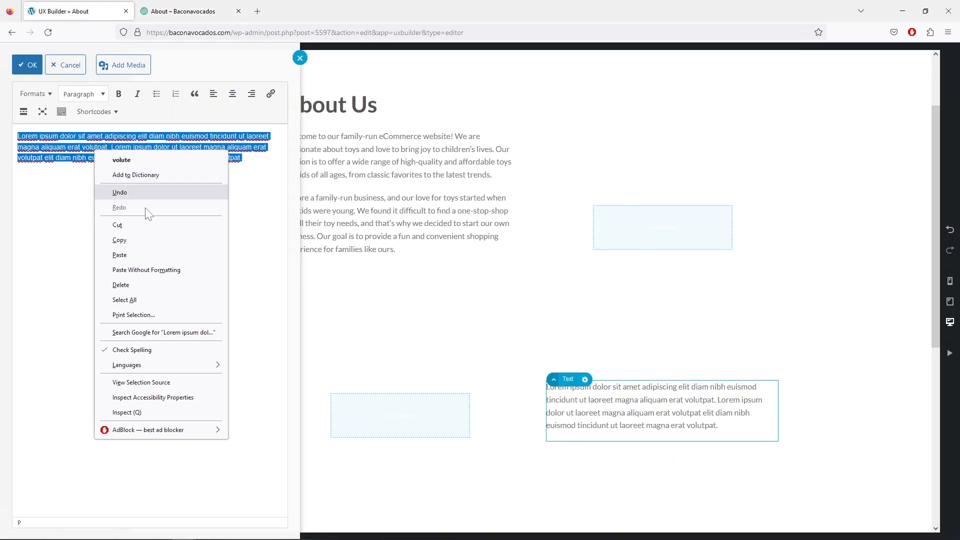
{"action": "left_click", "coordinate": [155, 251]}
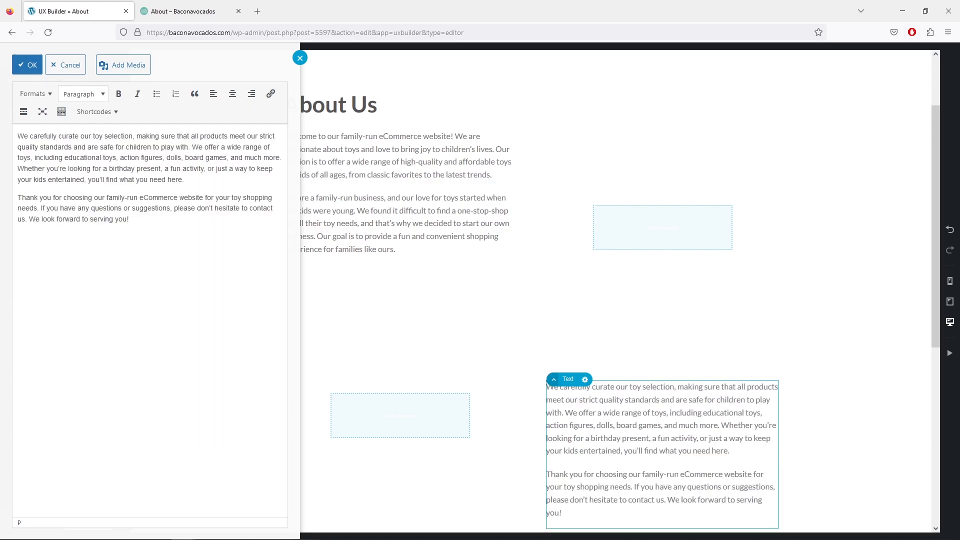
Step: Add the line "Our Story" above the pasted paragraphs, format it as Heading 2 and accept the text edit
{"action": "key", "text": "Return"}
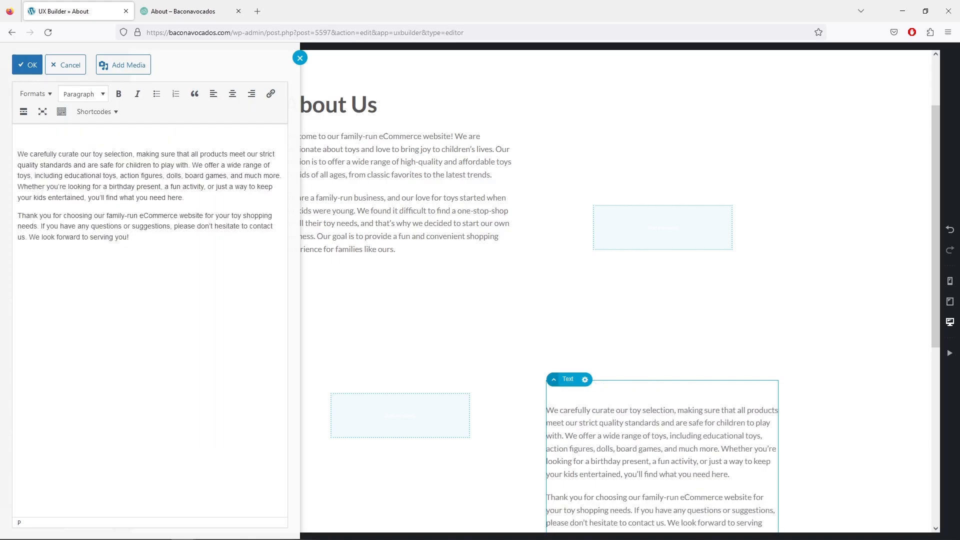
{"action": "key", "text": "ctrl+v"}
{"action": "key", "text": "shift+Left"}
{"action": "key", "text": "shift+Left"}
{"action": "key", "text": "shift+Left"}
{"action": "key", "text": "shift+Left"}
{"action": "key", "text": "shift+Left"}
{"action": "key", "text": "shift+Left"}
{"action": "key", "text": "shift+Left"}
{"action": "left_click", "coordinate": [100, 96]}
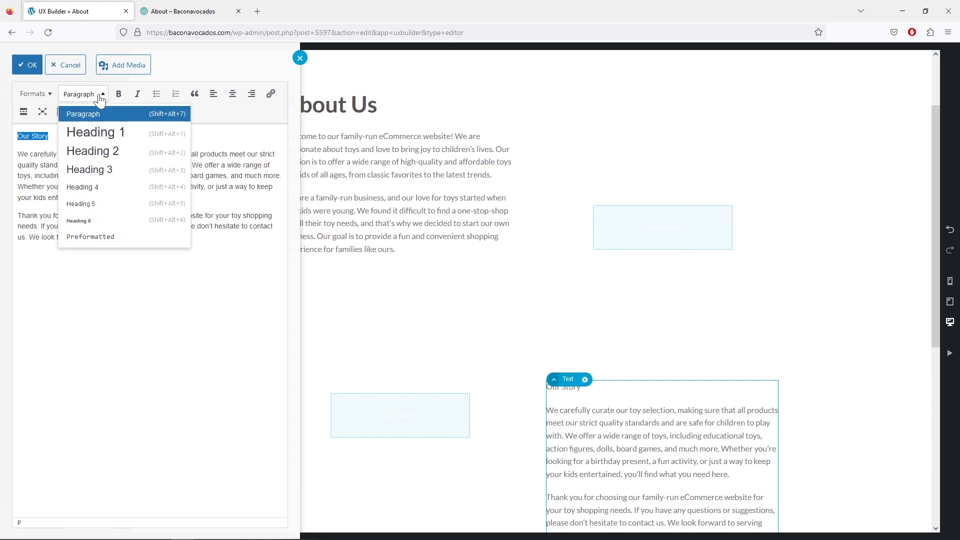
{"action": "left_click", "coordinate": [123, 152]}
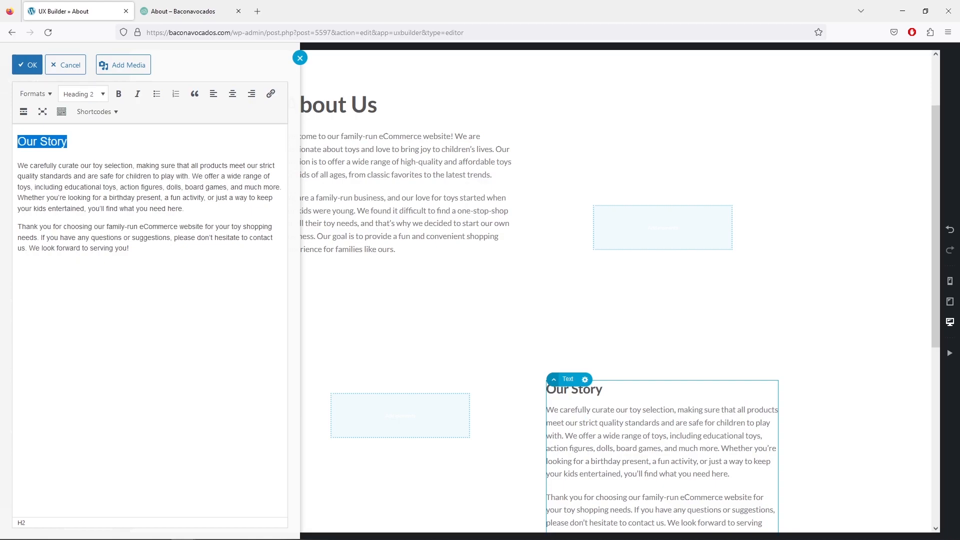
{"action": "left_click", "coordinate": [27, 64]}
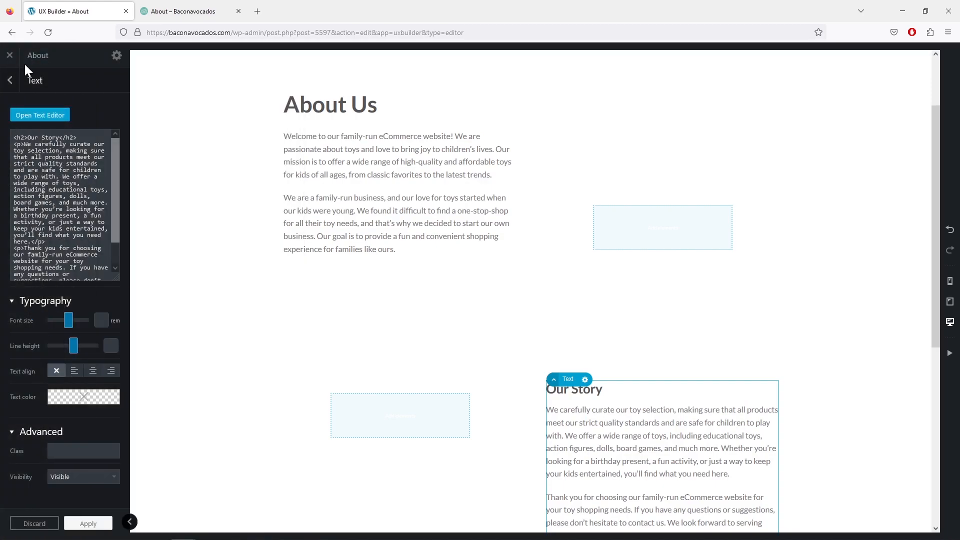
{"action": "left_click", "coordinate": [12, 80]}
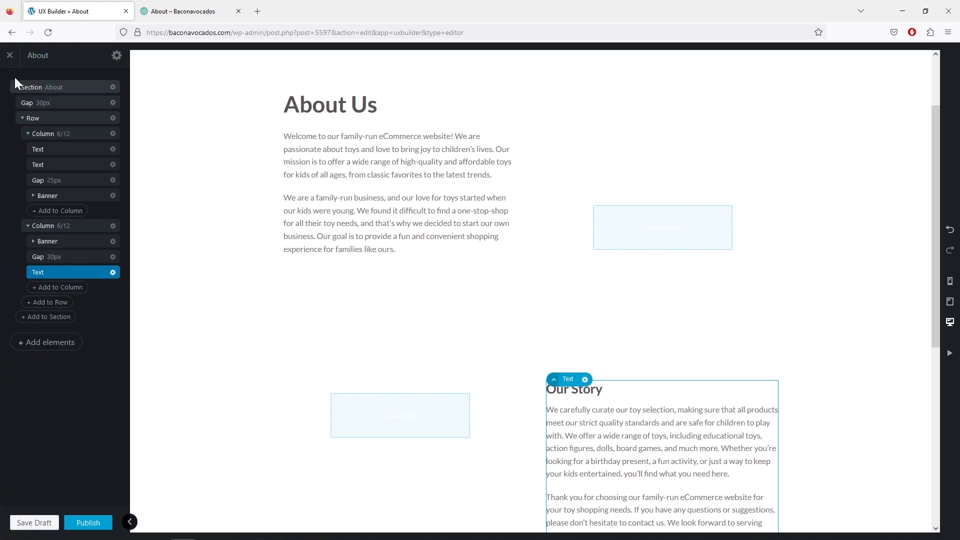
Step: Fill the empty banner text box below the About Us paragraphs with the yellow rubber duck image
{"action": "left_click", "coordinate": [414, 427]}
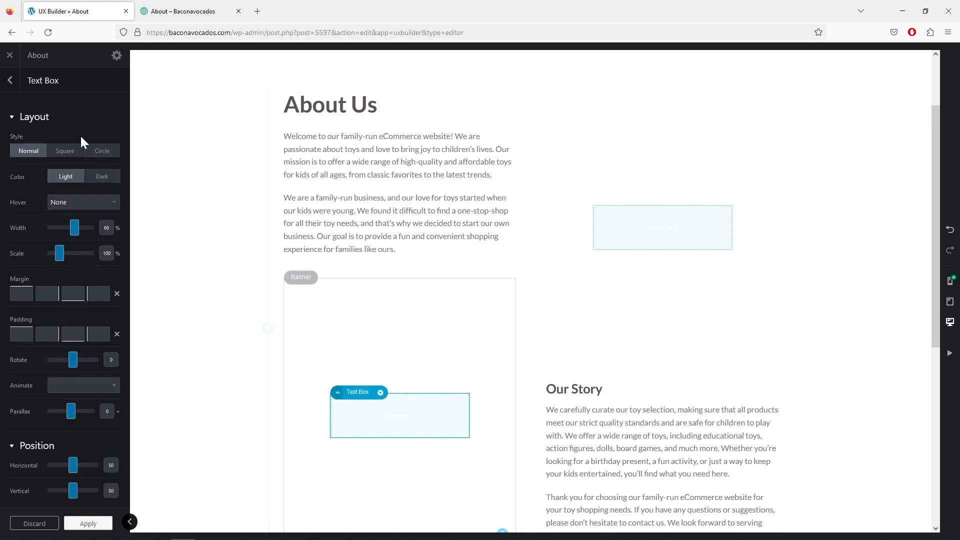
{"action": "left_click", "coordinate": [11, 82]}
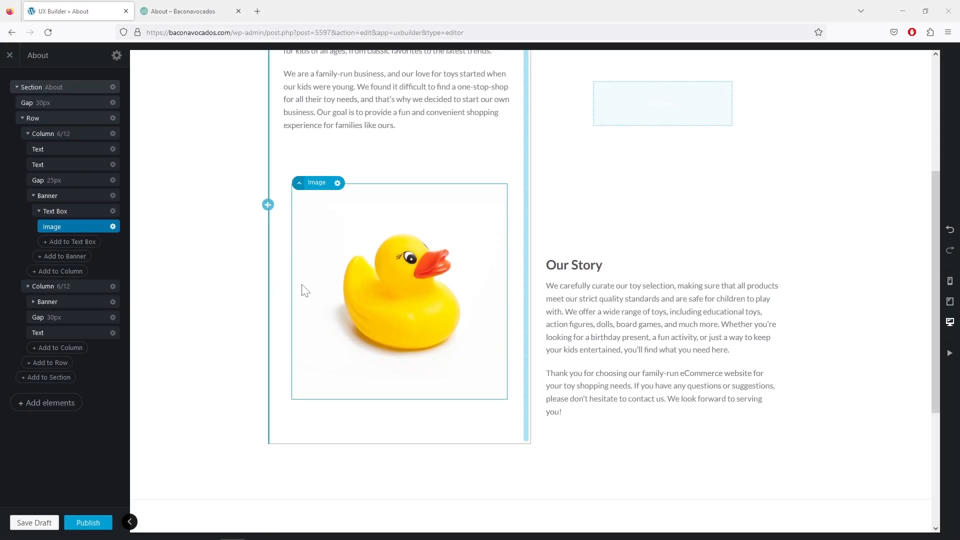
Step: Add an image element to the second column's empty banner text box using close-up-photo-hight-colorful-chalks-tower.jpg from the media library
{"action": "scroll", "coordinate": [546, 268], "scroll_direction": "up", "scroll_amount": 3}
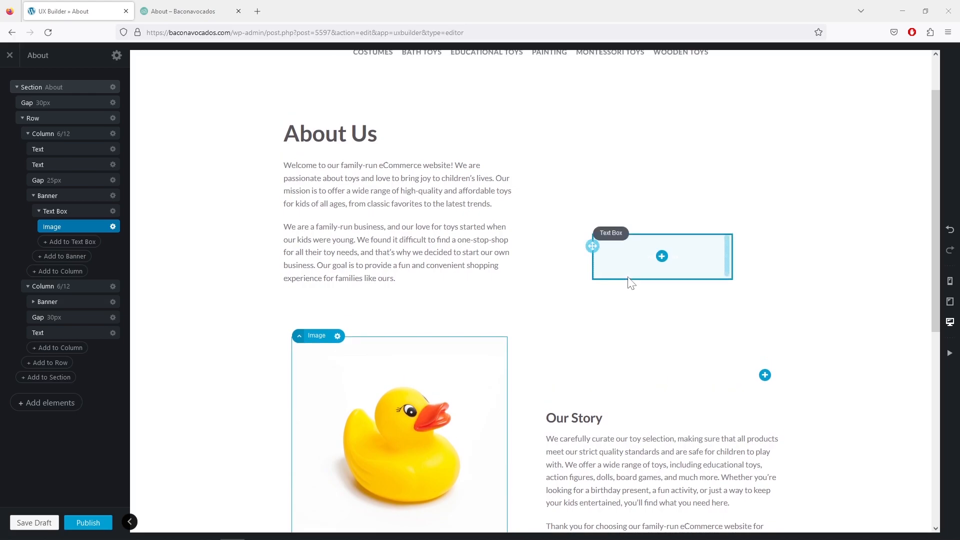
{"action": "left_click", "coordinate": [662, 256]}
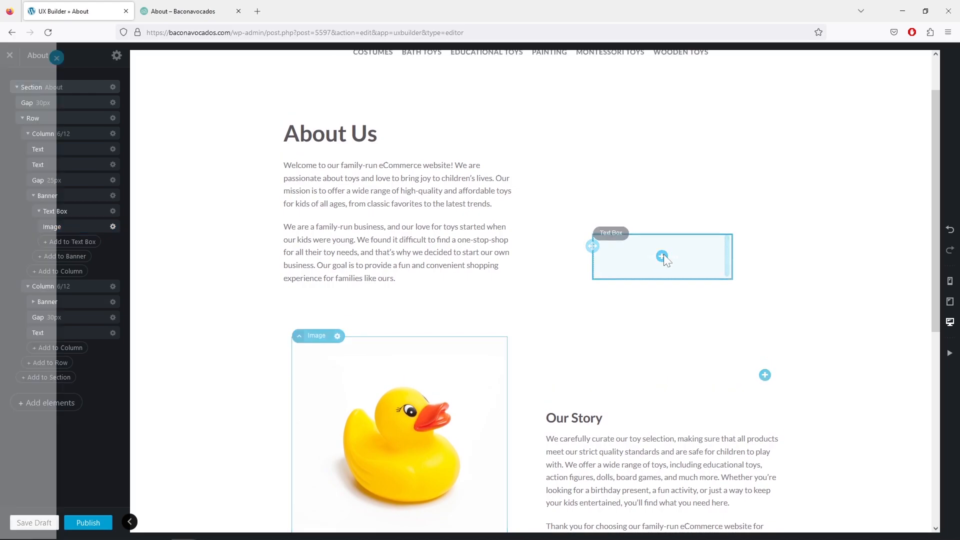
{"action": "scroll", "coordinate": [665, 257], "scroll_direction": "up", "scroll_amount": 1}
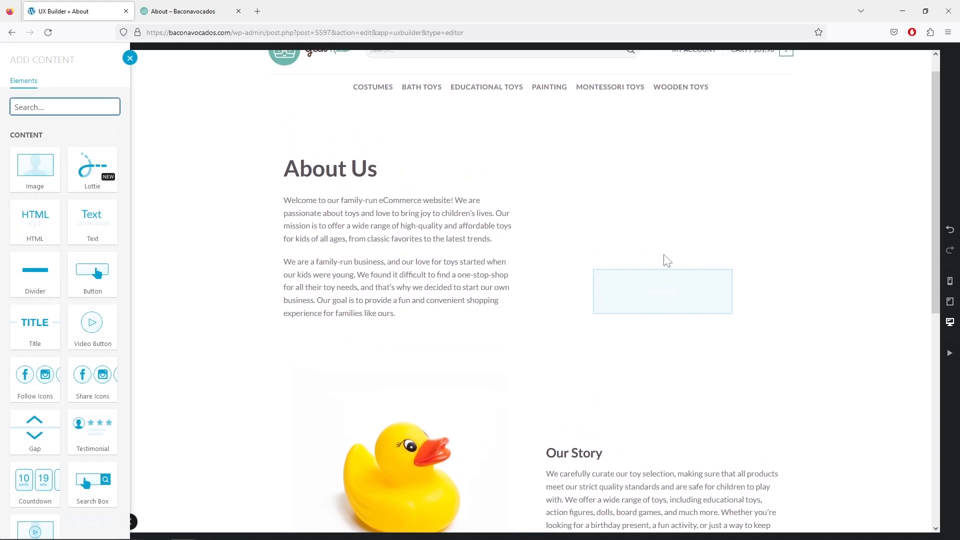
{"action": "left_click", "coordinate": [23, 170]}
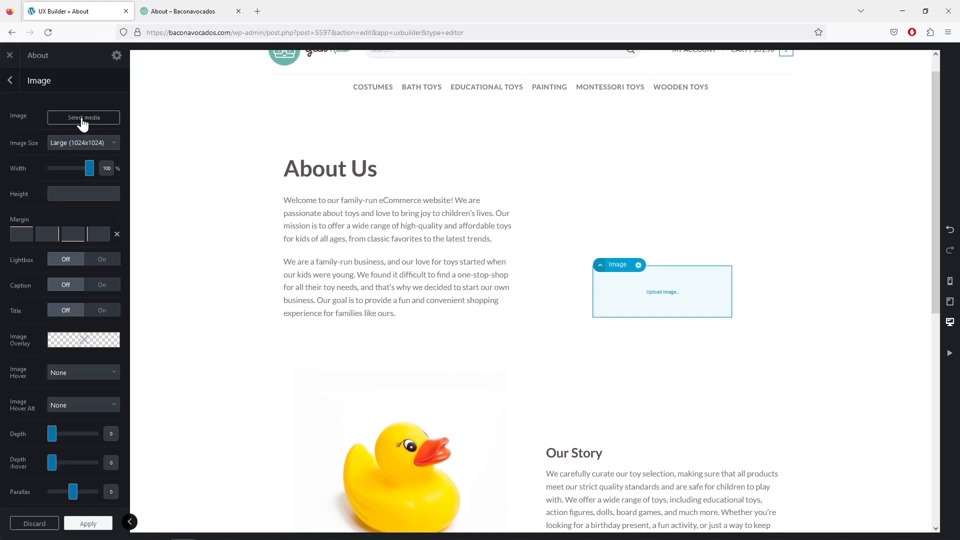
{"action": "left_click", "coordinate": [83, 120]}
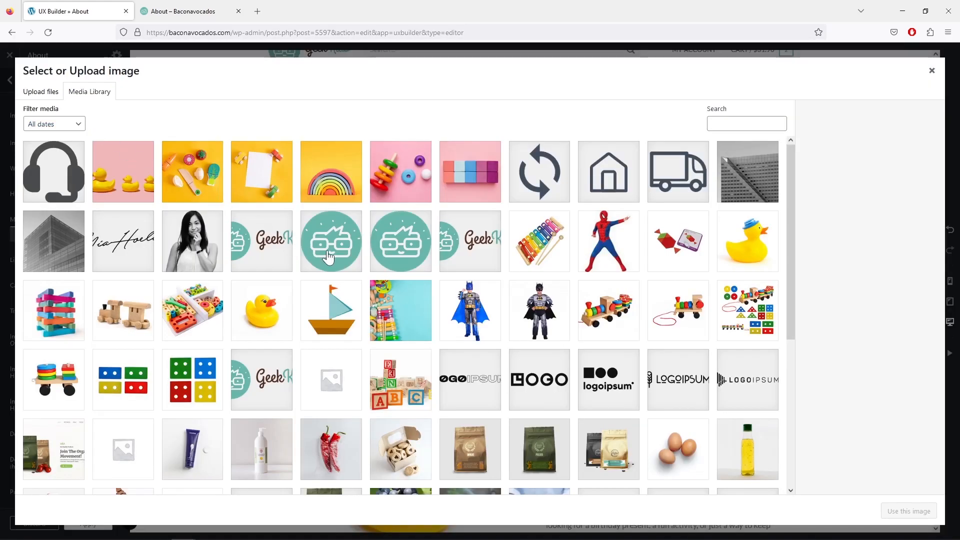
{"action": "left_click", "coordinate": [116, 316]}
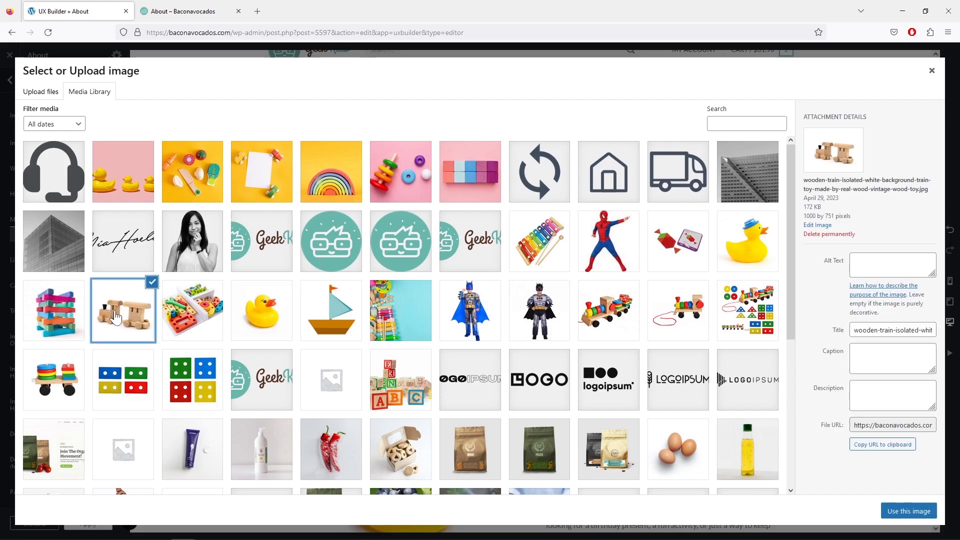
{"action": "left_click", "coordinate": [68, 314]}
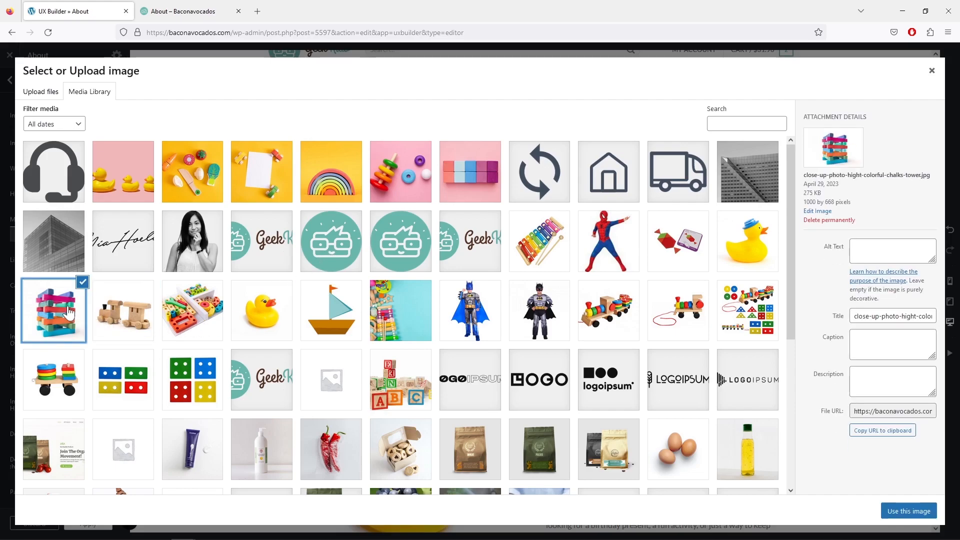
{"action": "left_click", "coordinate": [906, 512]}
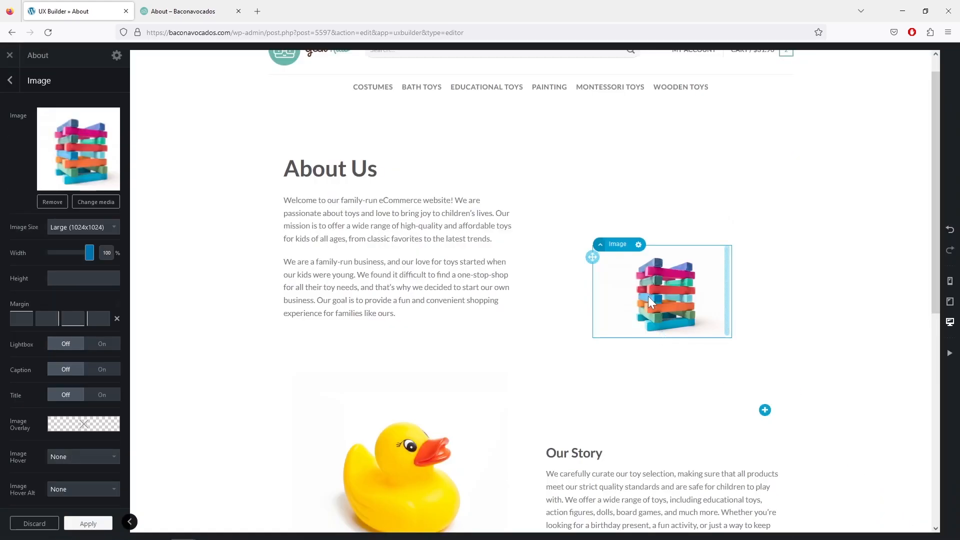
Step: Widen the block tower image's text box to the full column width and move it up slightly beside the About Us paragraphs
{"action": "left_click_drag", "start_coordinate": [725, 295], "coordinate": [788, 298]}
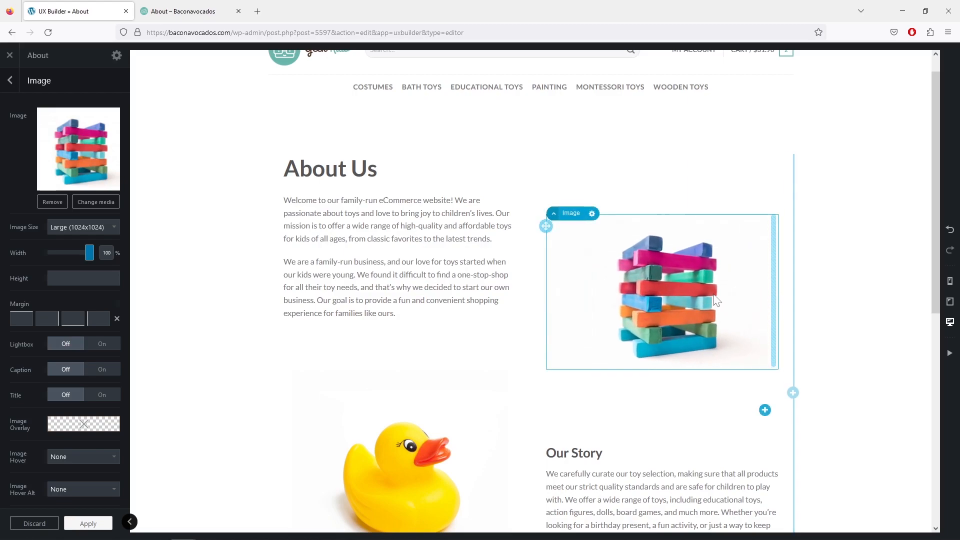
{"action": "left_click_drag", "start_coordinate": [543, 223], "coordinate": [544, 201]}
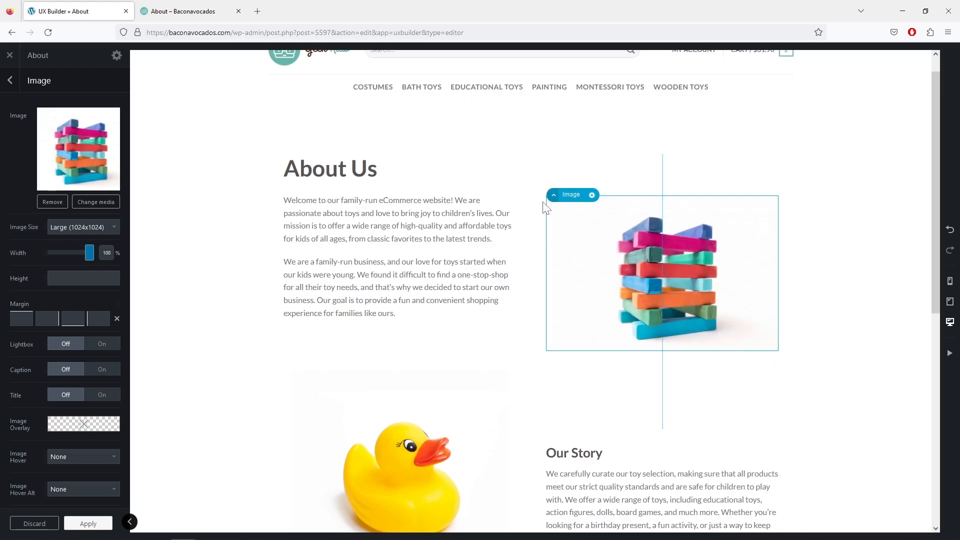
{"action": "left_click", "coordinate": [839, 282]}
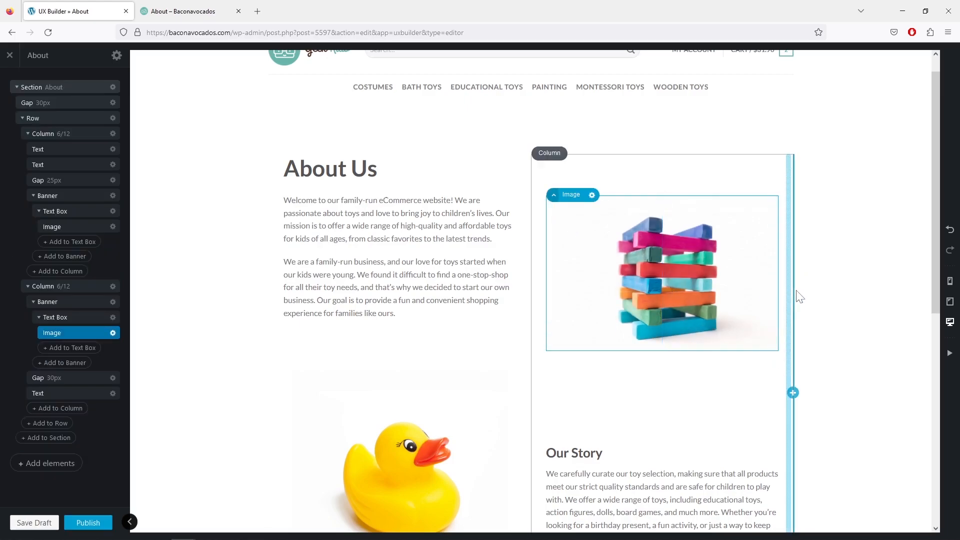
Step: Publish the rebuilt About page and leave the builder for the list of all pages
{"action": "scroll", "coordinate": [757, 304], "scroll_direction": "down", "scroll_amount": 3}
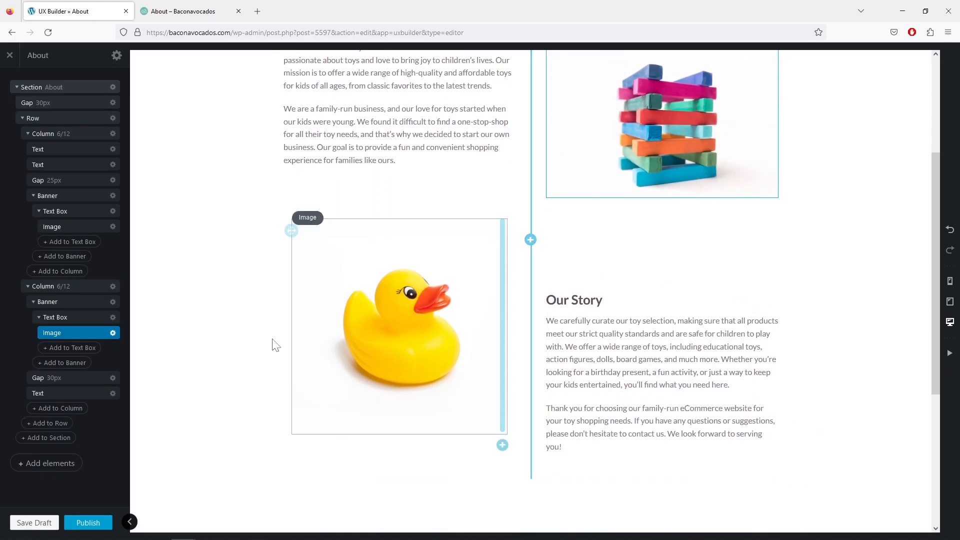
{"action": "left_click", "coordinate": [100, 523]}
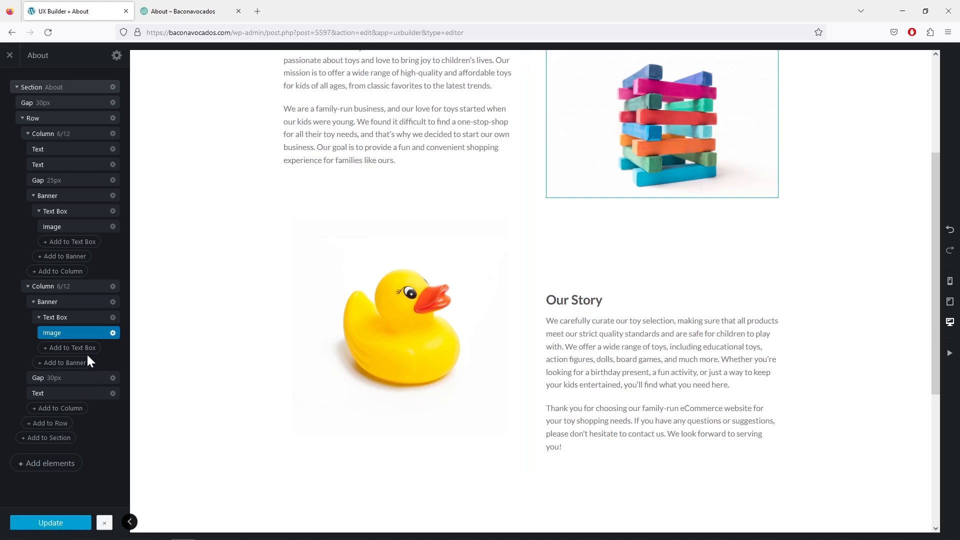
{"action": "left_click", "coordinate": [10, 55]}
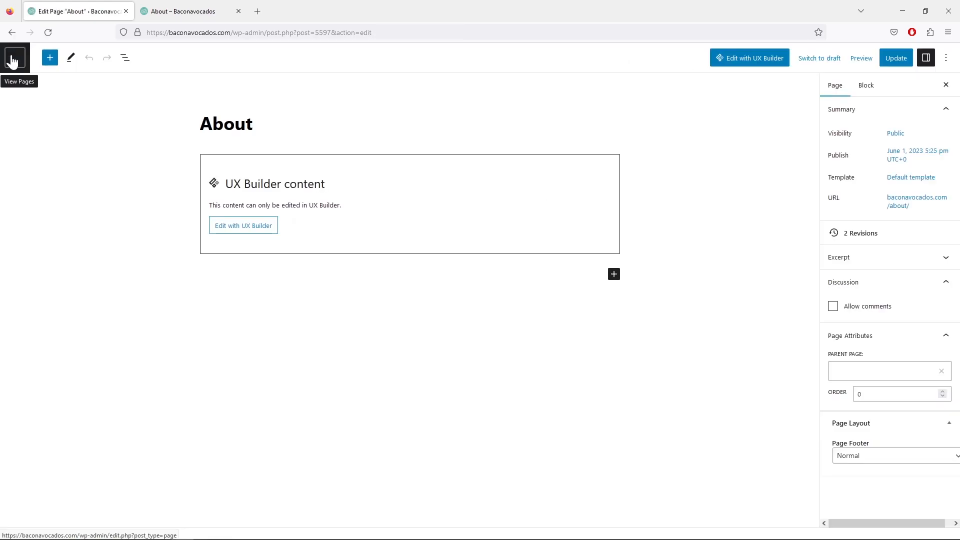
{"action": "left_click", "coordinate": [12, 60]}
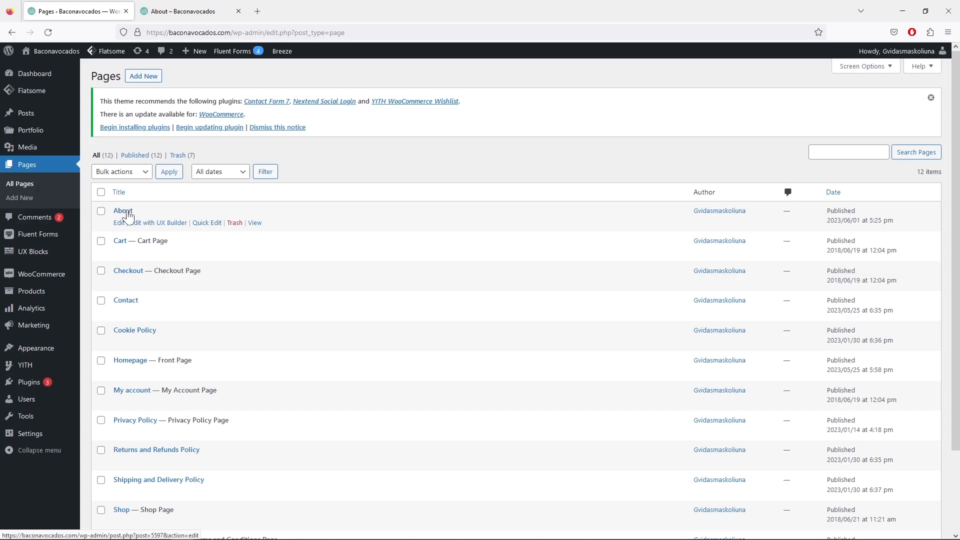
Step: Go to the live store's homepage, follow the footer's About us link and review the rebuilt page
{"action": "left_click", "coordinate": [172, 17]}
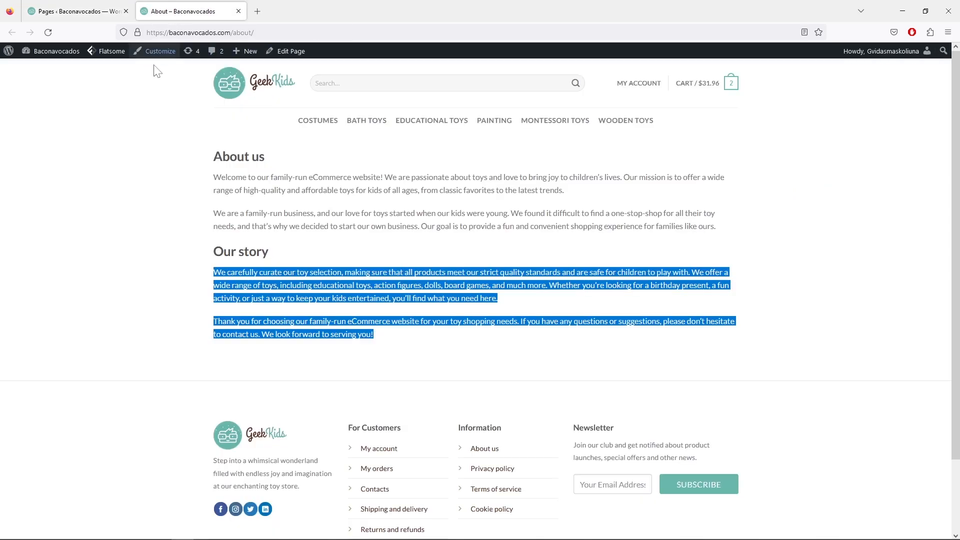
{"action": "left_click", "coordinate": [259, 85]}
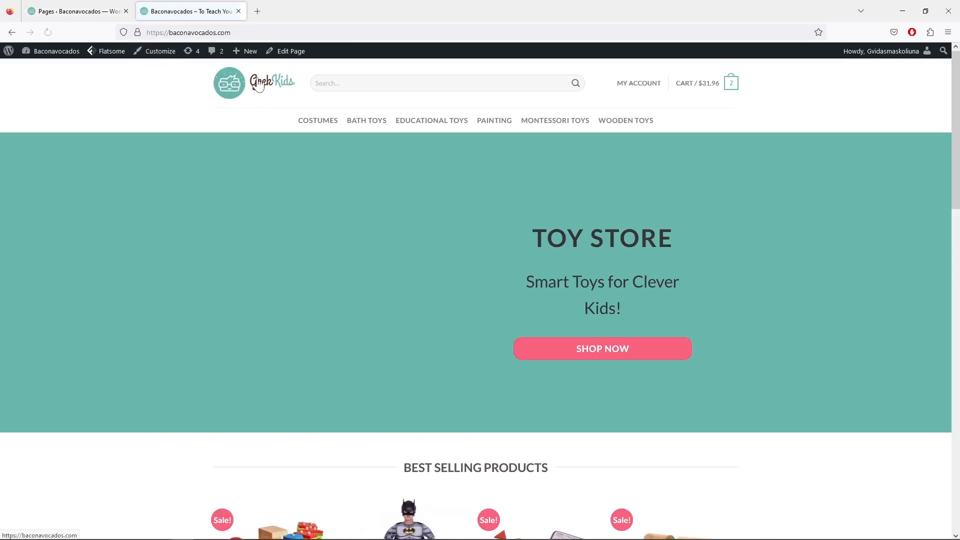
{"action": "scroll", "coordinate": [293, 140], "scroll_direction": "down", "scroll_amount": 8}
{"action": "scroll", "coordinate": [293, 136], "scroll_direction": "down", "scroll_amount": 10}
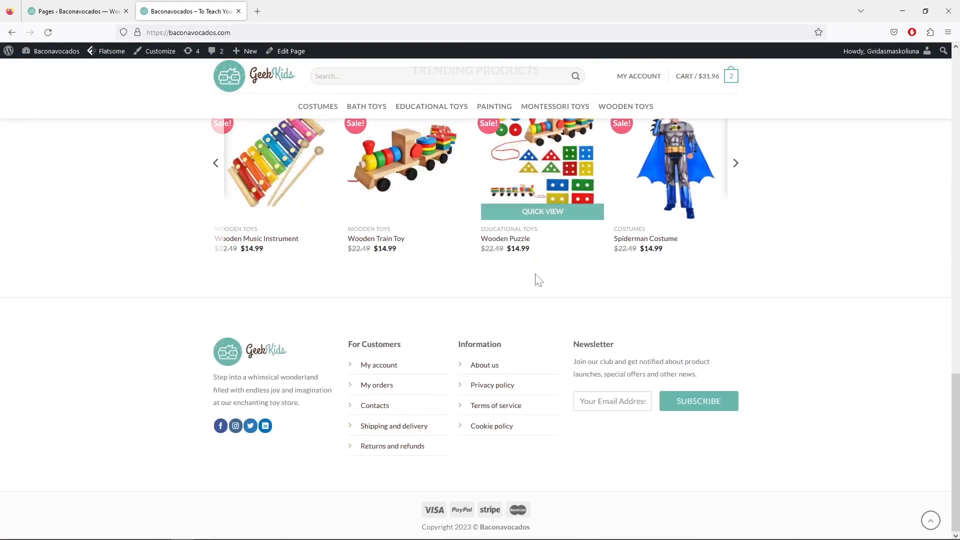
{"action": "left_click", "coordinate": [491, 367]}
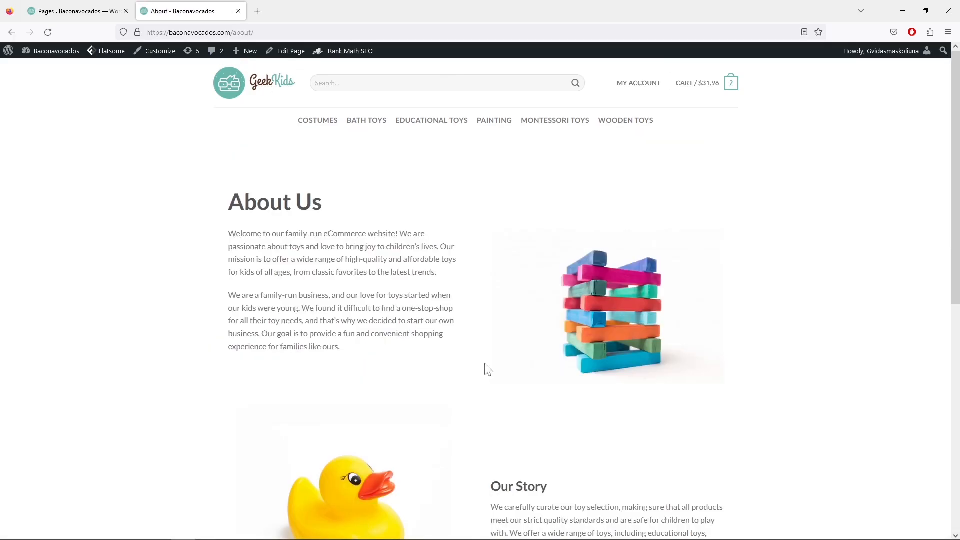
{"action": "scroll", "coordinate": [487, 369], "scroll_direction": "down", "scroll_amount": 3}
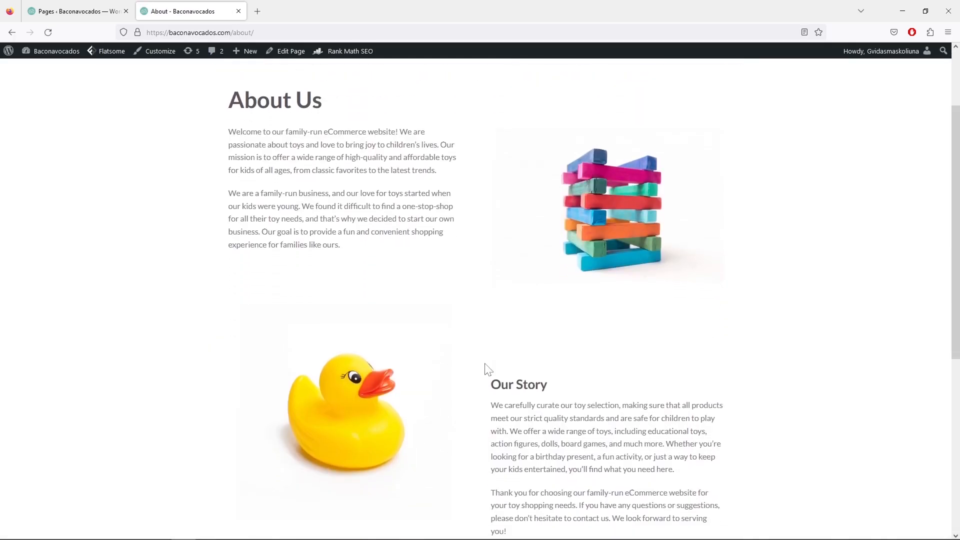
Step: Review the rest of the rebuilt About page and open the store's shopping cart
{"action": "scroll", "coordinate": [487, 369], "scroll_direction": "down", "scroll_amount": 2}
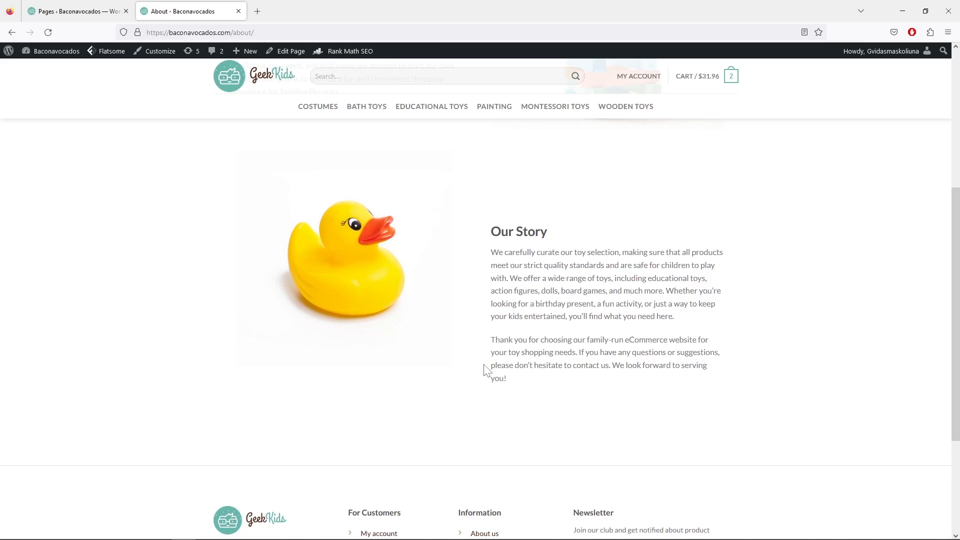
{"action": "scroll", "coordinate": [487, 370], "scroll_direction": "up", "scroll_amount": 5}
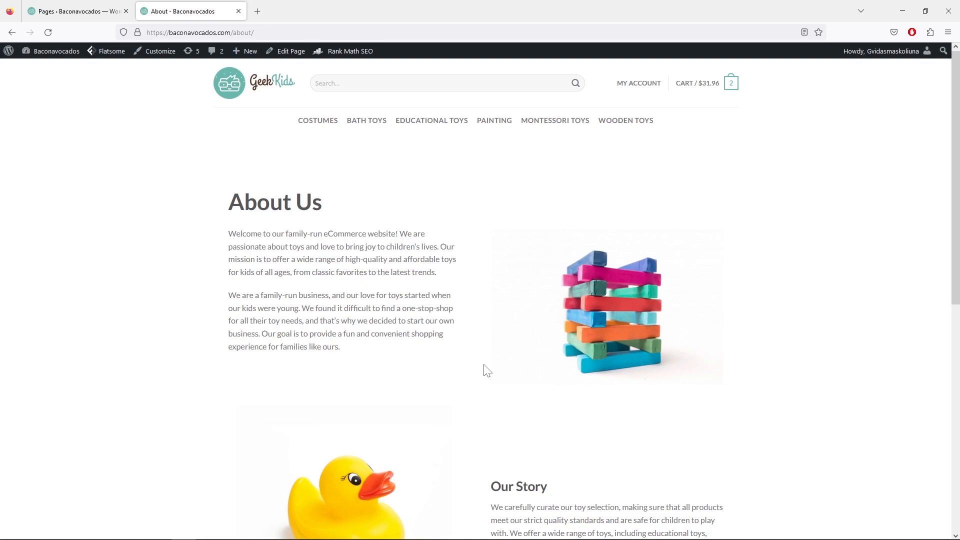
{"action": "left_click", "coordinate": [692, 89]}
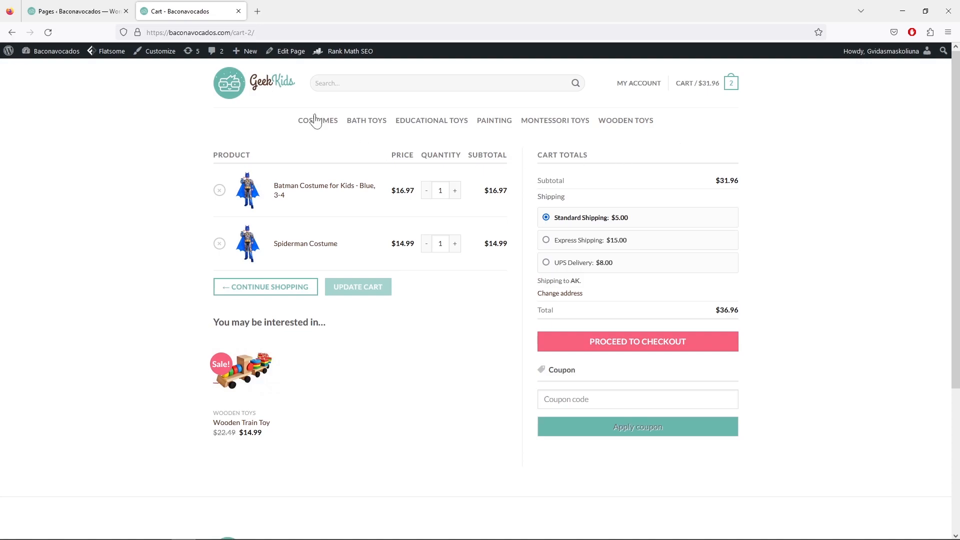
Step: Change the Cart page's template to WooCommerce - Cart and update the page
{"action": "left_click", "coordinate": [288, 53]}
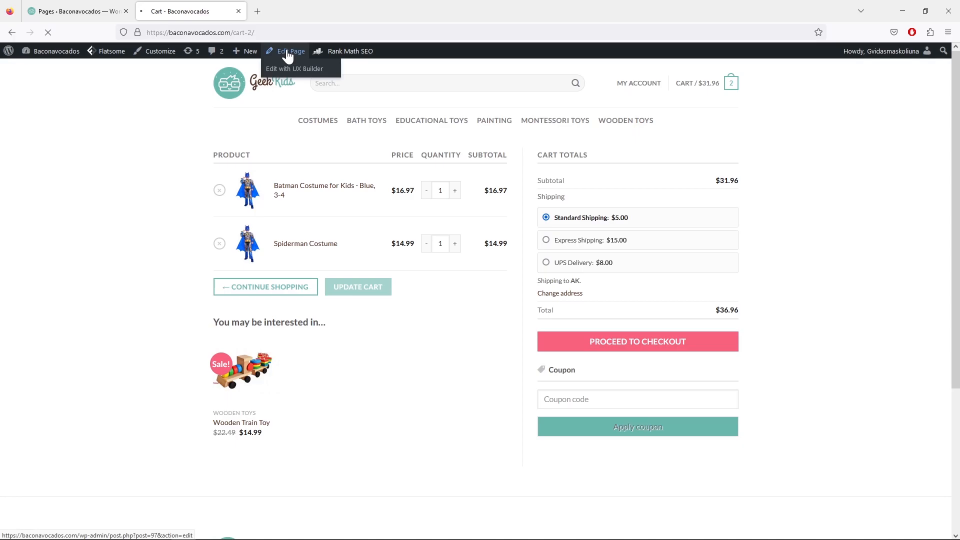
{"action": "left_click", "coordinate": [894, 183]}
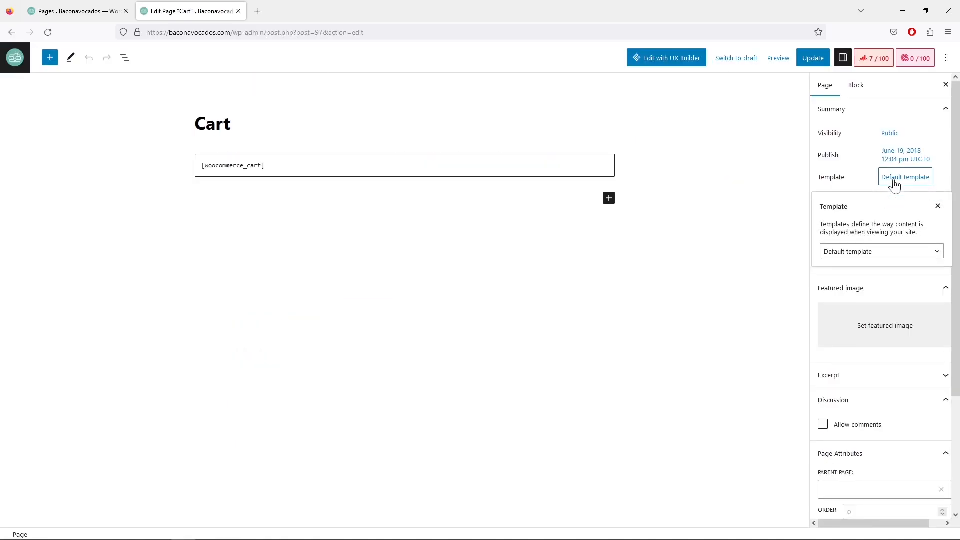
{"action": "left_click", "coordinate": [894, 252]}
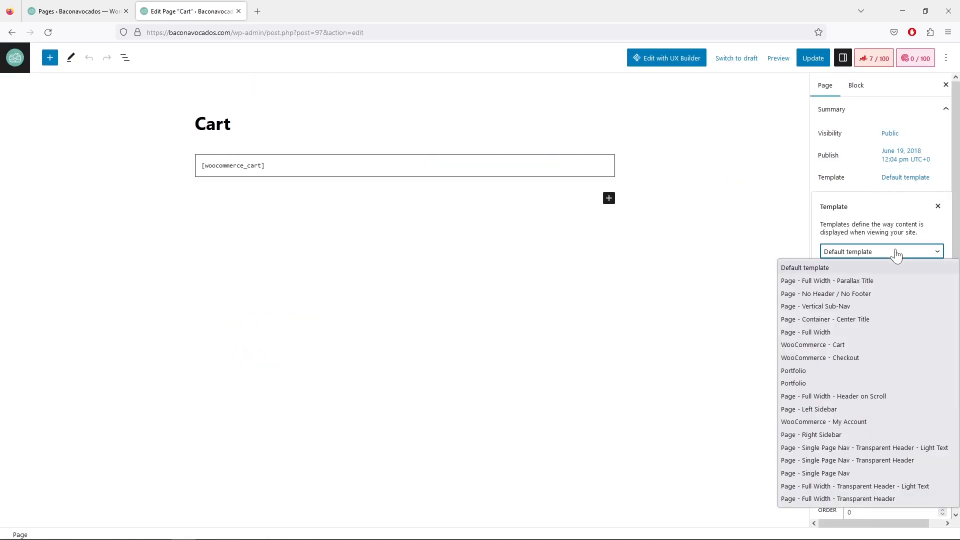
{"action": "left_click", "coordinate": [850, 344]}
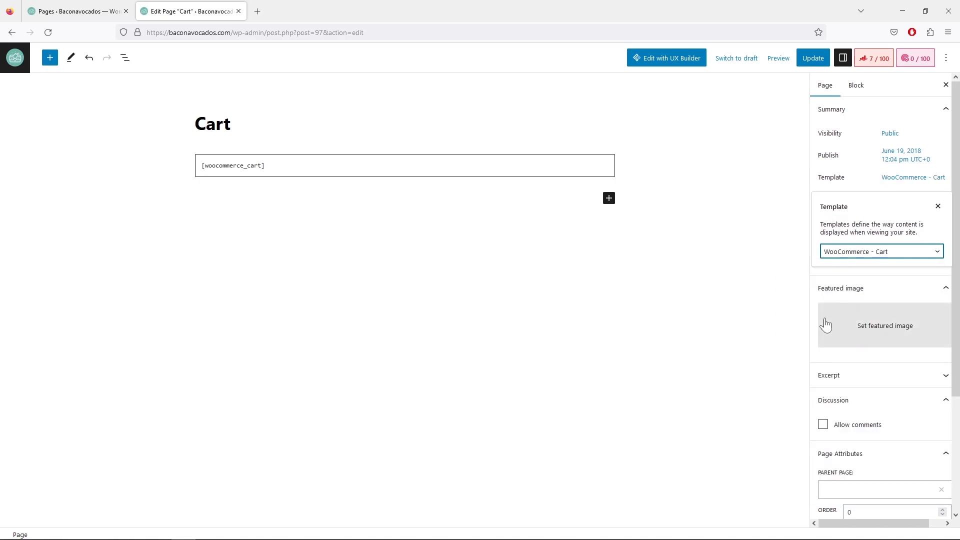
{"action": "left_click", "coordinate": [814, 59]}
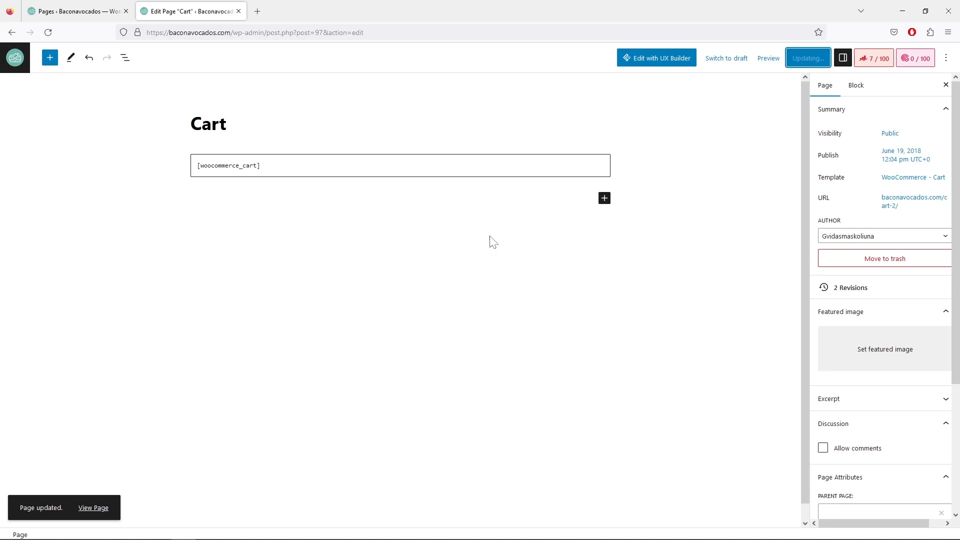
Step: View the updated Cart page, review its whole layout and check its Cart layout customization option
{"action": "left_click", "coordinate": [94, 508]}
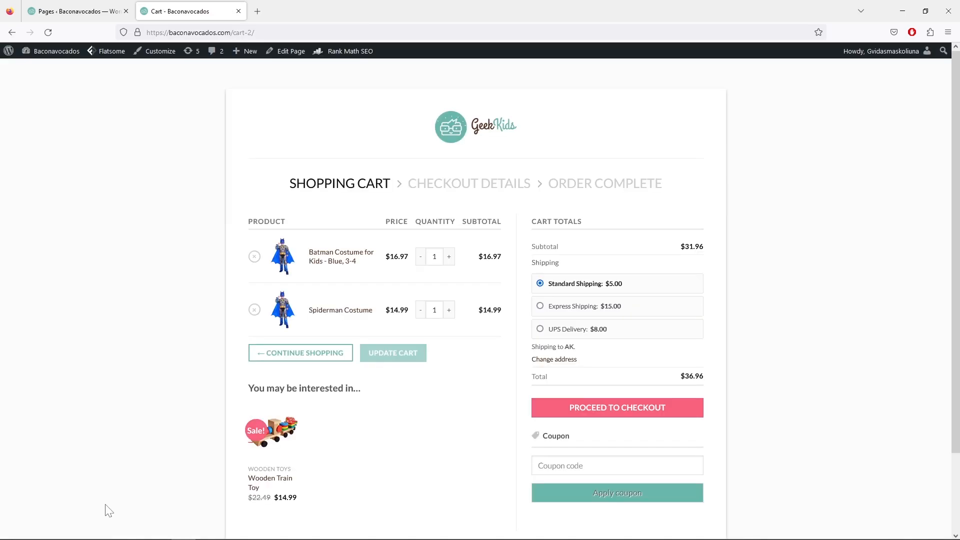
{"action": "scroll", "coordinate": [109, 510], "scroll_direction": "down", "scroll_amount": 2}
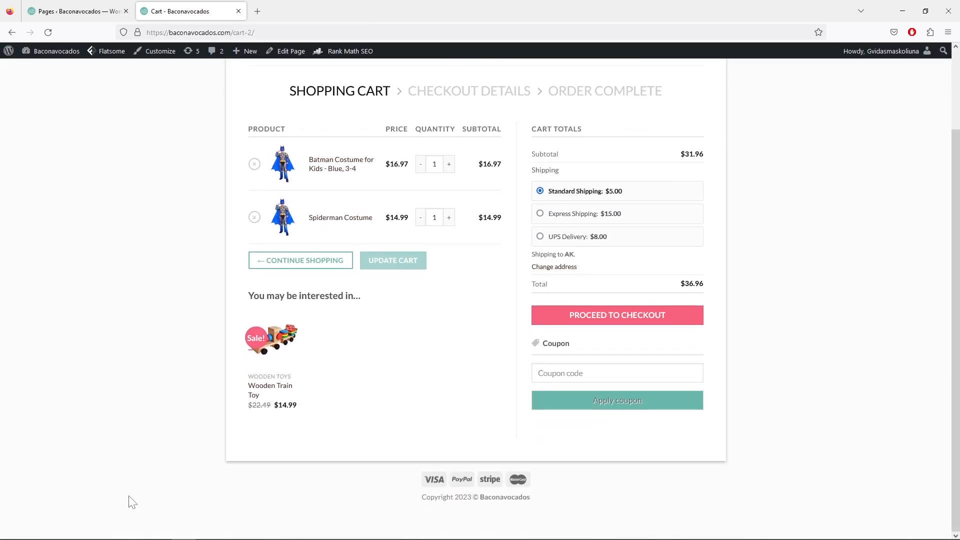
{"action": "scroll", "coordinate": [129, 502], "scroll_direction": "up", "scroll_amount": 2}
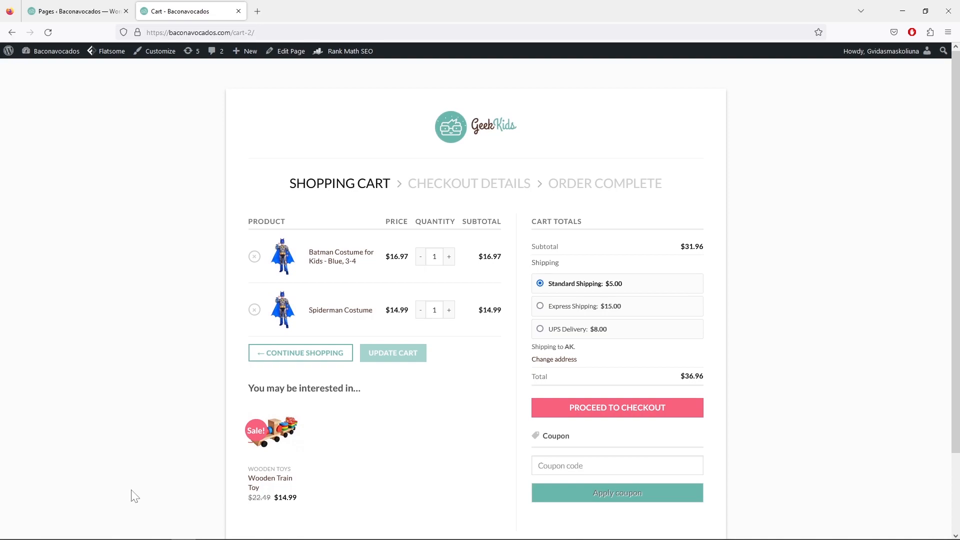
{"action": "scroll", "coordinate": [134, 496], "scroll_direction": "down", "scroll_amount": 1}
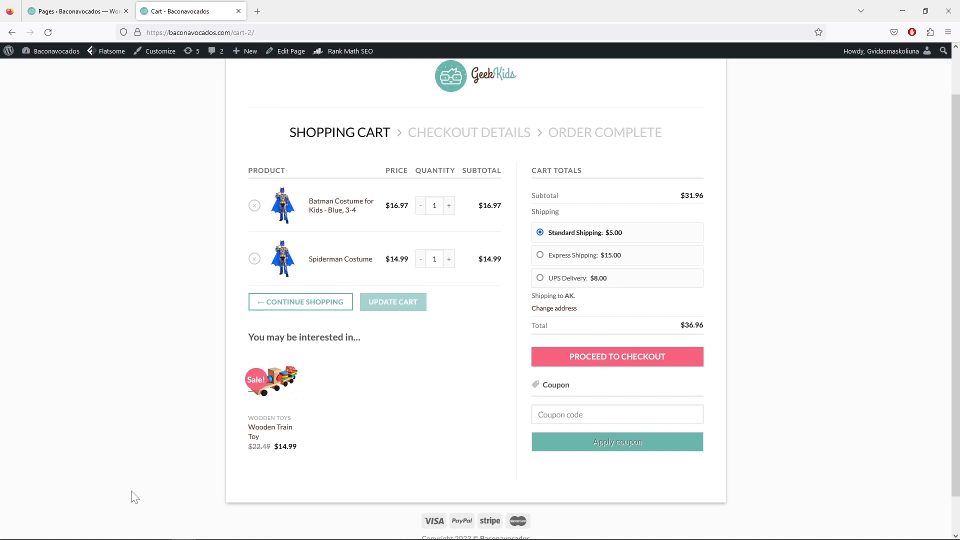
{"action": "scroll", "coordinate": [134, 497], "scroll_direction": "up", "scroll_amount": 1}
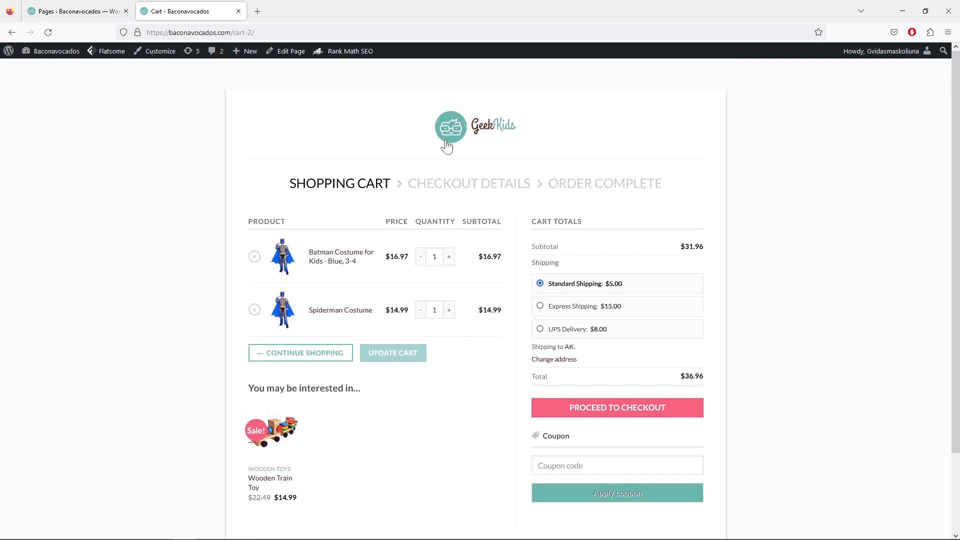
{"action": "mouse_move", "coordinate": [156, 59]}
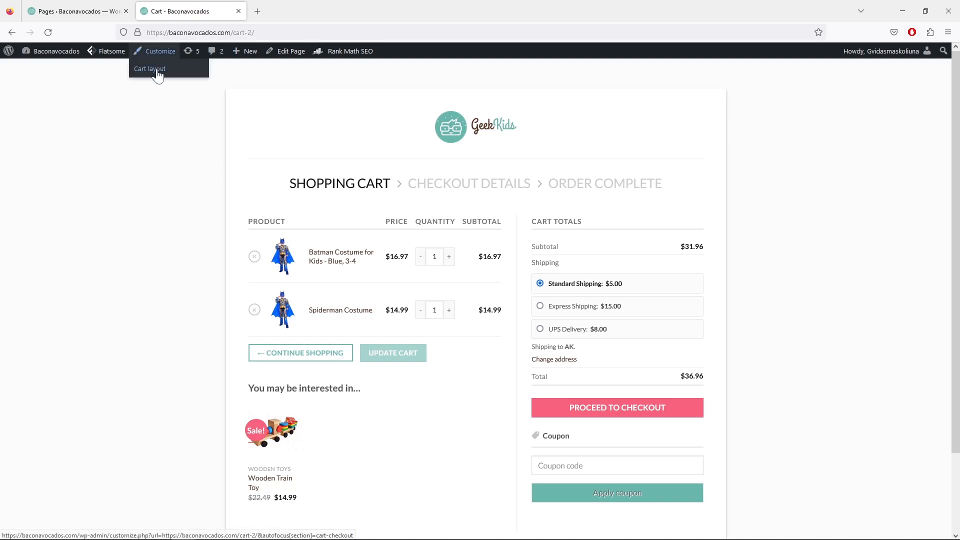
{"action": "left_click", "coordinate": [158, 70]}
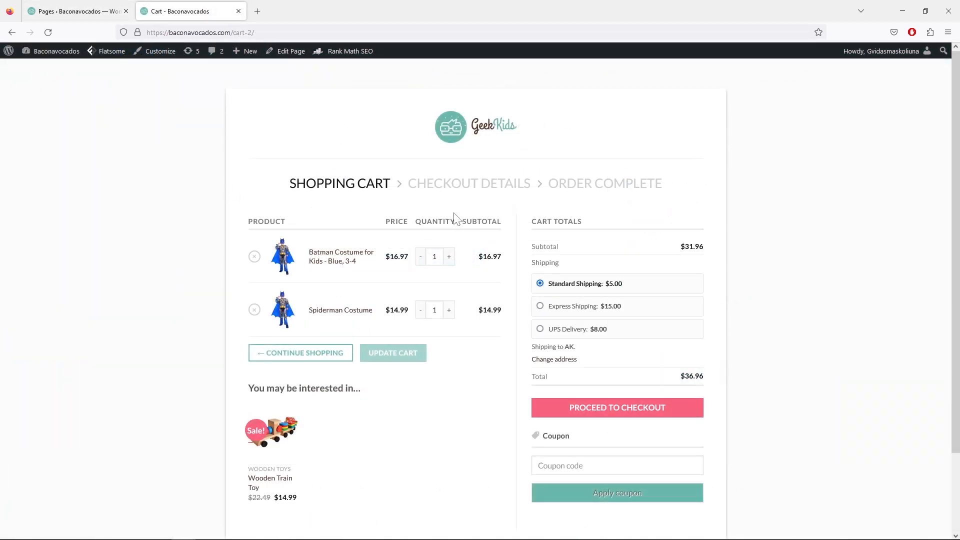
Step: Go from the cart to the Checkout page, change its template to WooCommerce - Checkout and update it
{"action": "left_click", "coordinate": [467, 189]}
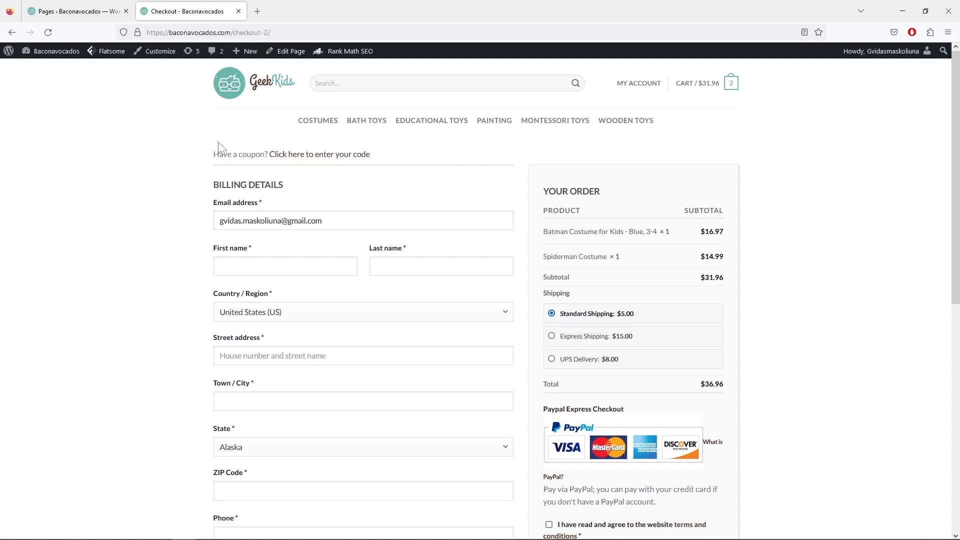
{"action": "left_click", "coordinate": [290, 52]}
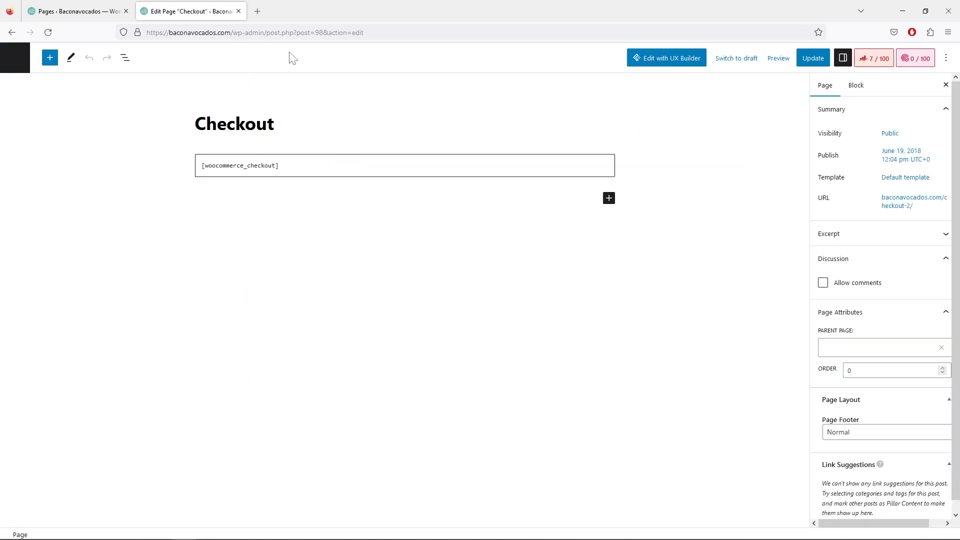
{"action": "left_click", "coordinate": [898, 179]}
{"action": "left_click", "coordinate": [868, 254]}
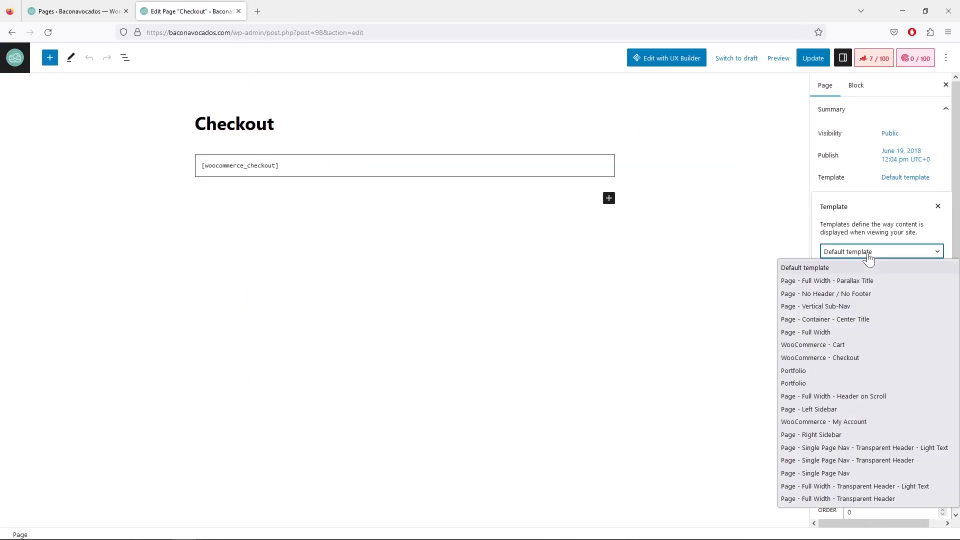
{"action": "left_click", "coordinate": [845, 358]}
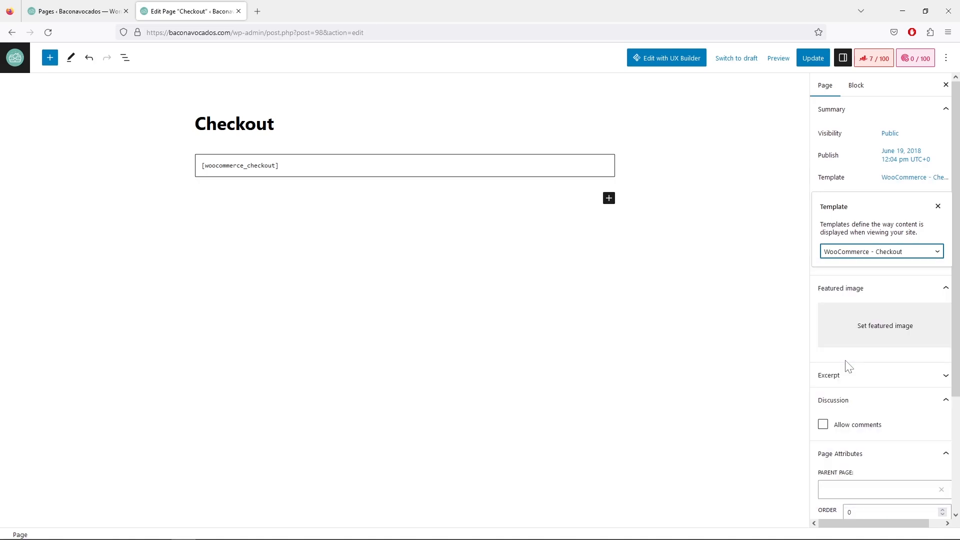
{"action": "left_click", "coordinate": [807, 58]}
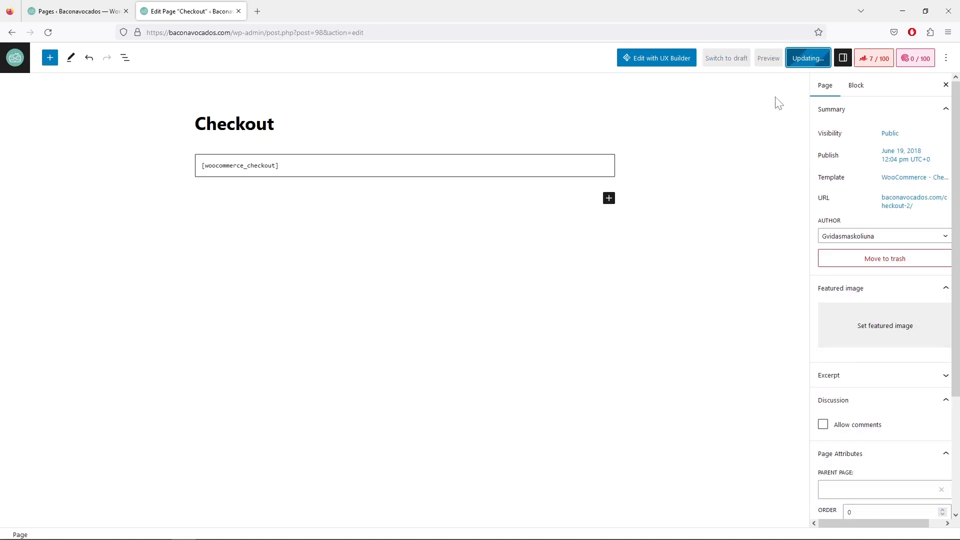
Step: View the updated Checkout page and review its billing form, order summary and footer
{"action": "left_click", "coordinate": [97, 506]}
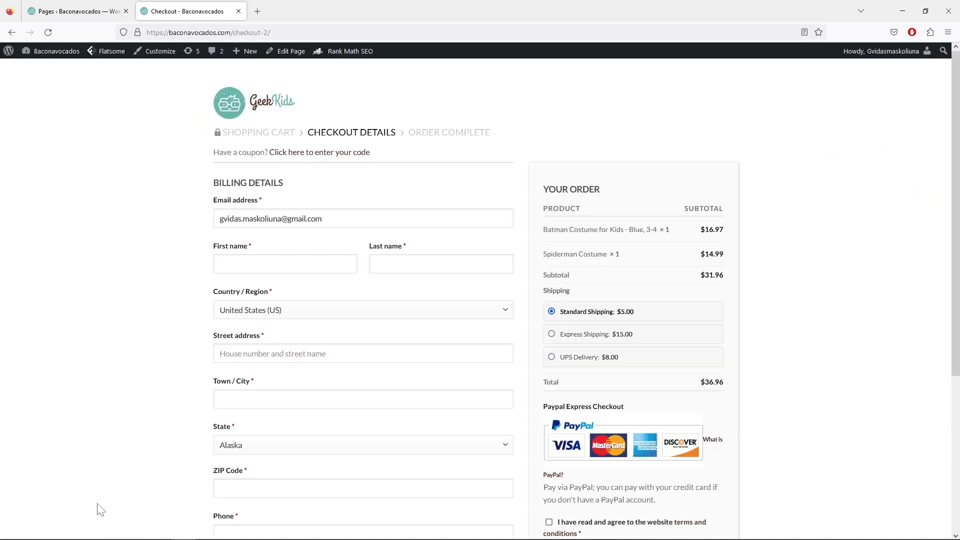
{"action": "scroll", "coordinate": [136, 376], "scroll_direction": "down", "scroll_amount": 5}
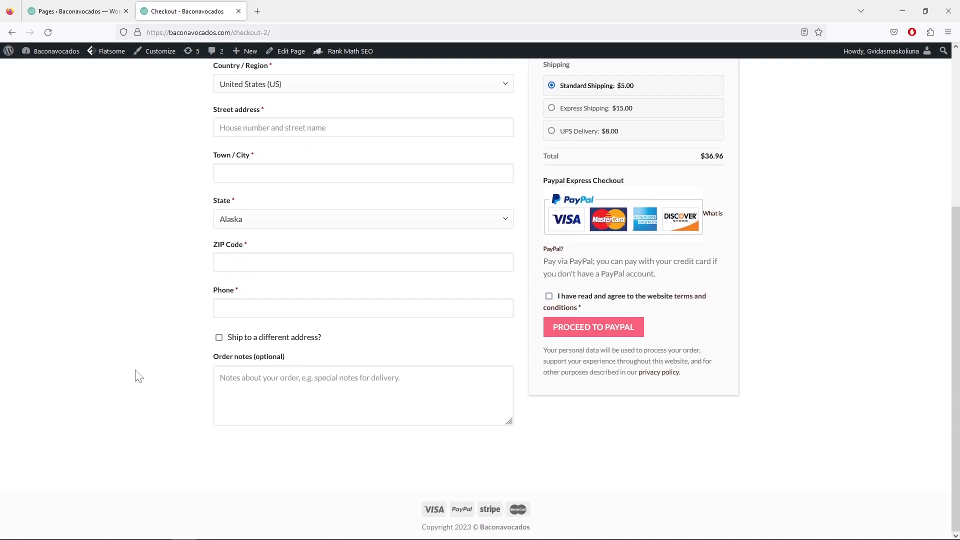
{"action": "scroll", "coordinate": [136, 376], "scroll_direction": "up", "scroll_amount": 5}
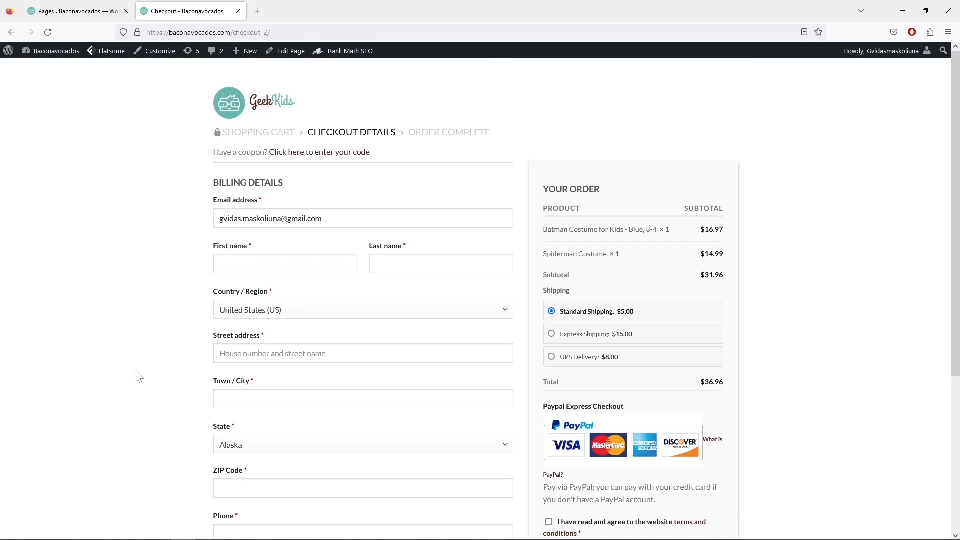
{"action": "scroll", "coordinate": [136, 376], "scroll_direction": "down", "scroll_amount": 3}
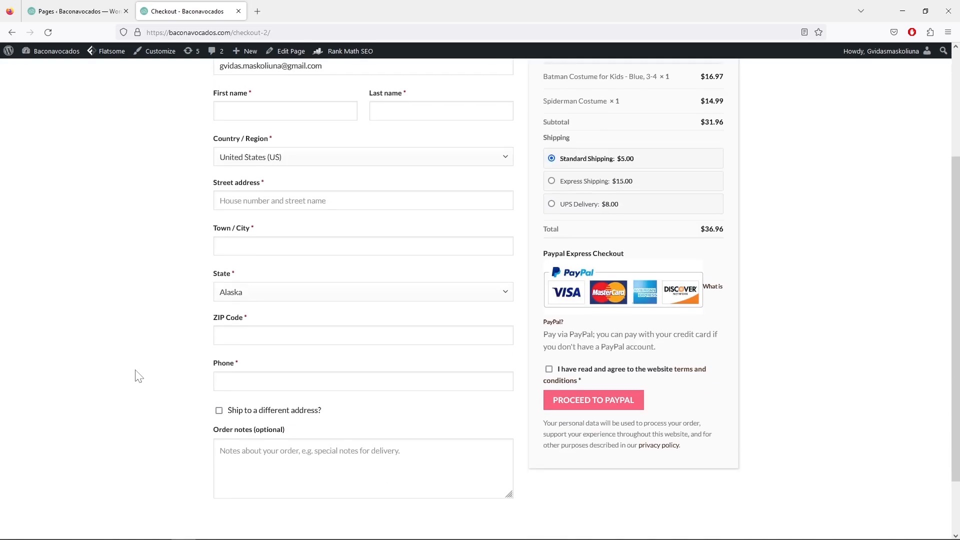
{"action": "scroll", "coordinate": [136, 376], "scroll_direction": "up", "scroll_amount": 3}
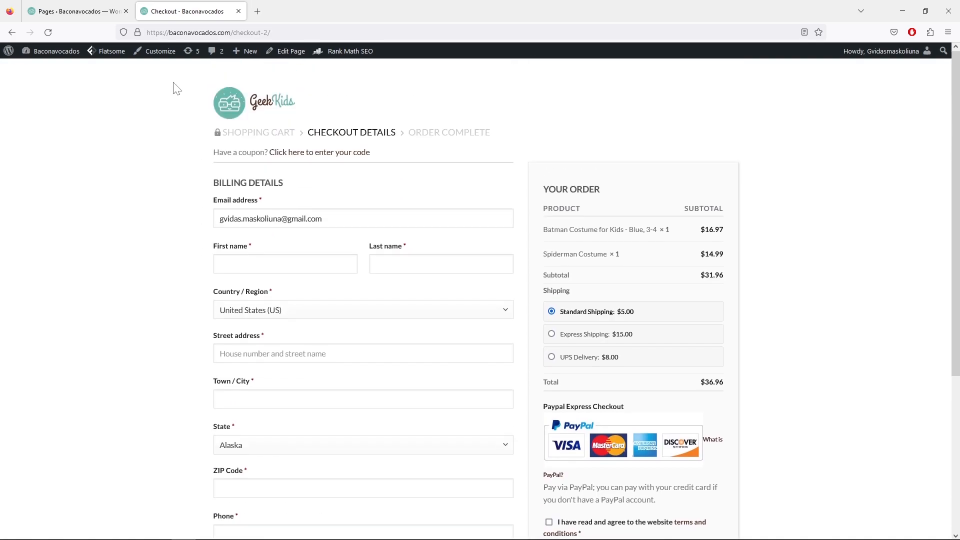
Step: Open the Checkout page's layout settings in the customizer and compare the Default and Focused layouts
{"action": "left_click", "coordinate": [166, 71]}
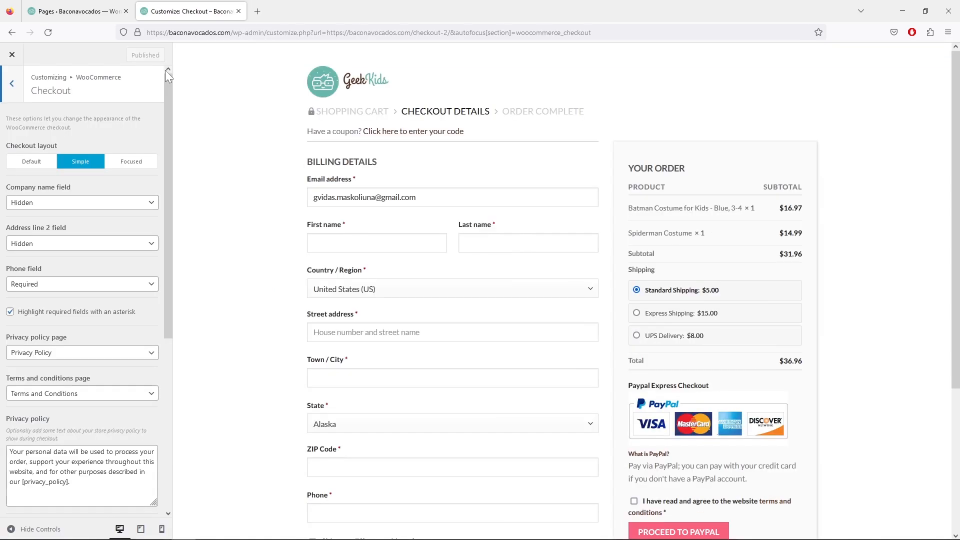
{"action": "left_click", "coordinate": [40, 168]}
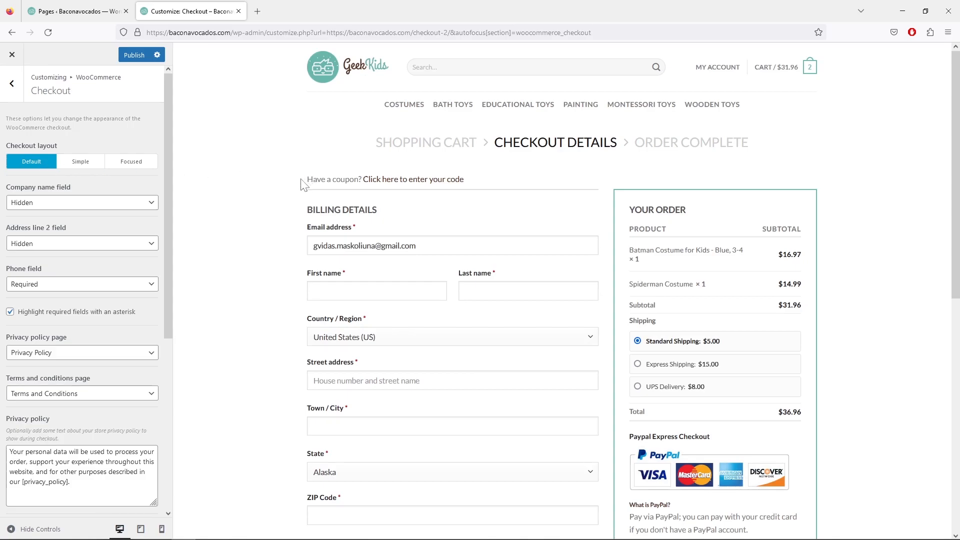
{"action": "left_click", "coordinate": [144, 170]}
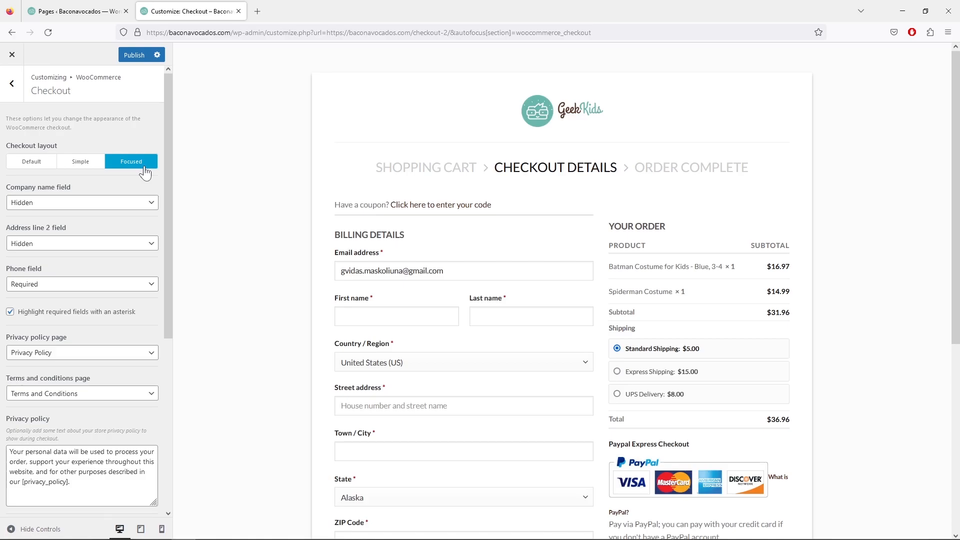
{"action": "left_click", "coordinate": [39, 170]}
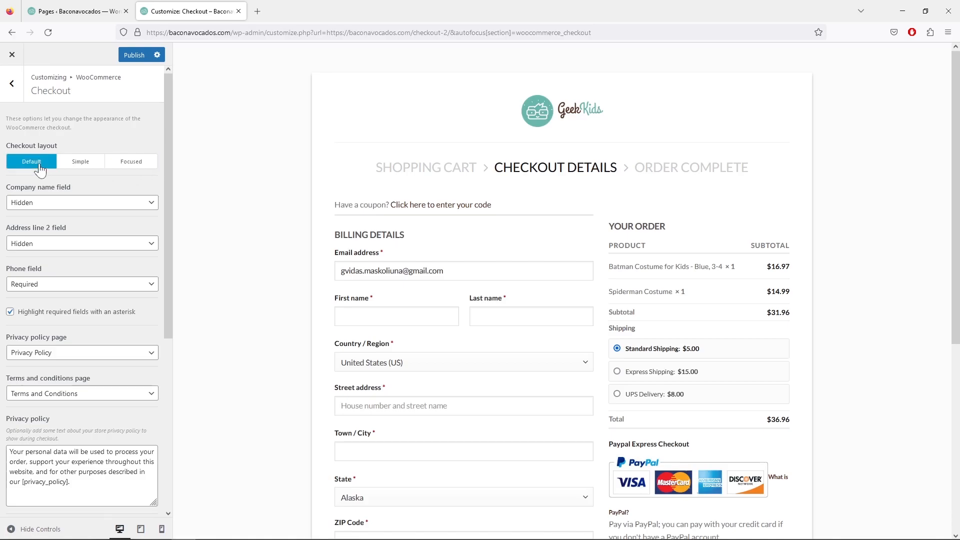
Step: Set the checkout layout to Simple, publish the setting and leave the customizer
{"action": "left_click", "coordinate": [78, 169]}
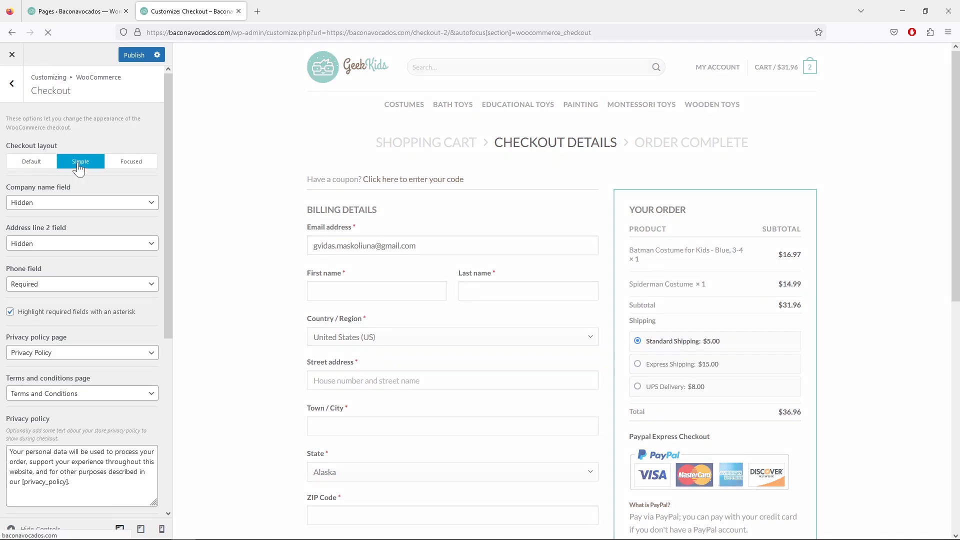
{"action": "left_click", "coordinate": [136, 57]}
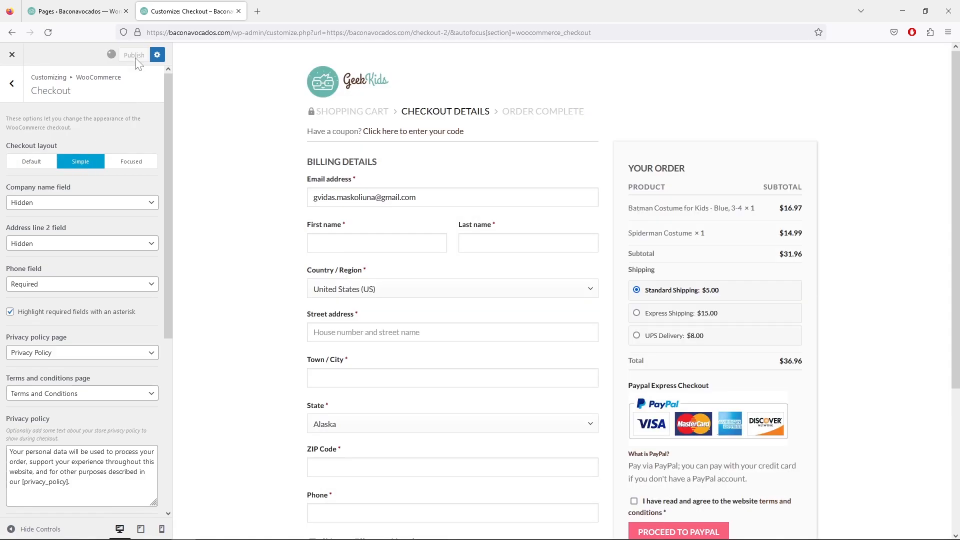
{"action": "left_click", "coordinate": [13, 58]}
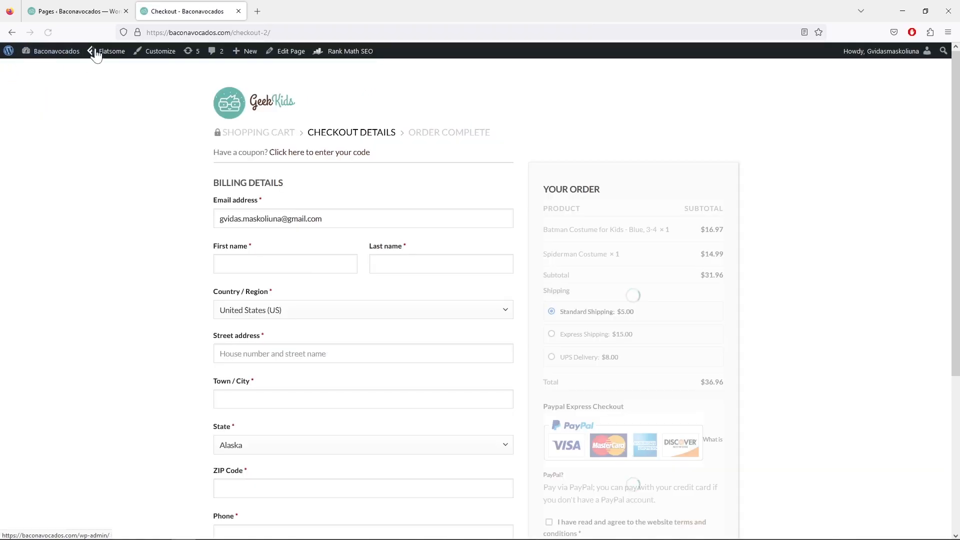
Step: Close the browser tab with the WordPress pages list and return to the store's homepage
{"action": "left_click", "coordinate": [125, 11]}
{"action": "left_click", "coordinate": [261, 104]}
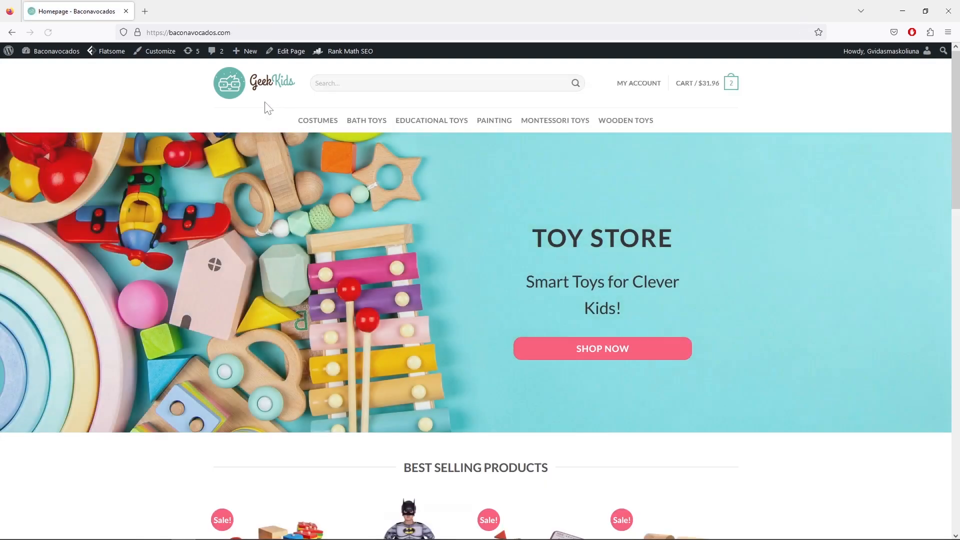